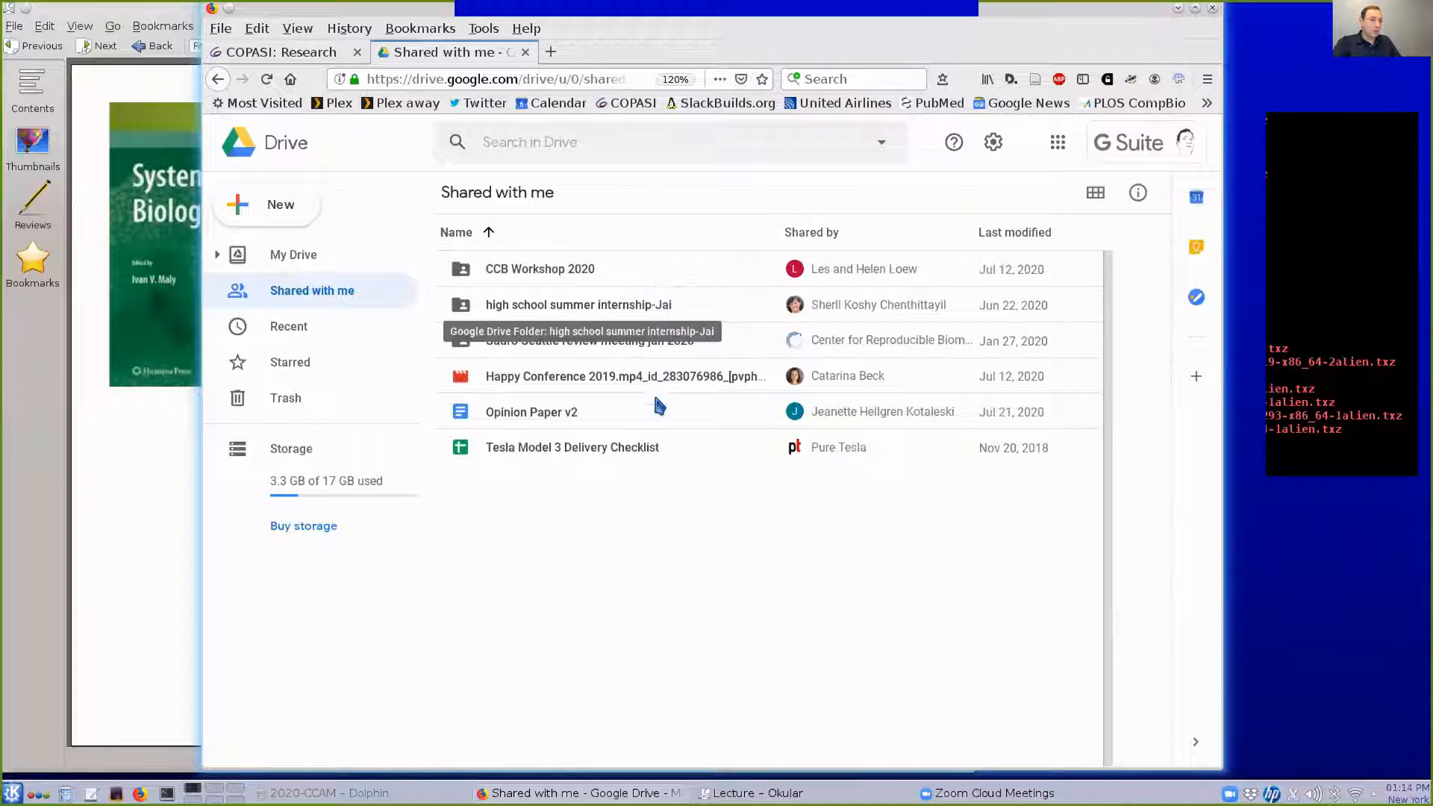
Advance the lecture slides to the Online User Forum page and clear the browser, slide and Zoom windows off the desktop
left_click(1178, 8)
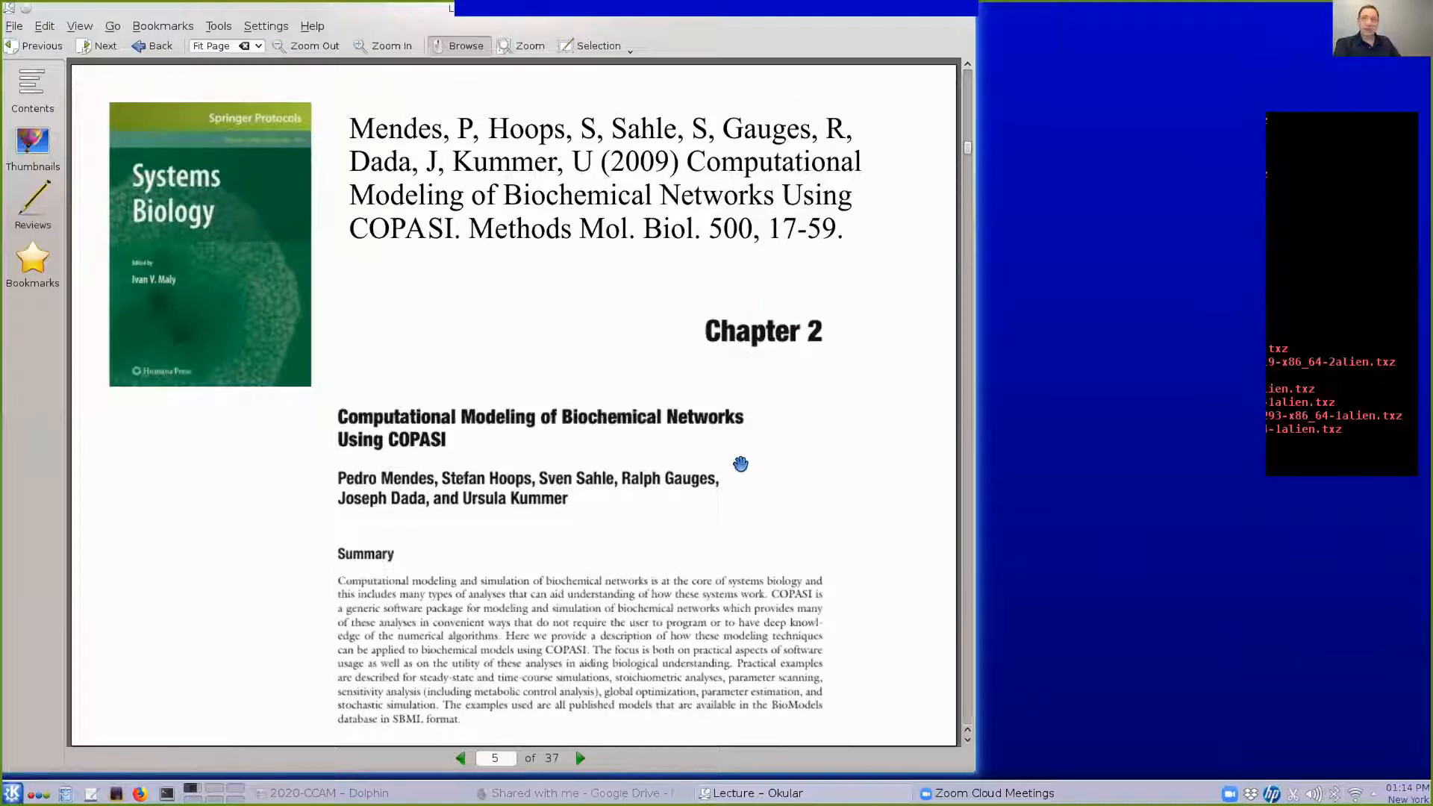
key("Page_Down")
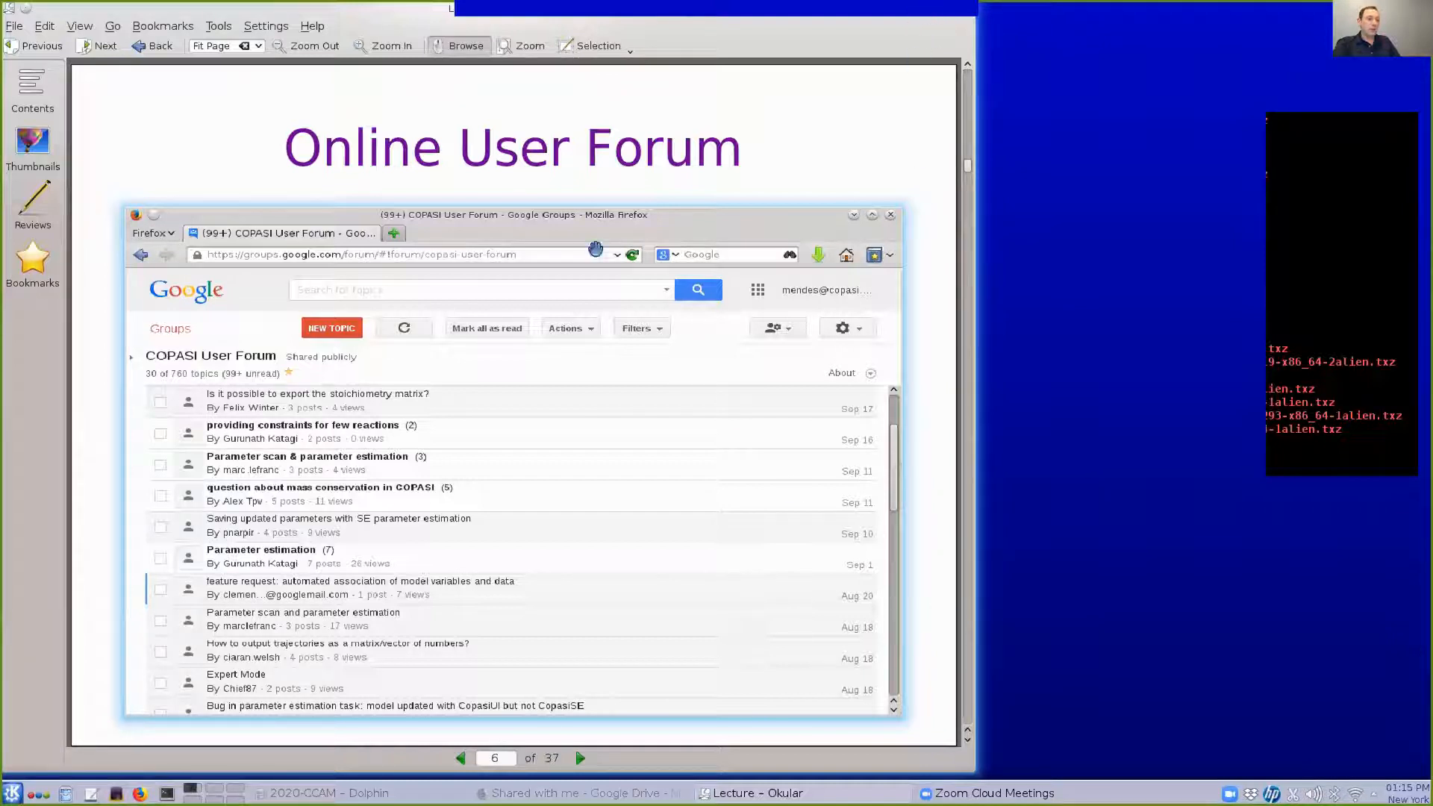
mouse_move(270, 13)
left_mouse_down()
mouse_move(280, 133)
mouse_move(289, 33)
left_mouse_up()
left_click(948, 29)
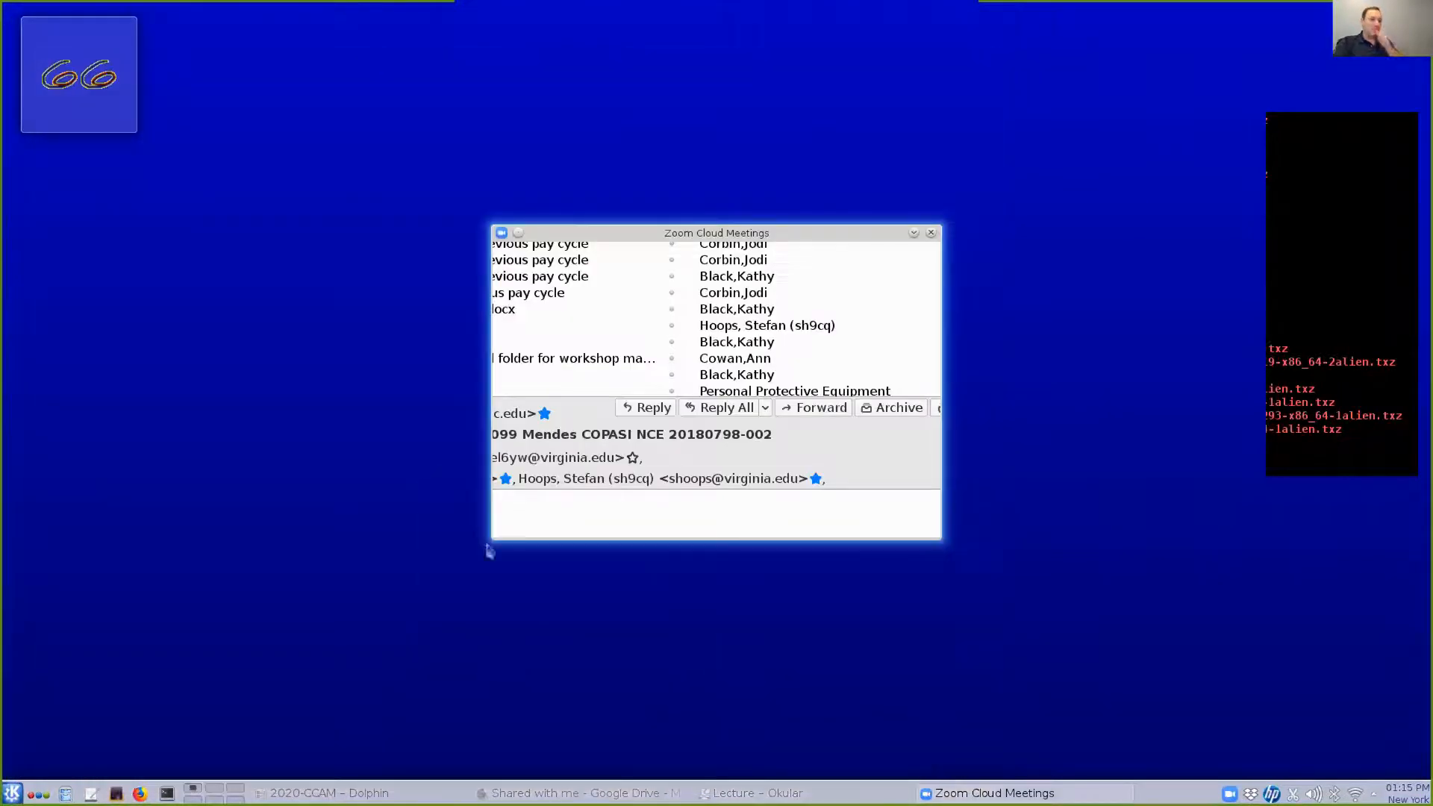
left_click(930, 234)
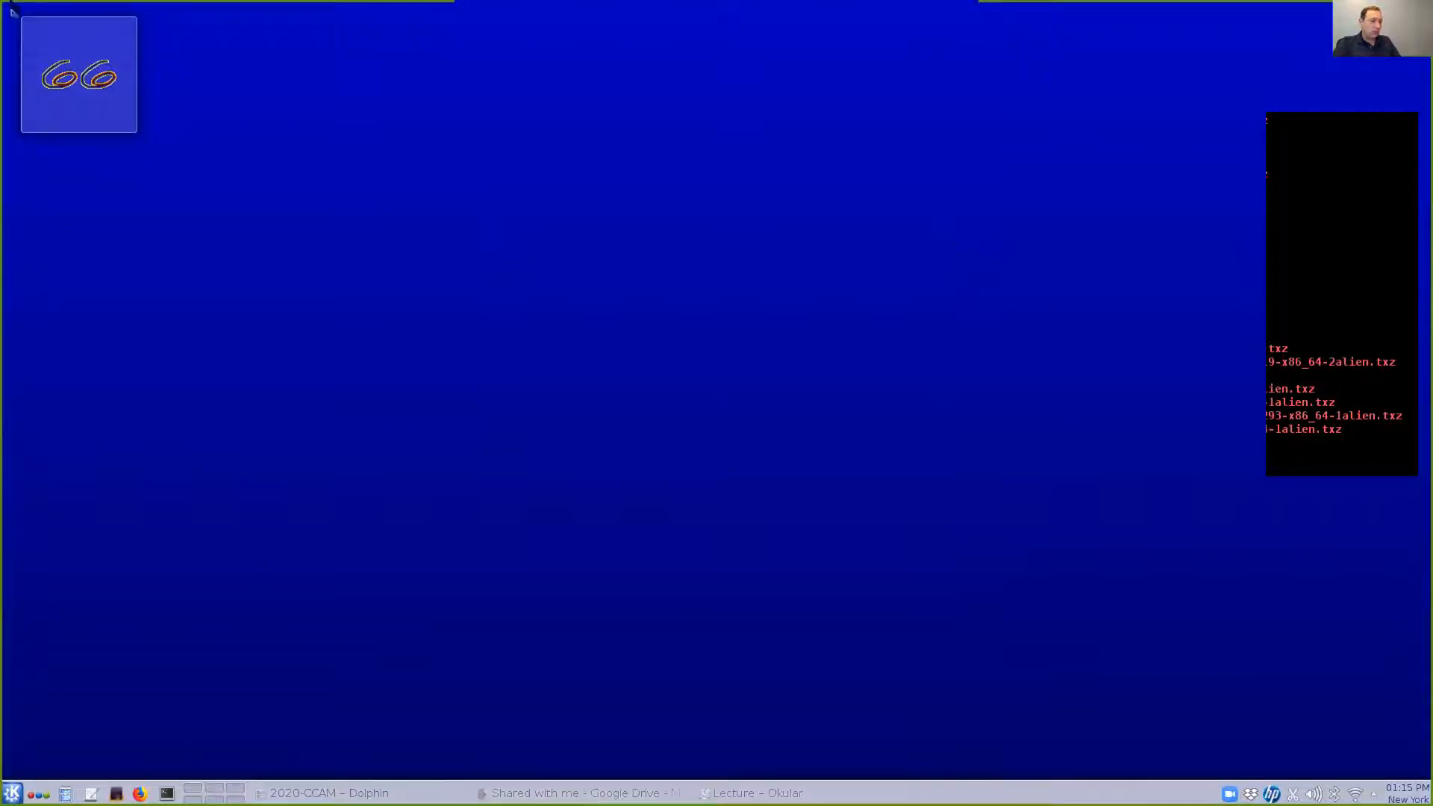
Launch COPASI, keep only one of its windows open and move it away from the screen edge
left_click(96, 88)
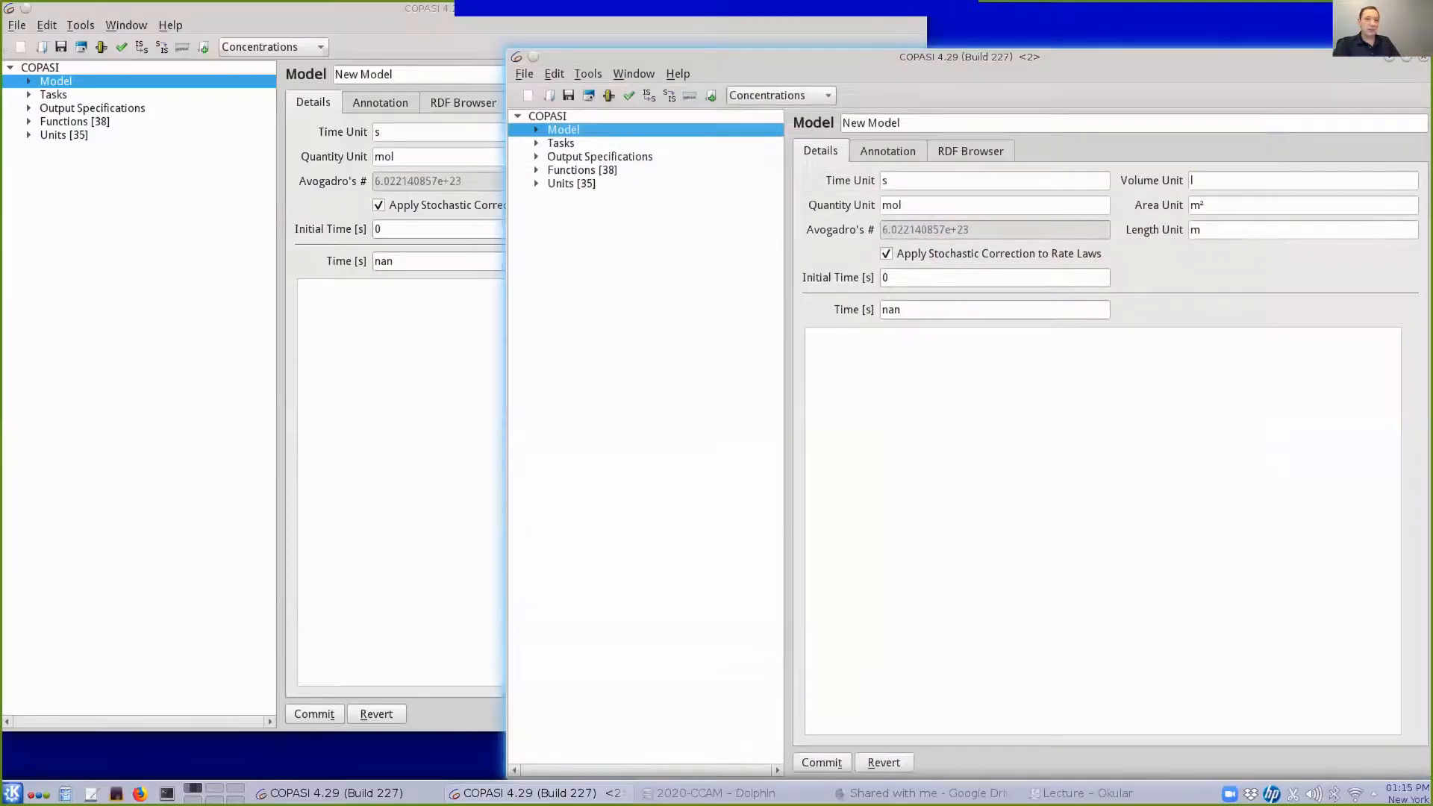
left_click(1423, 56)
left_click_drag(333, 11, 386, 12)
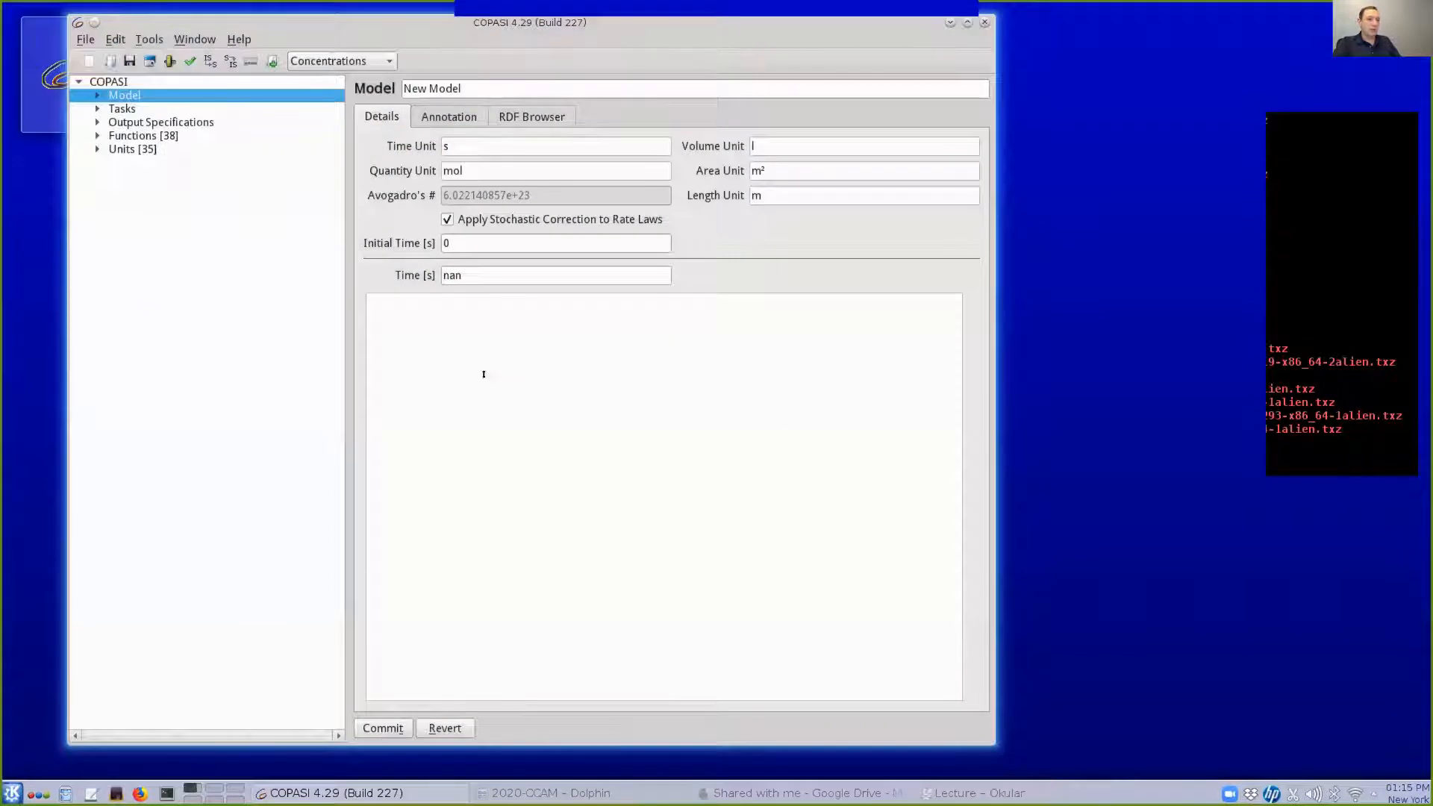
Expand the Model, Tasks and Output Specifications branches and display the Time Course task settings
left_click(94, 94)
left_click(97, 148)
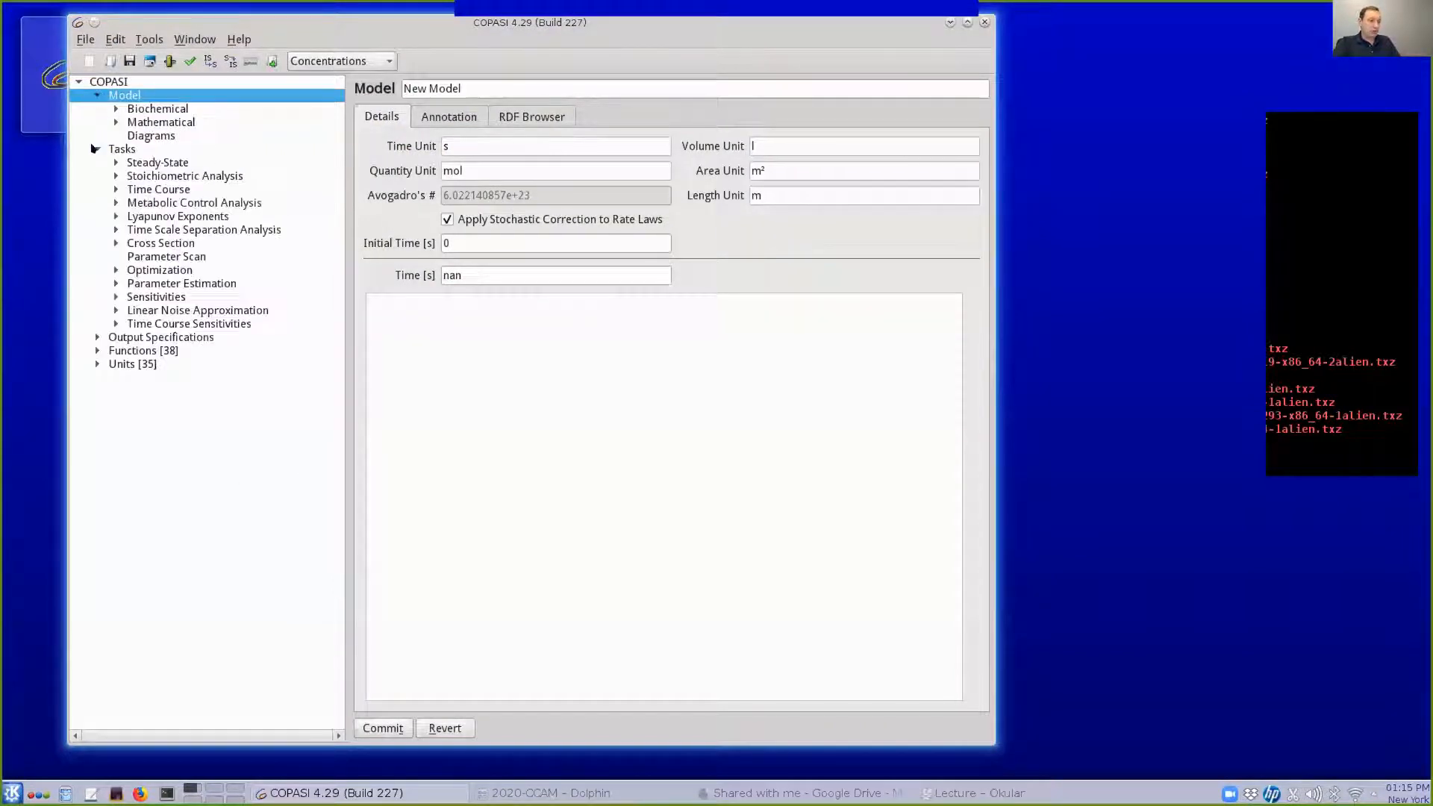
left_click(97, 337)
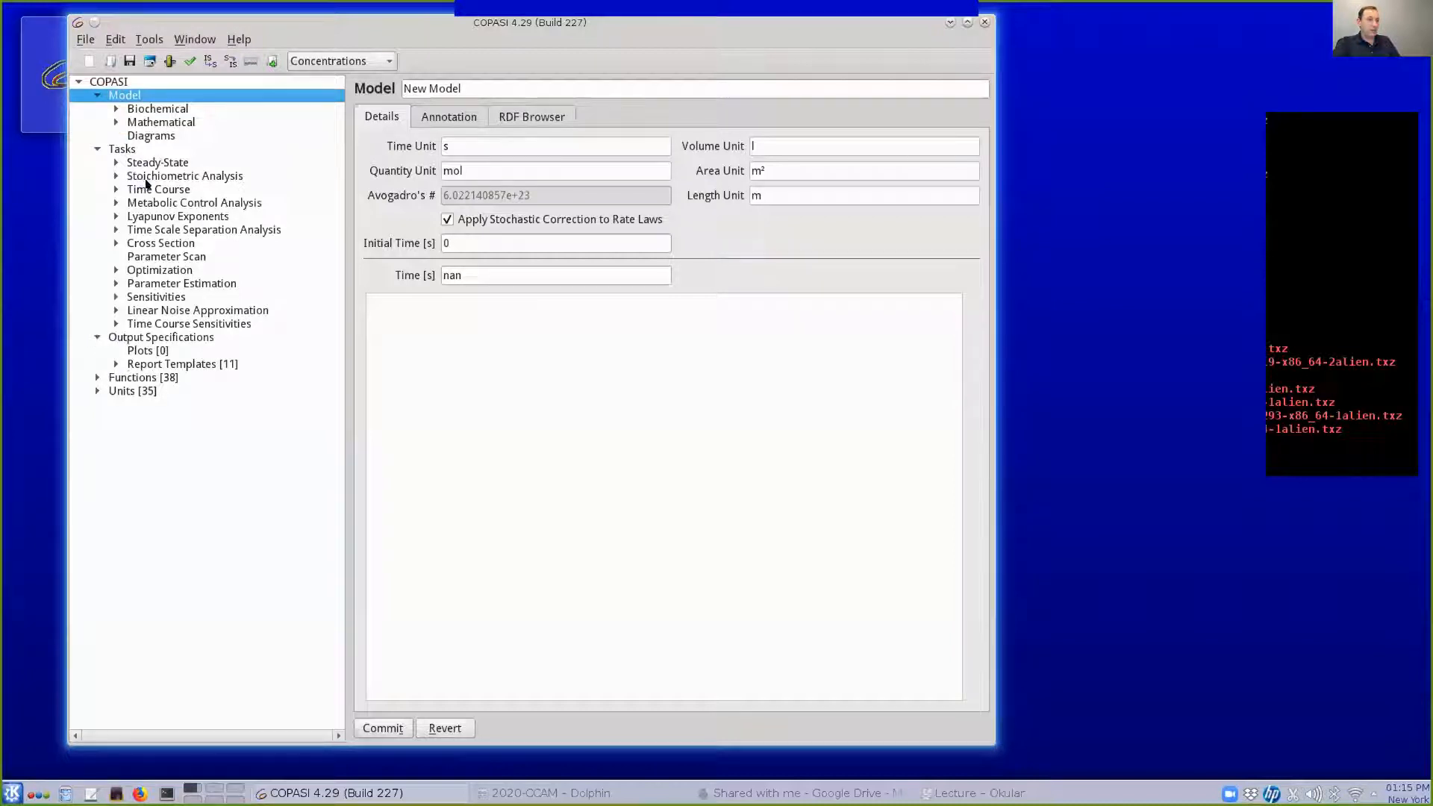
left_click(140, 111)
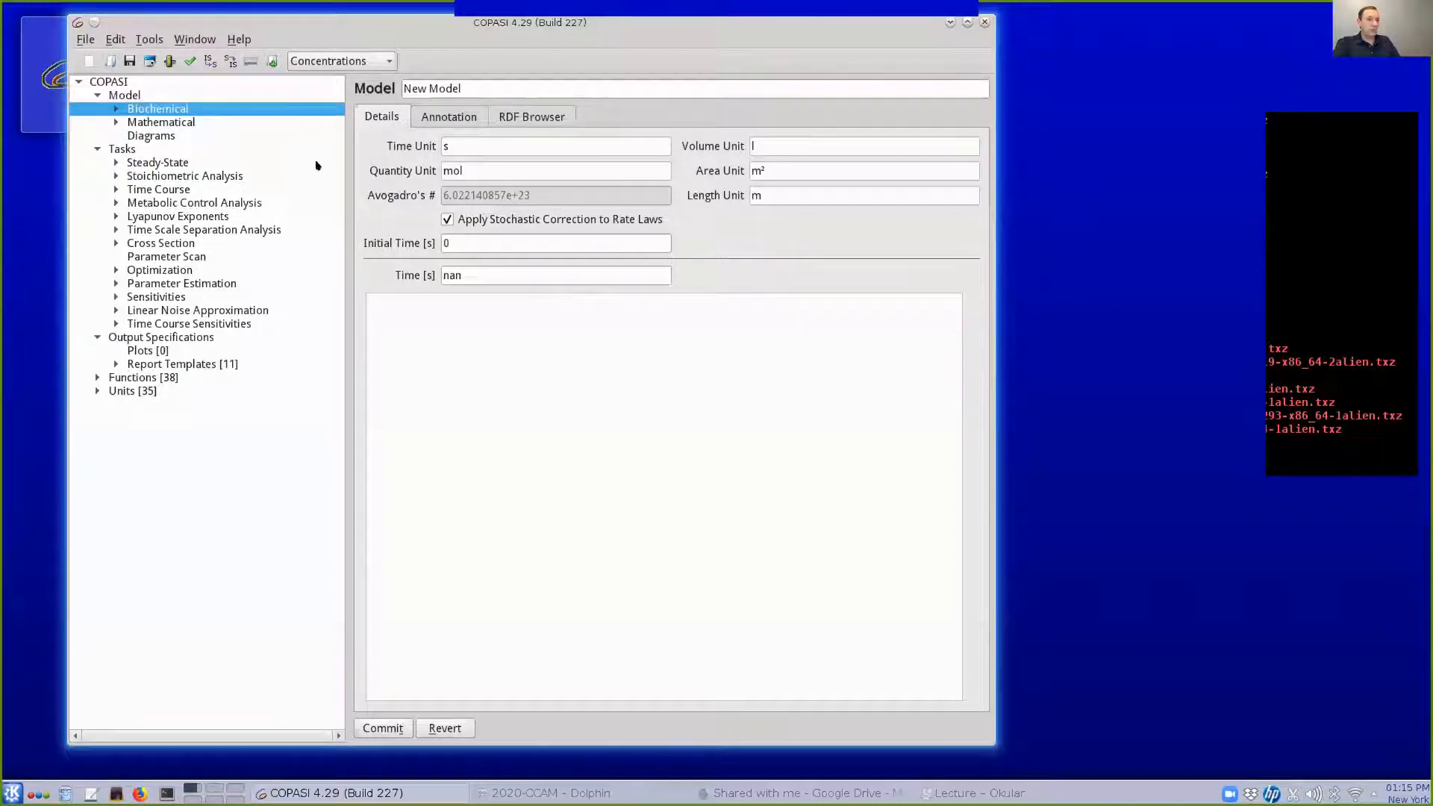
left_click(149, 191)
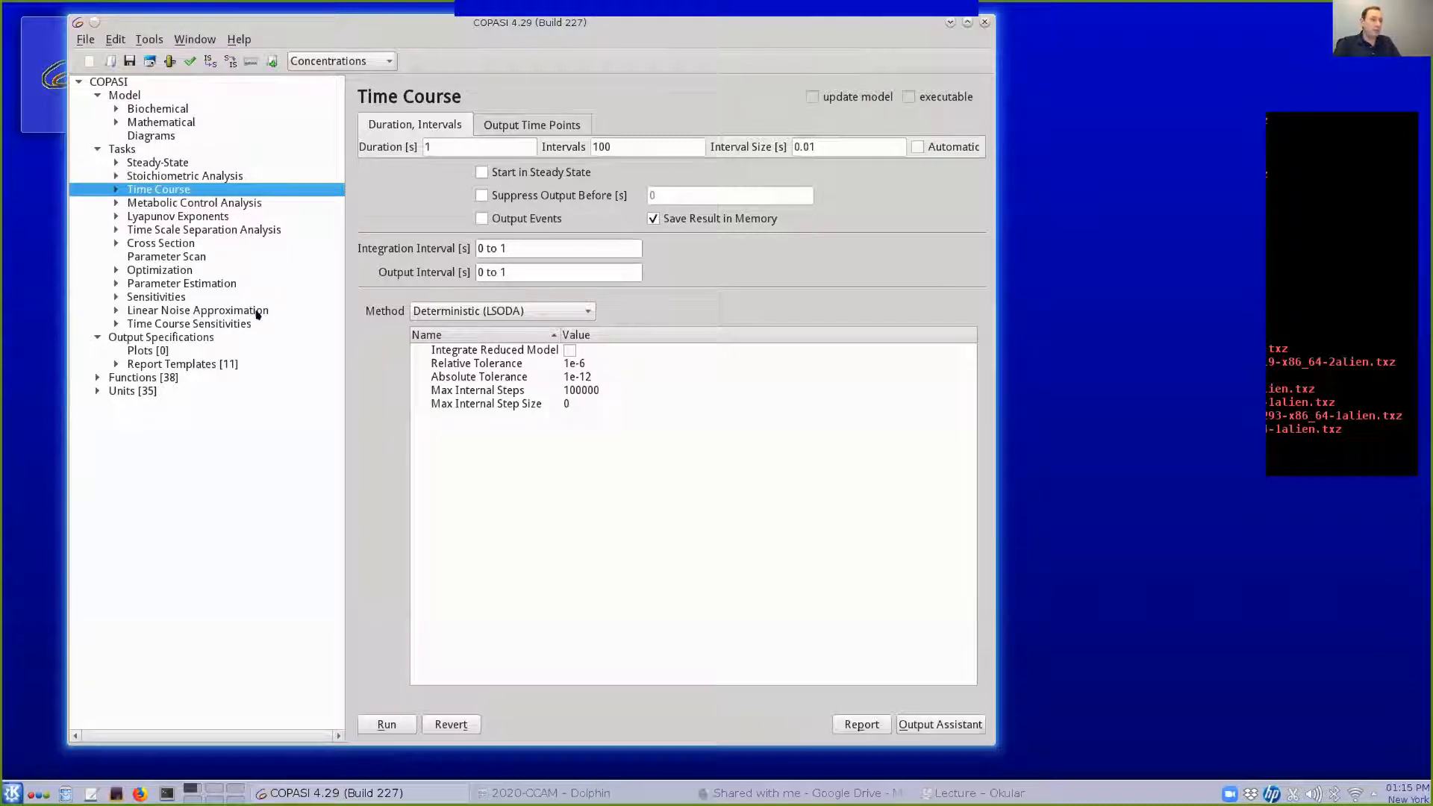
Increase the application font size, keeping the Droid Sans Regular font
left_click(146, 42)
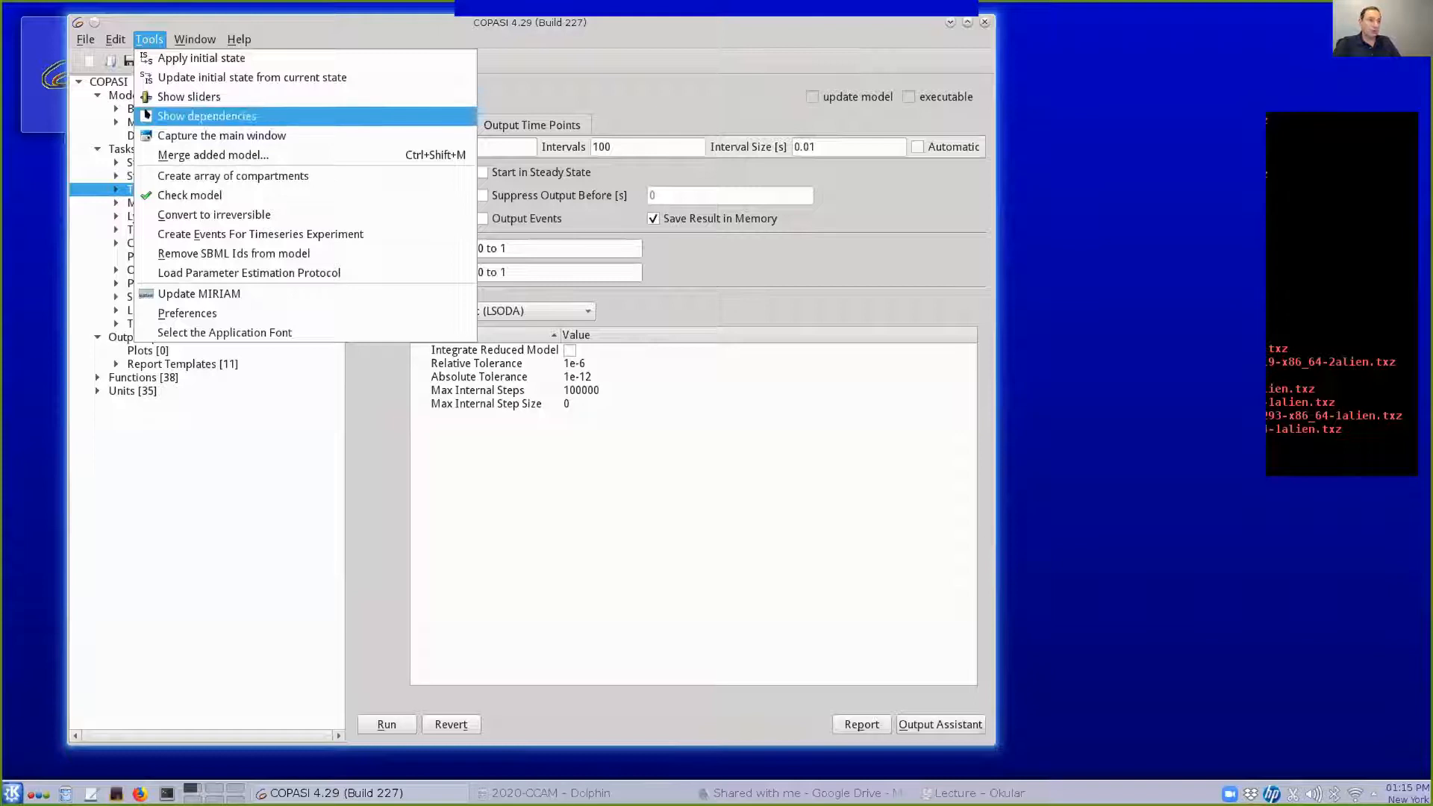
left_click(152, 332)
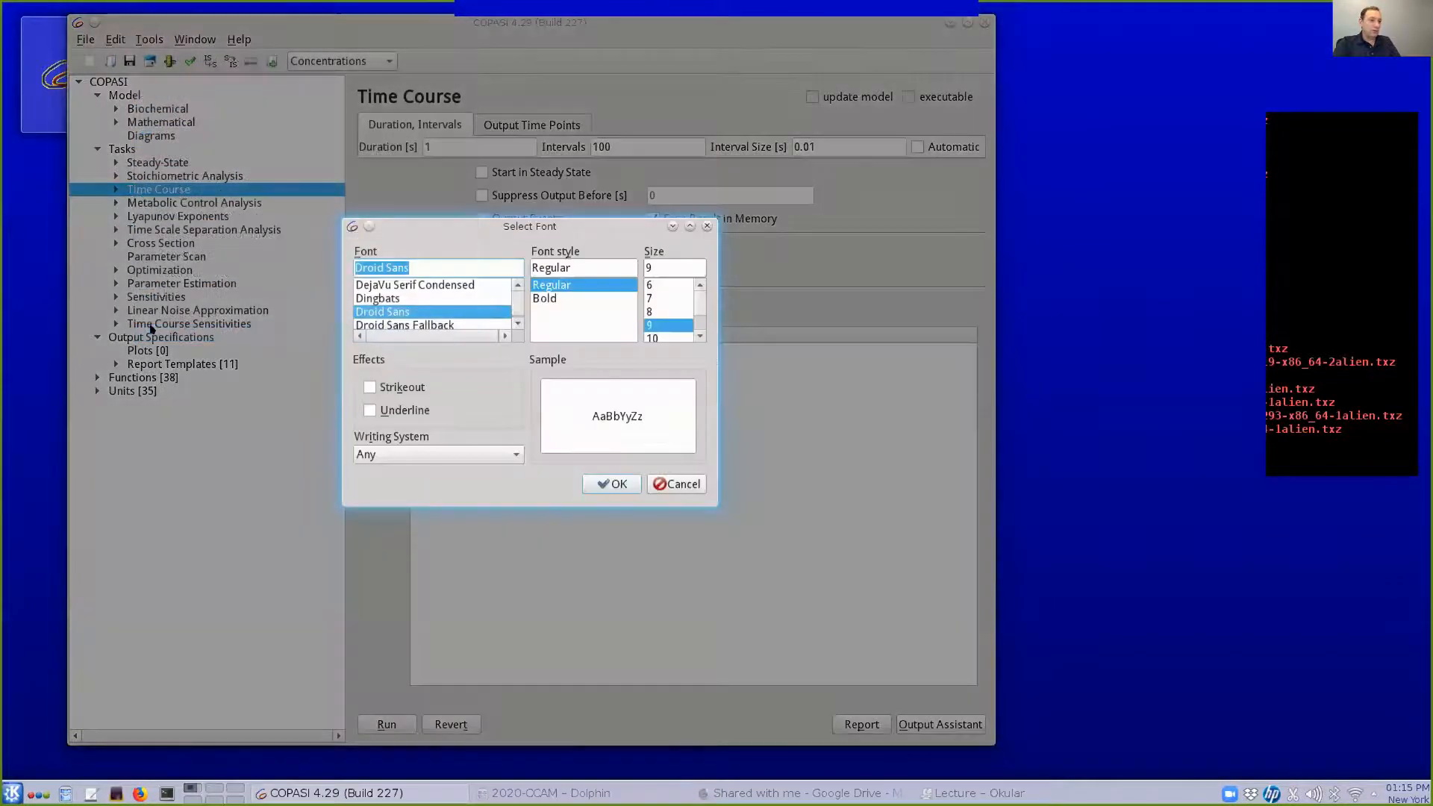
left_click(700, 337)
left_click(651, 338)
left_click(610, 484)
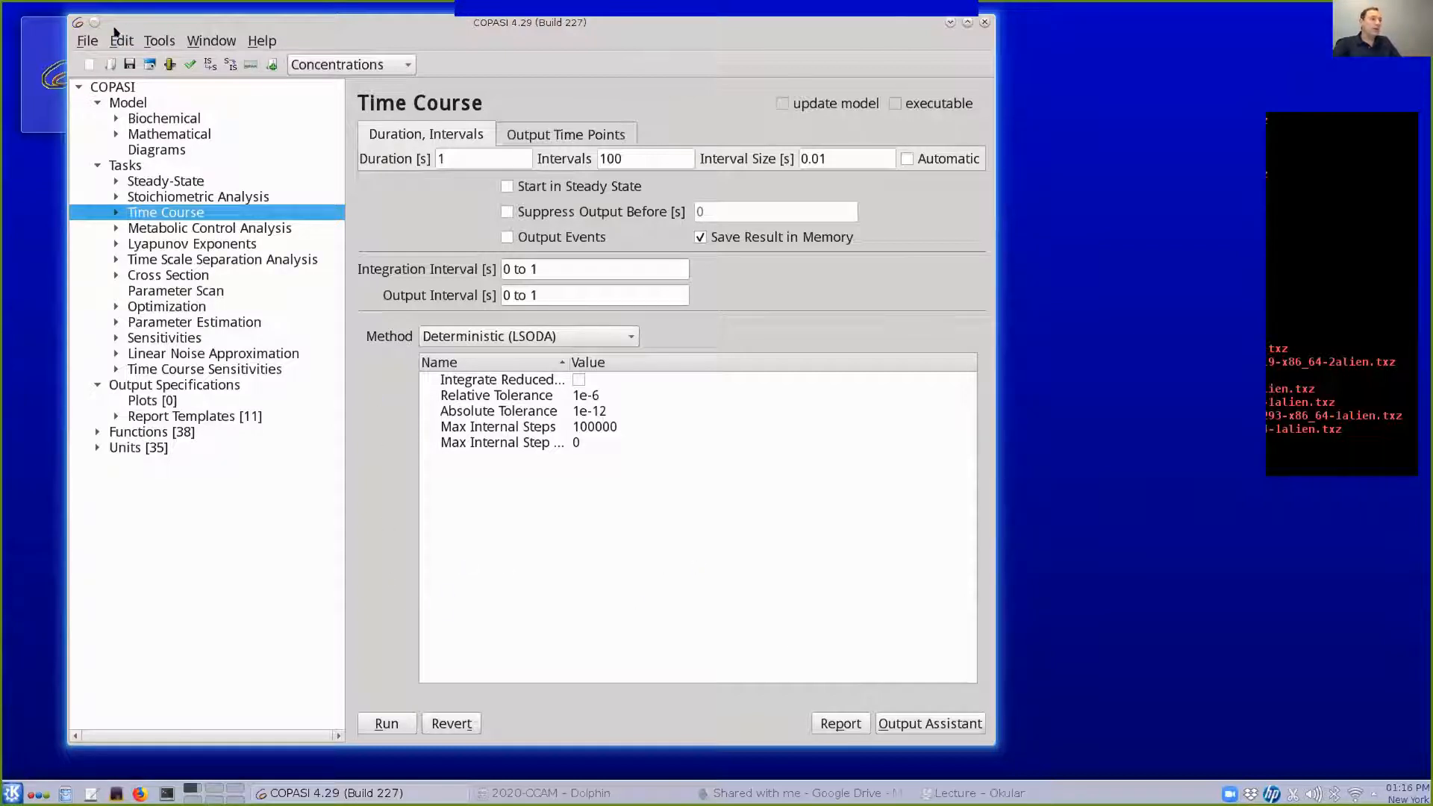
Switch to Firefox and search the COPASI Research page for the 2009 aspartate metabolism paper by its first author's surname
left_click(82, 43)
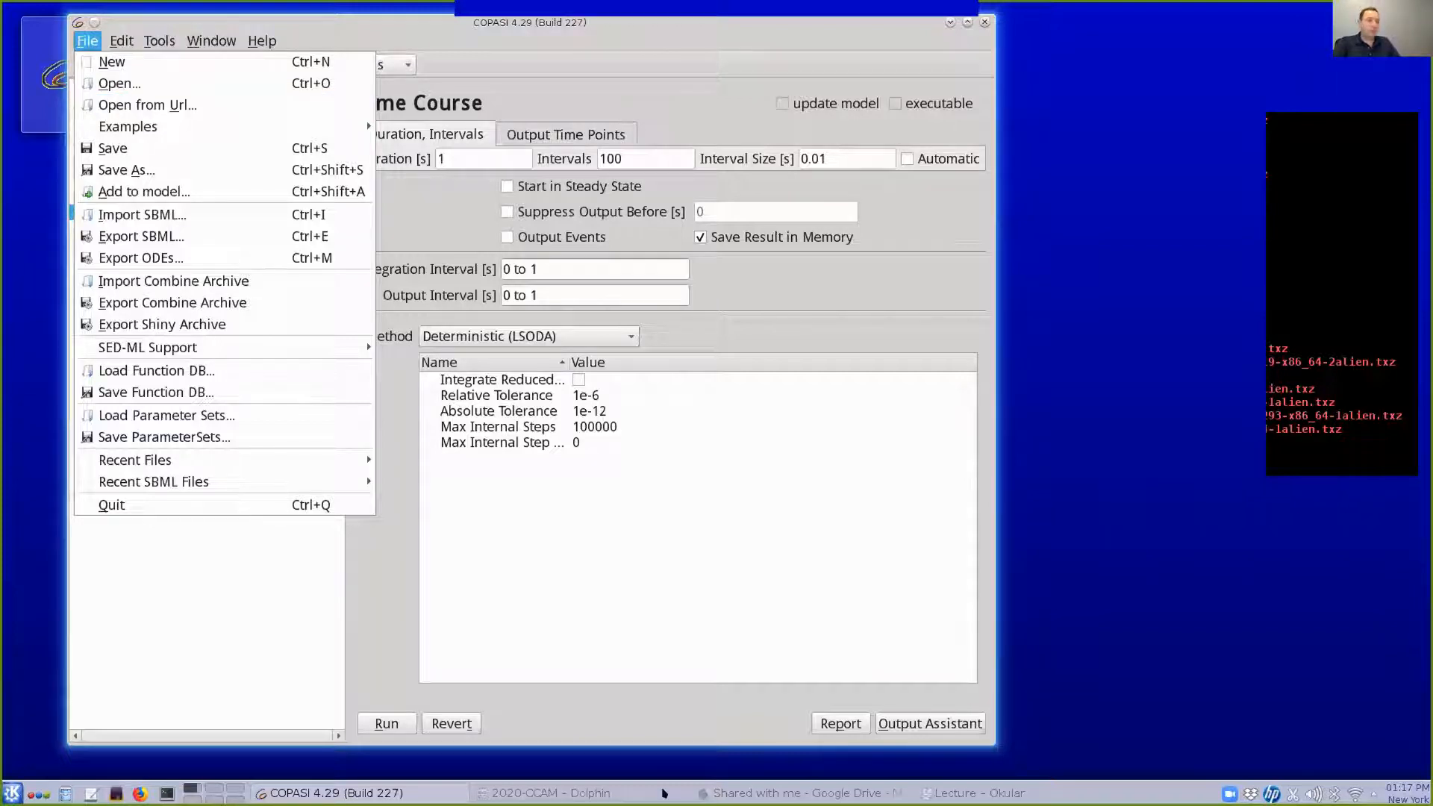
key("Escape")
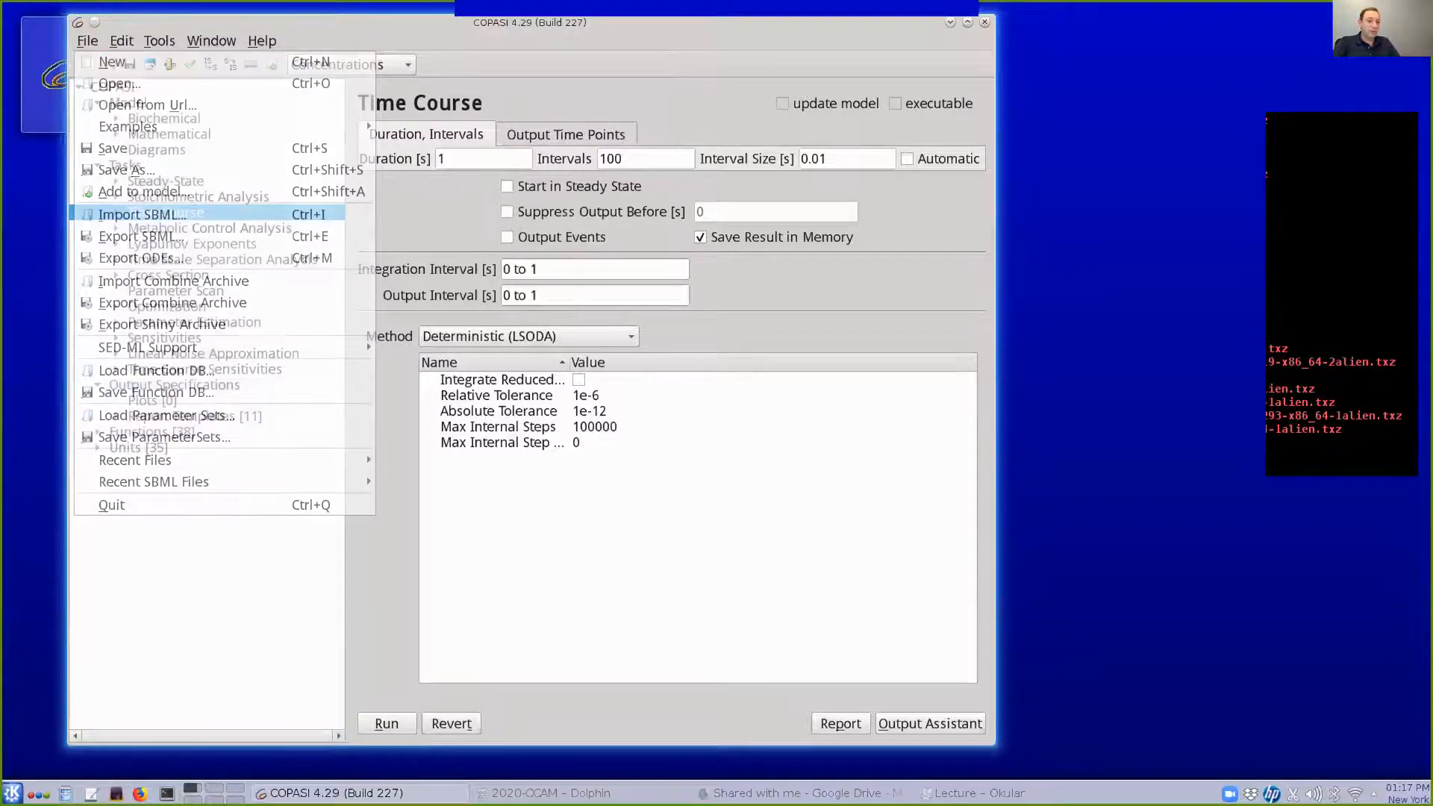
left_click(802, 792)
left_click(306, 52)
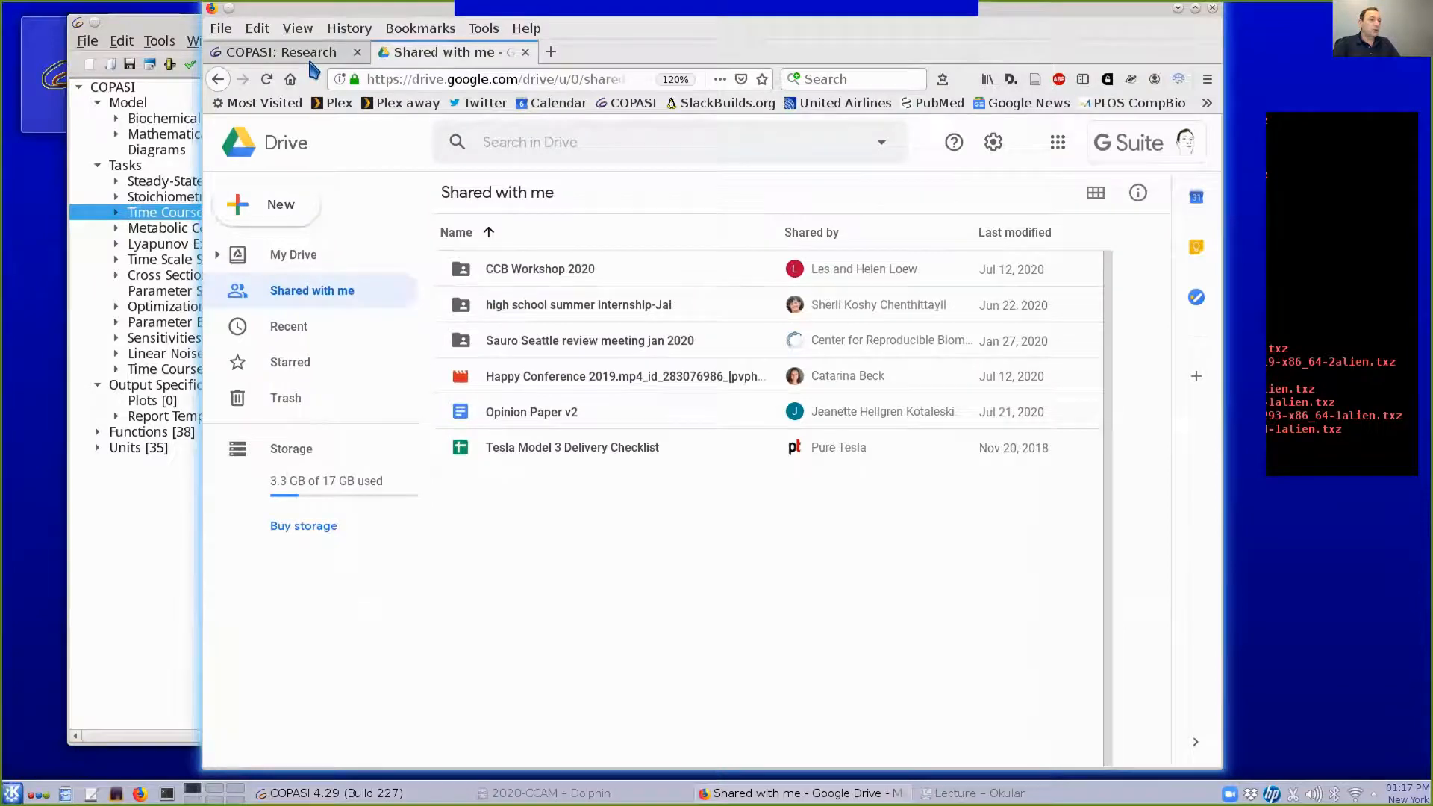
key("ctrl+f")
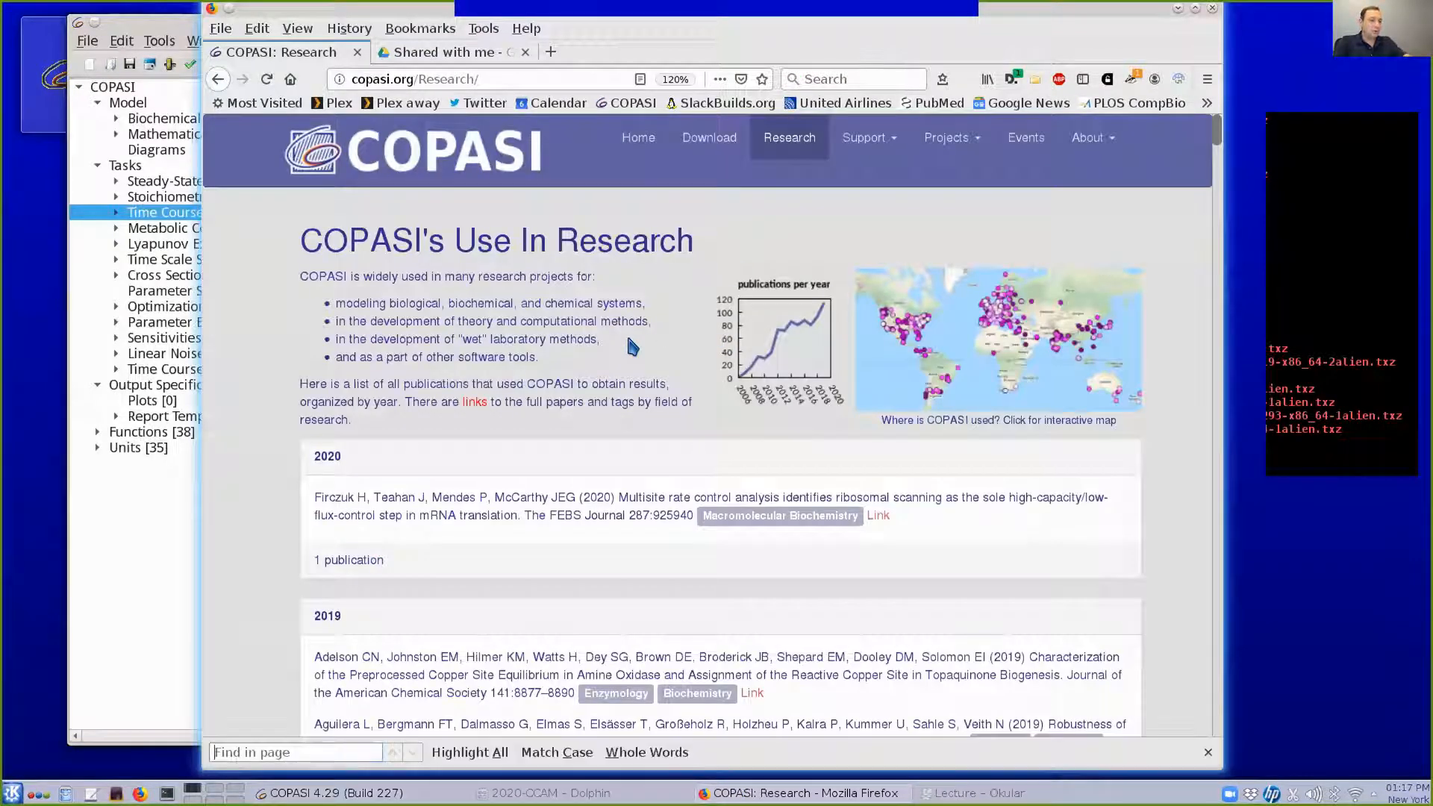
type("Curien")
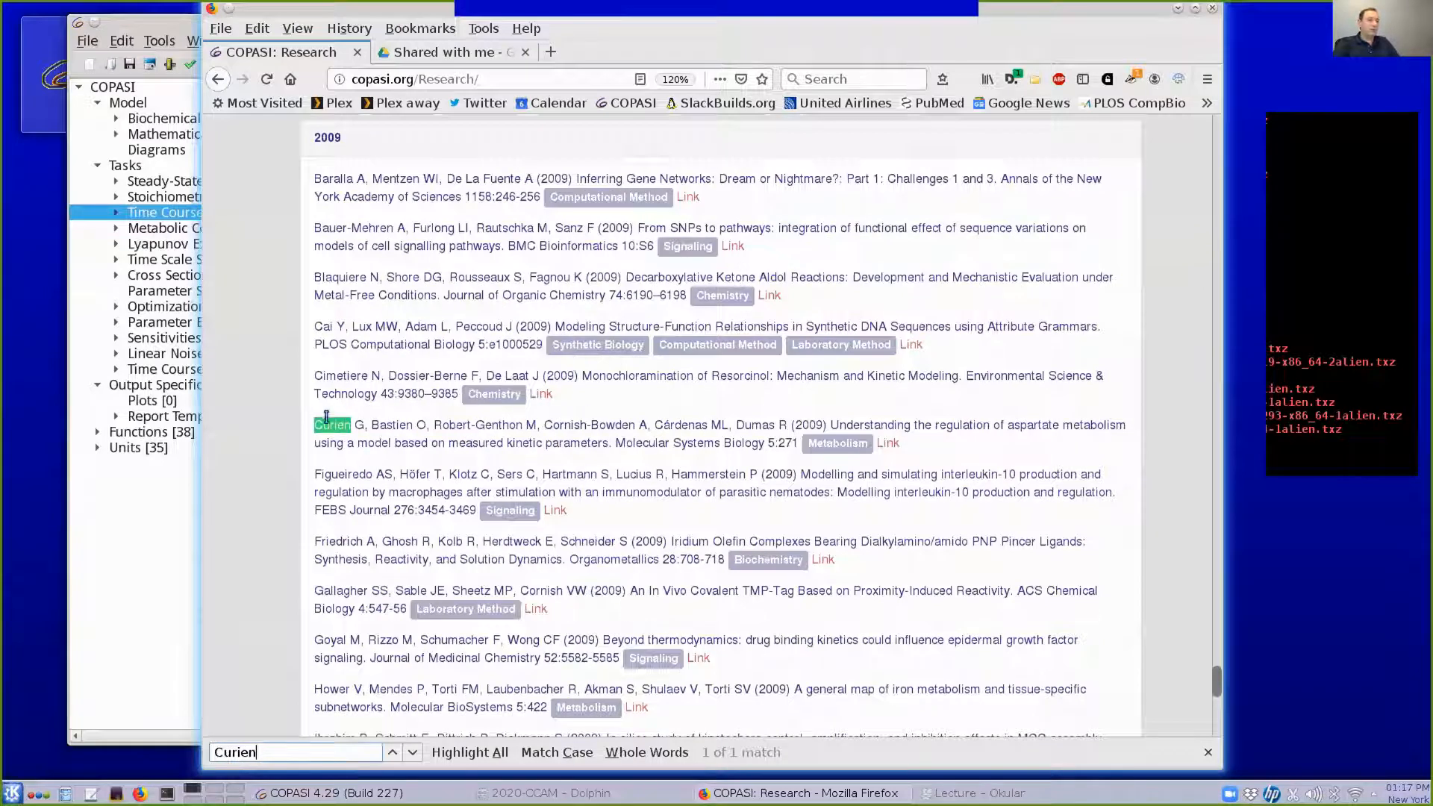
left_click(967, 454)
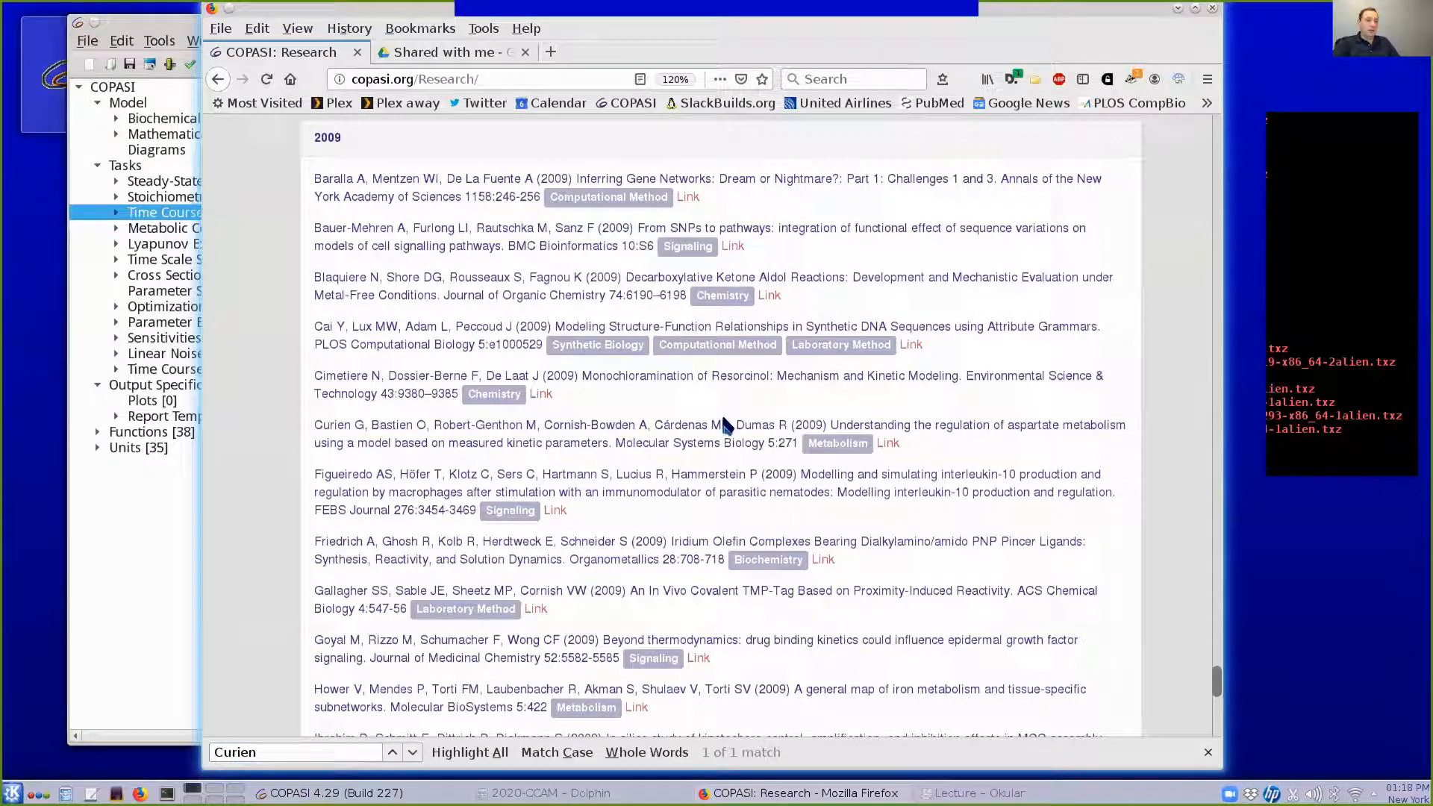
Examine the citation of the 2009 aspartate metabolism paper, and return to COPASI
left_click_drag(825, 424, 632, 443)
left_click_drag(374, 419, 605, 433)
left_click(606, 433)
left_click(1169, 10)
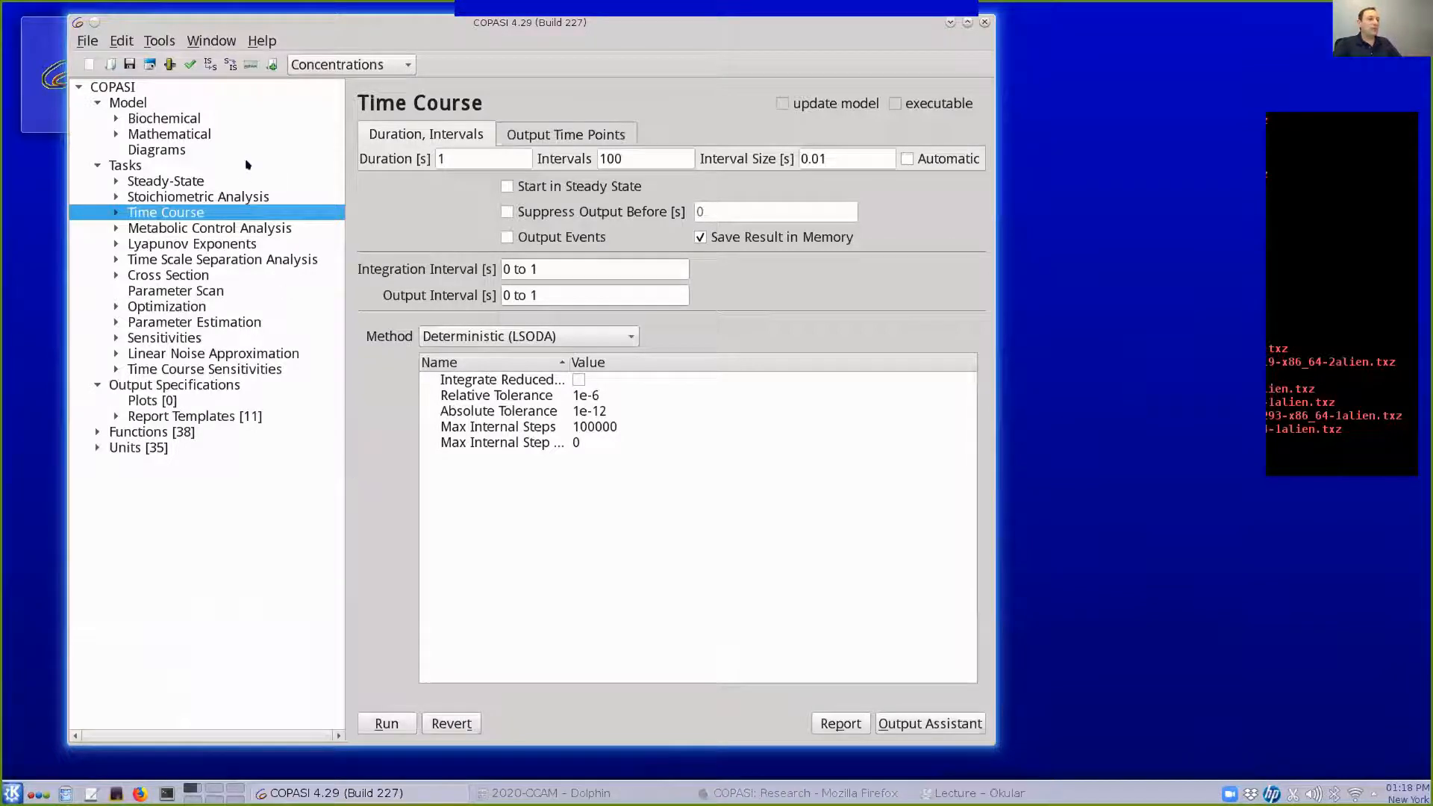
left_click(74, 41)
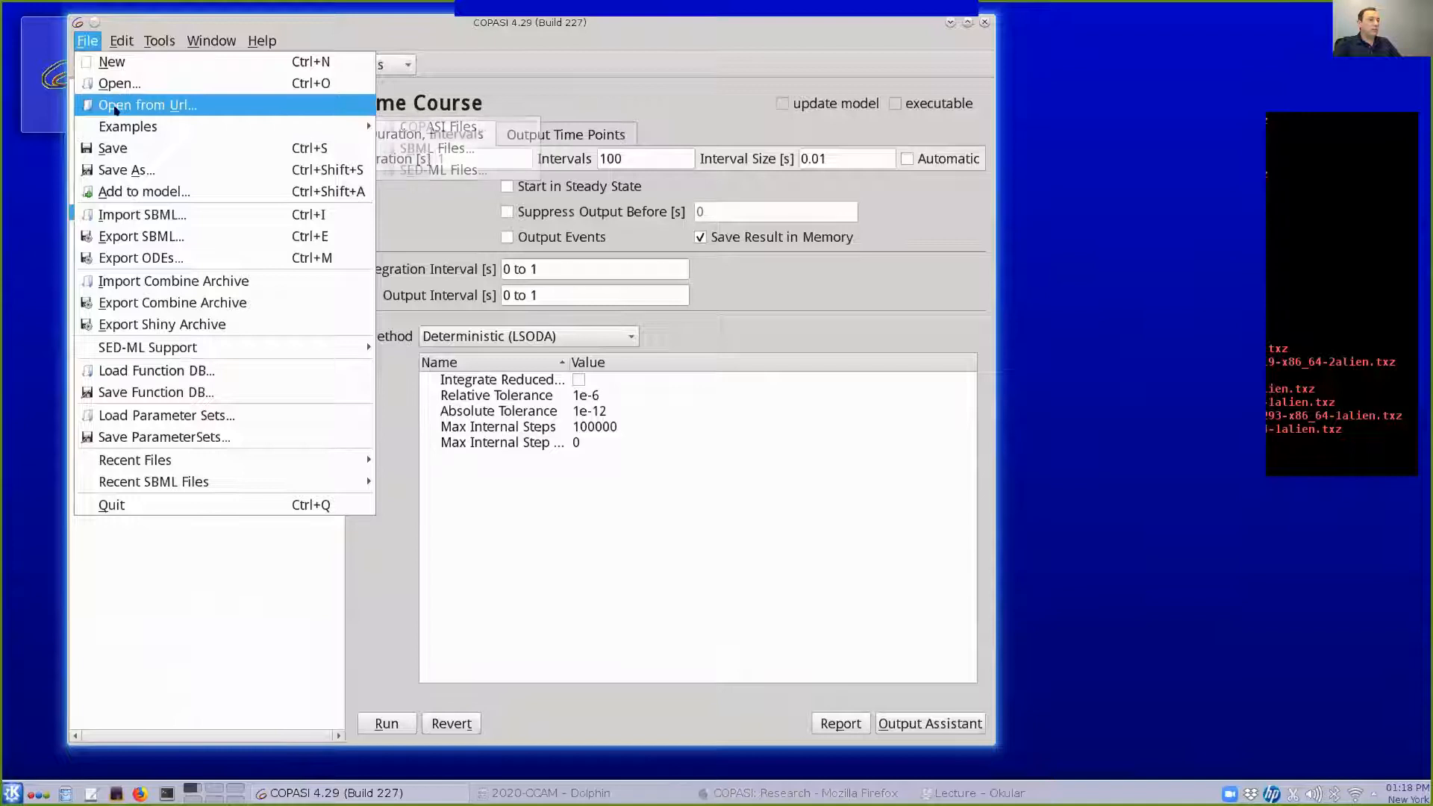
left_click(116, 109)
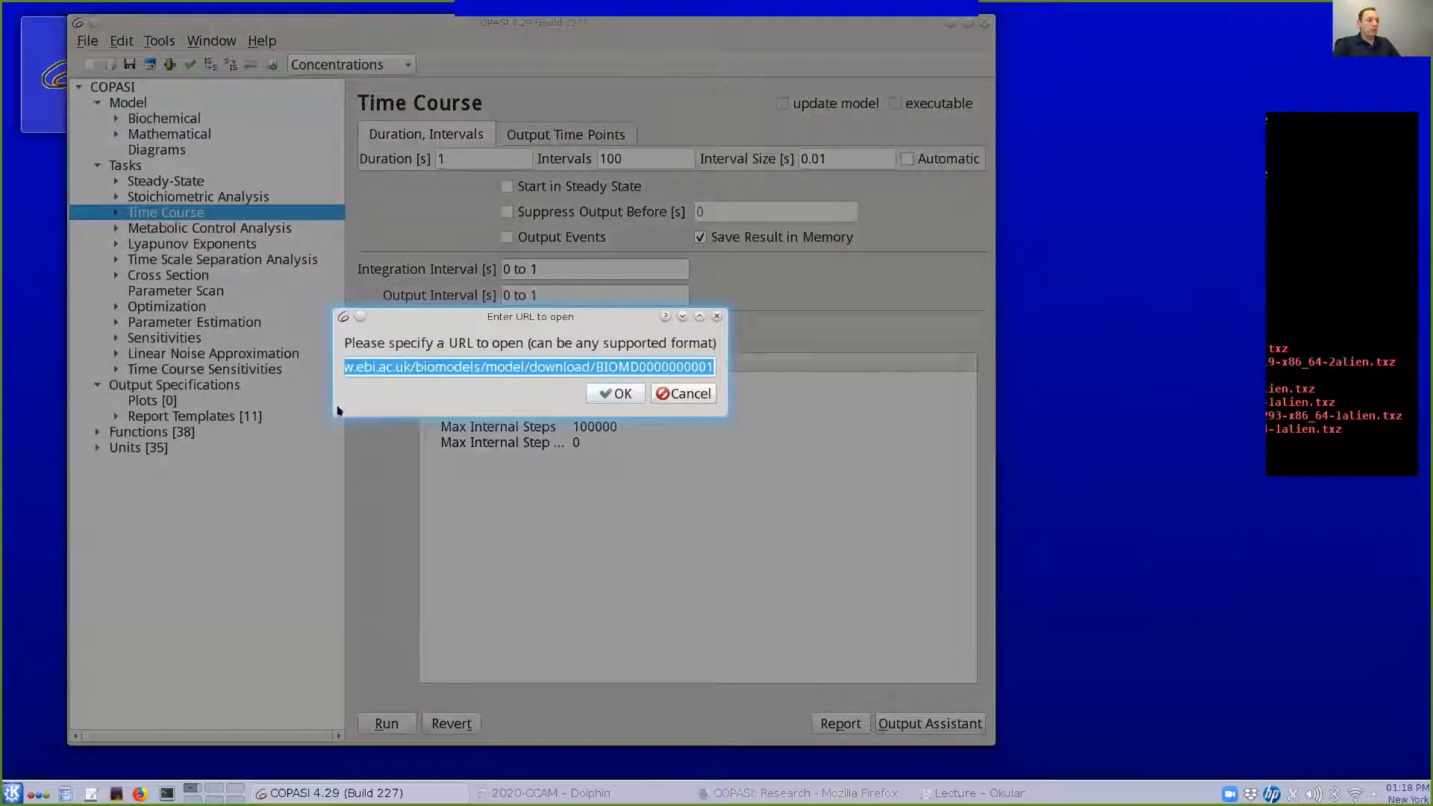
left_click_drag(319, 406, 215, 399)
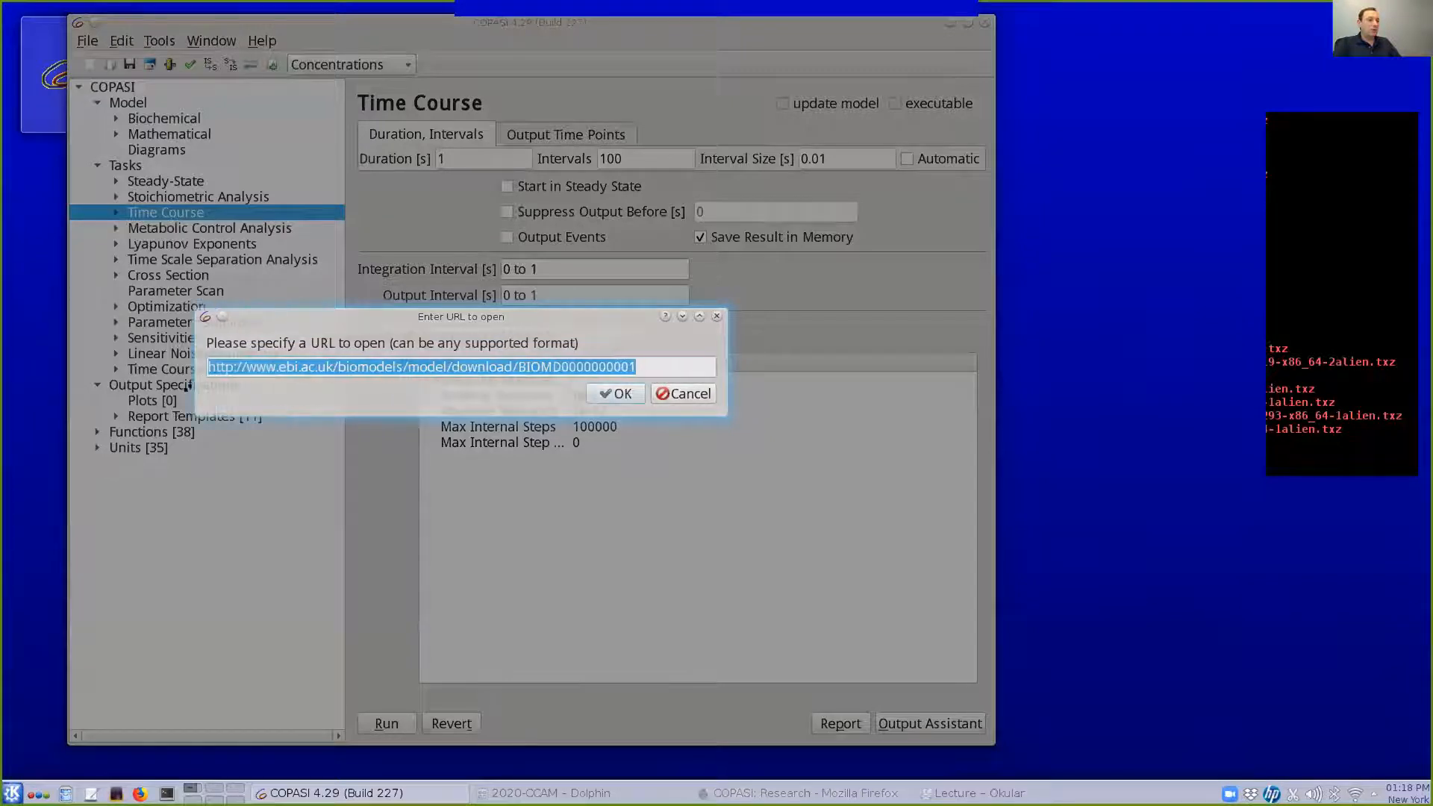
left_click(298, 368)
key("Home")
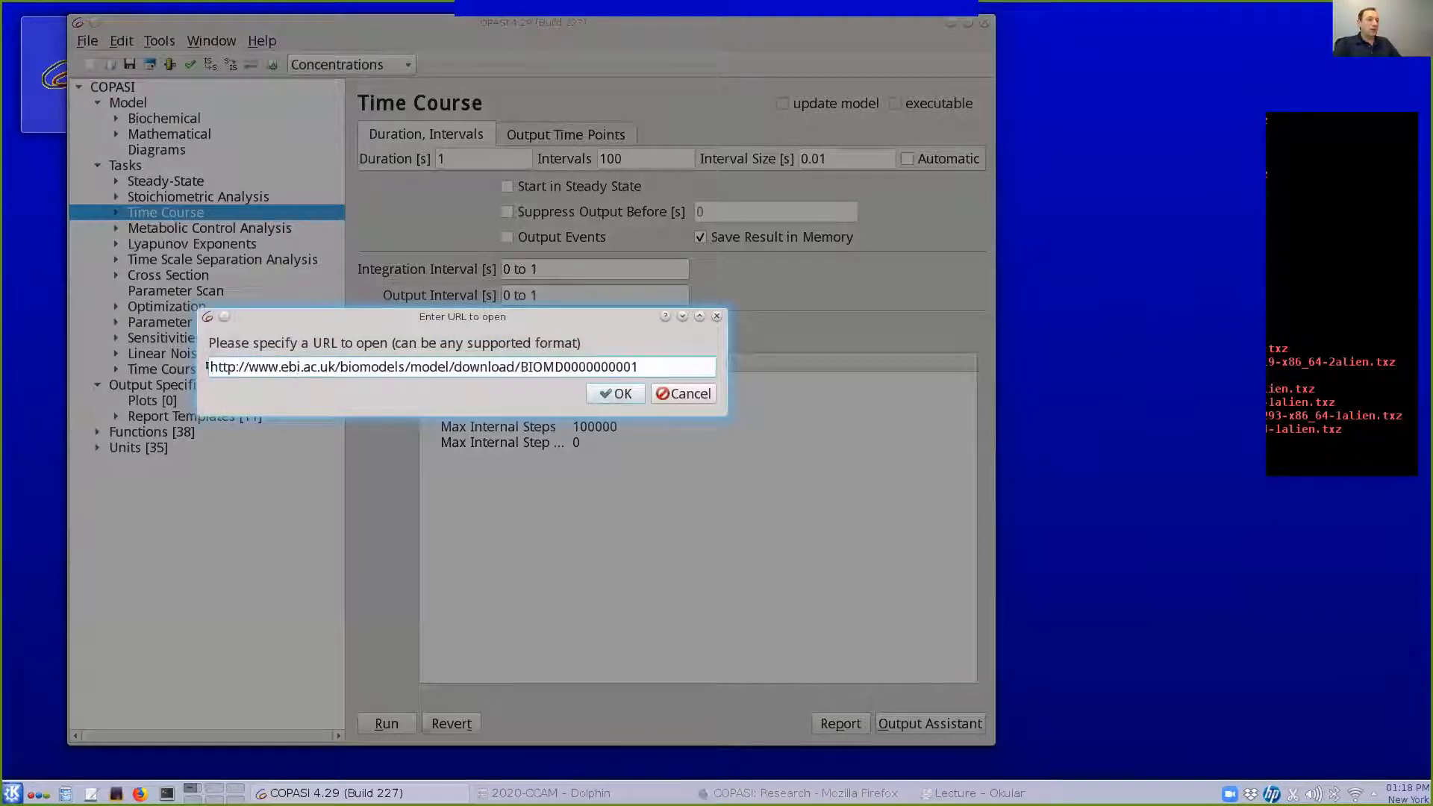
left_click_drag(639, 366, 520, 367)
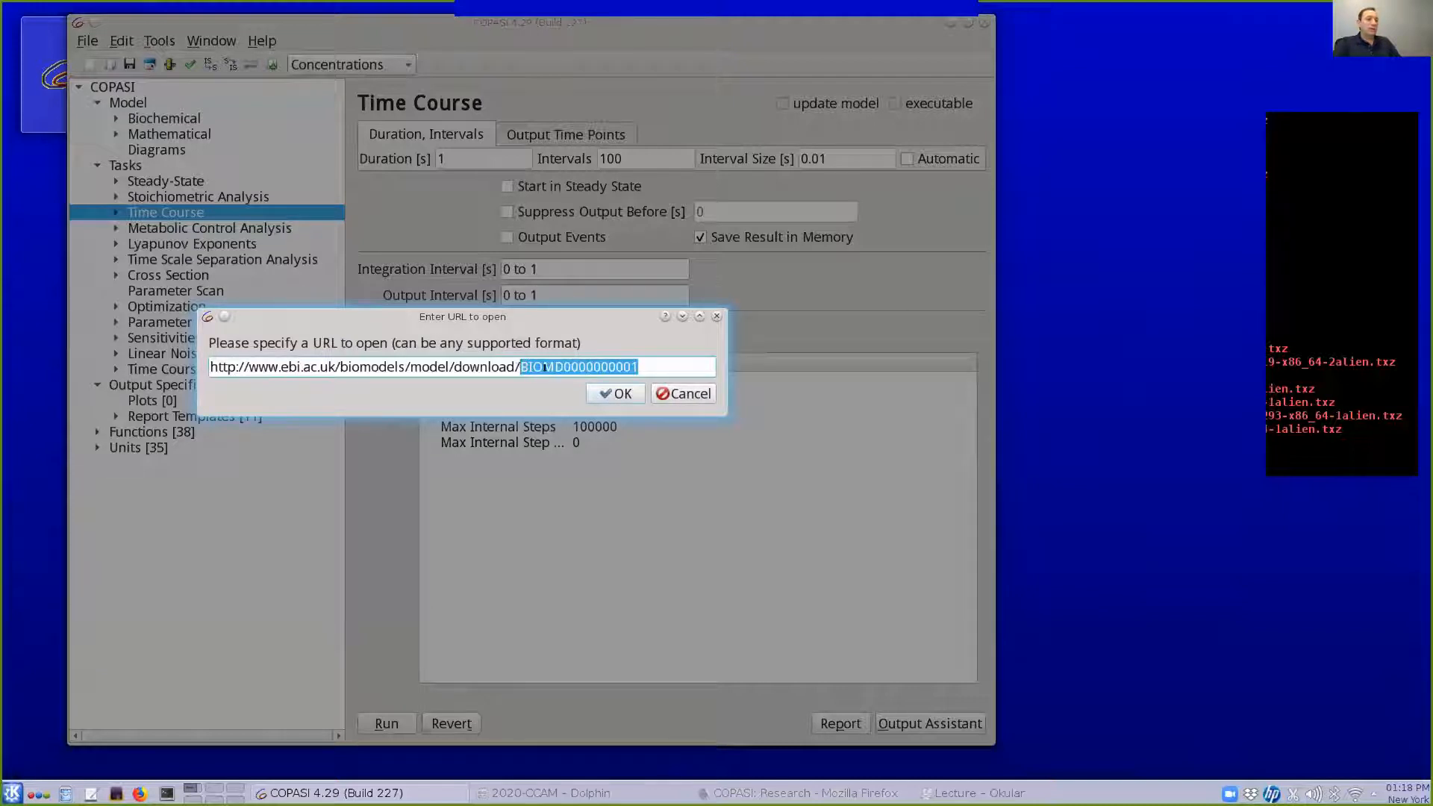
left_click(662, 364)
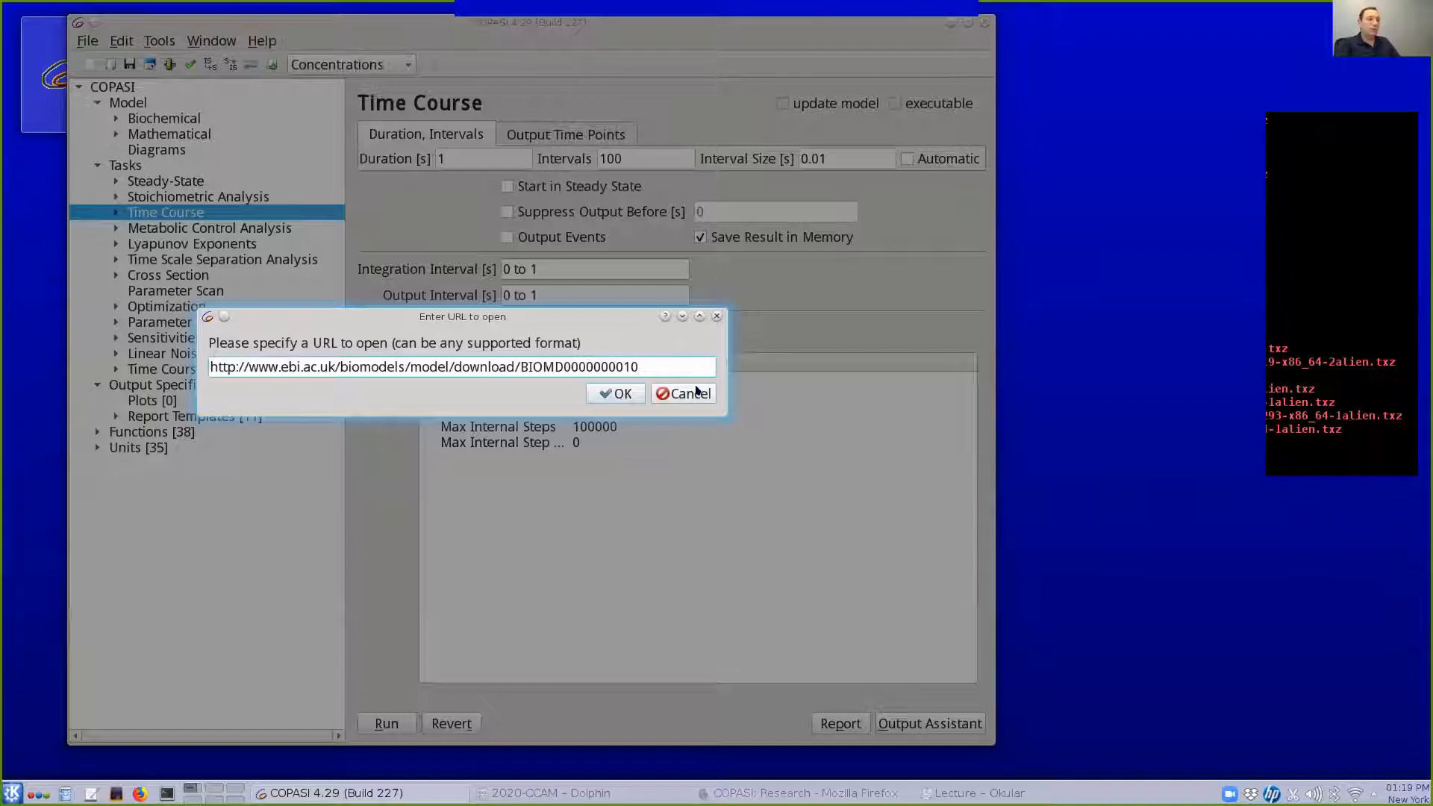
type("212")
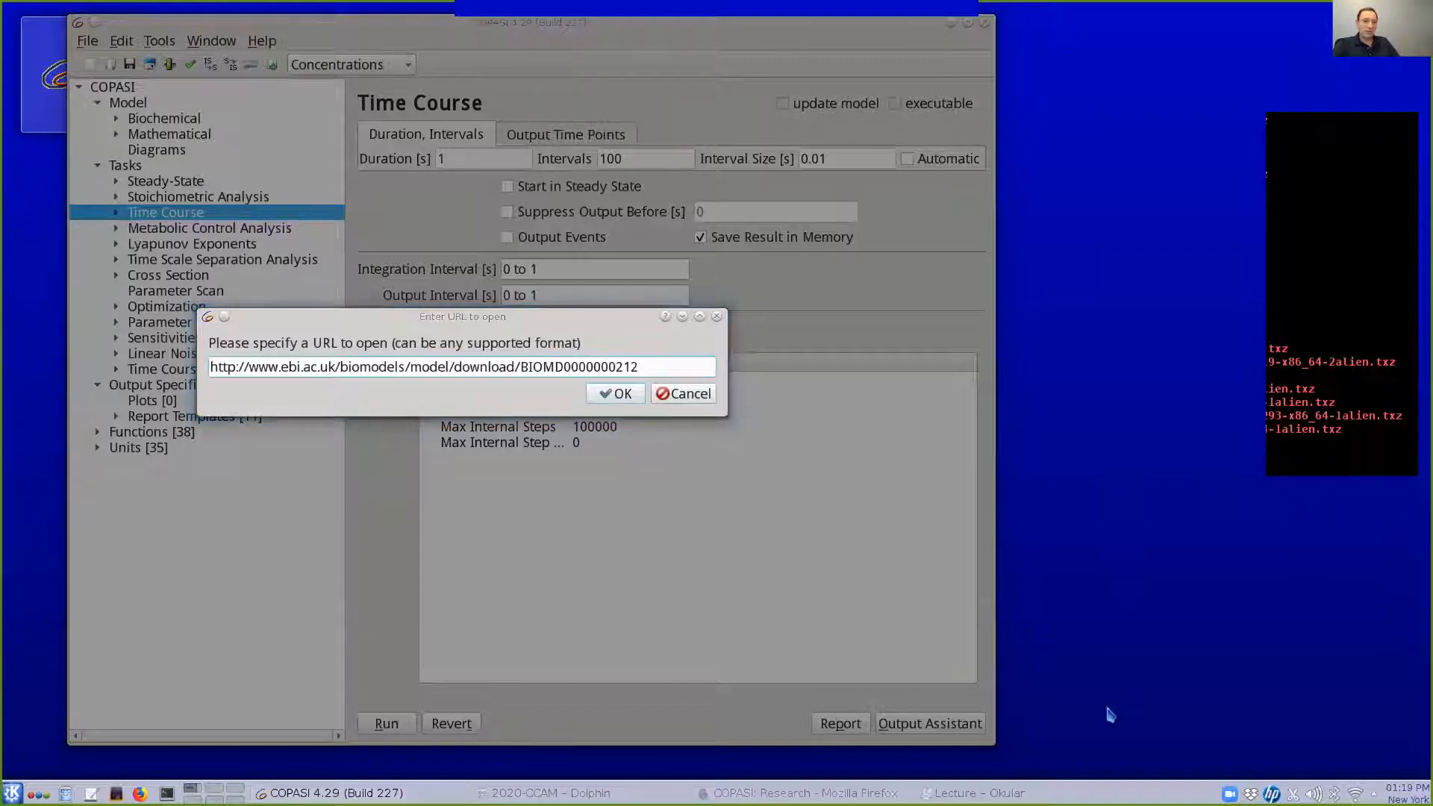
Check the Zoom meeting's participants list and close it again
mouse_move(938, 6)
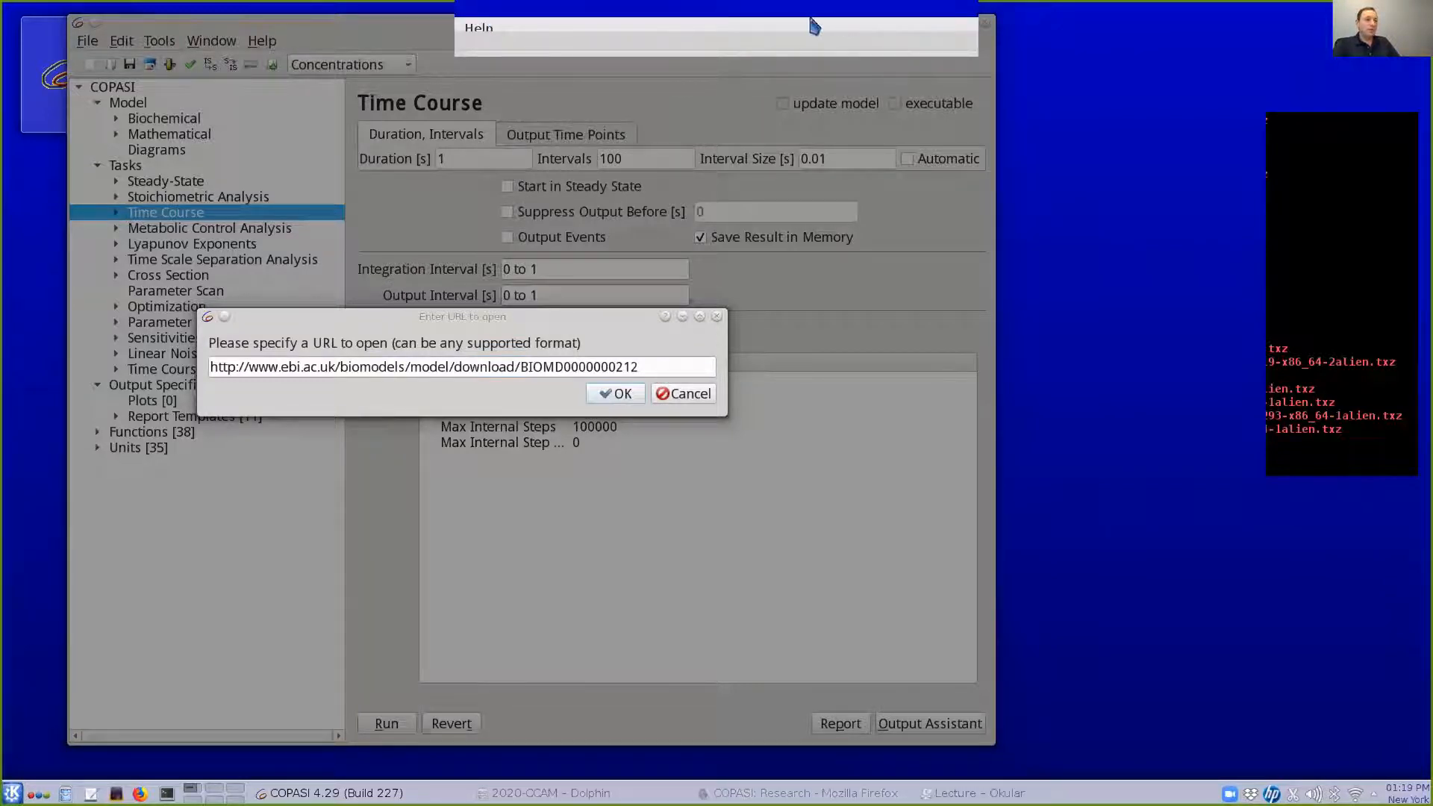
left_click(617, 32)
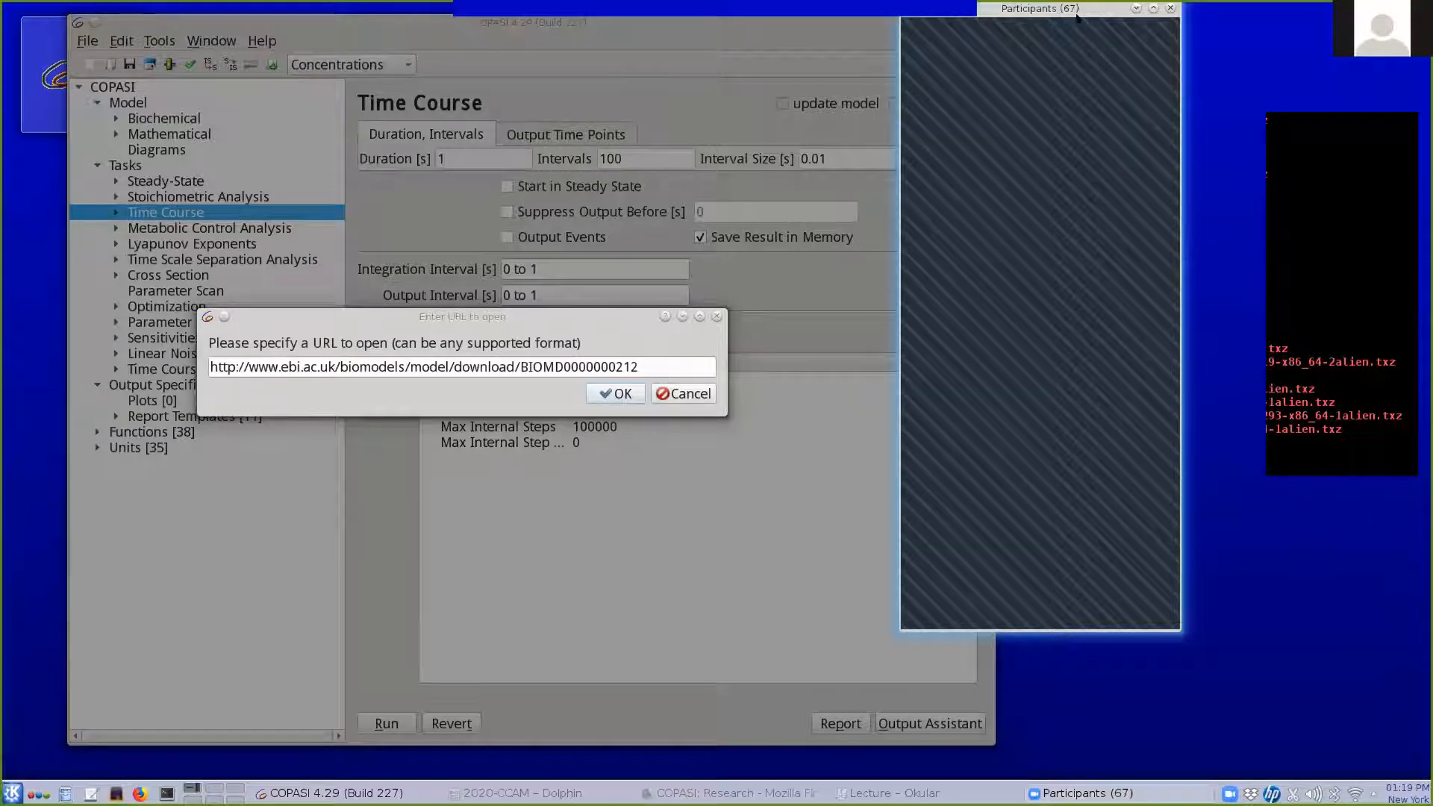
left_click(1170, 8)
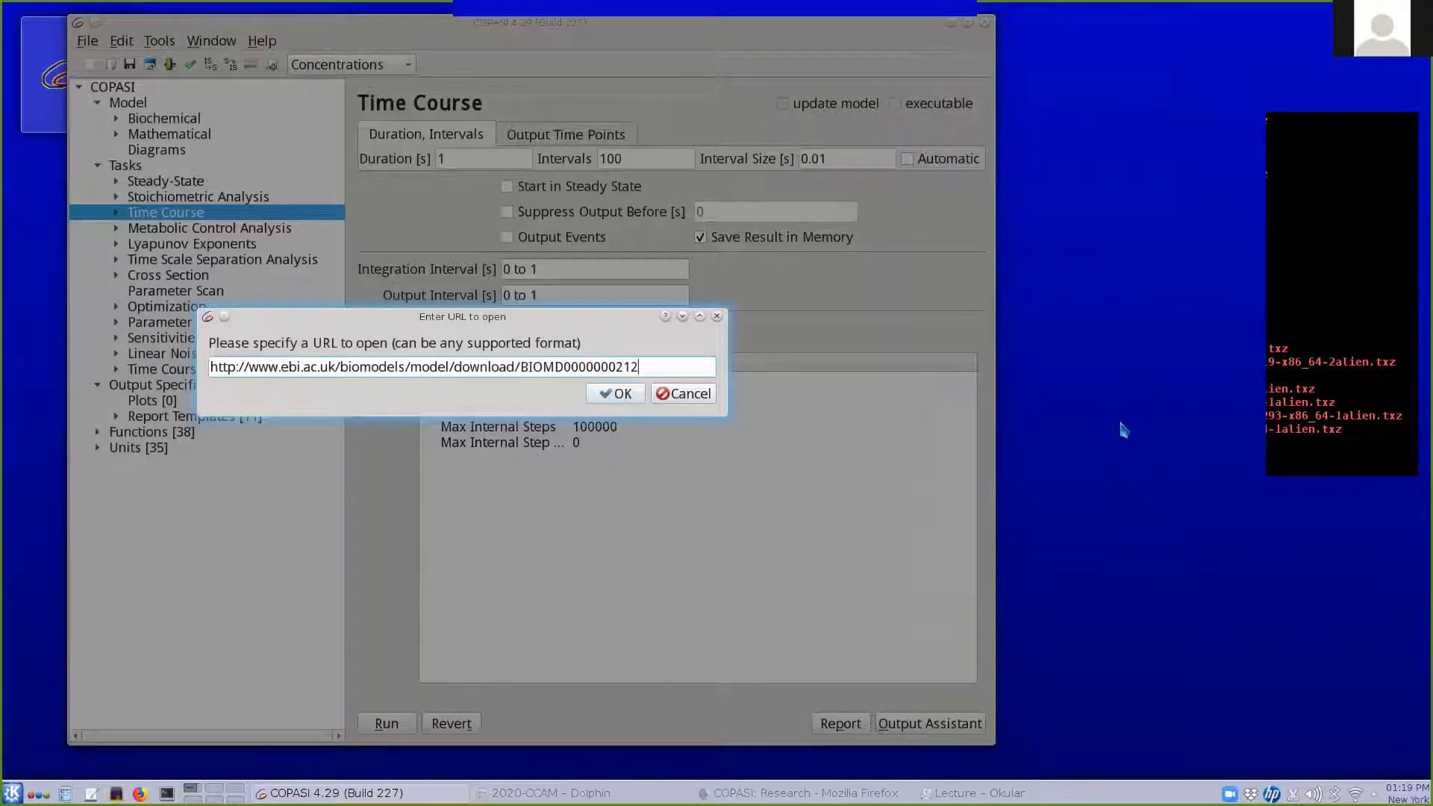
key("XF86AudioLowerVolume")
key("XF86AudioRaiseVolume")
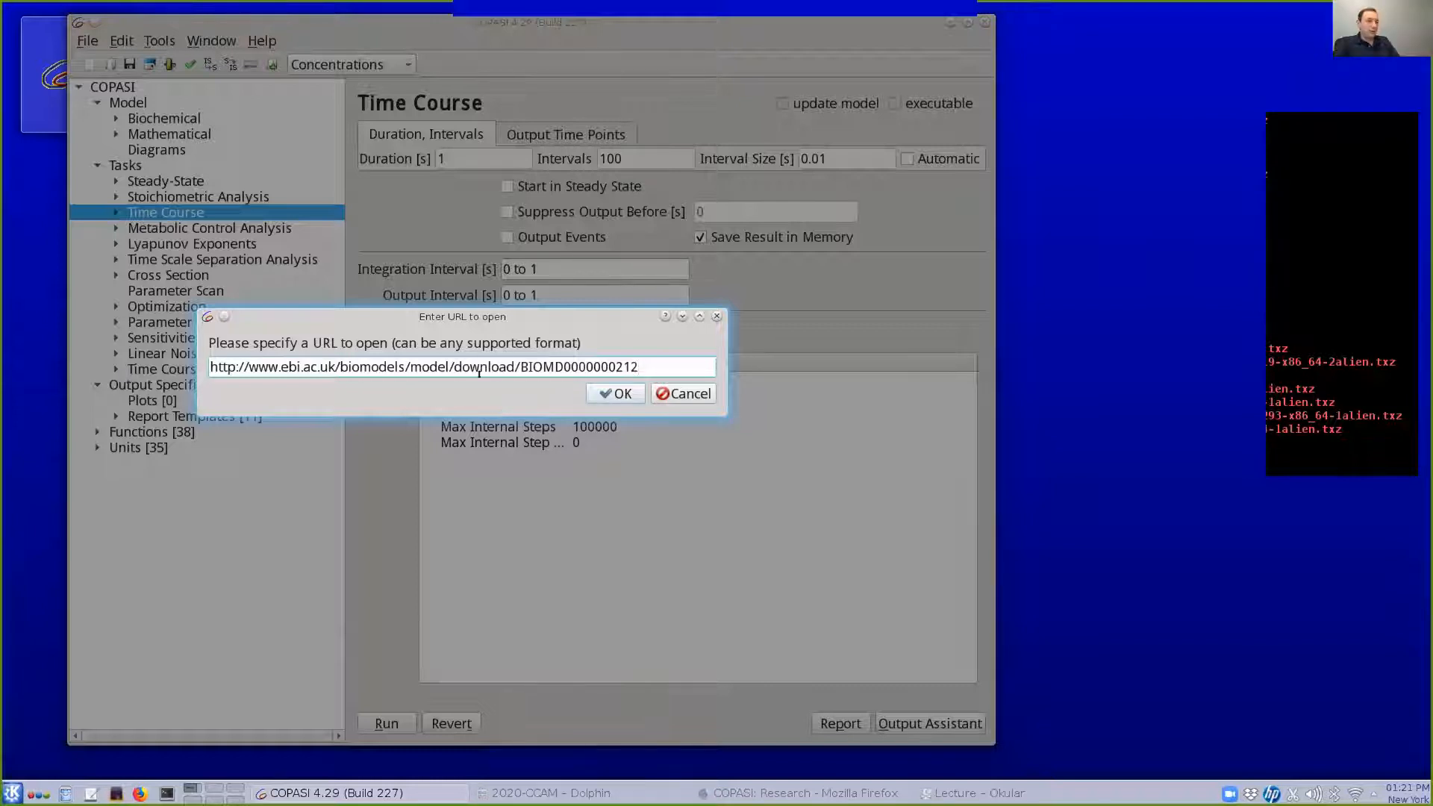
Load the model from the entered BioModels URL and read through its article description and abstract
left_click(617, 391)
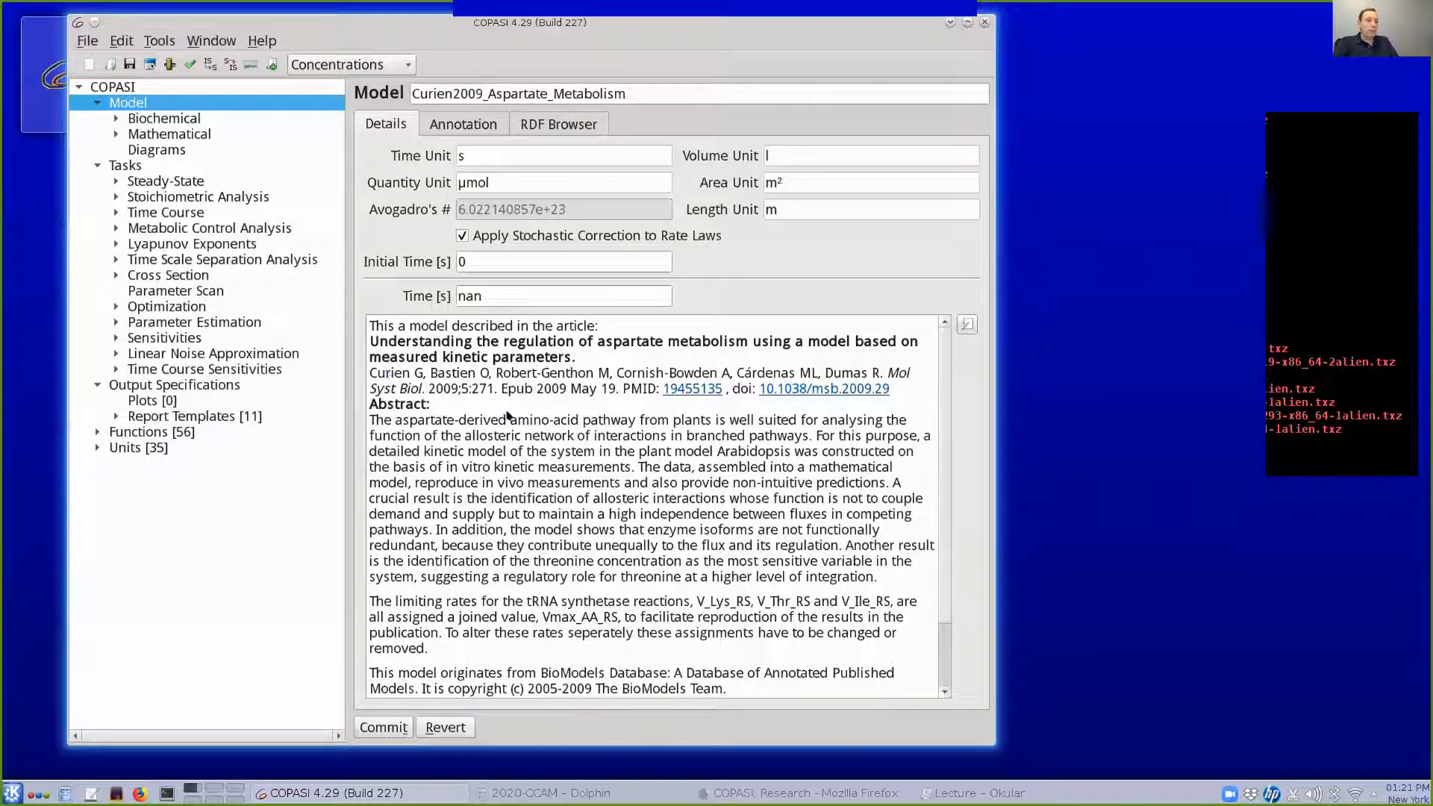
left_click_drag(377, 326, 738, 619)
left_click(666, 436)
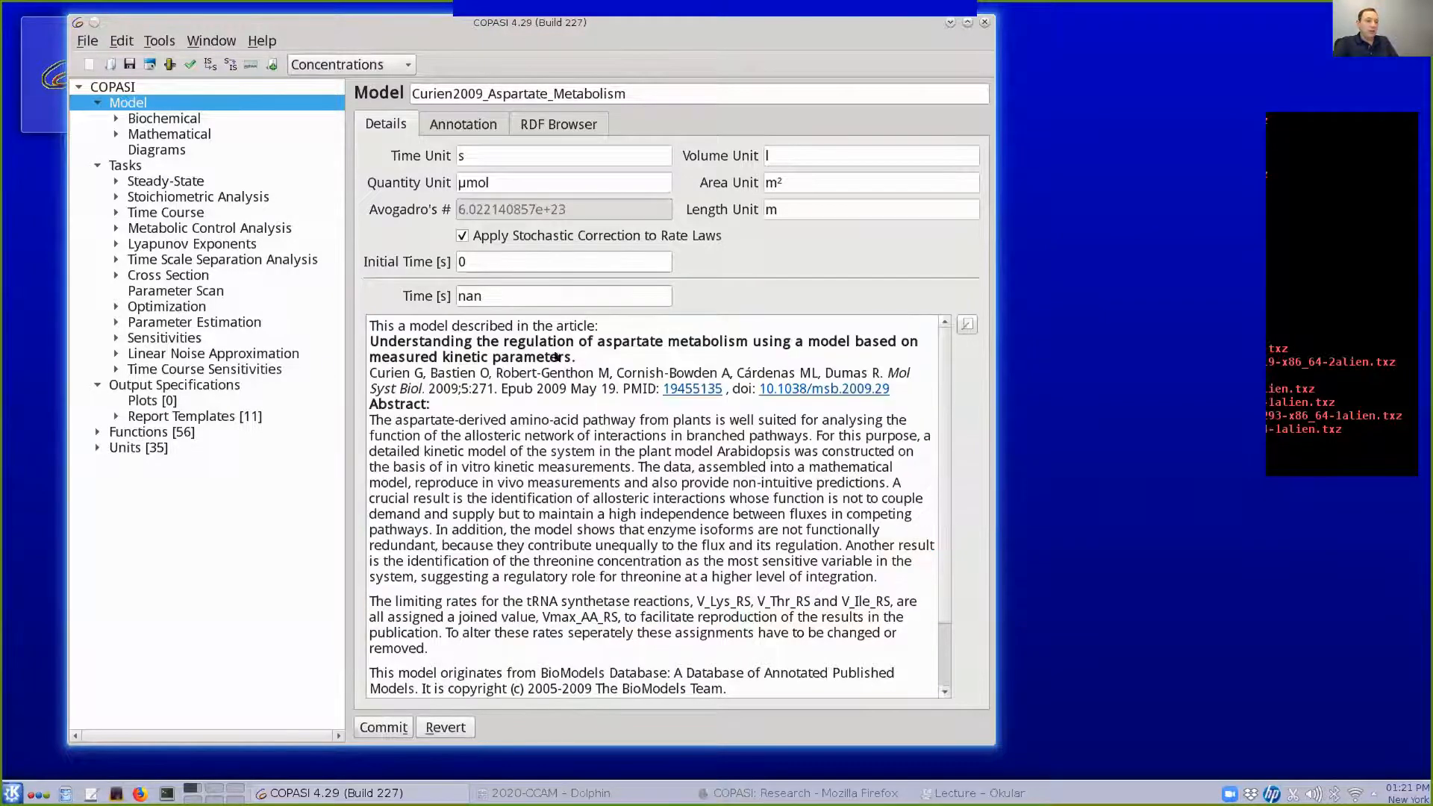
scroll(449, 416, "down", 2)
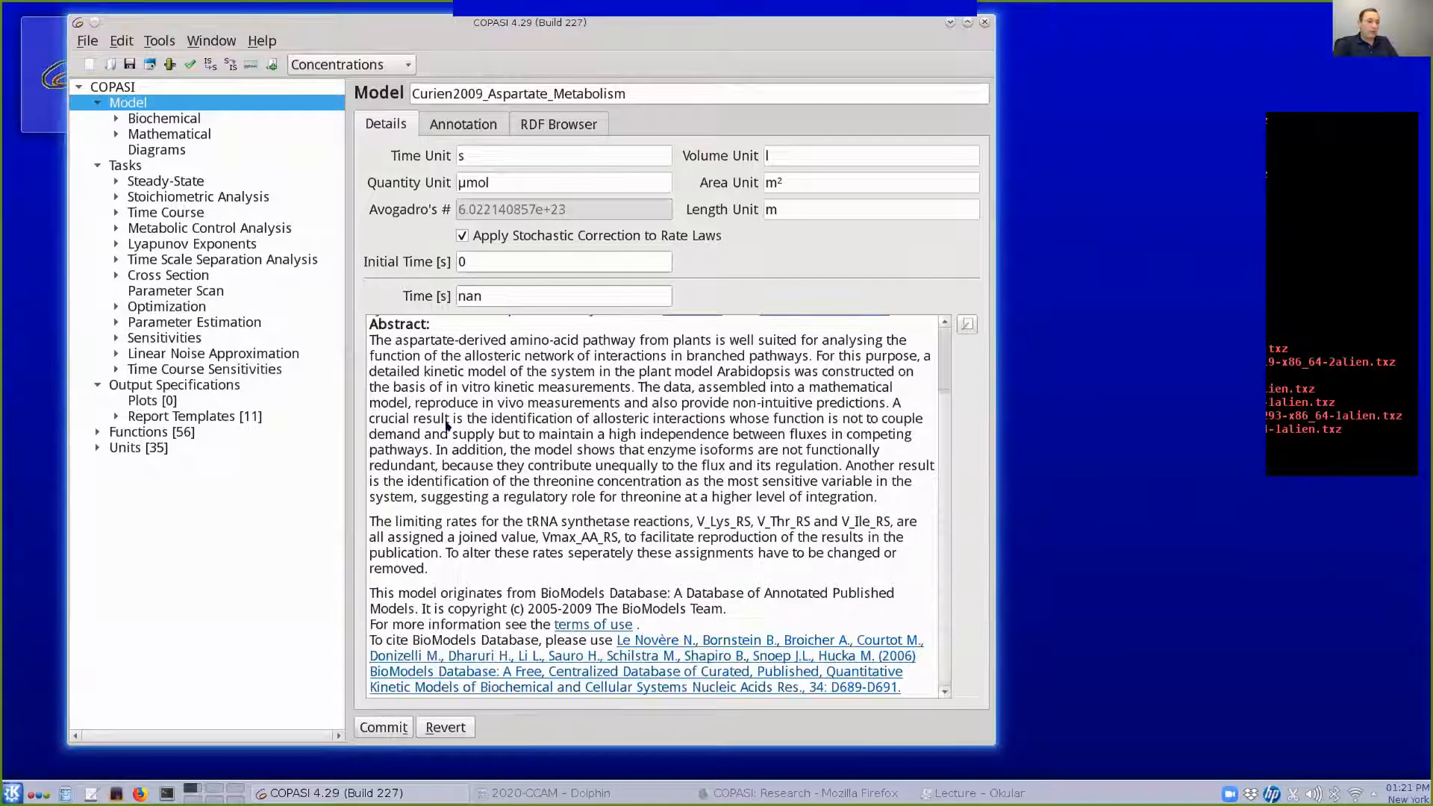
scroll(590, 539, "up", 2)
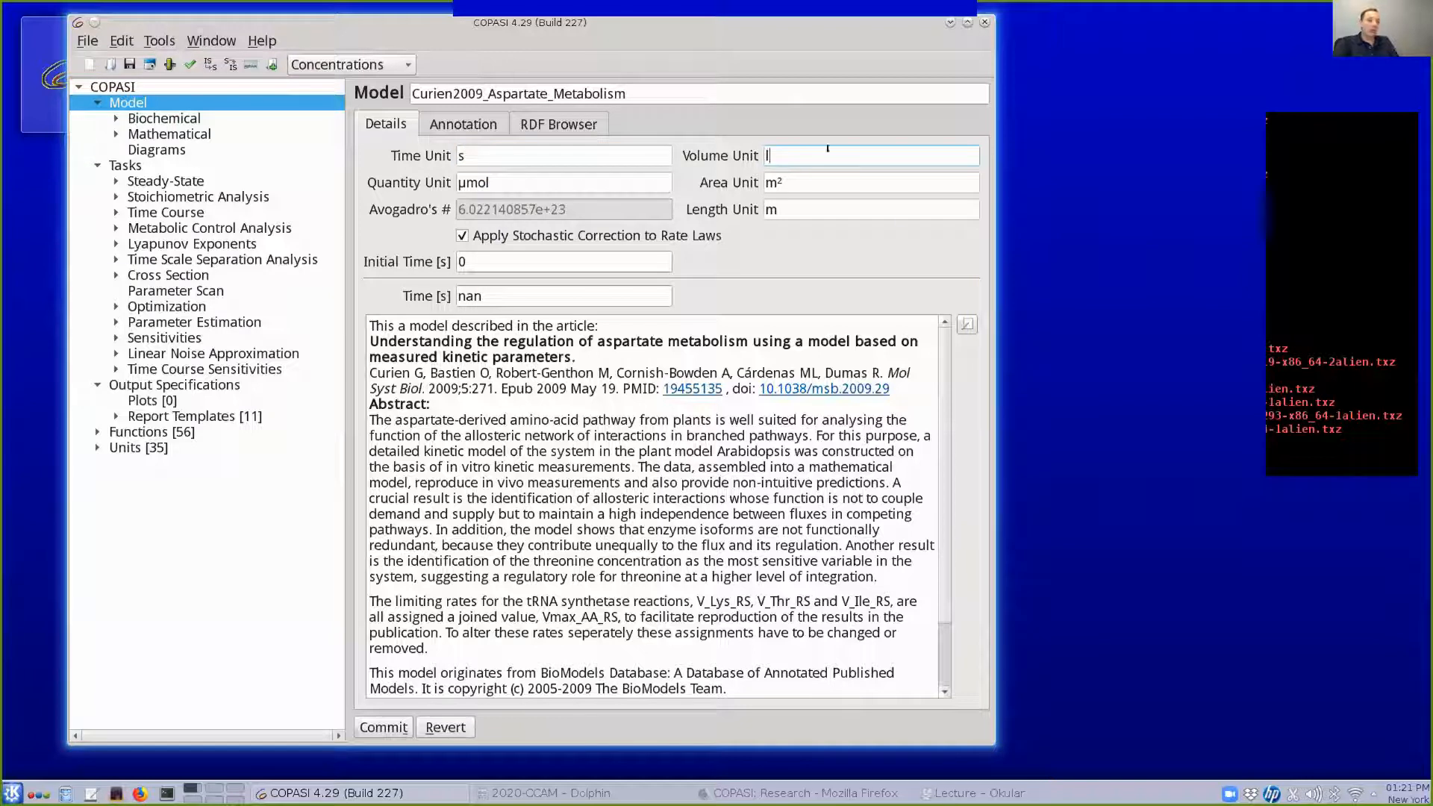
Examine the model's quantity unit among its unit settings, and expand the model's biochemical section
left_click_drag(580, 172, 331, 200)
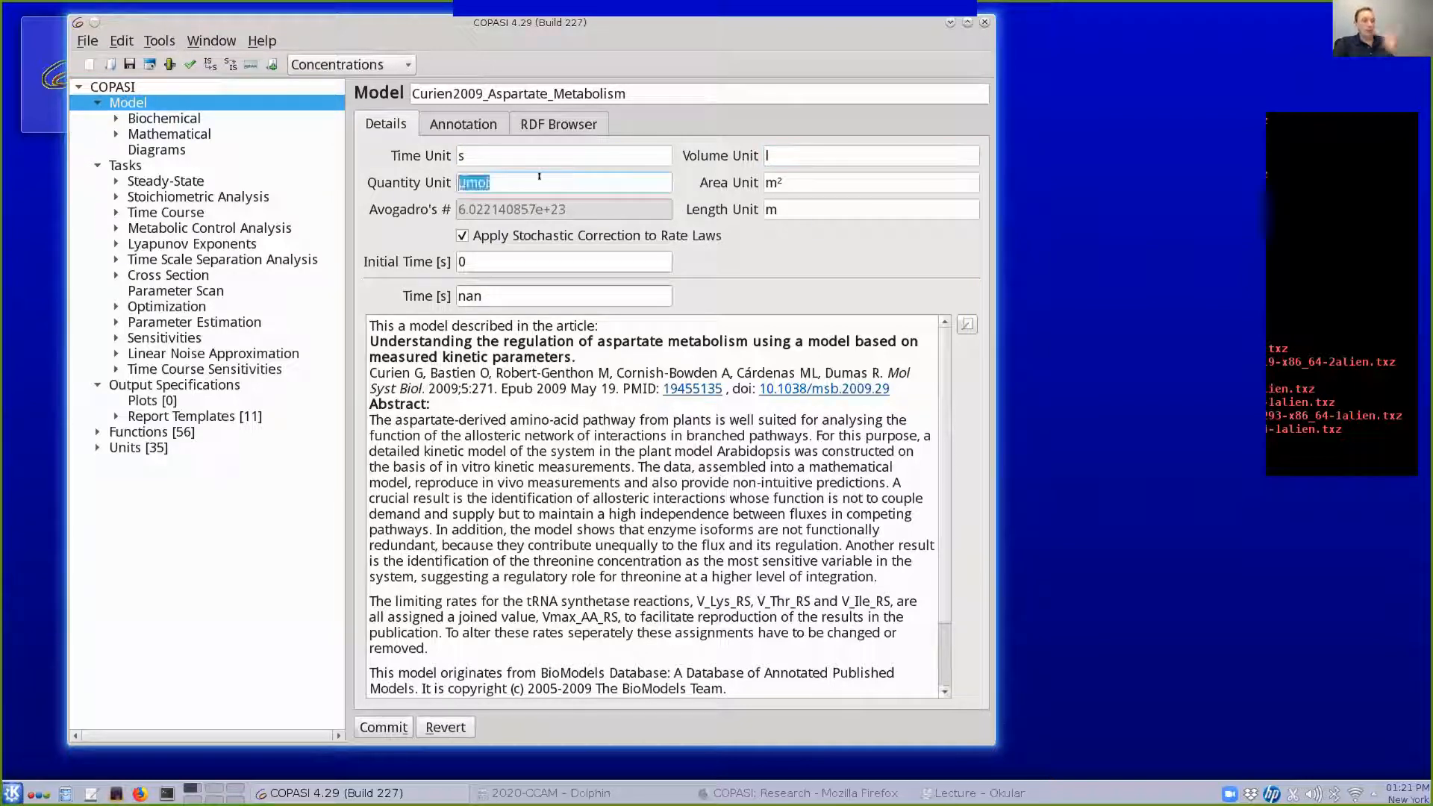
left_click(491, 181)
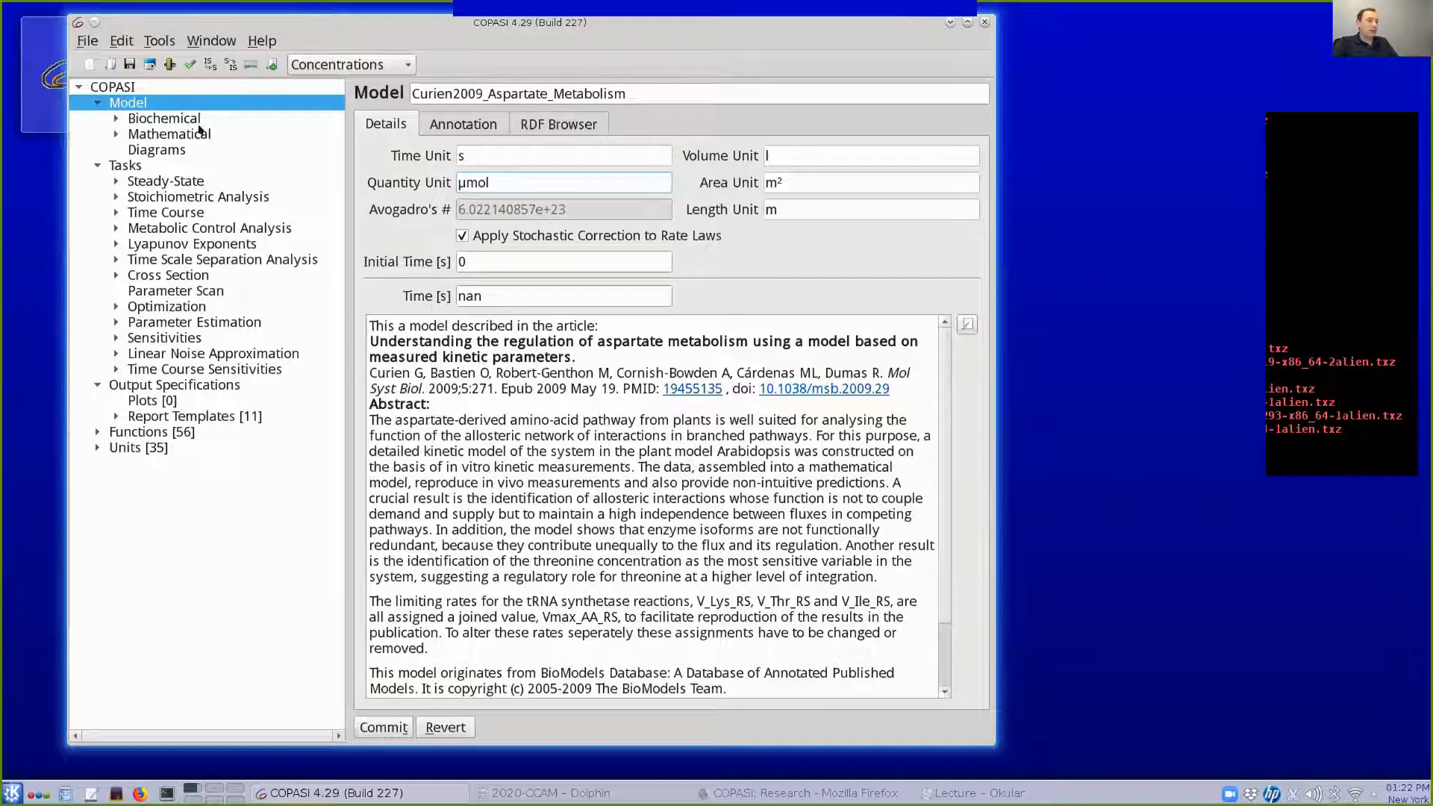
left_click(114, 118)
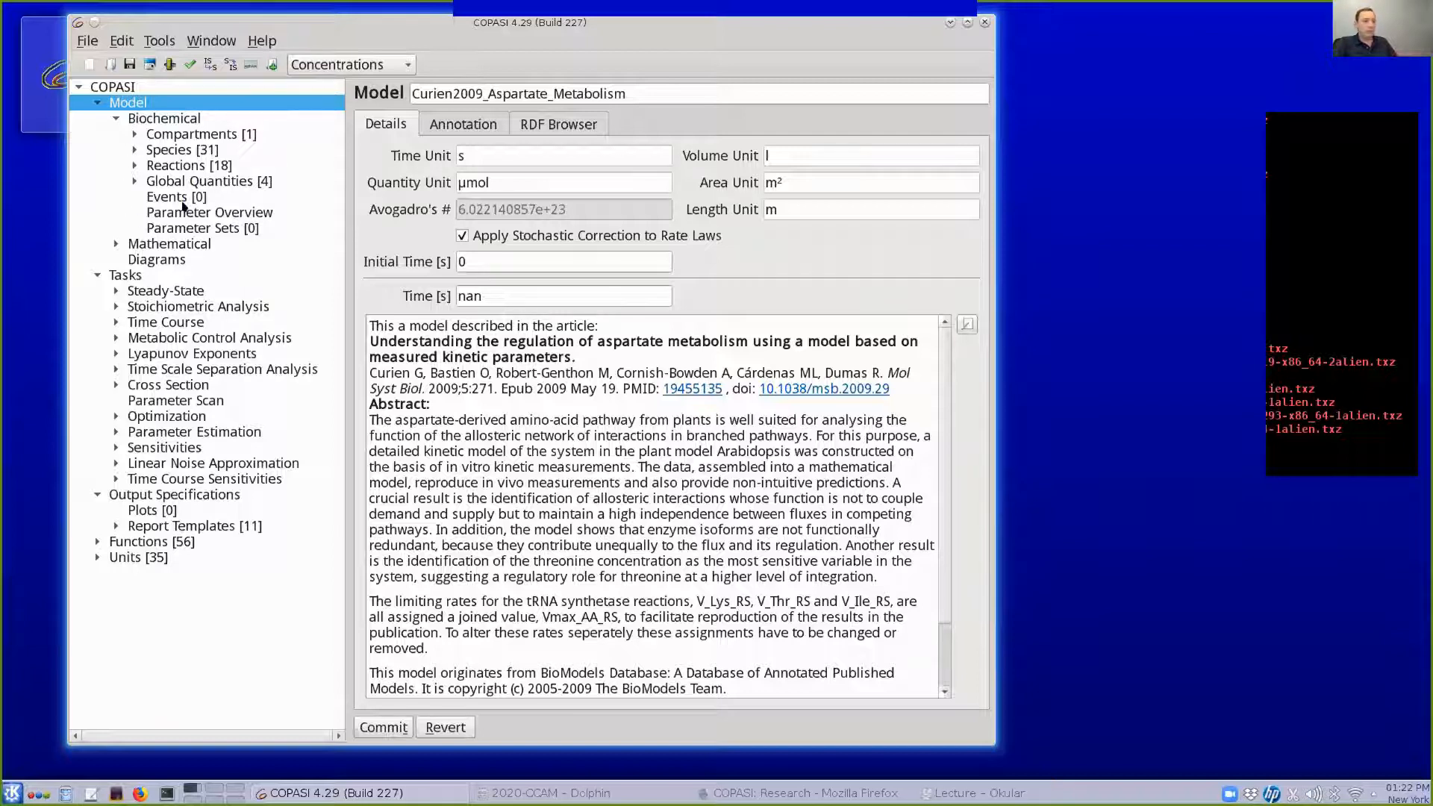
Examine the chl compartment's name, initial volume and full list of contained species, then collapse the compartments branch
left_click(135, 135)
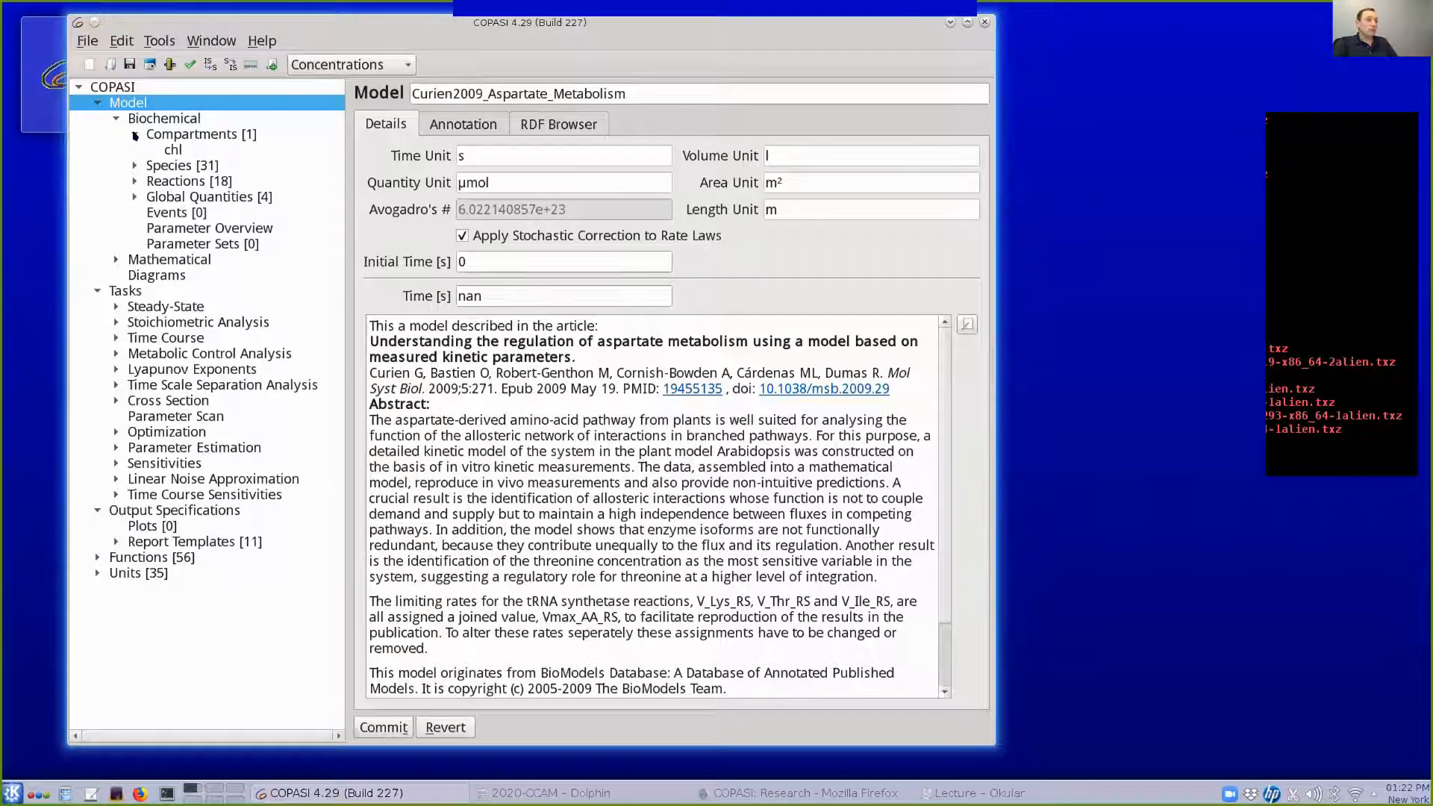
left_click(181, 148)
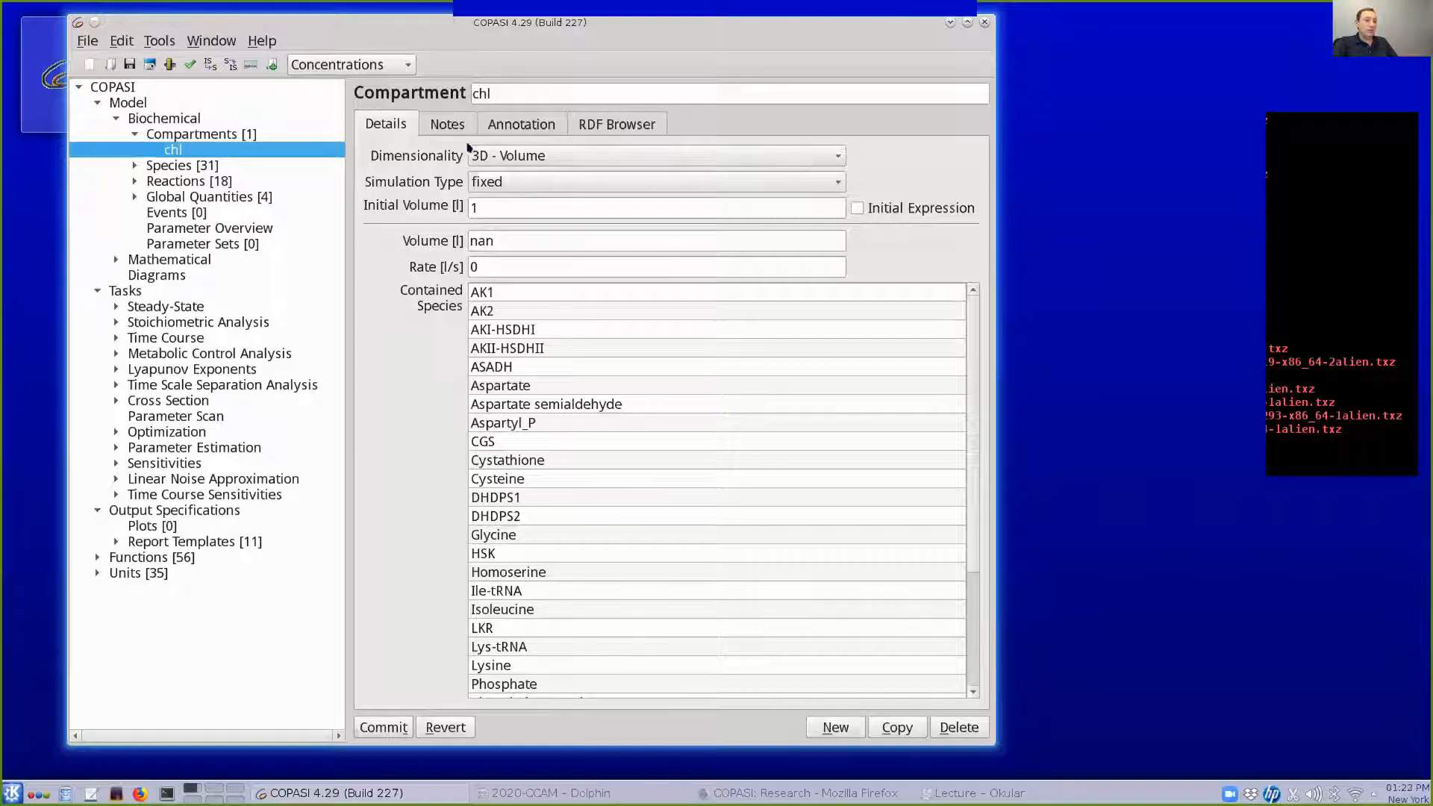
left_click_drag(494, 93, 446, 91)
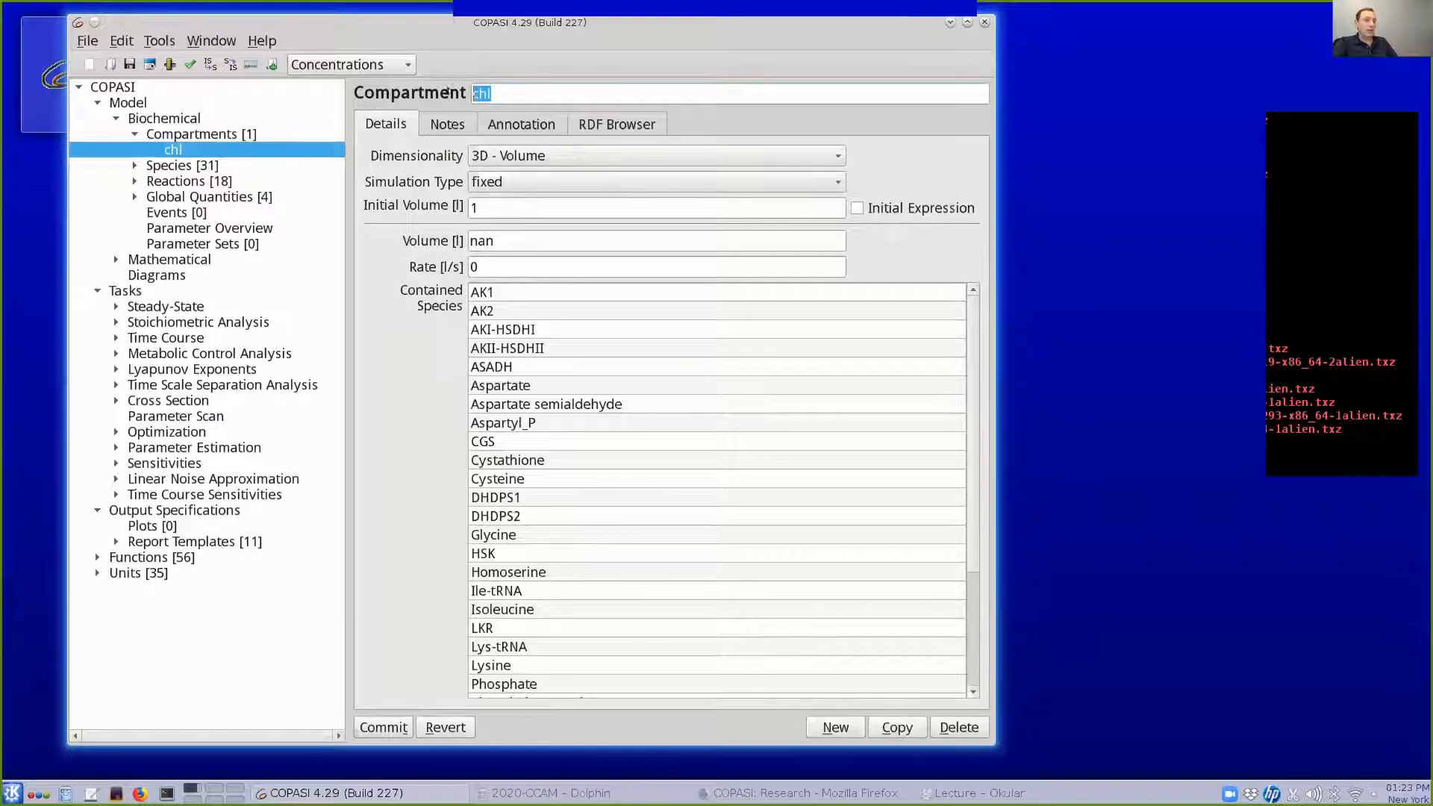
double_click(476, 208)
left_click(487, 208)
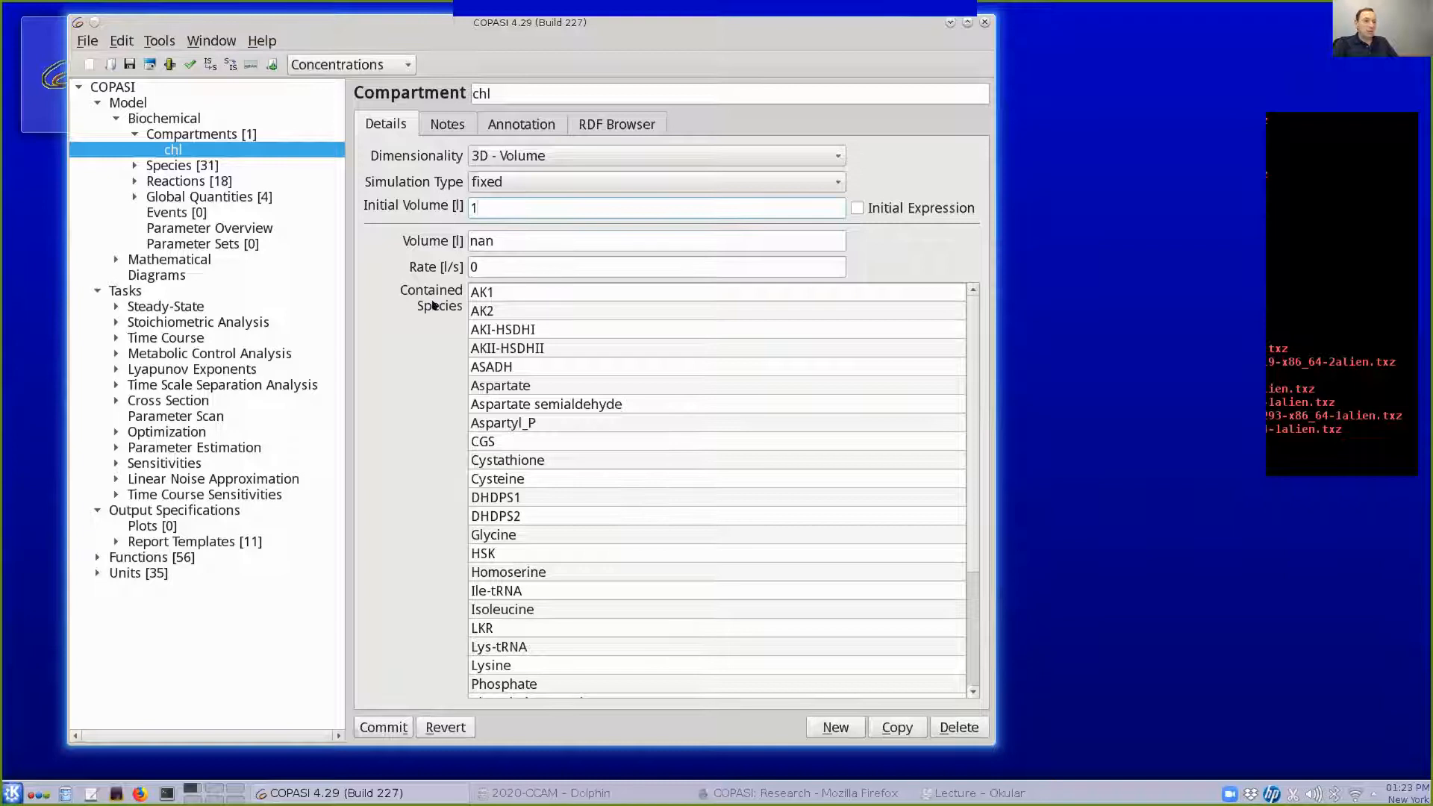
scroll(511, 319, "down", 3)
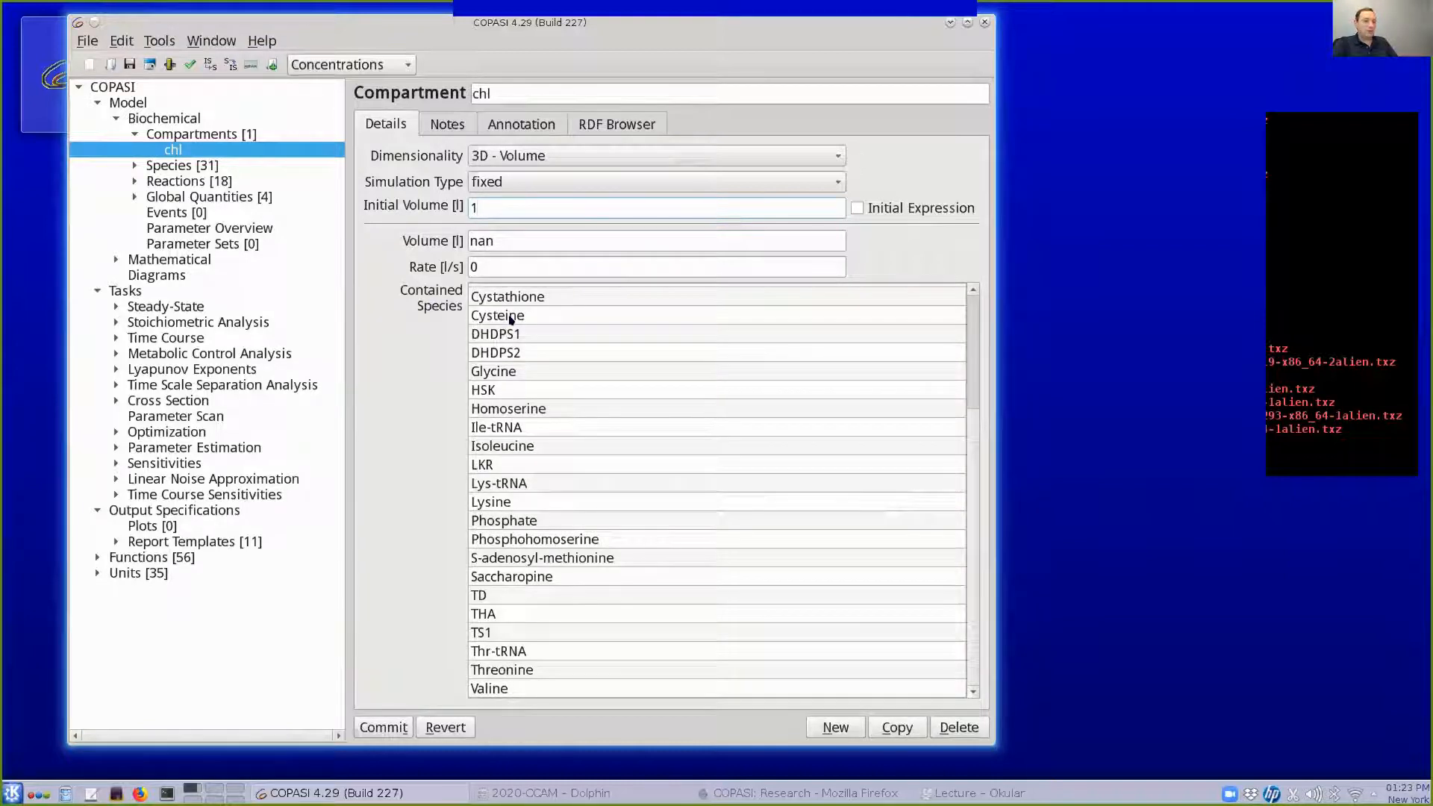
scroll(554, 487, "up", 3)
scroll(555, 487, "down", 3)
scroll(554, 487, "up", 3)
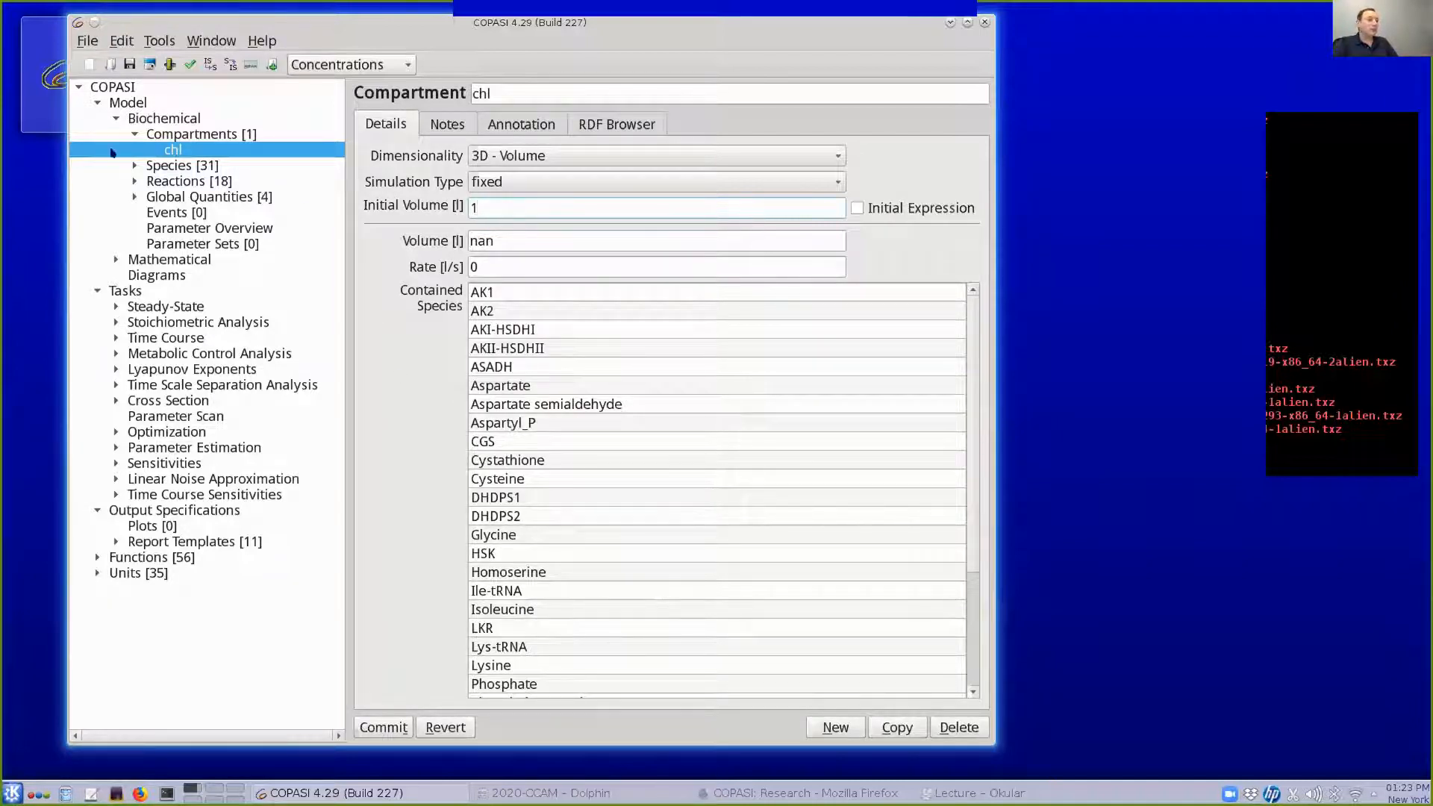
left_click(134, 133)
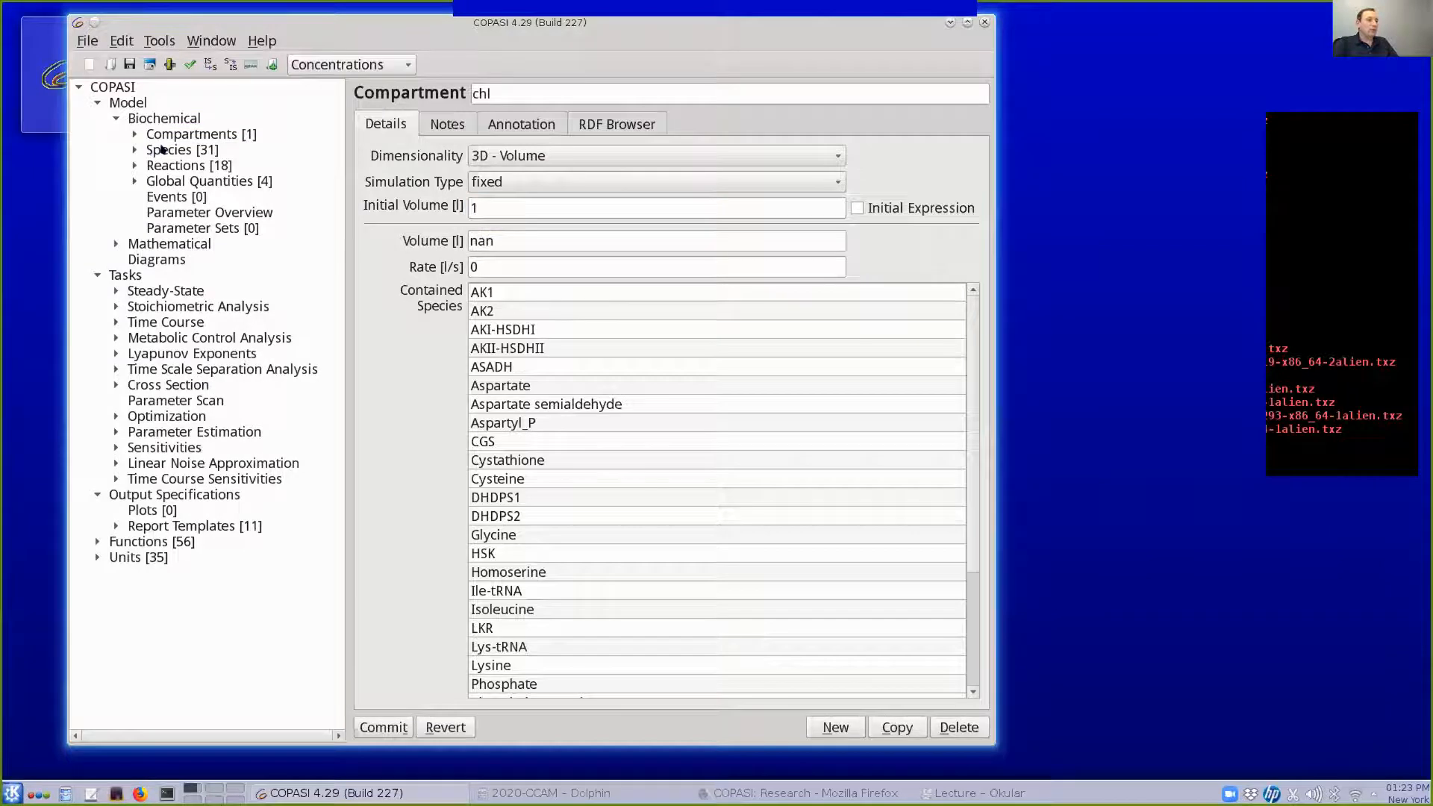
Review all columns and rows of the species table in a widened window, and open the details of the species Aspartyl_P
left_click(162, 149)
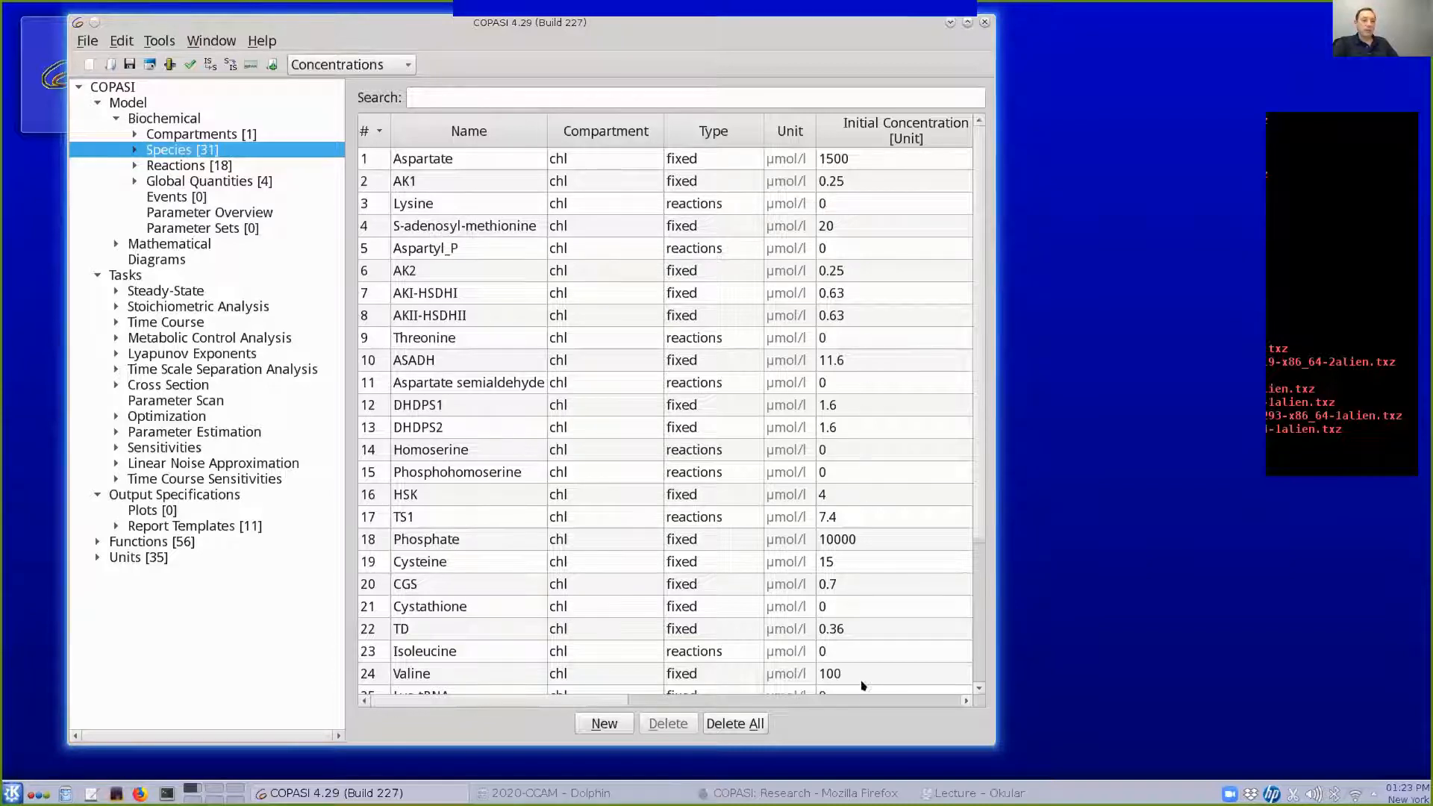
left_click_drag(498, 700, 534, 700)
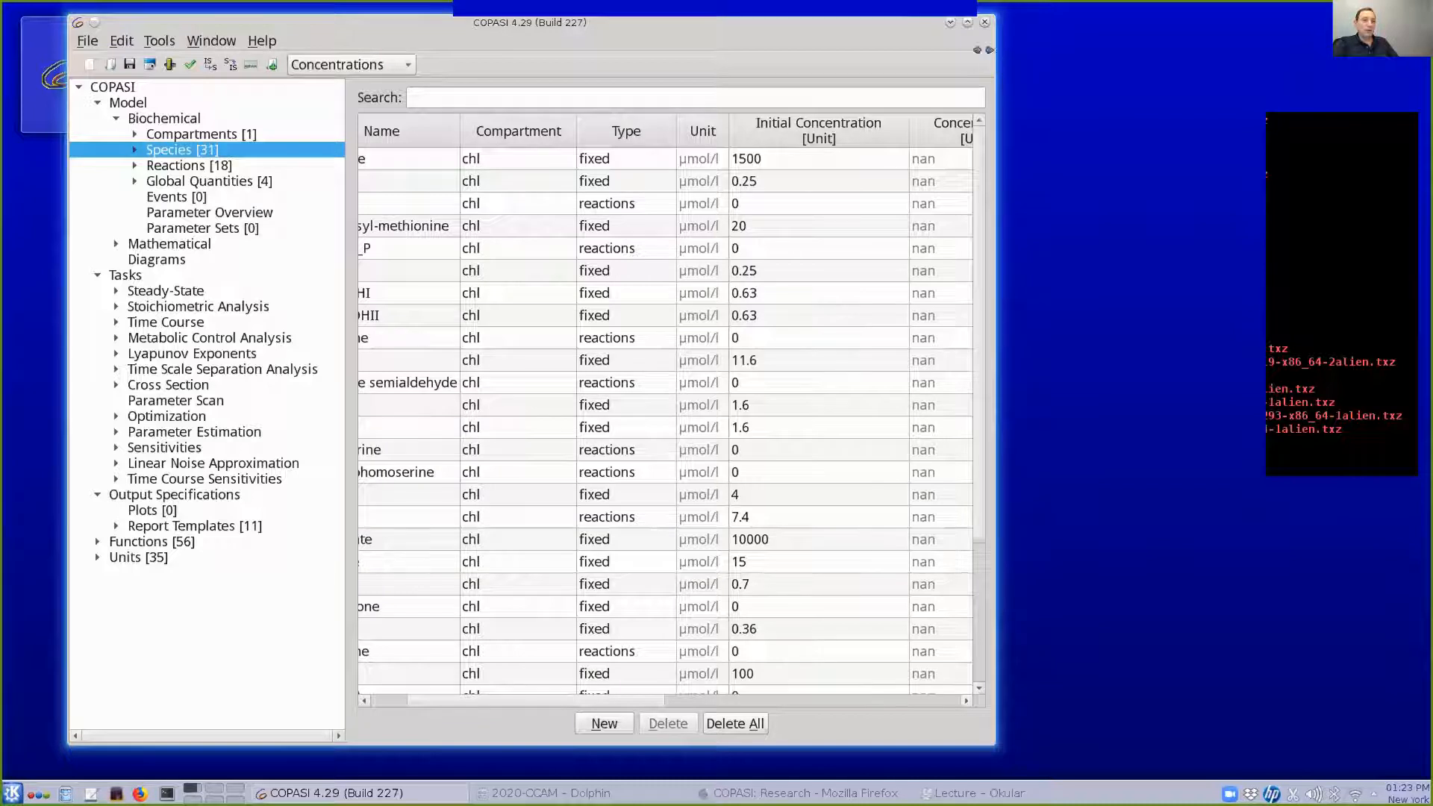
left_click_drag(995, 149, 1112, 150)
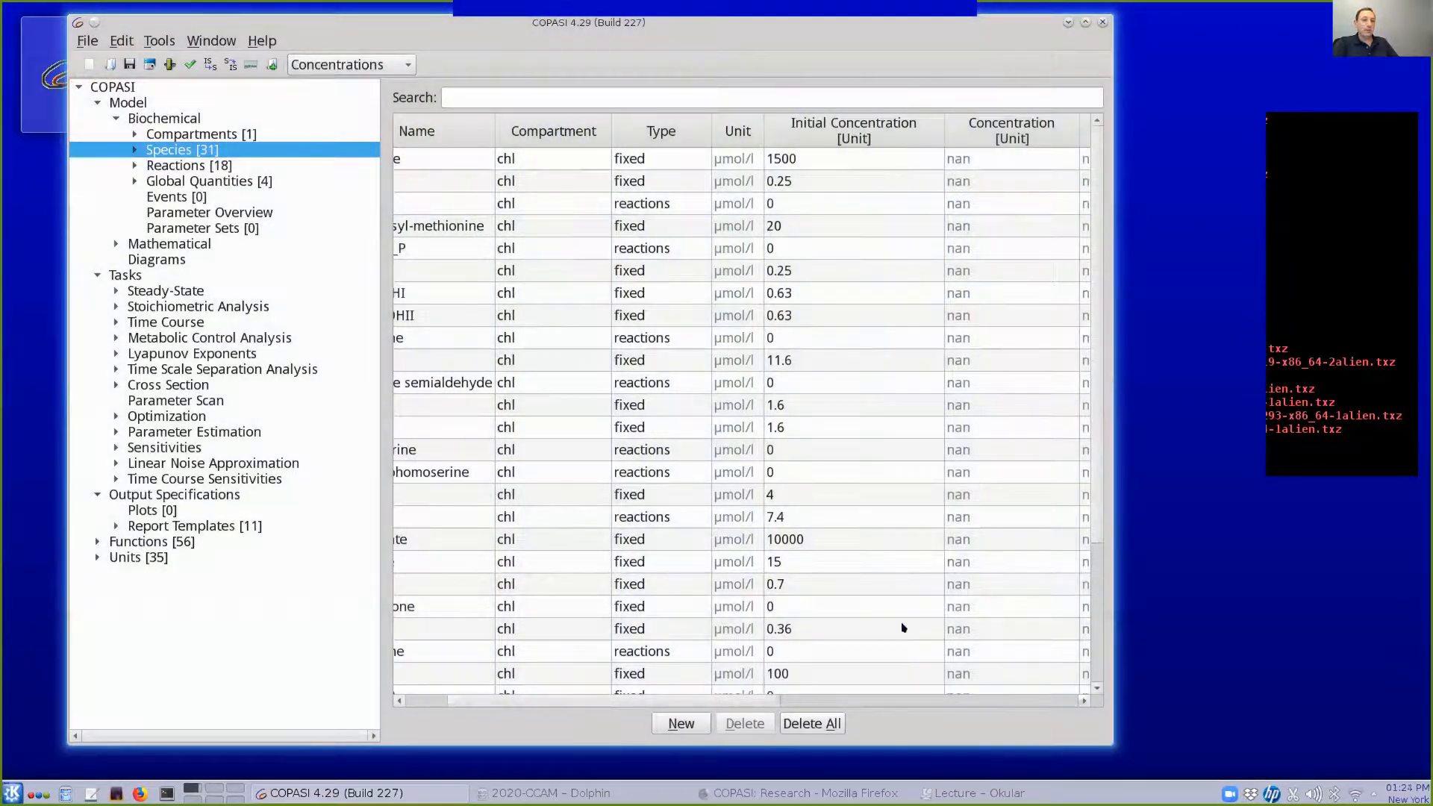
left_click_drag(603, 700, 739, 675)
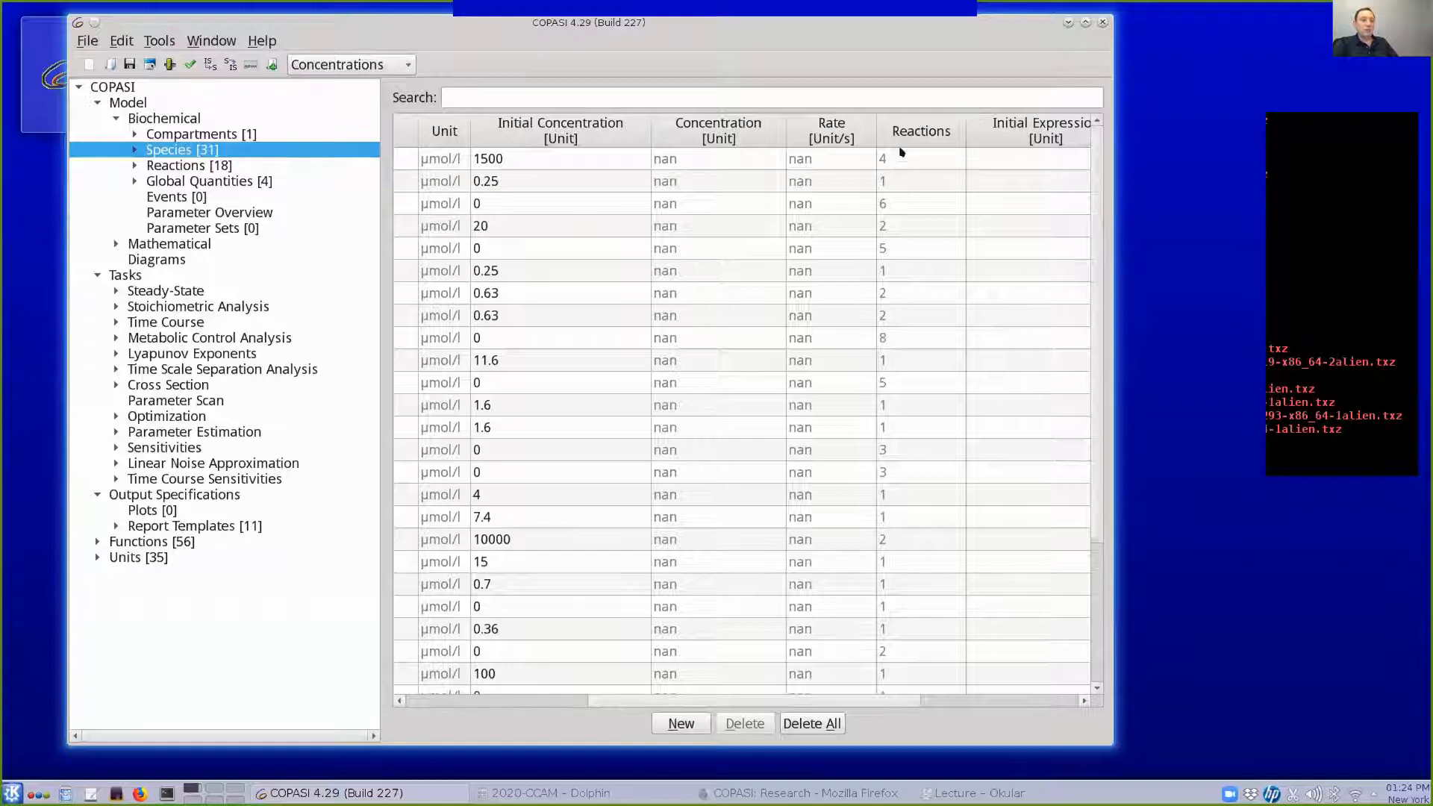
left_click_drag(881, 699, 1011, 698)
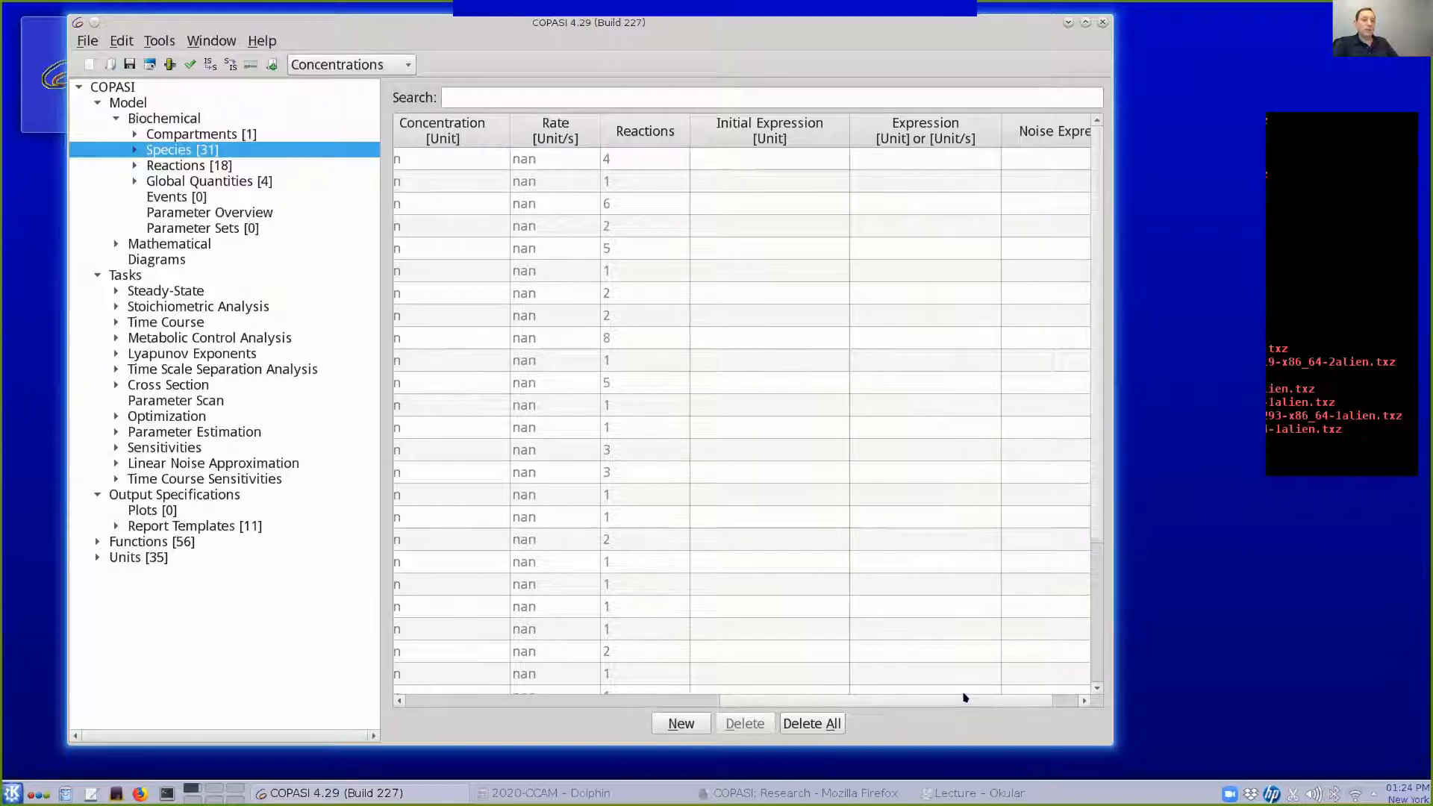
scroll(963, 697, "right", 2)
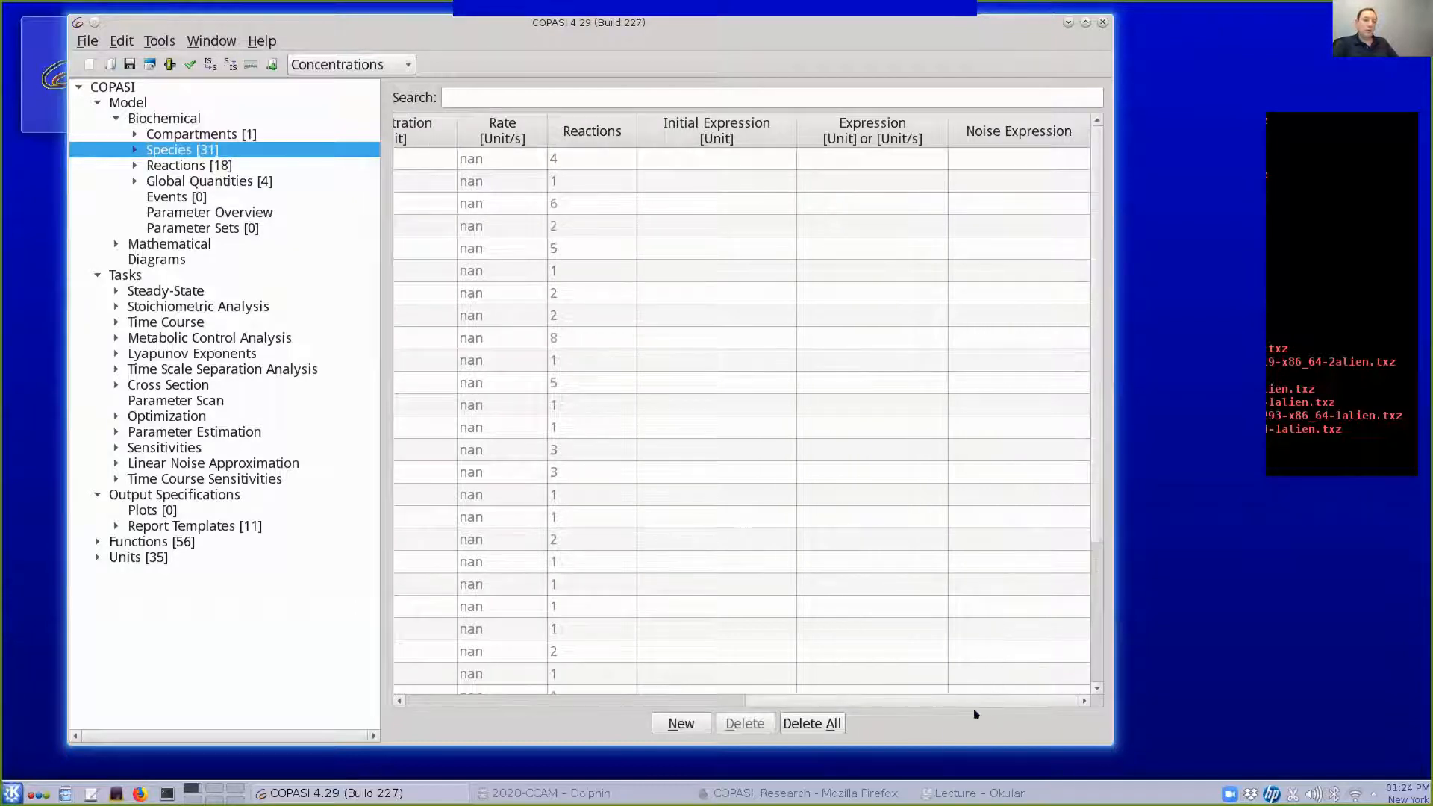
left_click_drag(976, 703, 446, 699)
scroll(520, 484, "down", 3)
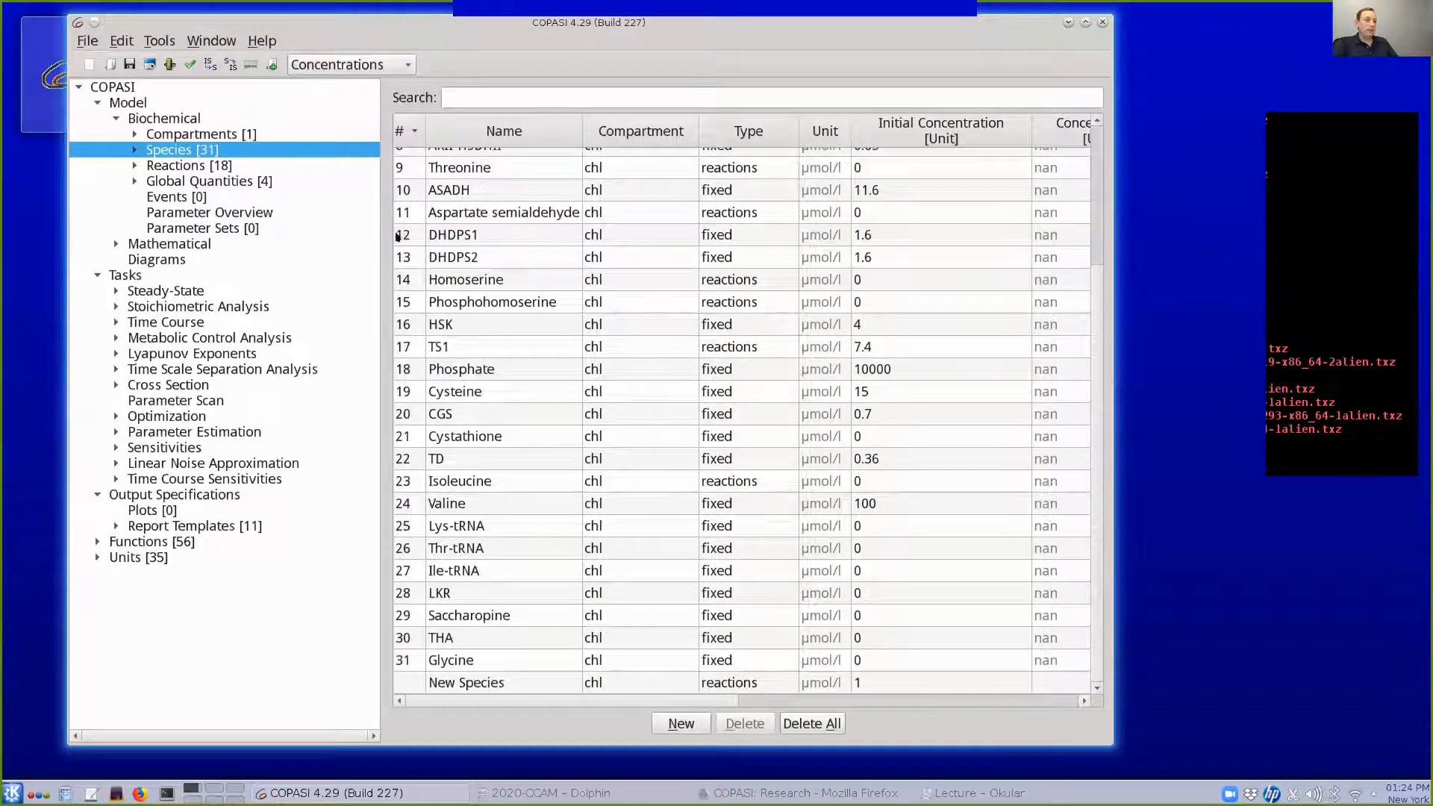
scroll(458, 331, "up", 3)
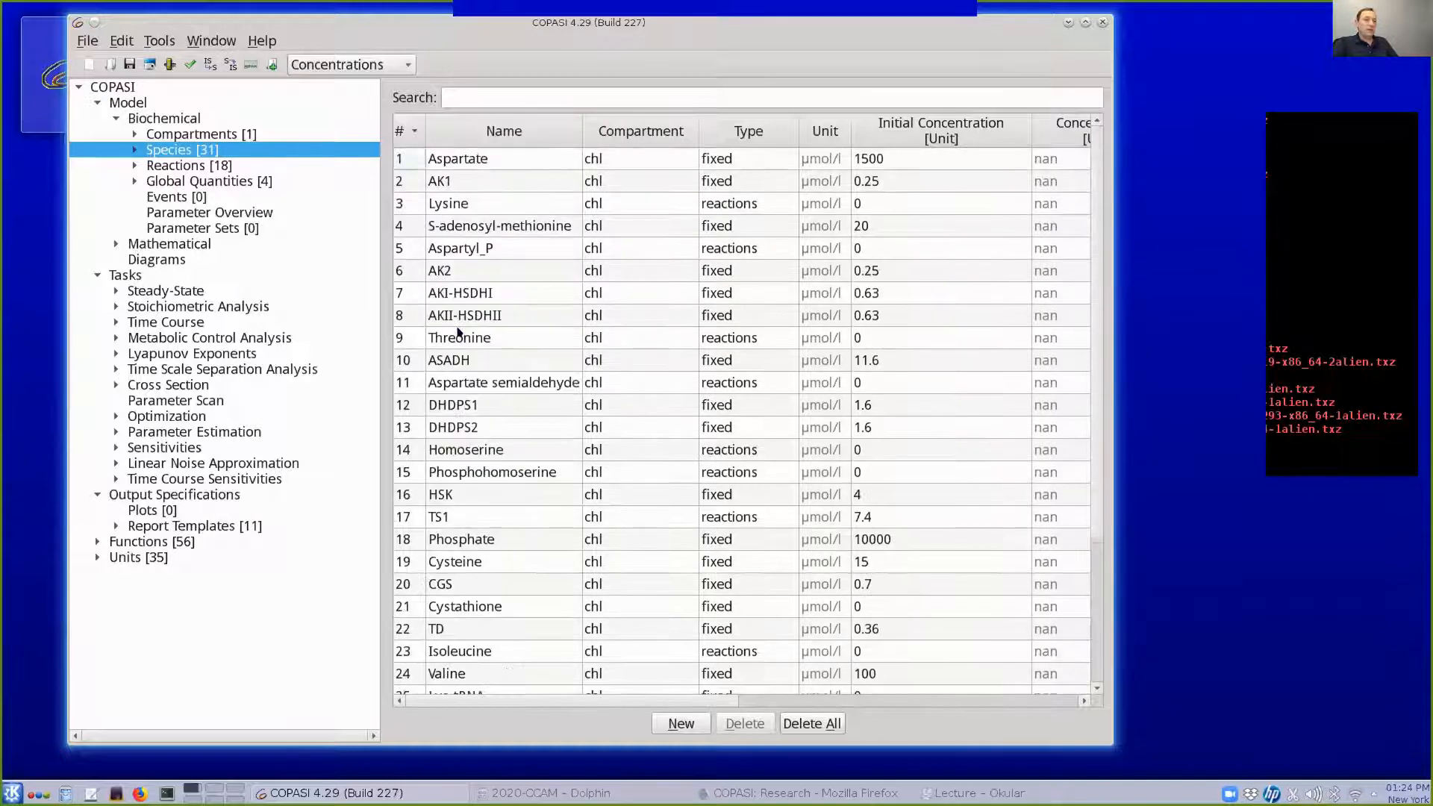
double_click(401, 255)
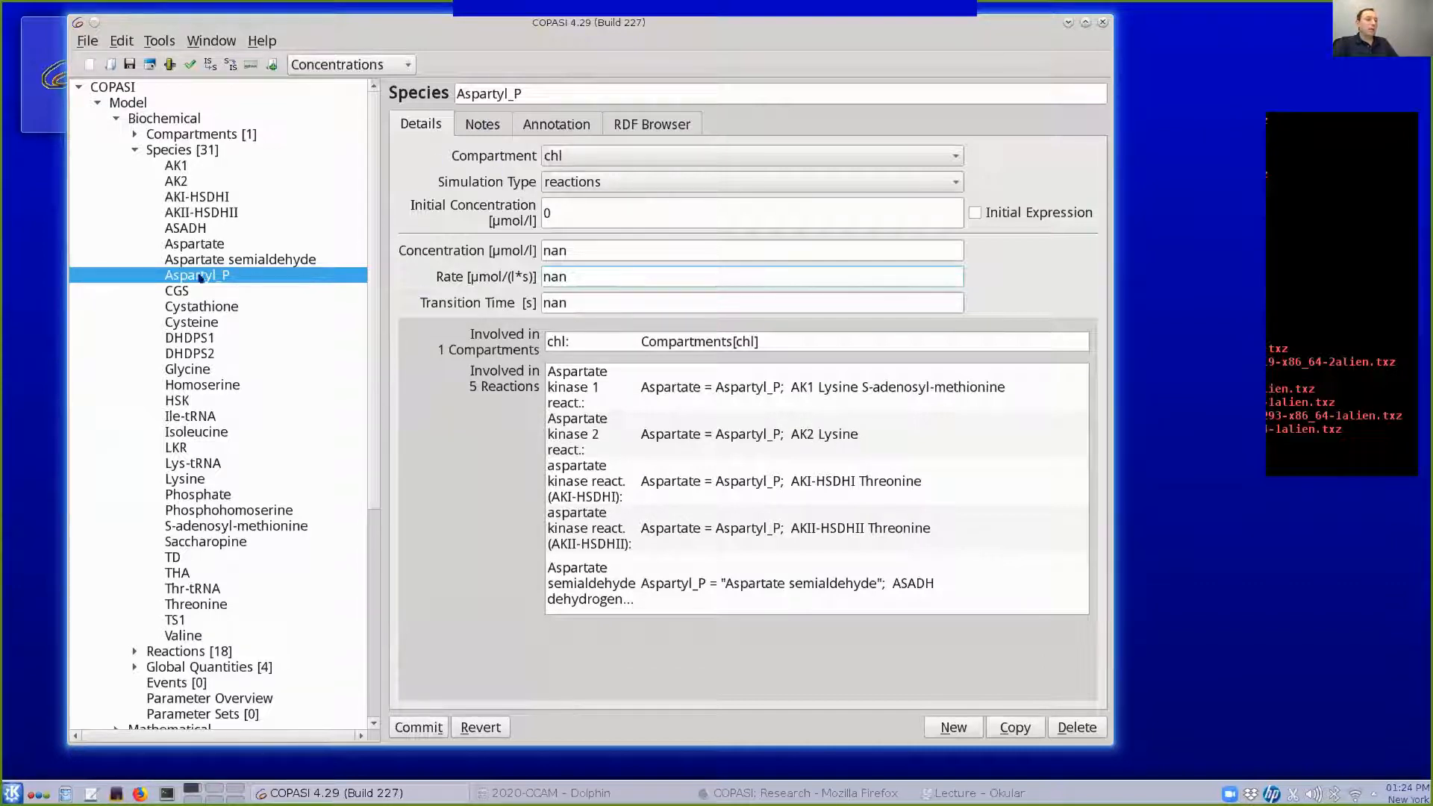
View the overview of the model's reactions, expand the reaction list and open Aspartate kinase 1 react
scroll(172, 522, "down", 5)
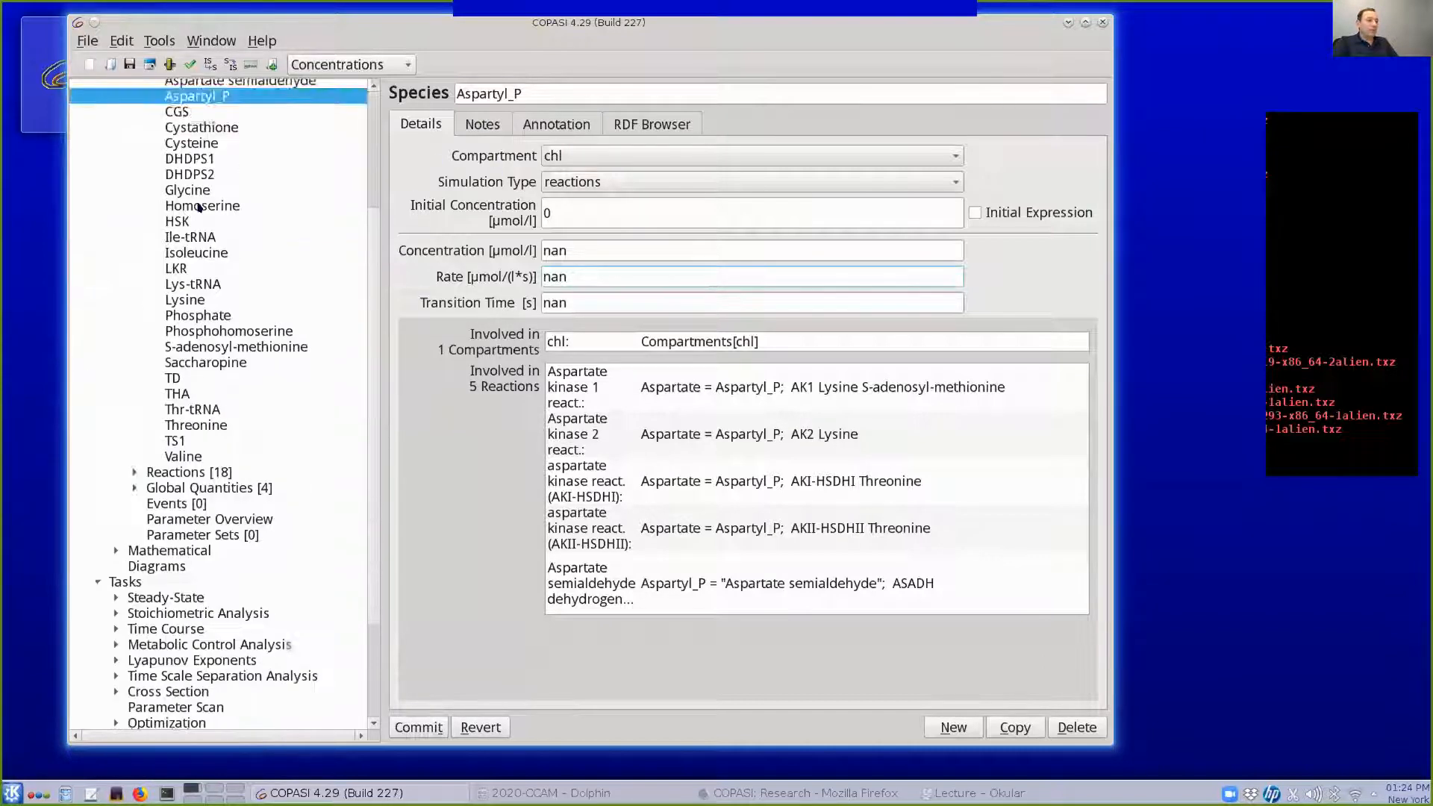
left_click(153, 426)
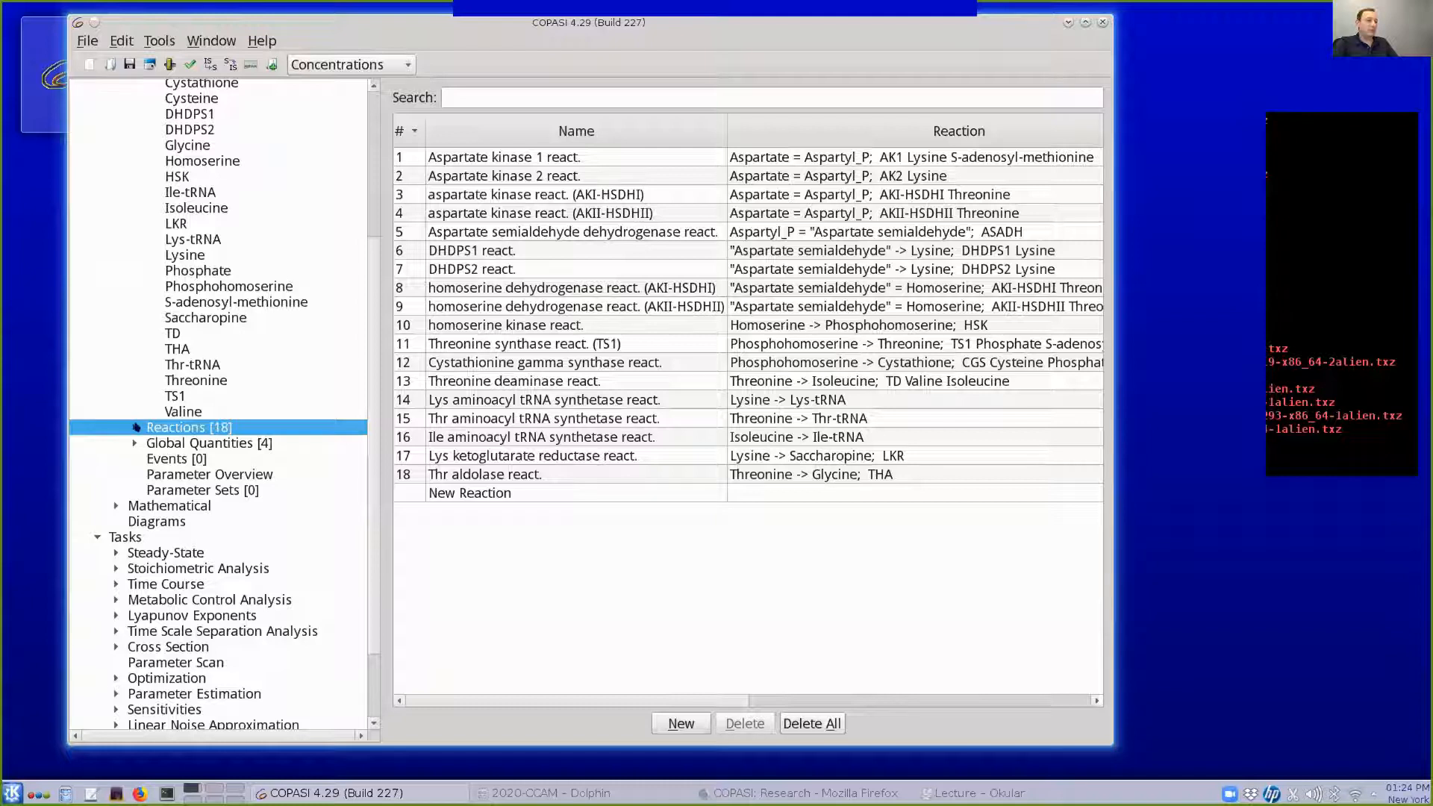
left_click(129, 427)
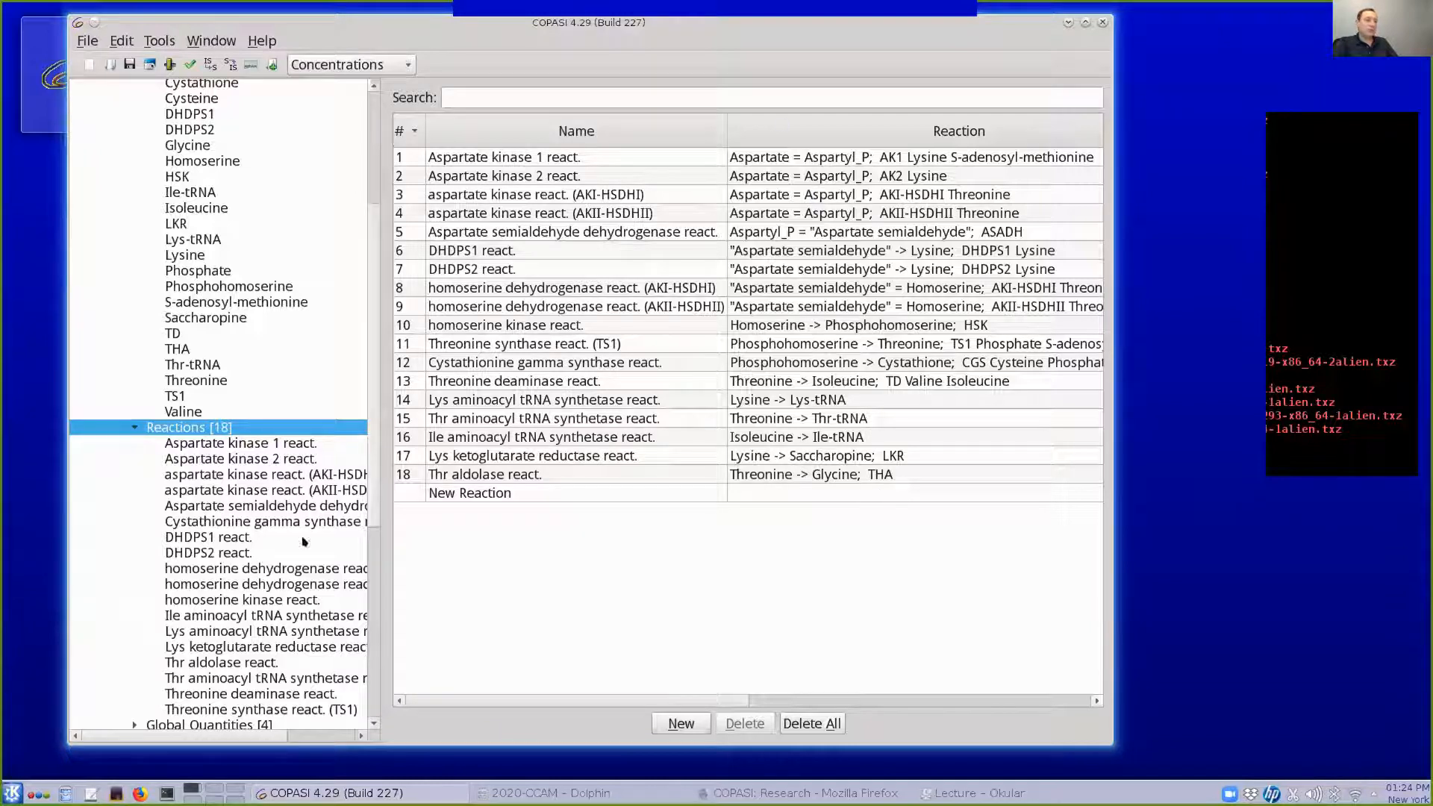
left_click(199, 444)
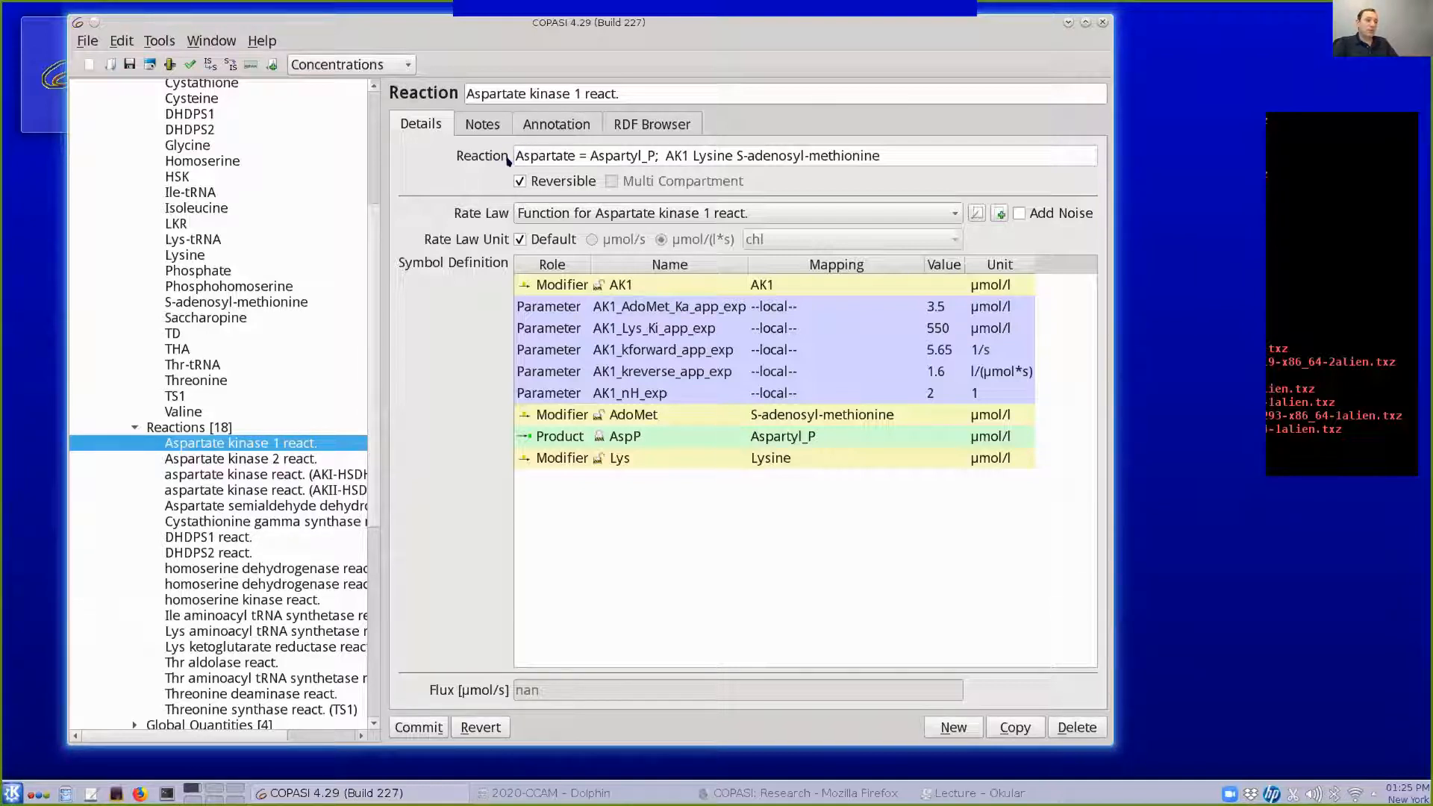
Examine the Aspartate kinase 1 reaction equation, highlighting its substrate, reversibility sign, product and the modifiers AK1, Lysine and S-adenosyl-methionine
left_click_drag(516, 153, 567, 152)
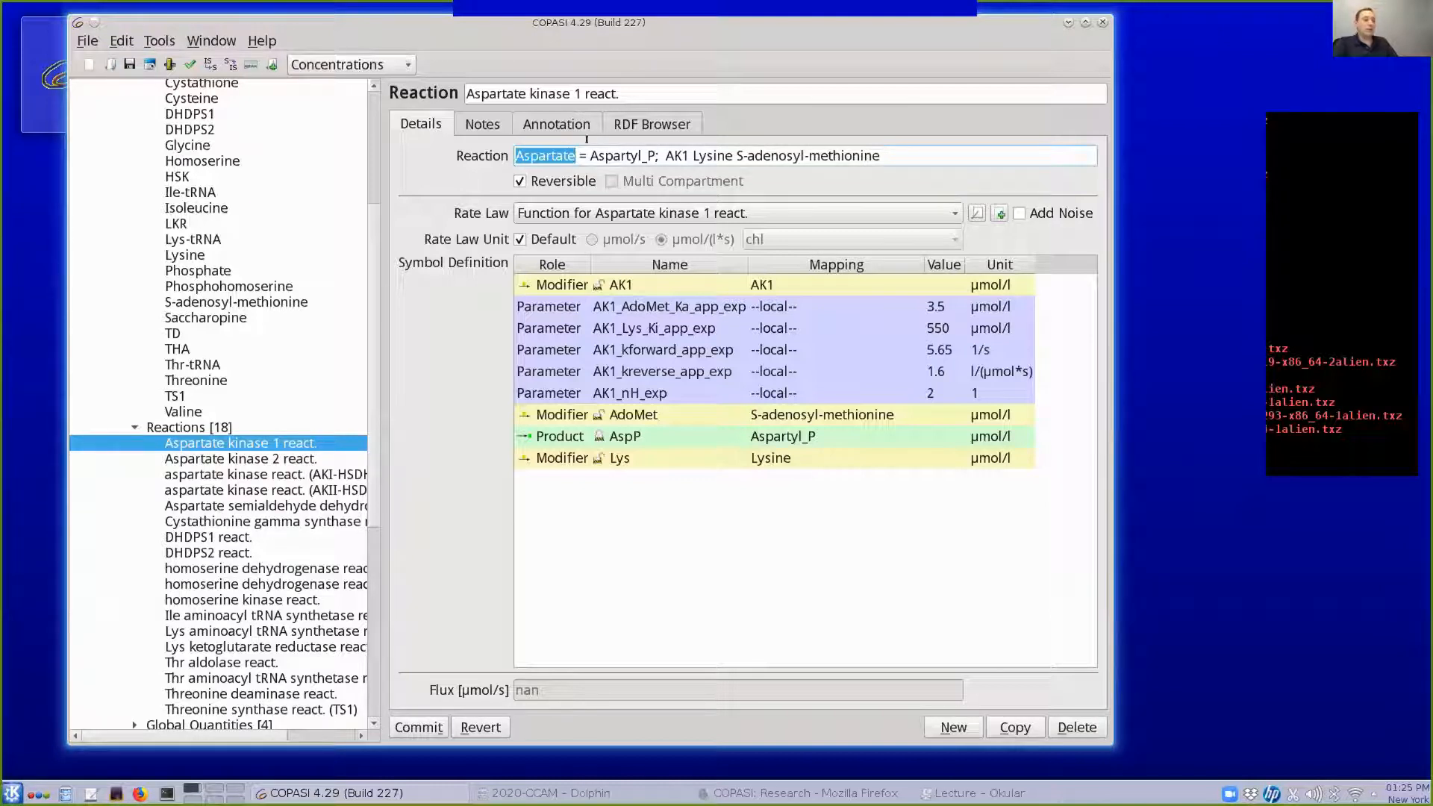
left_click_drag(577, 153, 588, 153)
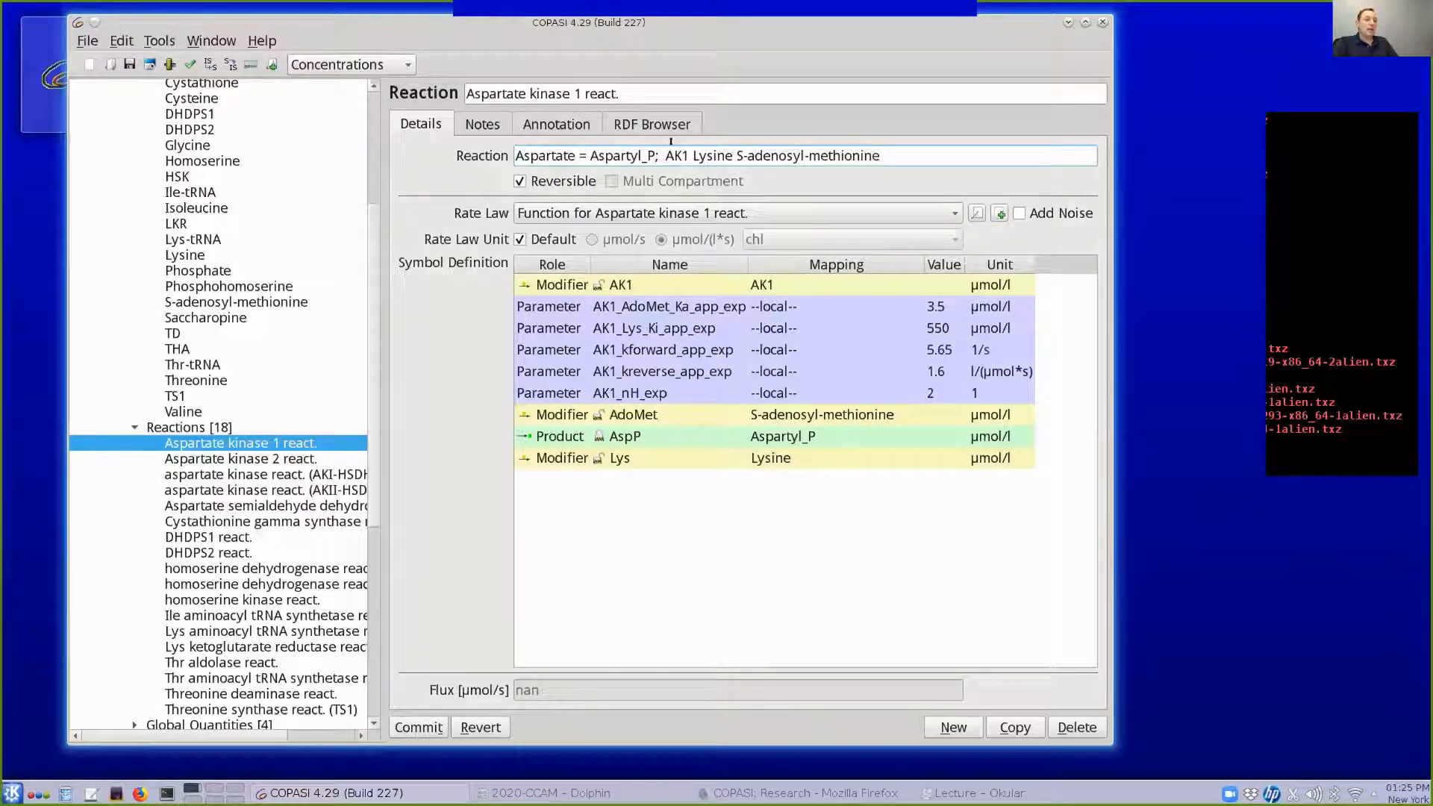
left_click_drag(650, 151, 507, 147)
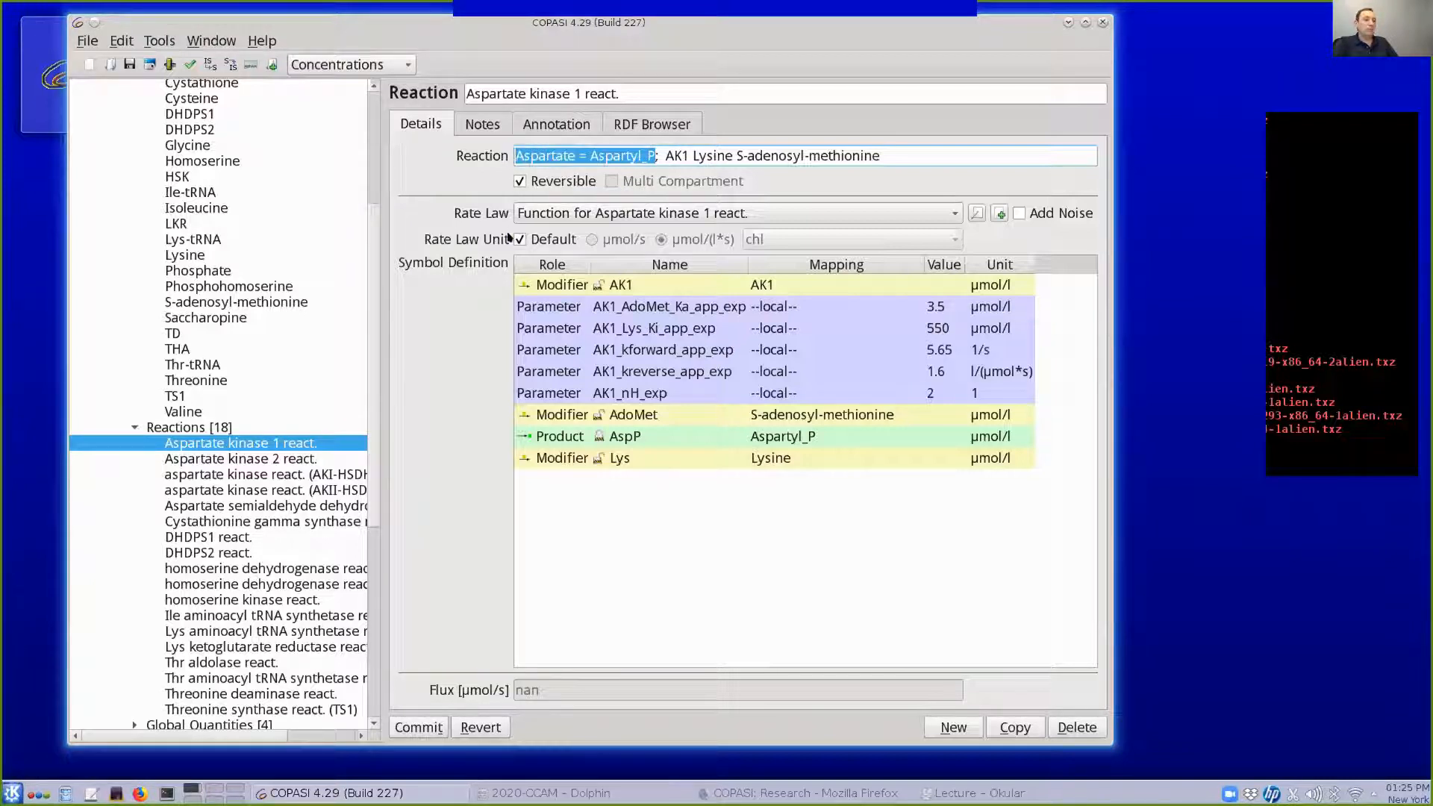
left_click(648, 154)
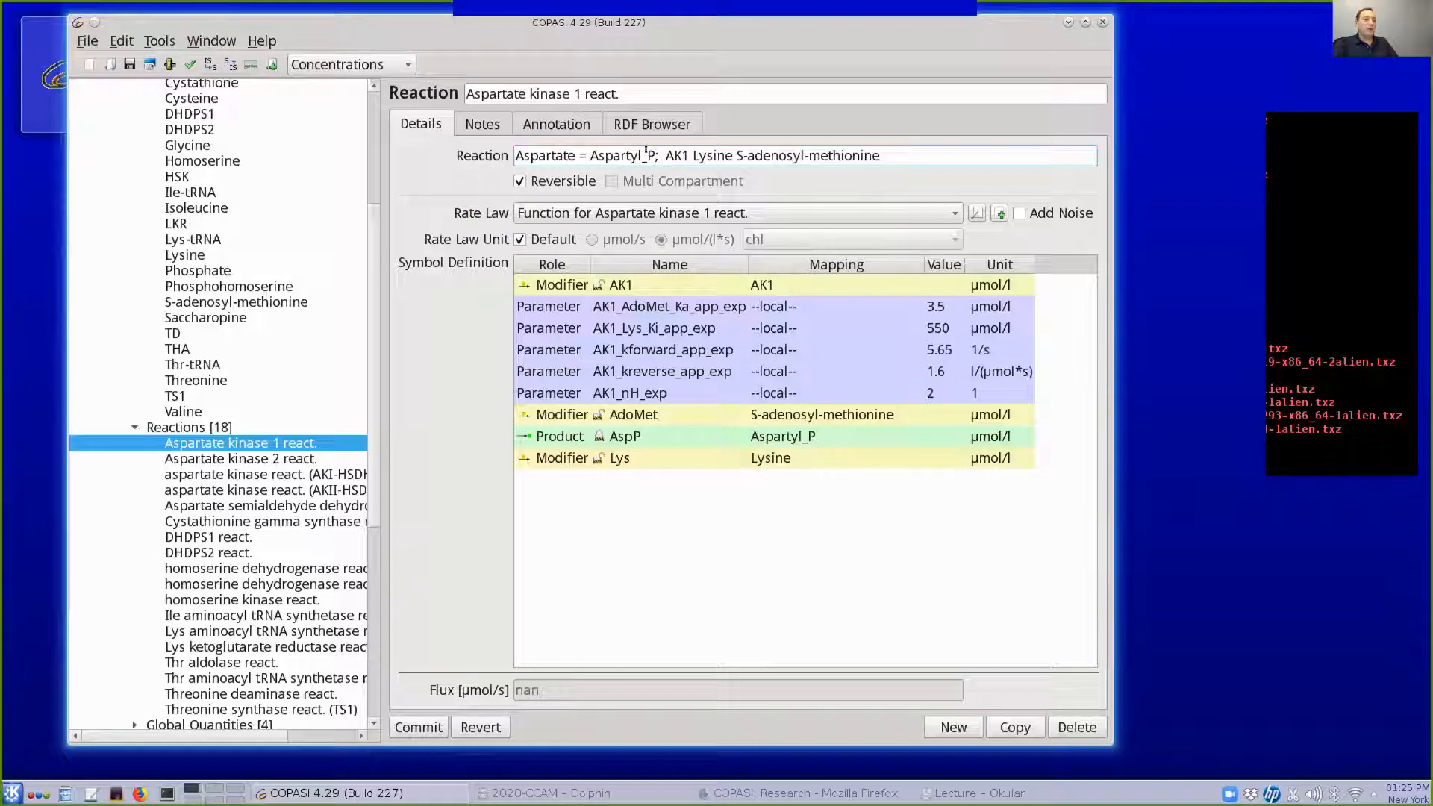
left_click_drag(649, 154, 876, 142)
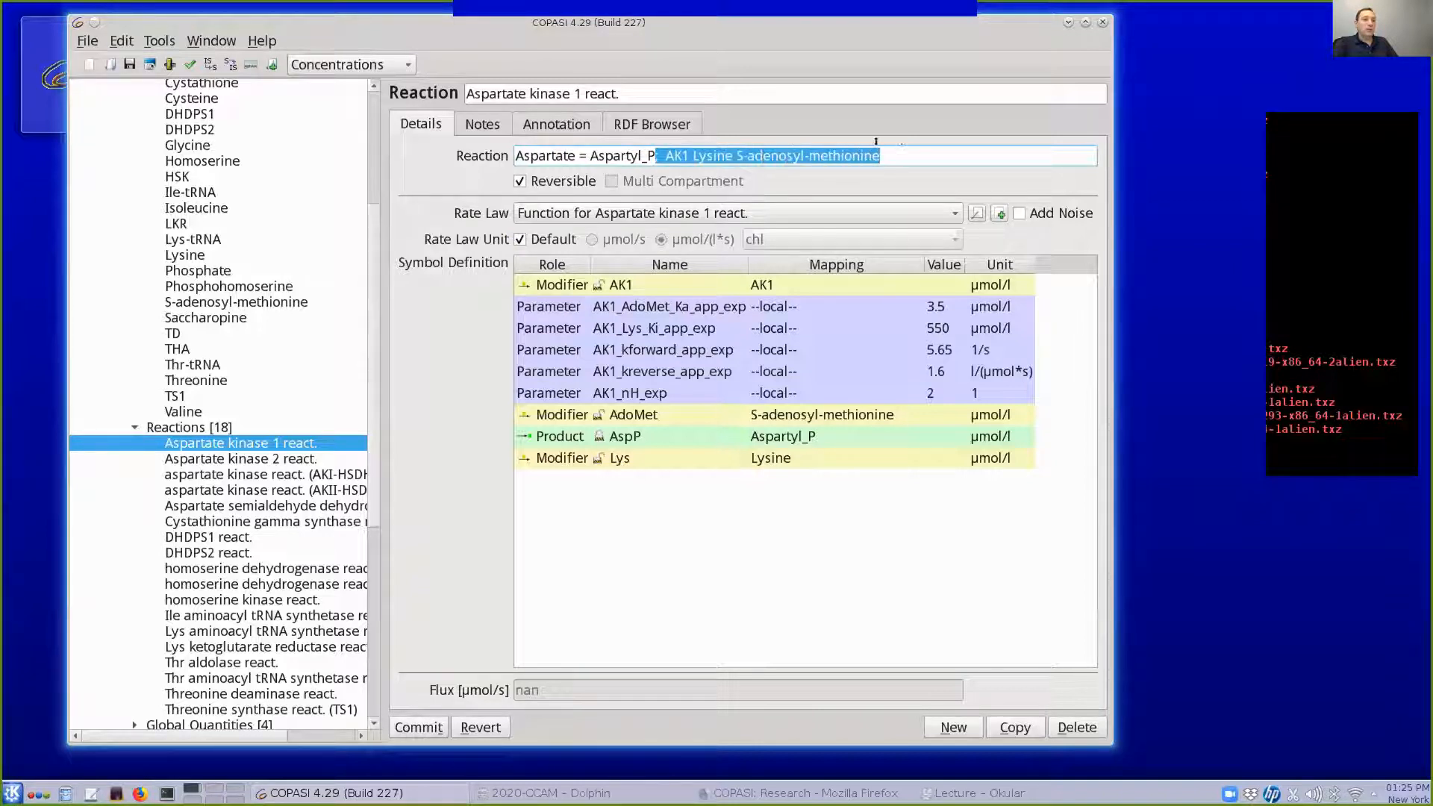
left_click(651, 154)
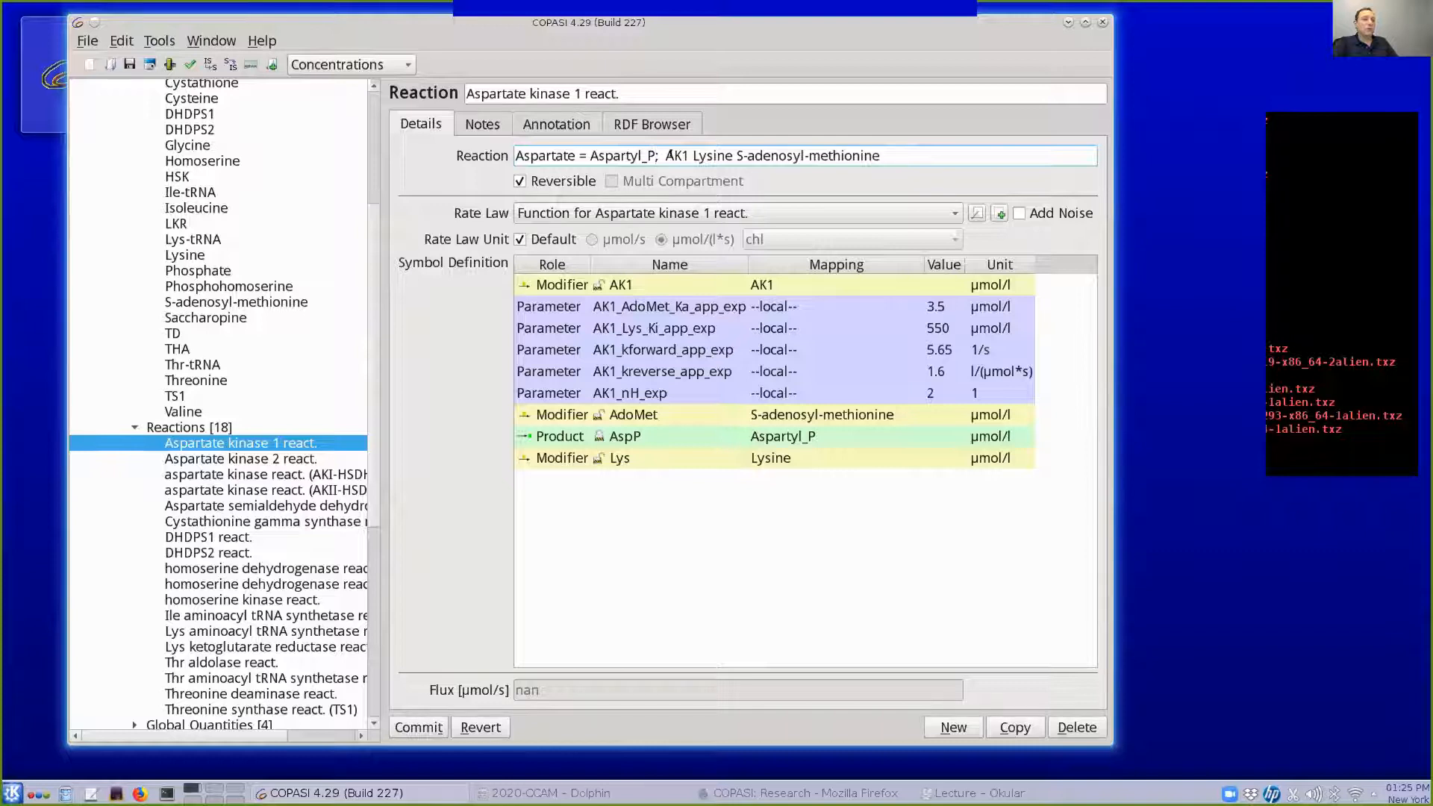
left_click_drag(666, 154, 887, 158)
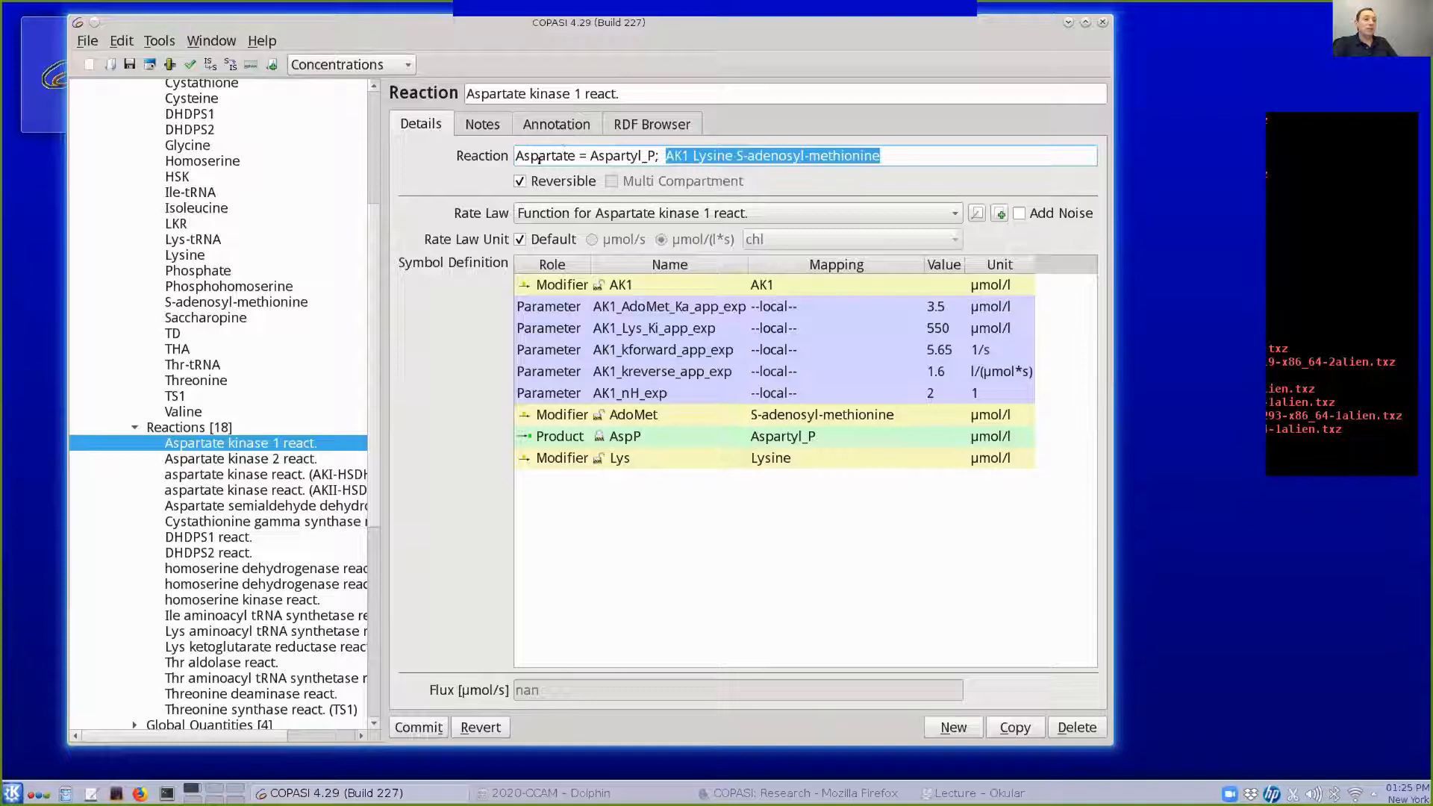
left_click(689, 157)
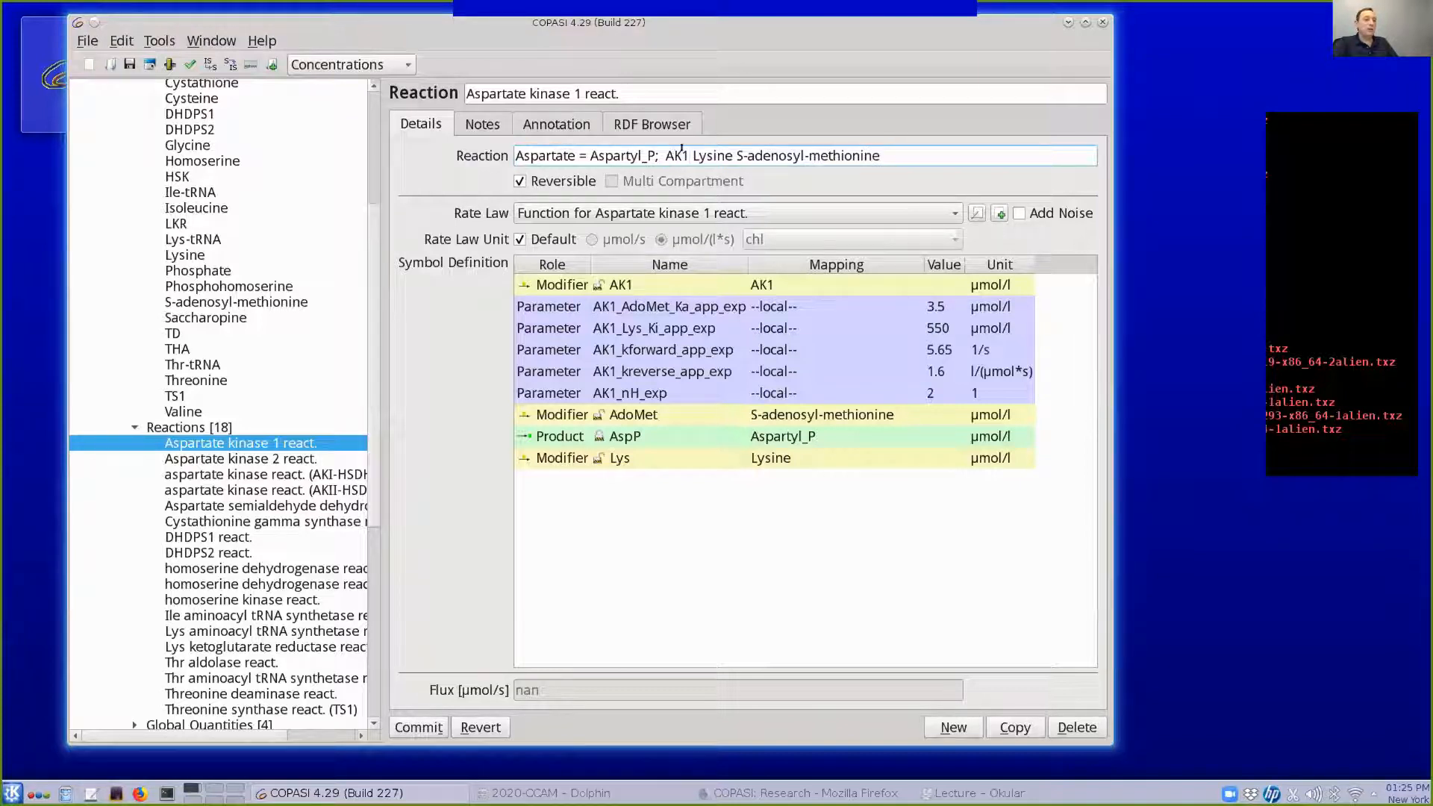
left_click_drag(688, 155, 735, 156)
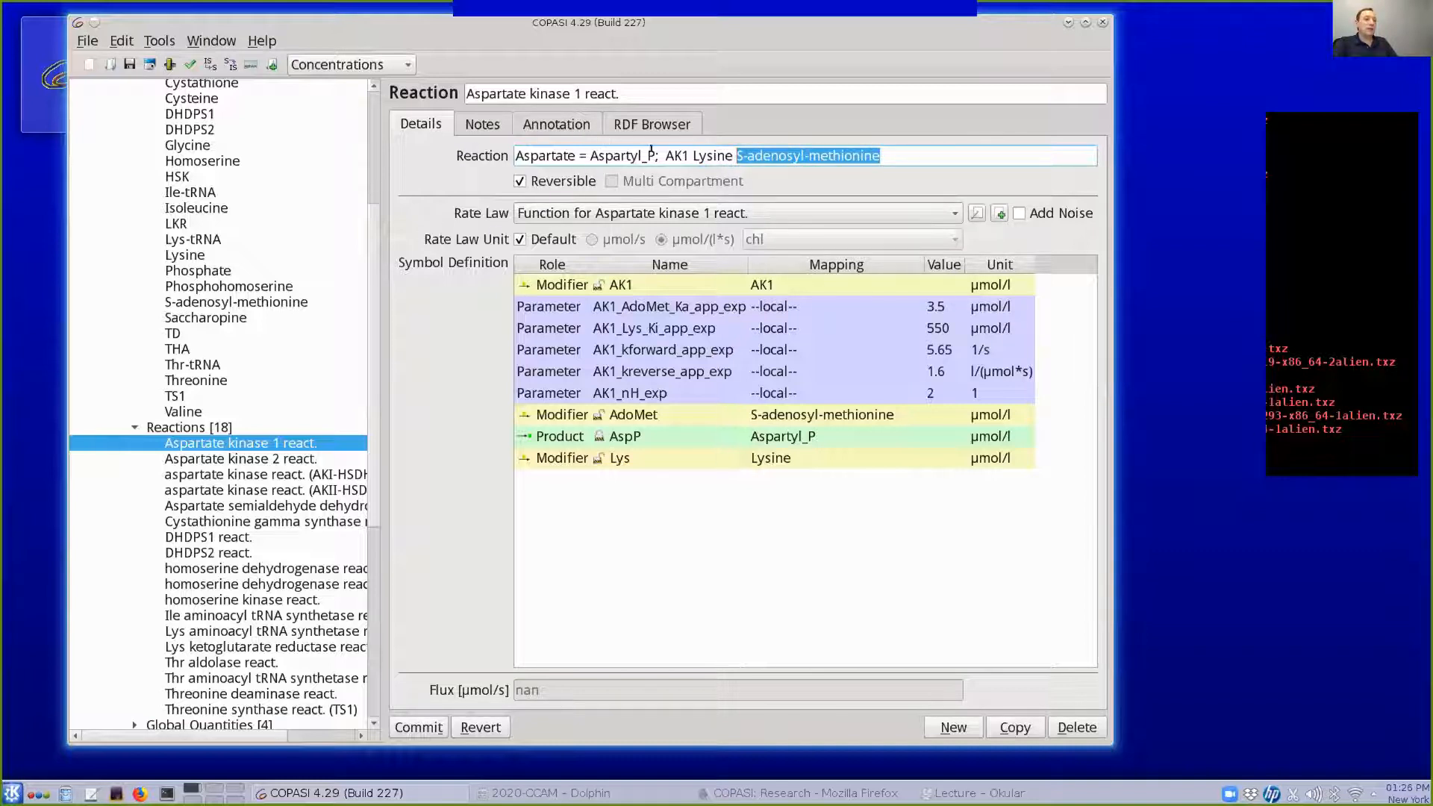
left_click_drag(653, 155, 520, 154)
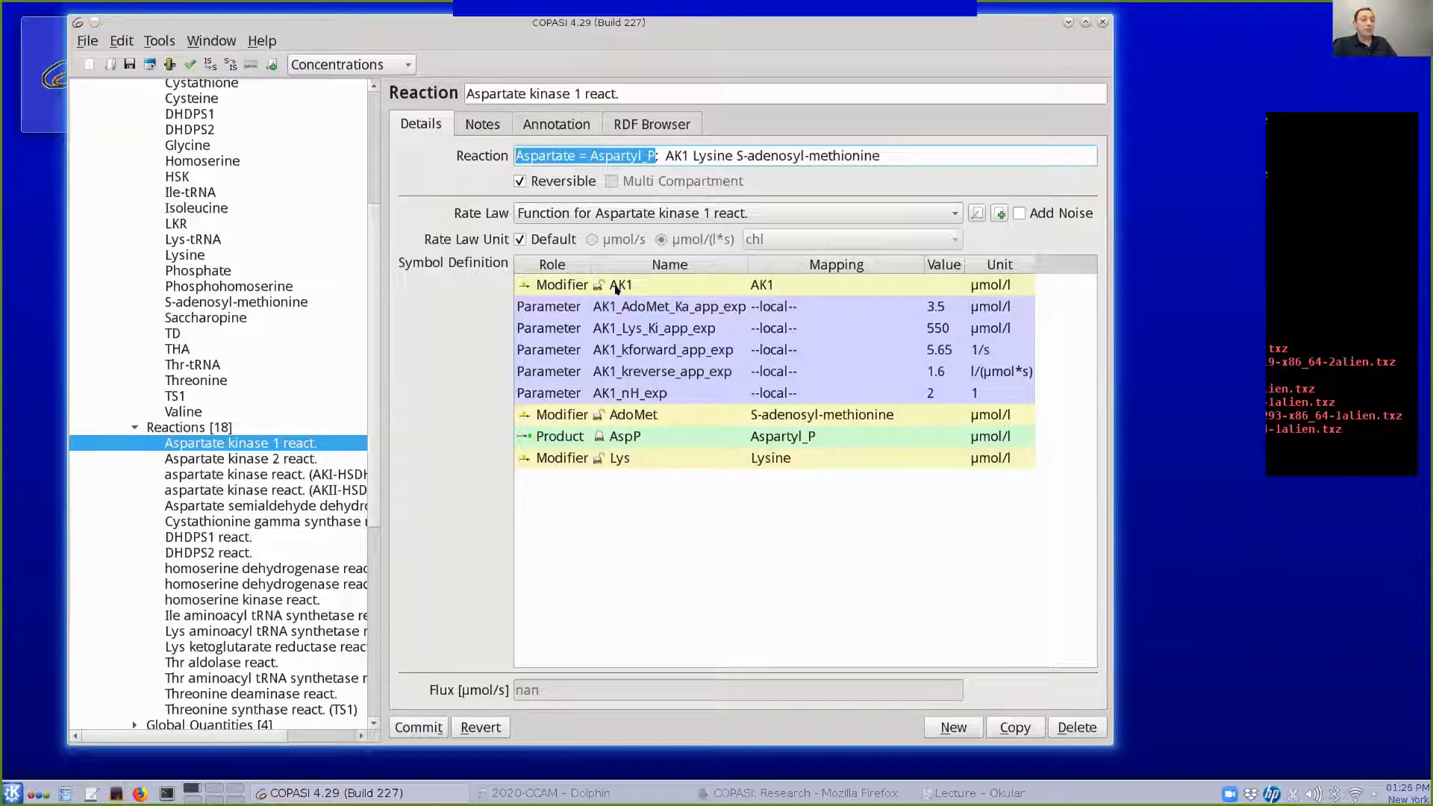
Inspect the AK1 modifier in the reaction's symbol definitions, and look through the rest of the model's reaction list
left_click(616, 287)
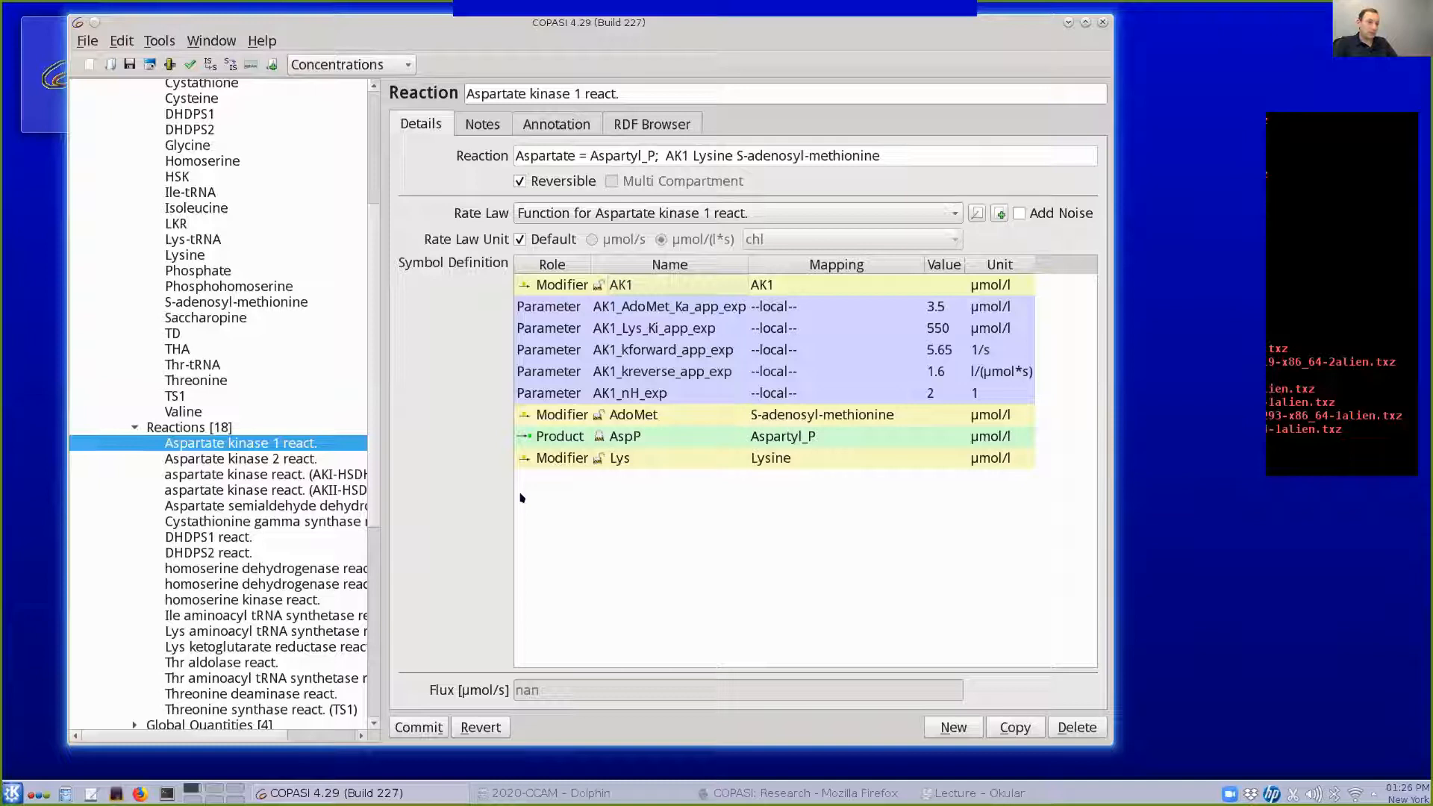
scroll(212, 537, "down", 3)
scroll(223, 415, "up", 1)
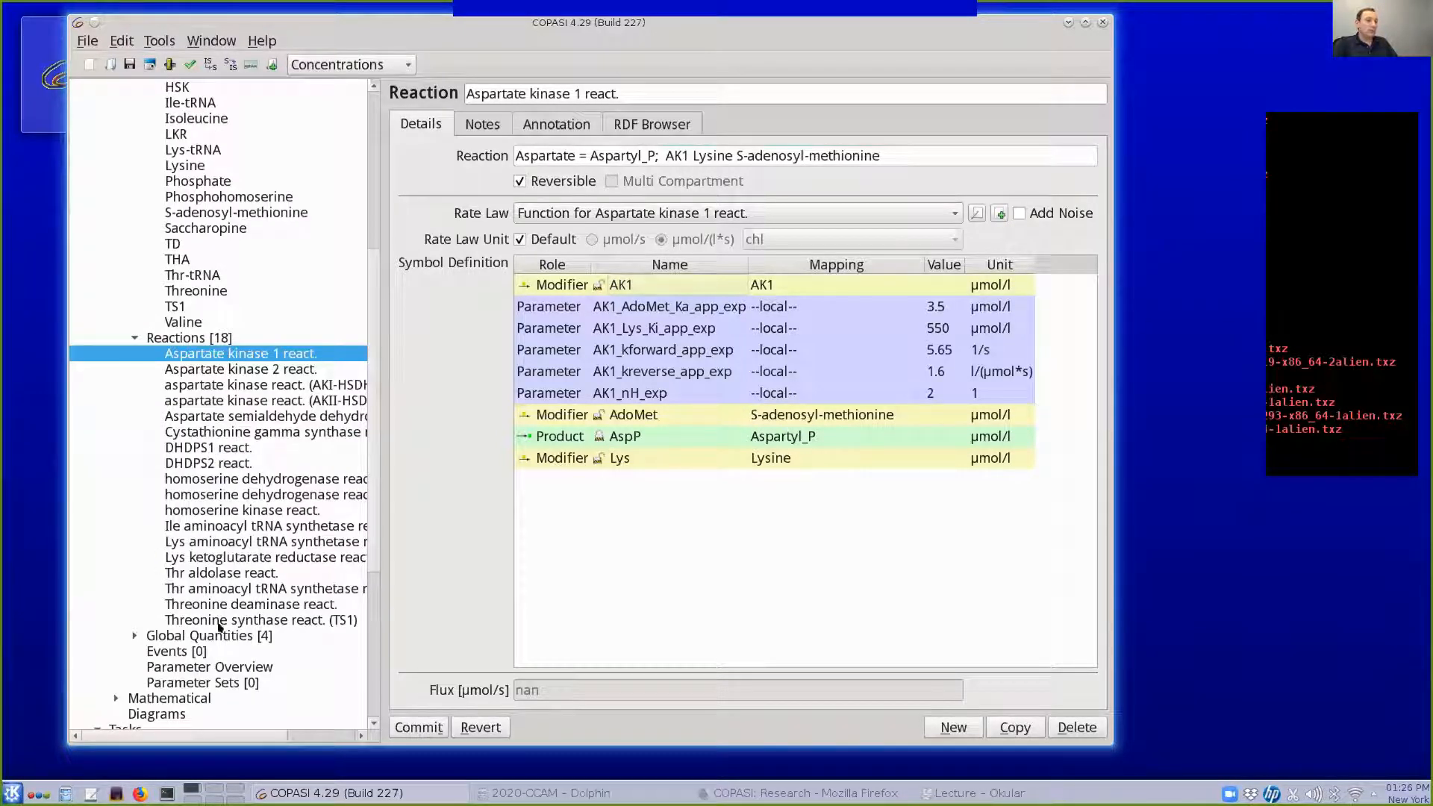
Review the species Aspartyl_P: its reaction involvement and its database annotations, ending on the species details
scroll(237, 395, "up", 7)
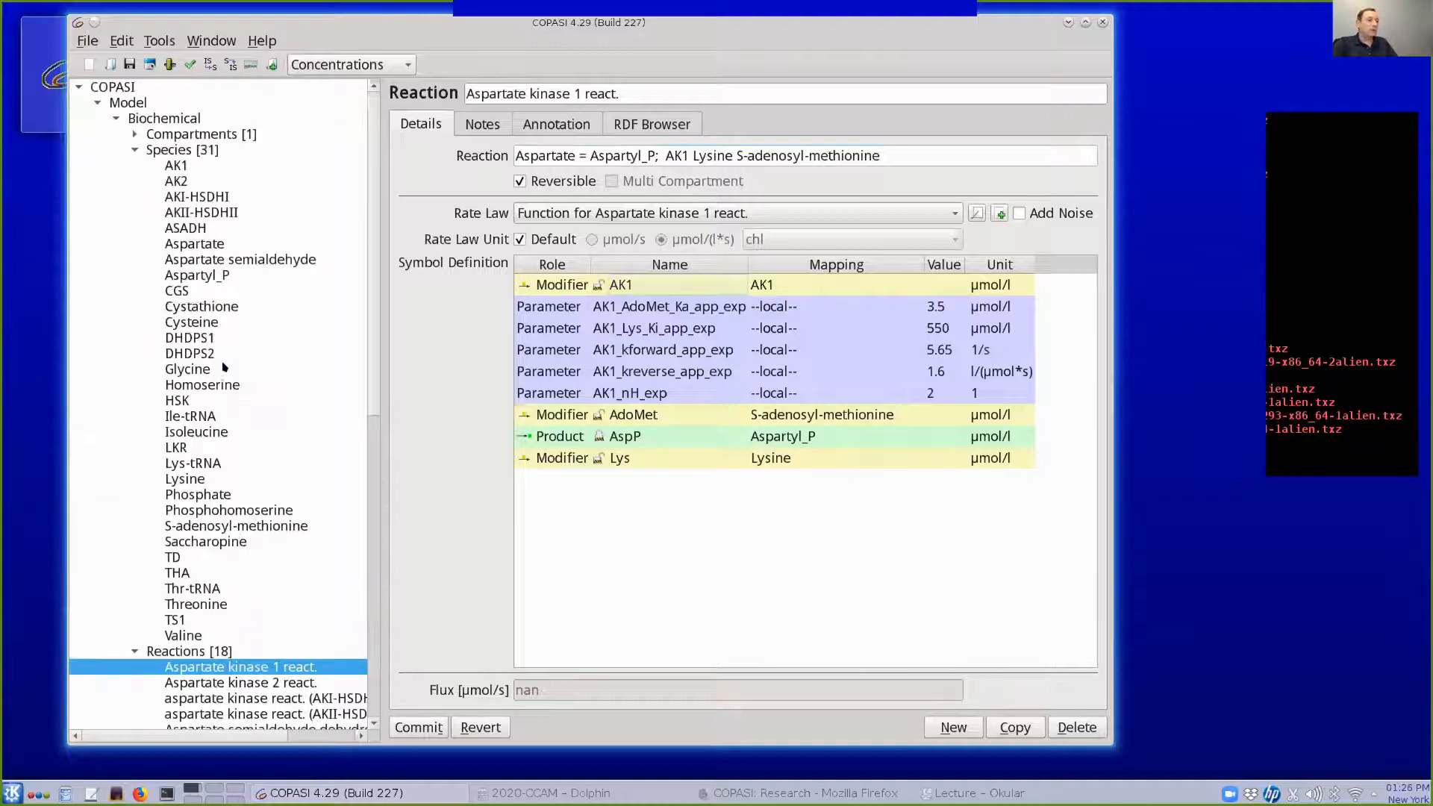
left_click(182, 277)
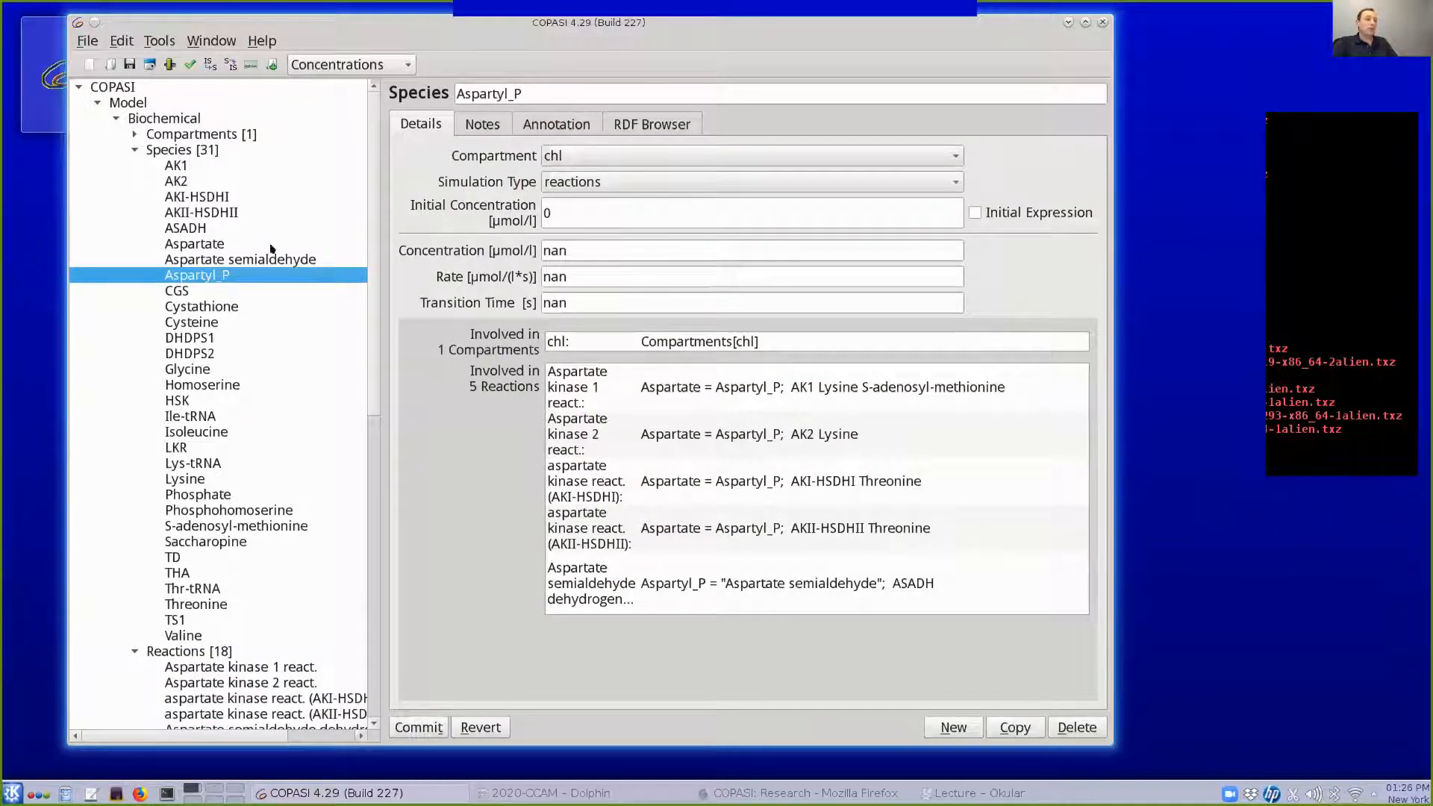
left_click(577, 125)
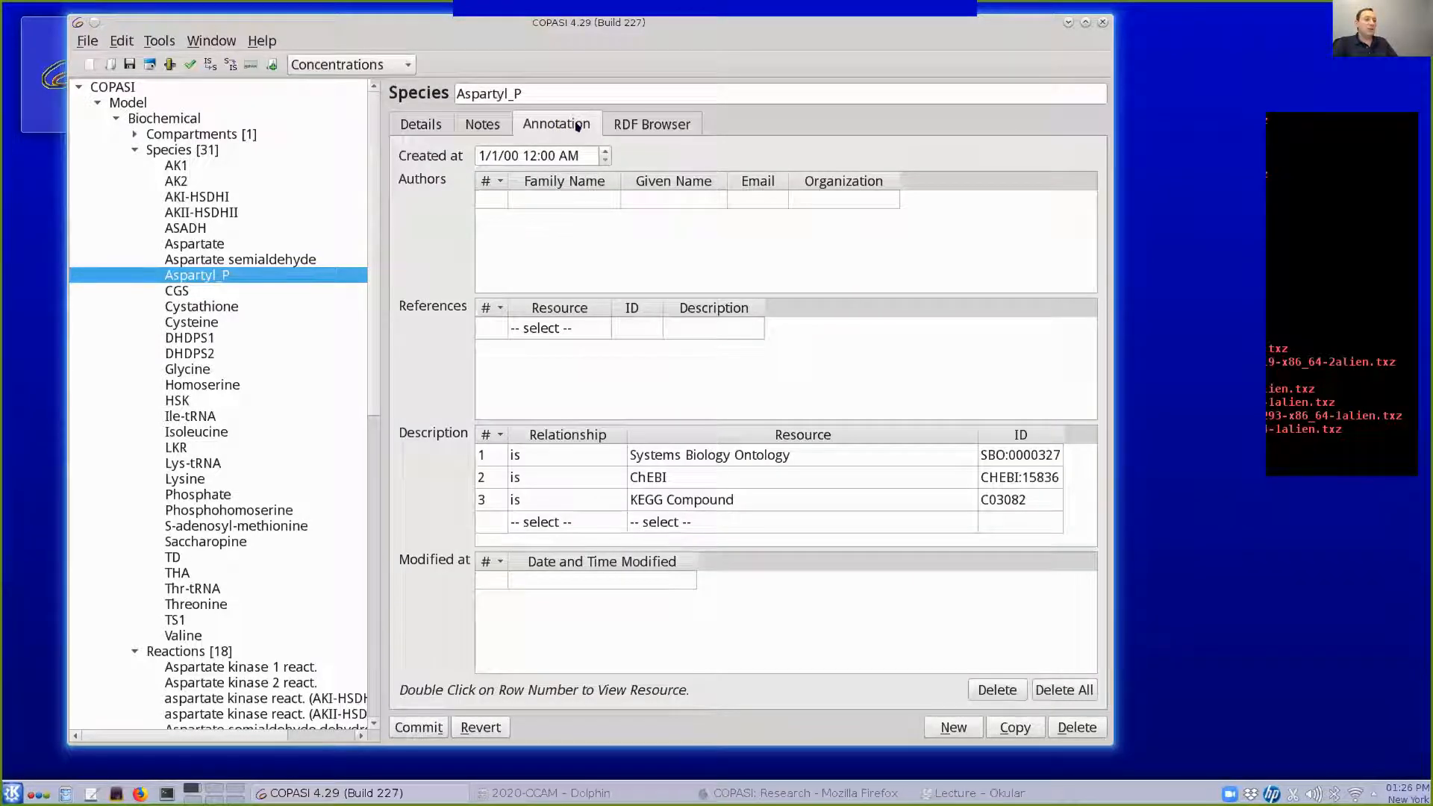
left_click(423, 125)
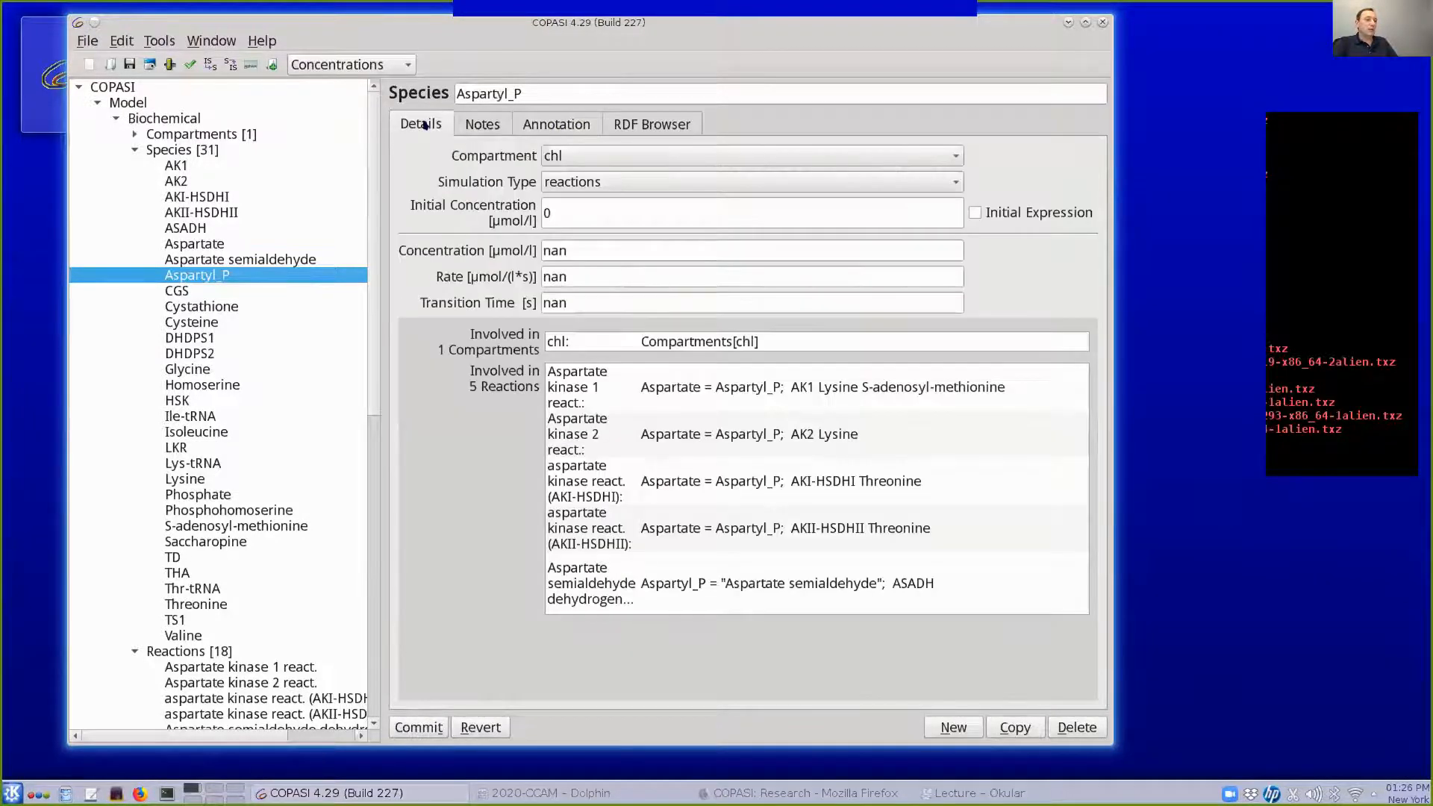
Examine the annotations of the whole model, including authors, the PubMed reference and the BioModels, KEGG Pathway, Gene Ontology and Taxonomy descriptions
left_click(129, 102)
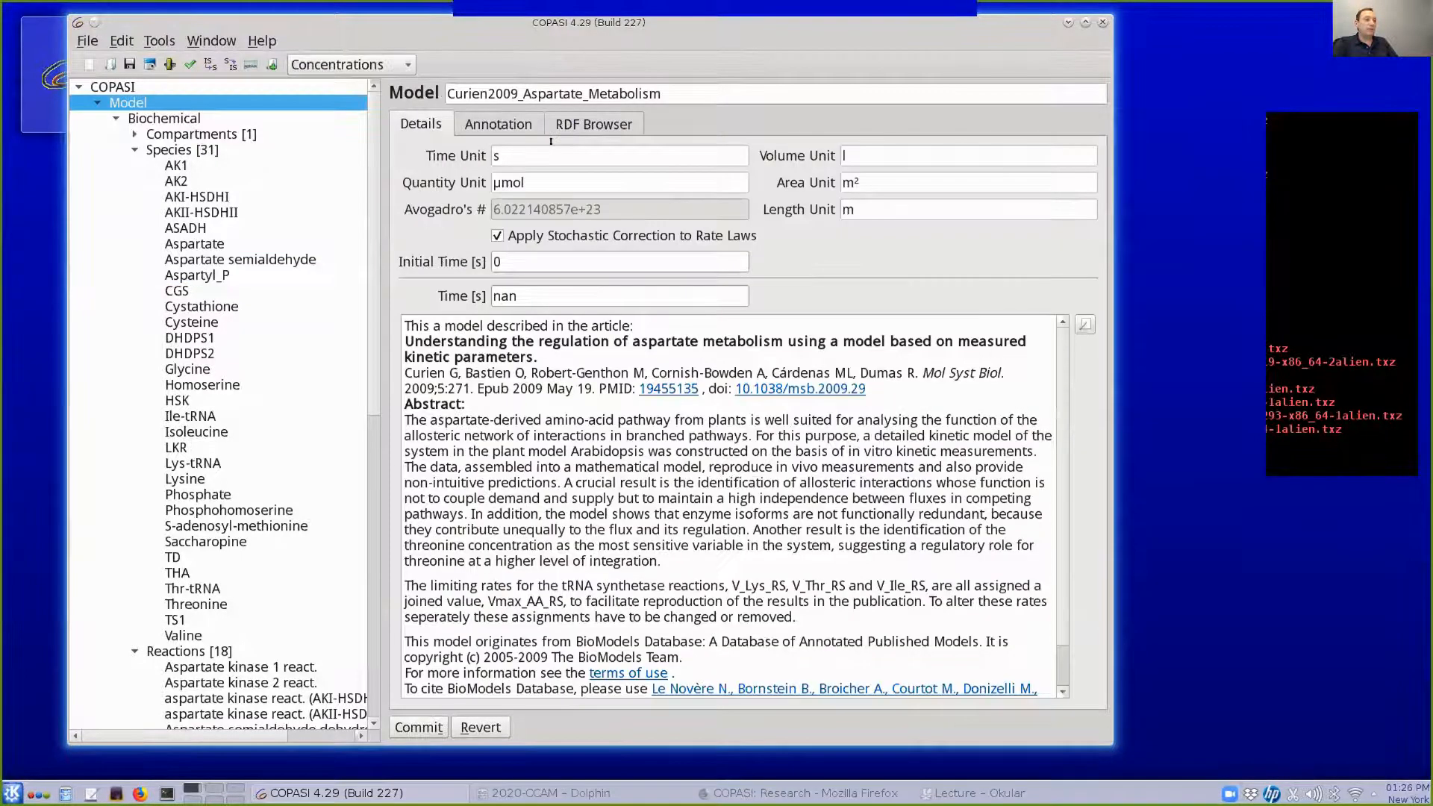
left_click(507, 121)
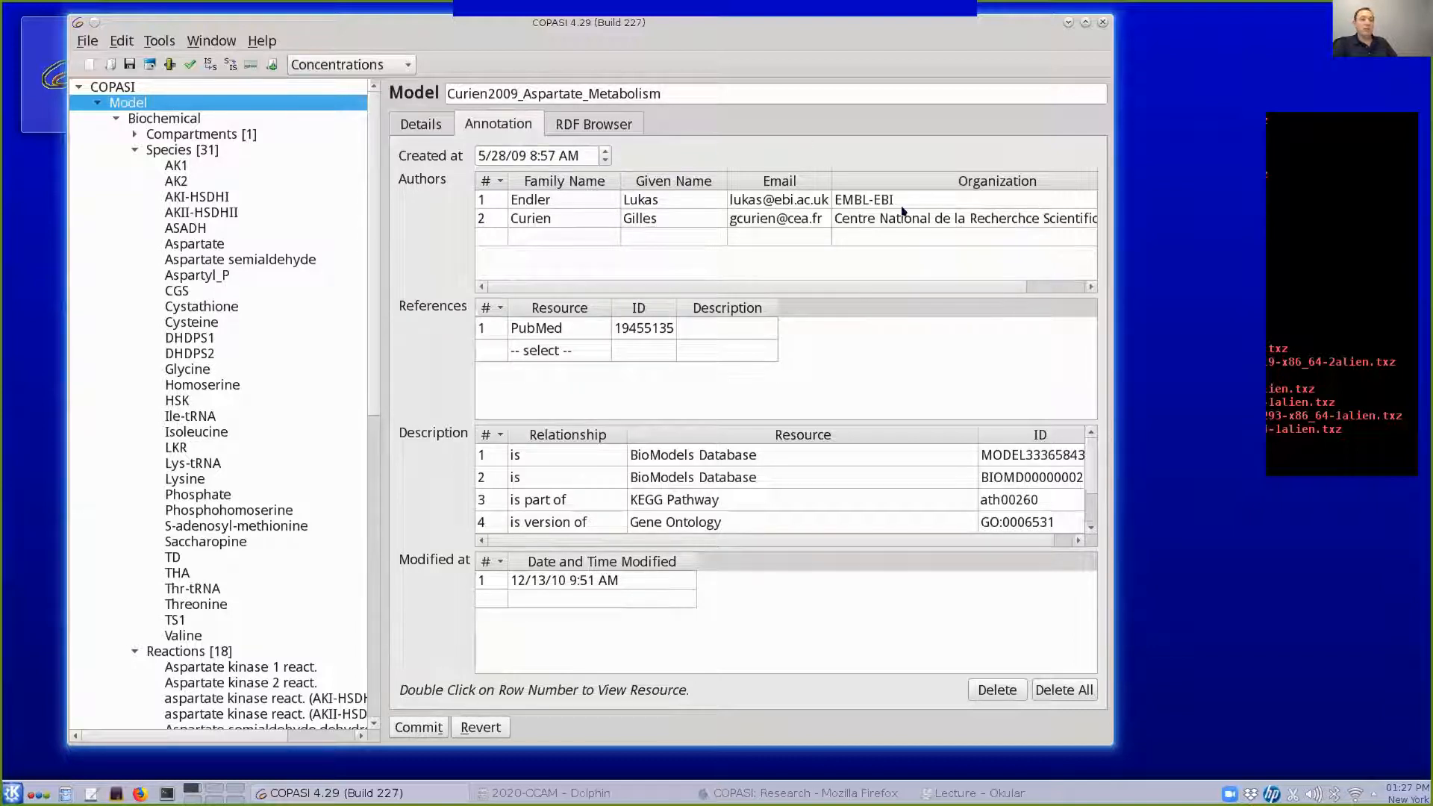
left_click(483, 328)
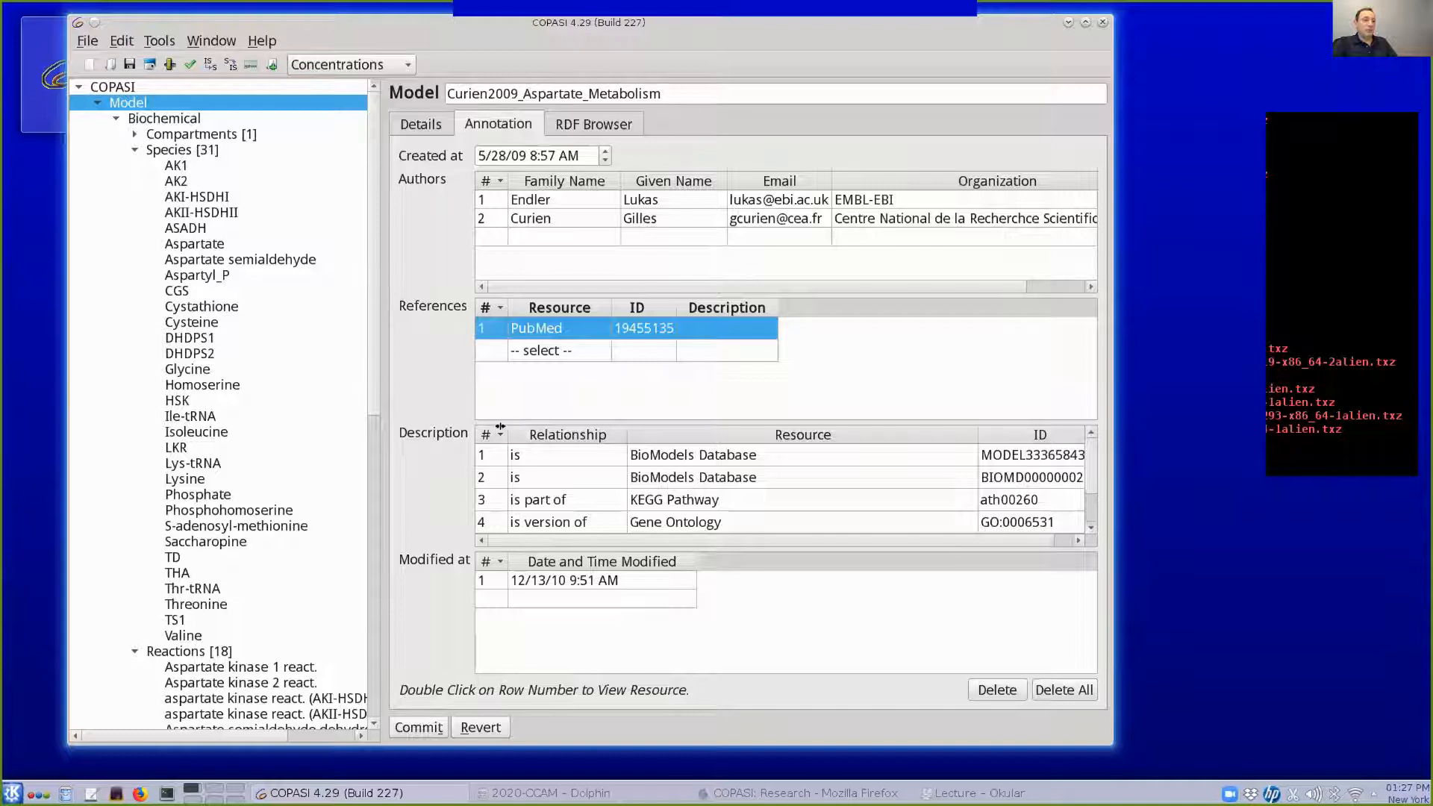
left_click(482, 457)
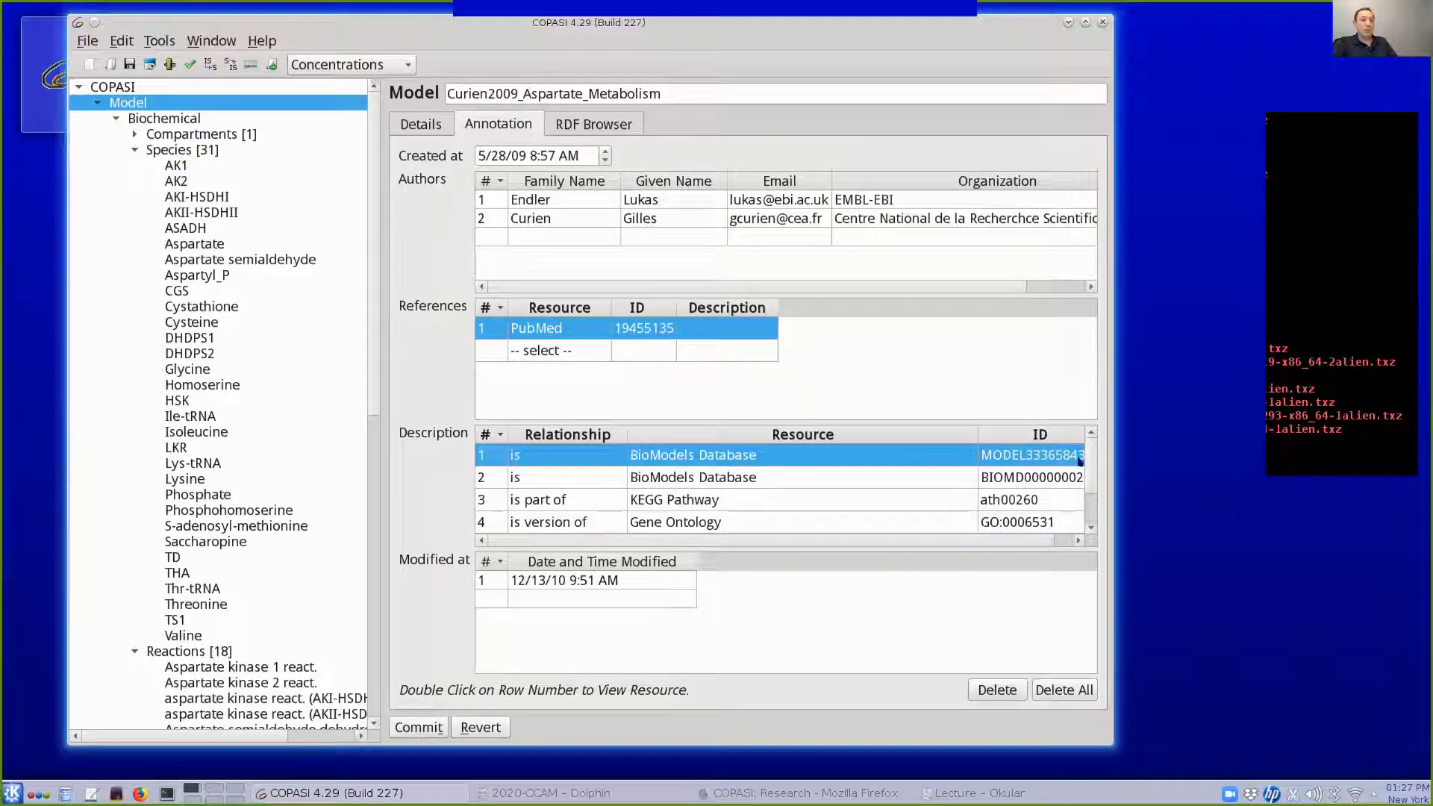
left_click(484, 507)
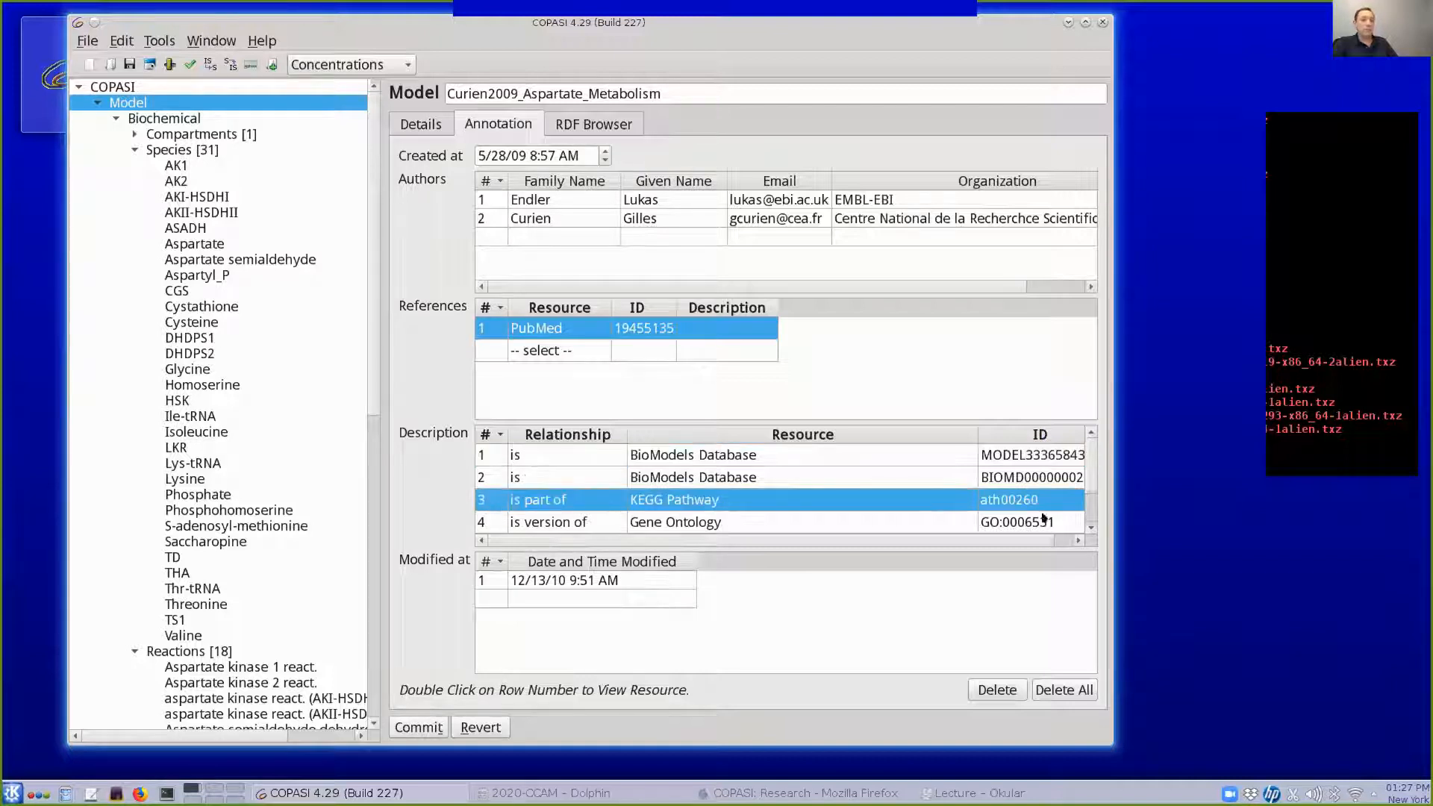
scroll(533, 509, "down", 1)
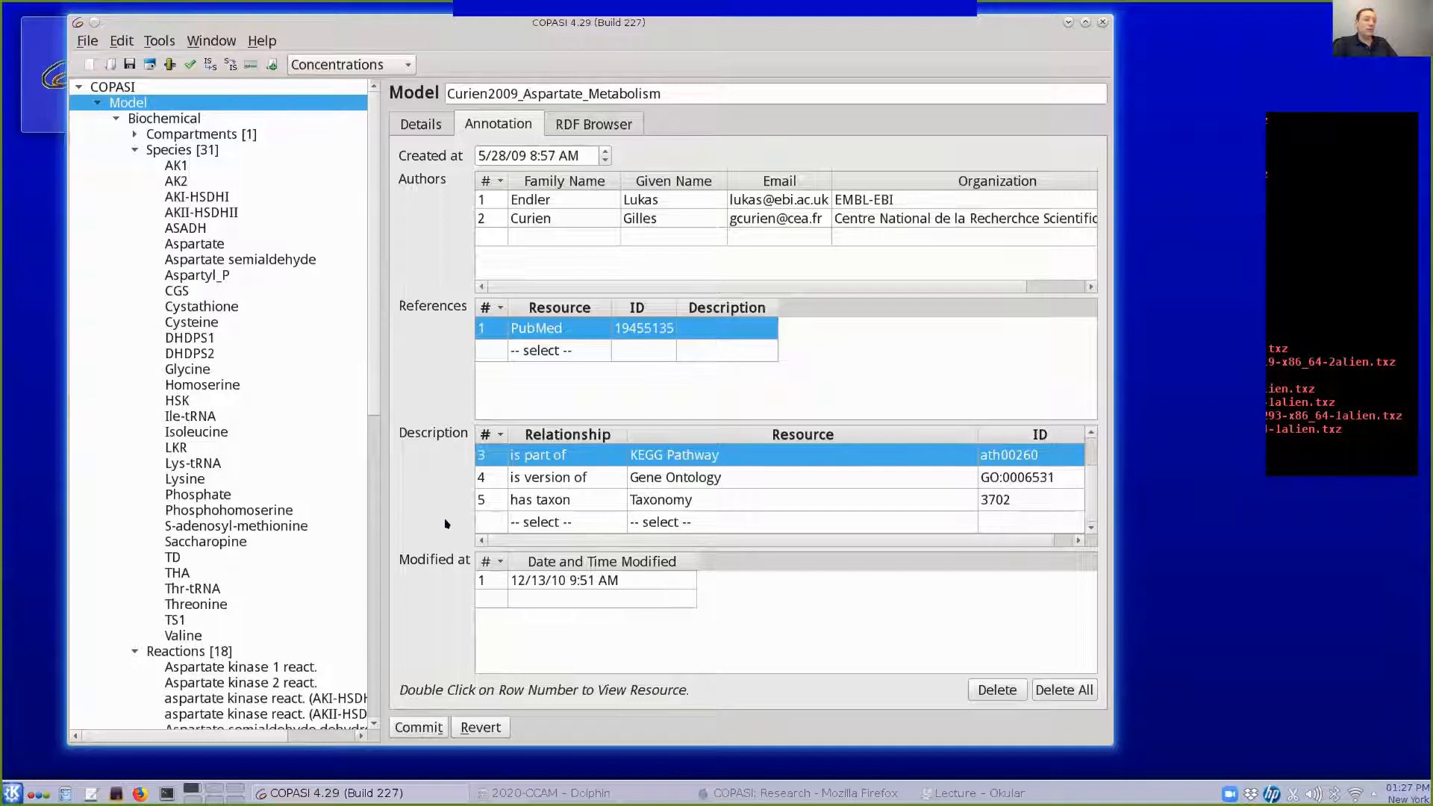
left_click(531, 498)
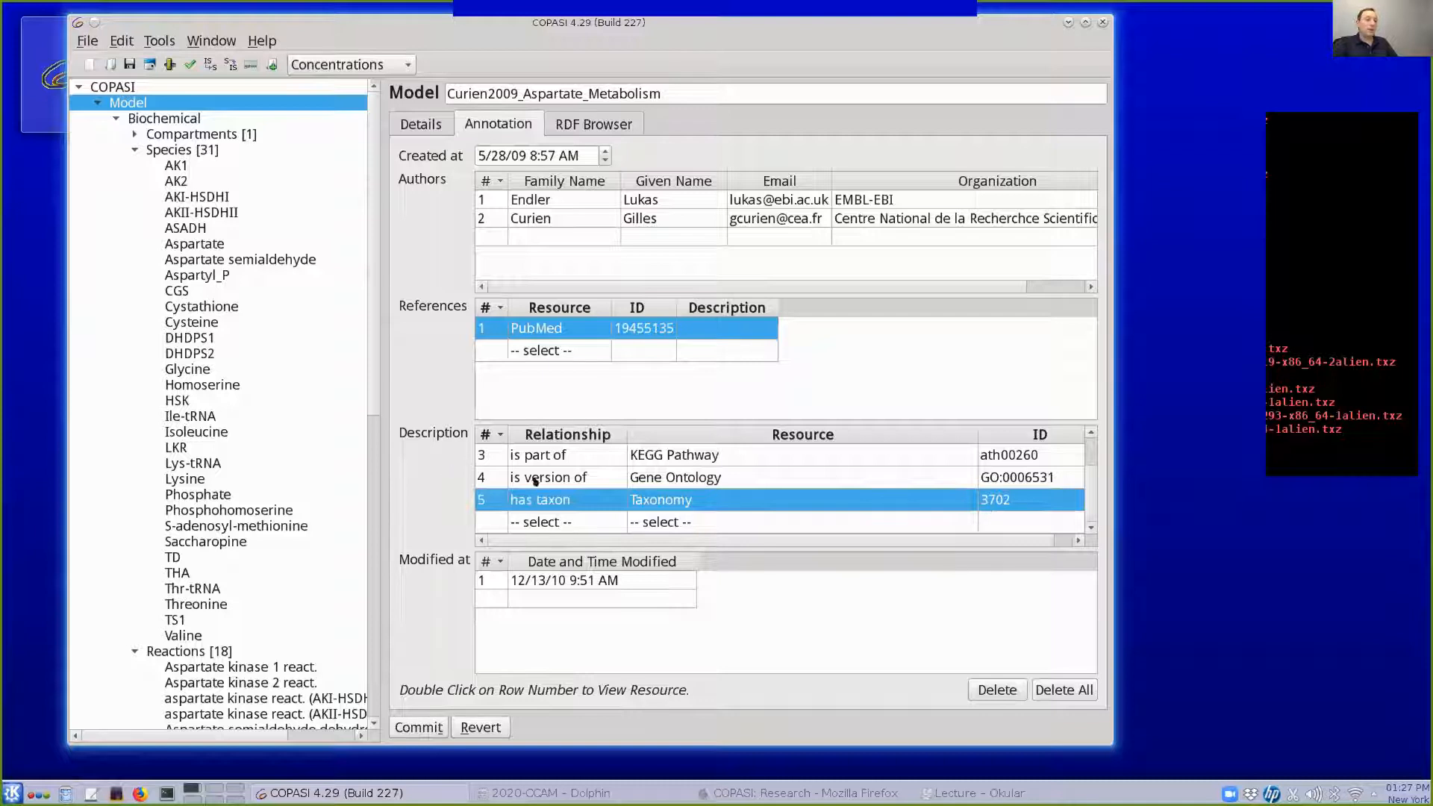
scroll(1007, 485, "up", 1)
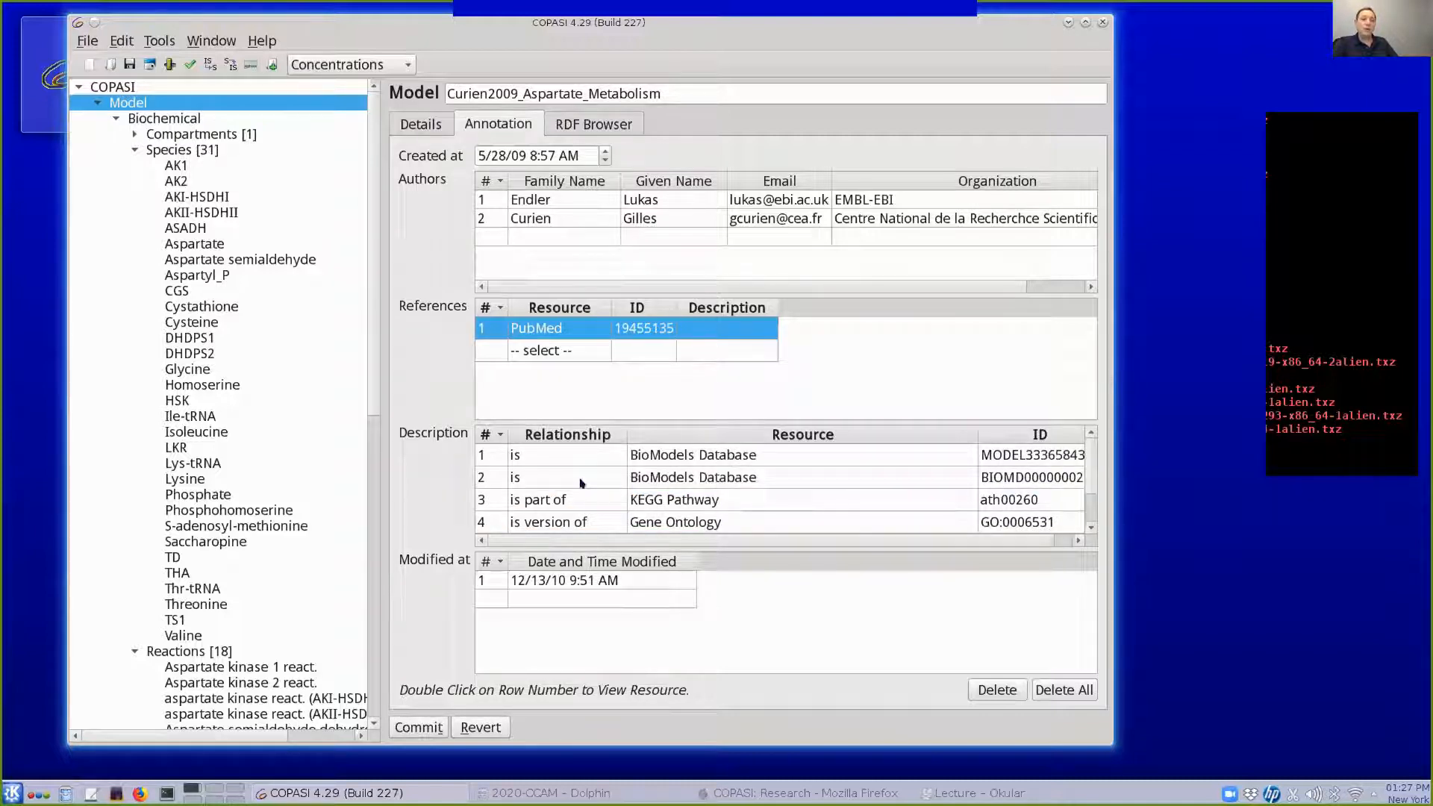
View the web pages linked from the model's first BioModels Database description and its PubMed reference, and return to COPASI
double_click(482, 456)
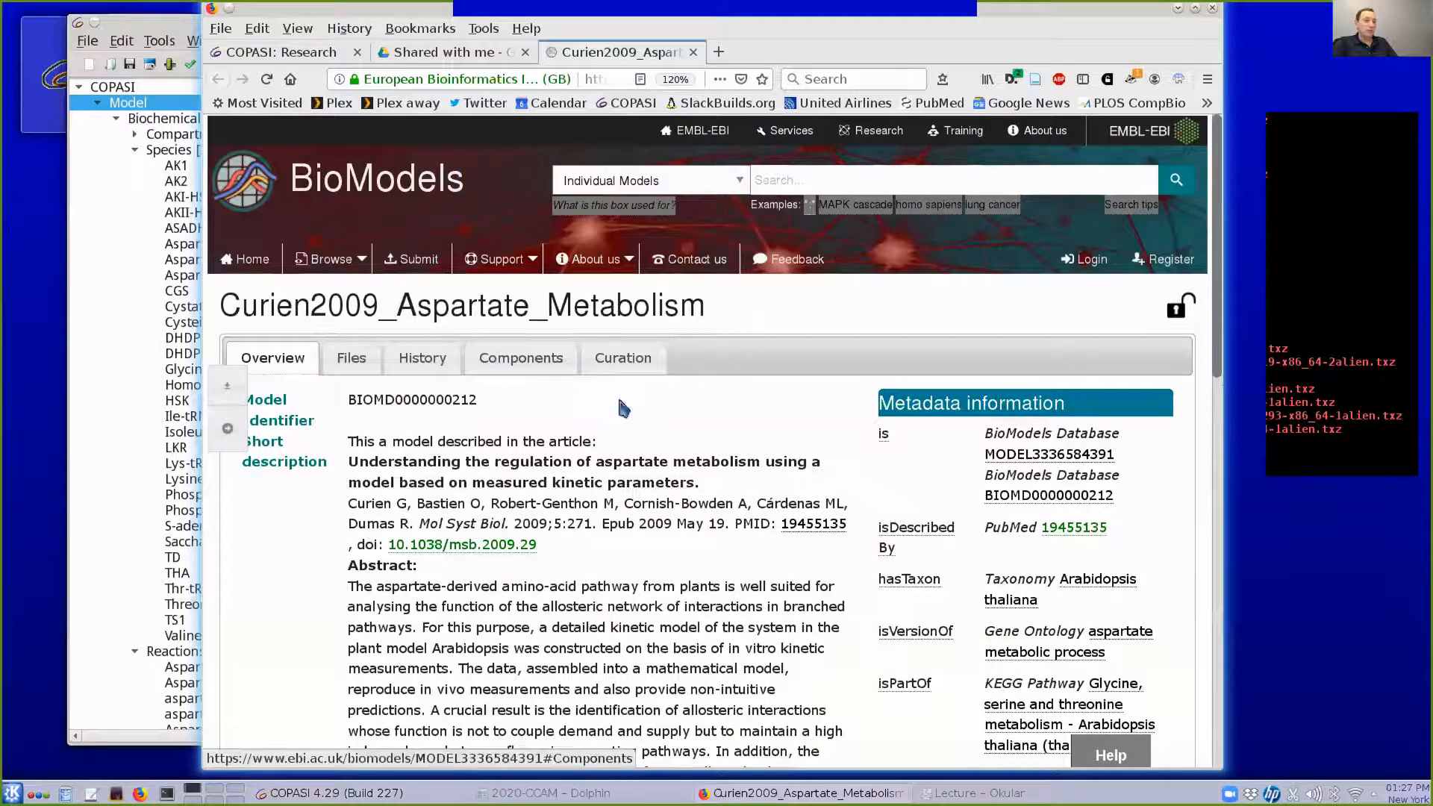
left_click(494, 259)
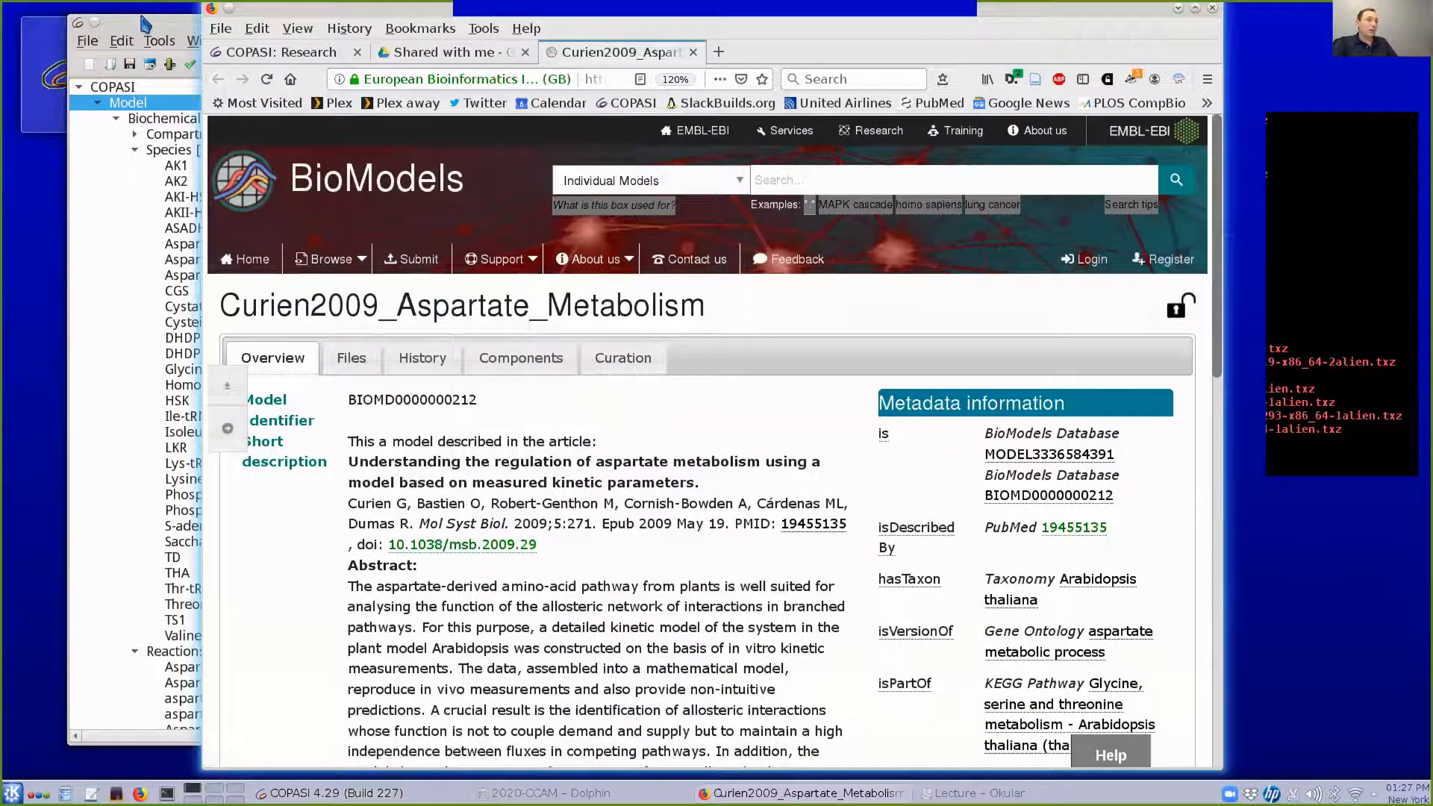
left_click(147, 21)
double_click(484, 329)
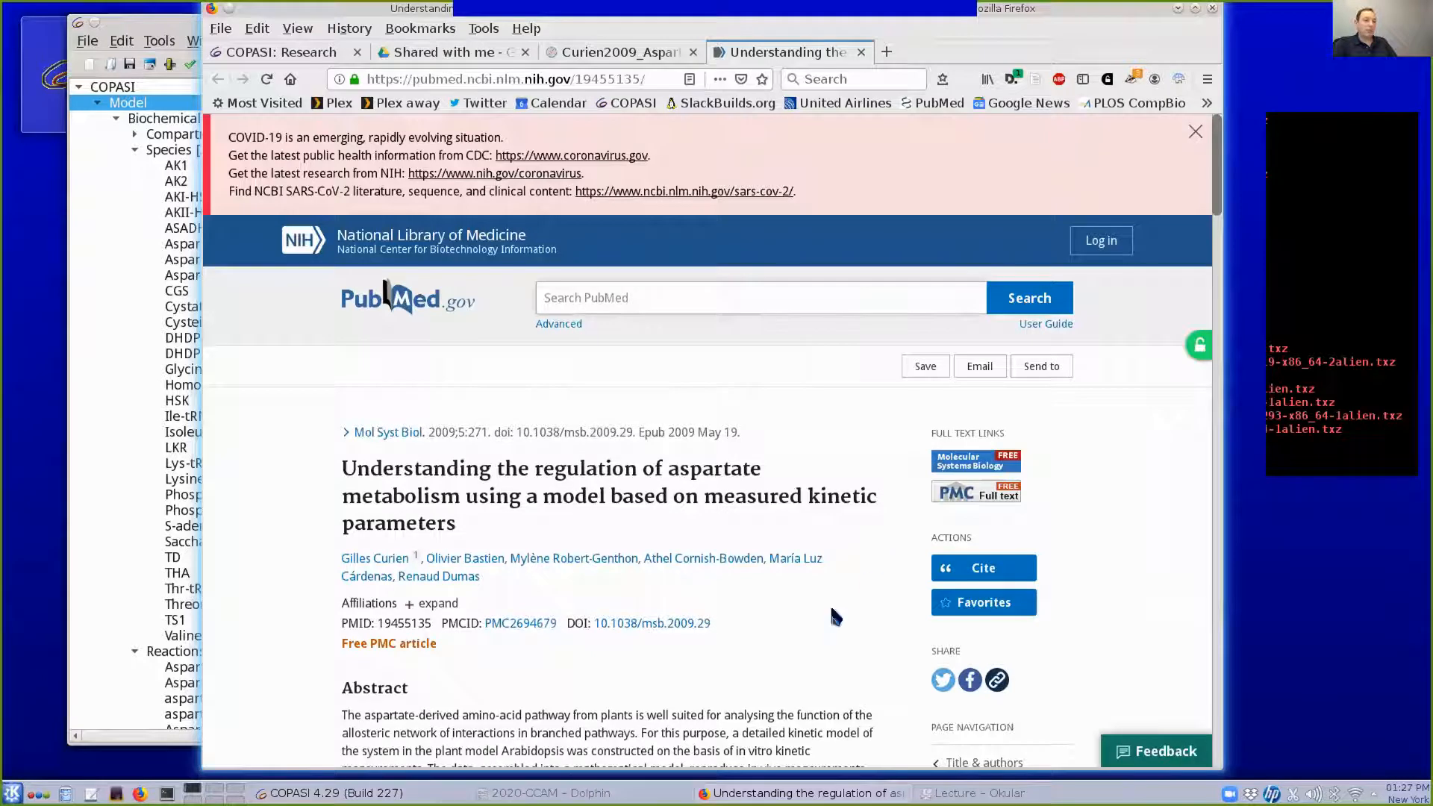
left_click(159, 15)
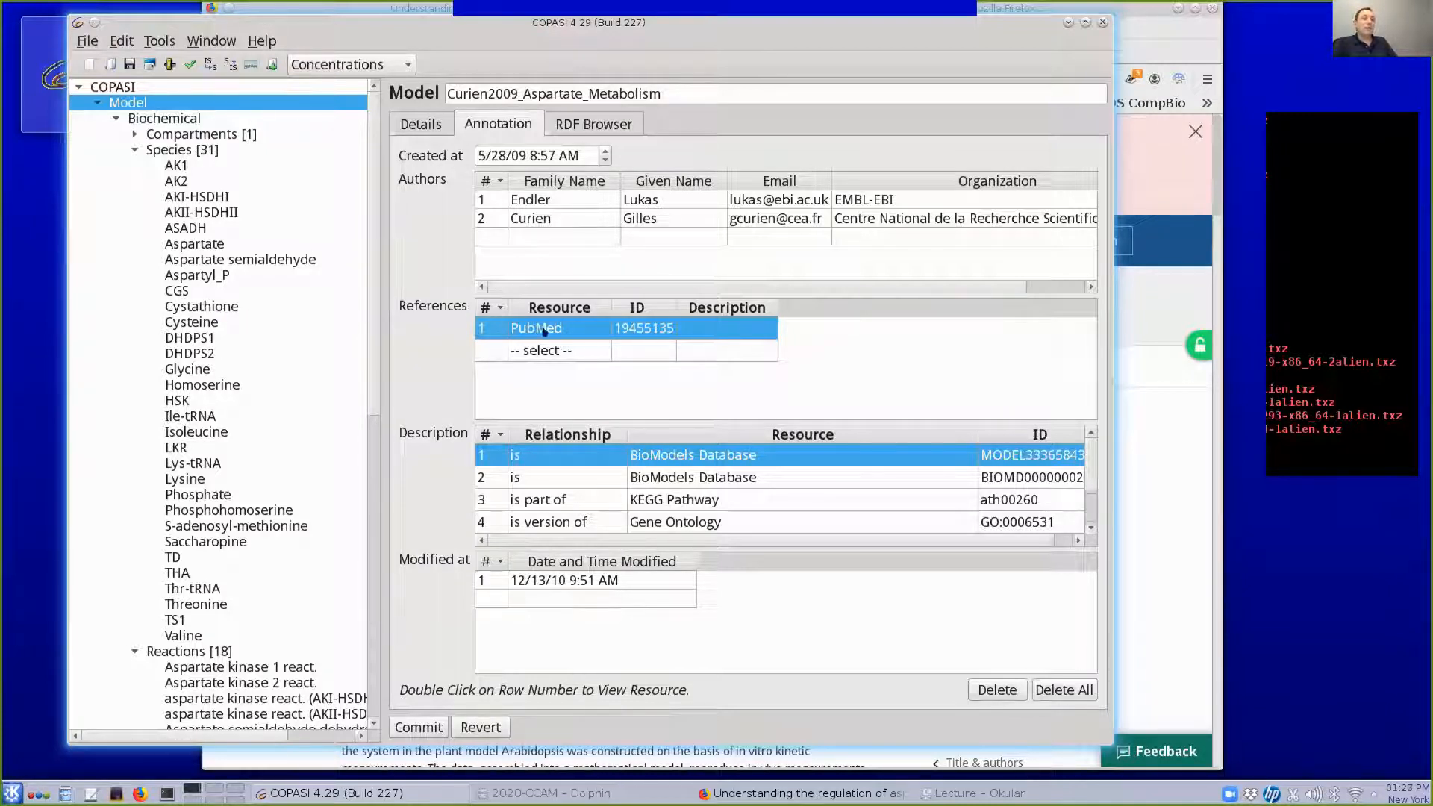
Inspect the resource options and the editable ID of the model's PubMed reference
left_click(590, 330)
left_click(588, 329)
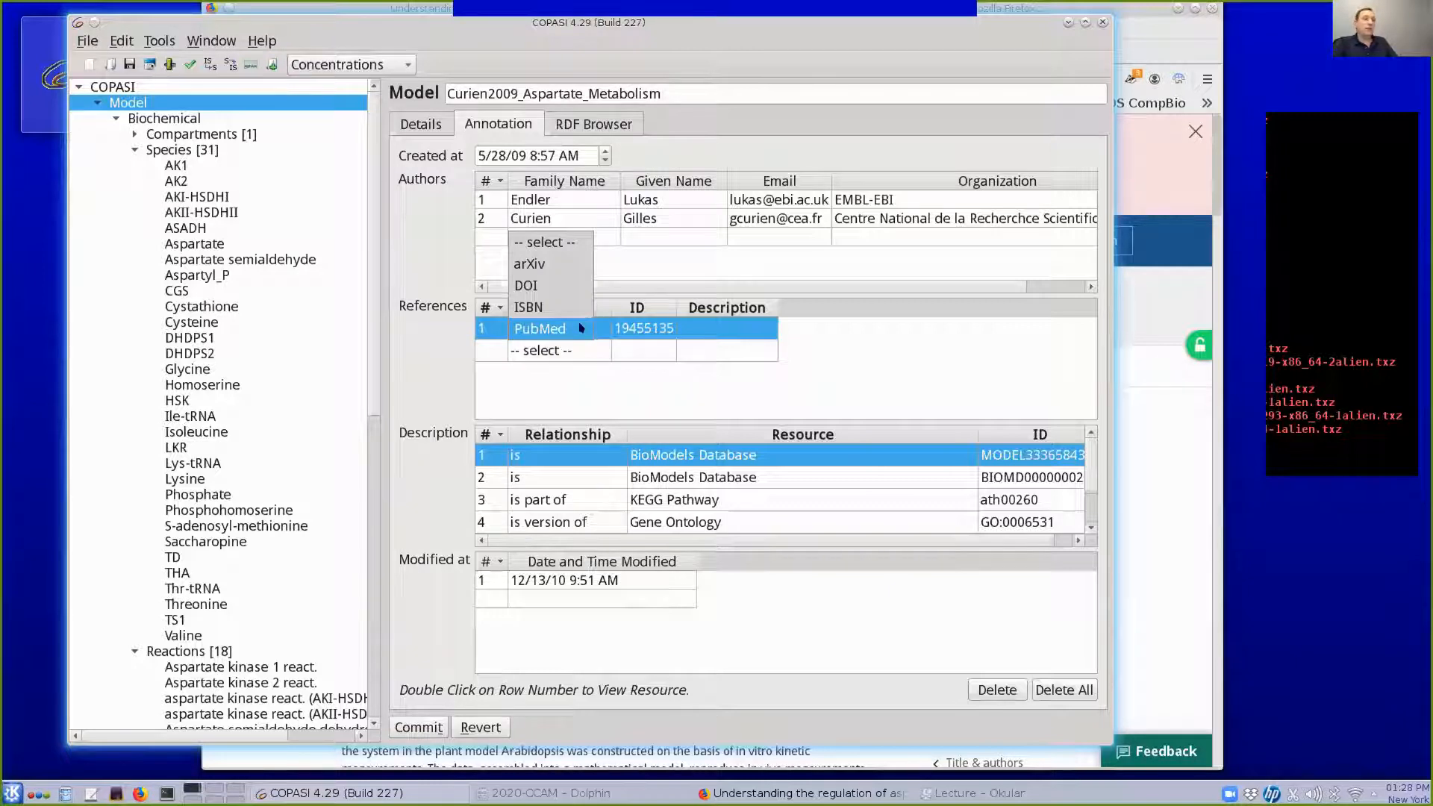
left_click(581, 328)
double_click(661, 328)
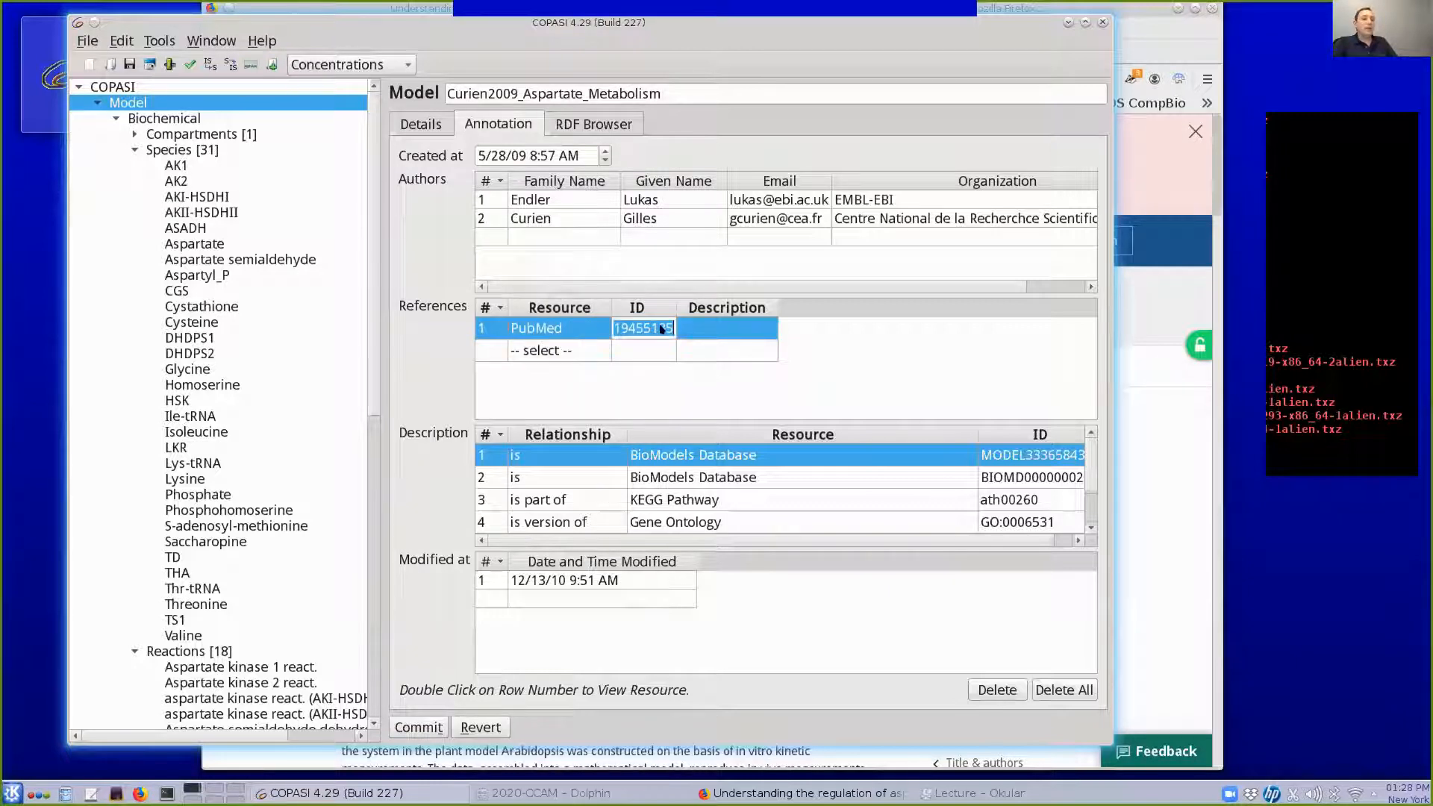
left_click(627, 397)
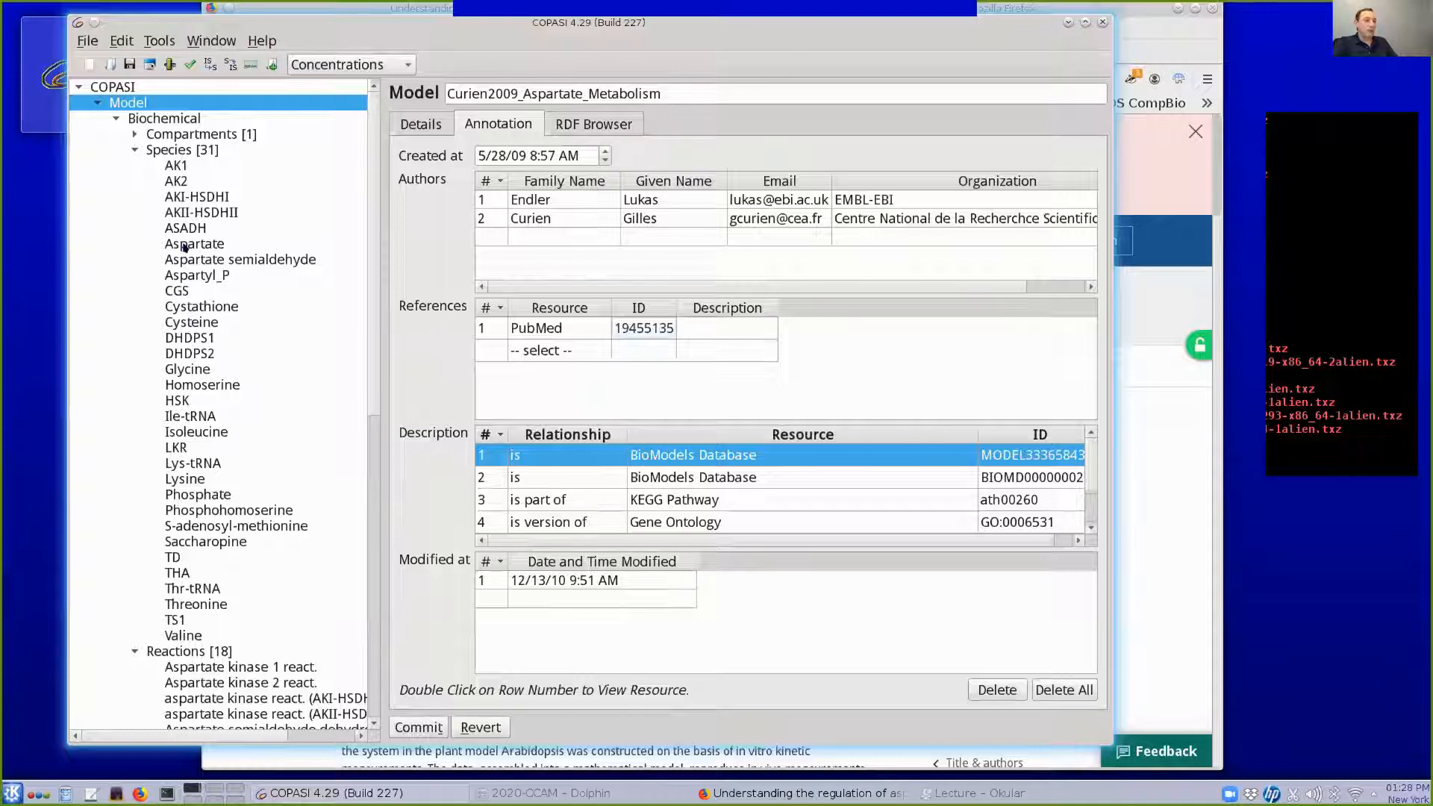
Show the annotations of the species CGS and open its linked UniProt Knowledgebase entry
left_click(171, 291)
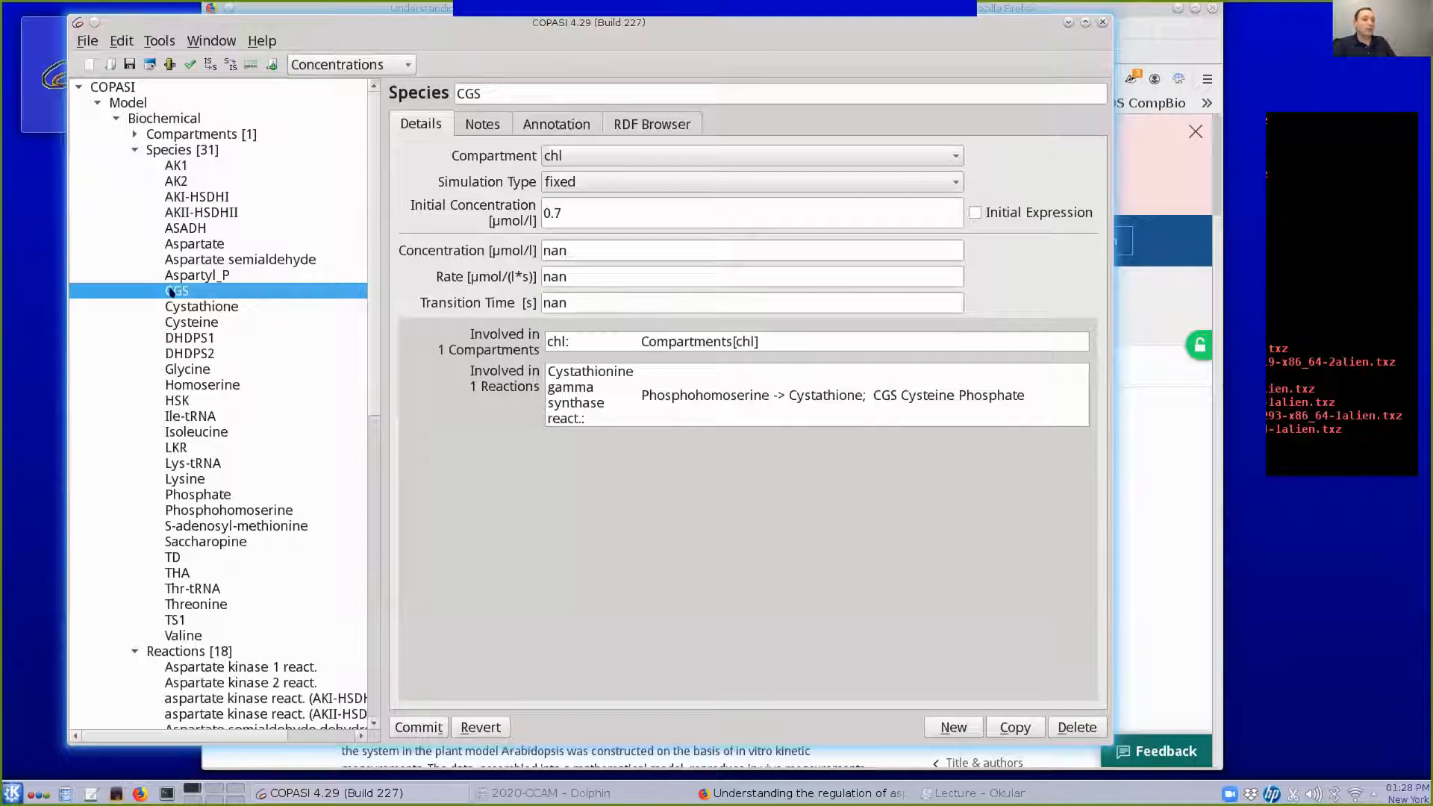
left_click(557, 127)
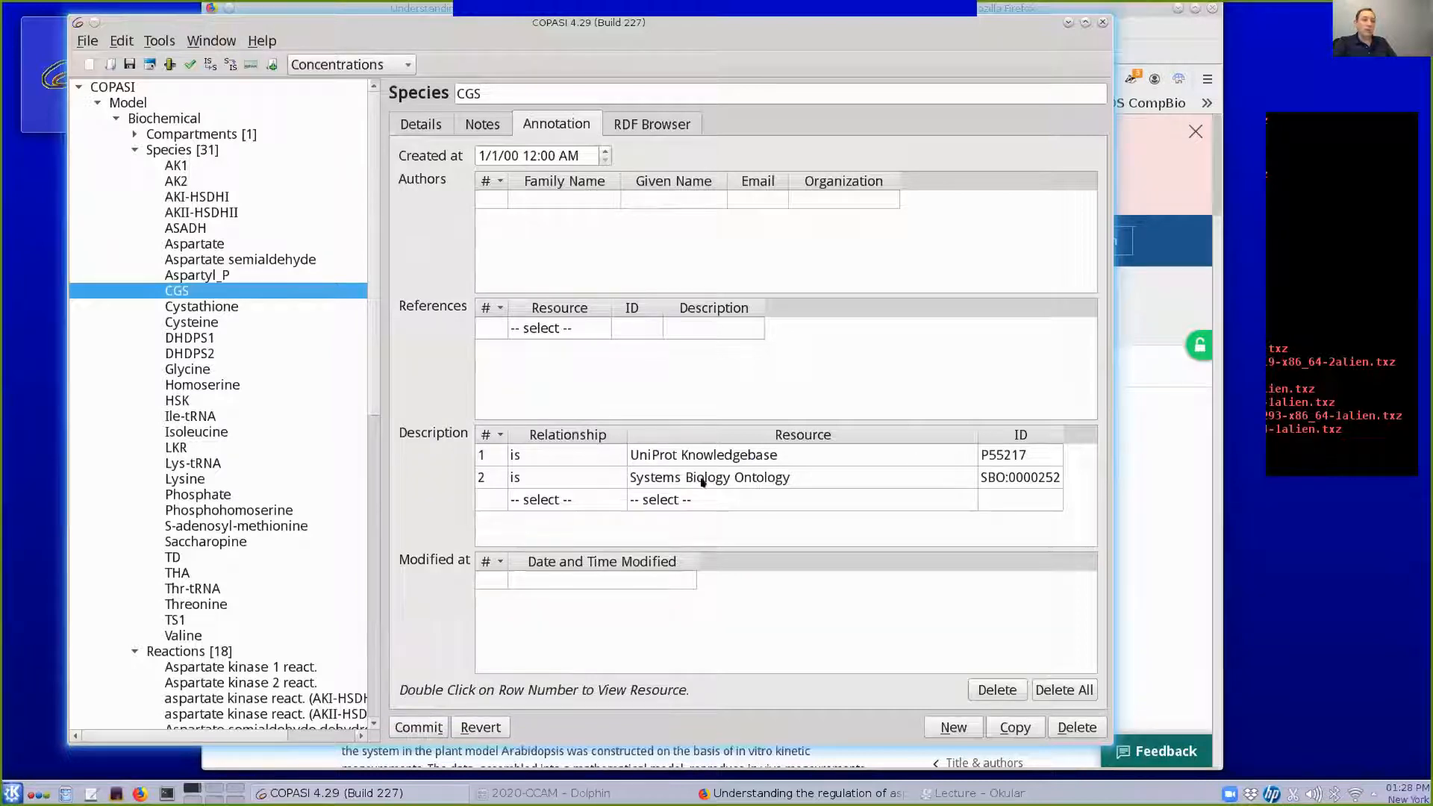
double_click(482, 455)
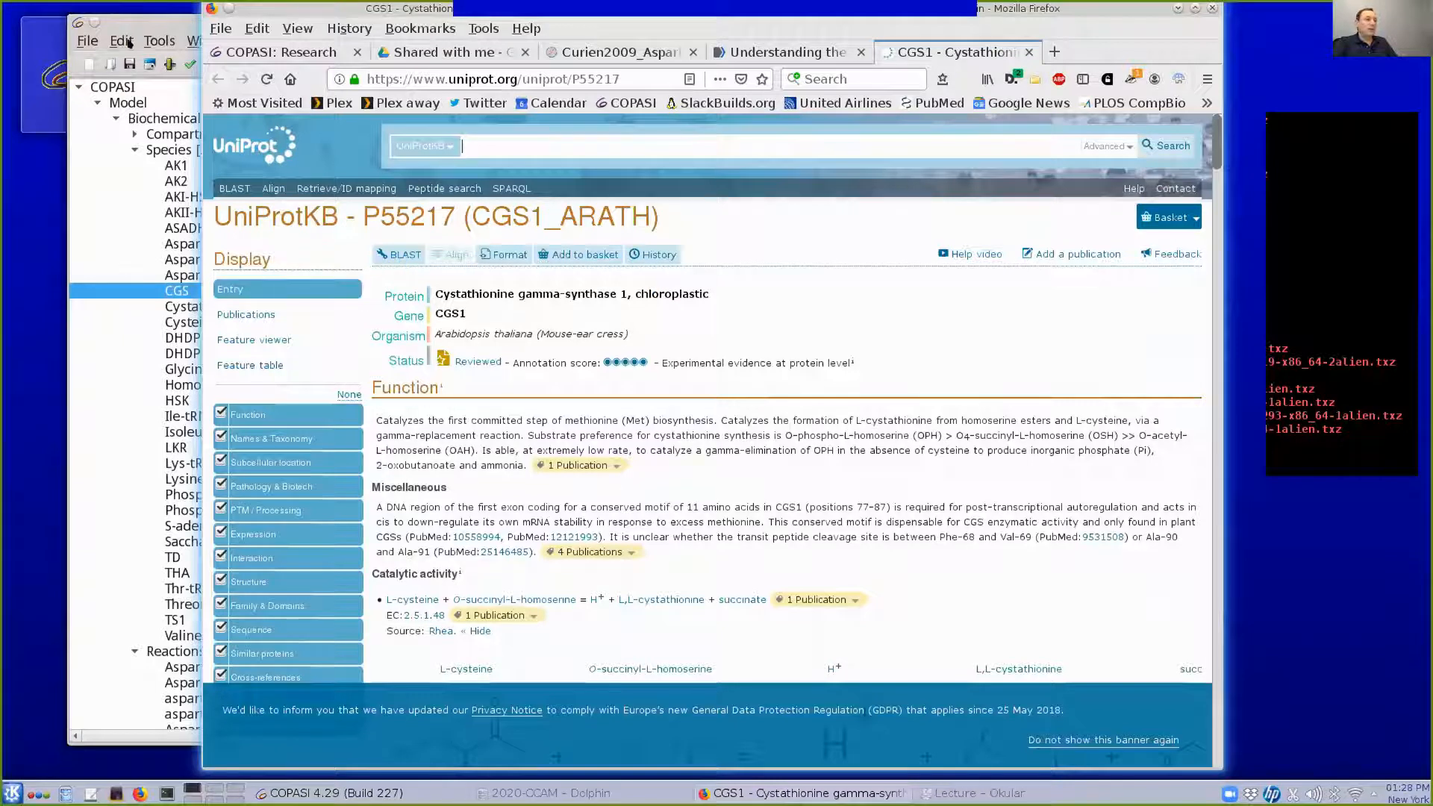
Look through the UniProt entry's catalytic activity, names, taxonomy and subcellular location, close the page and return to COPASI
scroll(515, 477, "down", 5)
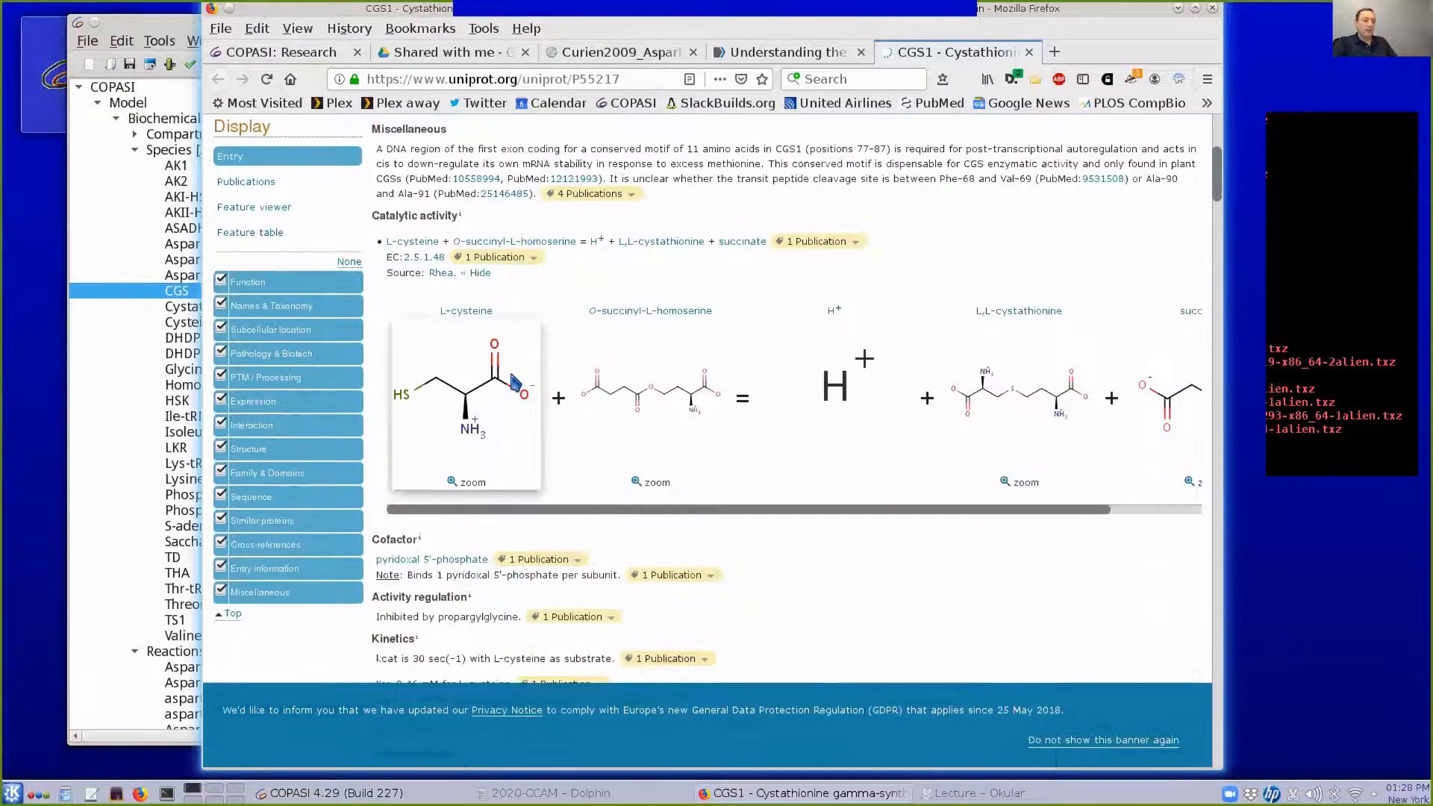
scroll(536, 407, "down", 5)
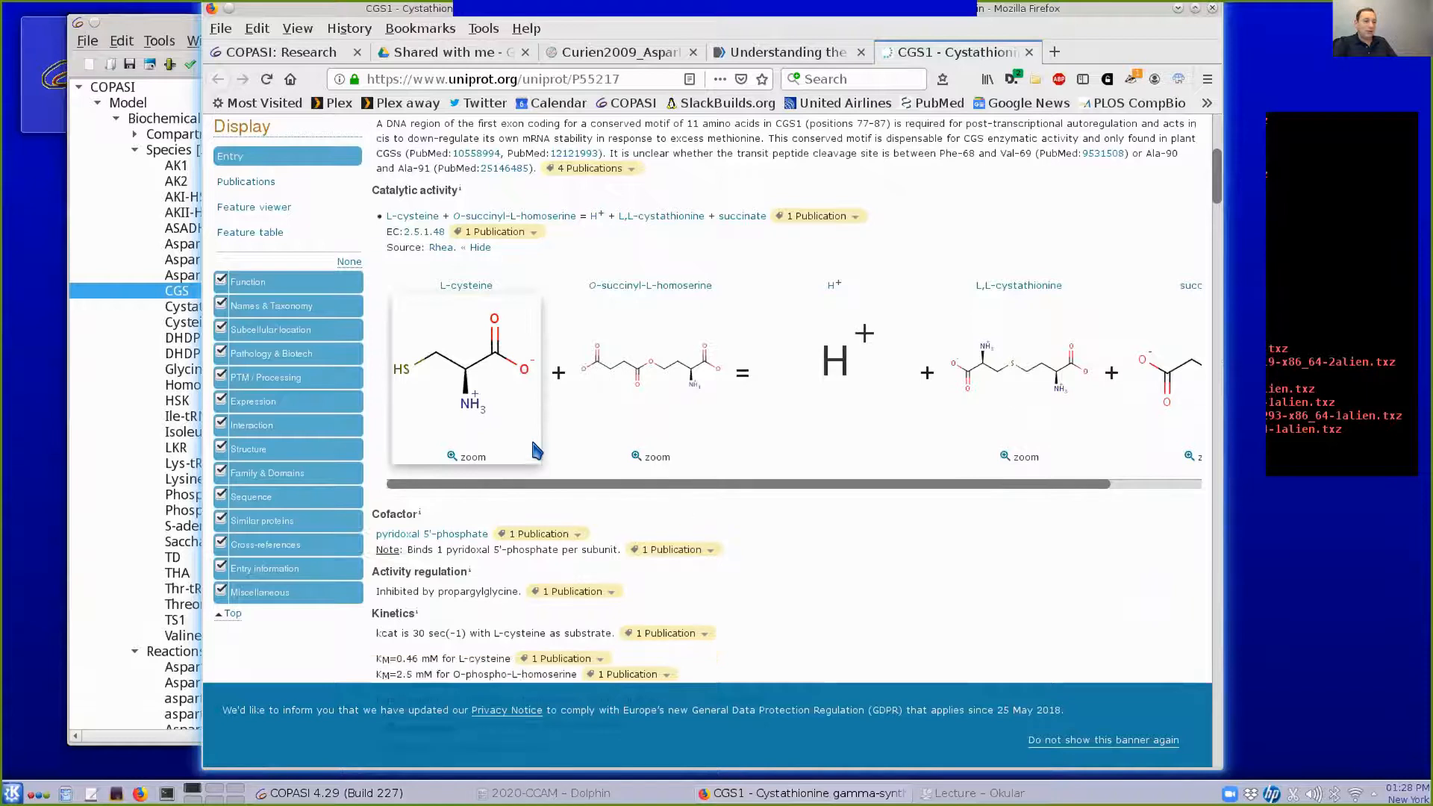
scroll(534, 406, "down", 12)
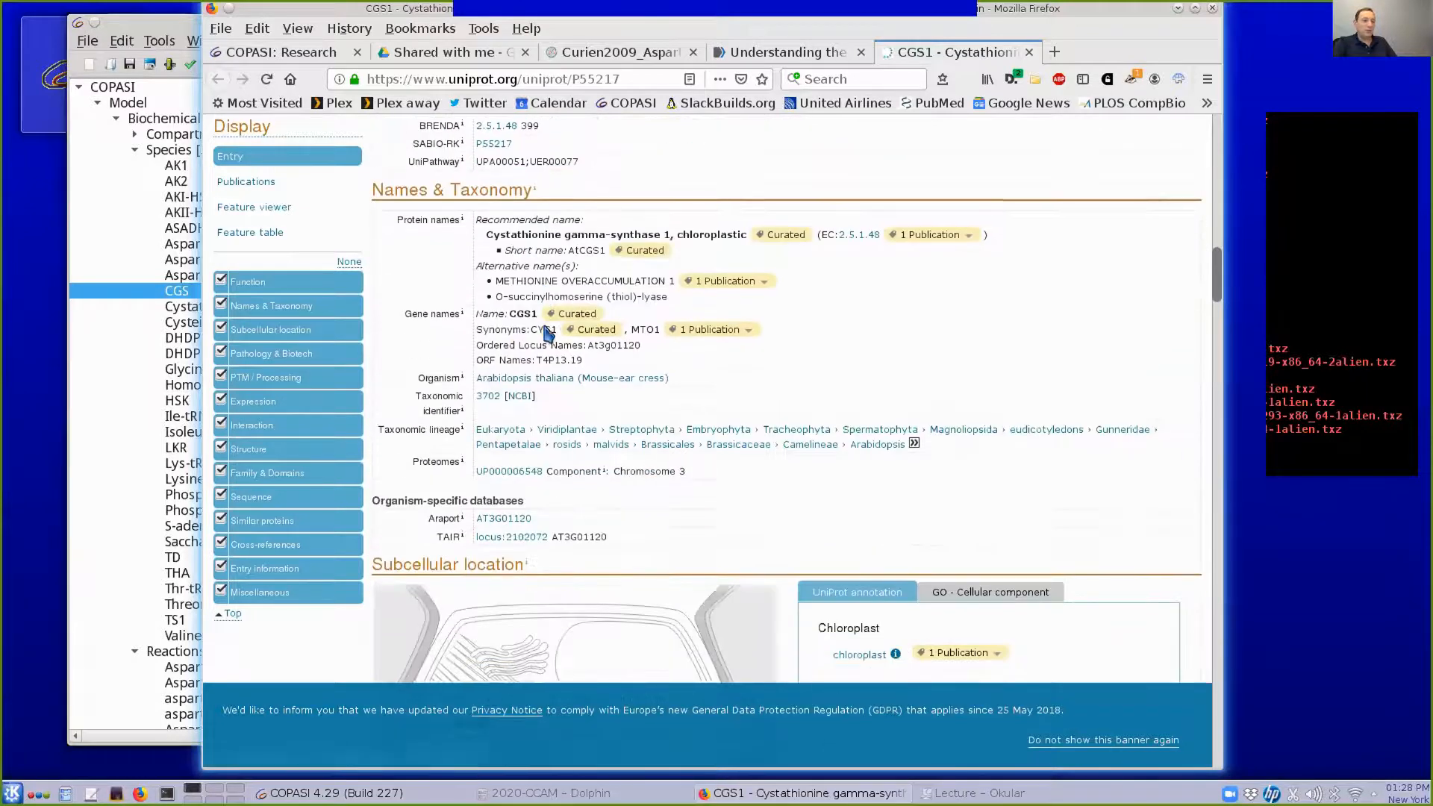
scroll(544, 320, "down", 2)
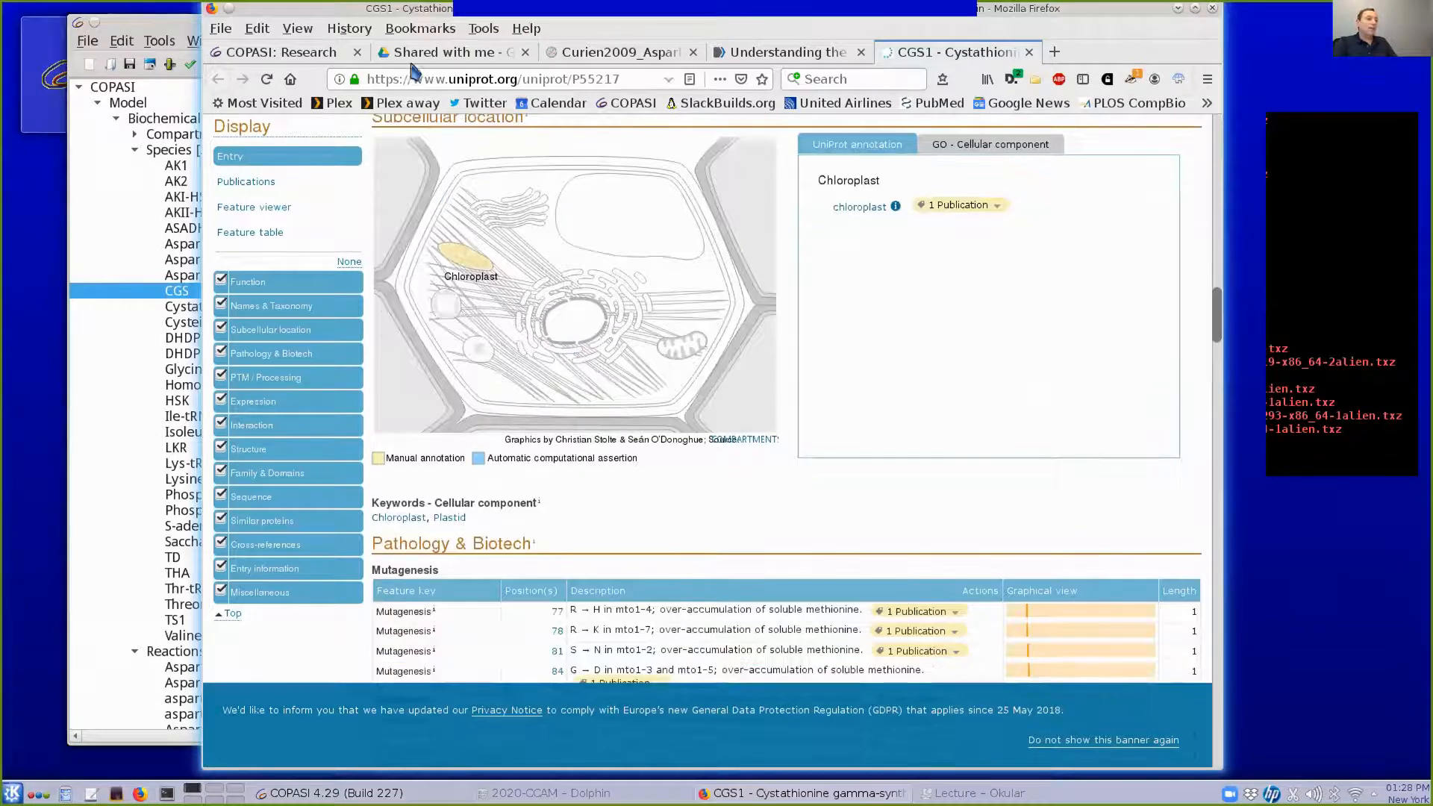
left_click(1028, 51)
left_click(179, 25)
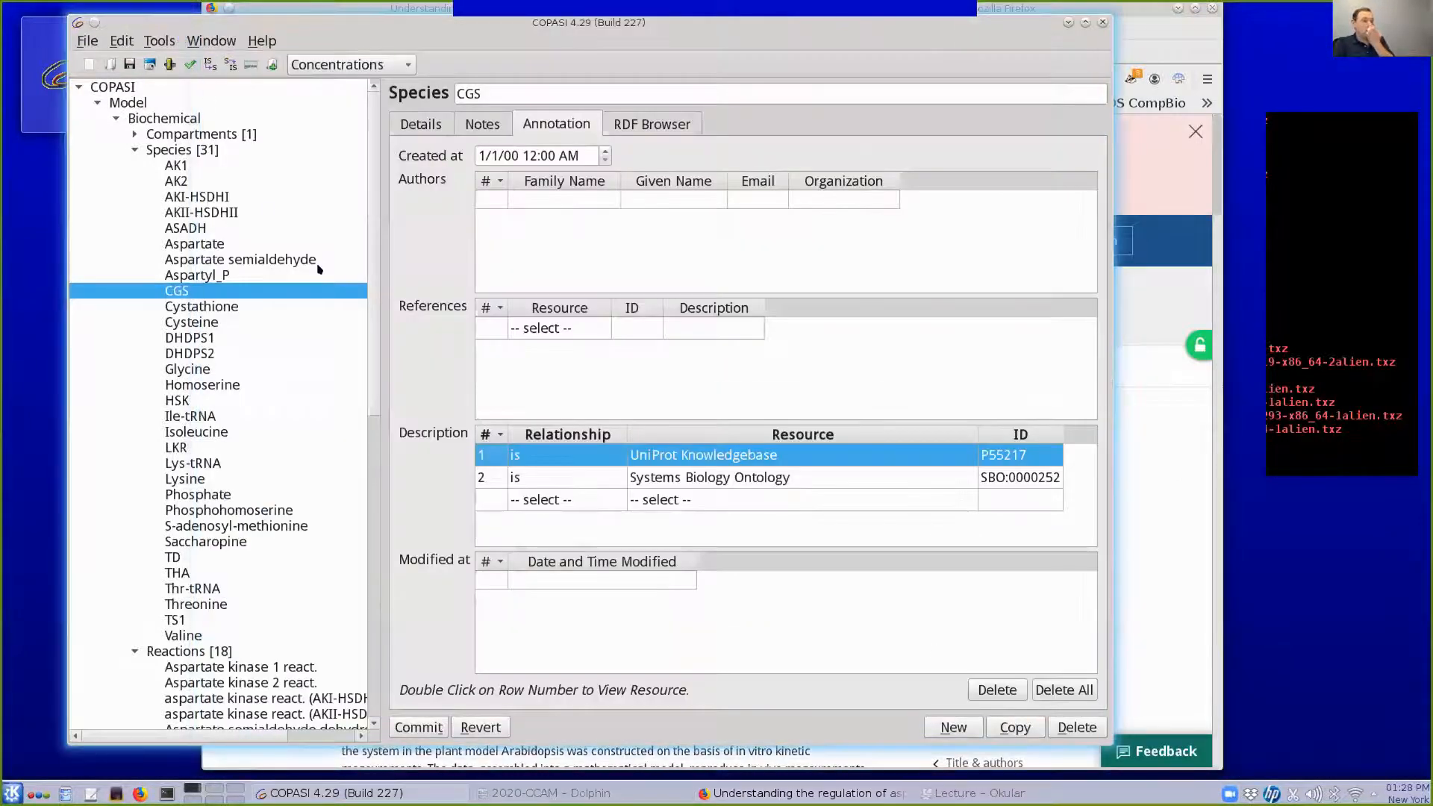
View the details of the species CGS and the reaction Aspartate kinase 2 react., and the notes and details of the species ASADH
left_click(427, 123)
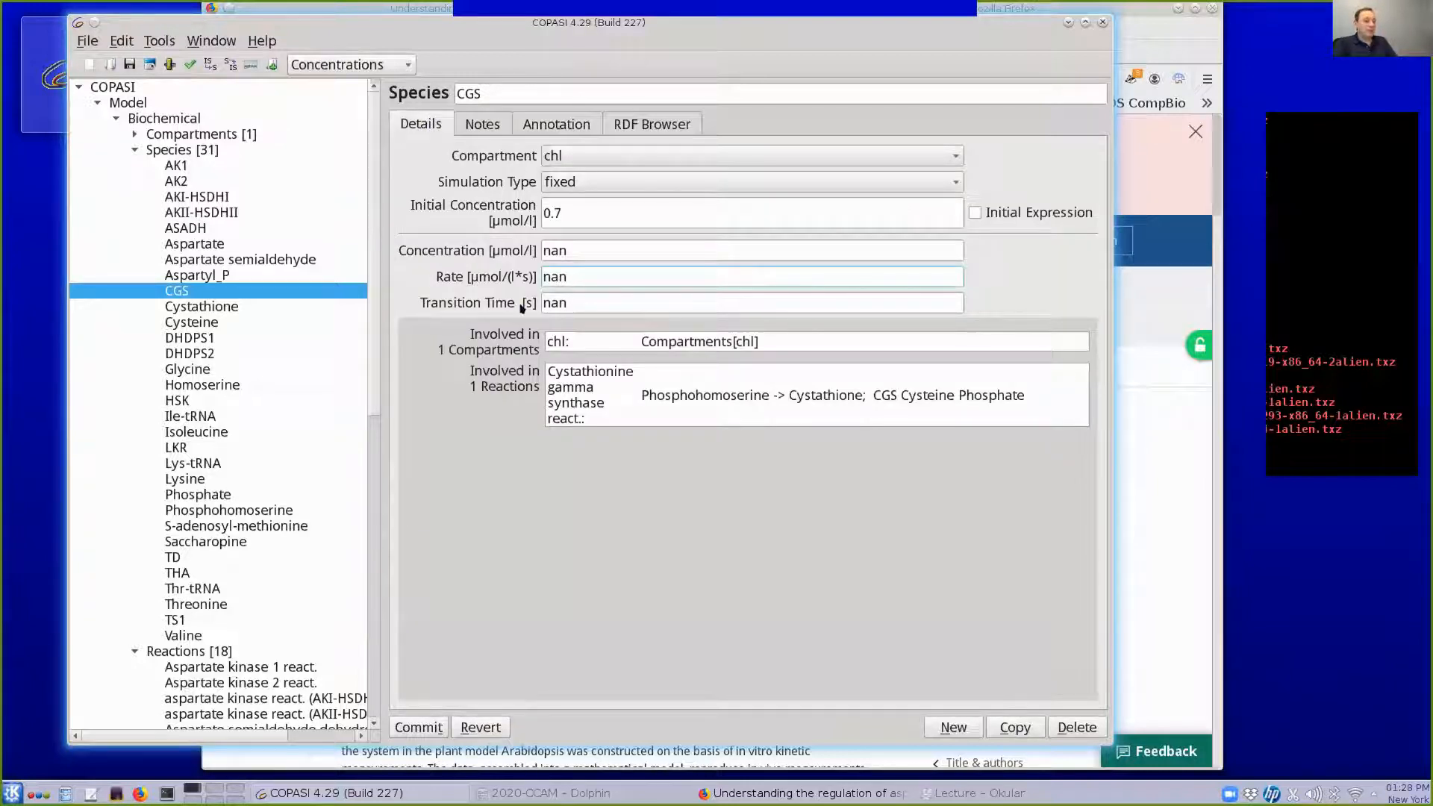
left_click(247, 680)
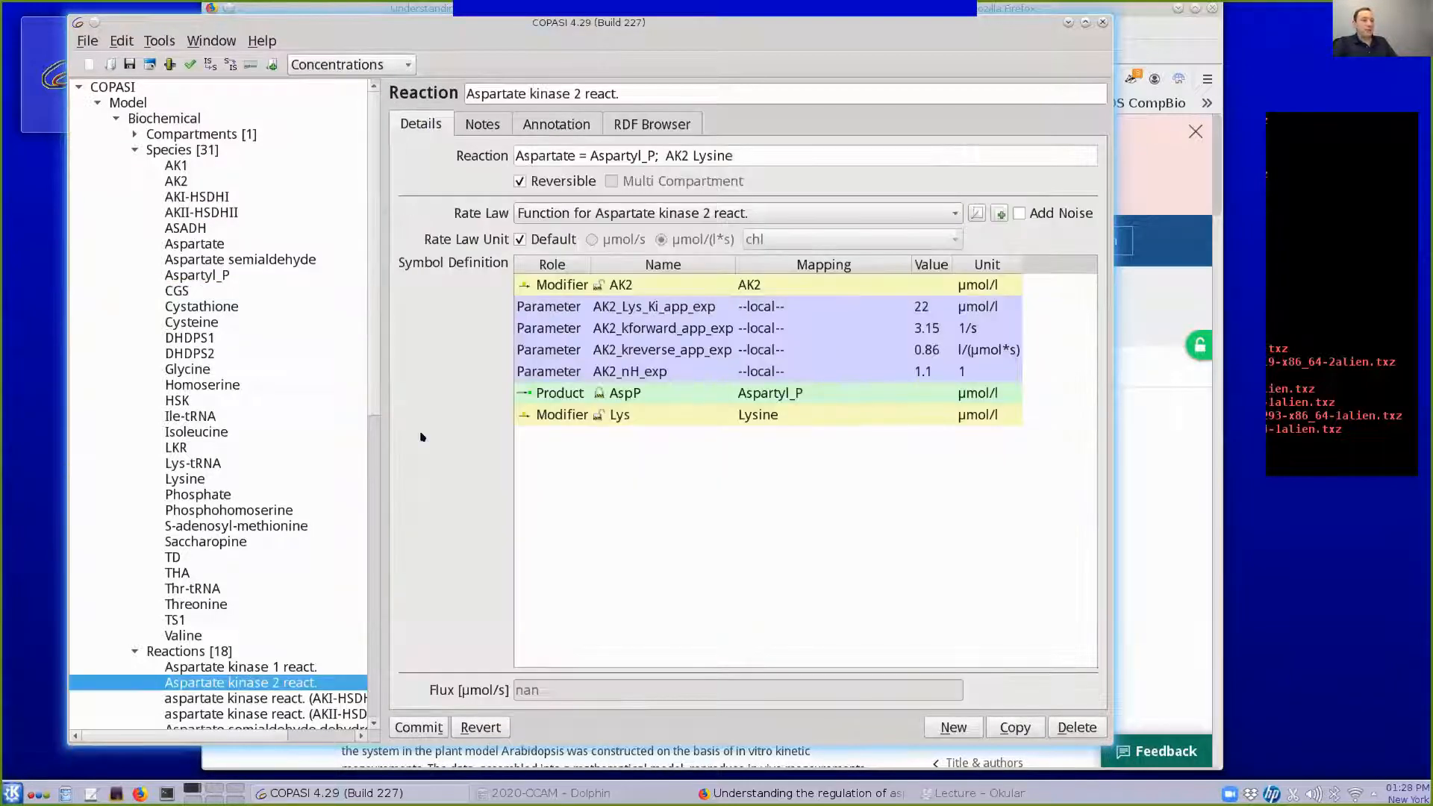
left_click(184, 228)
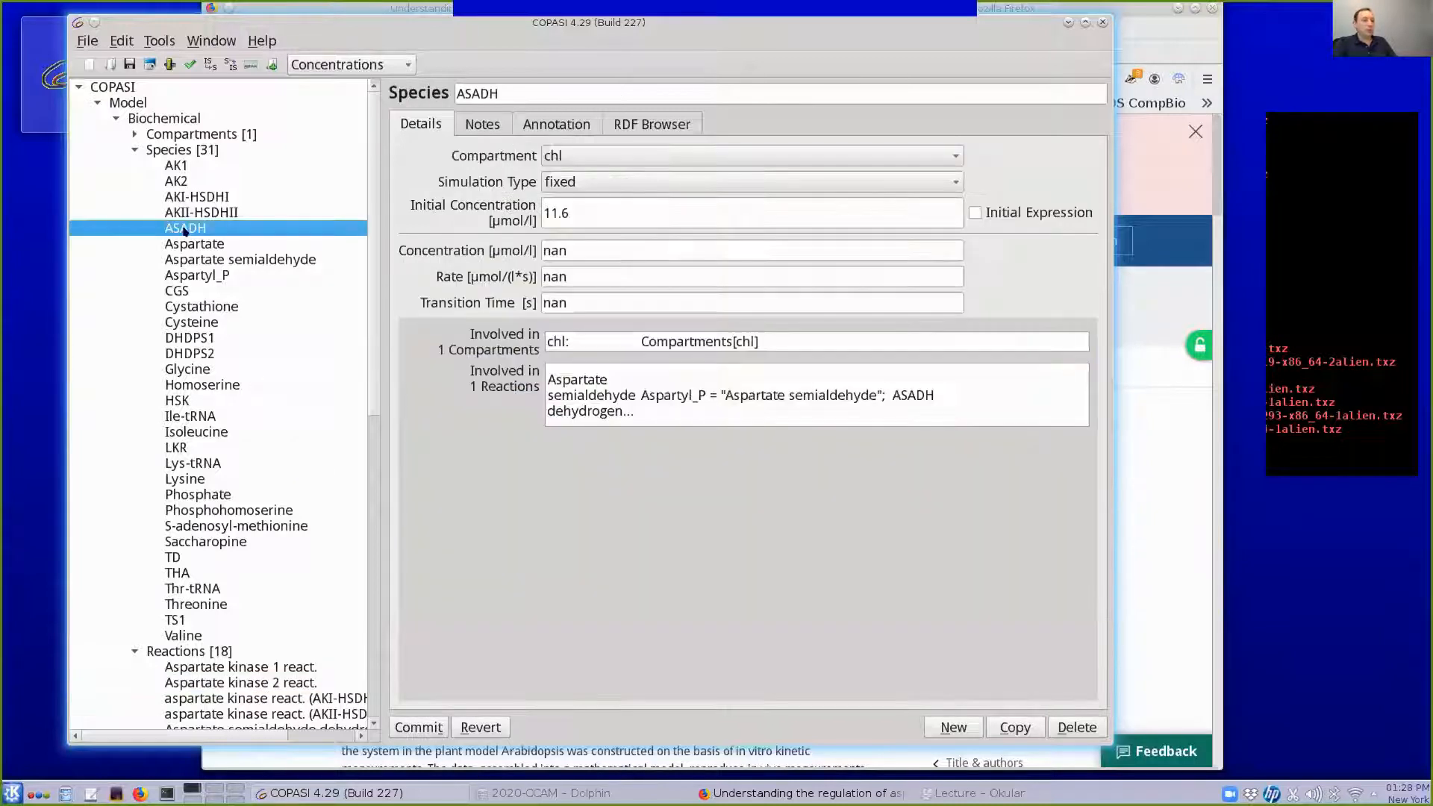
left_click(483, 122)
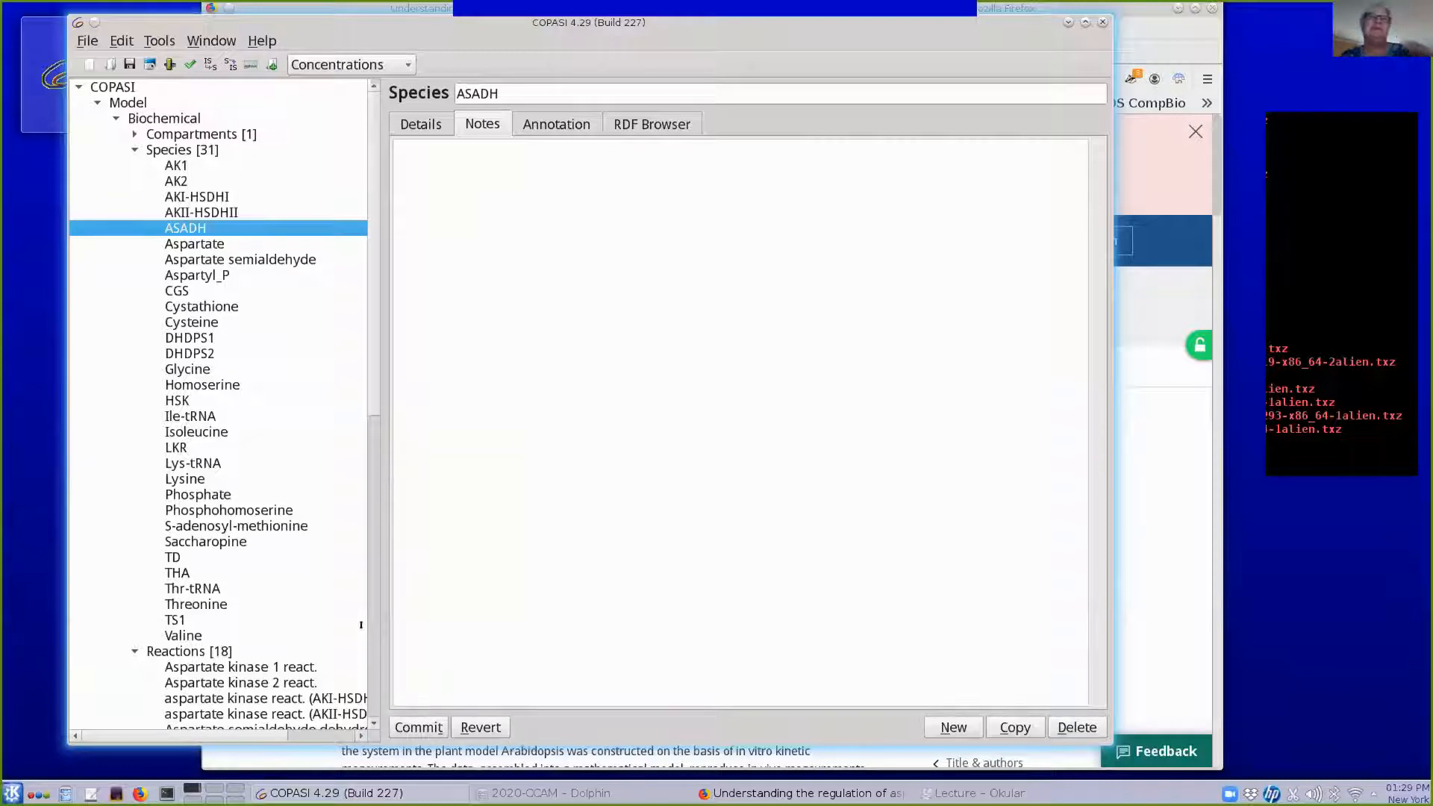
left_click(415, 118)
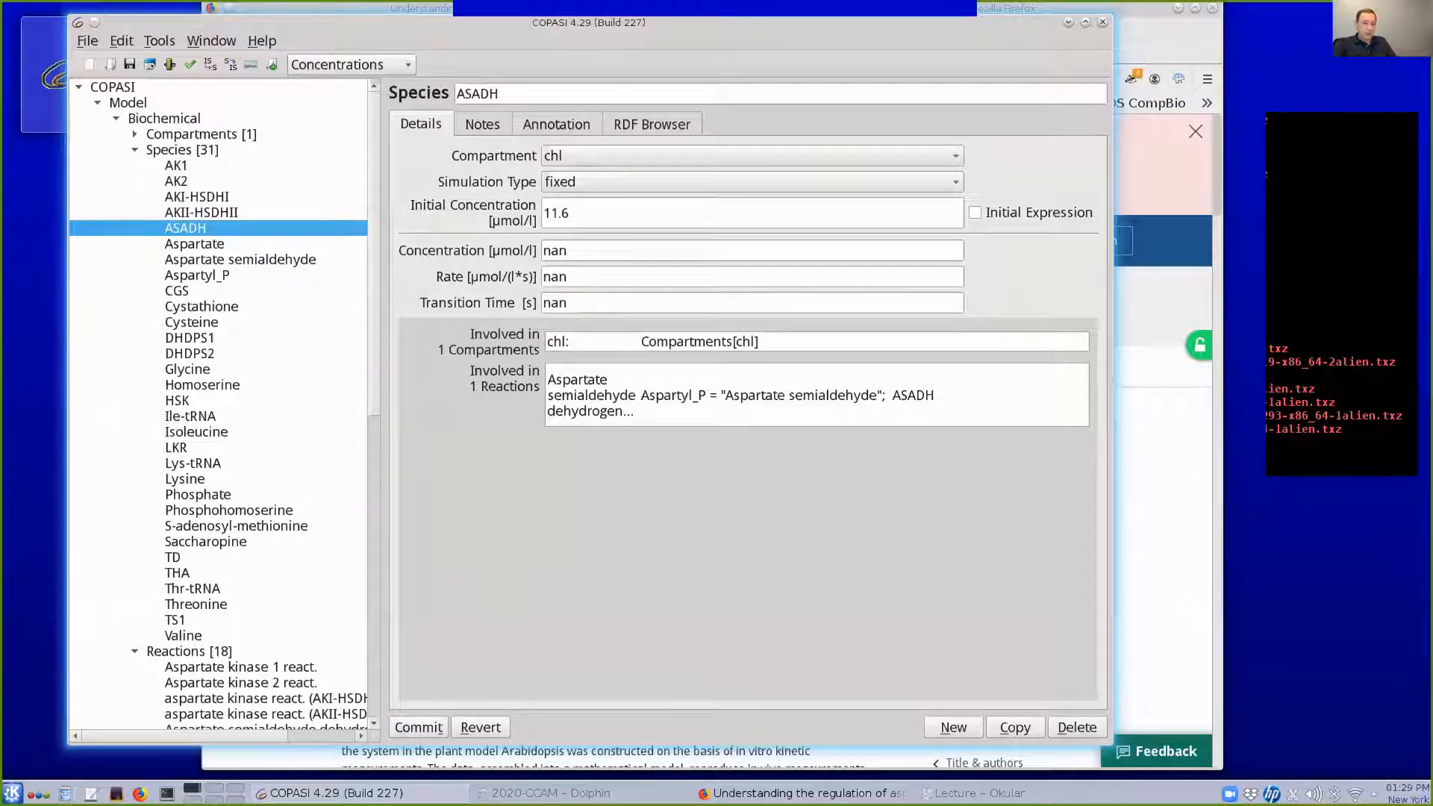
Switch to the Dolphin file manager, expand the Models folder and open the paper Curien2009.pdf
left_click(550, 793)
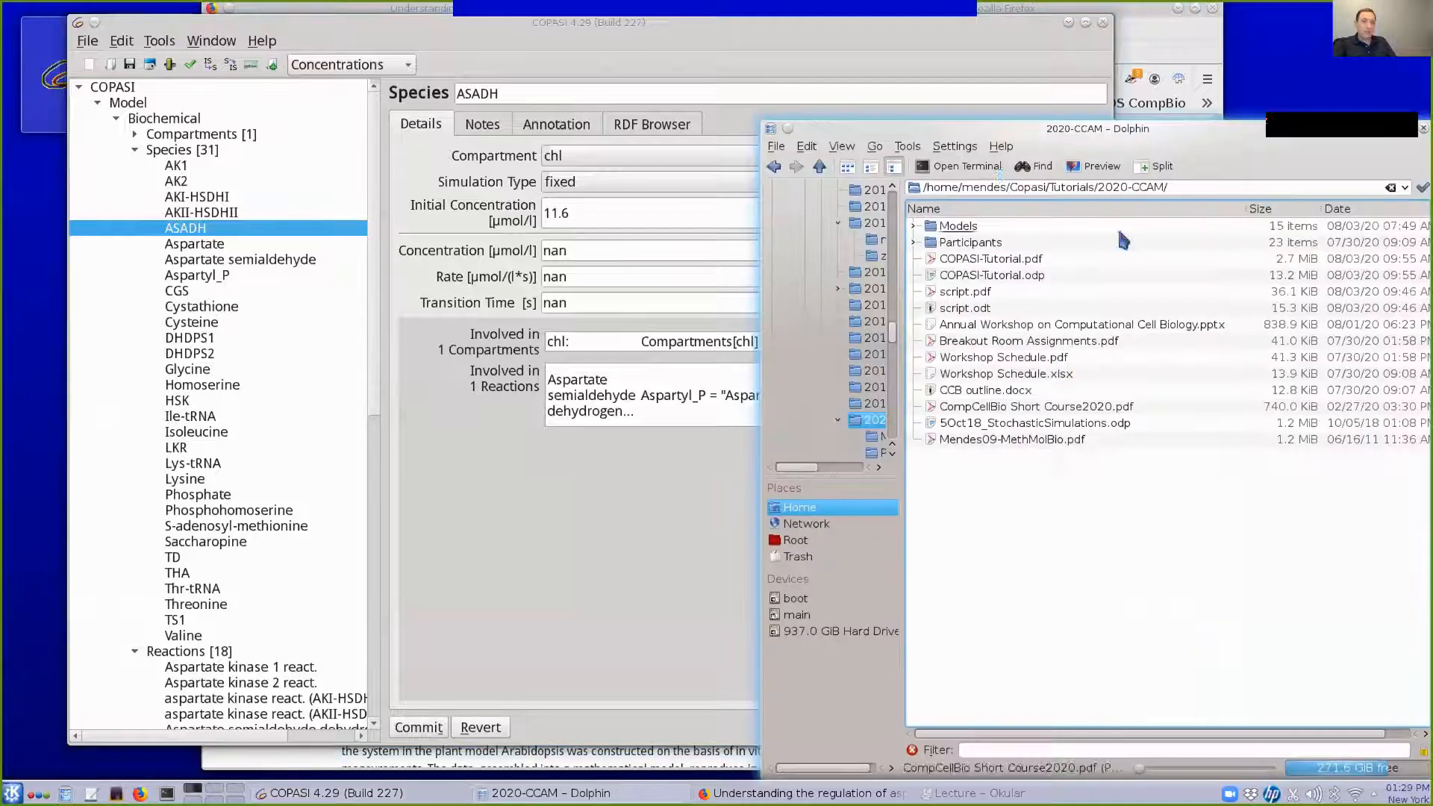
left_click(912, 225)
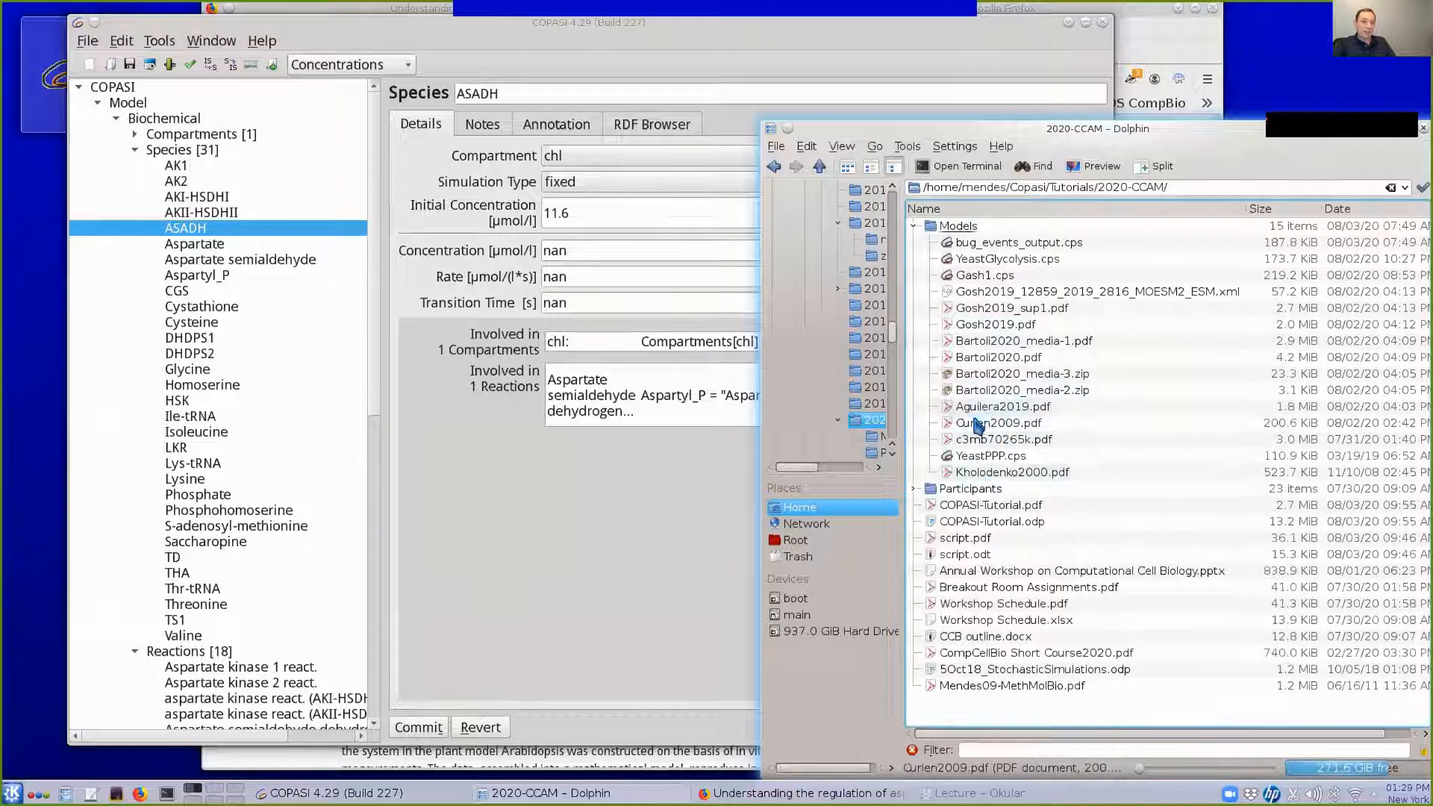
double_click(996, 422)
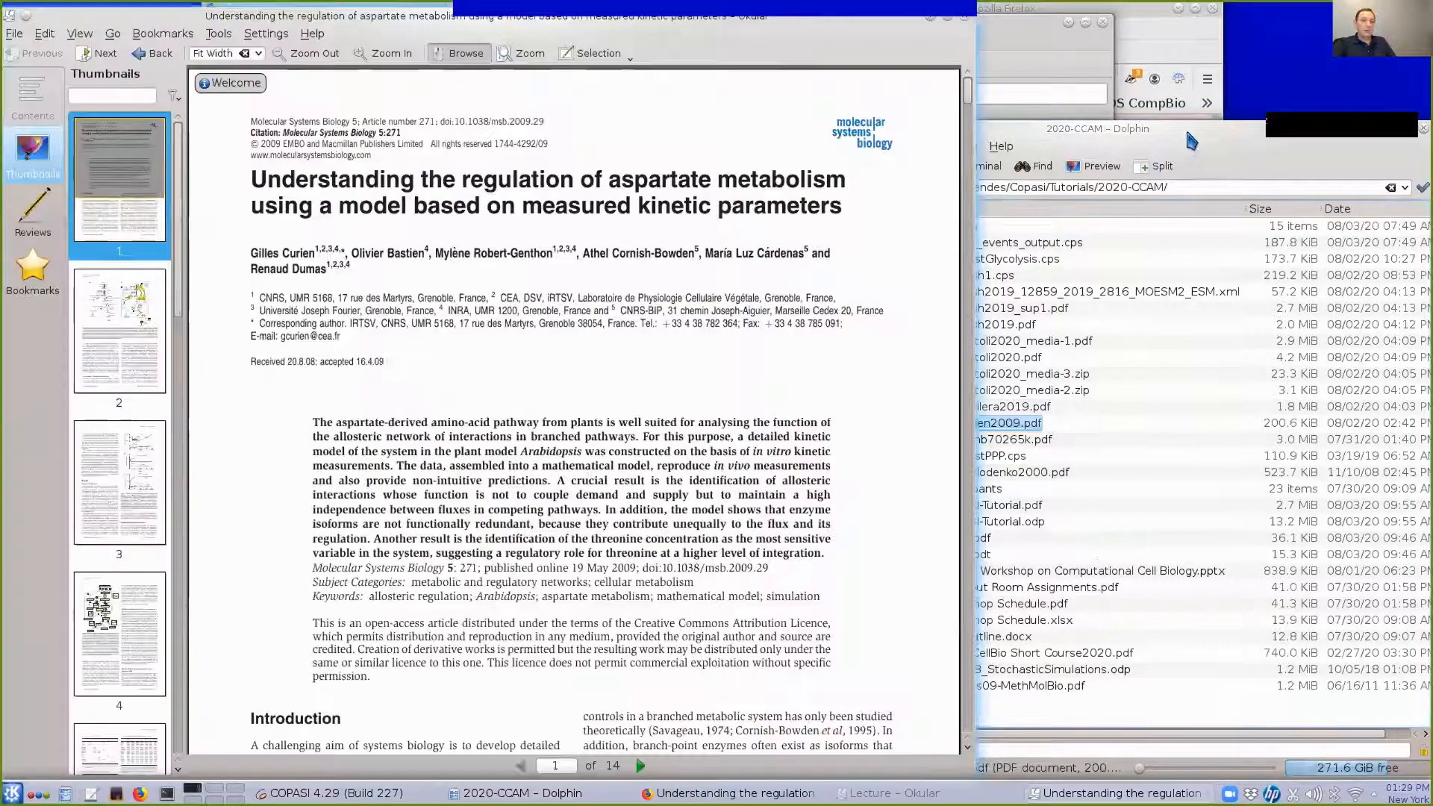
Move the Dolphin file manager window over the paper and minimize it
left_click(1191, 127)
left_click_drag(1191, 127, 916, 126)
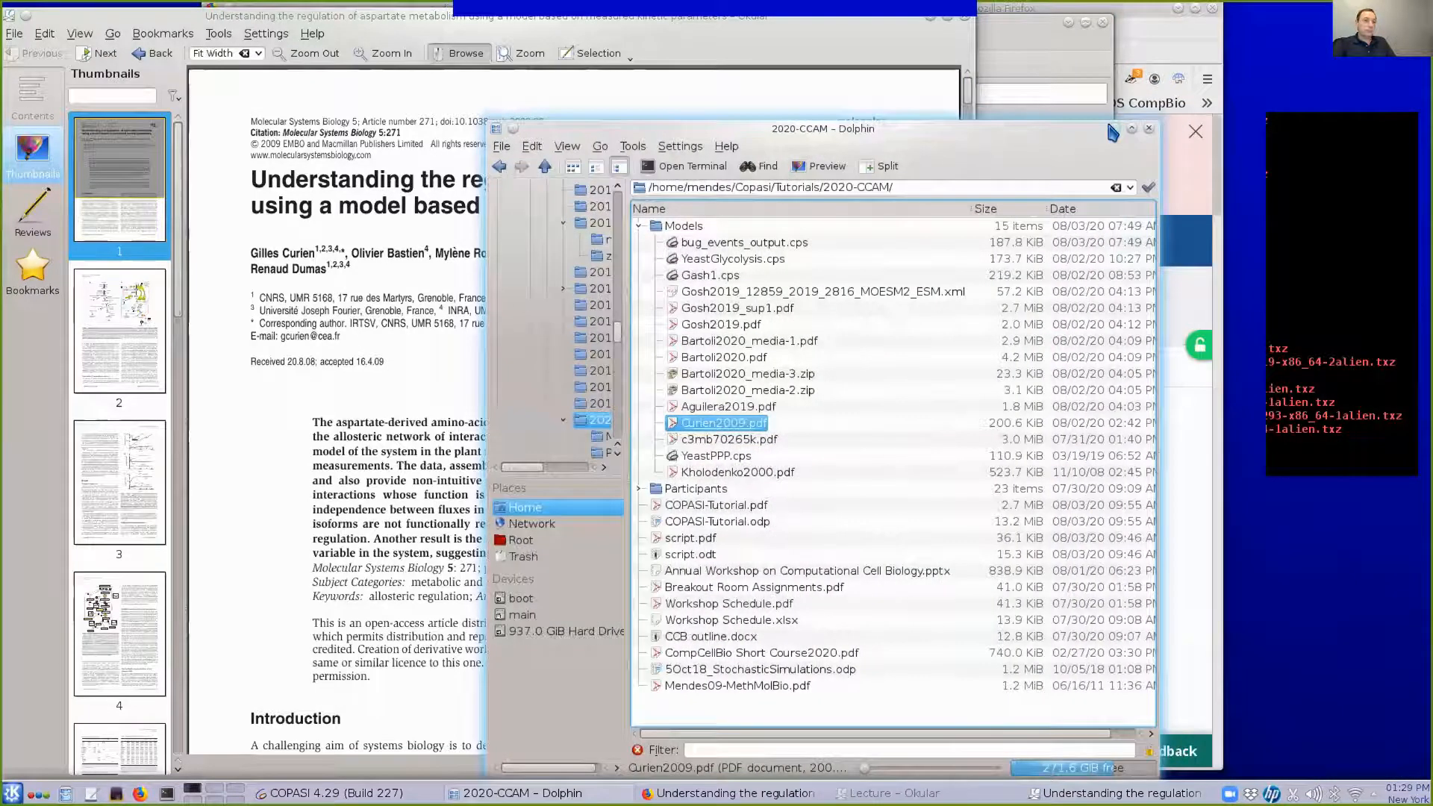
left_click(1114, 130)
Examine the pathway and regulation diagrams of Figure 1 on page 2 of the Curien paper
scroll(560, 282, "down", 10)
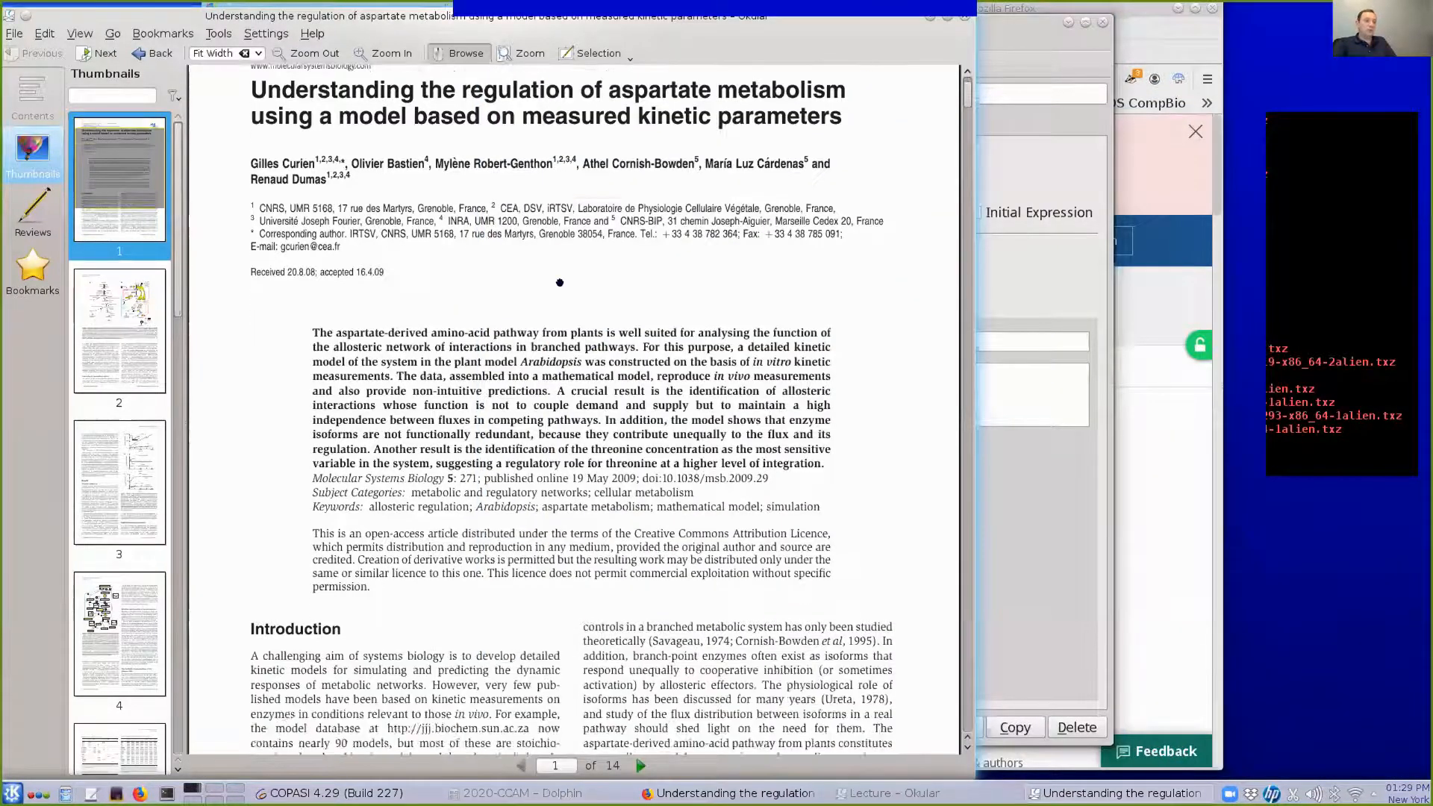
scroll(558, 282, "down", 8)
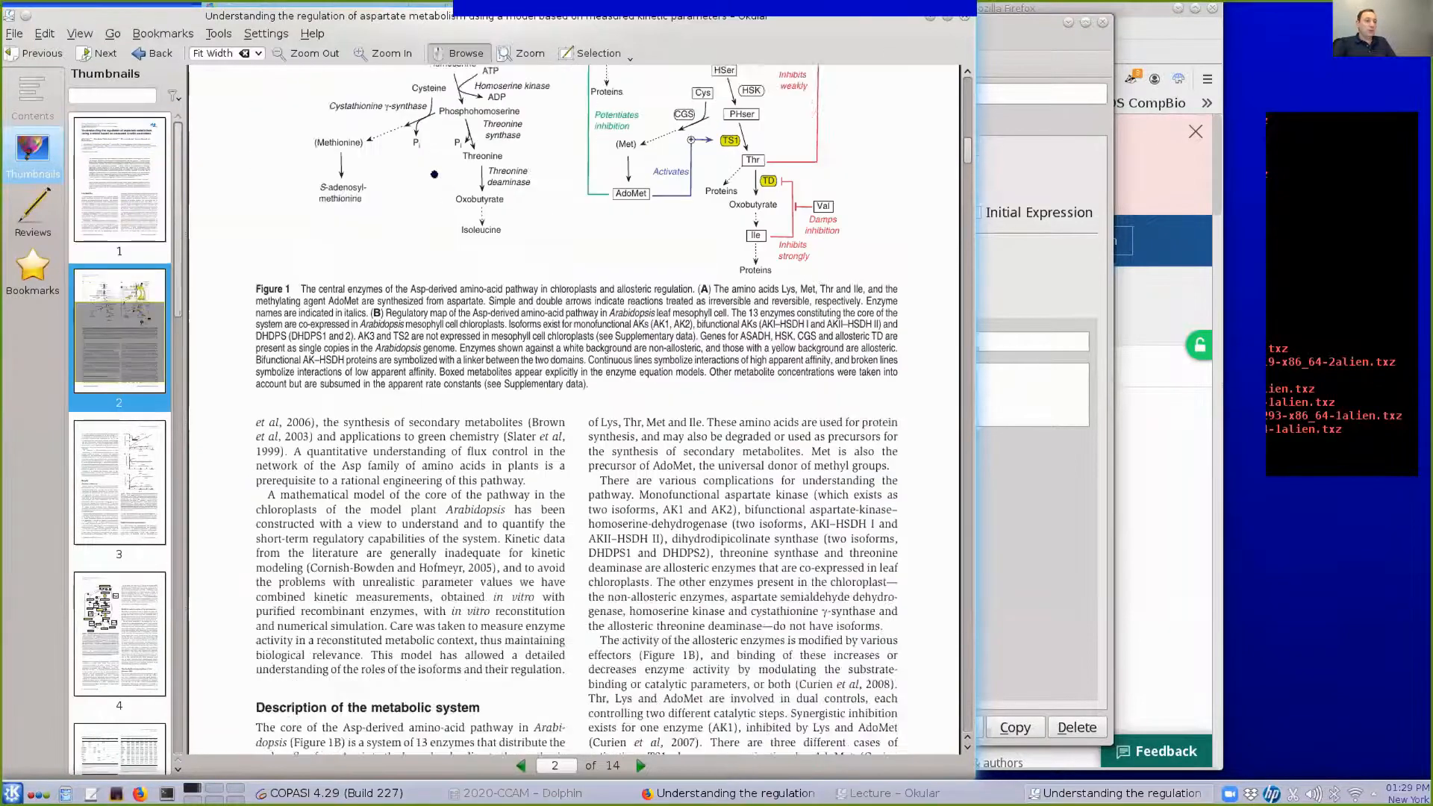
scroll(470, 377, "up", 3)
scroll(474, 403, "up", 1)
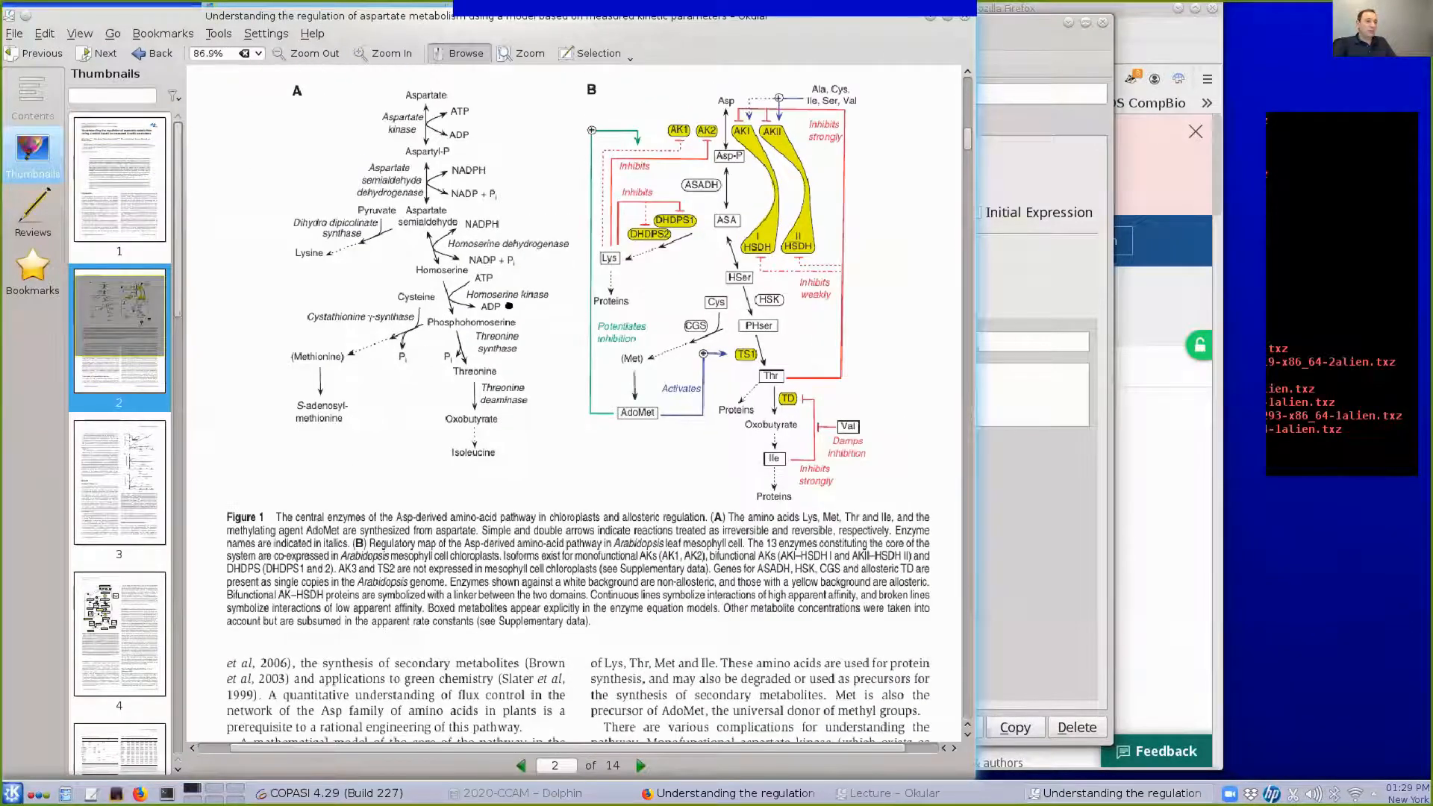
scroll(508, 306, "up", 4)
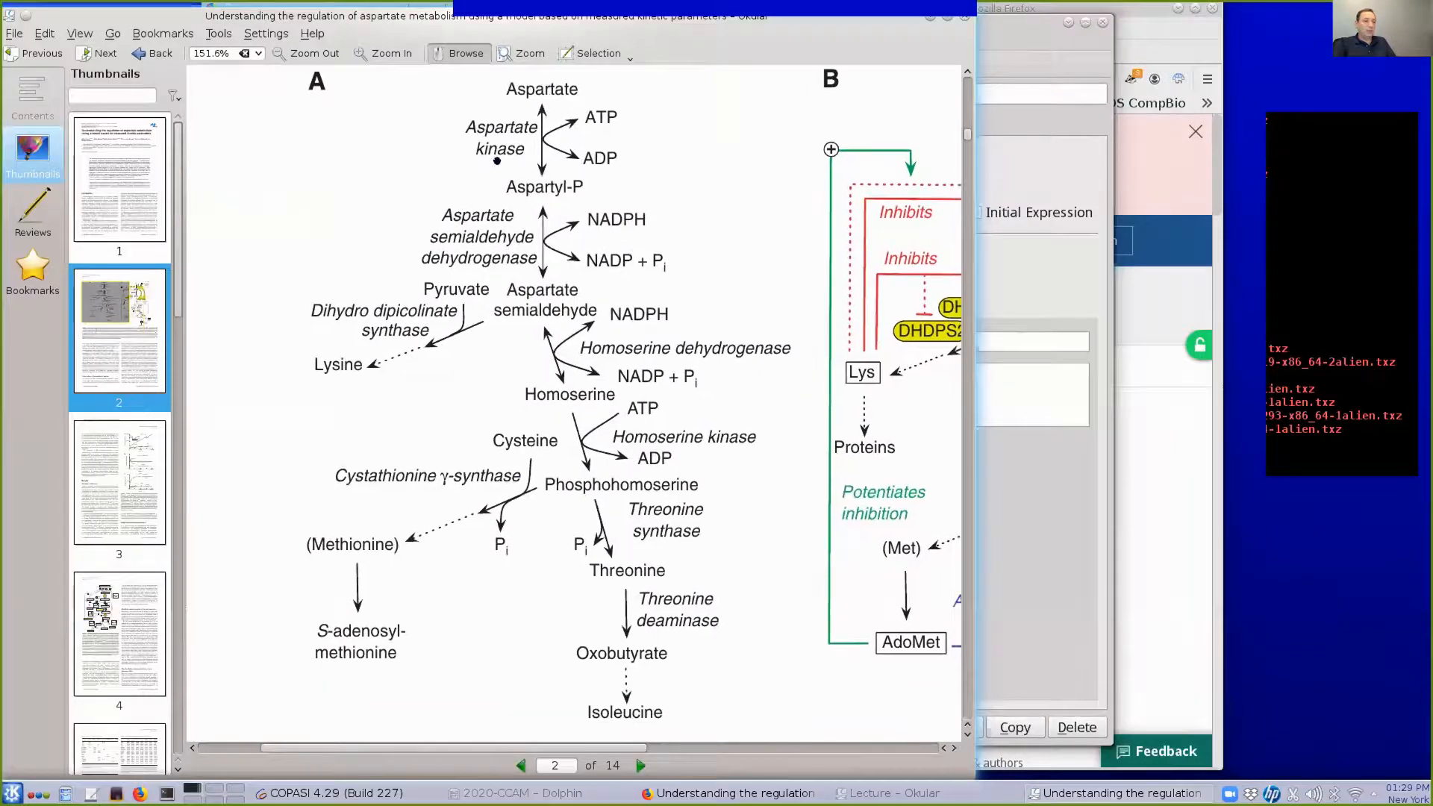
scroll(497, 160, "down", 5)
scroll(618, 281, "up", 2)
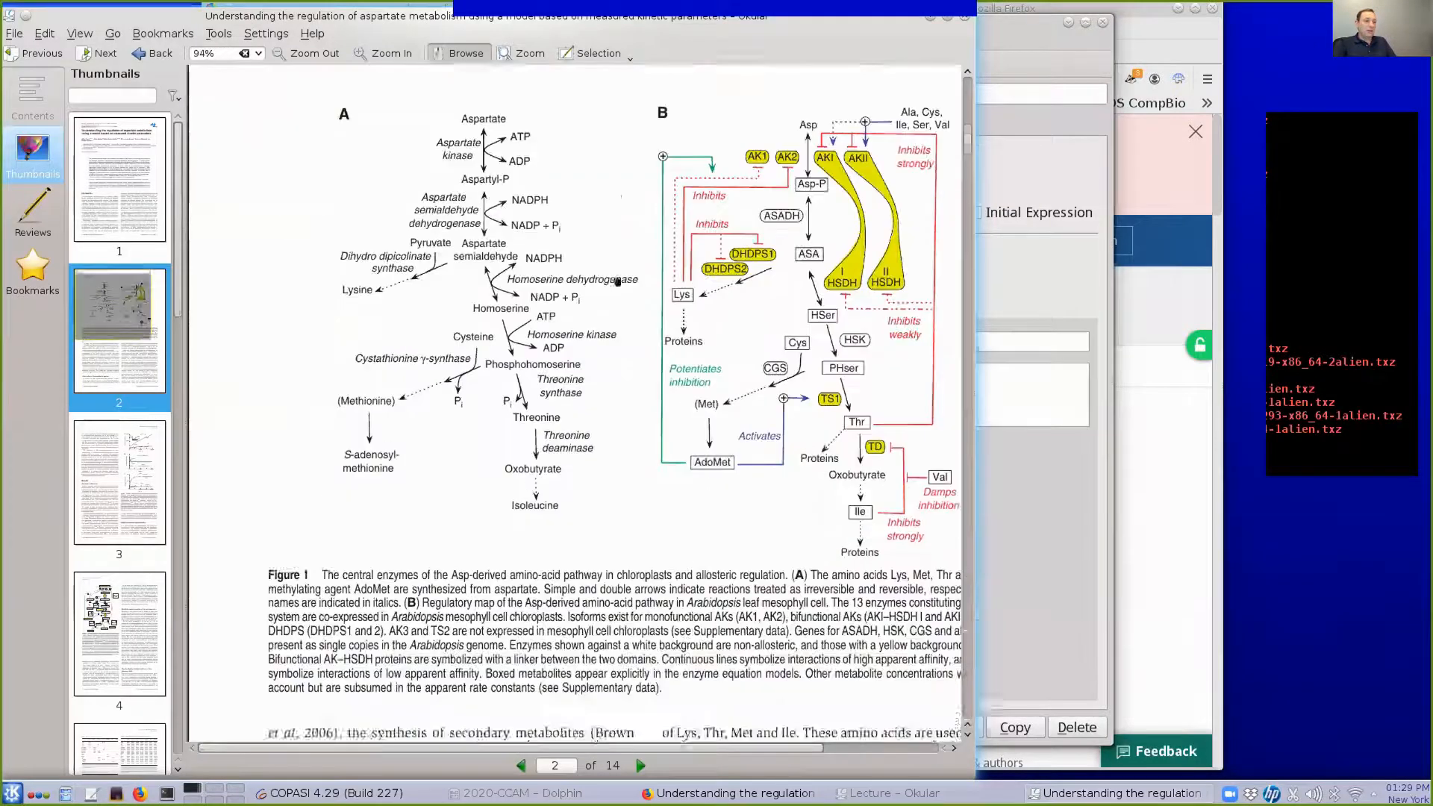
Look through the paper's Figure 3 reference steady state on page 4 and the Figure 5 plots on page 7
scroll(618, 281, "down", 10)
scroll(618, 282, "down", 10)
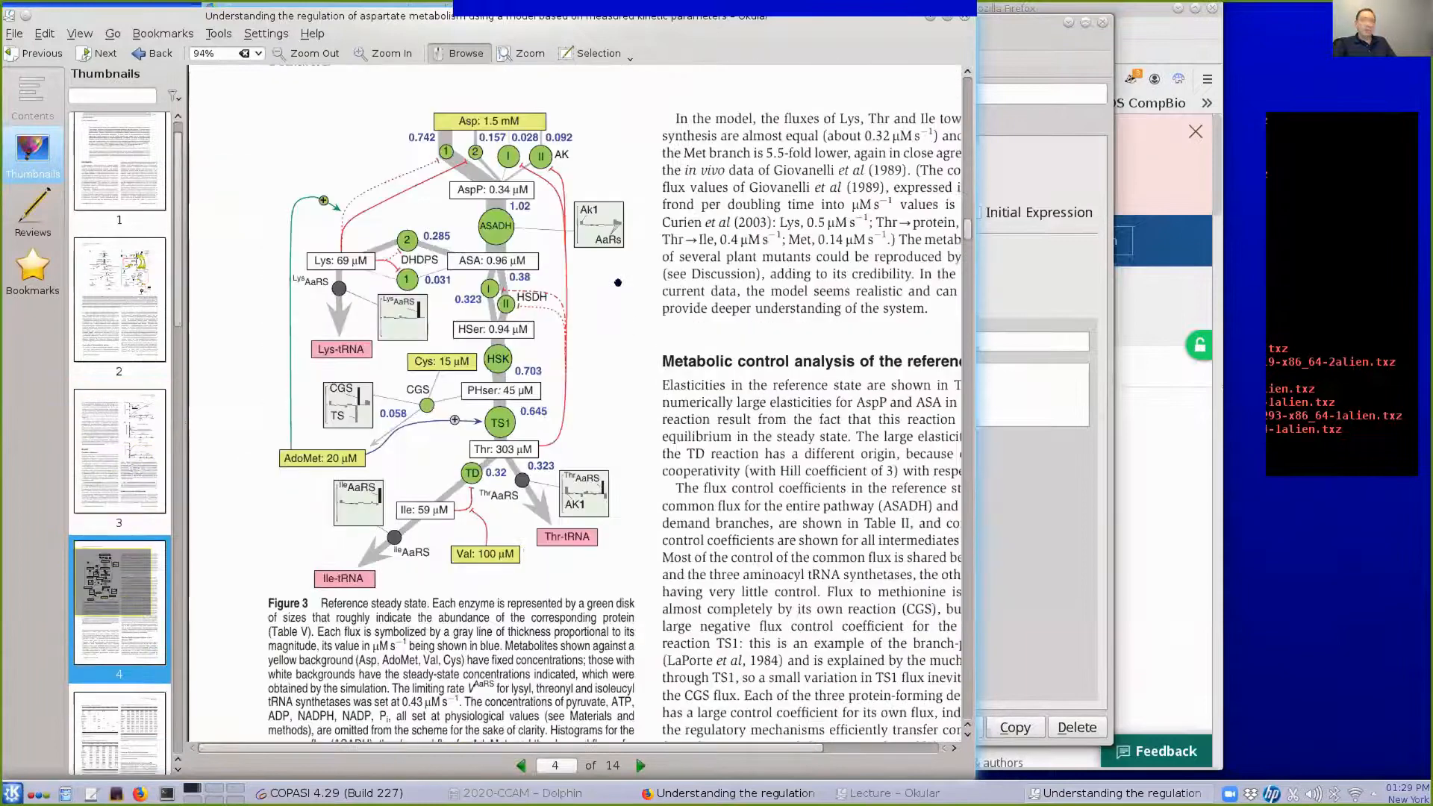
scroll(618, 282, "down", 10)
scroll(618, 282, "down", 10)
scroll(618, 282, "down", 10)
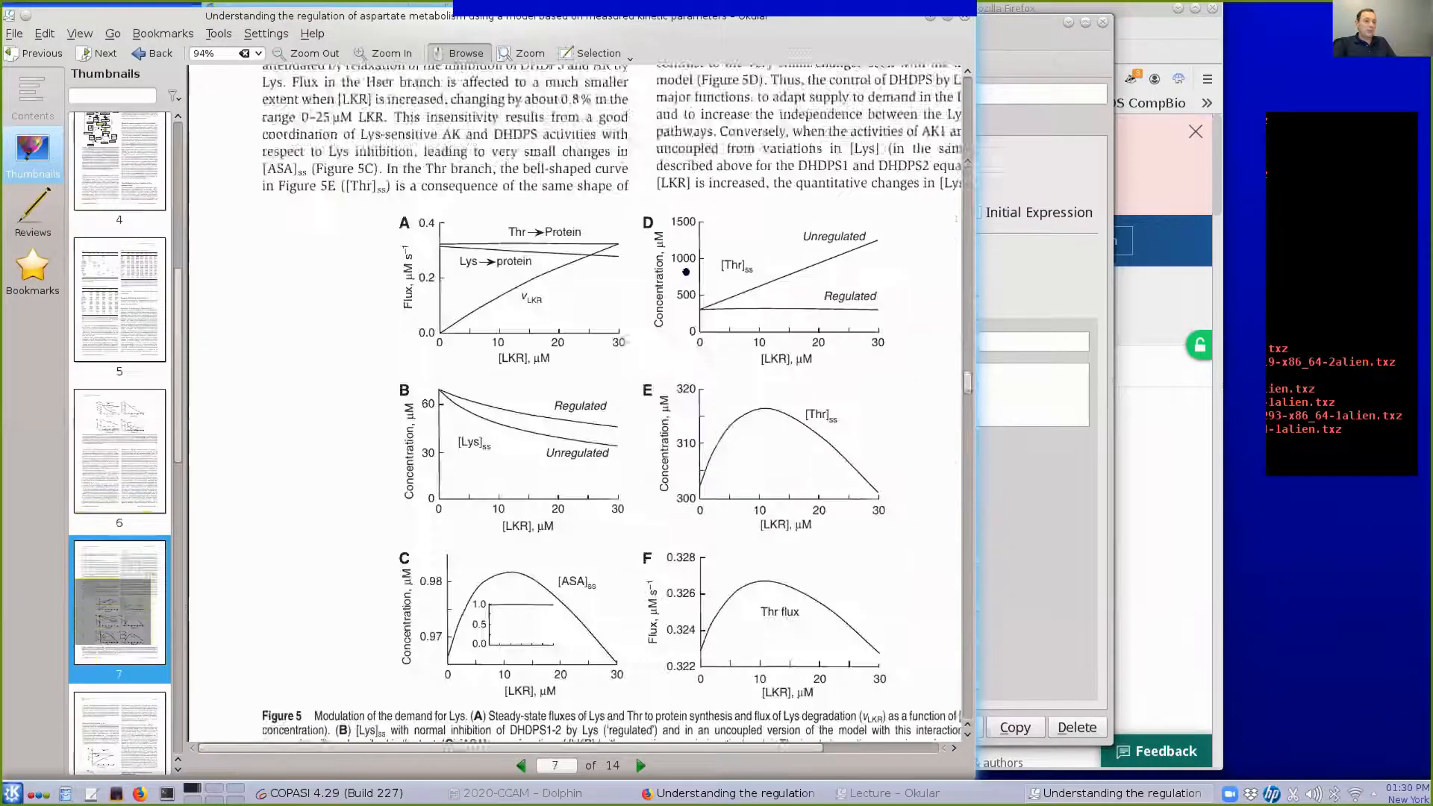
scroll(685, 271, "down", 1)
scroll(685, 272, "right", 2)
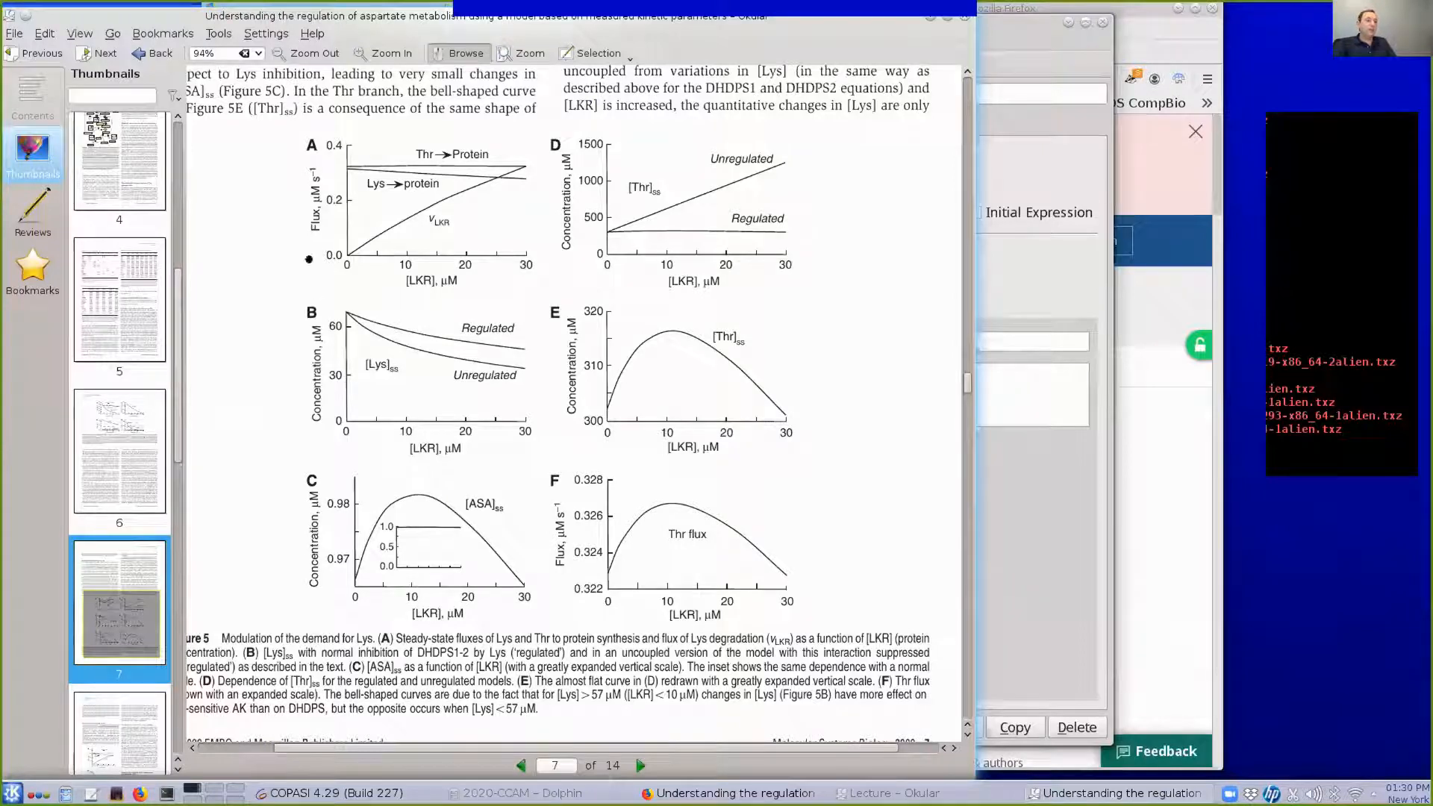
Move the Okular window with the paper aside and switch back to COPASI
left_click_drag(310, 183, 340, 176)
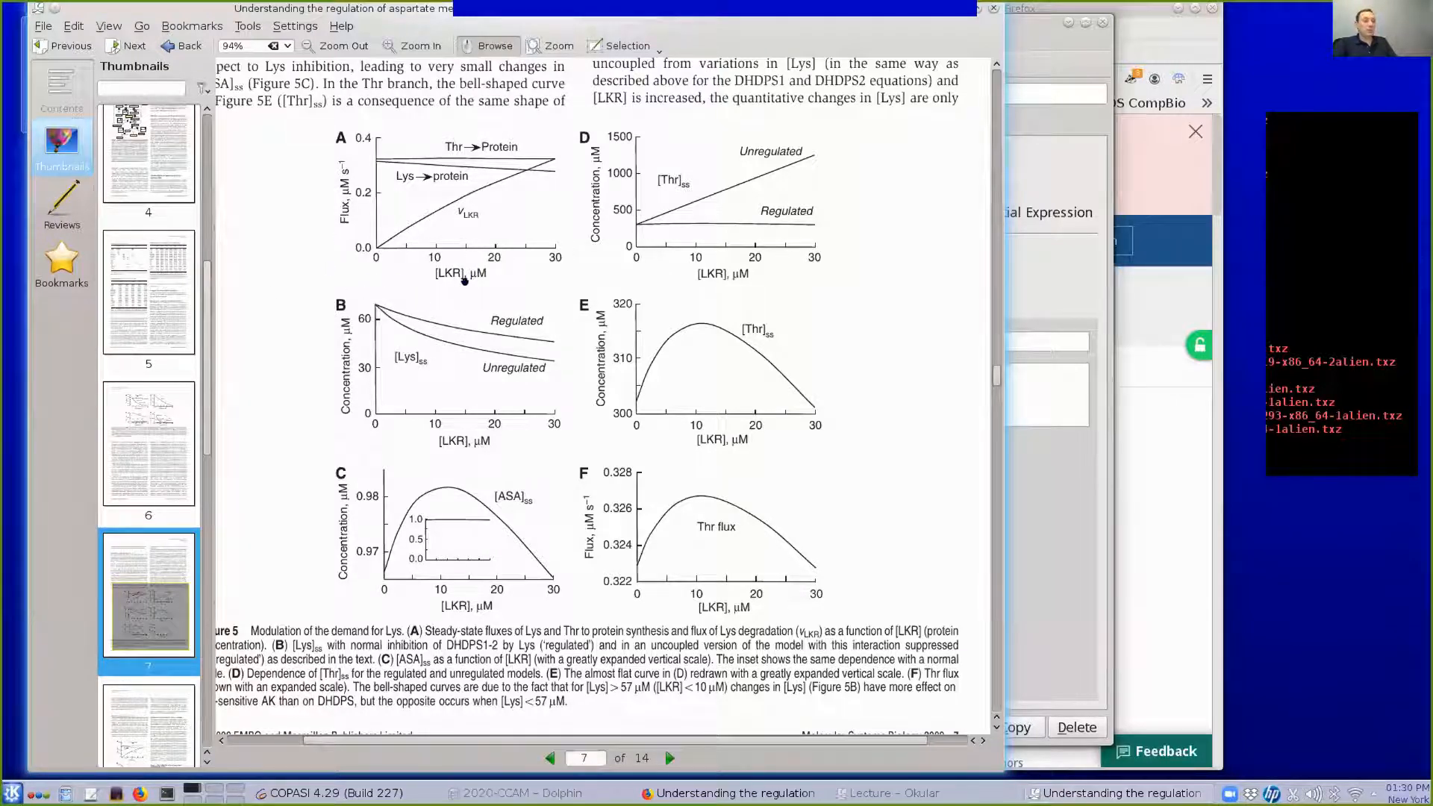
left_click_drag(285, 8, 635, 8)
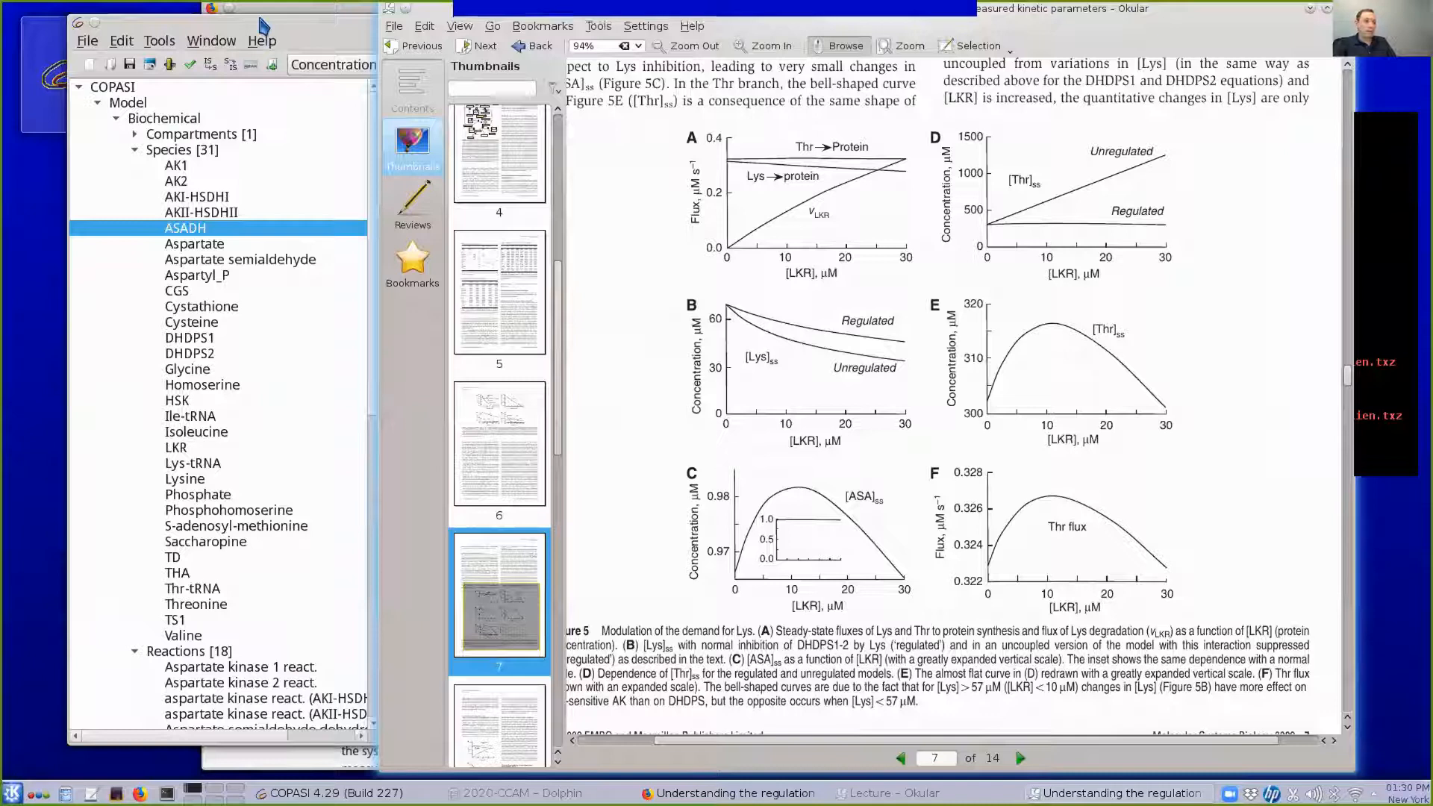
left_click(302, 27)
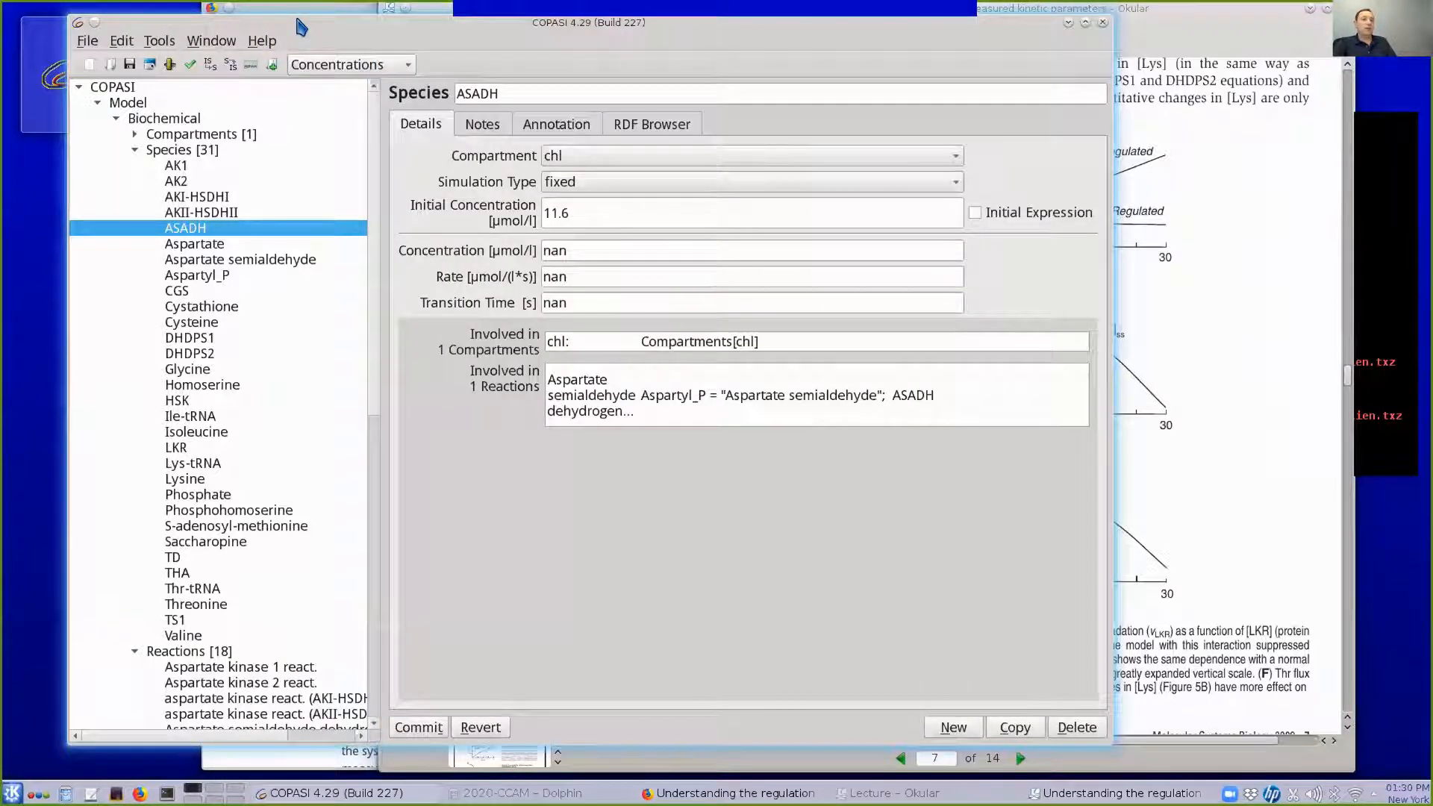
Collapse the Species and Reactions lists in the model tree, keeping the Model branch expanded
left_click(134, 150)
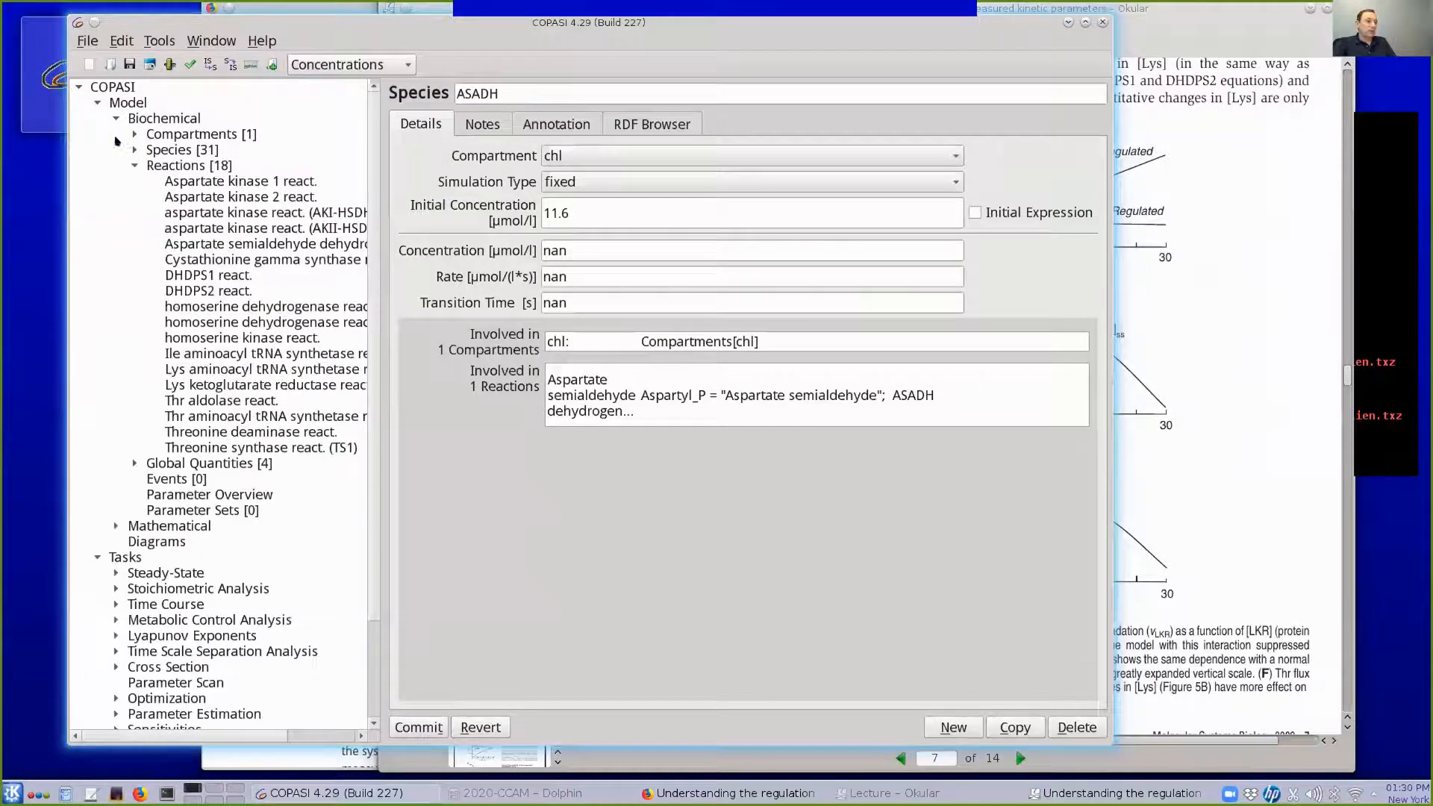
left_click(134, 166)
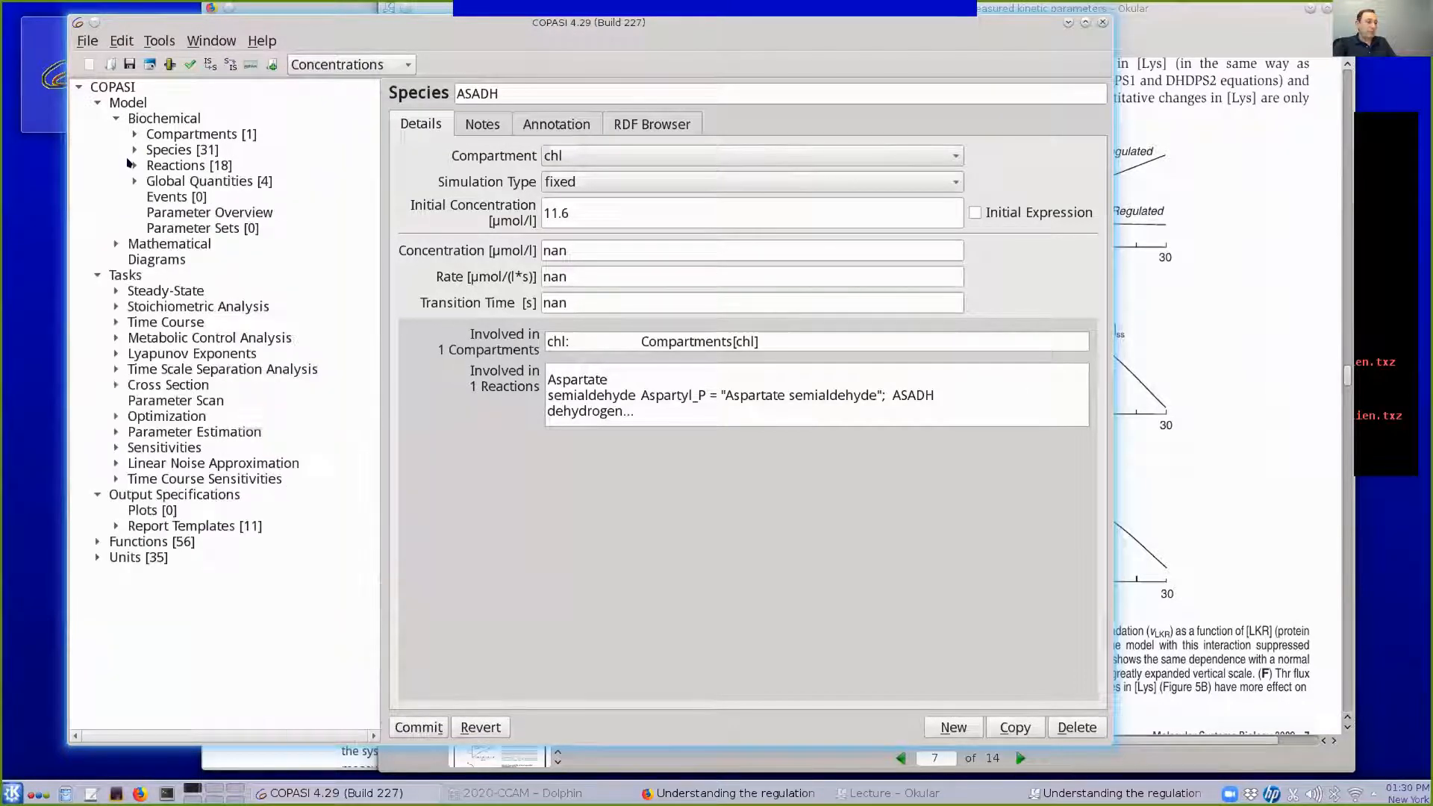
left_click(97, 103)
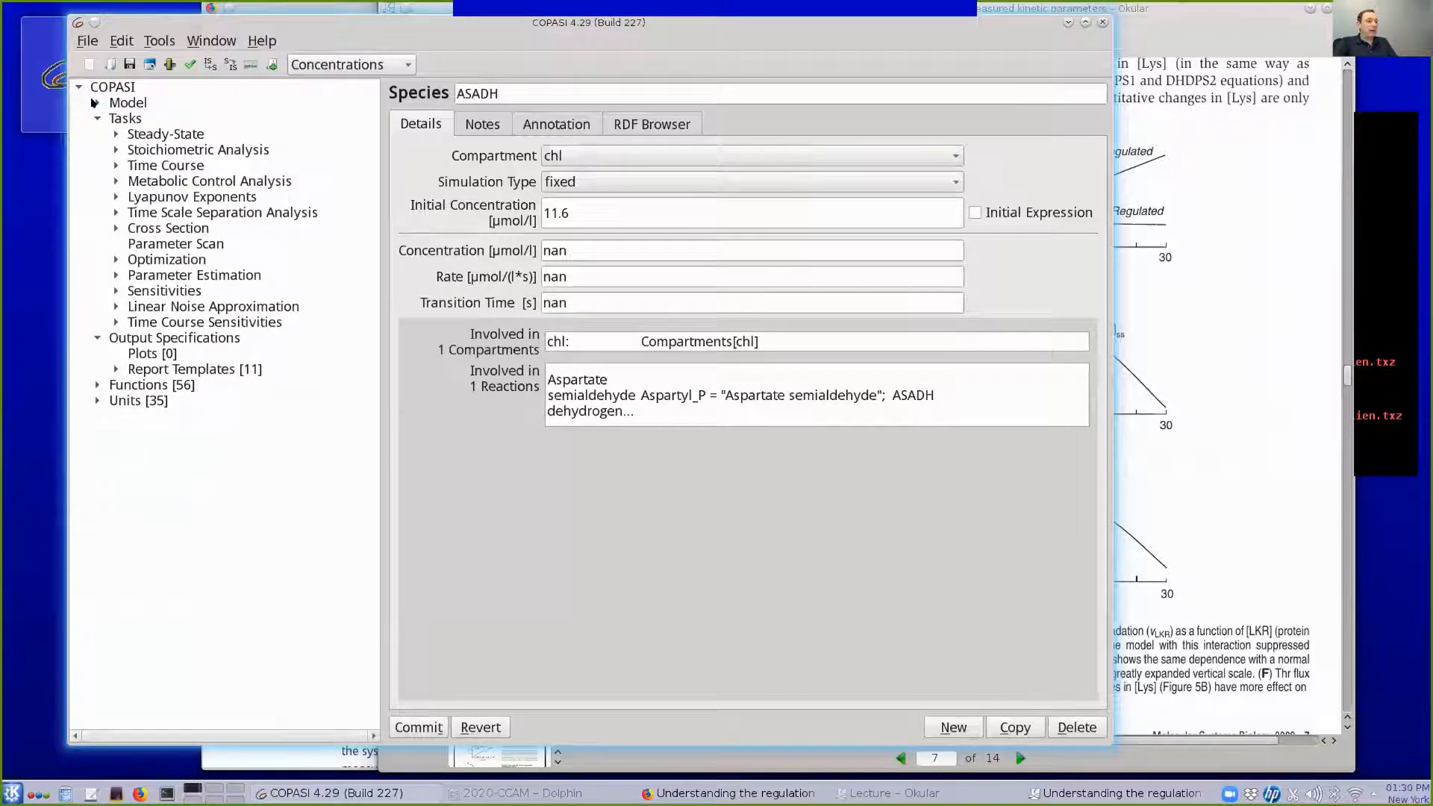
left_click(95, 103)
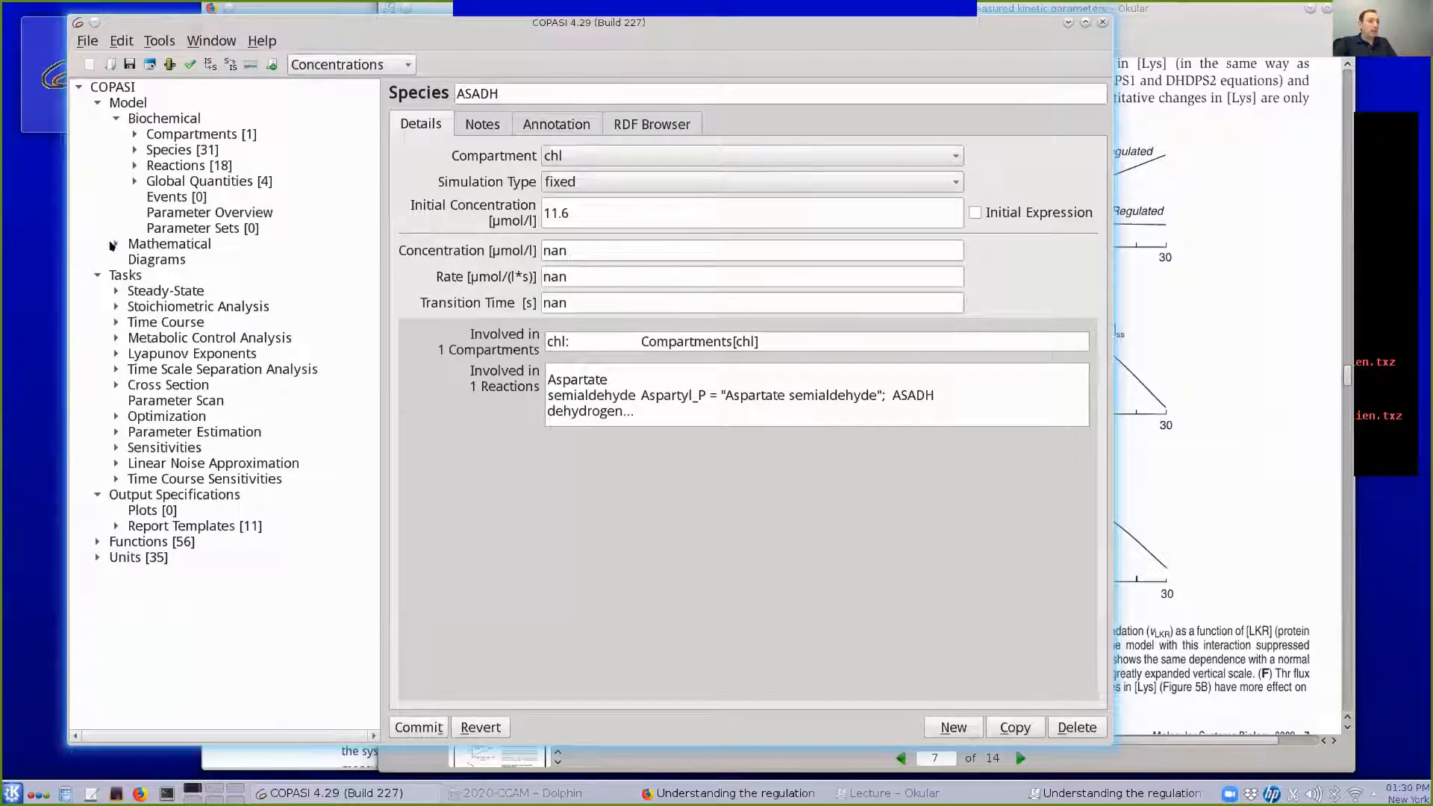
Expand the Mathematical branch and look through the model's differential equations to the end
left_click(115, 244)
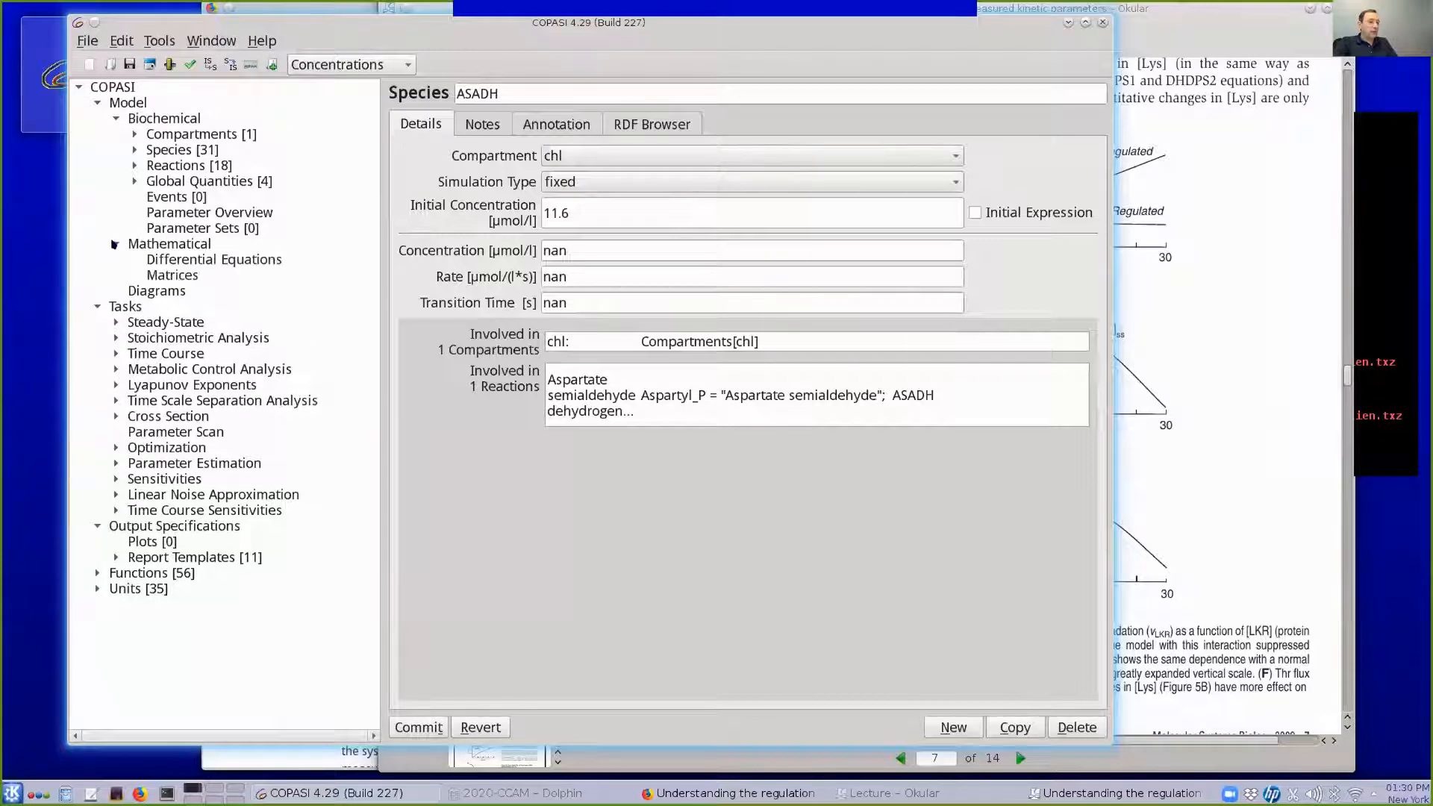
left_click(173, 259)
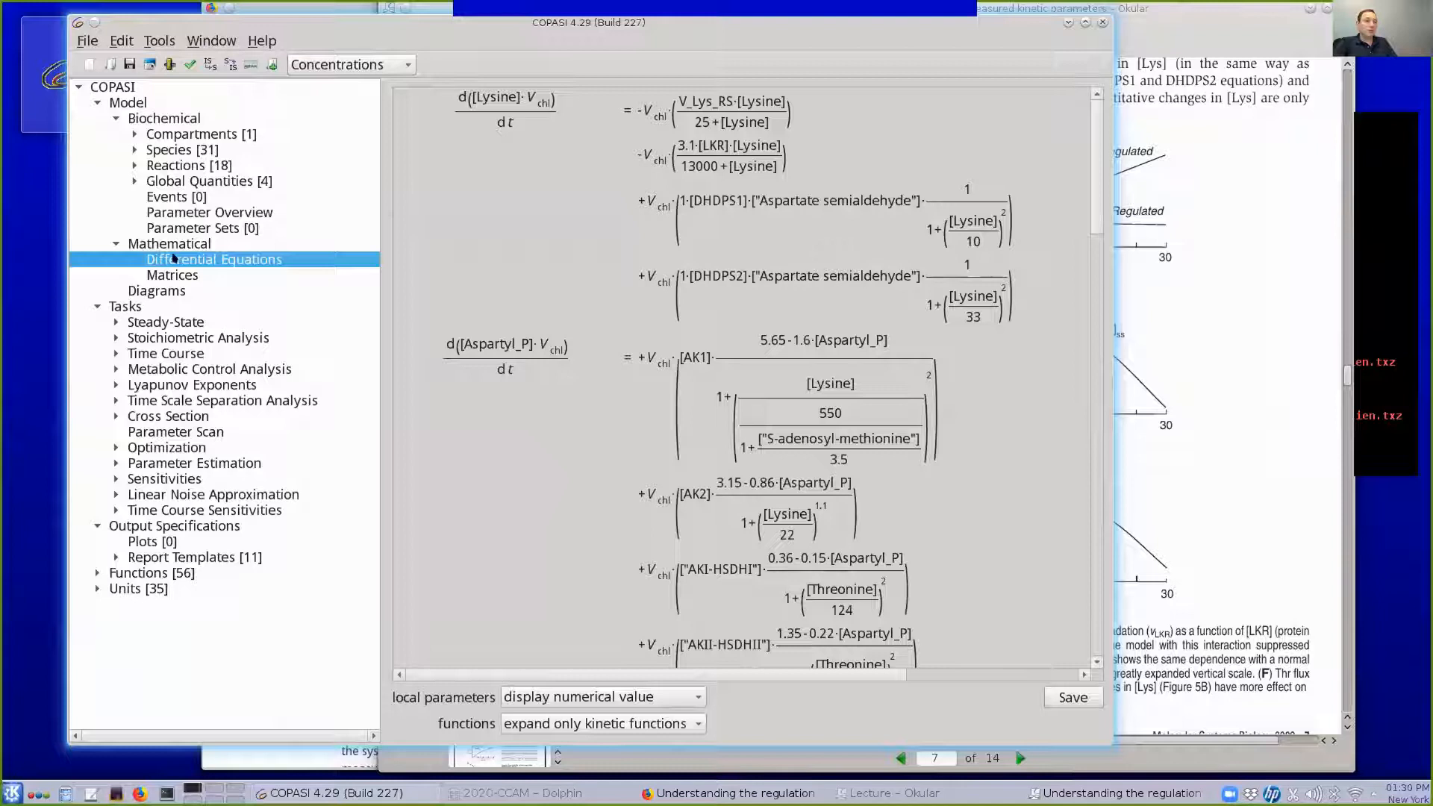
scroll(843, 194, "down", 15)
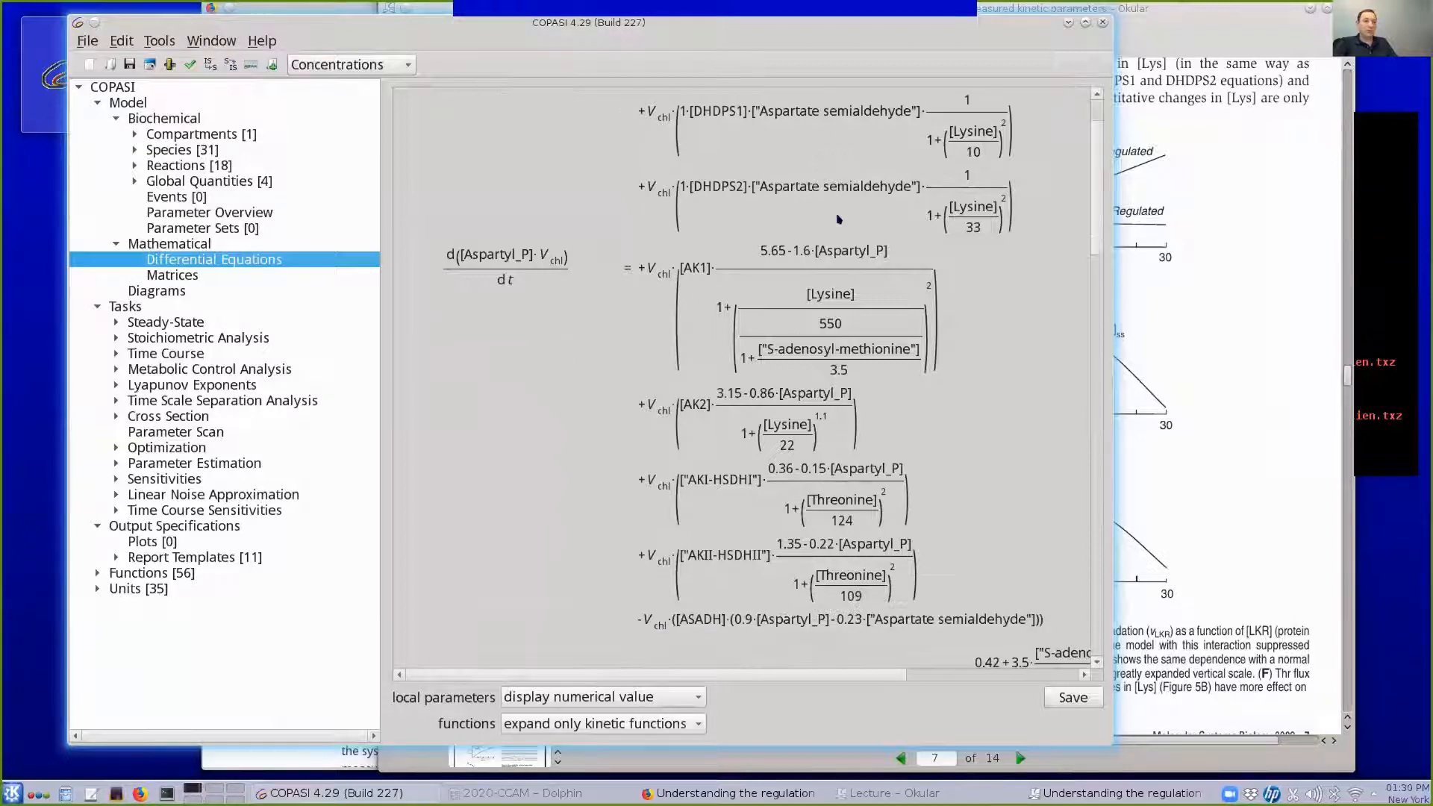
scroll(840, 218, "down", 20)
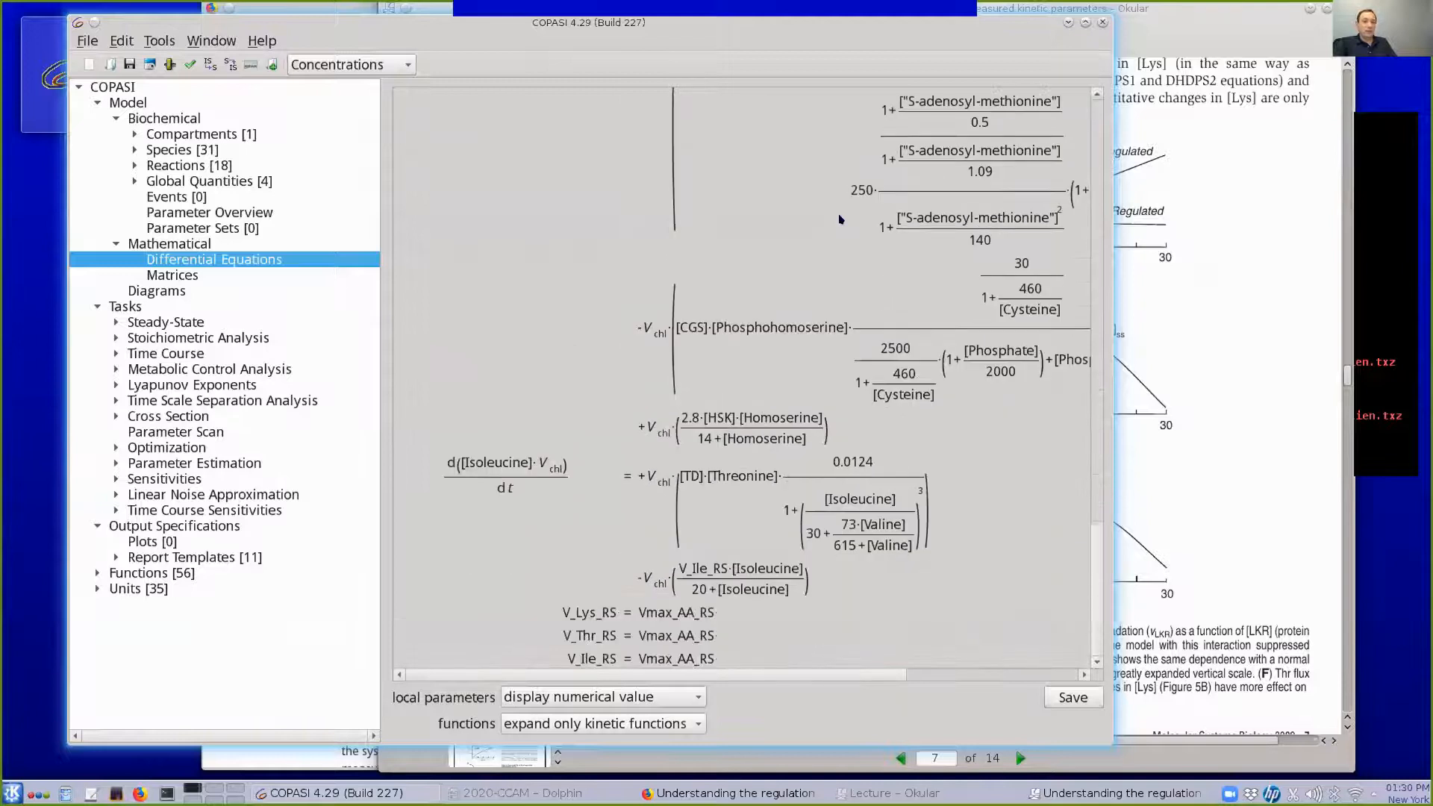
Set the local parameters in the differential equations to display name and go back to the first equation
left_click(595, 699)
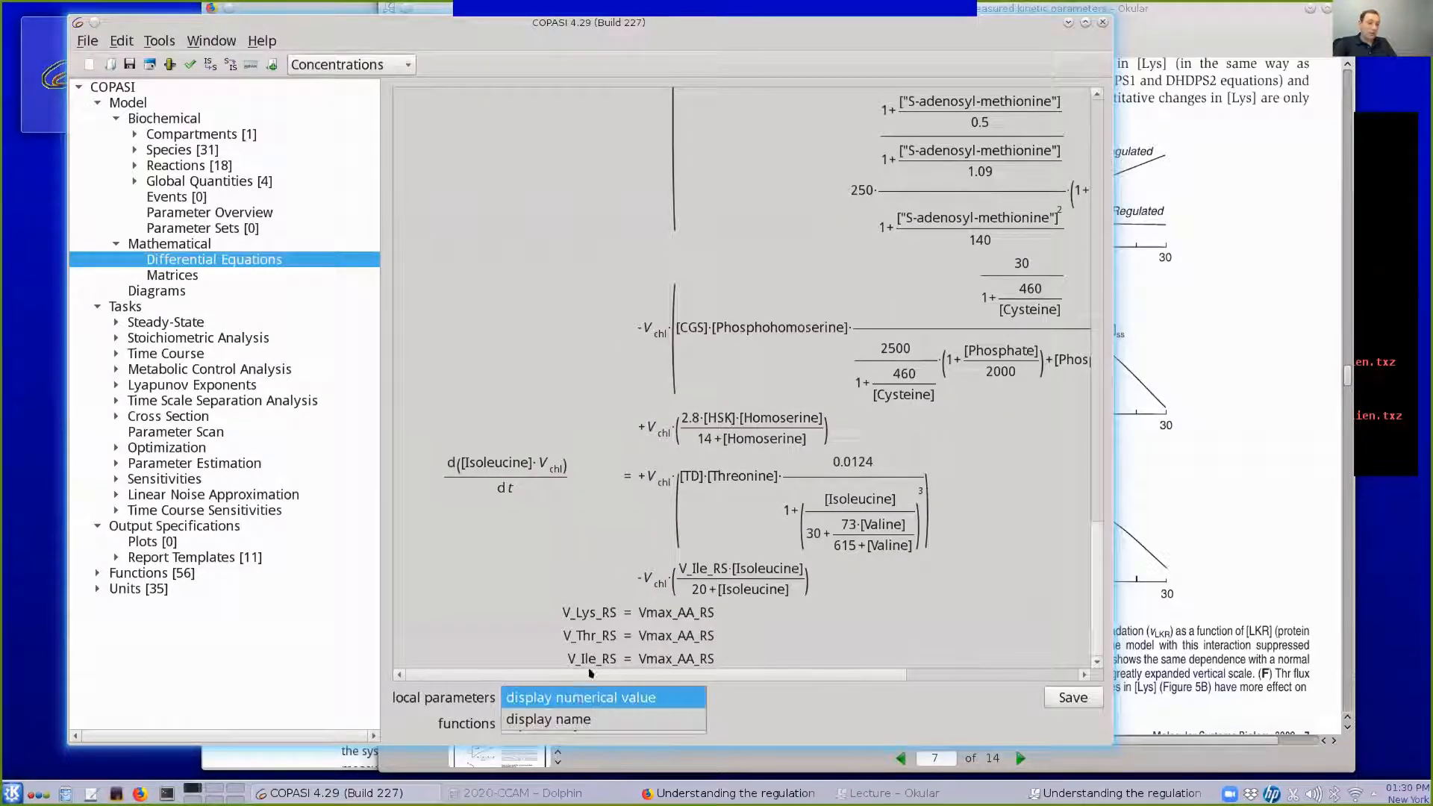
left_click(567, 719)
scroll(677, 433, "up", 10)
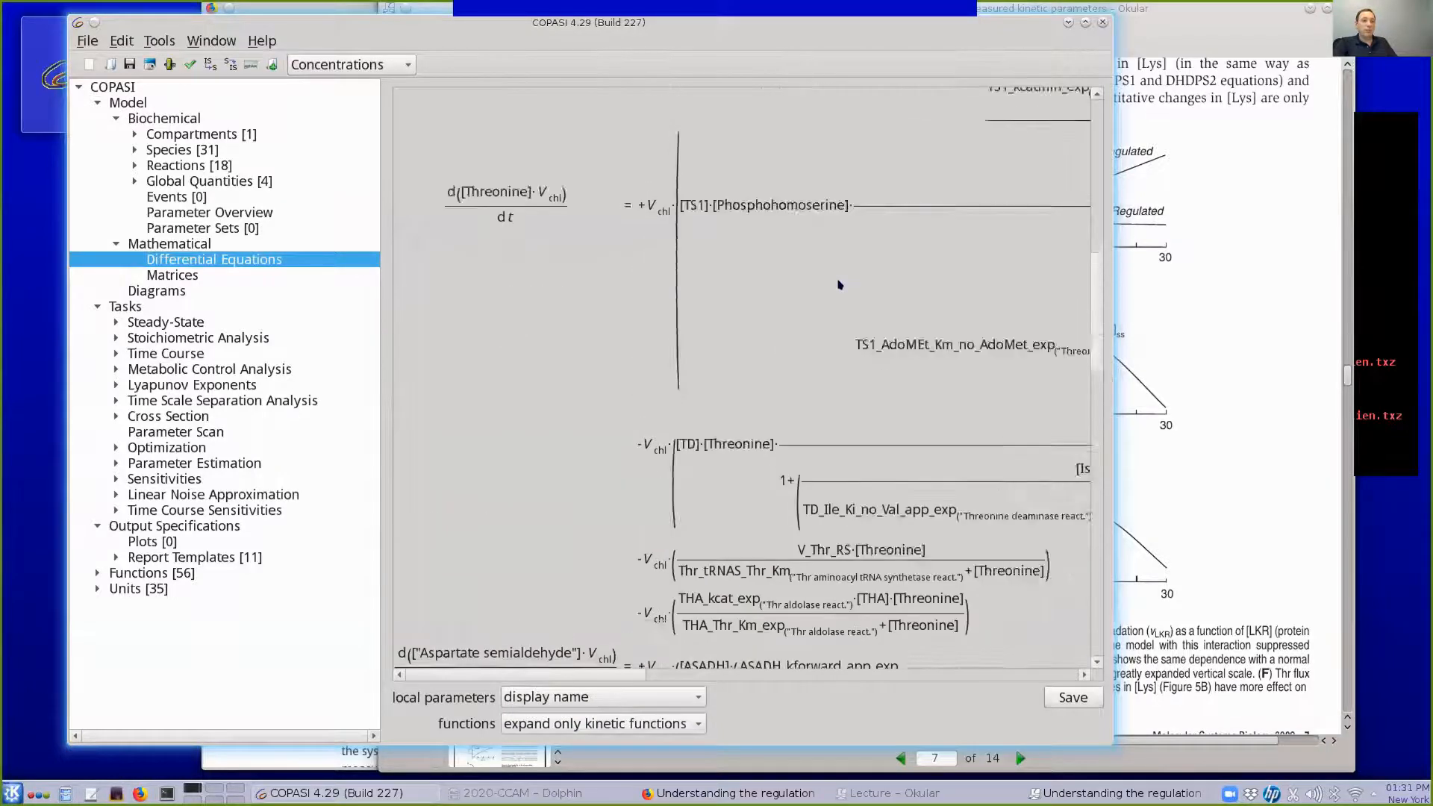
scroll(839, 285, "up", 5)
left_click_drag(597, 673, 485, 737)
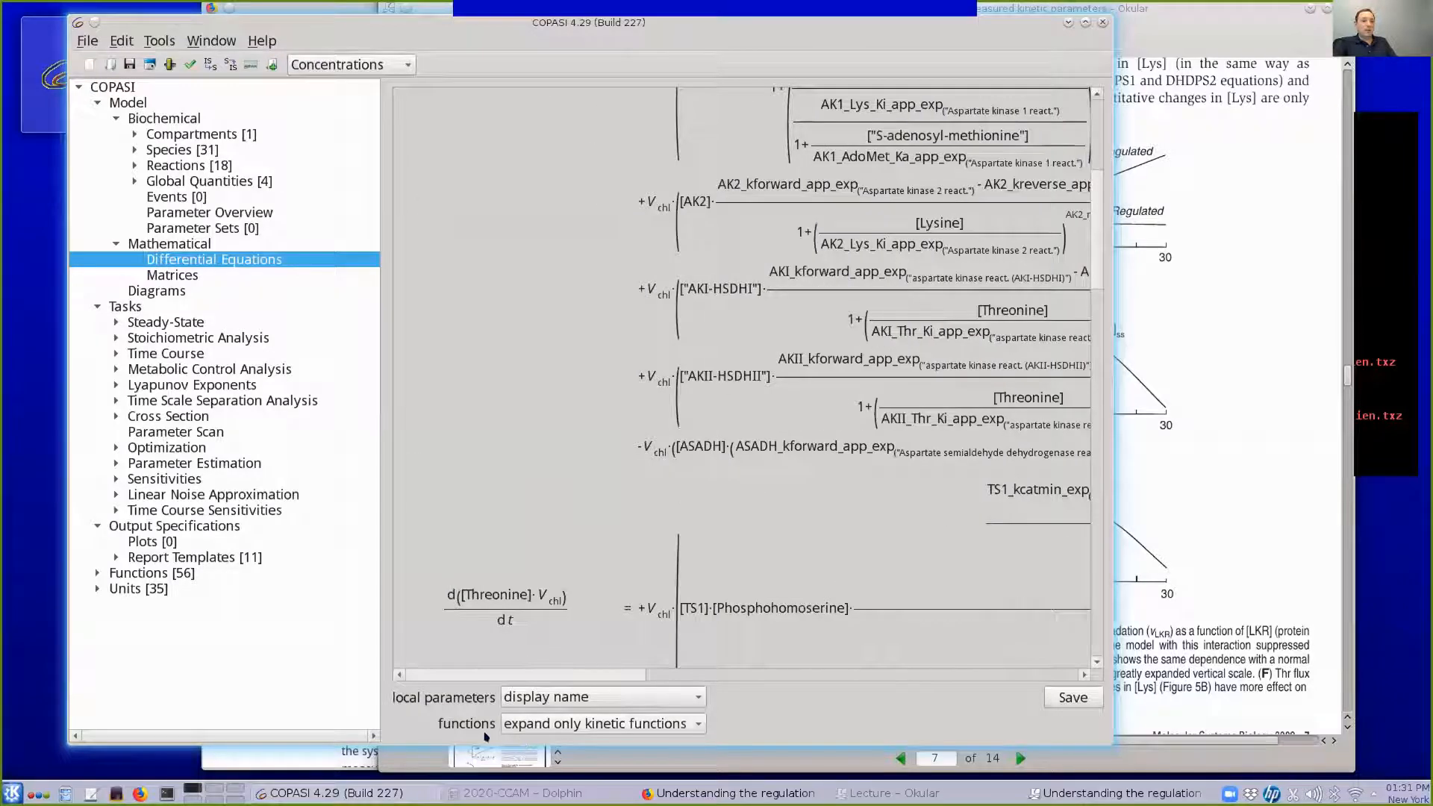
scroll(769, 404, "up", 5)
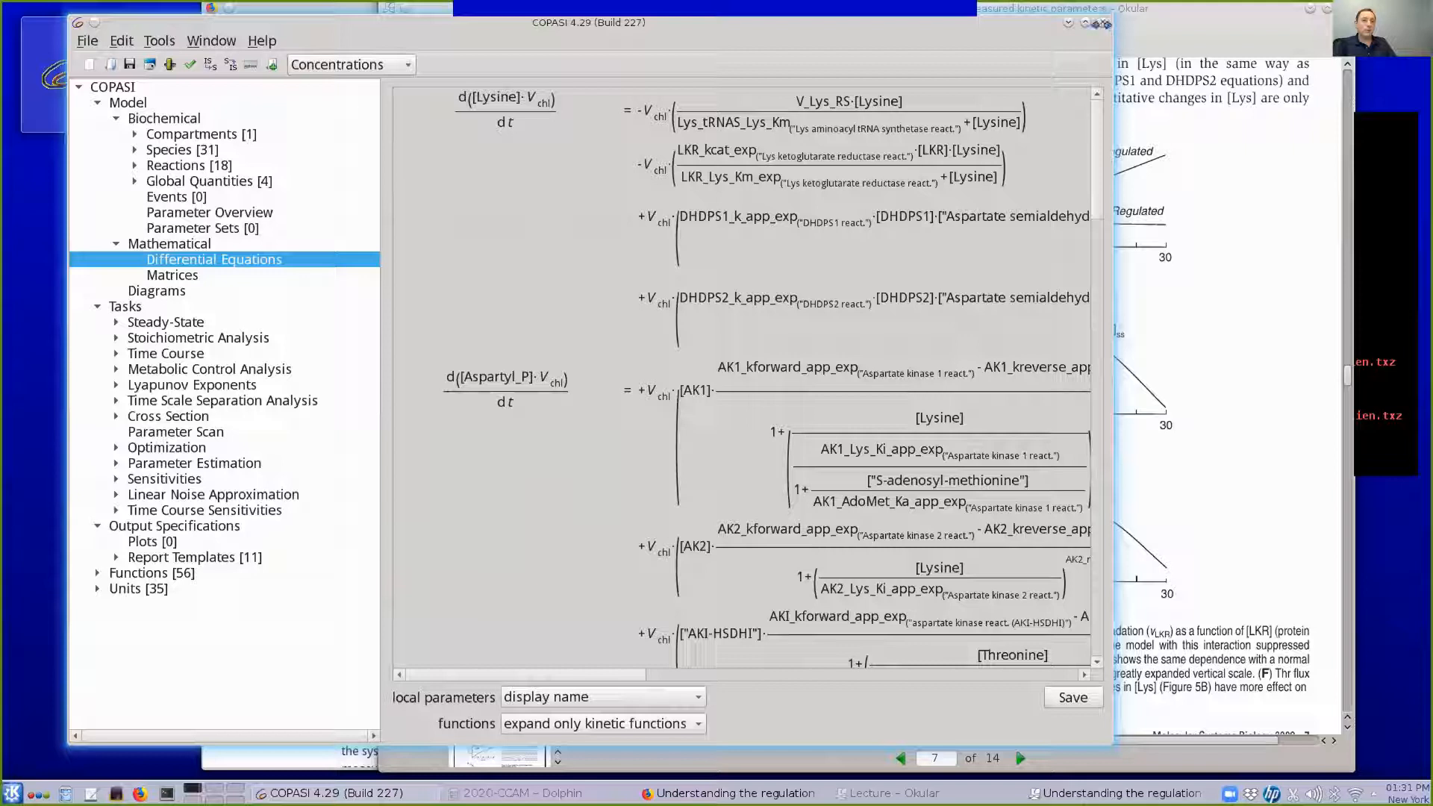
Widen the COPASI window and look through the equations with named parameters down to the last one
left_click_drag(1111, 22, 1260, 21)
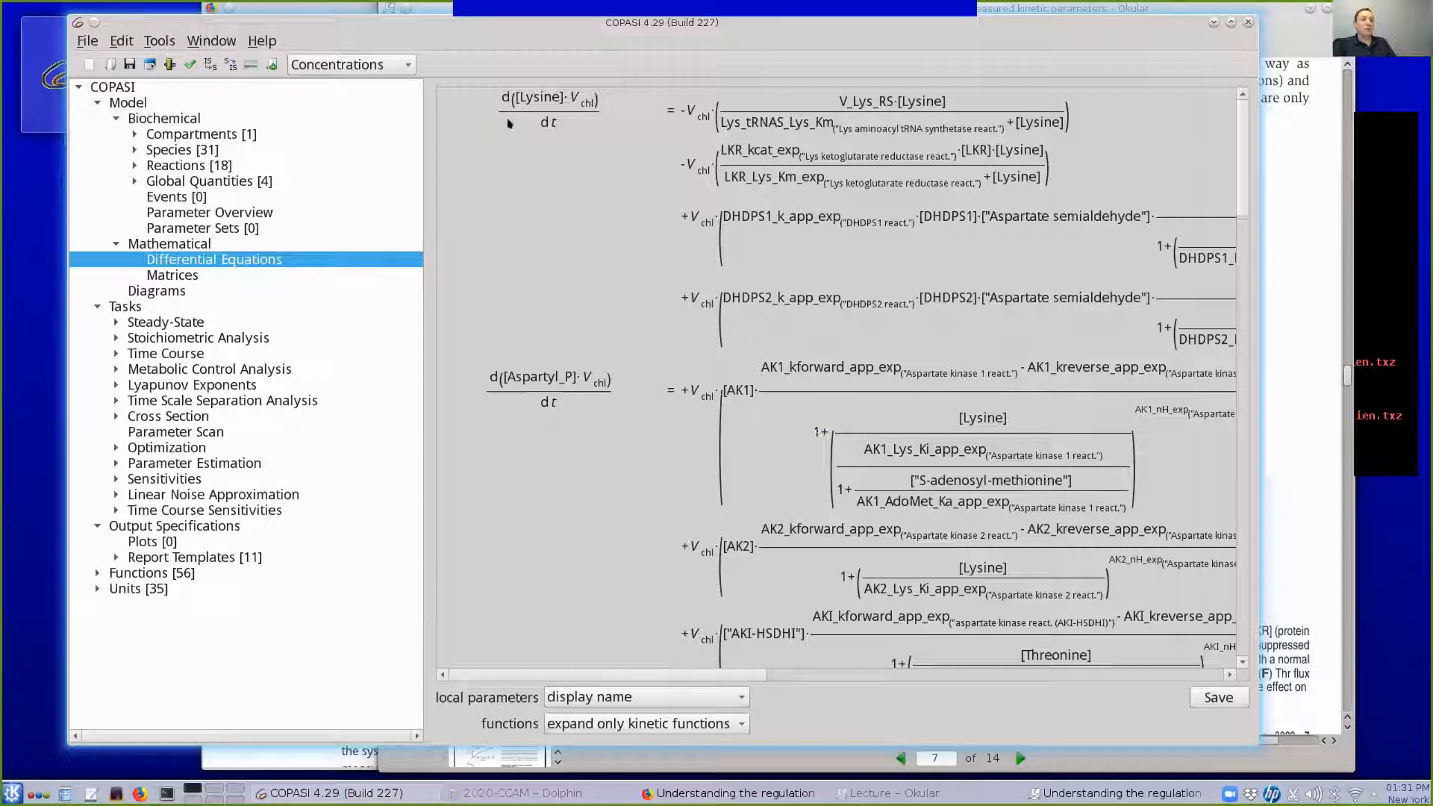
scroll(934, 387, "down", 10)
scroll(934, 387, "down", 12)
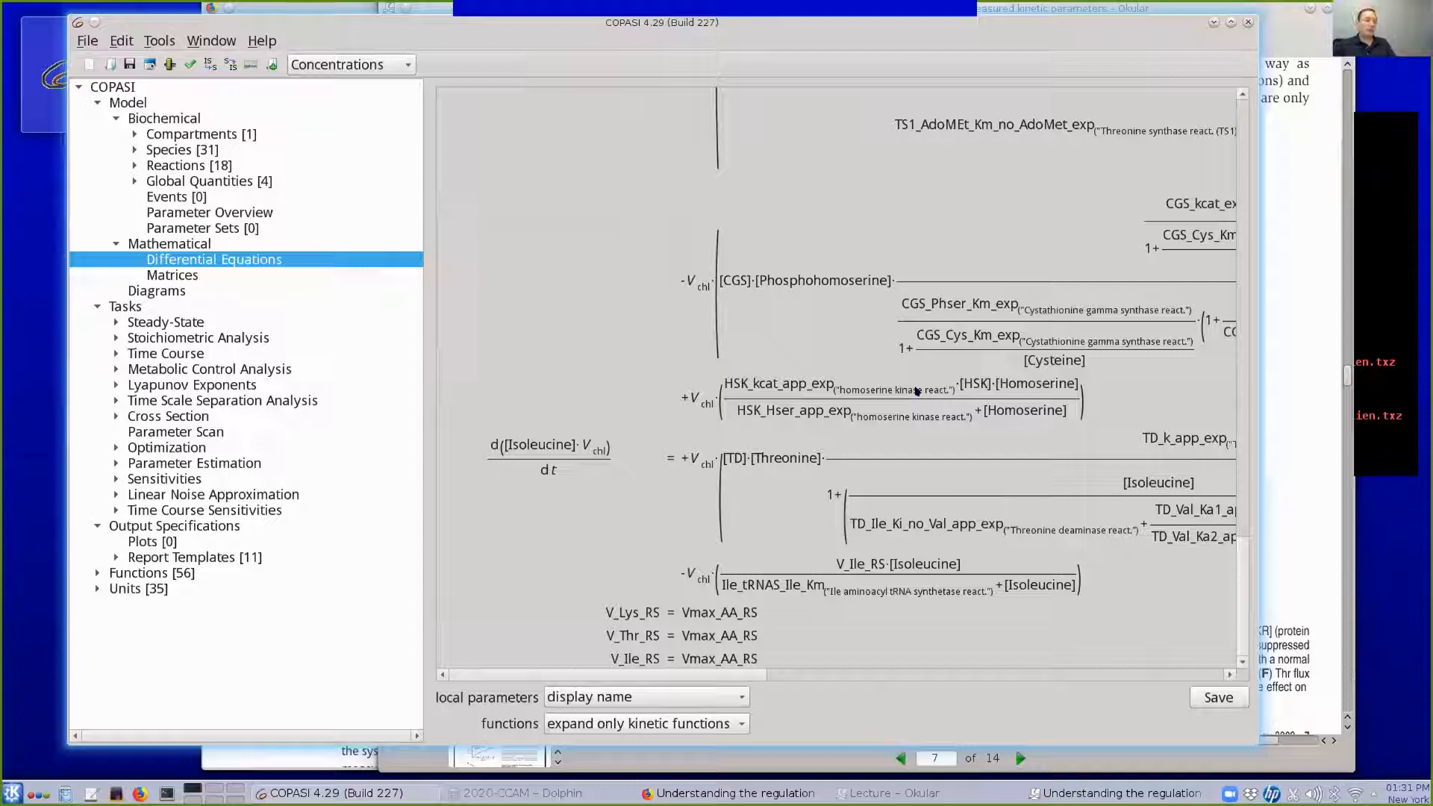
Save the differential equations in TeX format as myequatios.tex in the Models folder
left_click(1198, 696)
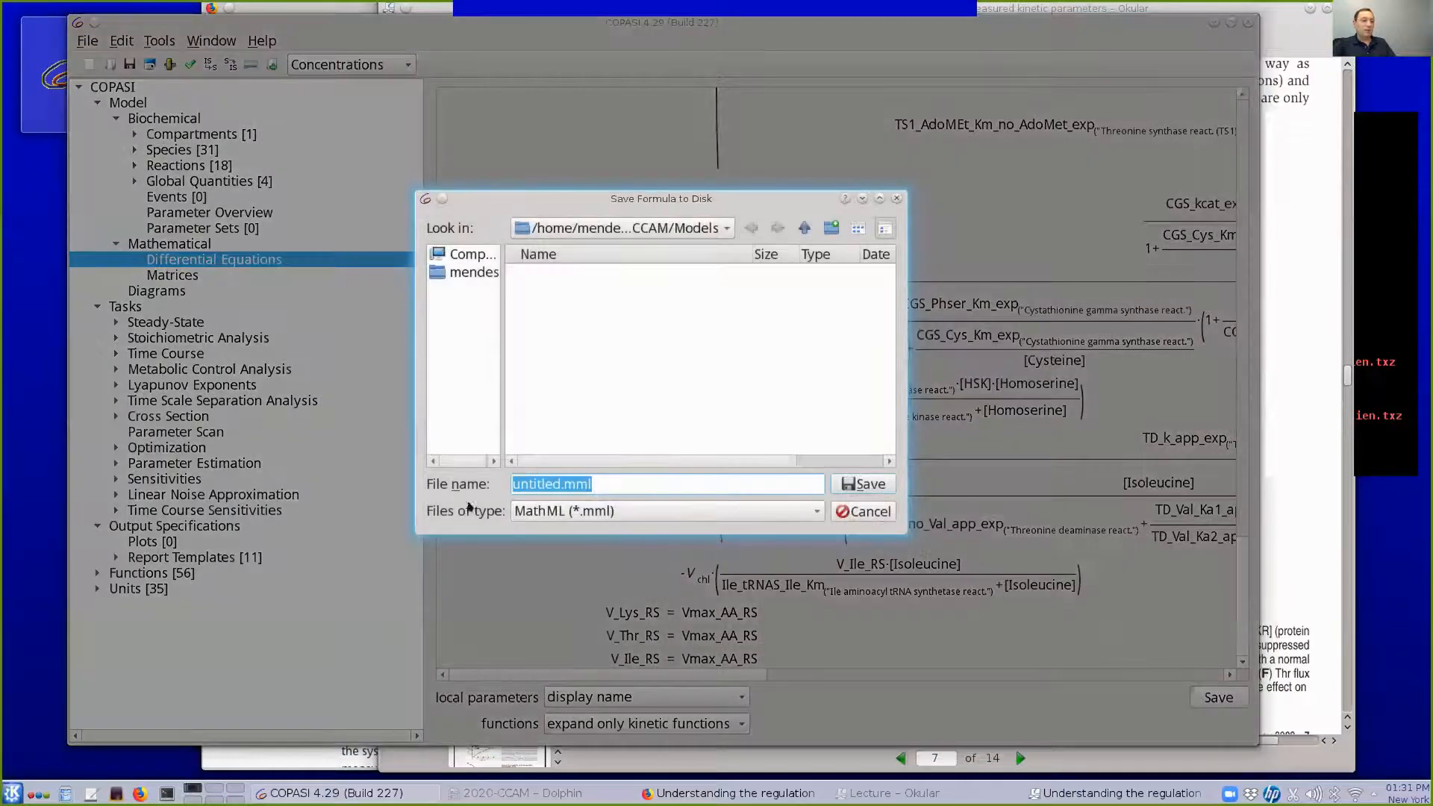
left_click(701, 510)
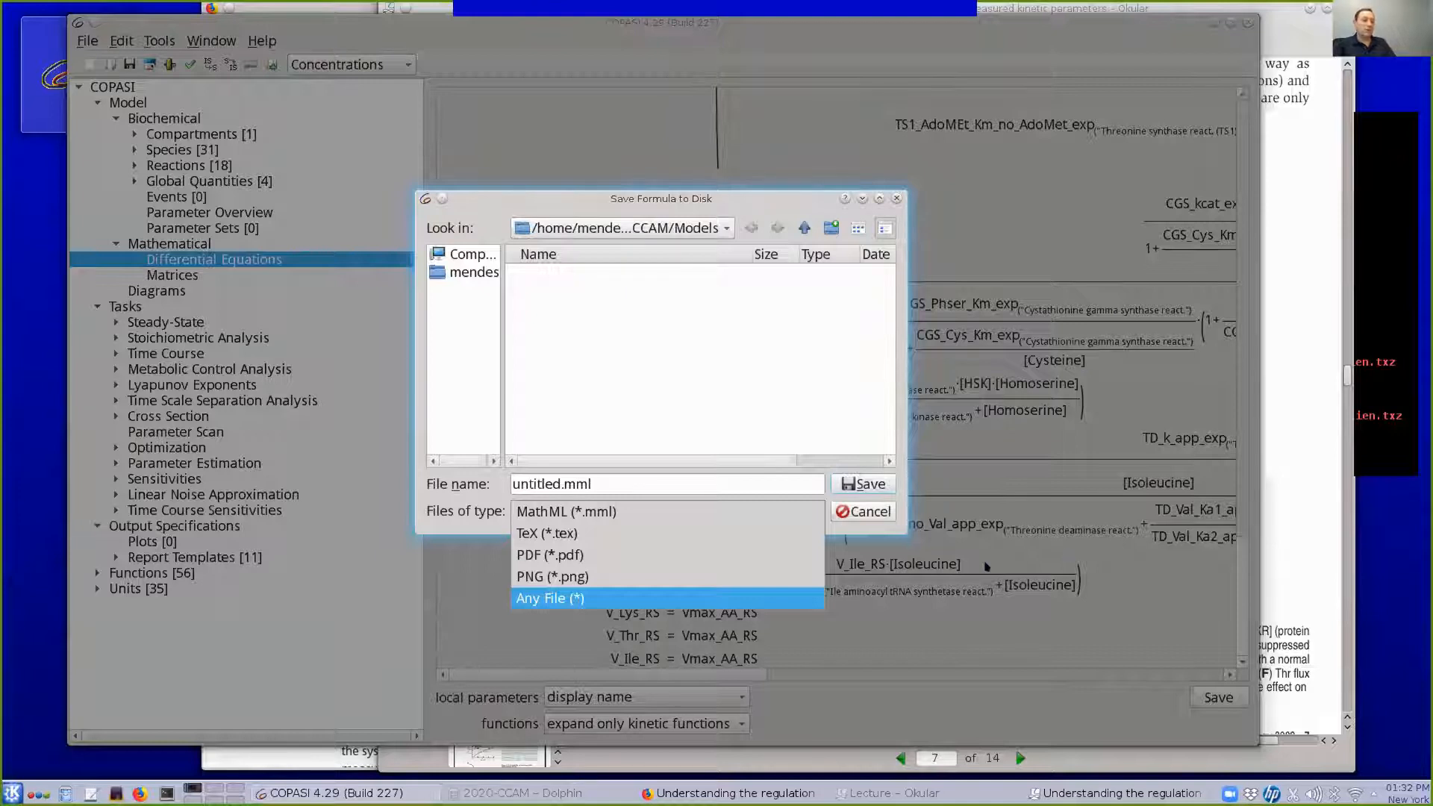
left_click(555, 534)
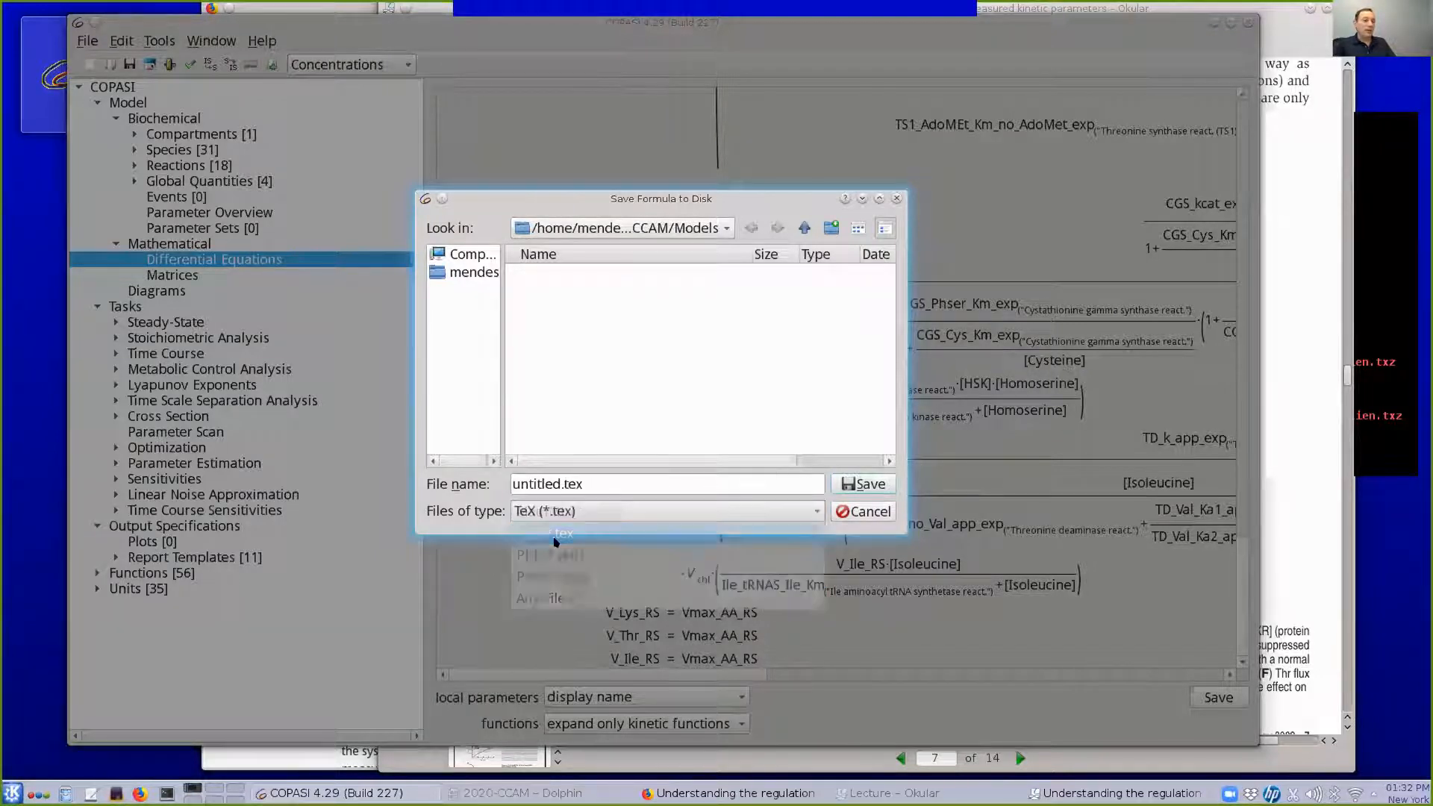
left_click_drag(553, 473, 512, 477)
type("myequatios")
key("Delete")
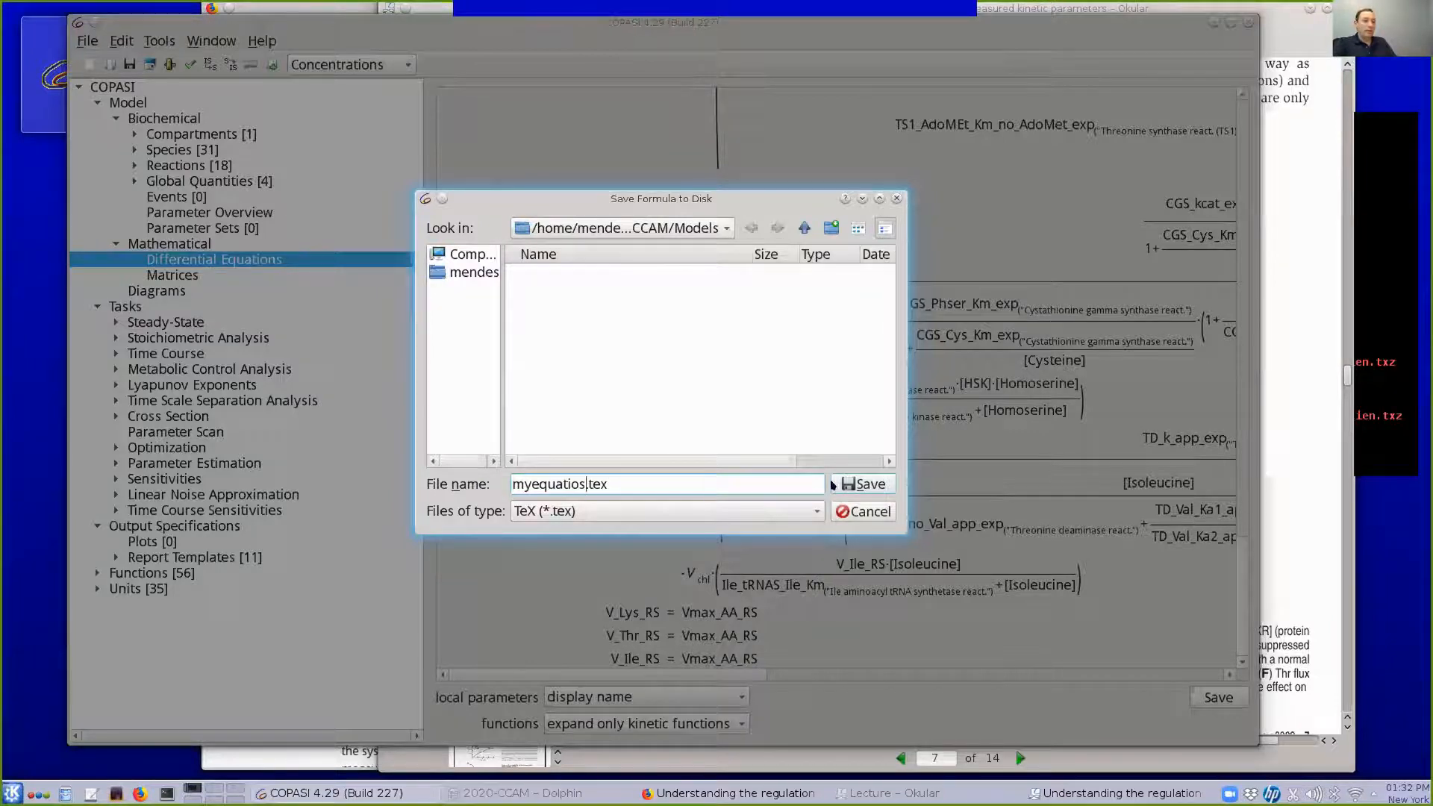
left_click(863, 484)
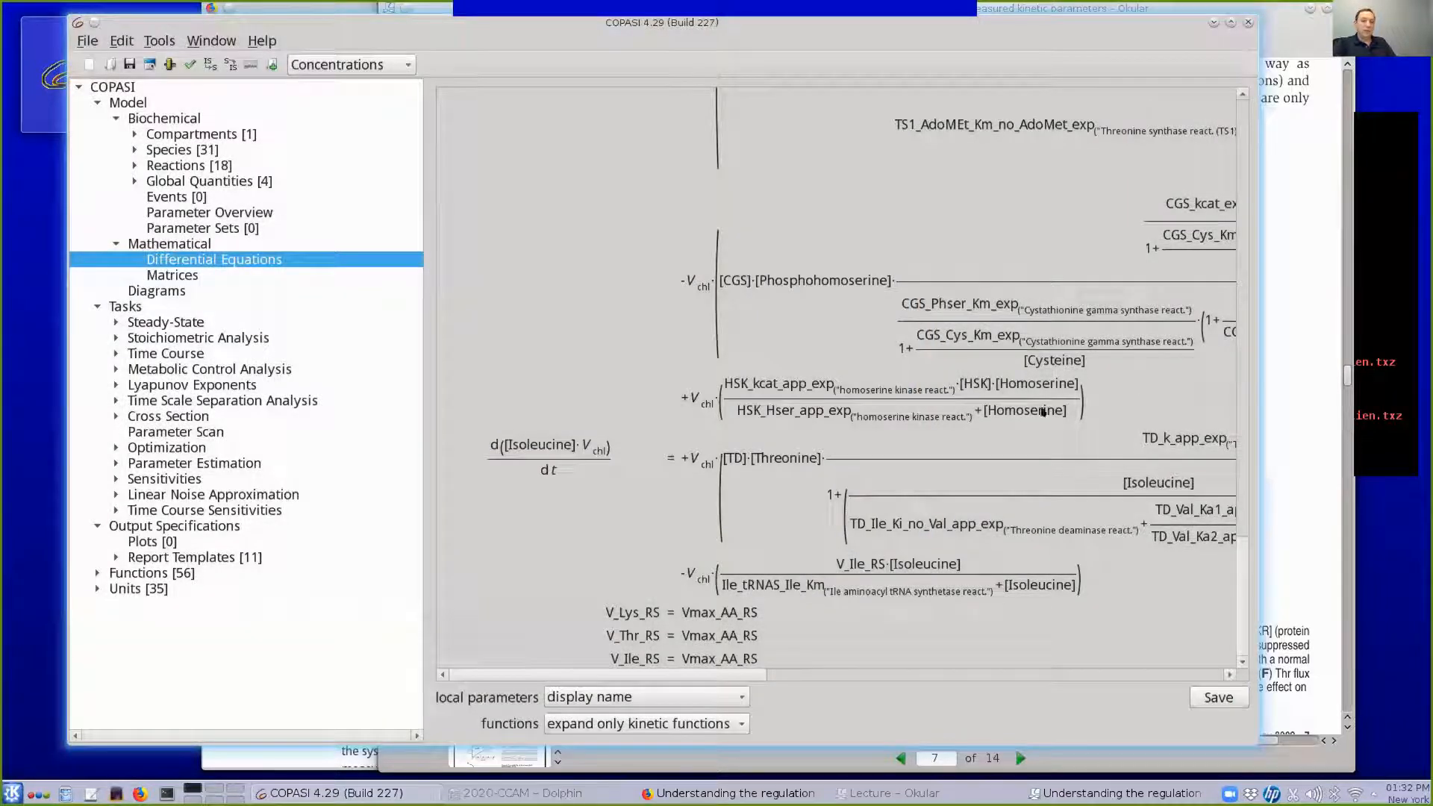
Switch to Dolphin and open the exported myequatios.tex in the Kate editor
left_click_drag(1164, 9, 643, 7)
left_click(1144, 7)
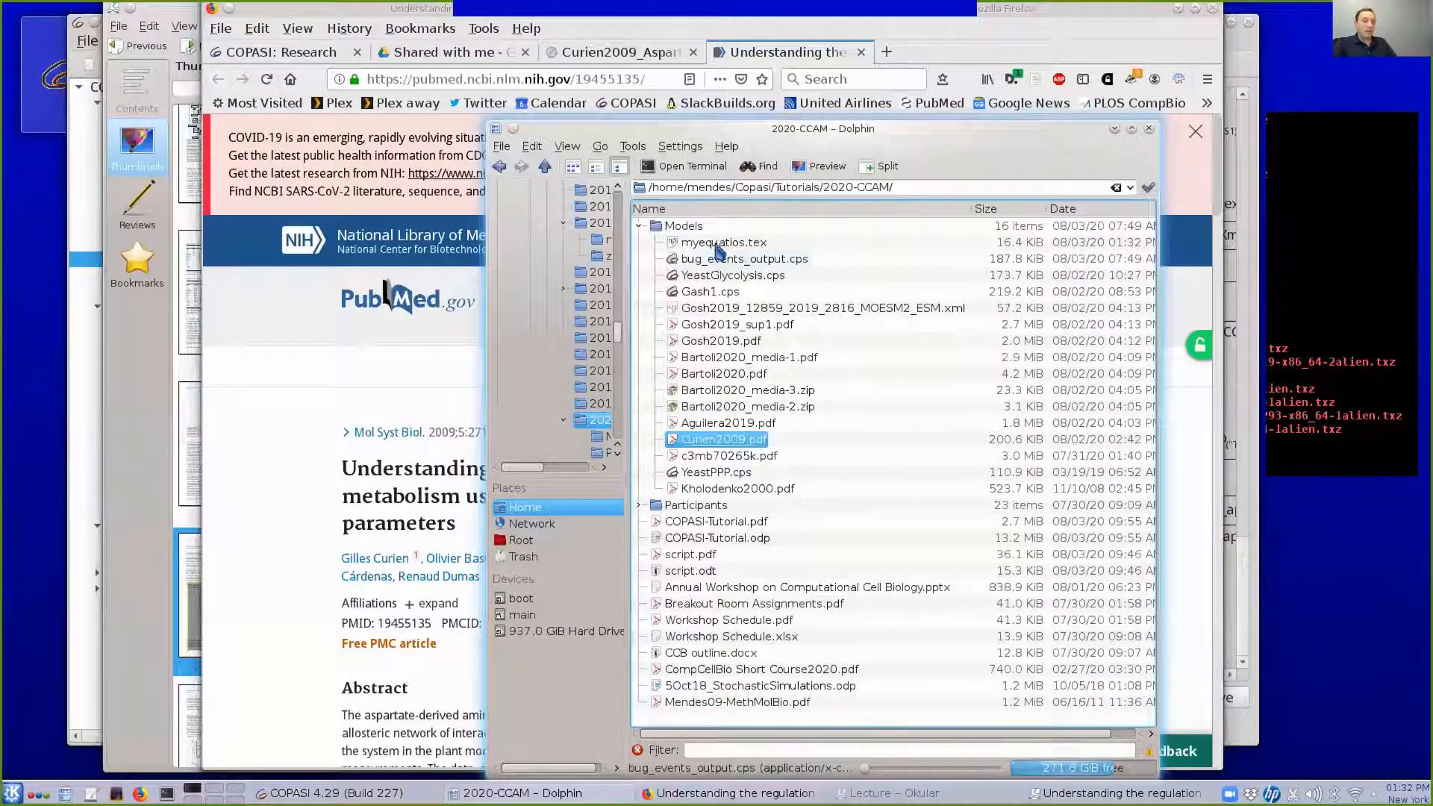
double_click(715, 242)
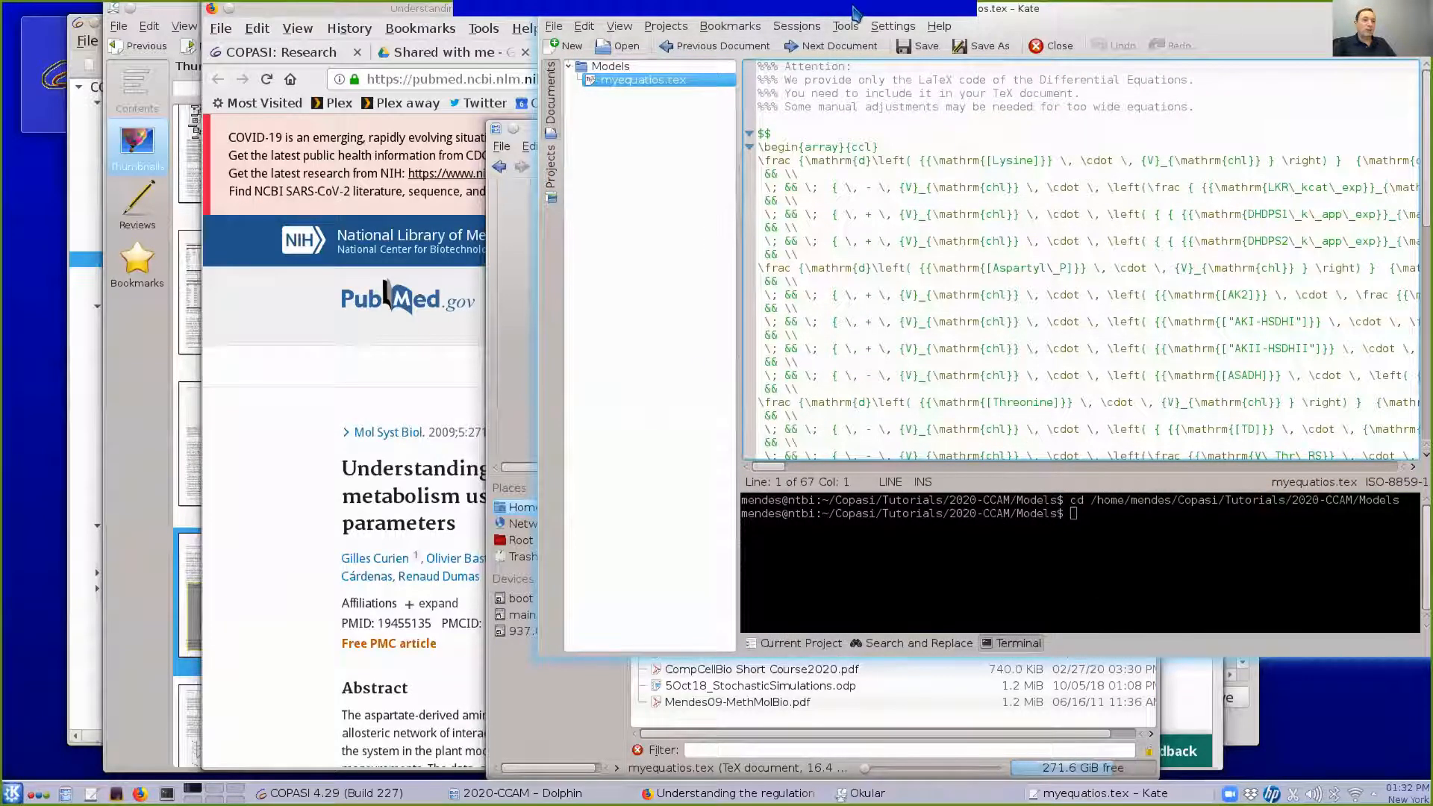
Move the Kate window fully into view, hide its terminal pane and look through the LaTeX code of the equations
left_click_drag(1033, 11, 624, 62)
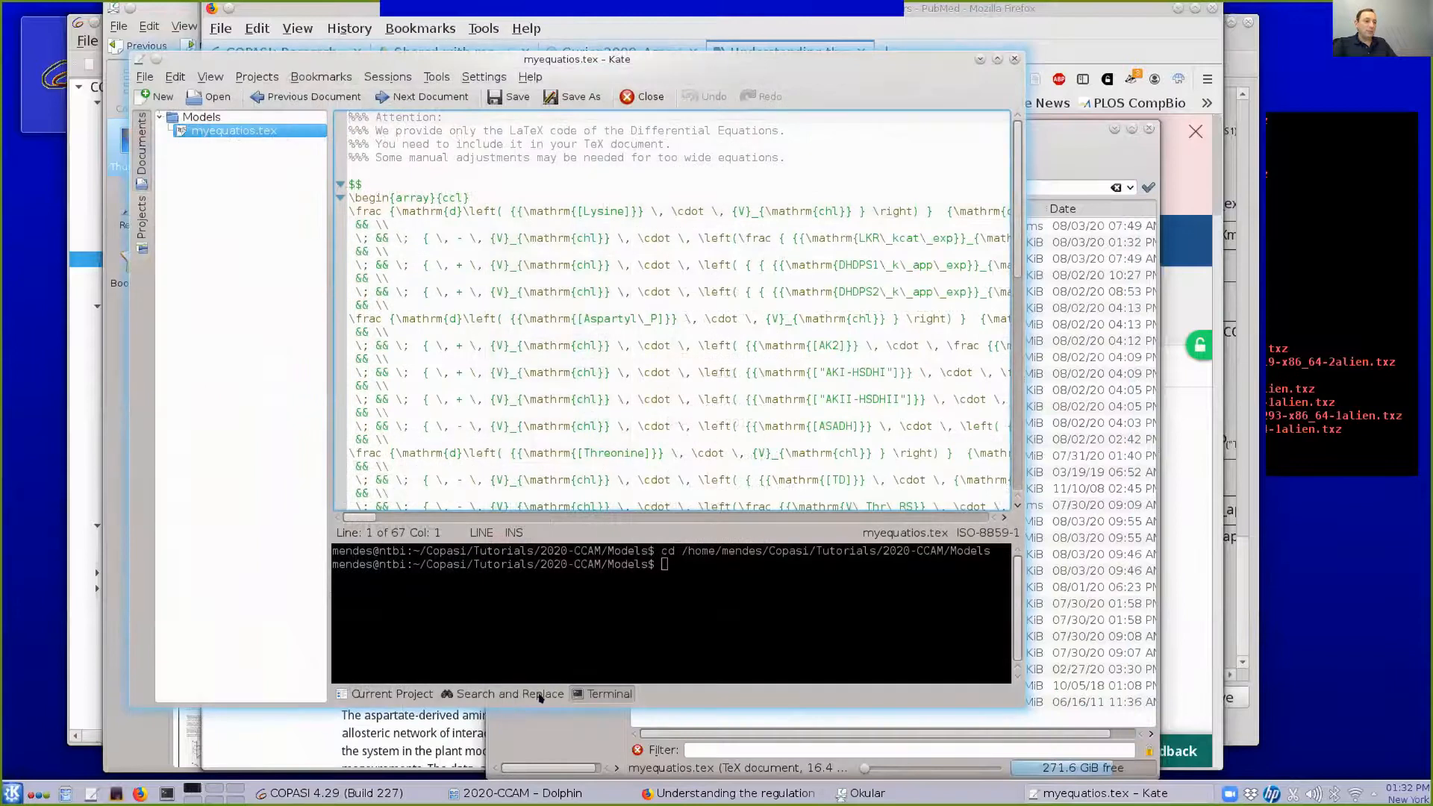
left_click(602, 694)
scroll(696, 267, "down", 8)
scroll(696, 268, "down", 1)
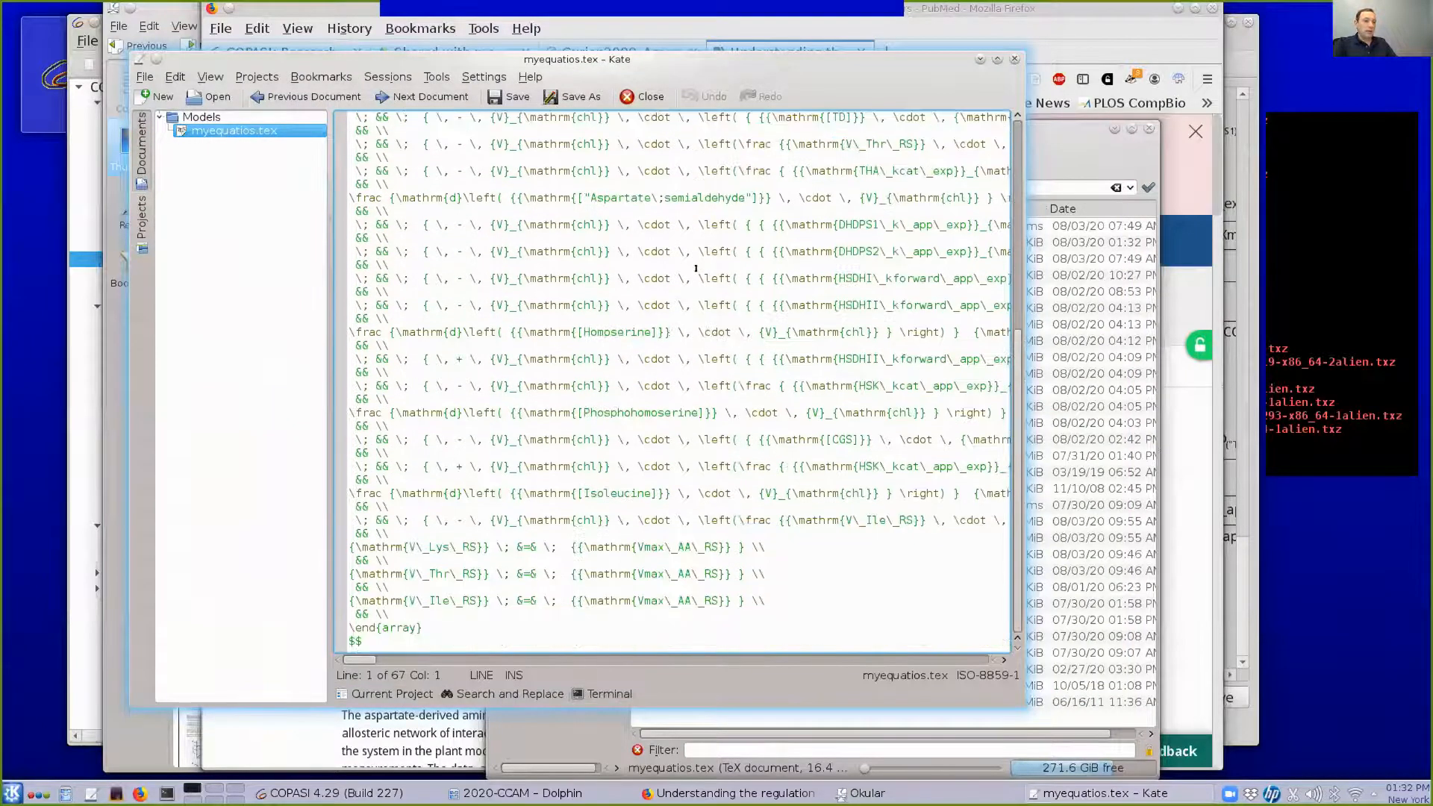
Look through the LaTeX code in myequatios.tex, marking the equation block from the opening $$ marker onwards
left_click_drag(361, 662, 676, 661)
left_click_drag(504, 664, 291, 685)
scroll(663, 488, "up", 9)
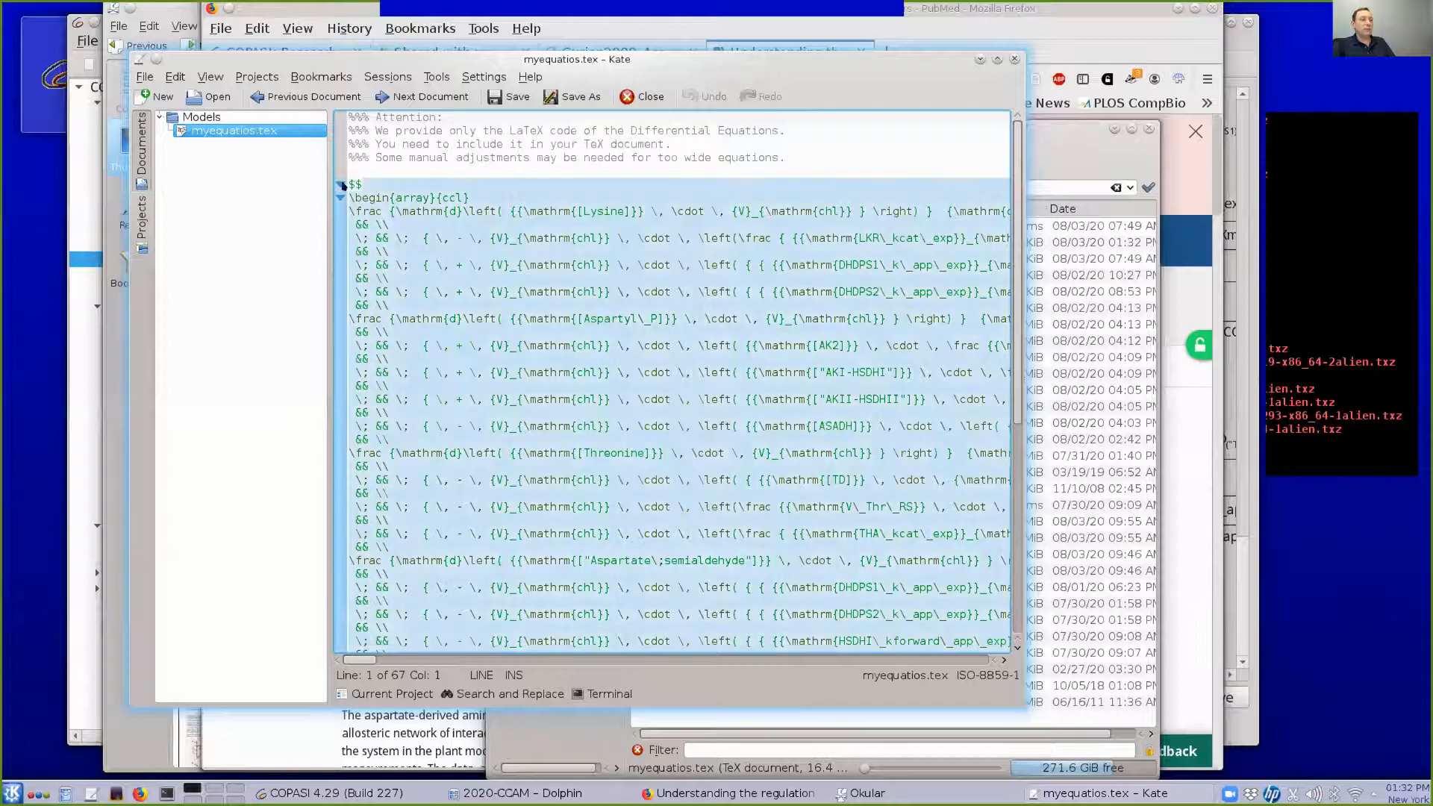
left_click_drag(348, 176, 396, 640)
left_click(597, 385)
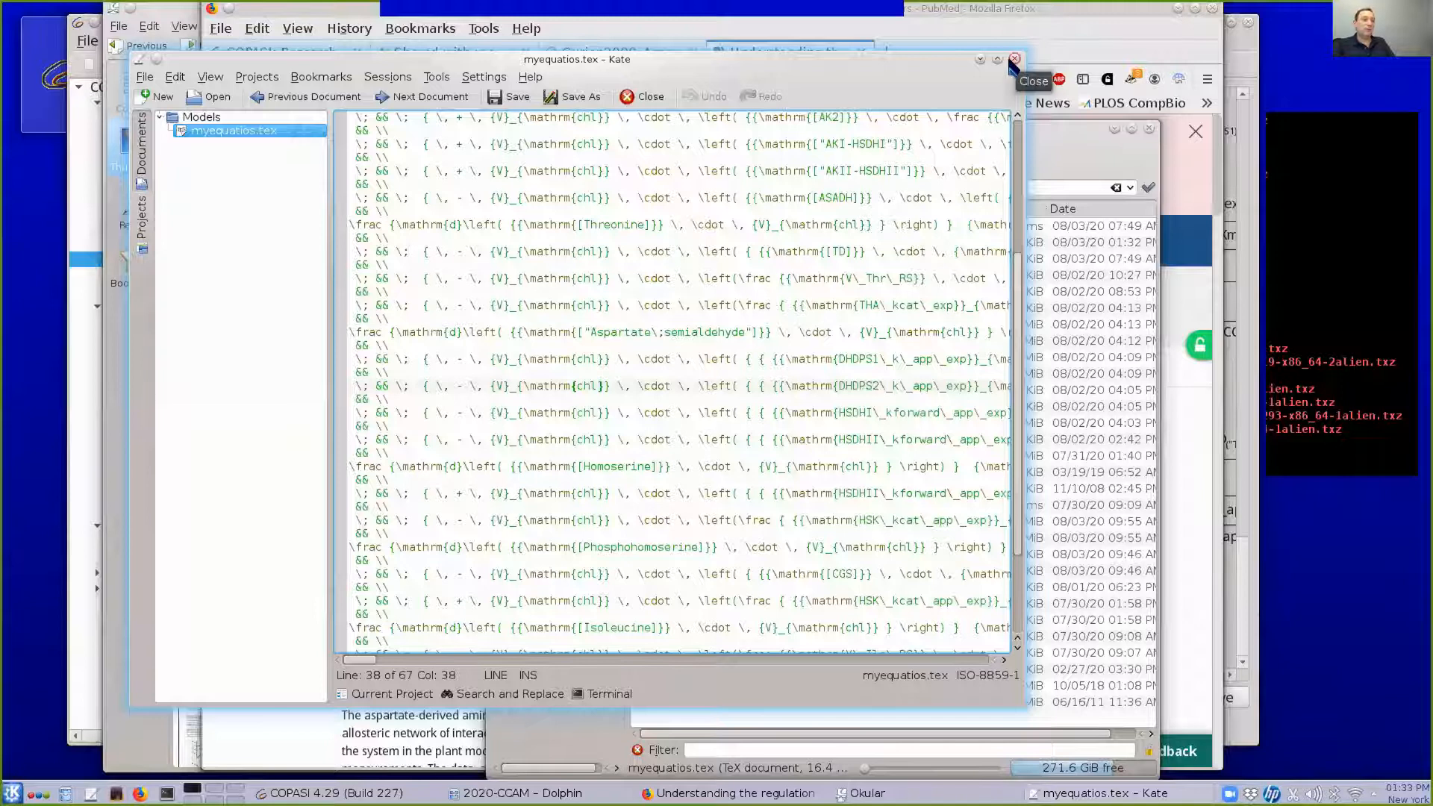
Close Kate, minimize Dolphin and dismiss the Participants window to return to COPASI
left_click(1013, 59)
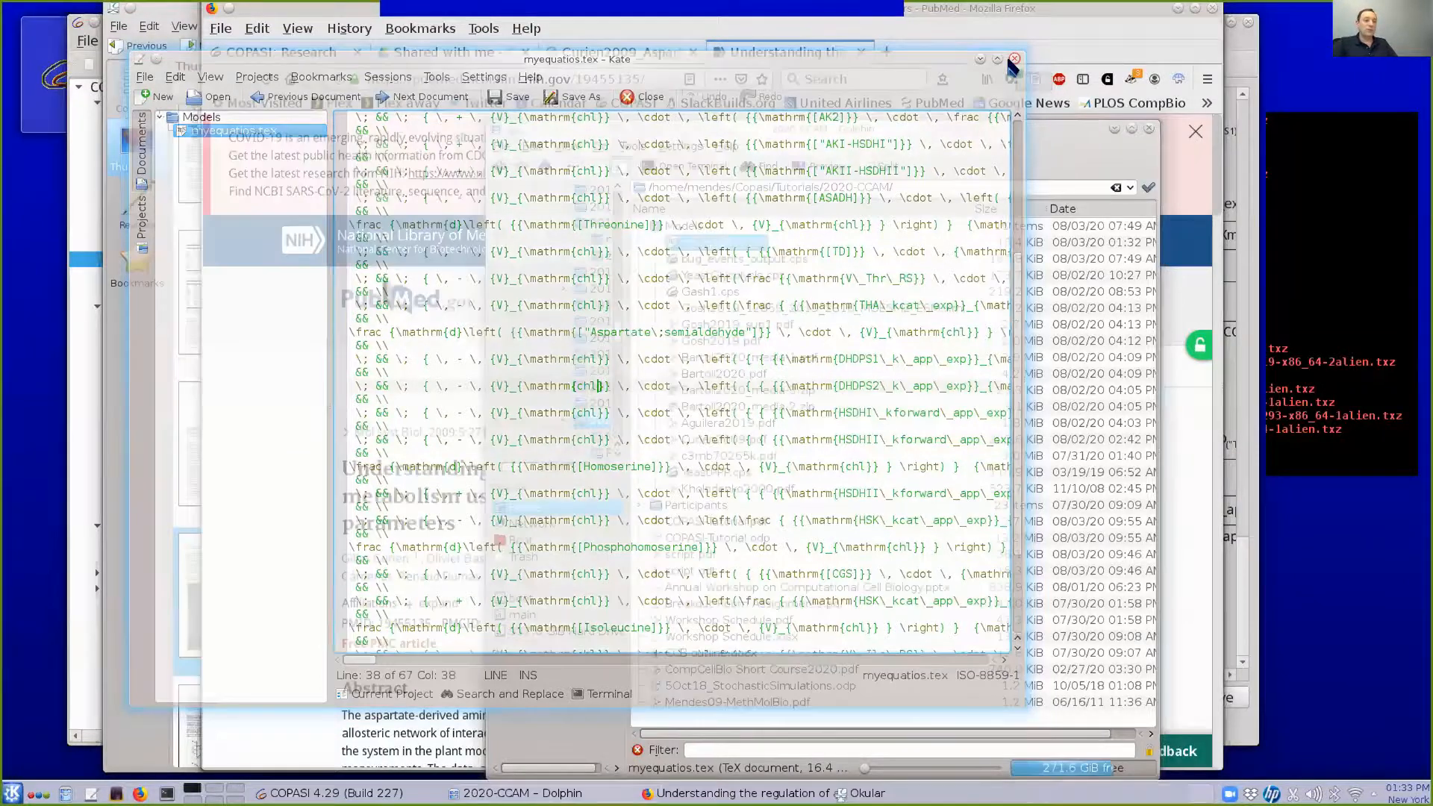
left_click(1113, 128)
left_click(1233, 179)
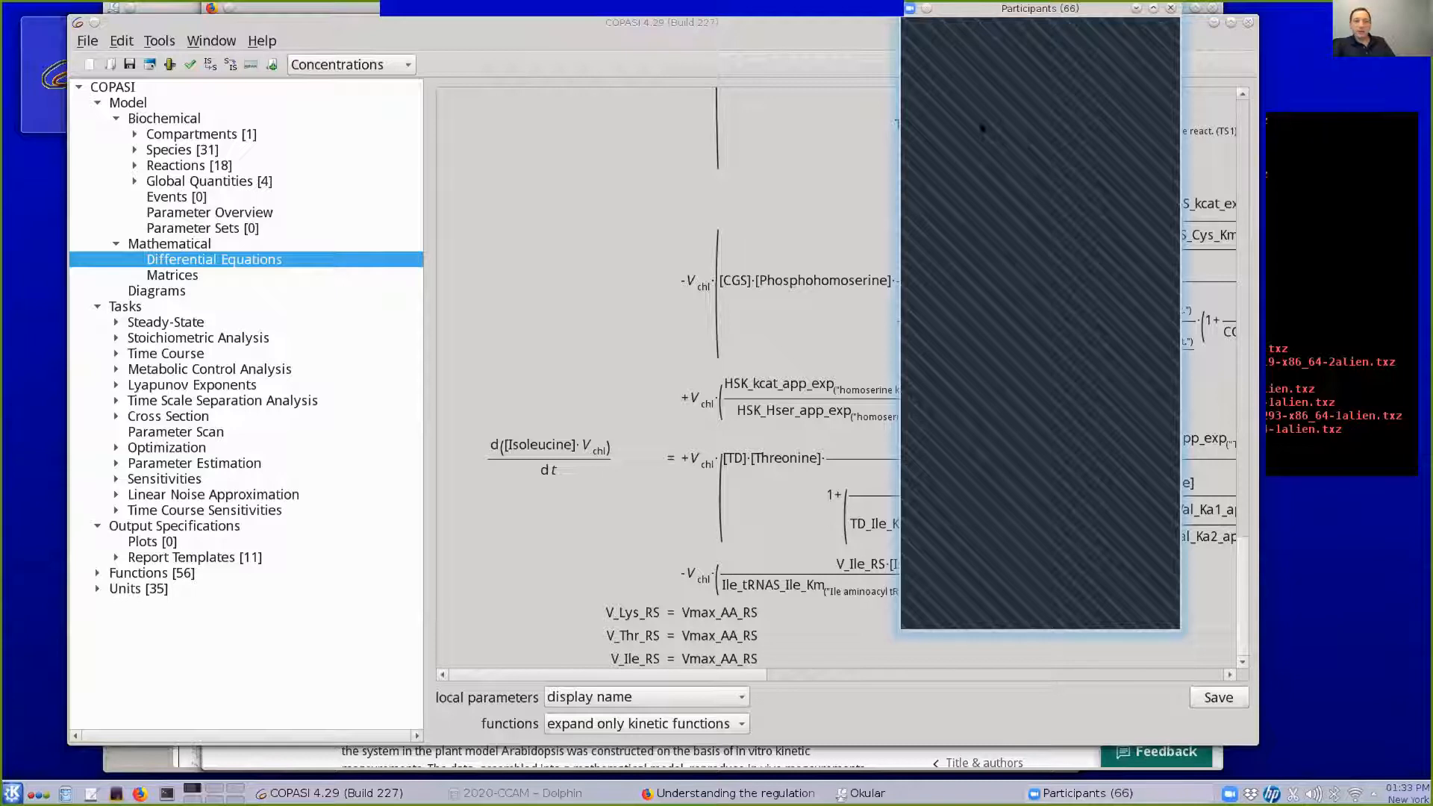
left_click(1170, 8)
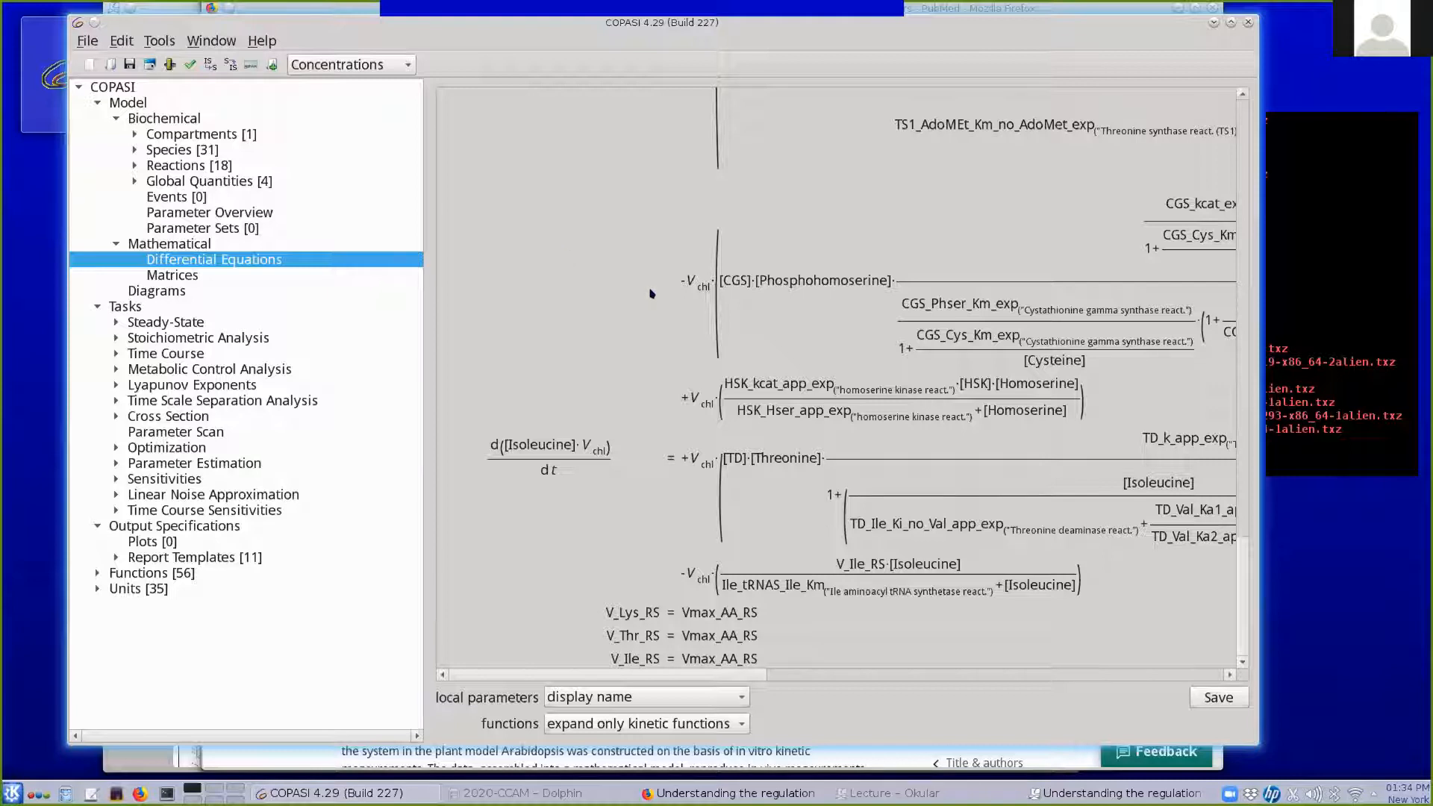
Return to the first differential equation, open the Steady-State task settings and collapse the Model branch of the tree
scroll(650, 293, "up", 10)
scroll(650, 294, "up", 10)
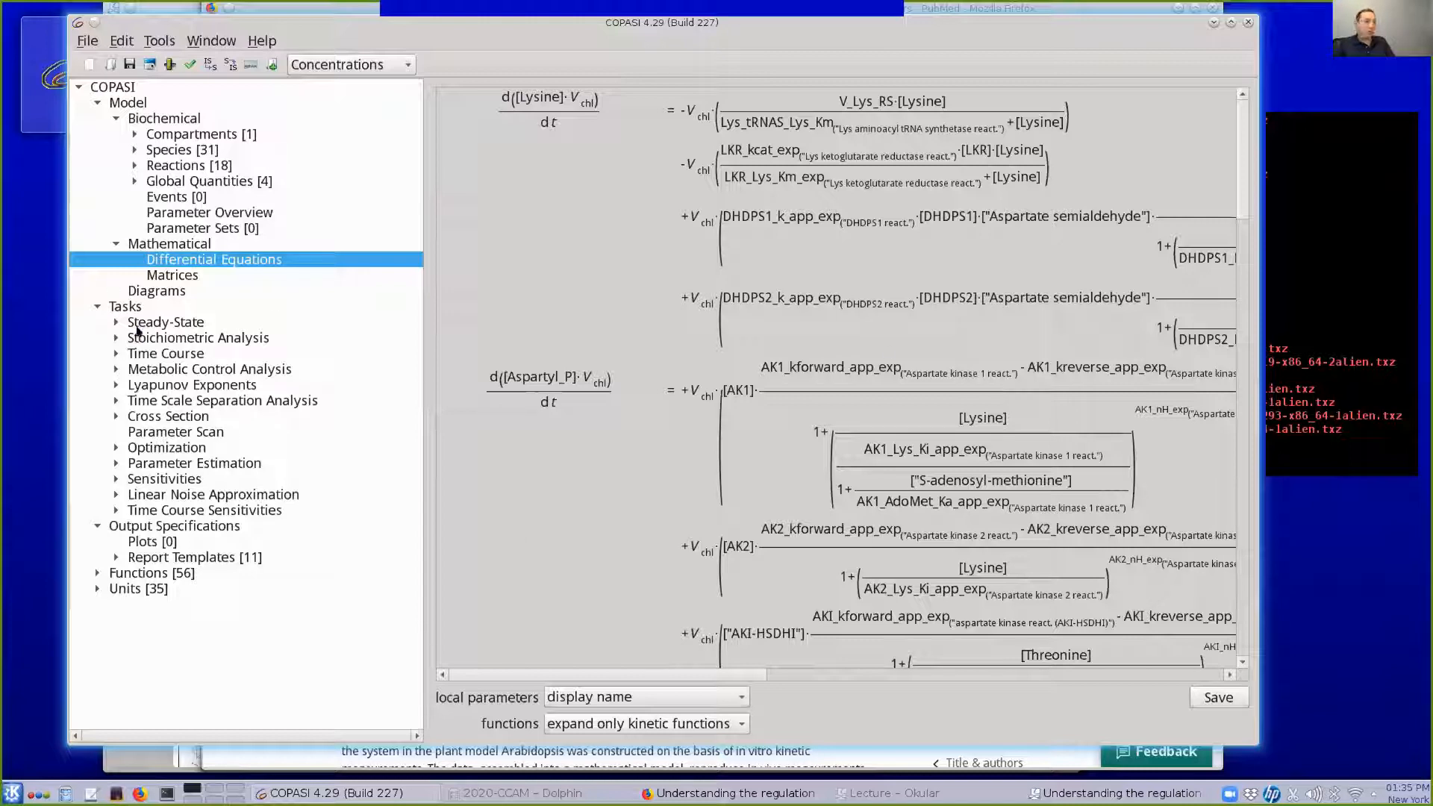
left_click(138, 326)
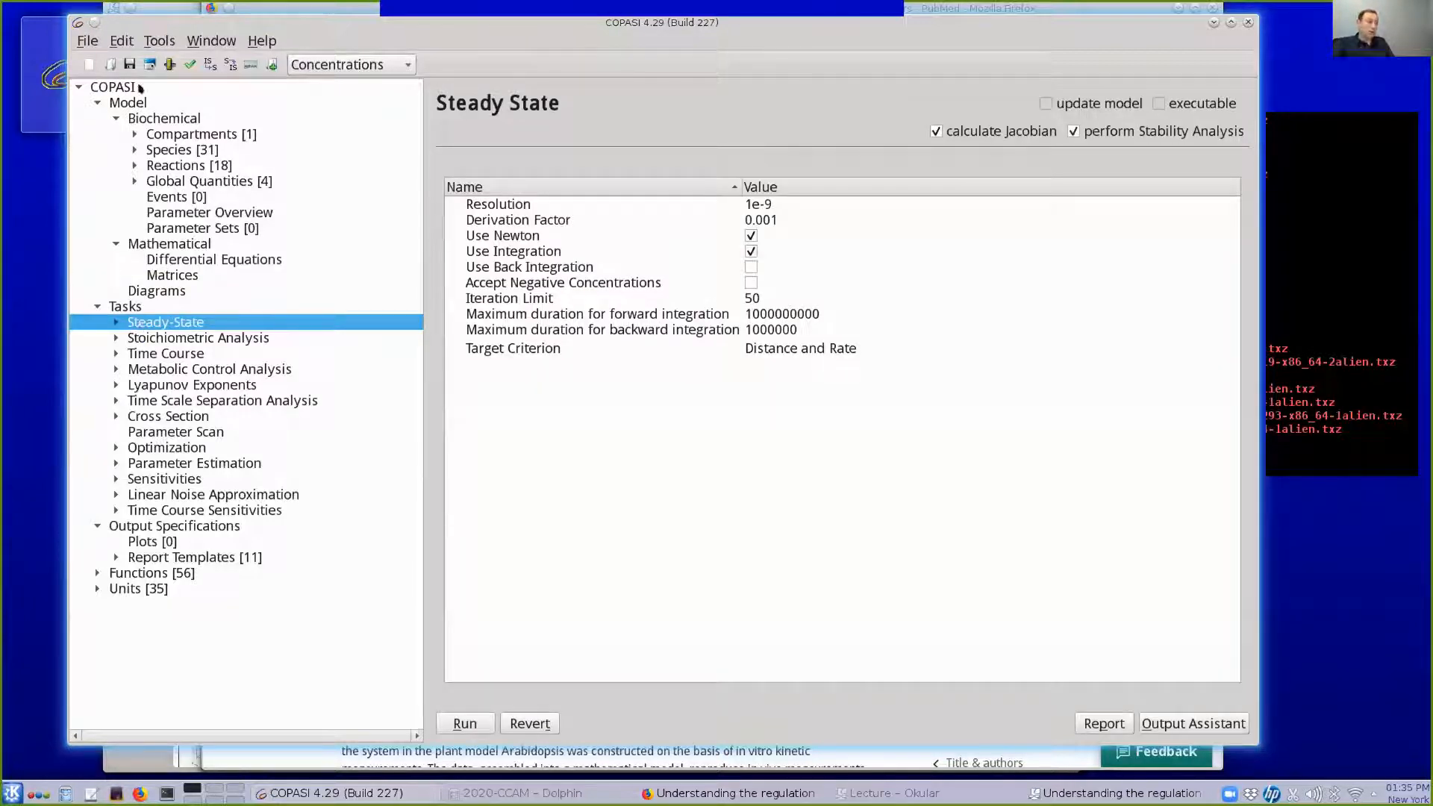
left_click(94, 102)
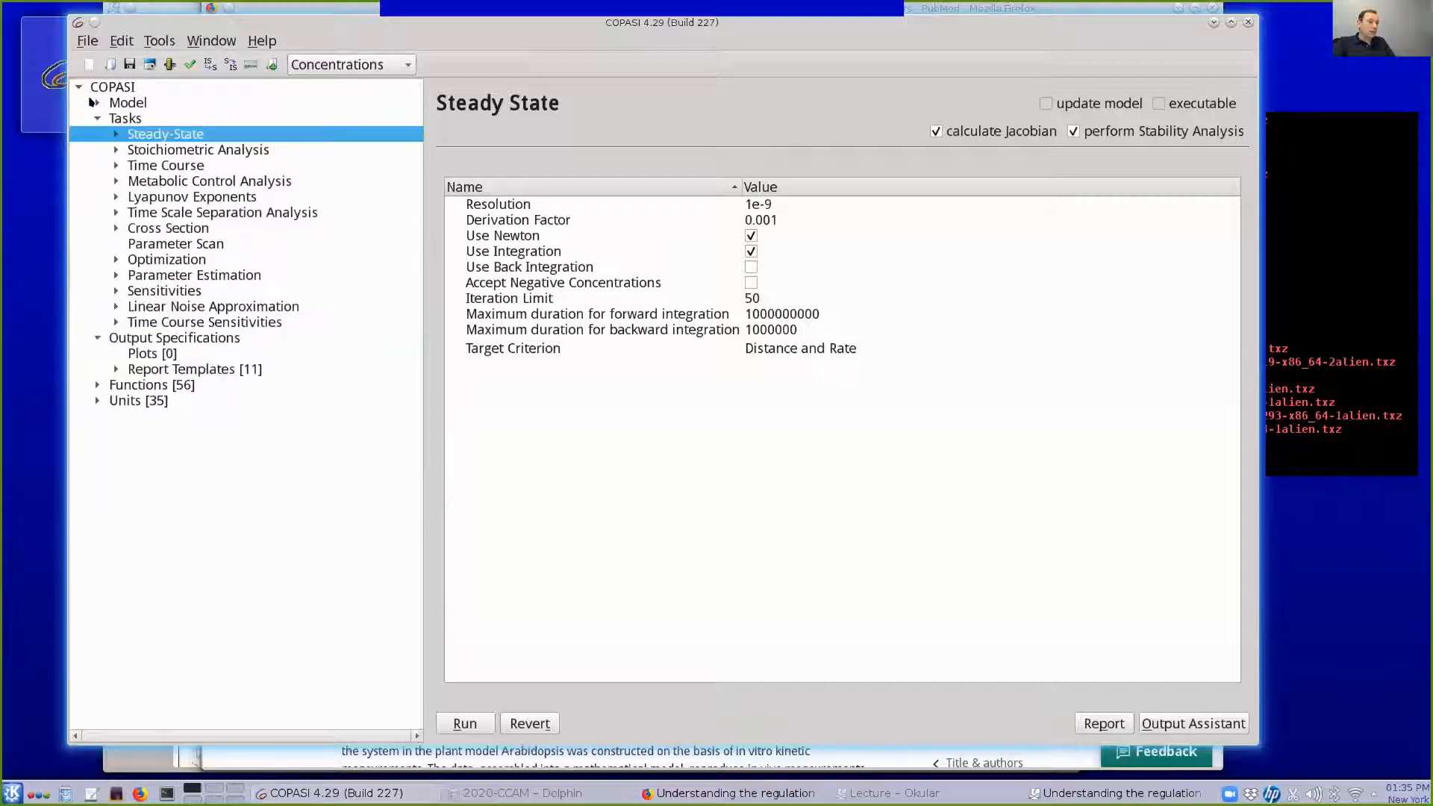
left_click(97, 118)
left_click(97, 118)
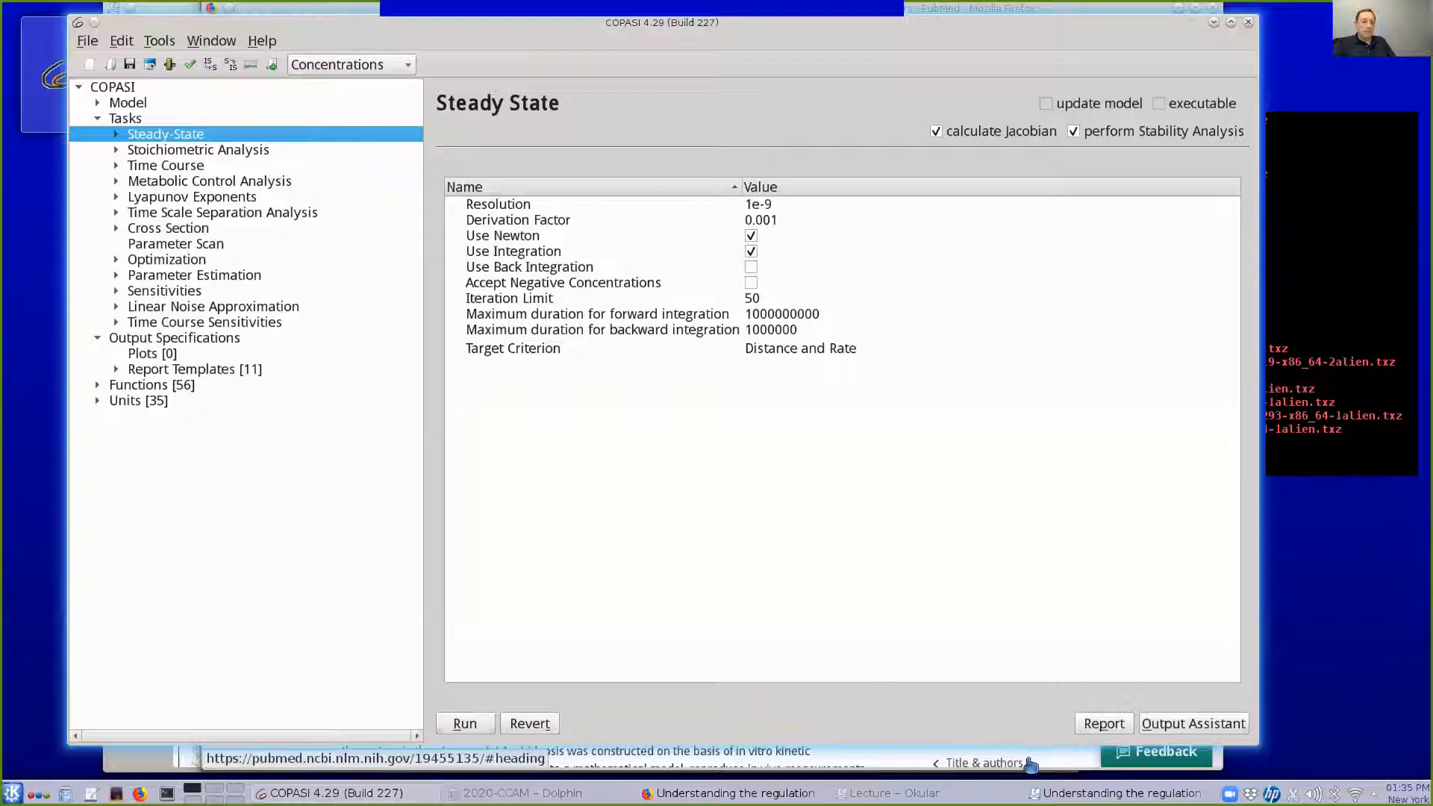
Switch to the Lecture document in Okular and advance to the Steady state slide
left_click(893, 793)
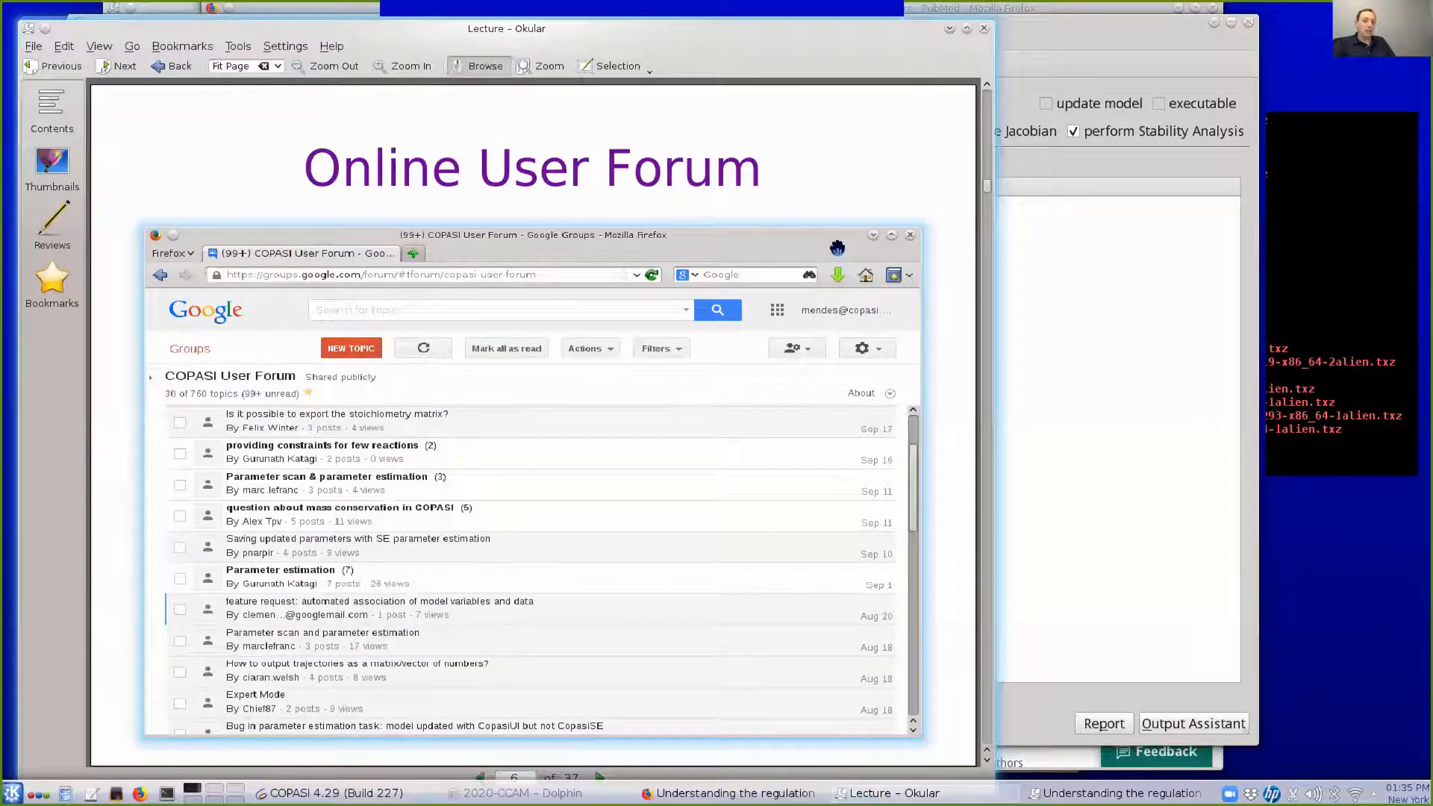
scroll(838, 248, "down", 1)
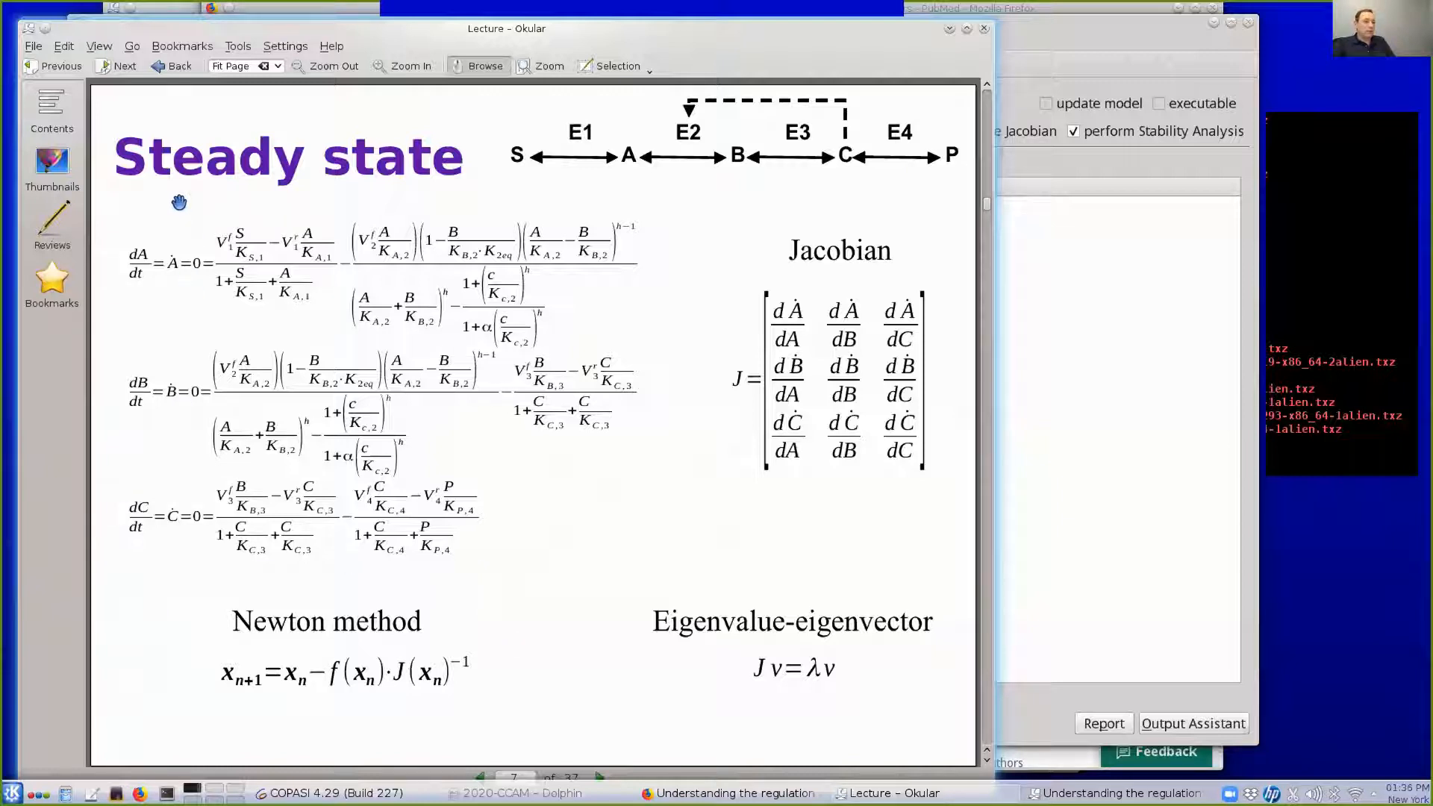
mouse_move(188, 173)
left_mouse_down()
mouse_move(208, 276)
mouse_move(173, 184)
left_mouse_up()
left_click(143, 260)
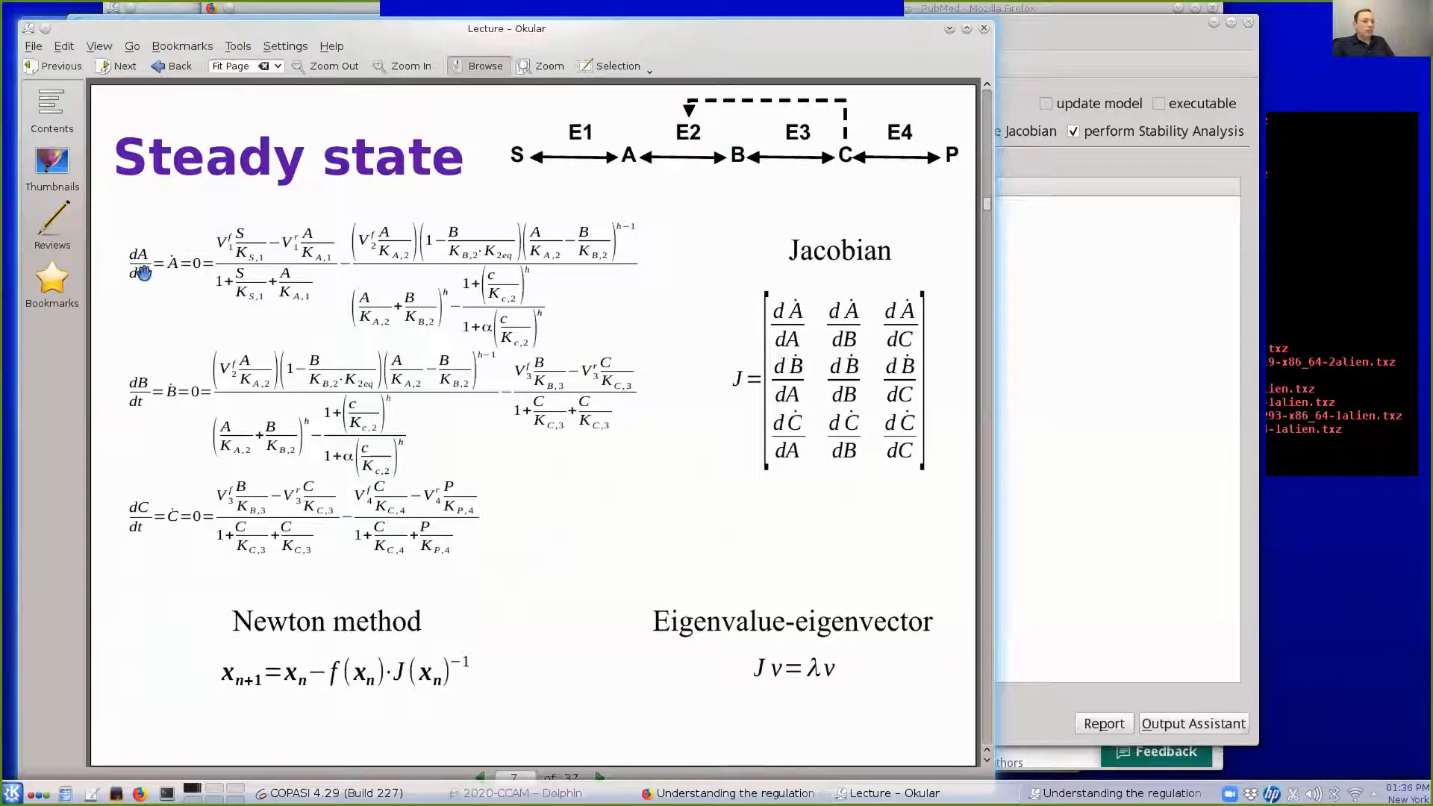
Mark out the right-hand sides of the dA/dt, dB/dt and dC/dt equations on the Steady state slide, then dismiss the selection
key("ctrl+3")
left_click_drag(179, 250, 171, 292)
left_click(232, 252)
right_click(196, 189)
left_click(182, 182)
key("ctrl+3")
left_click_drag(193, 191, 653, 574)
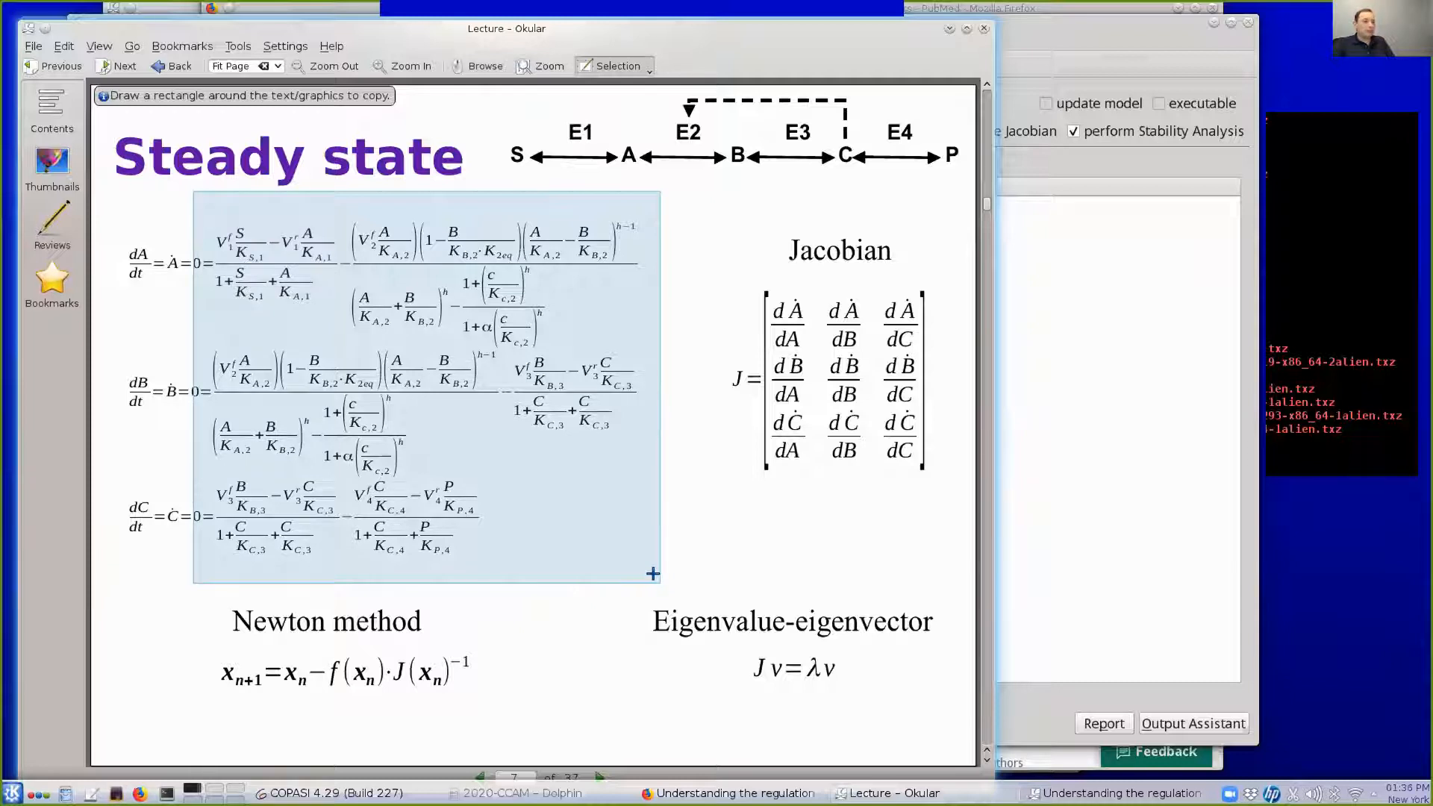
left_click_drag(651, 573, 654, 573)
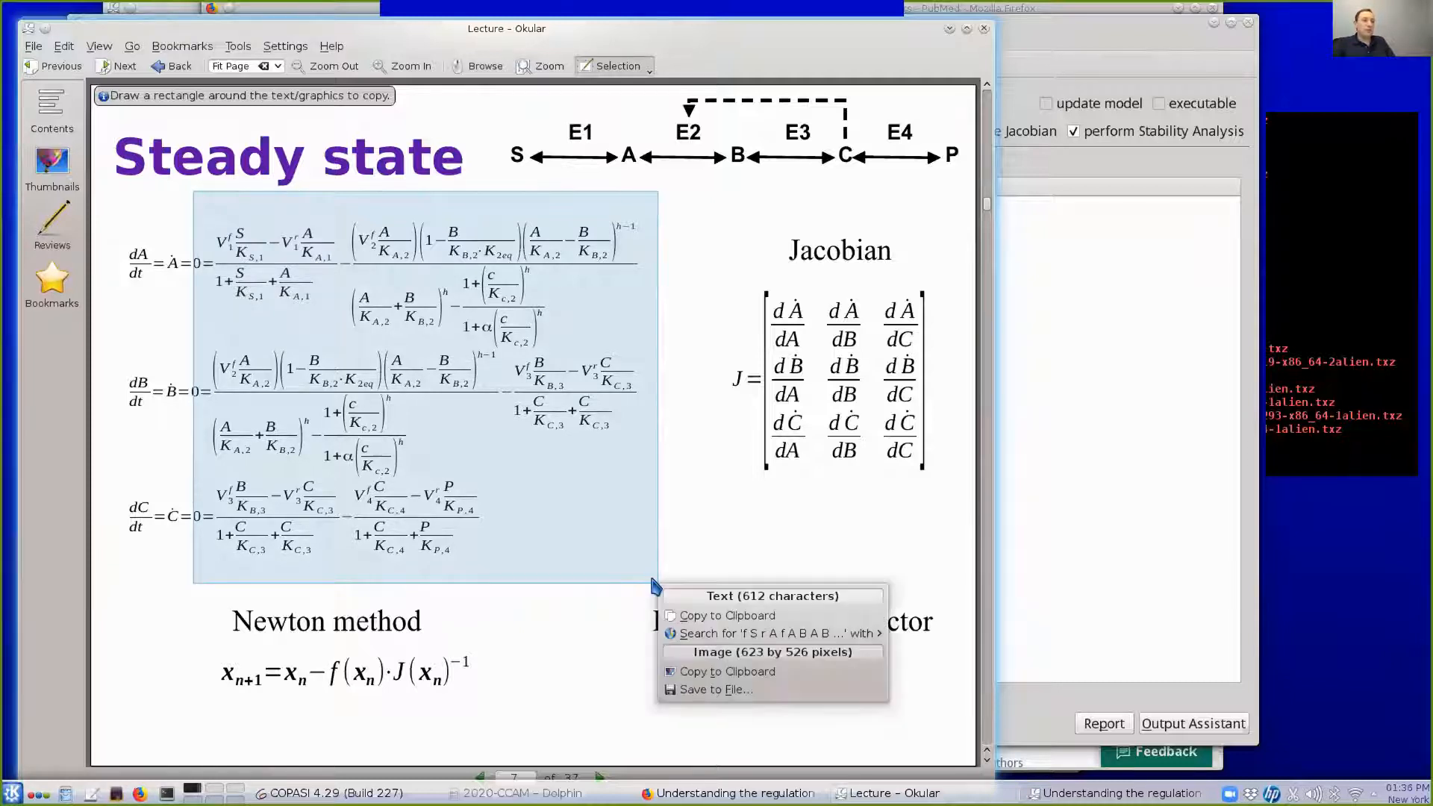
left_click(153, 562)
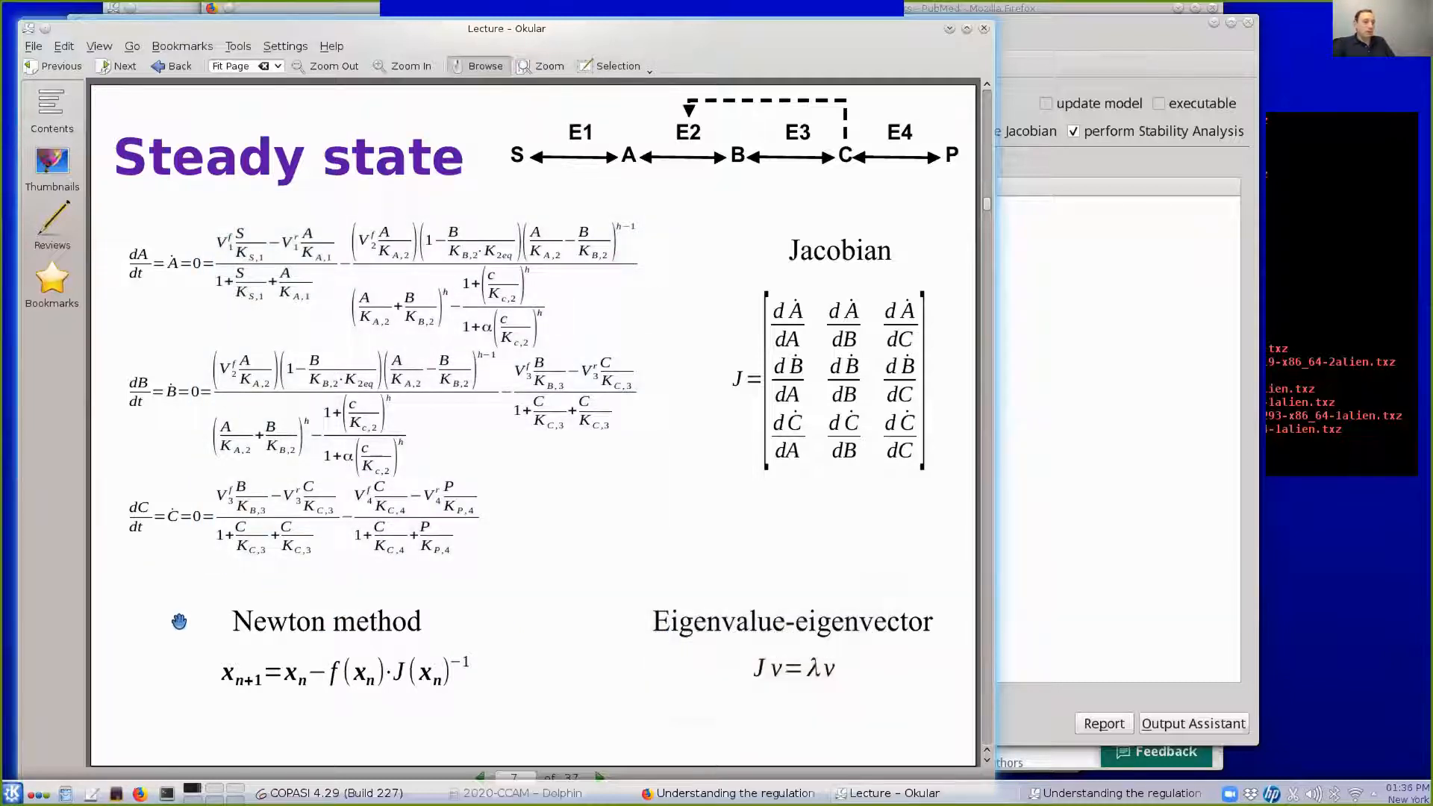
Mark out the Newton method formula and its individual x terms on the slide, dismissing each selection without copying
key("ctrl+3")
left_click_drag(203, 635, 520, 715)
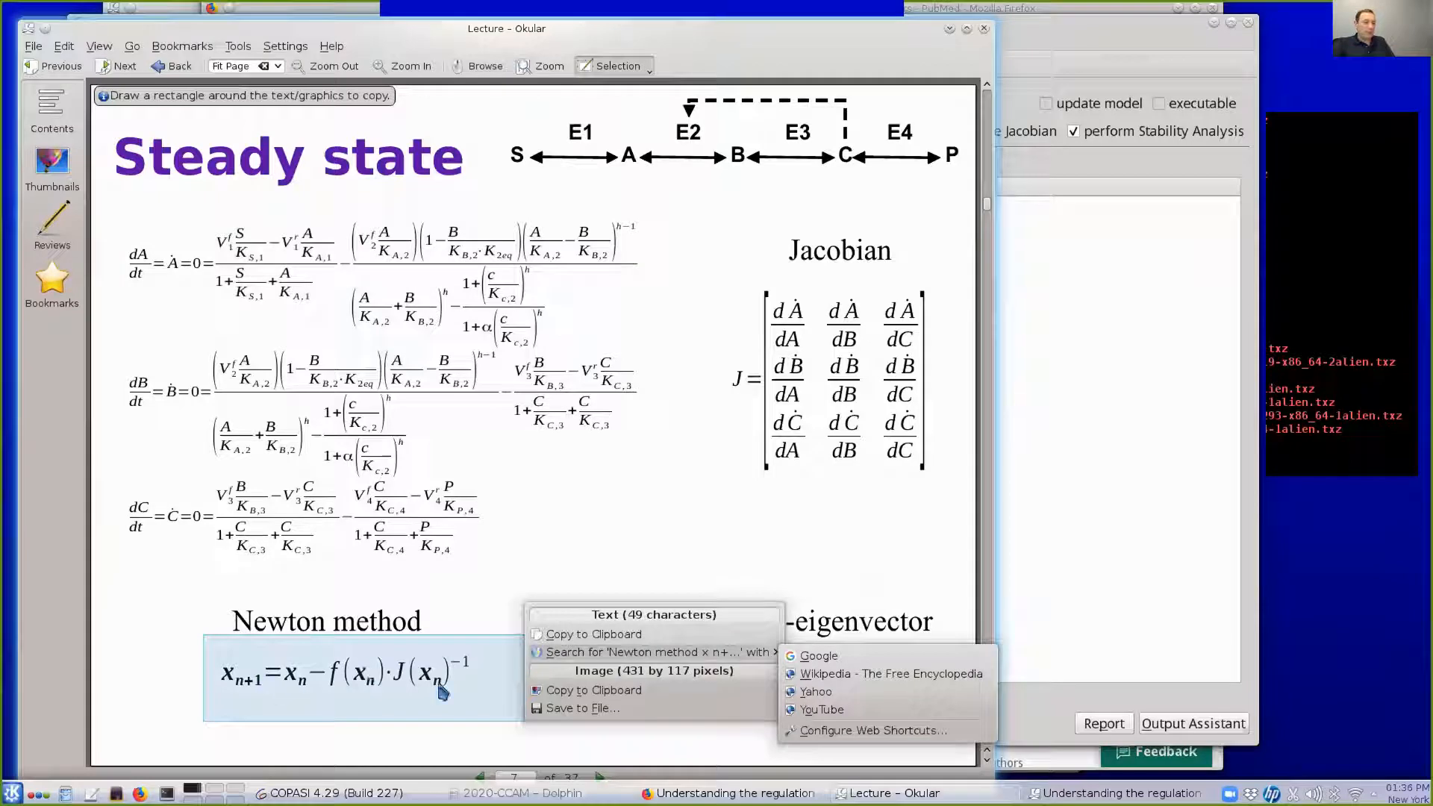
left_click(158, 652)
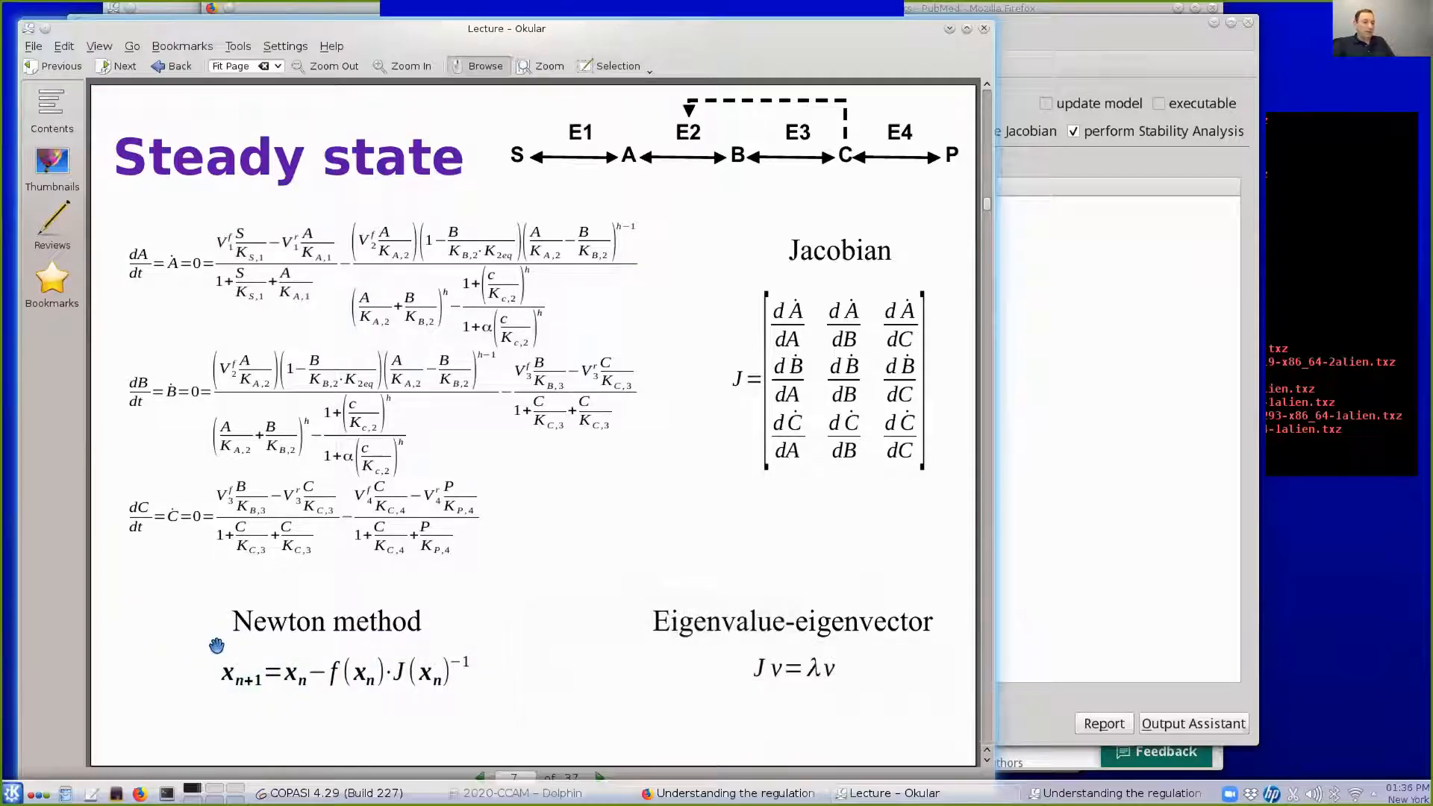
key("ctrl+3")
left_click_drag(226, 655, 253, 701)
left_click(213, 656)
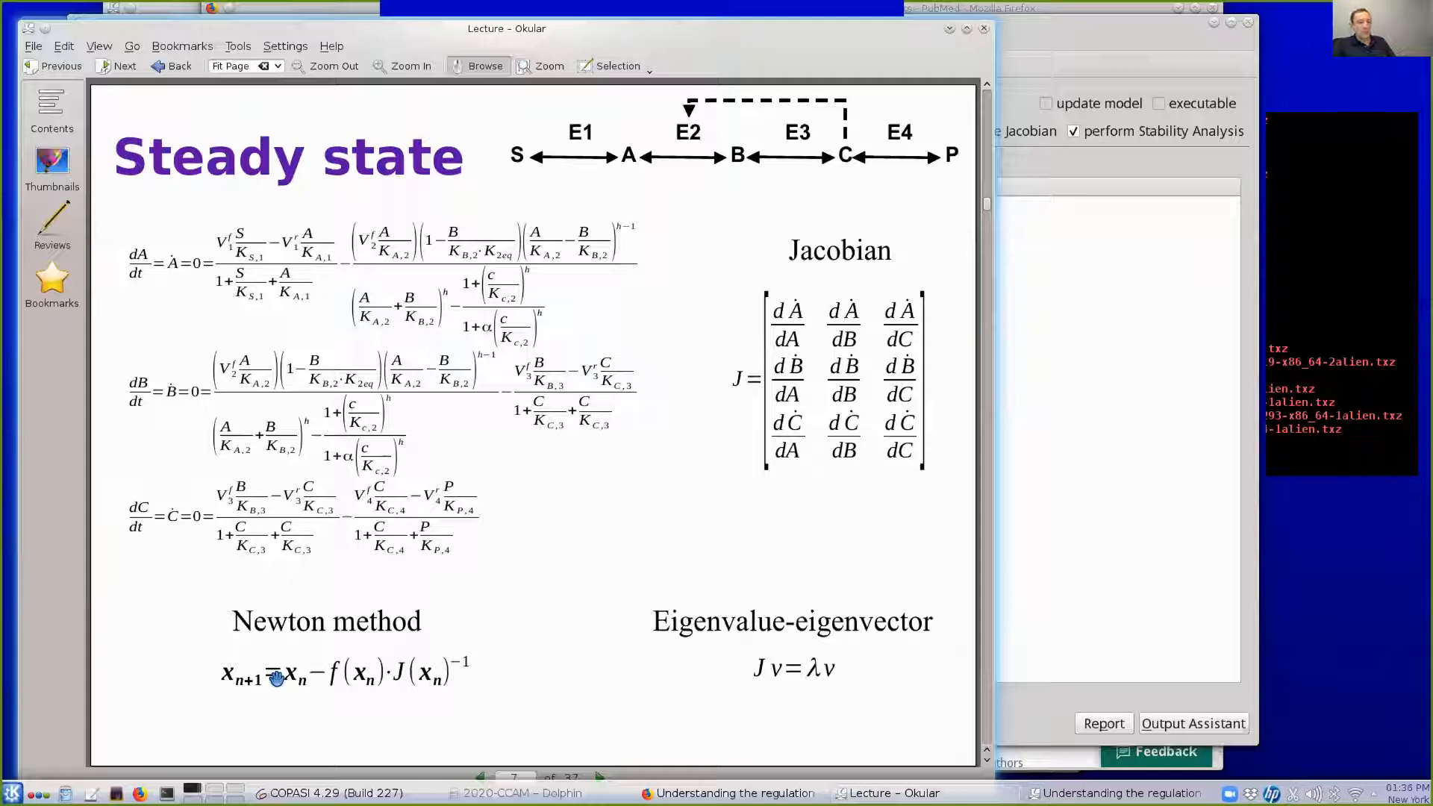
key("ctrl+3")
left_click_drag(286, 687, 285, 702)
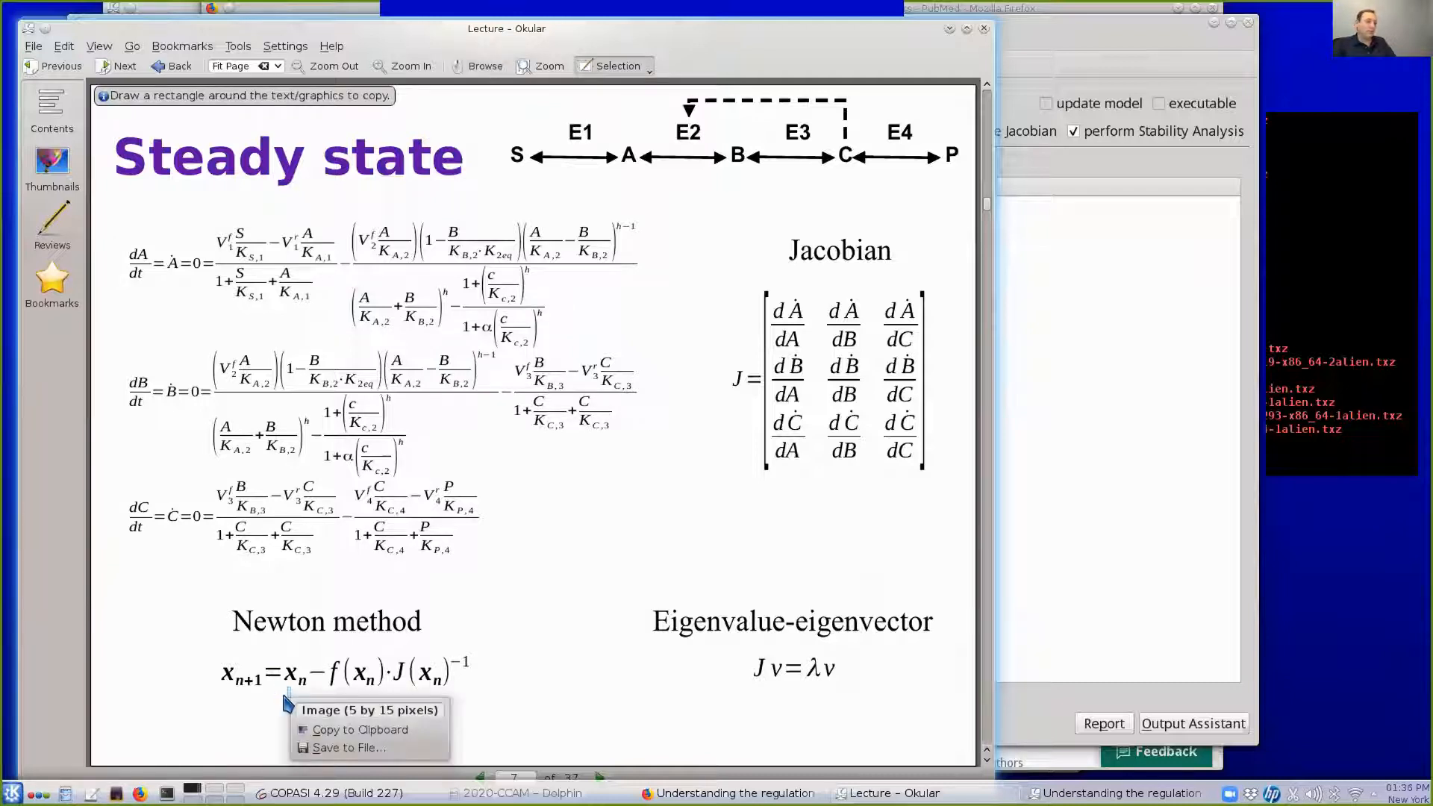
key("ctrl+1")
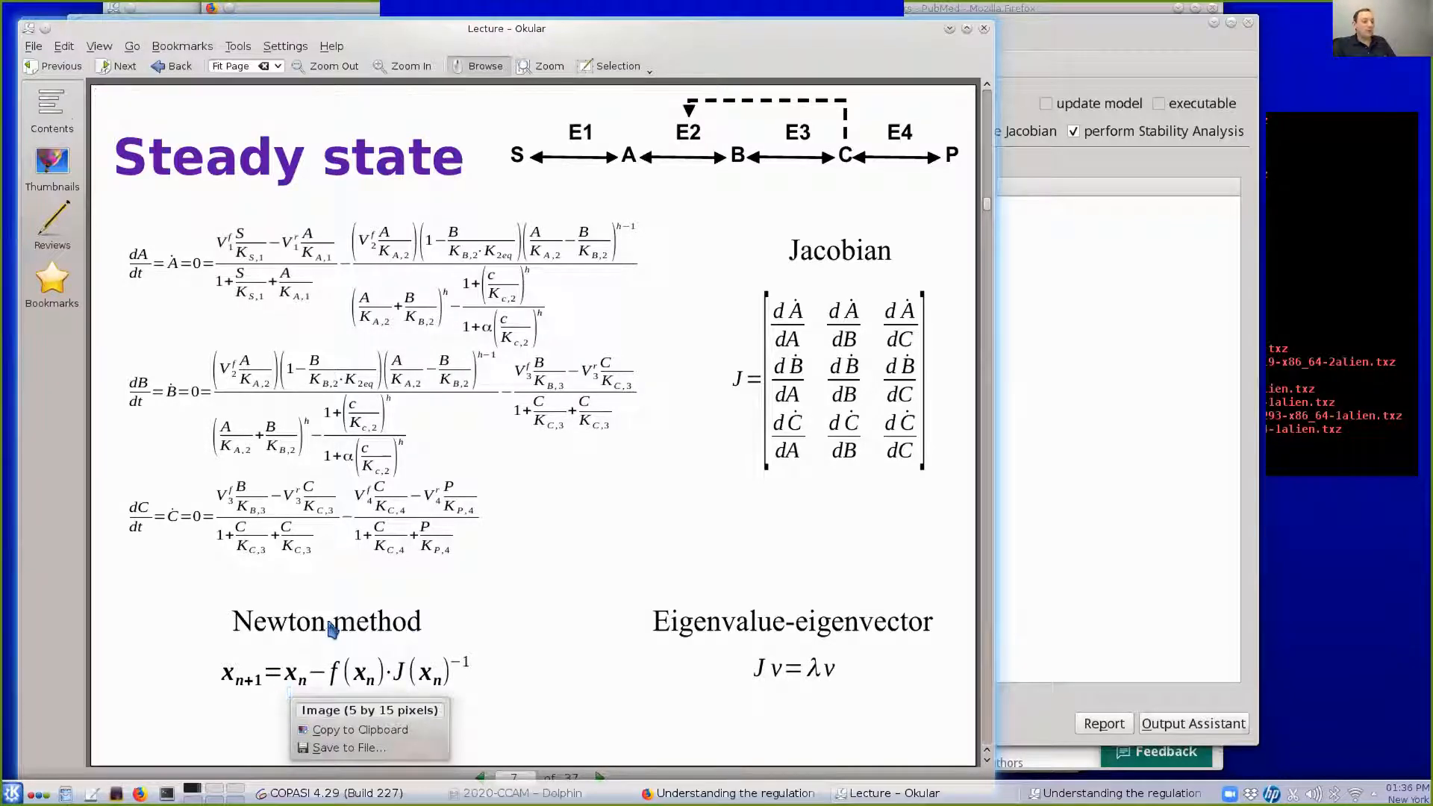
left_click(329, 625)
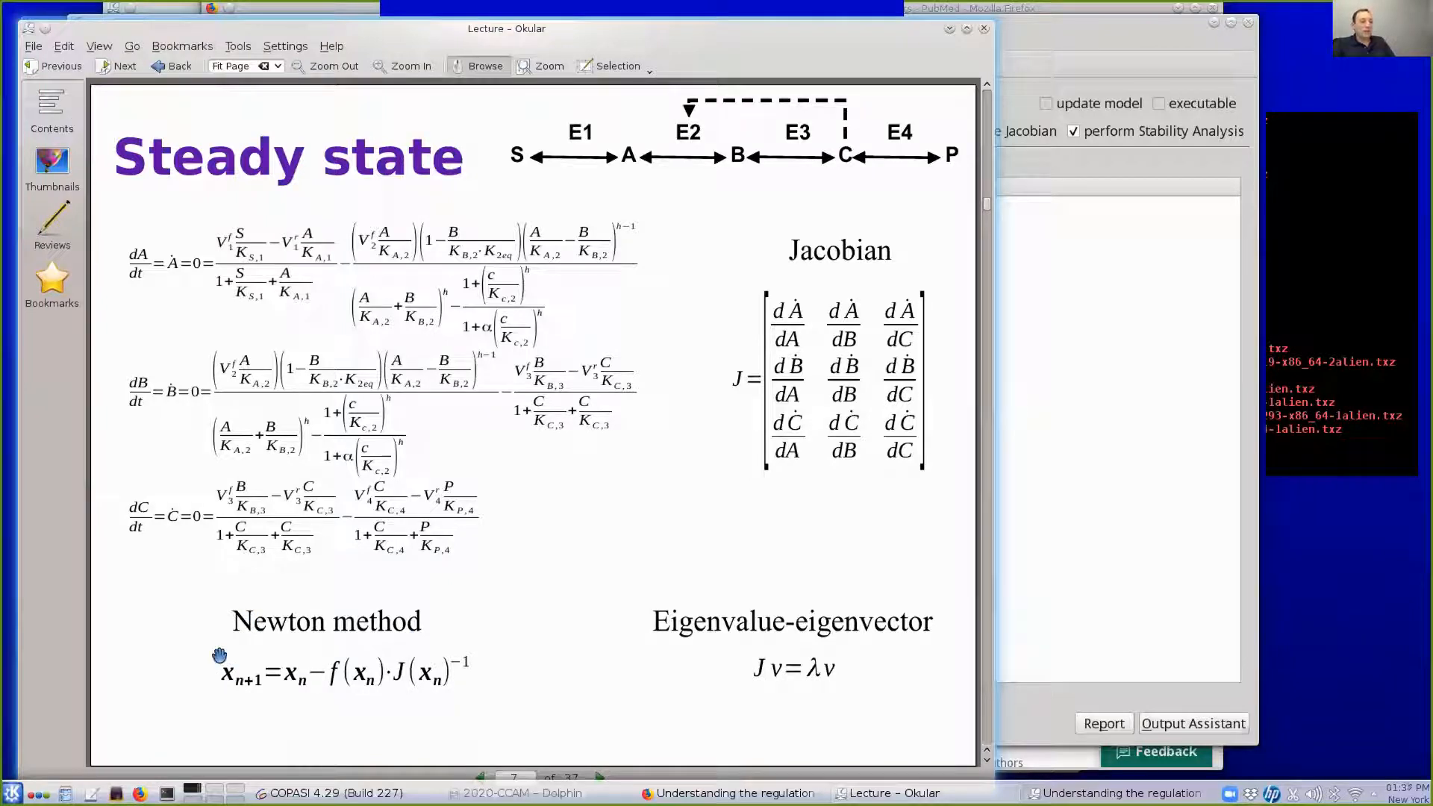
key("ctrl+3")
left_click_drag(216, 661, 261, 687)
left_click(228, 656)
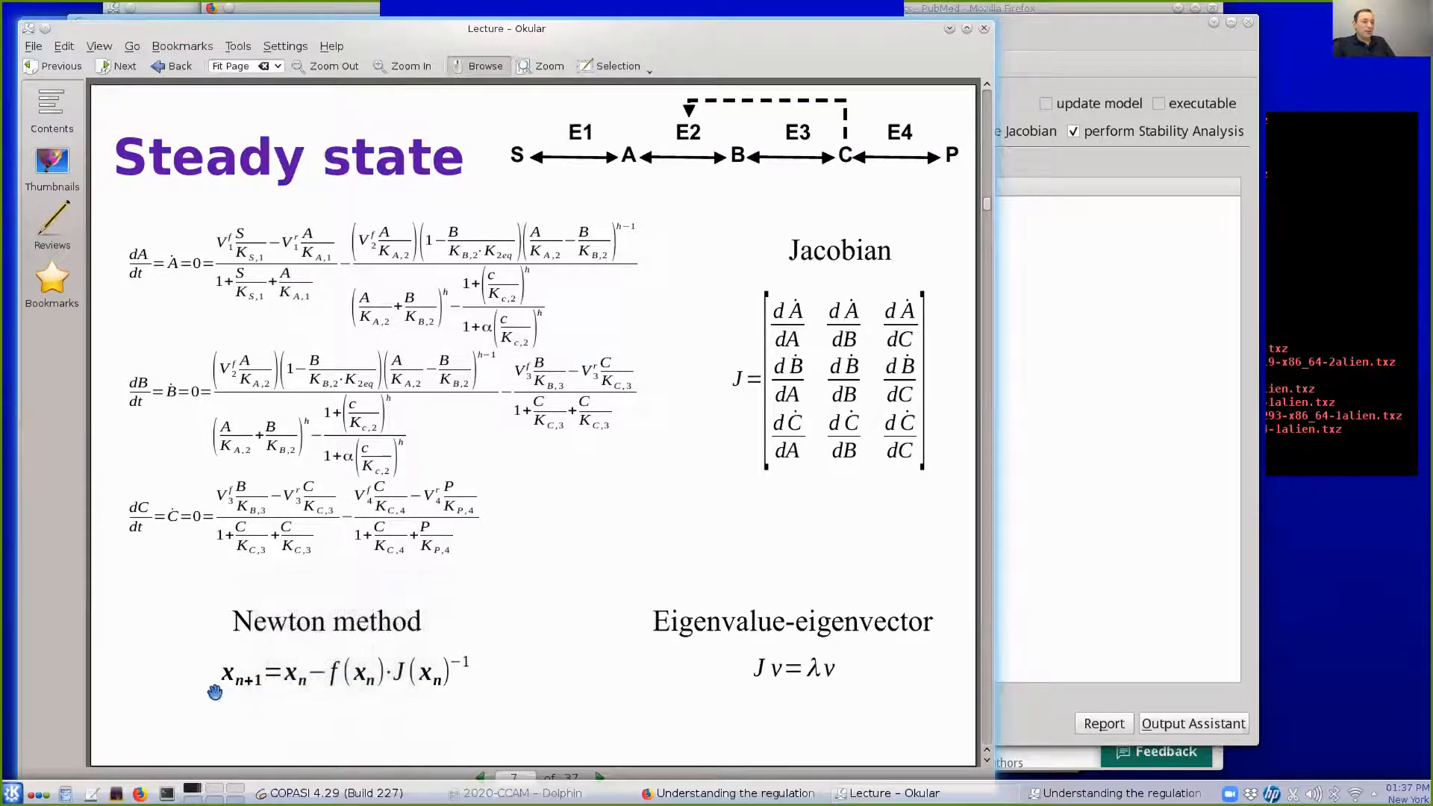
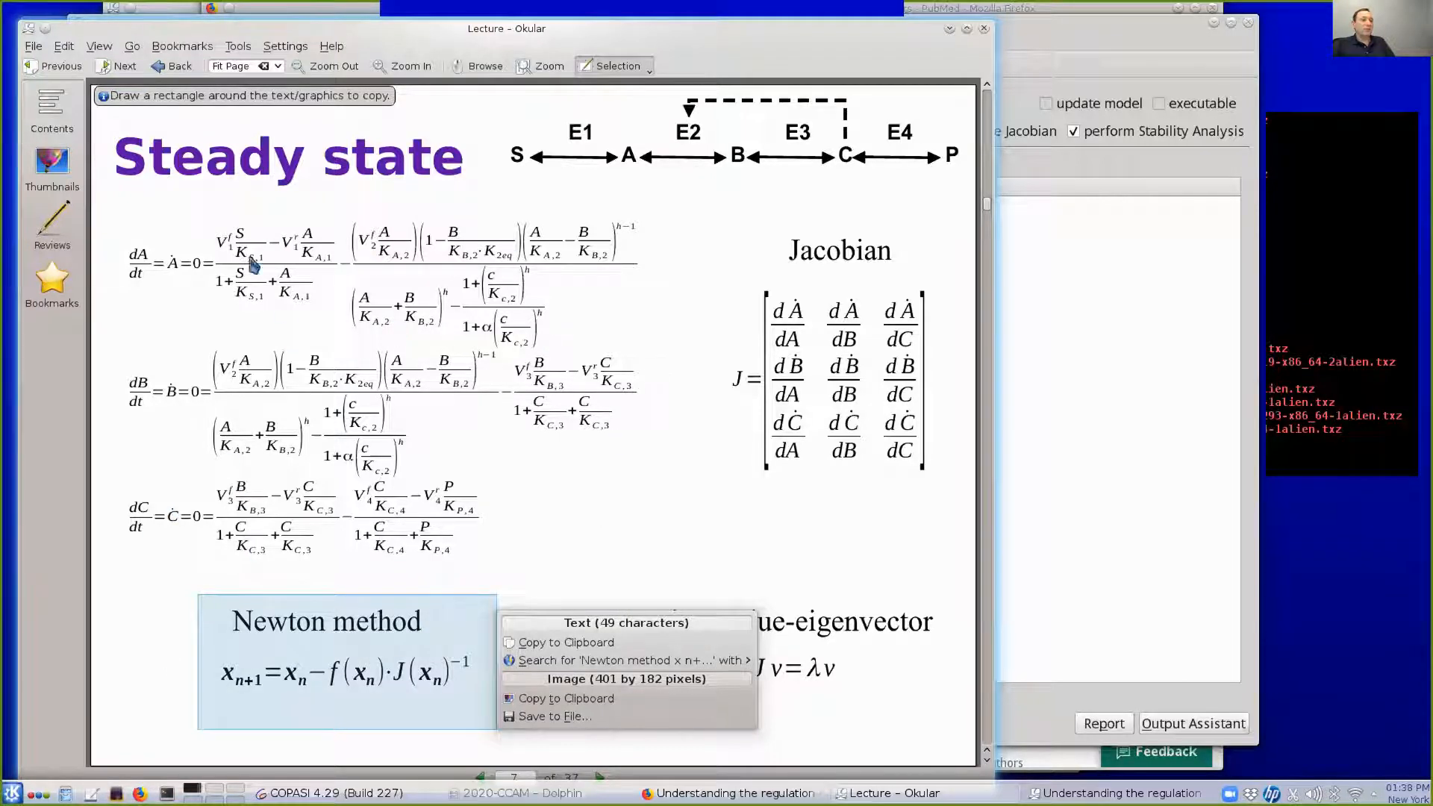
left_click(300, 639)
Mark out the Eigenvalue-eigenvector heading and equation on the slide, then dismiss the selection
key("ctrl+3")
left_click_drag(605, 569, 937, 691)
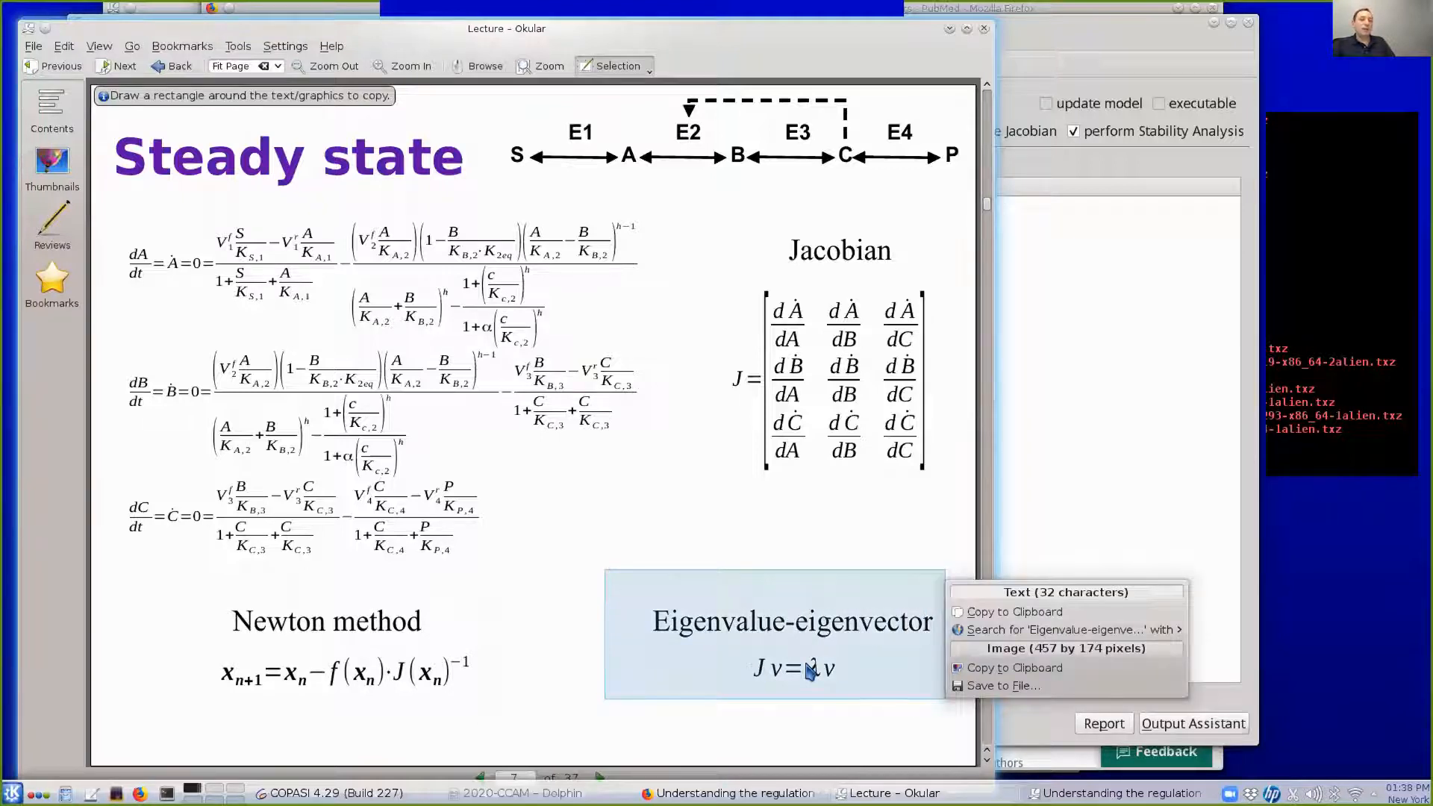
left_click(671, 494)
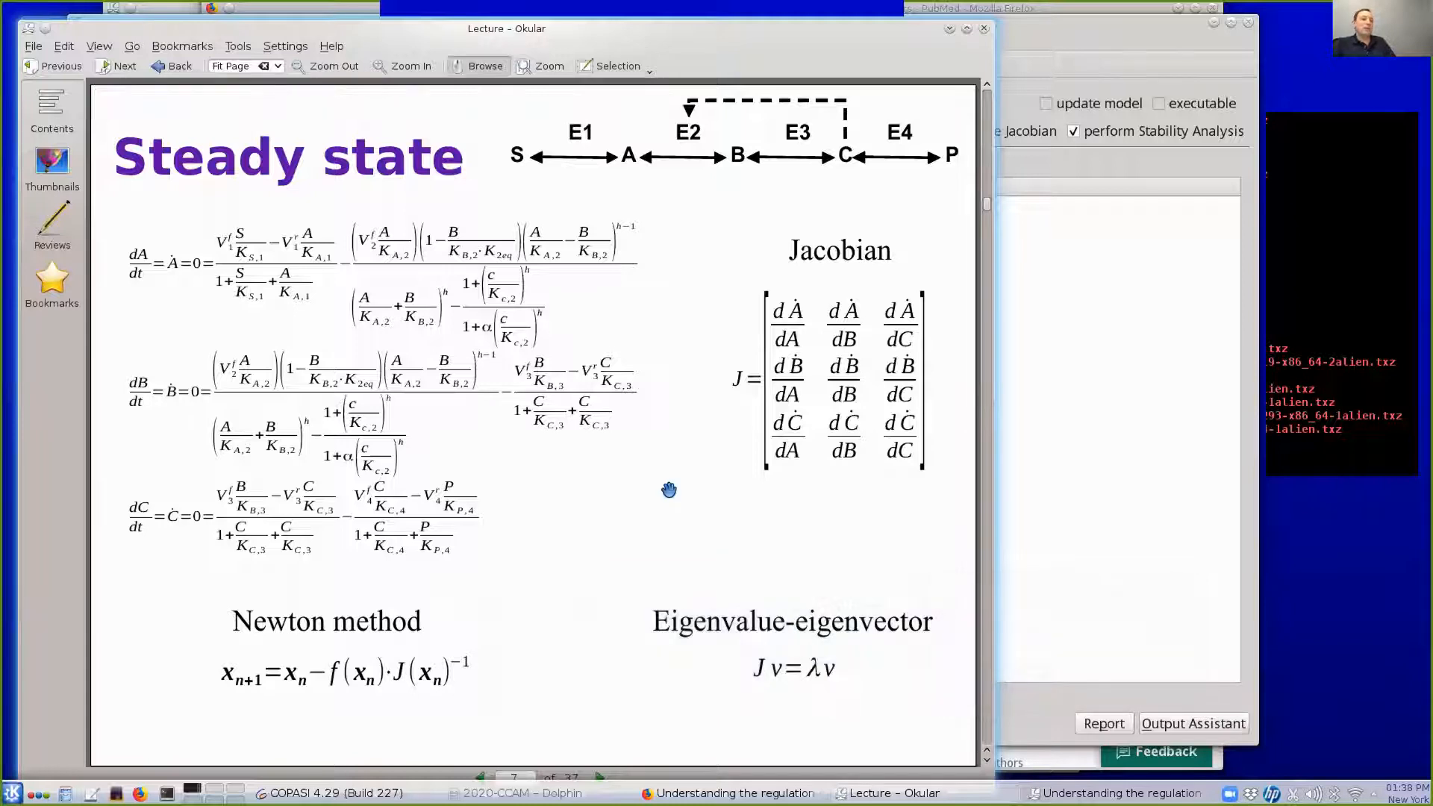
Minimize Okular to return to COPASI and run the Steady-State task with Use Newton and Use Integration enabled
left_click(948, 28)
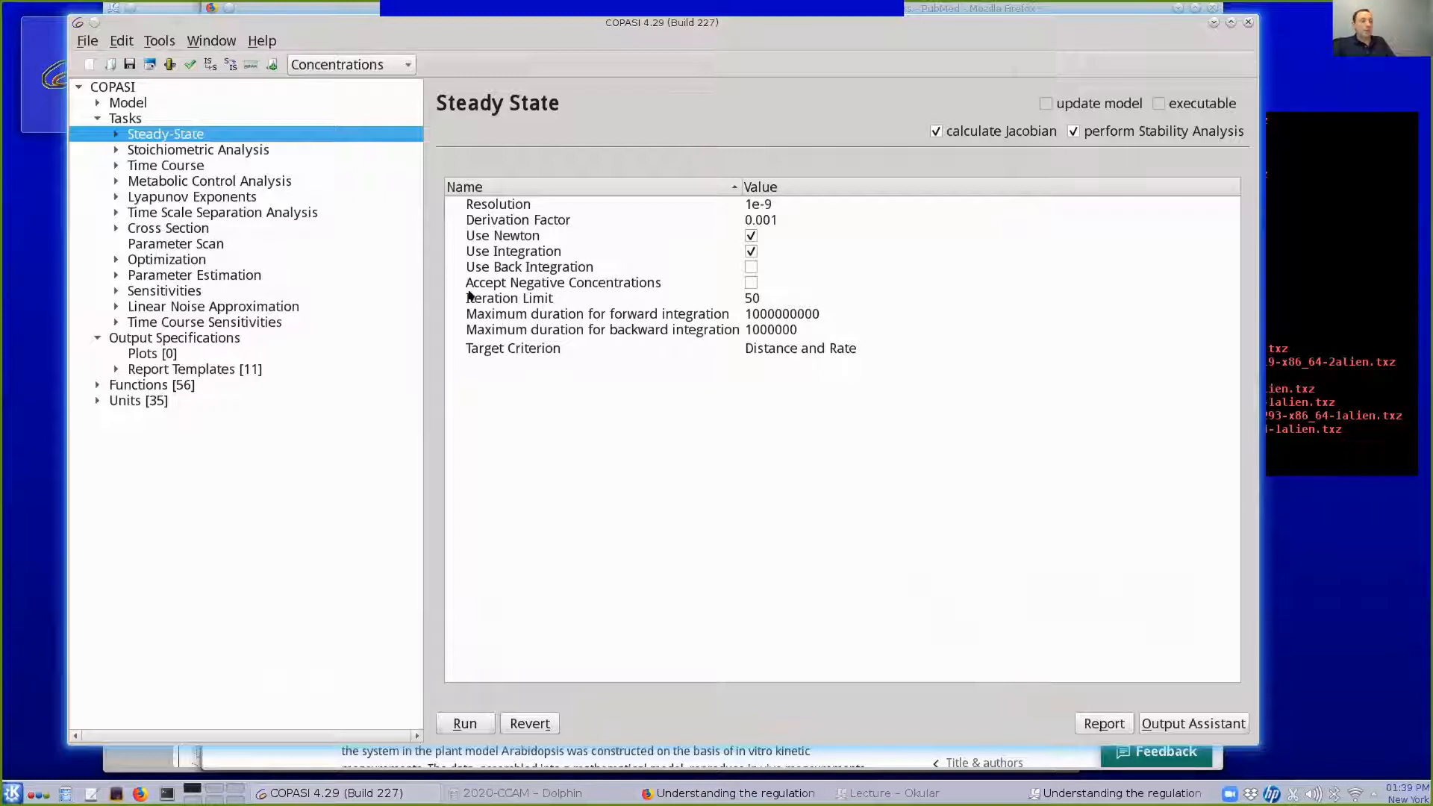
left_click(460, 236)
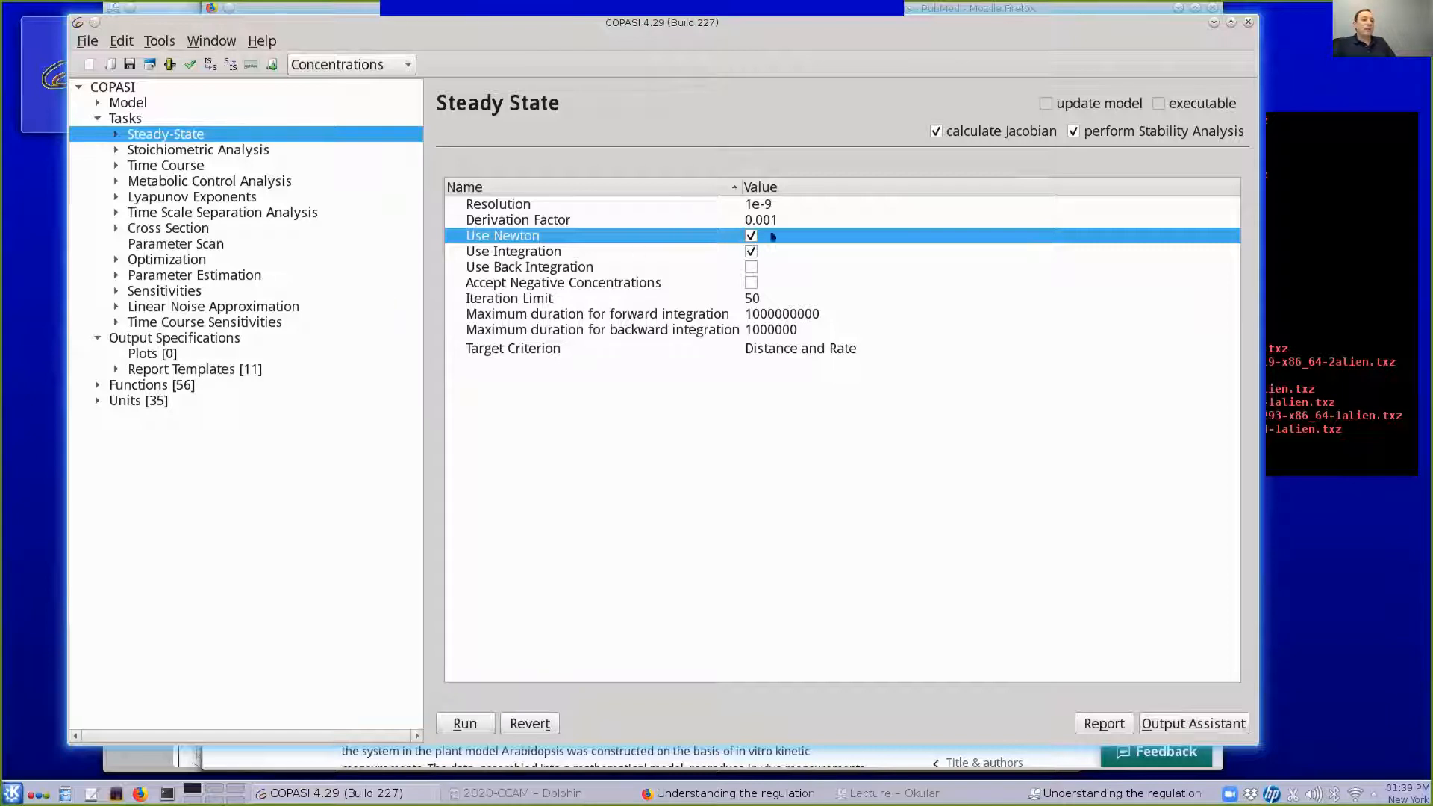
left_click(479, 259)
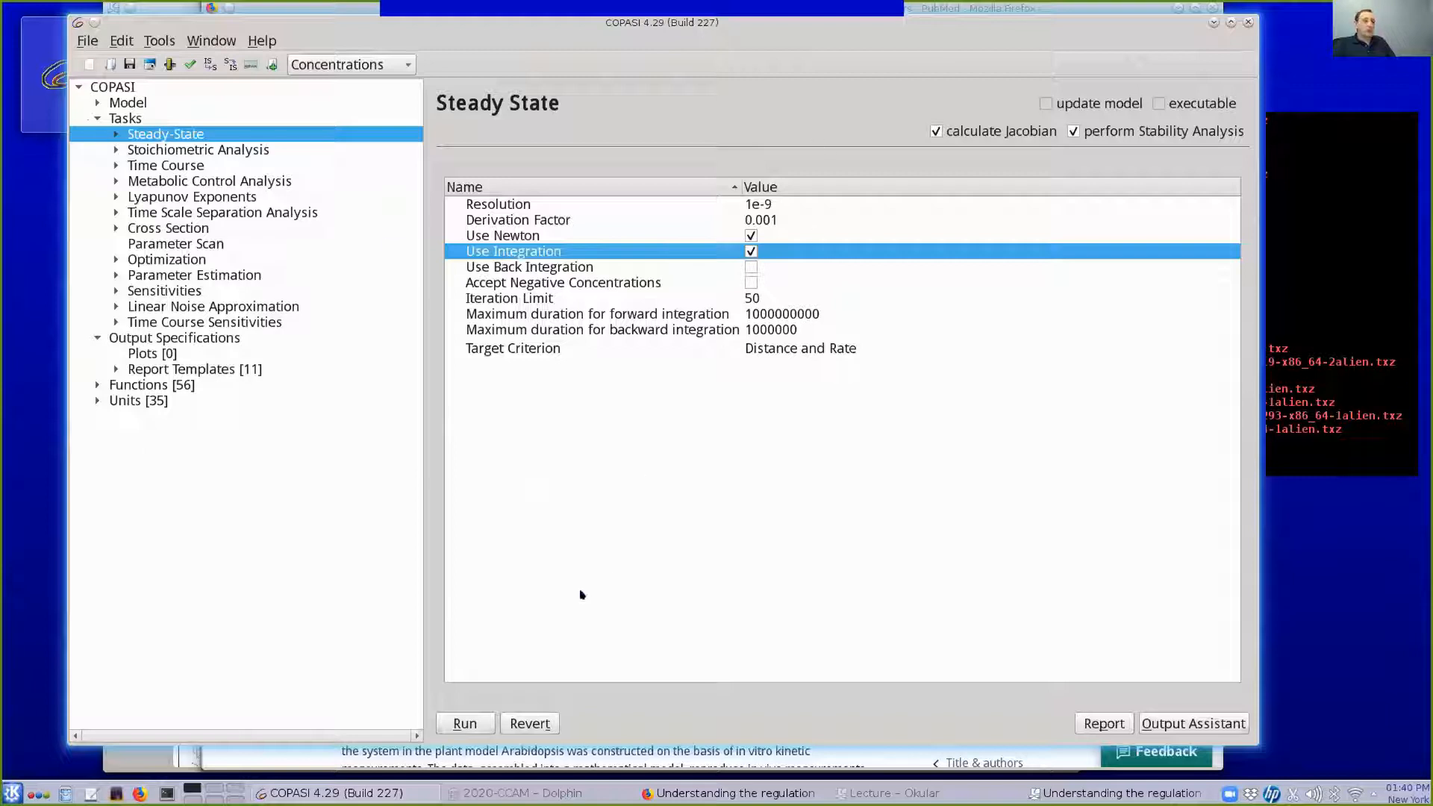
left_click(470, 721)
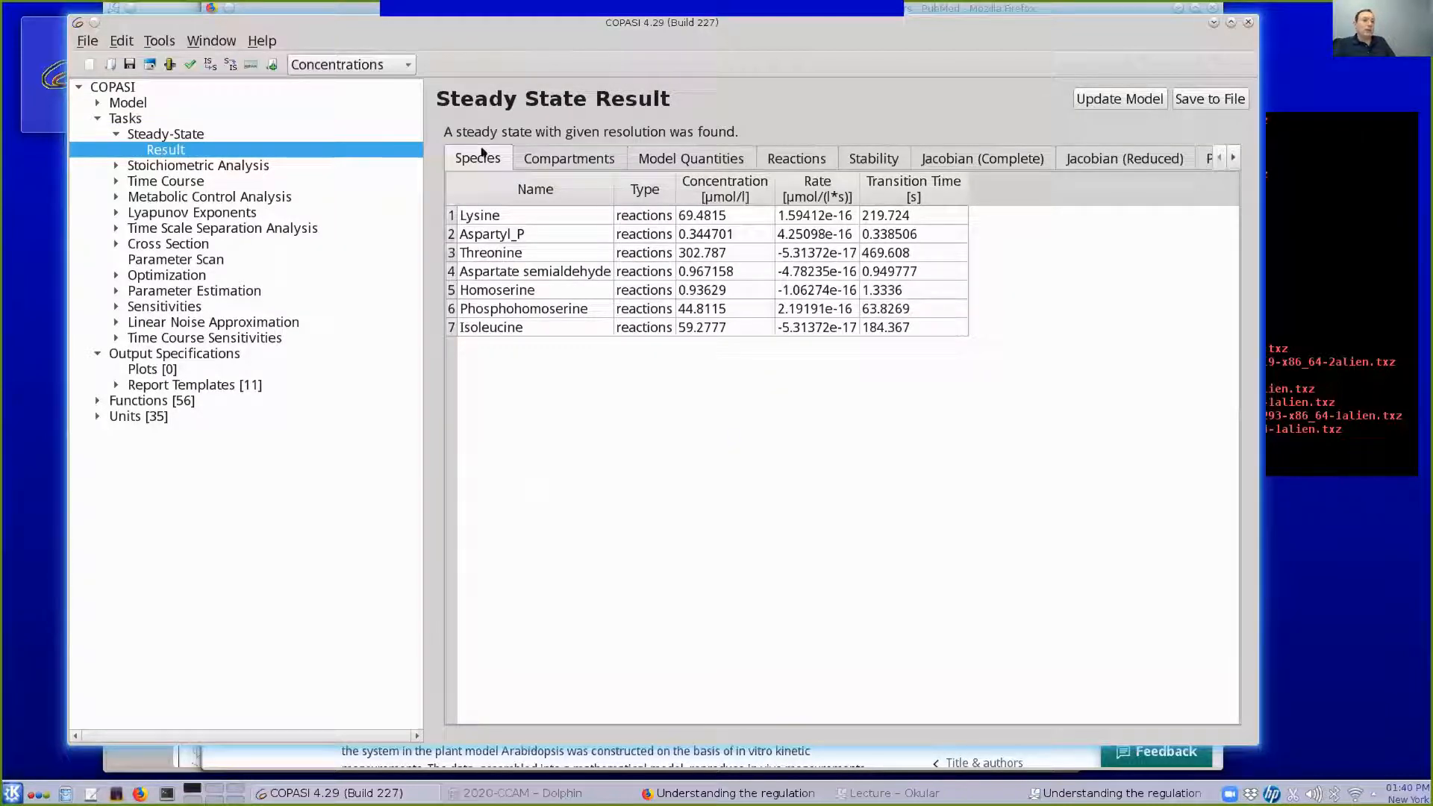
Examine the steady-state concentrations of the species from Lysine to Homoserine in the result table
left_click(723, 213)
left_click(723, 233)
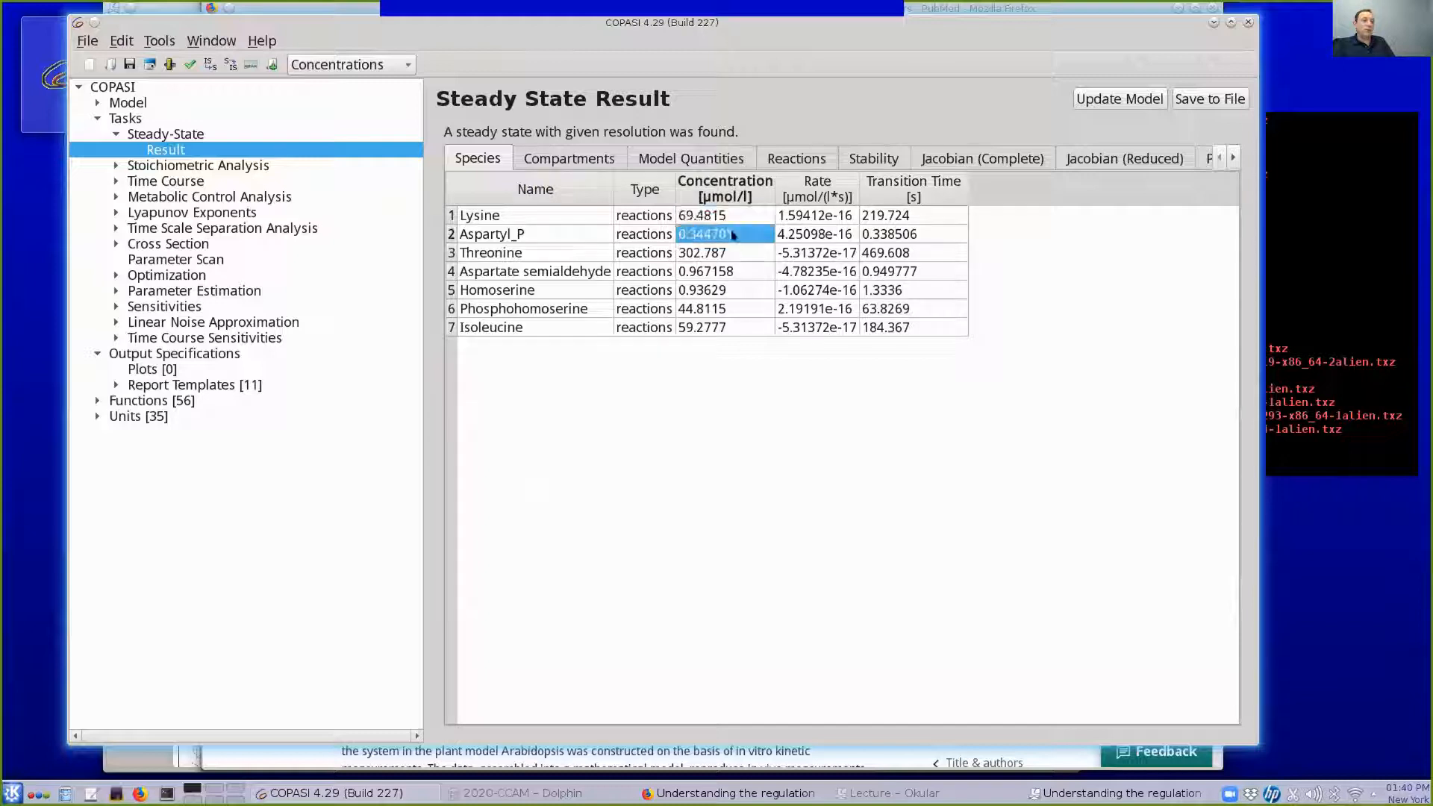
left_click(725, 254)
left_click(735, 272)
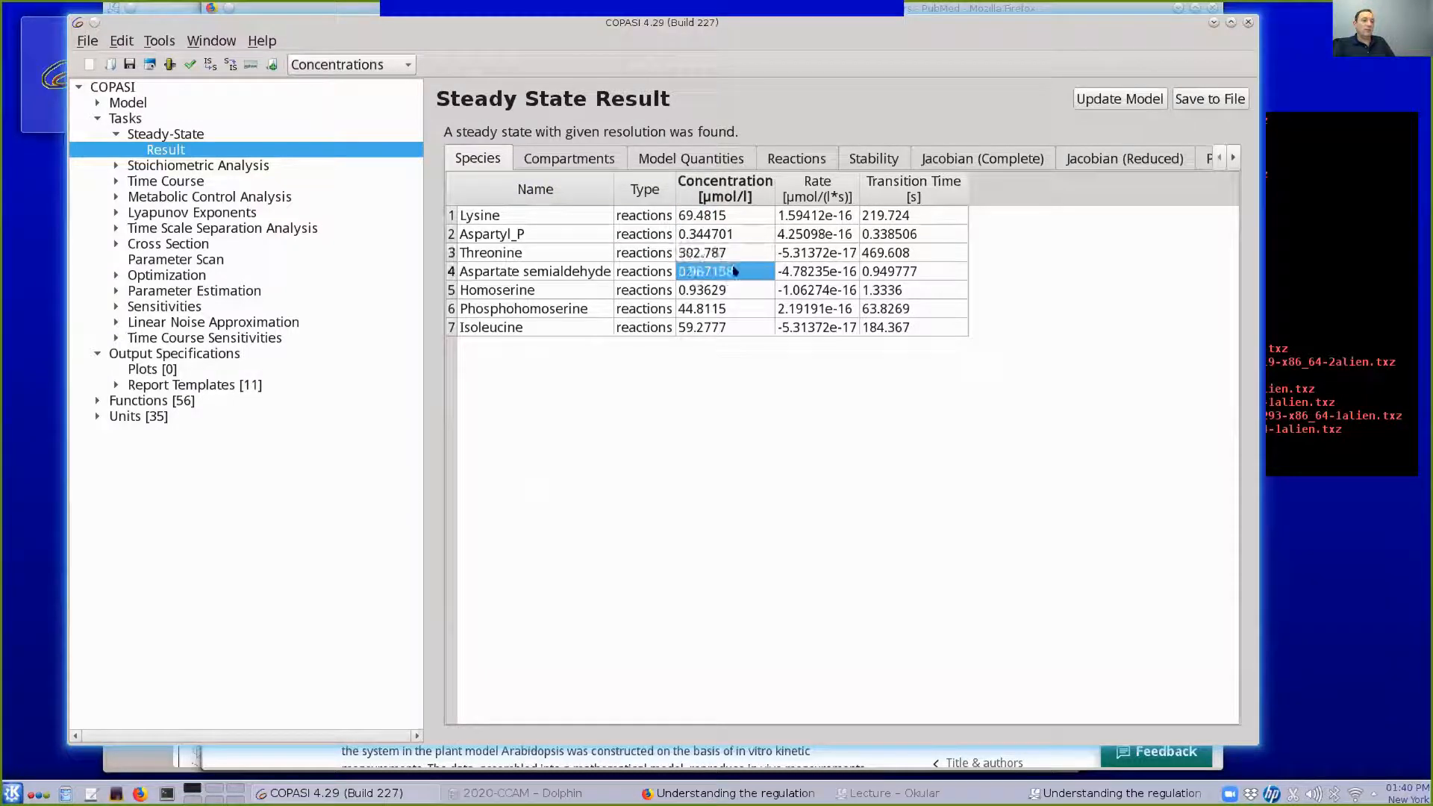
left_click(733, 290)
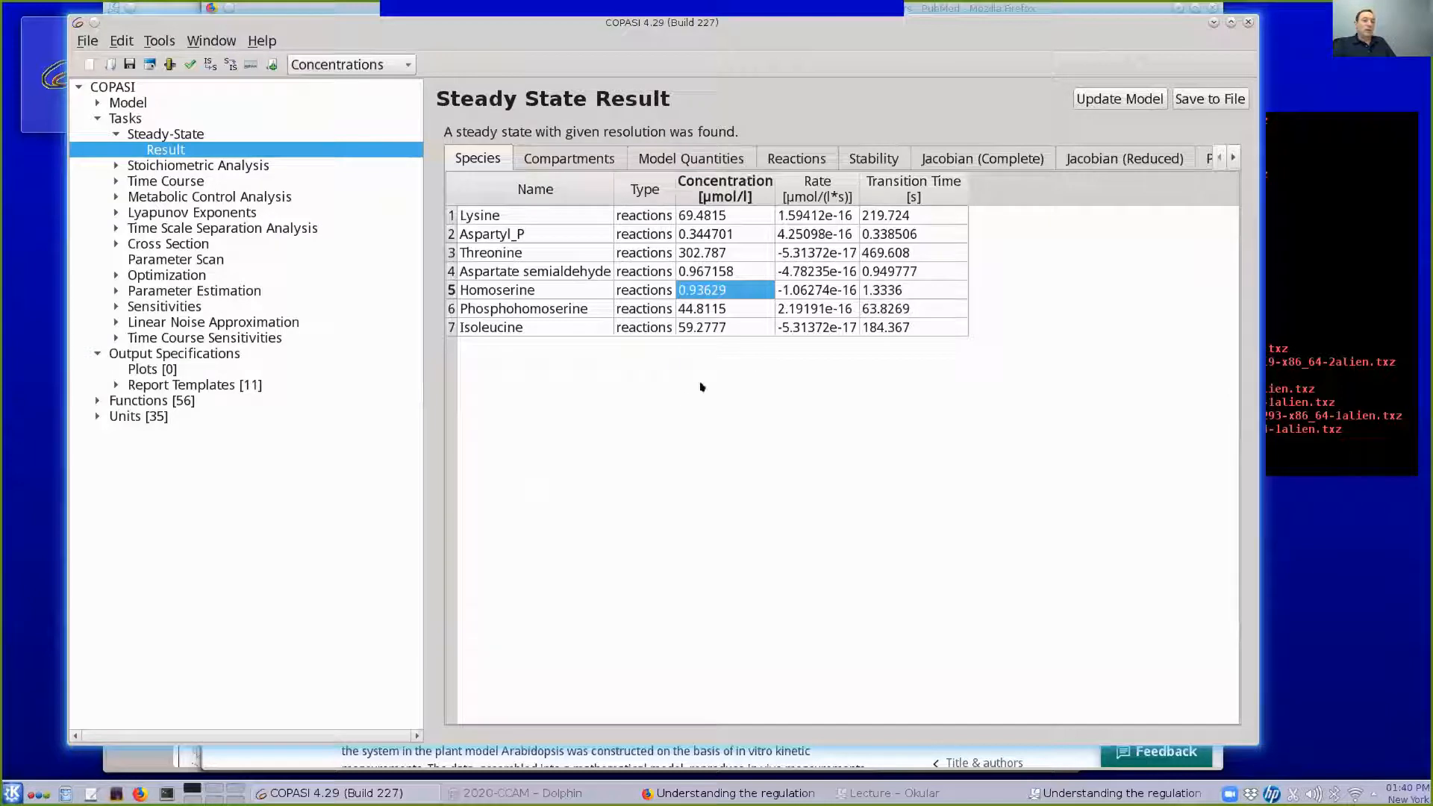
left_click(688, 216)
left_click(699, 233)
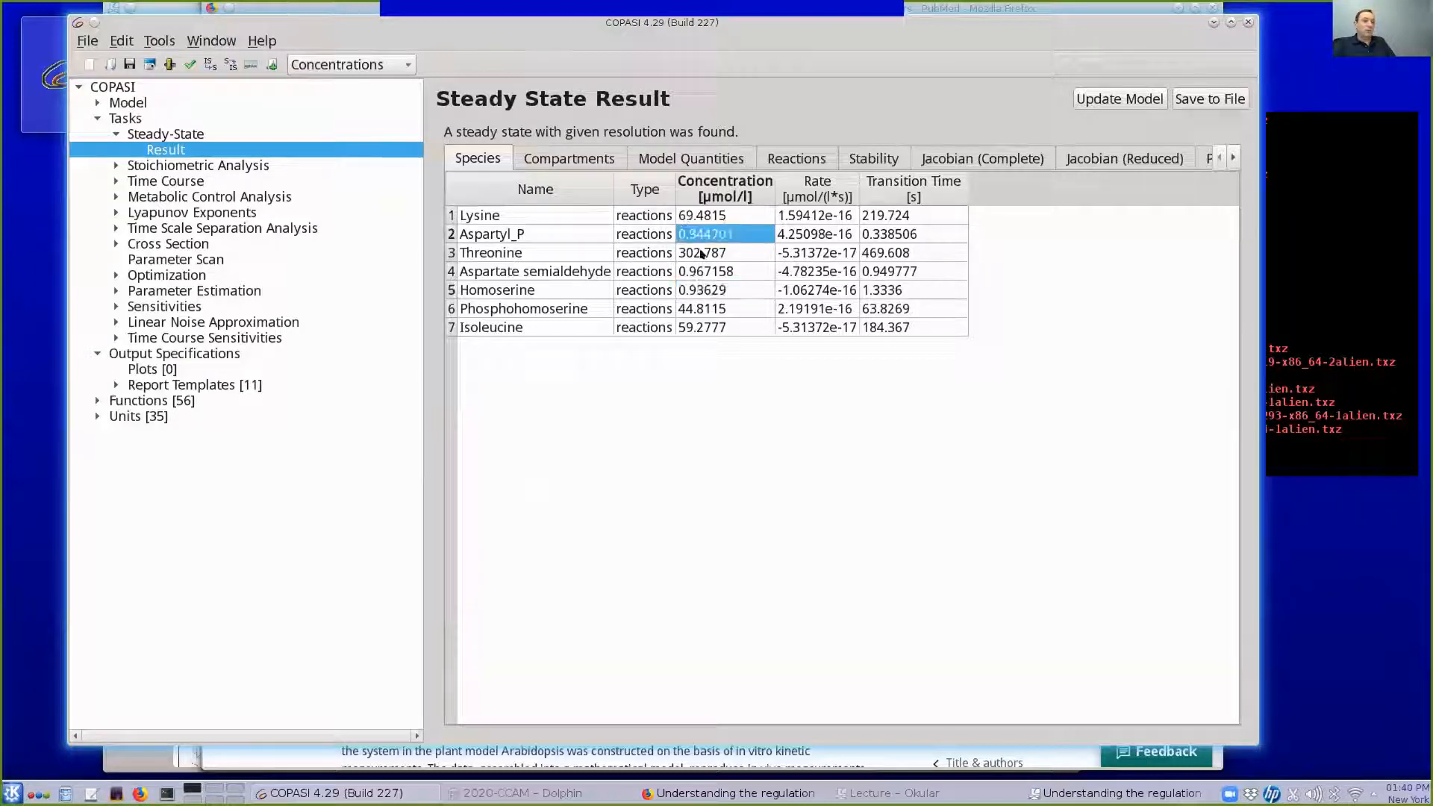
Examine the steady-state rates of all species from Lysine to Isoleucine in the result table
left_click(819, 217)
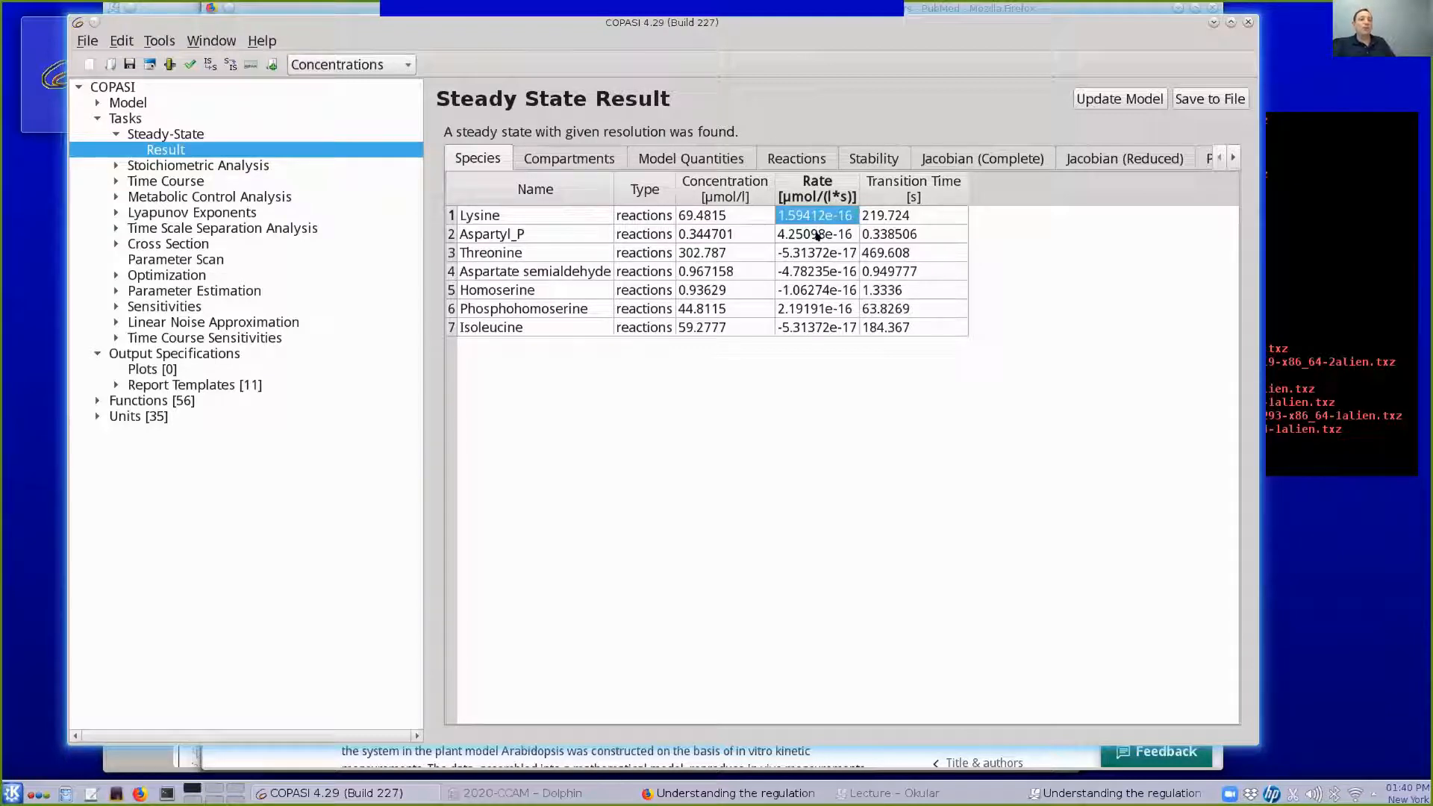
left_click(804, 235)
left_click(804, 253)
left_click(804, 270)
left_click(803, 289)
left_click(801, 308)
left_click(795, 327)
left_click(803, 307)
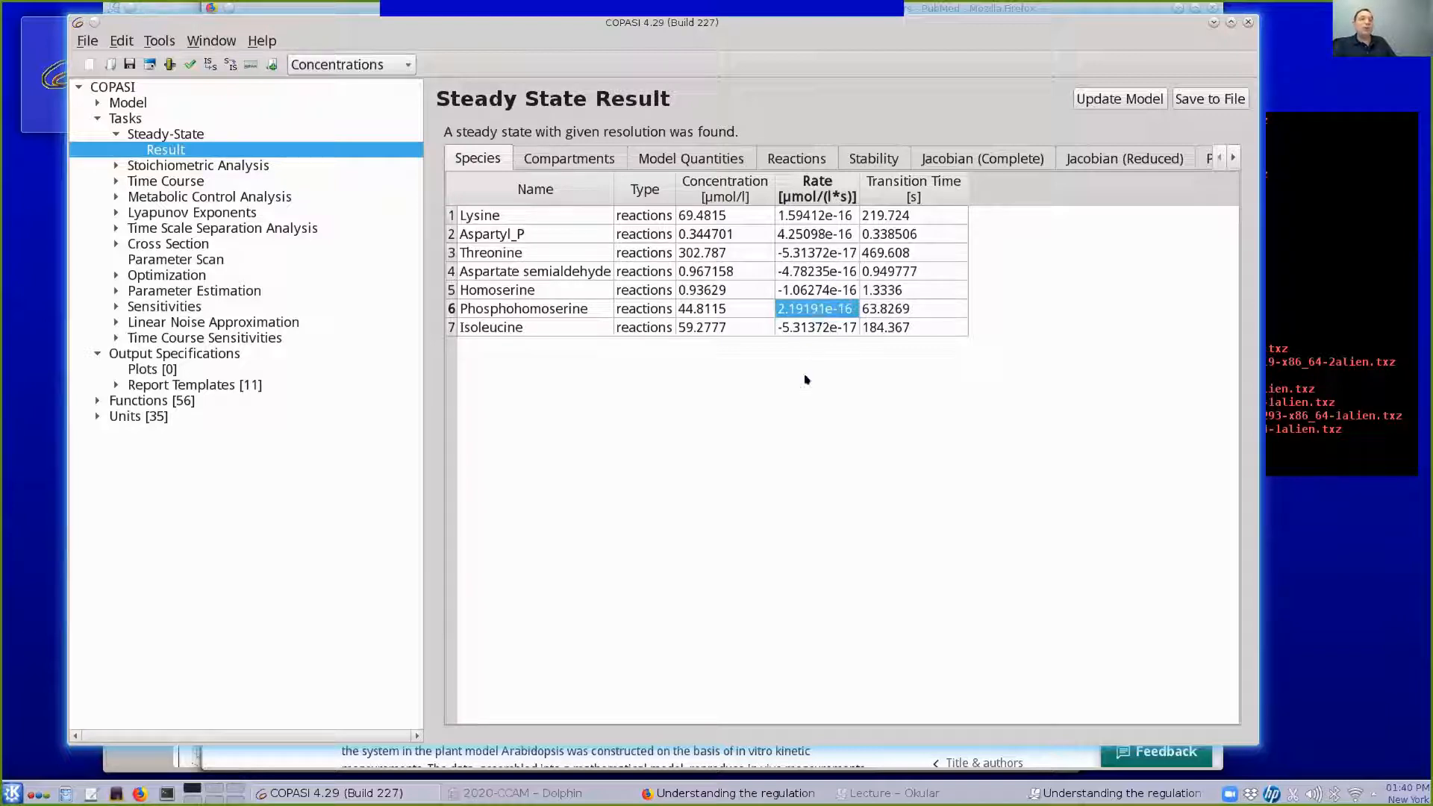
Examine the steady-state rates of Threonine, Lysine, Aspartyl_P and Aspartate semialdehyde again
left_click(793, 255)
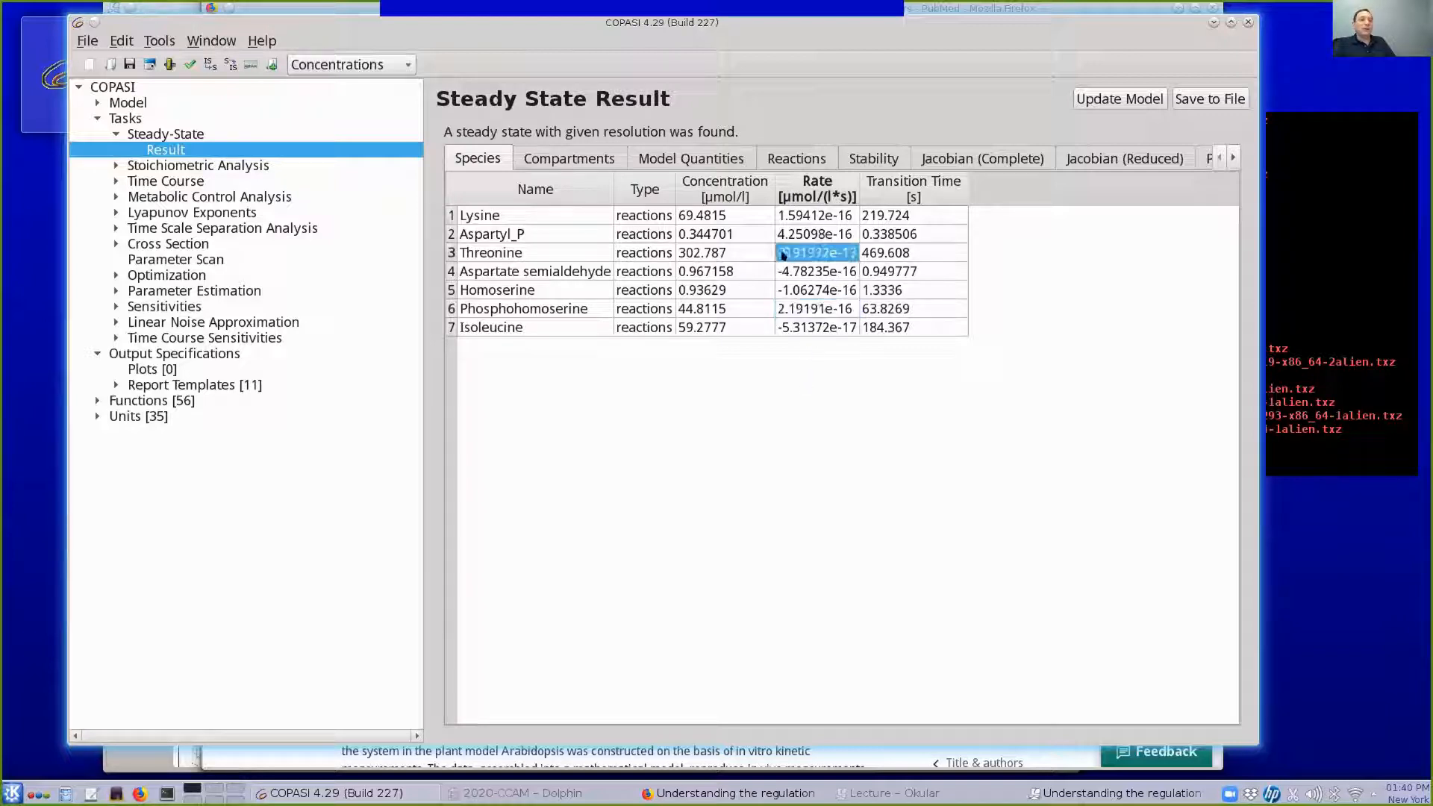
left_click(805, 213)
left_click(828, 234)
left_click(829, 269)
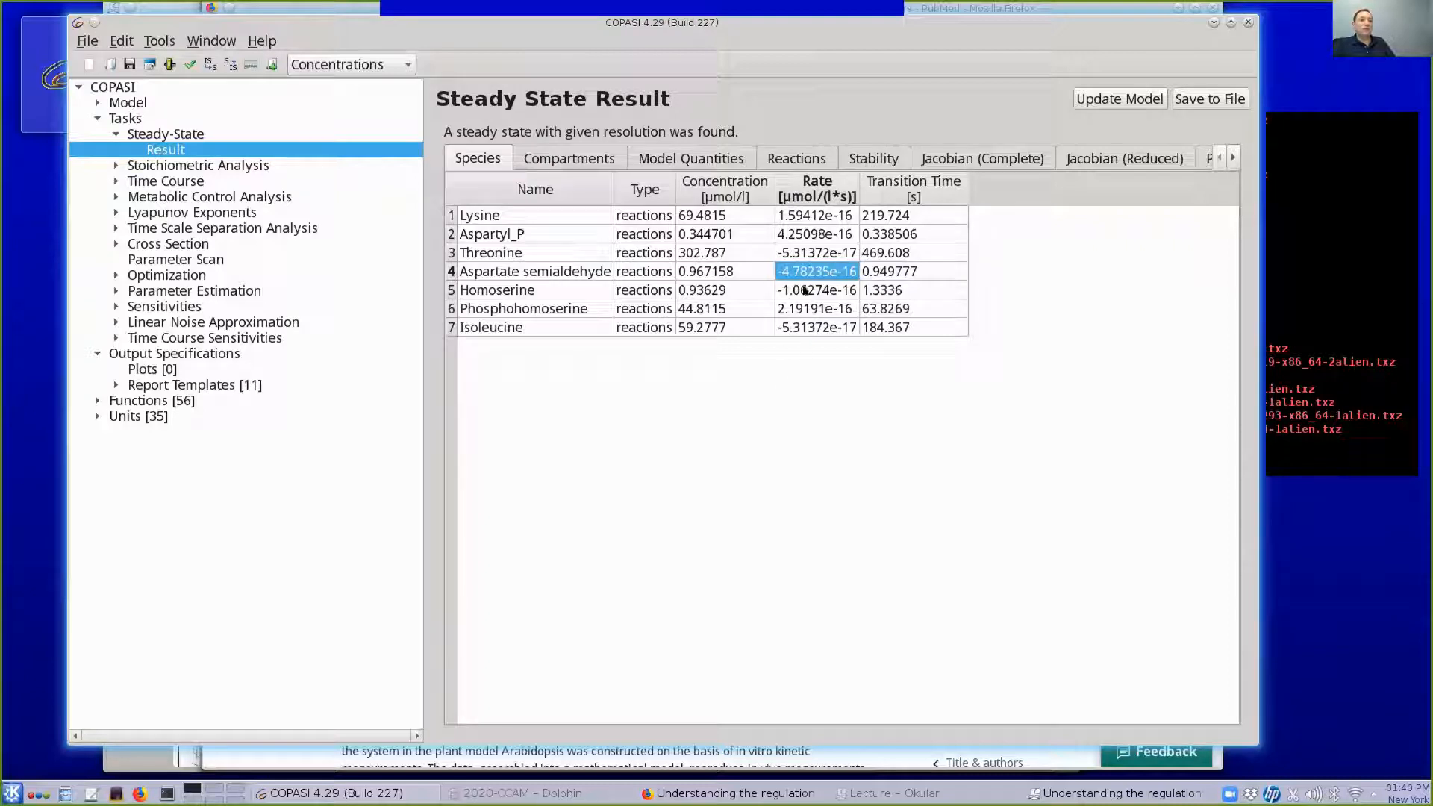
Examine the transition times of Lysine and Aspartyl_P, and view the steady-state fluxes of the reactions
left_click(881, 215)
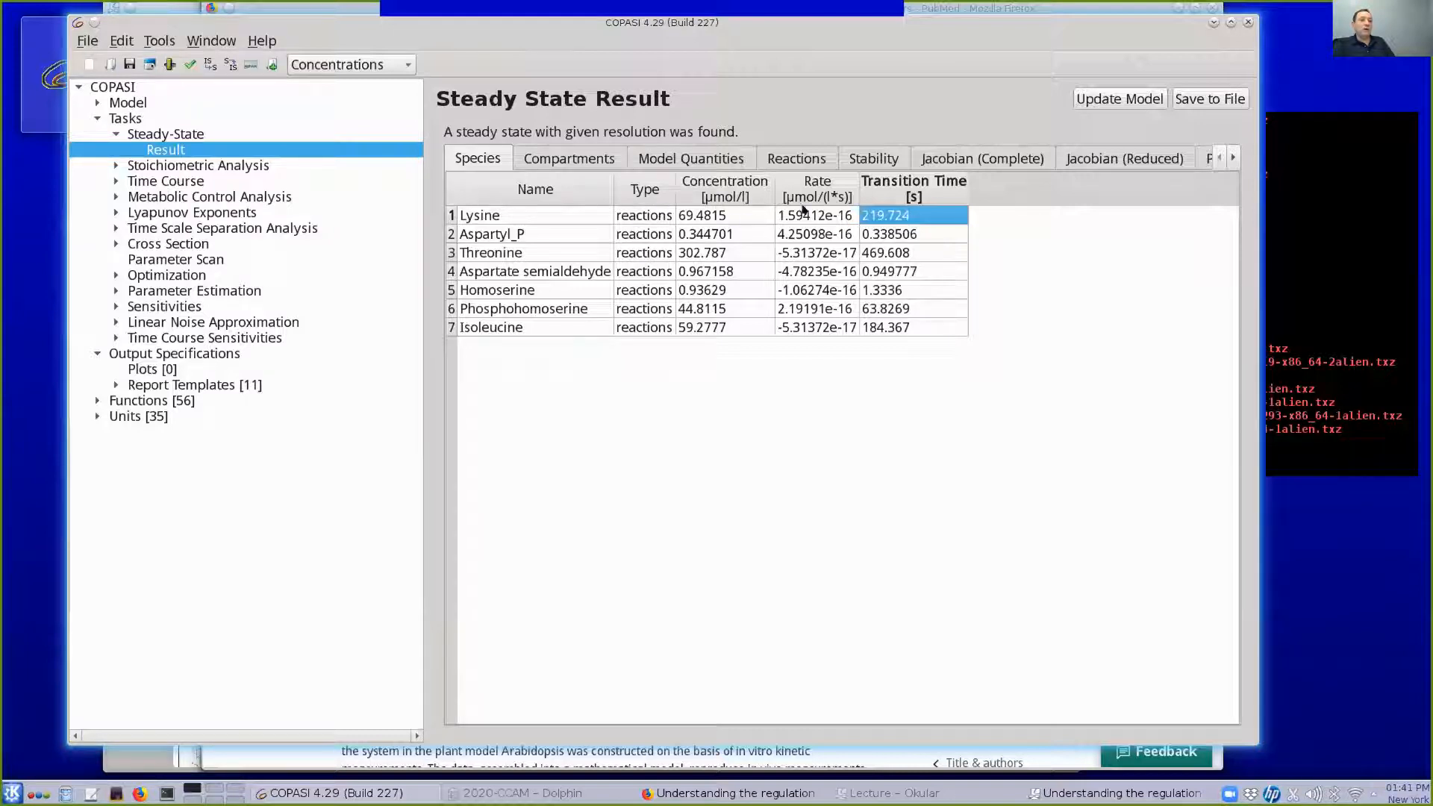
left_click(901, 238)
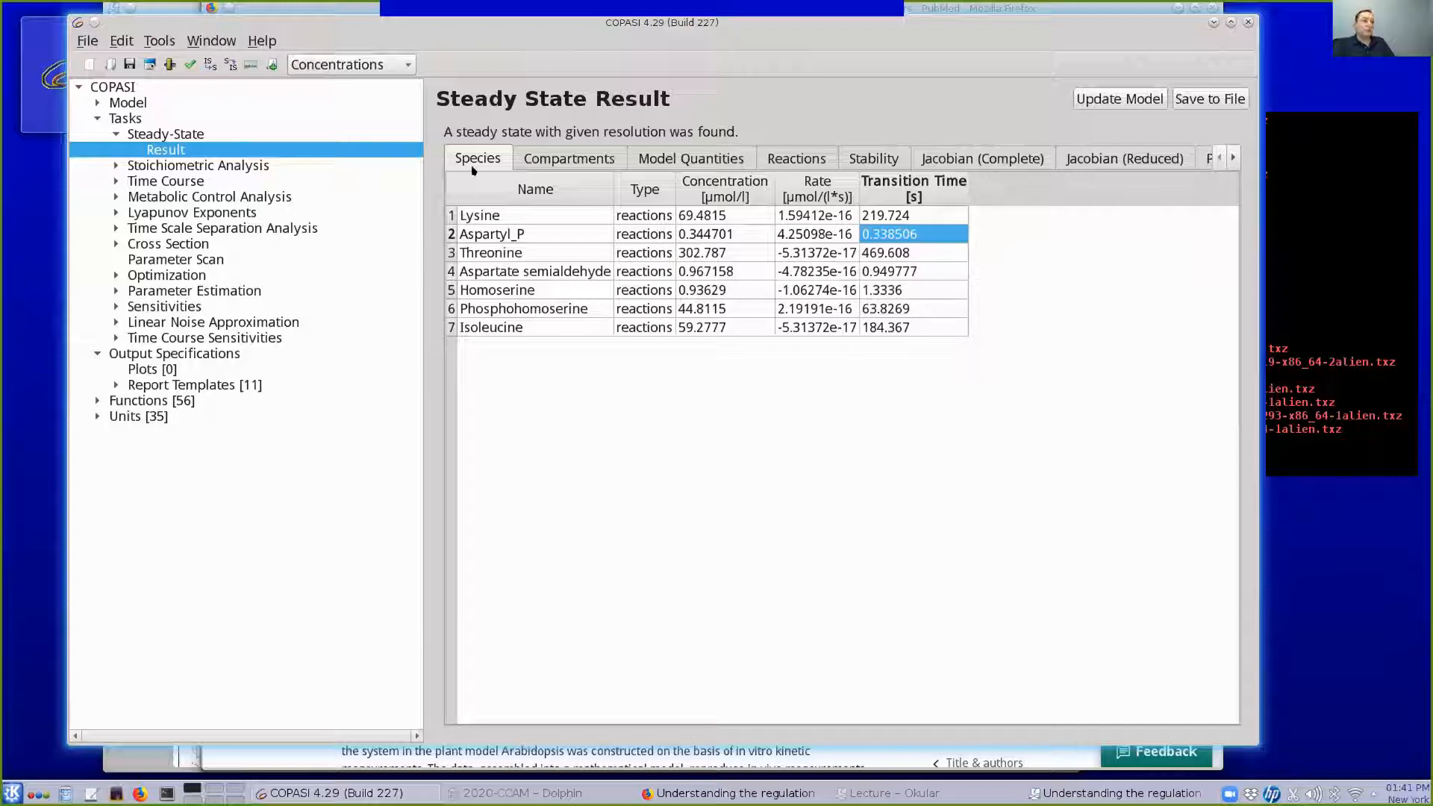
left_click(796, 160)
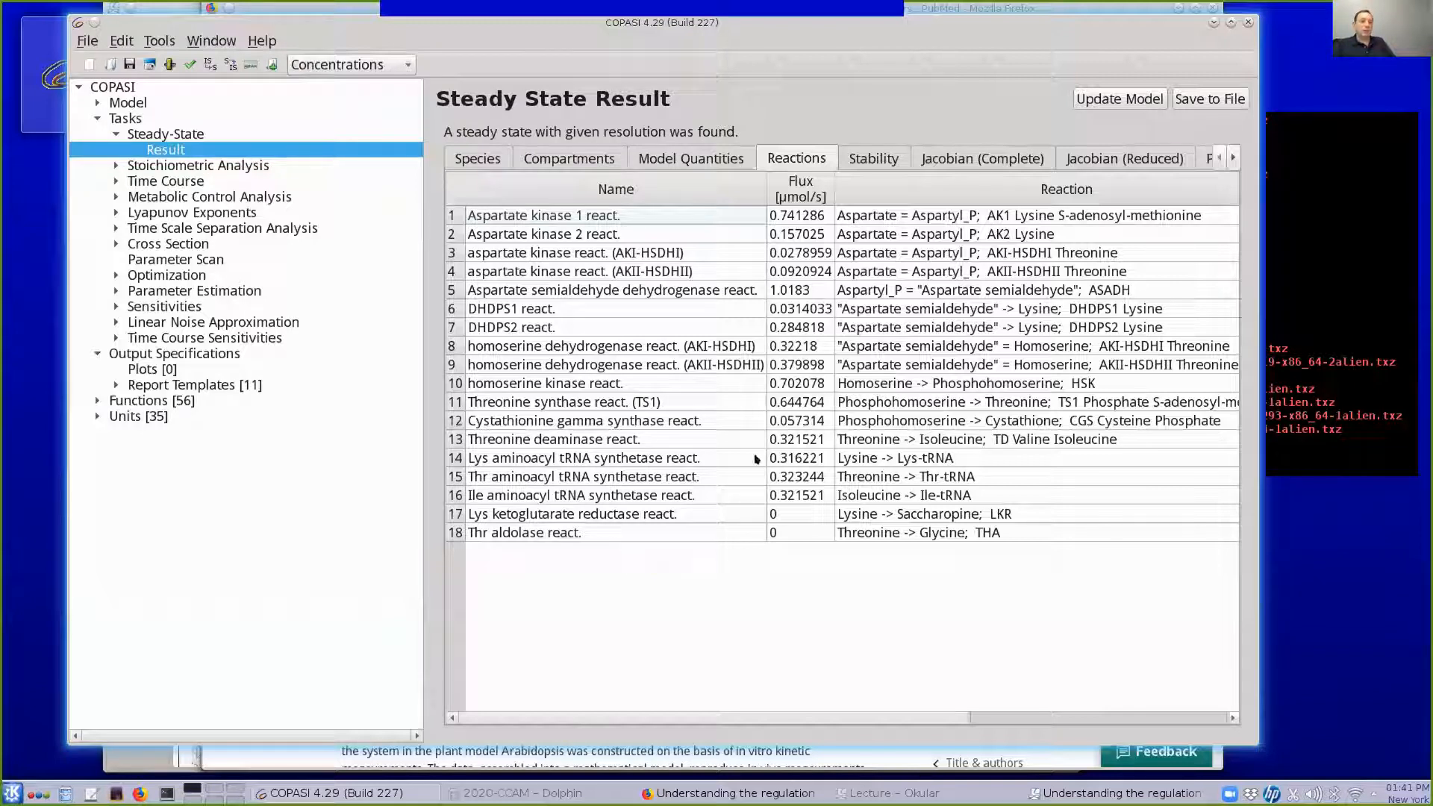
View the kinetic stability analysis and mark out both summary statements on stability and oscillatory components, then dismiss the selection
left_click(879, 162)
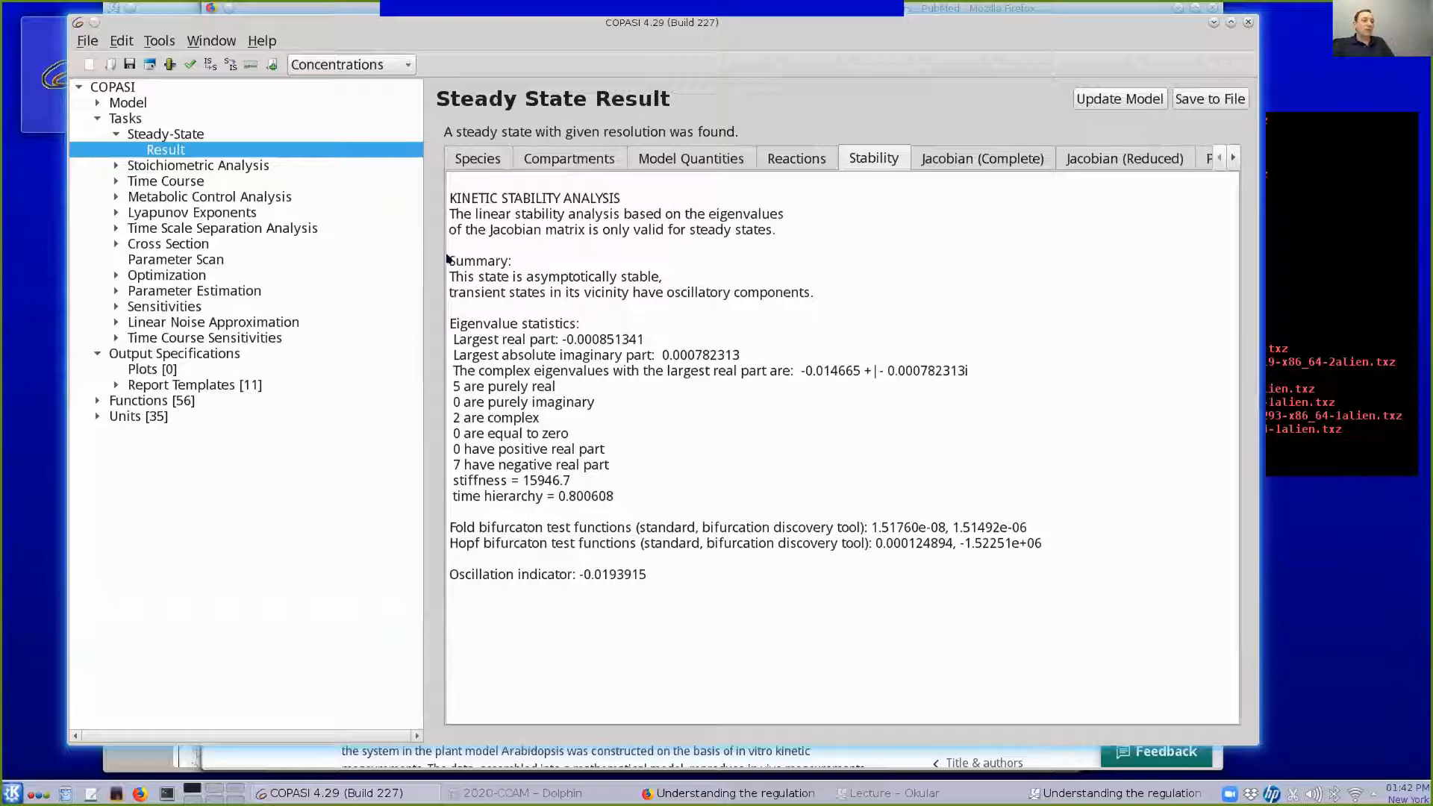
left_click_drag(447, 258, 686, 299)
left_click(497, 269)
left_click_drag(663, 279, 448, 276)
left_click_drag(661, 277, 436, 273)
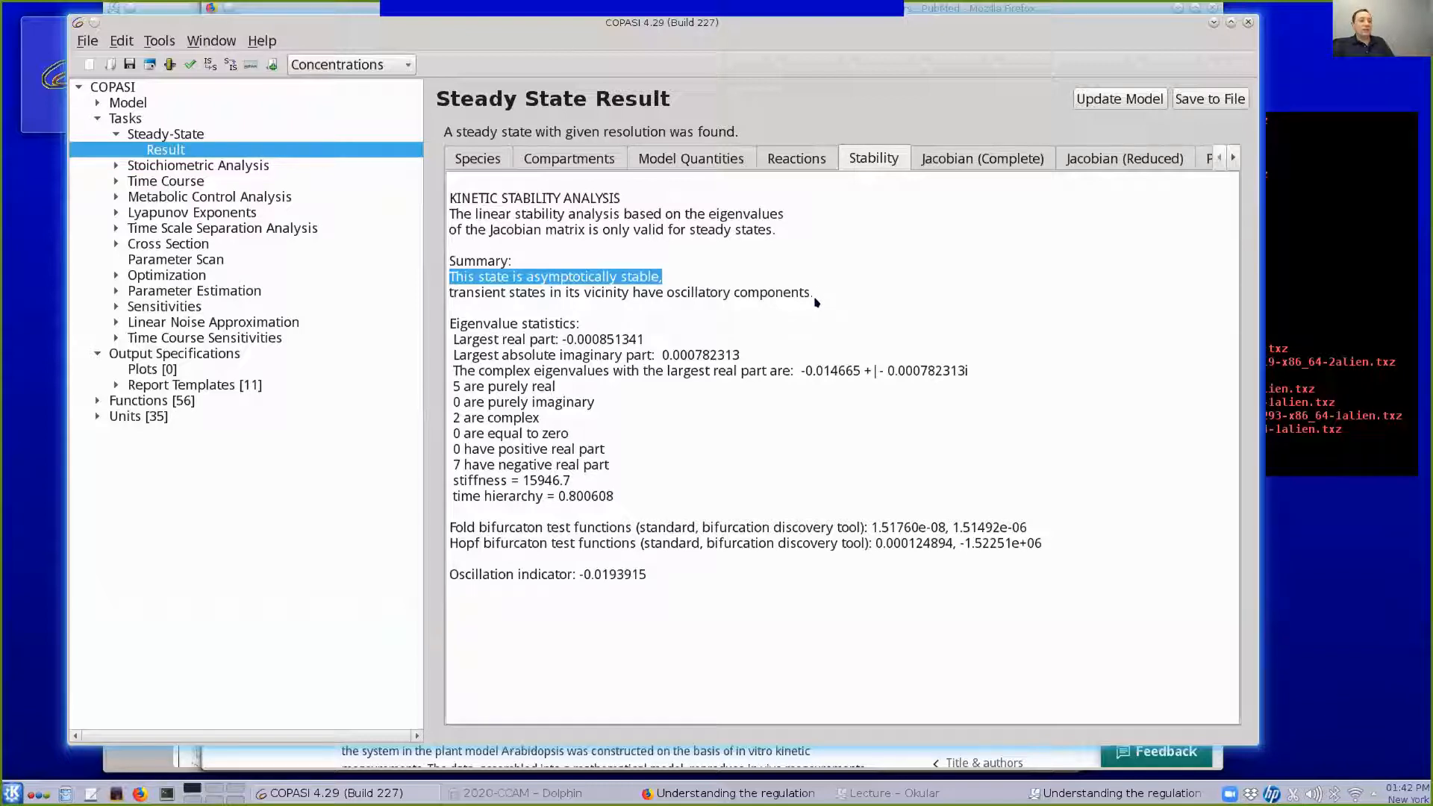
left_click(809, 296)
left_click_drag(815, 292, 410, 294)
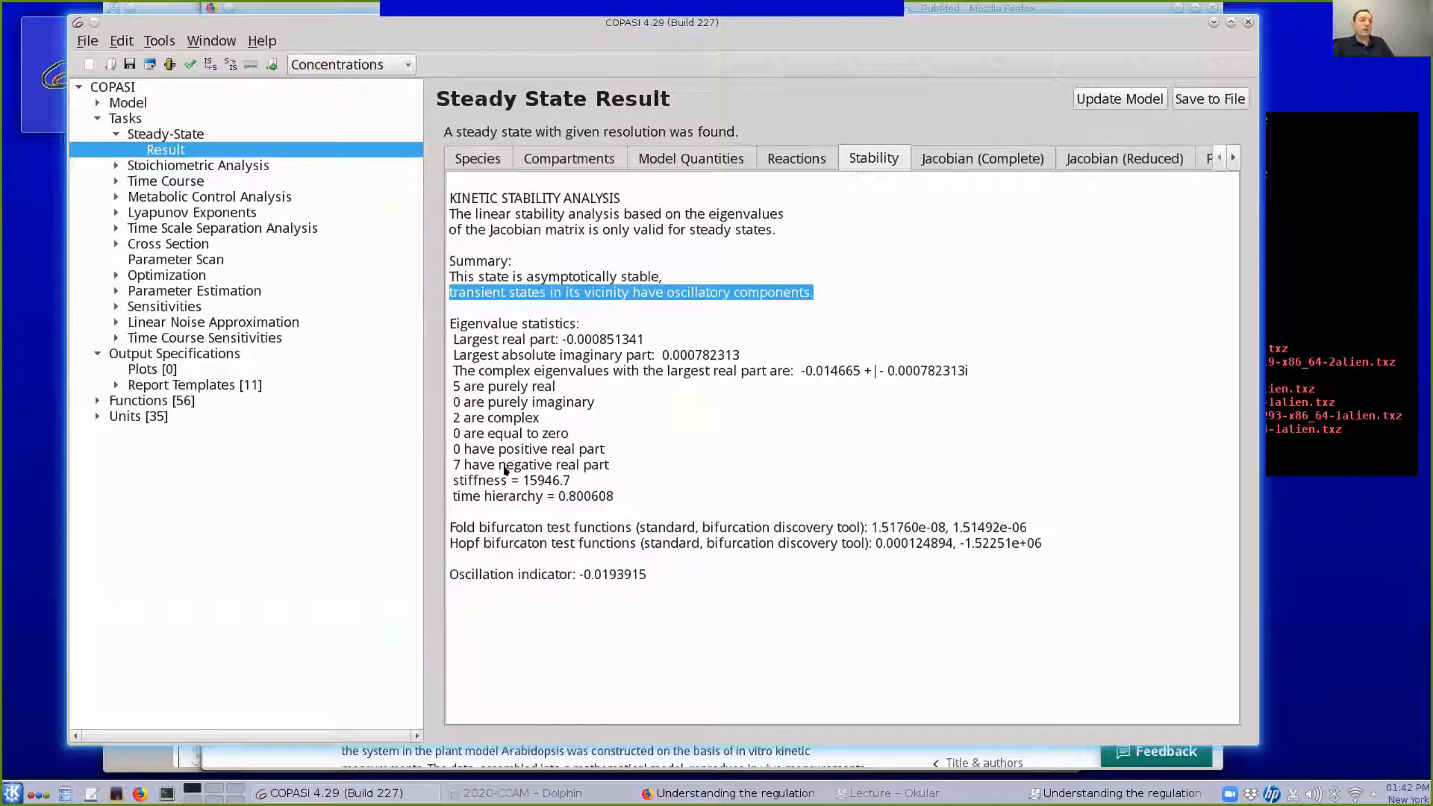
left_click(675, 296)
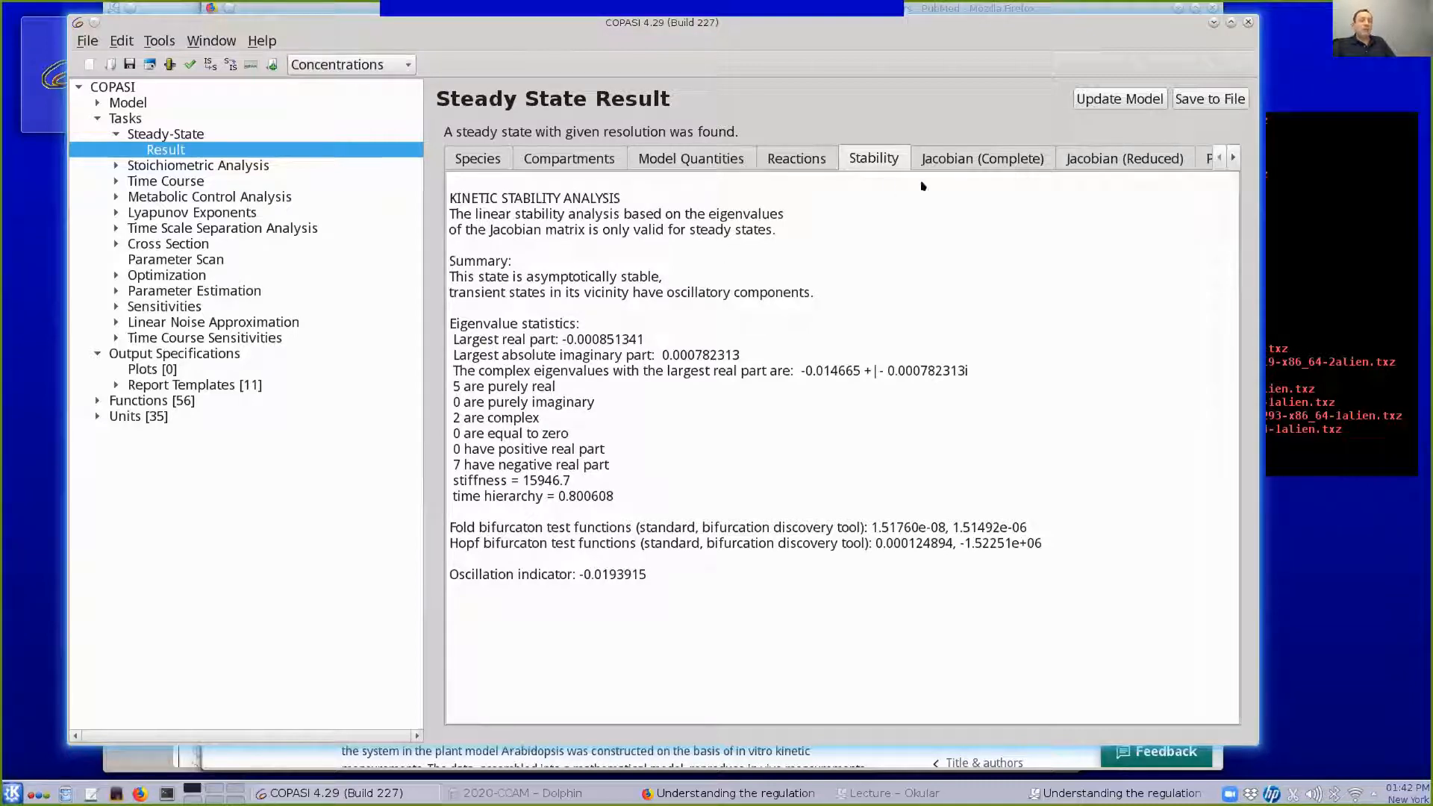
View the complete Jacobian, narrow its columns to fit all species, and examine the real parts of the seven eigenvalues
left_click(971, 153)
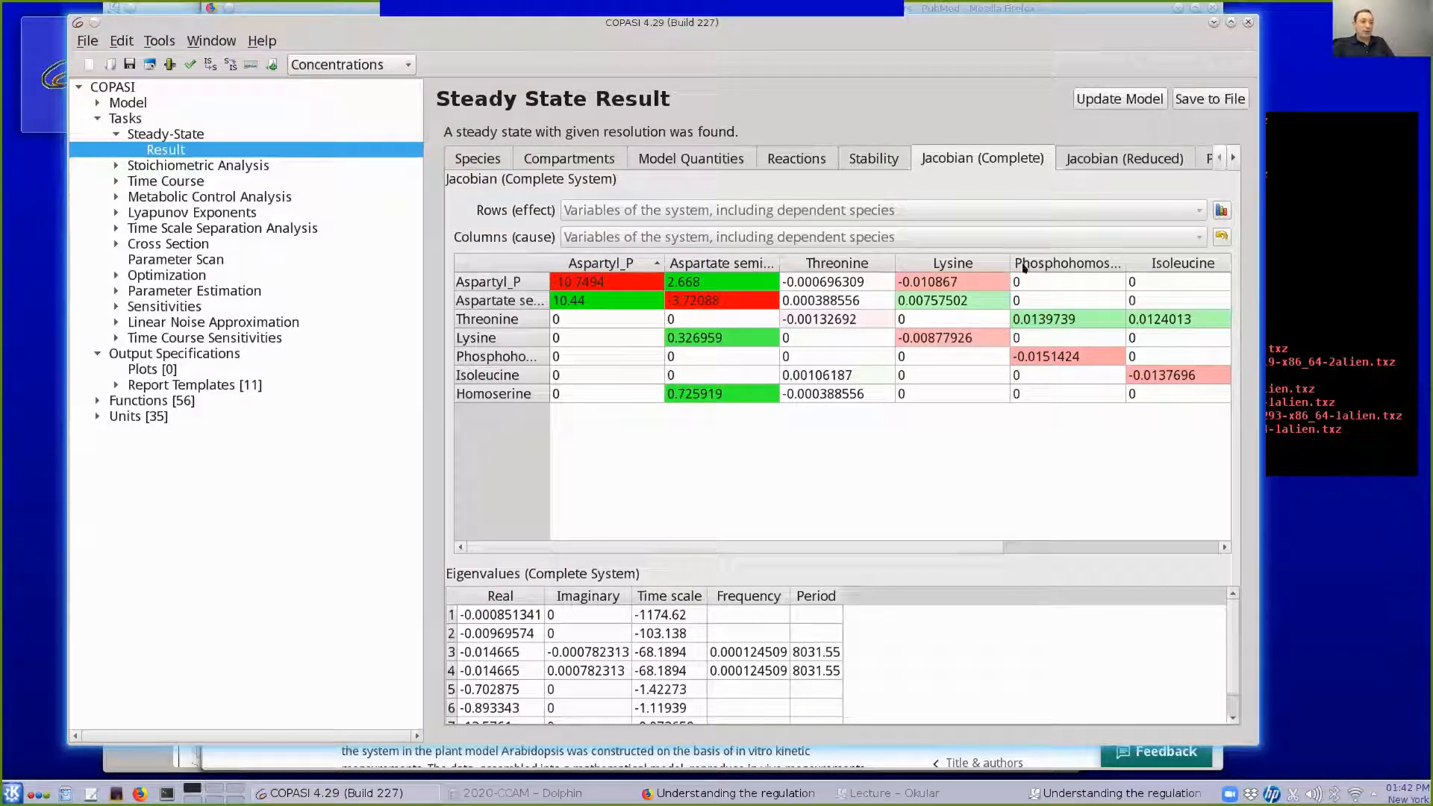
left_click_drag(661, 248, 628, 248)
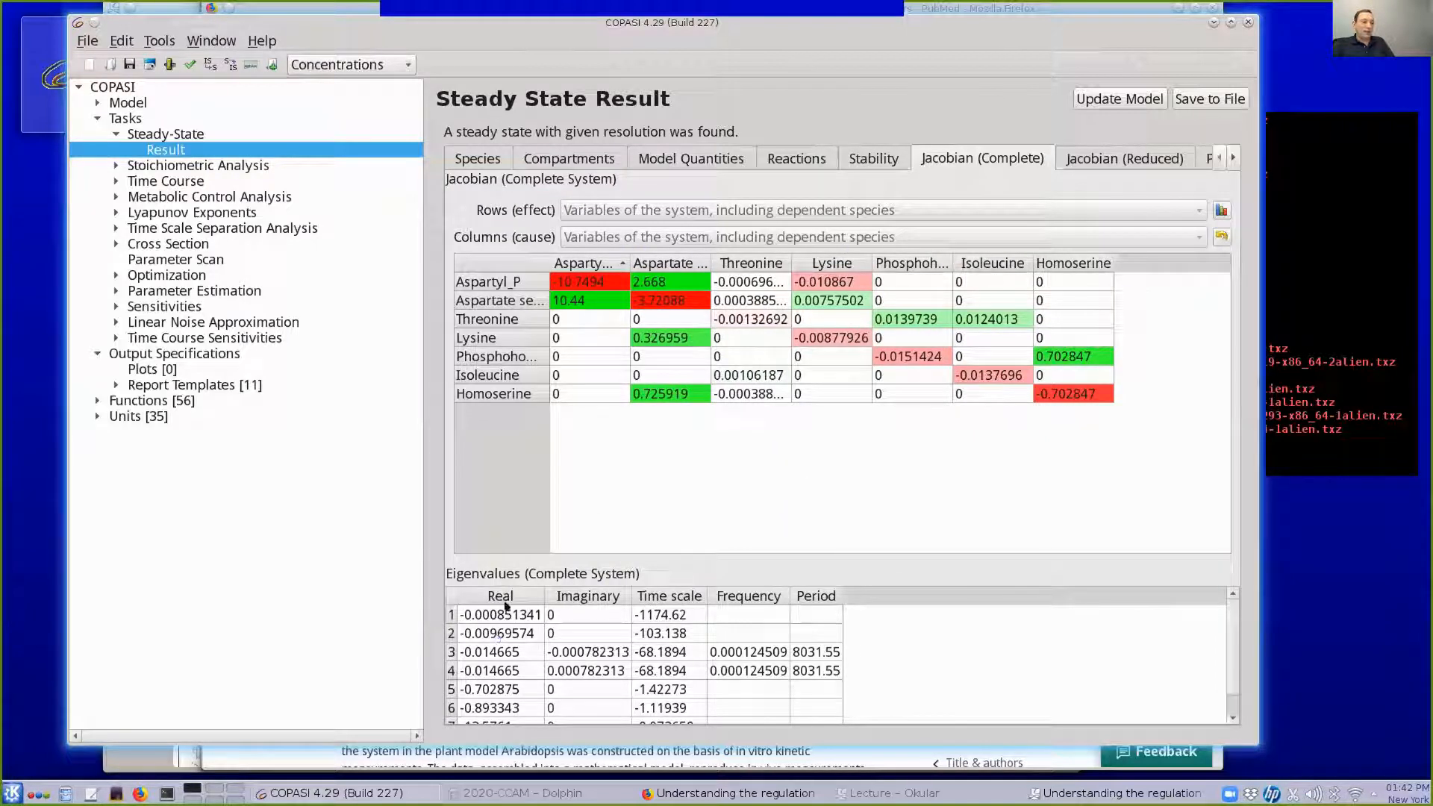
left_click(485, 614)
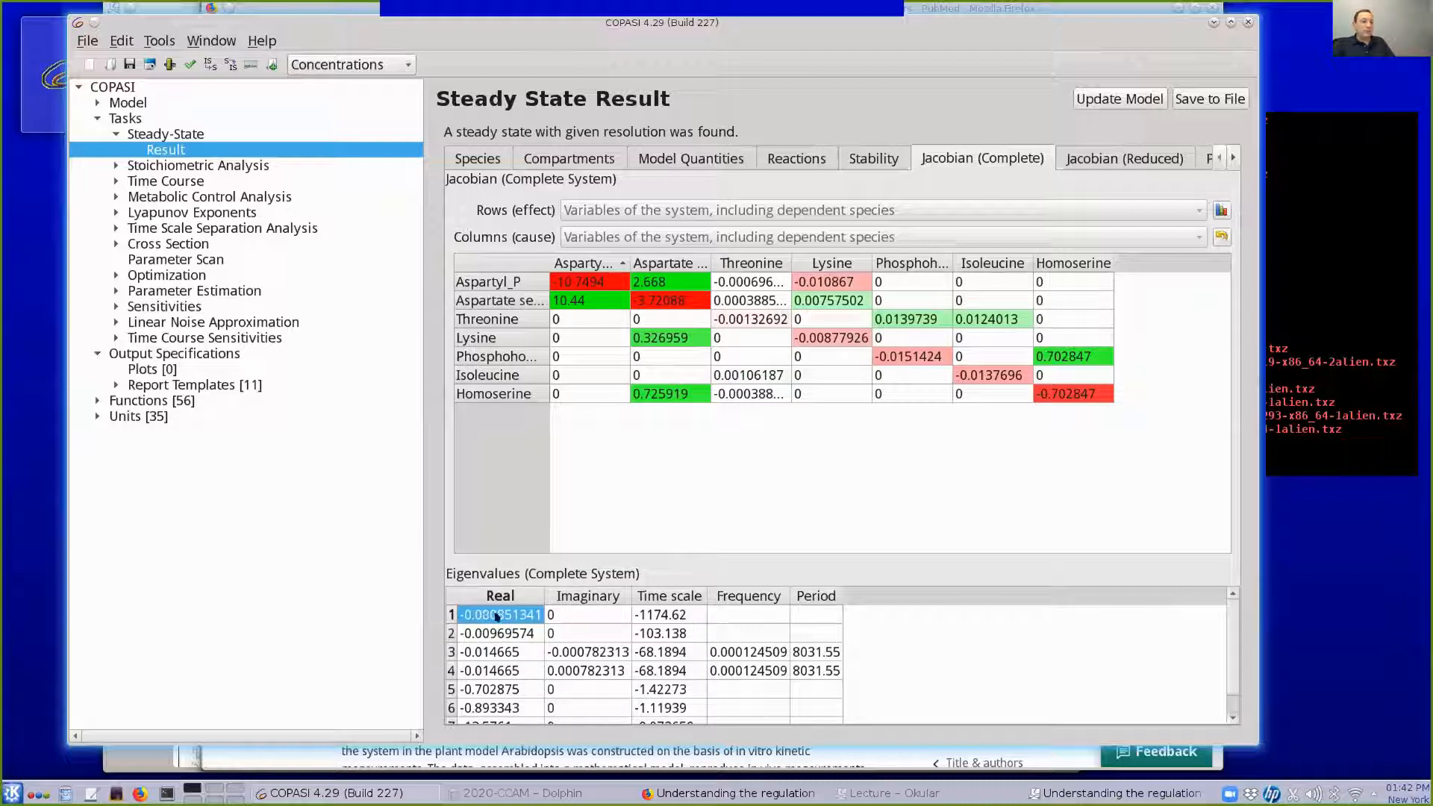
left_click(508, 633)
left_click(507, 664)
left_click(510, 653)
left_click(510, 670)
left_click(510, 689)
left_click(511, 707)
scroll(510, 707, "down", 1)
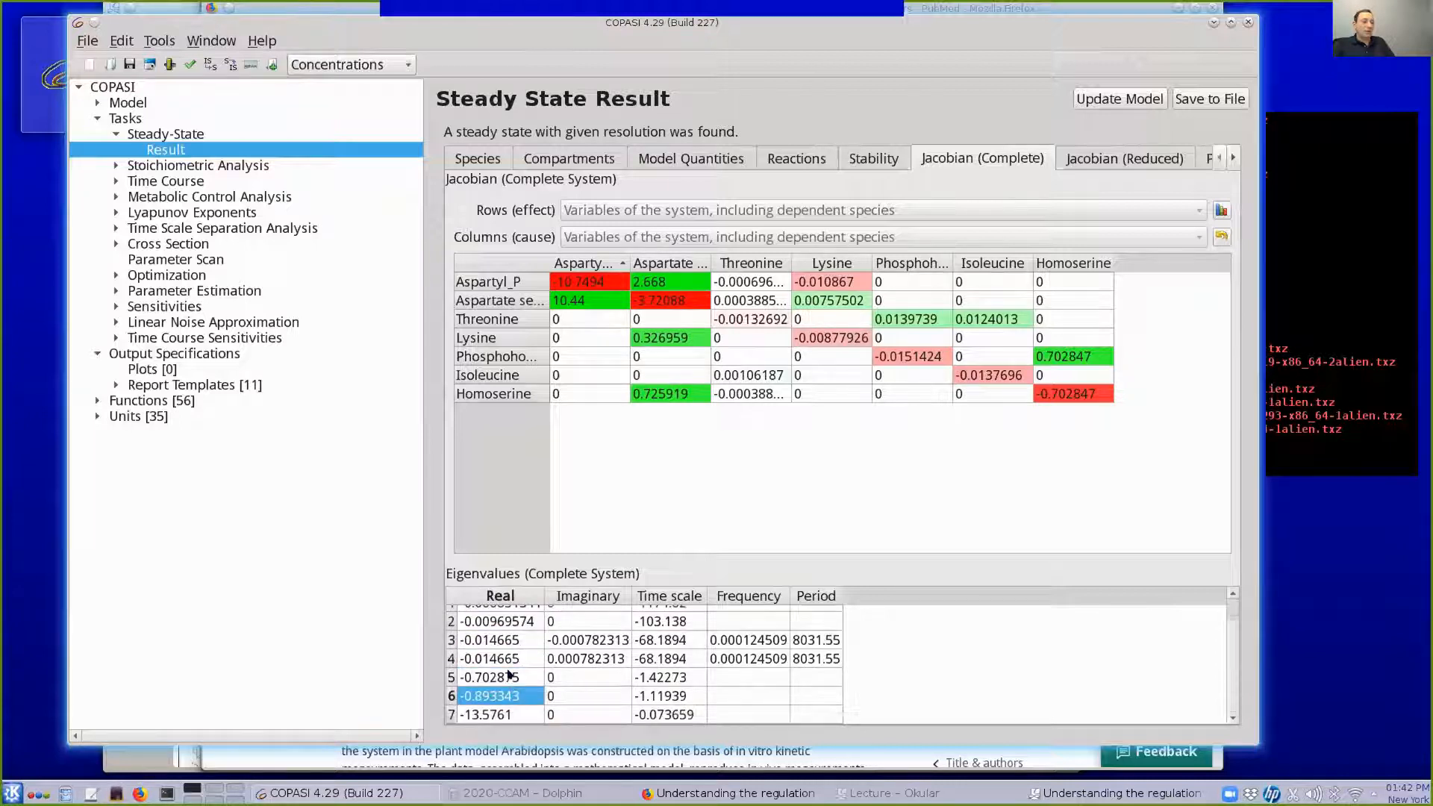
left_click(507, 713)
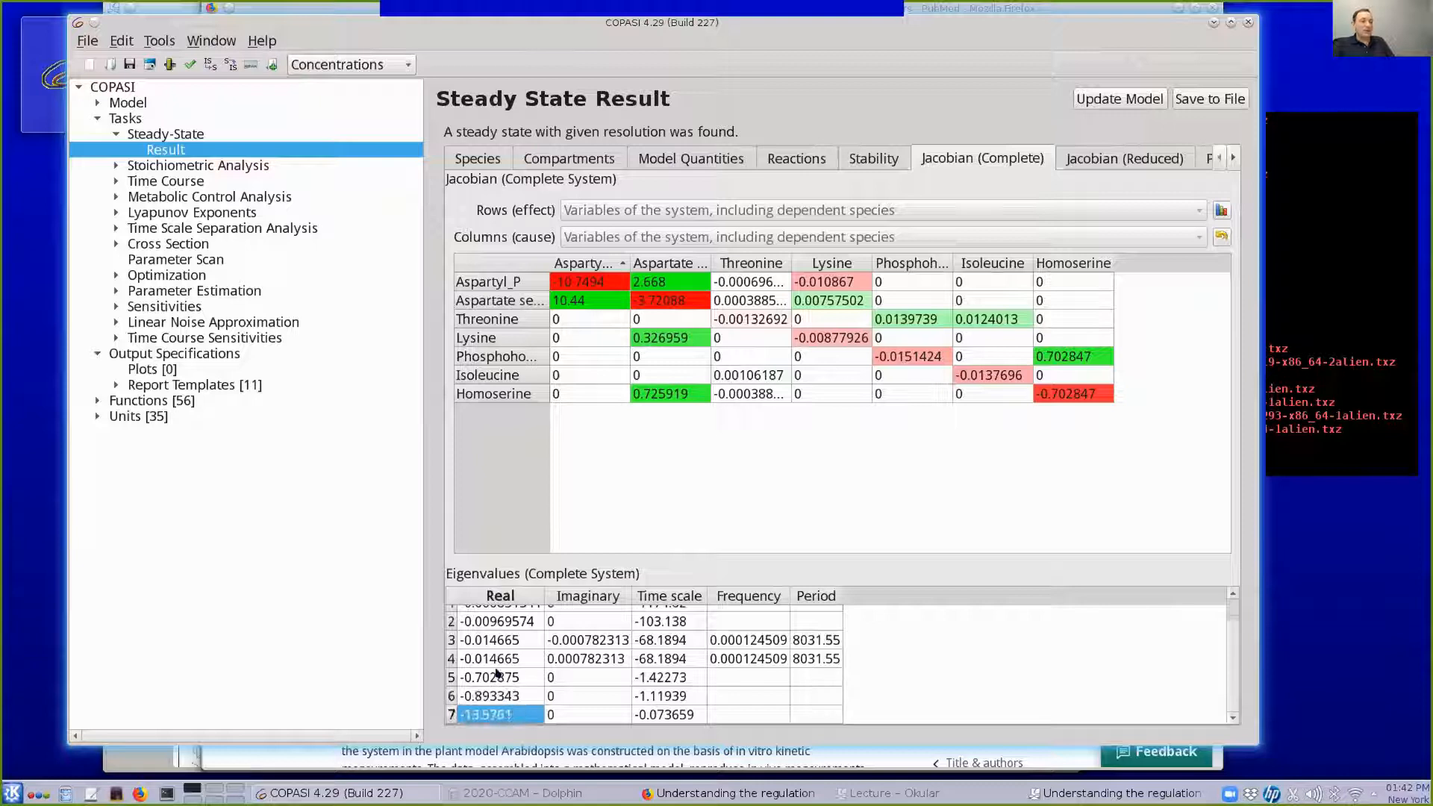
scroll(497, 675, "up", 1)
left_click(508, 616)
left_click(506, 632)
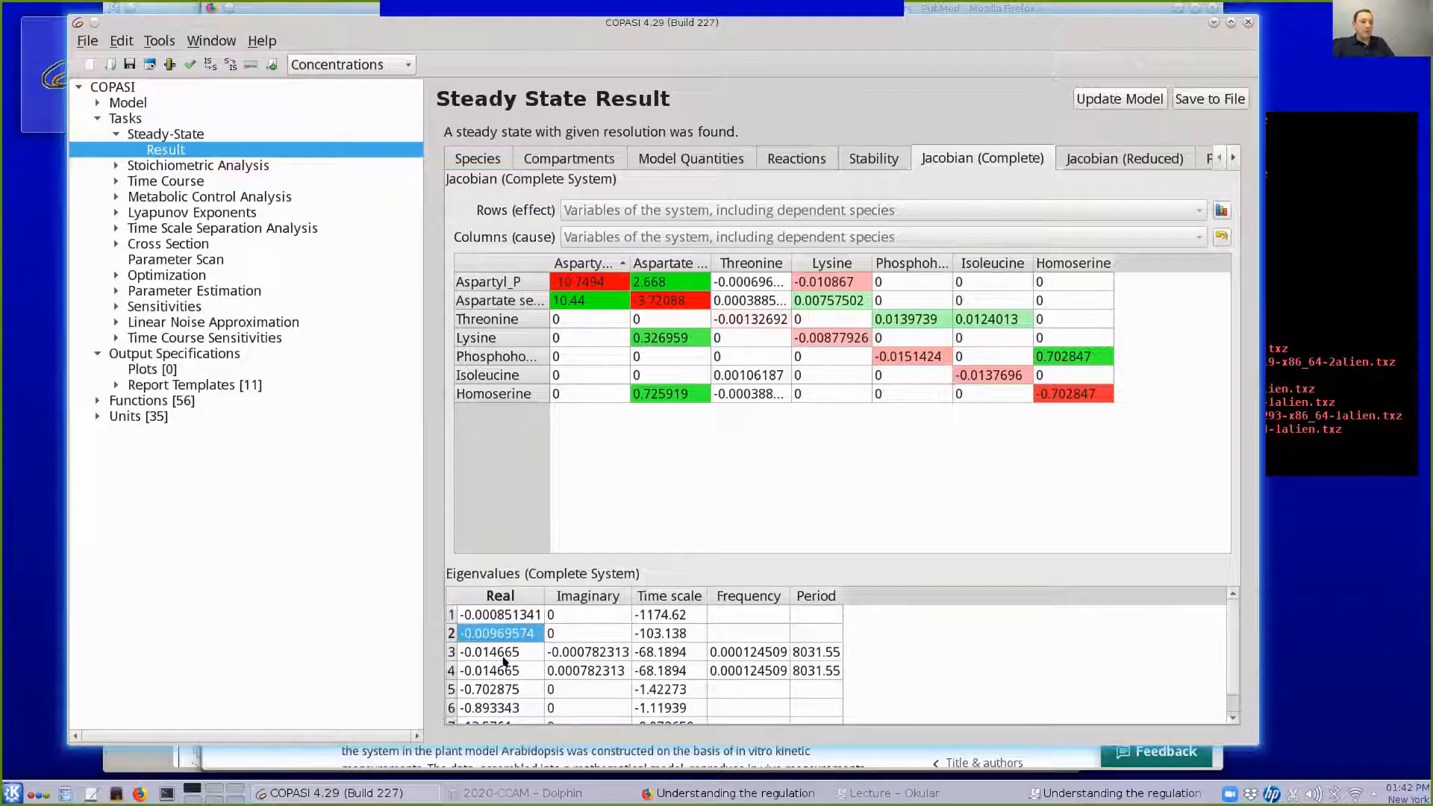
Review the stability analysis summary again and return to the species table of the steady-state result
left_click(875, 169)
left_click_drag(450, 271, 412, 270)
left_click(901, 258)
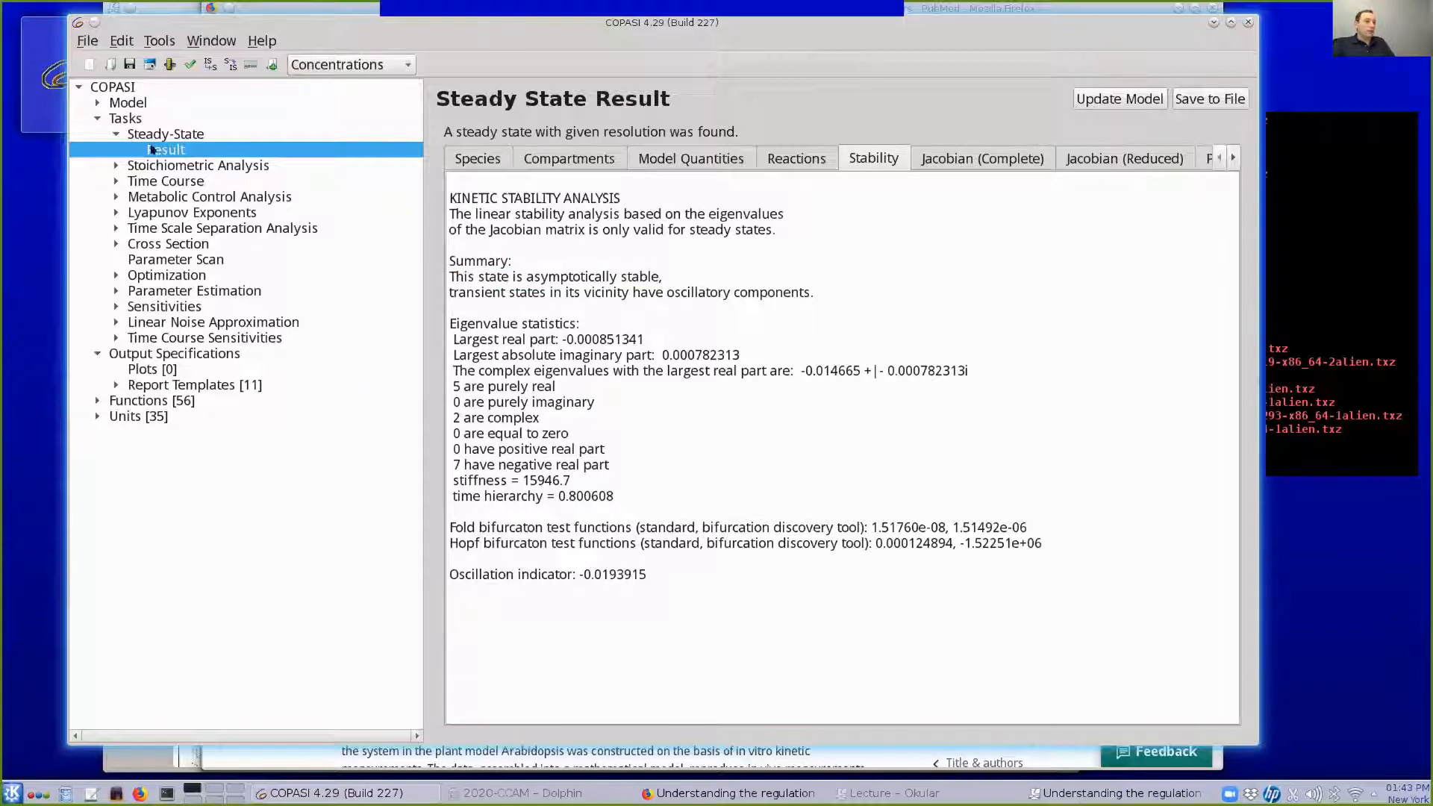
left_click(186, 136)
left_click(363, 150)
left_click(459, 161)
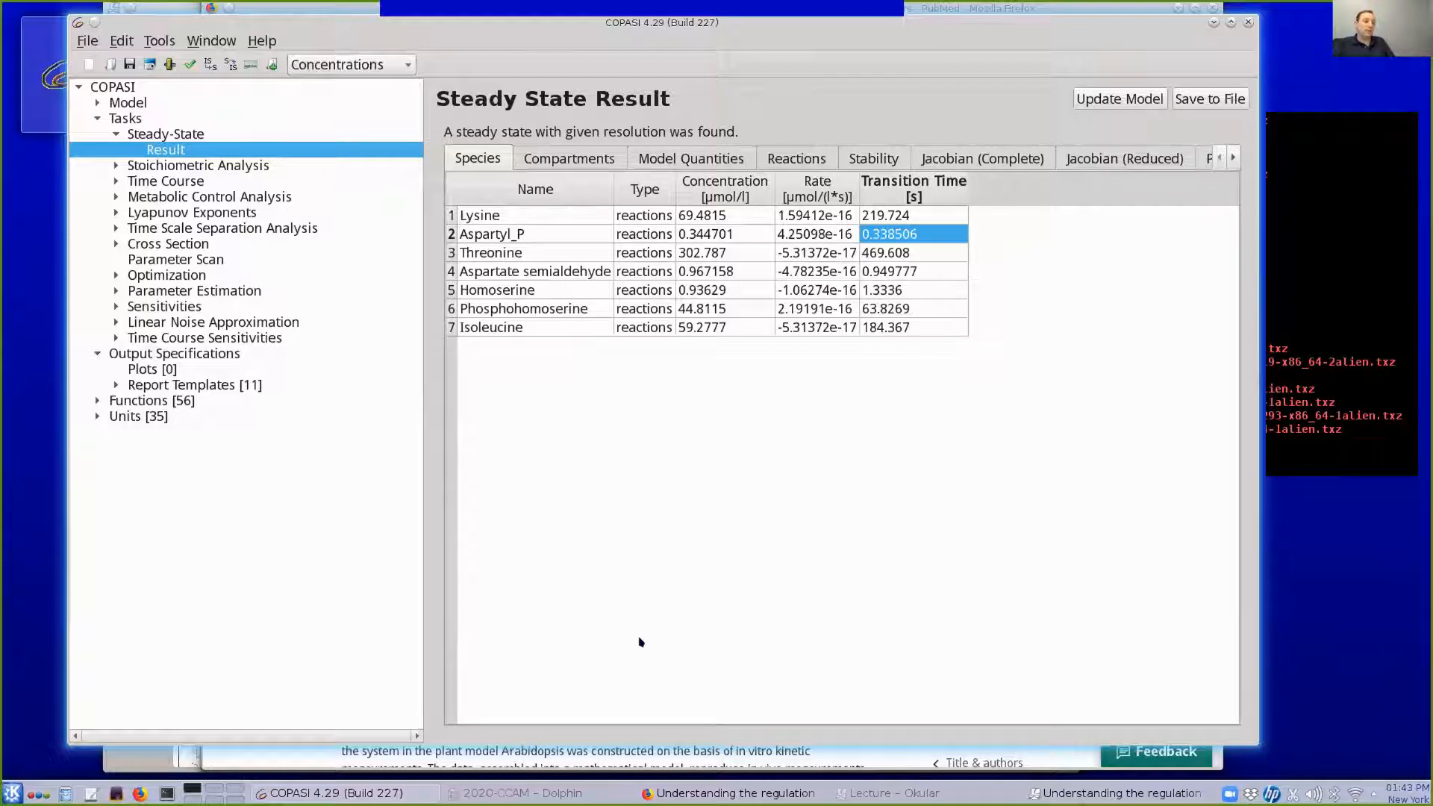
Minimize Firefox, view Figure 5 of the paper in Okular and move that window aside, then return to COPASI
left_click(248, 750)
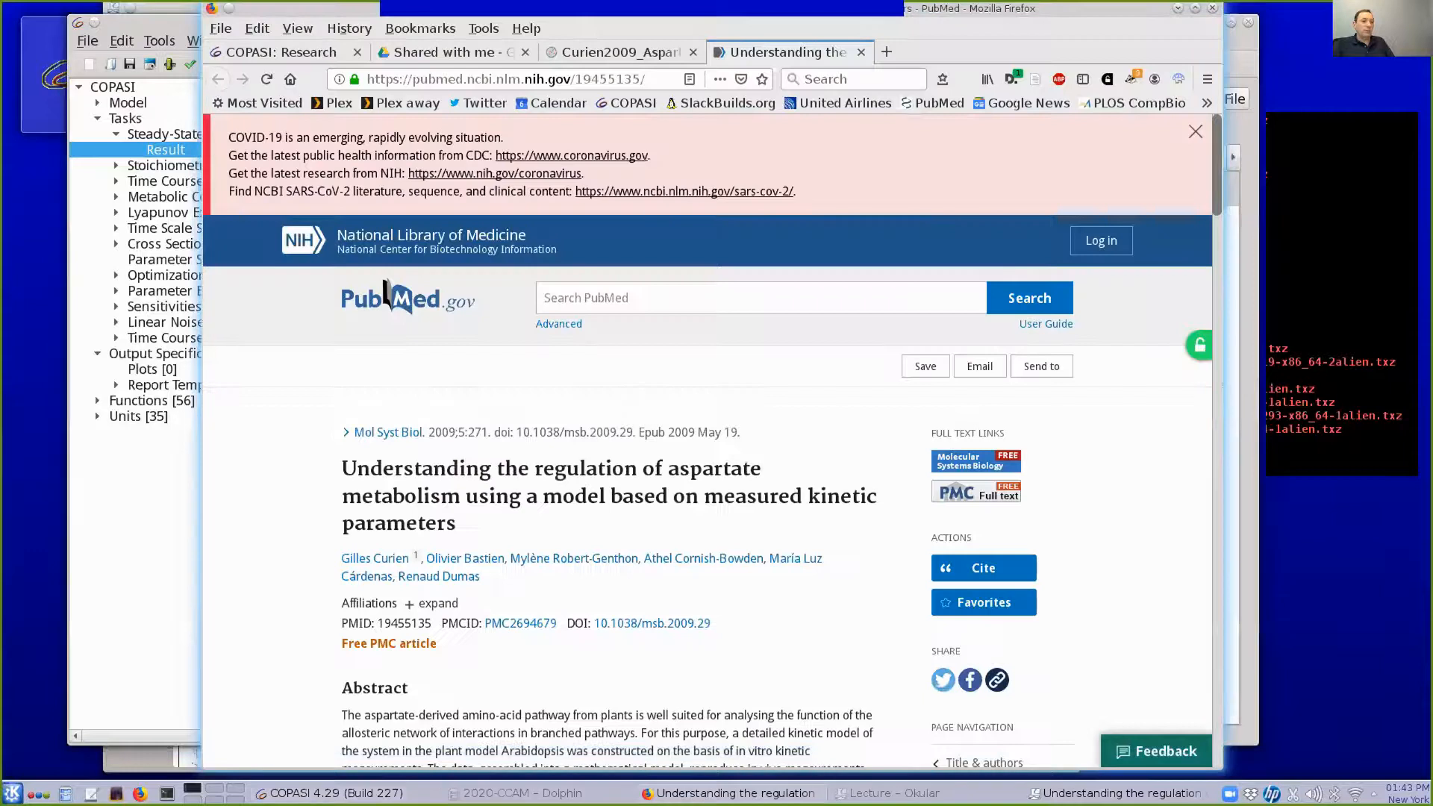
left_click(1177, 7)
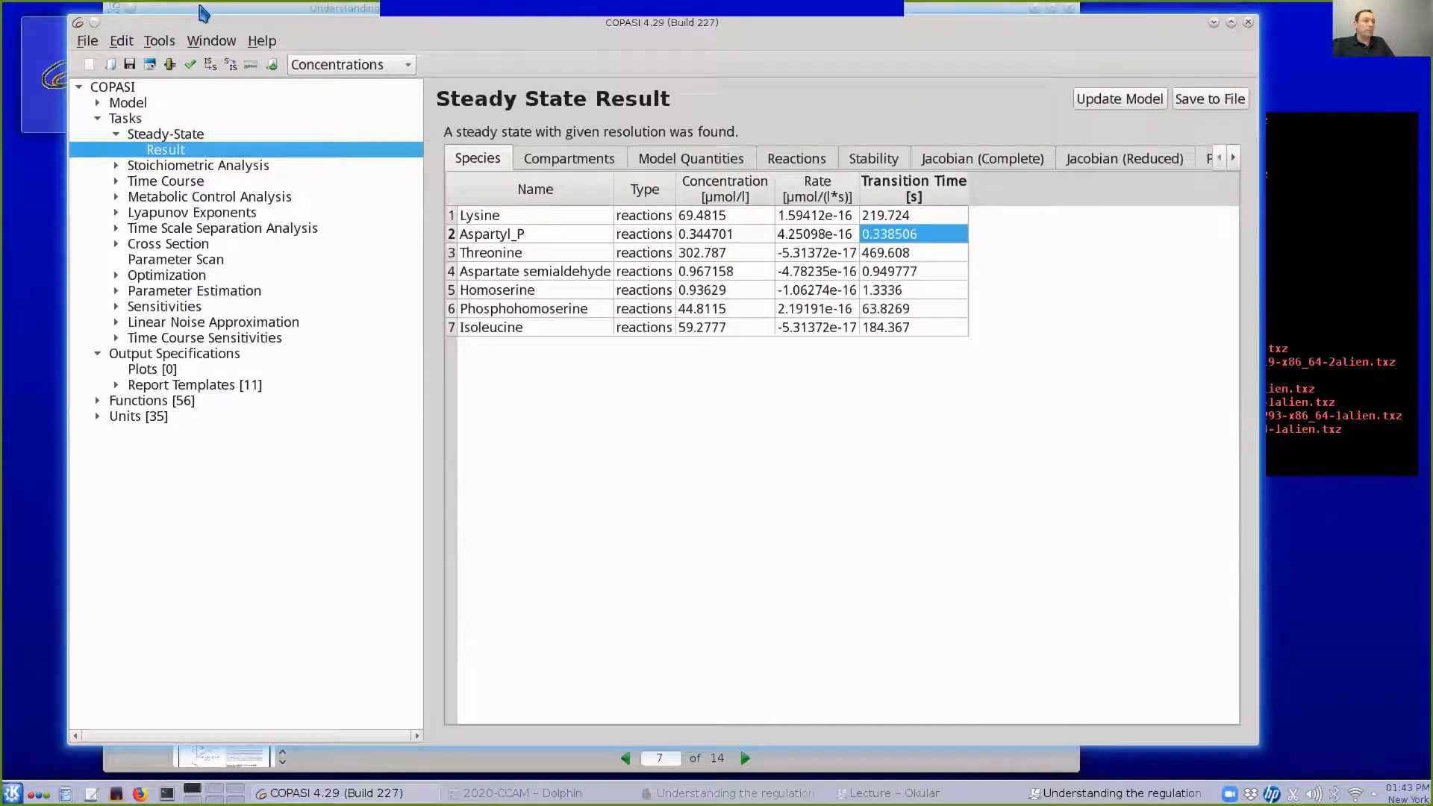
left_click(203, 11)
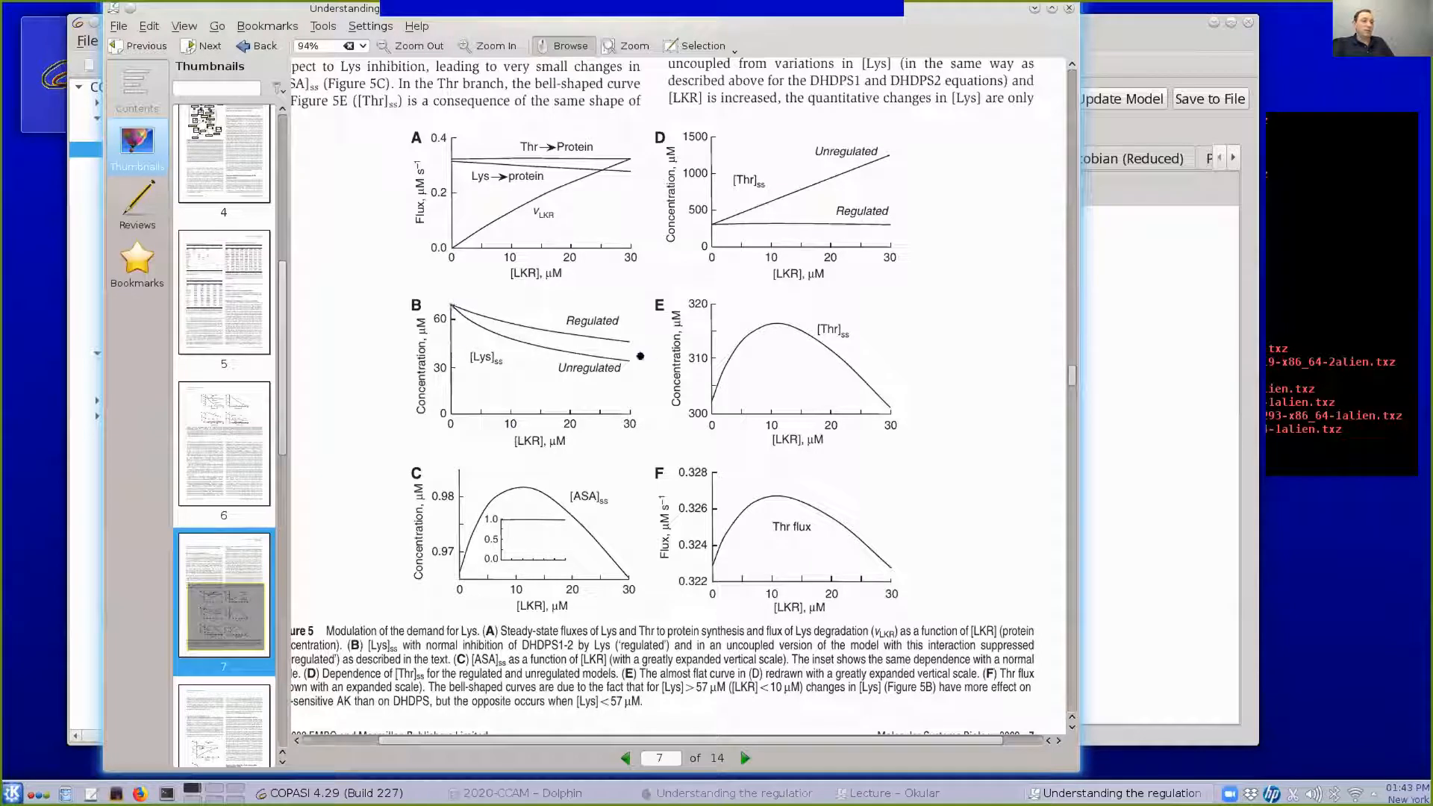
left_click_drag(287, 15, 522, 15)
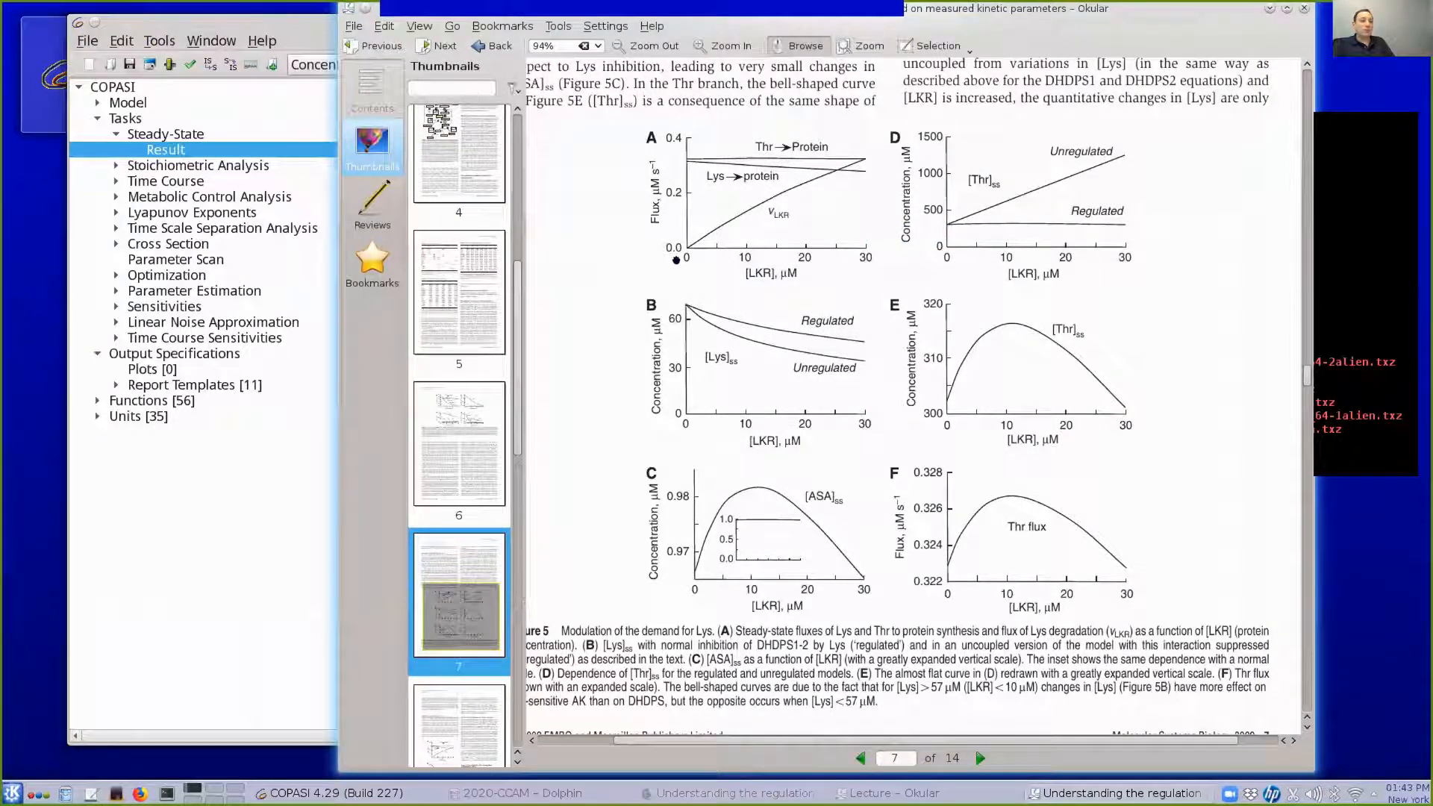
left_click(141, 34)
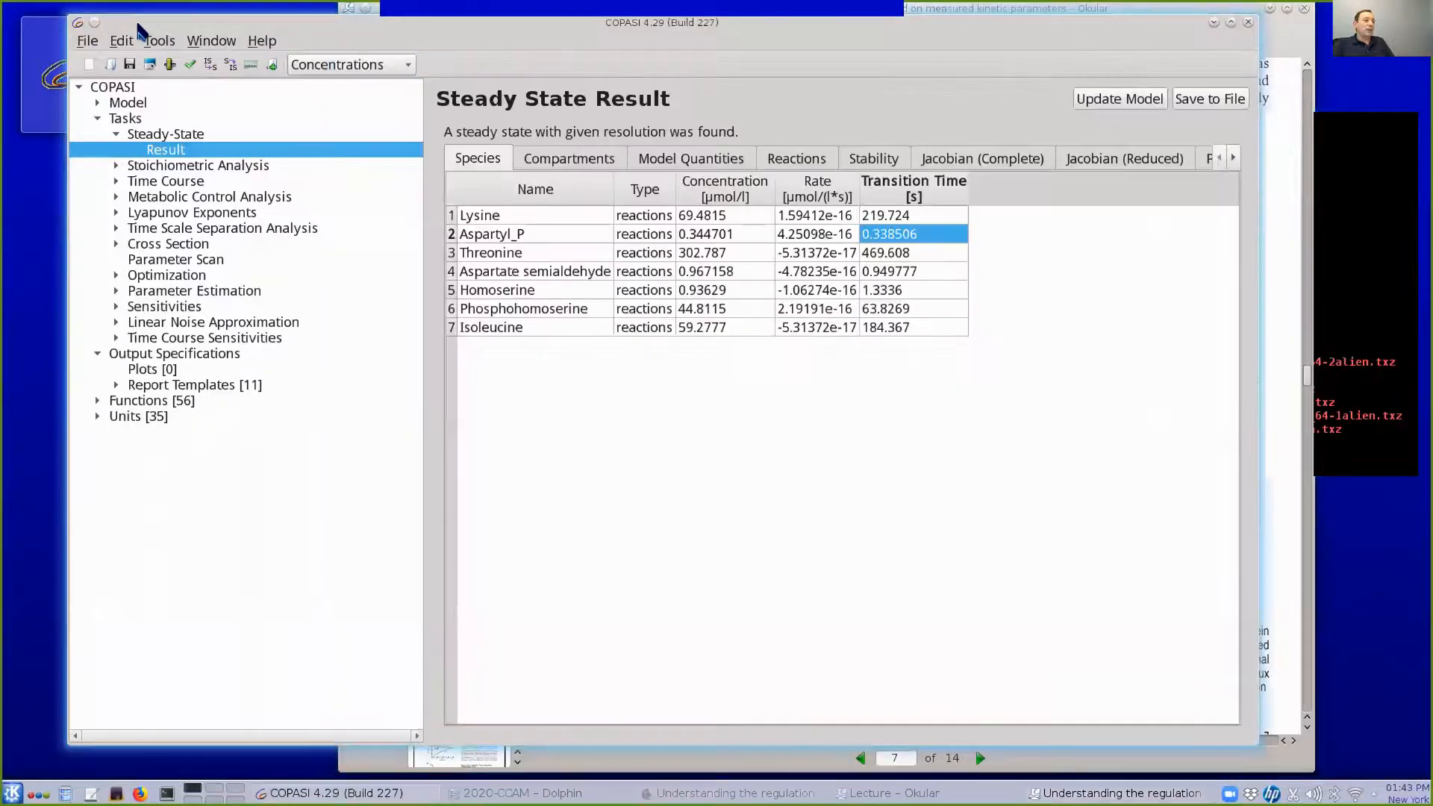
Try an initial concentration of 0.1 µmol/l for the species LKR, then restore it to 0
left_click(97, 103)
left_click(135, 149)
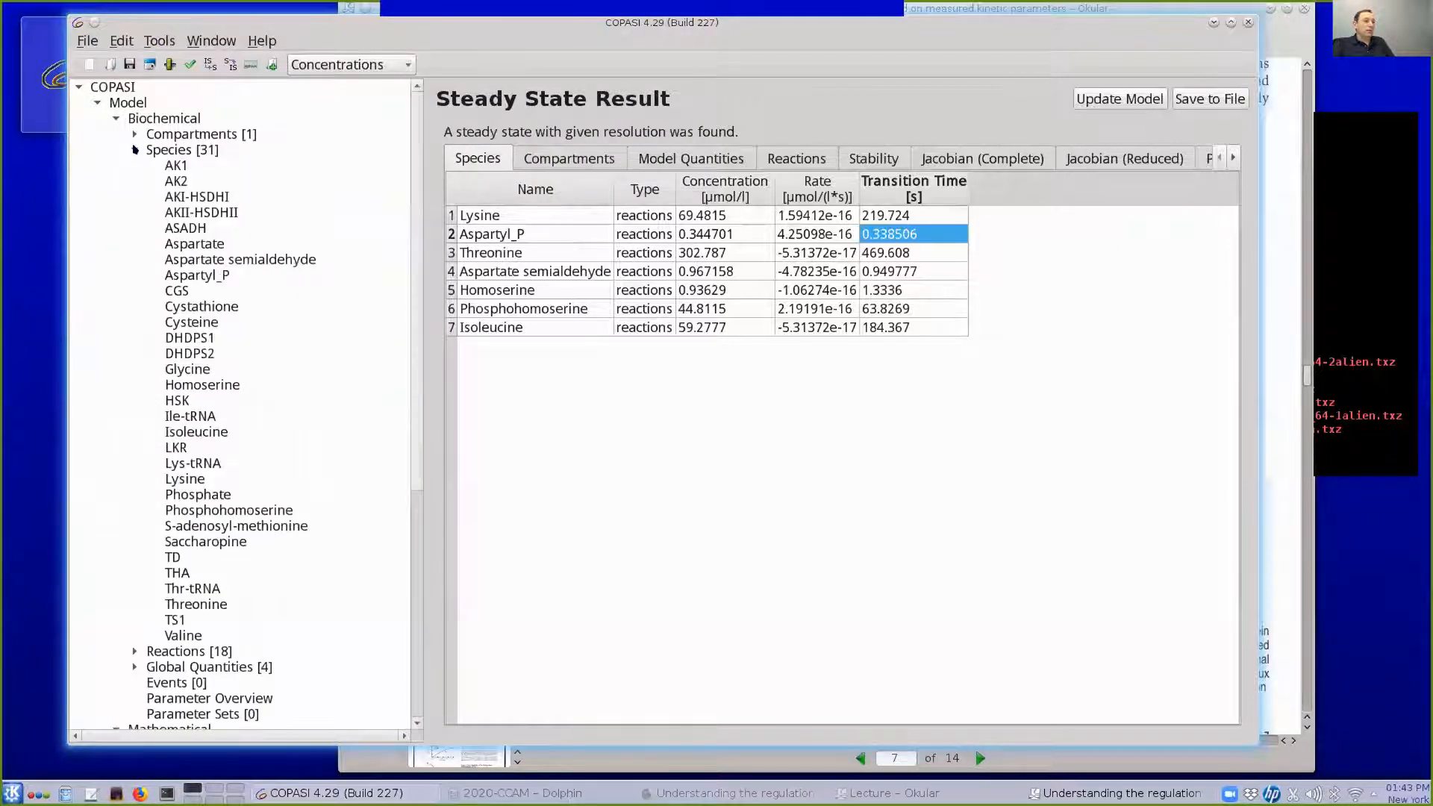
left_click(179, 448)
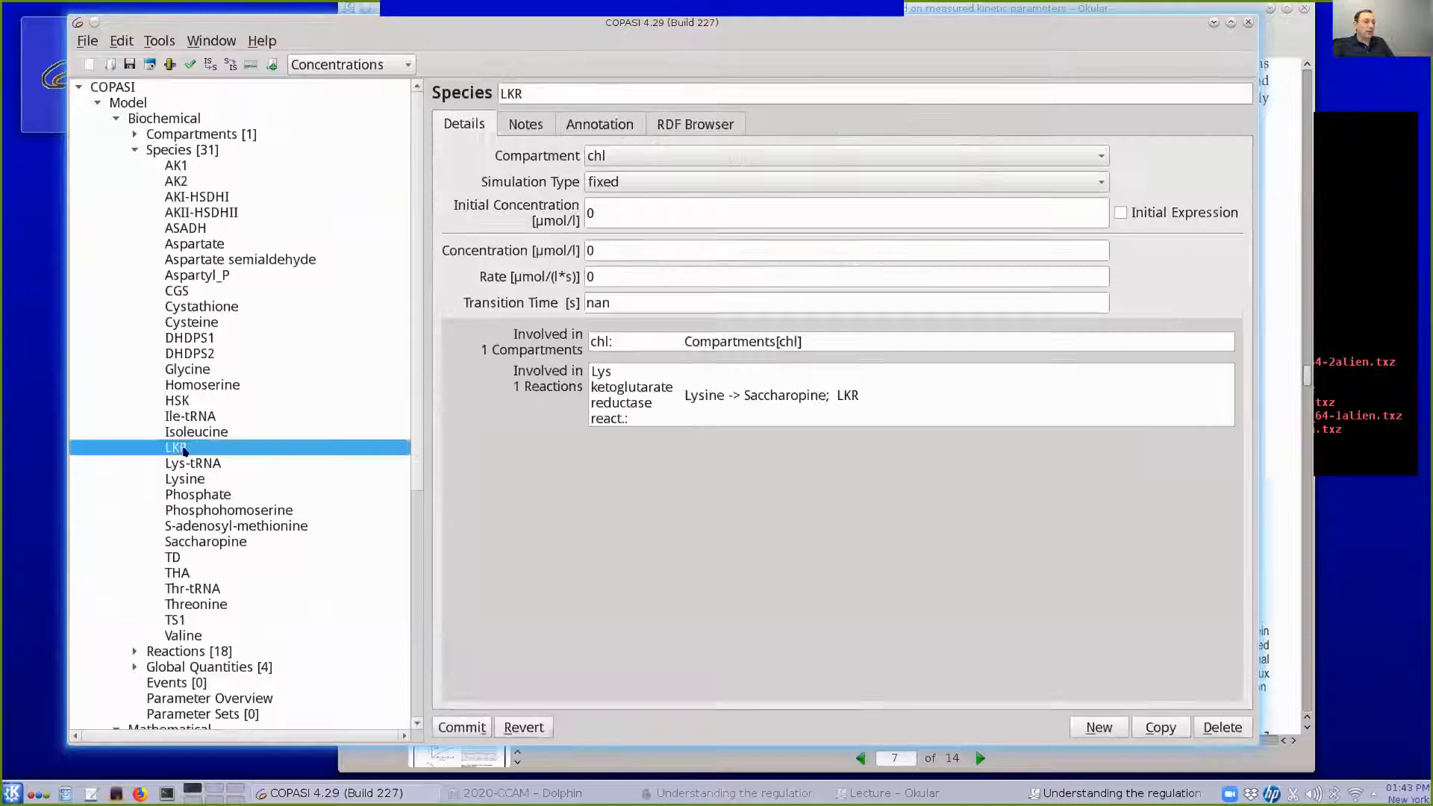
left_click(601, 209)
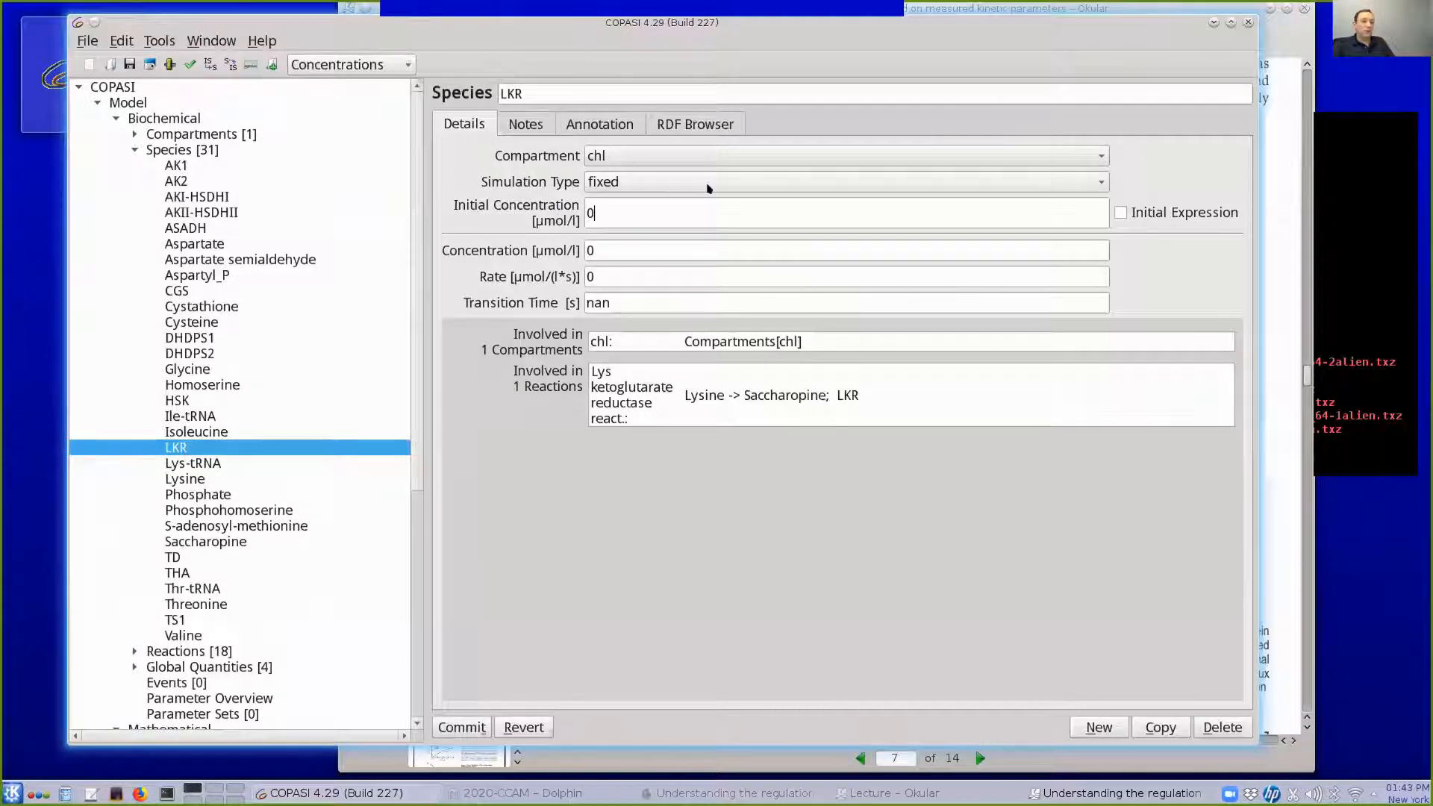
type(".1")
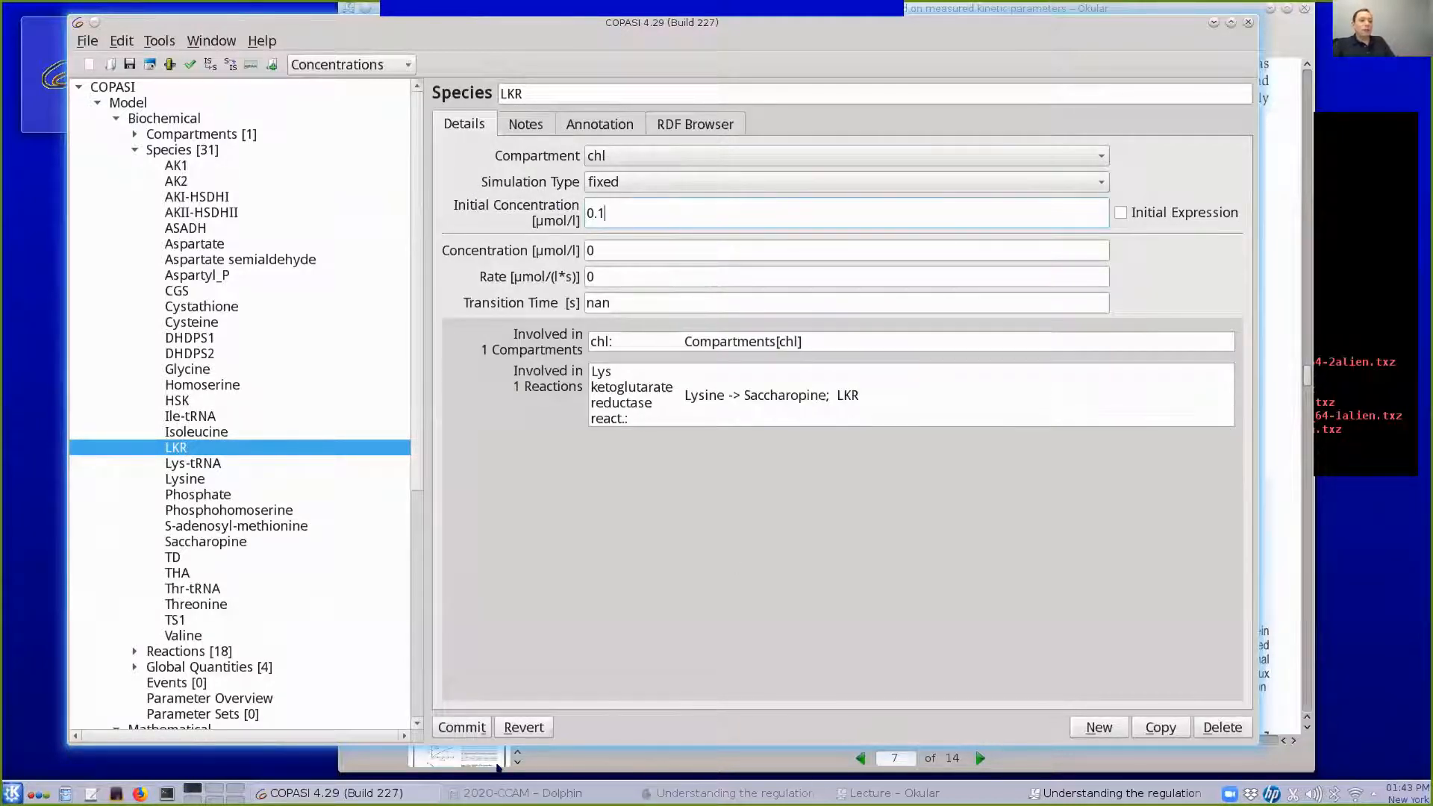
key("BackSpace")
key("BackSpace")
Open the Parameter Scan task and close the Participants window that covers it
left_click(134, 150)
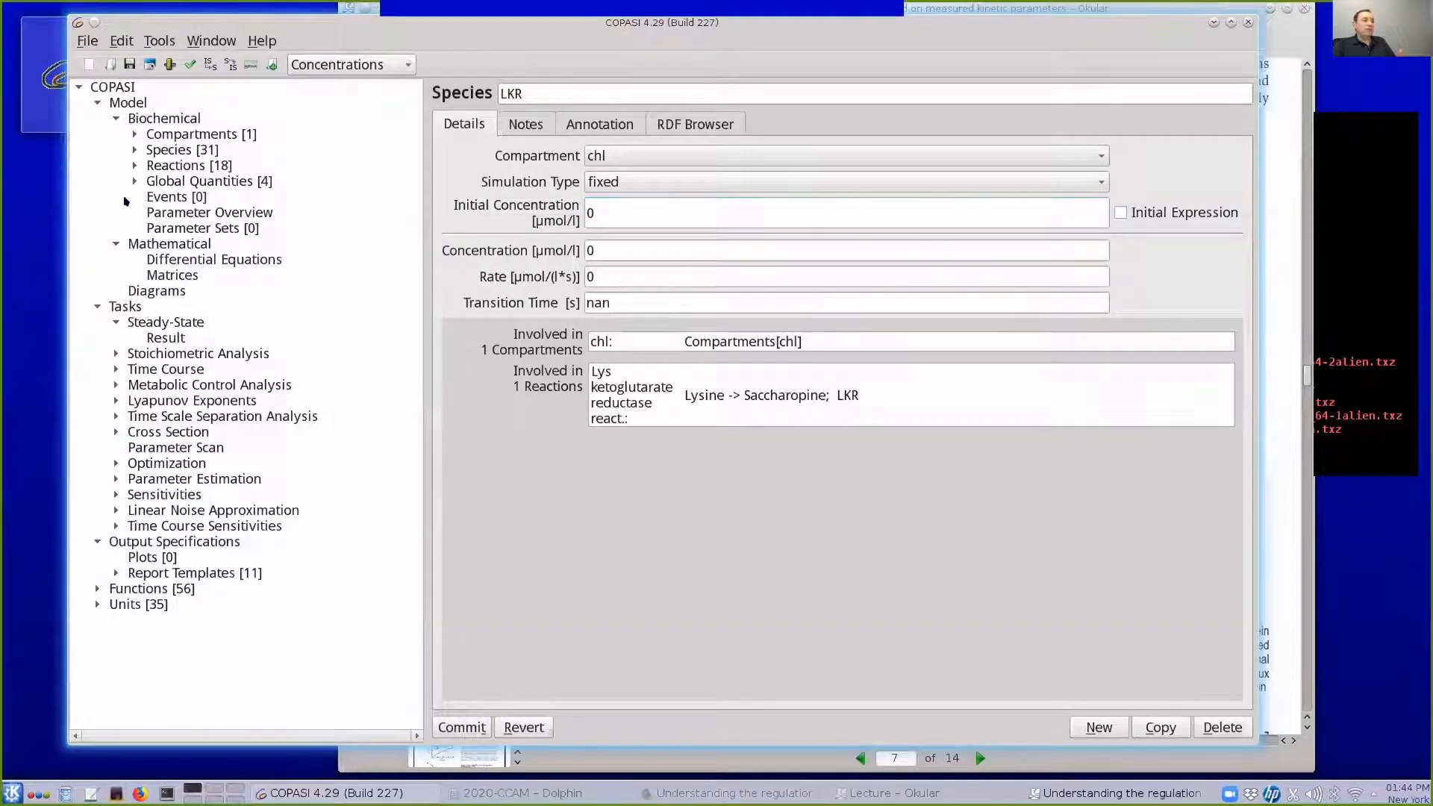
left_click(134, 149)
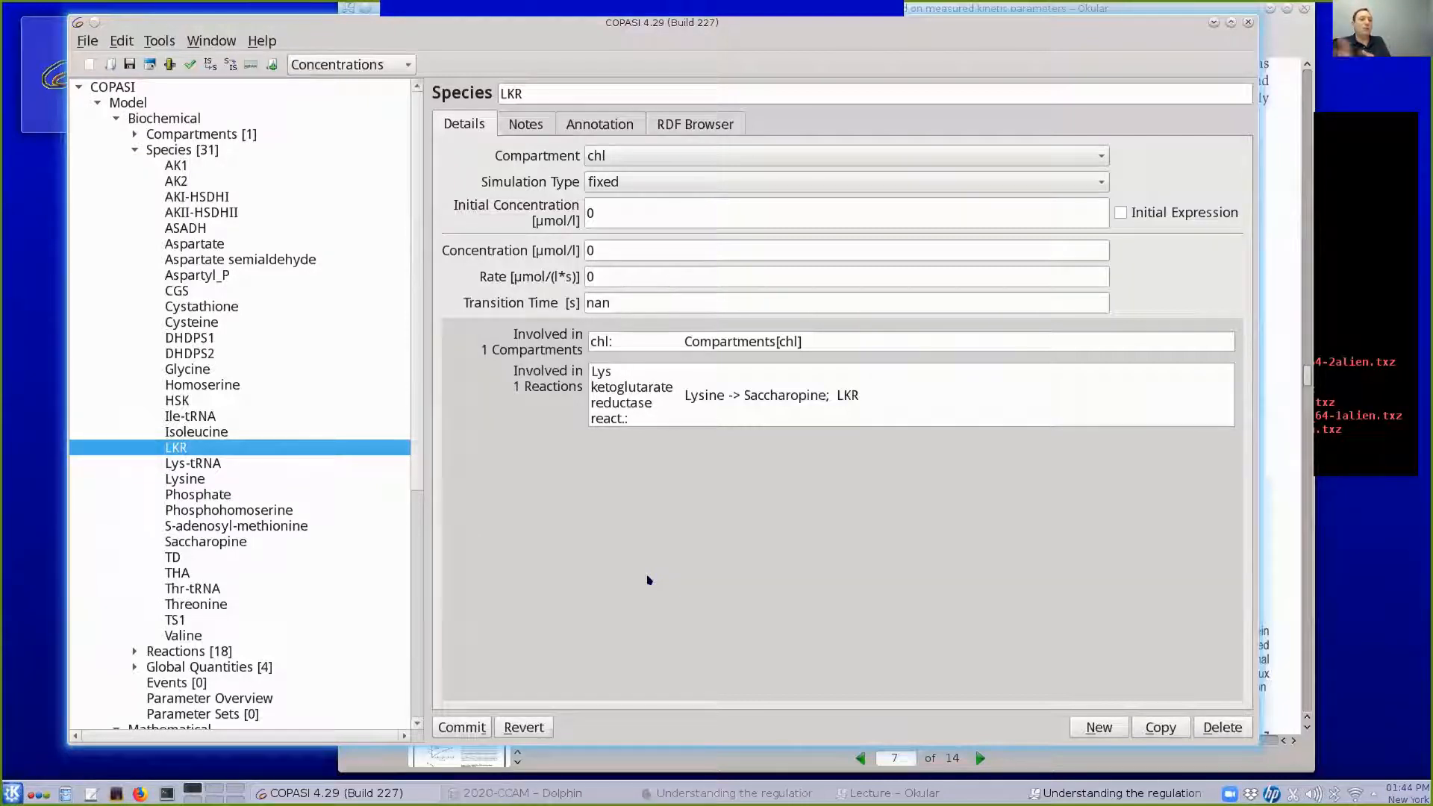
scroll(233, 436, "down", 7)
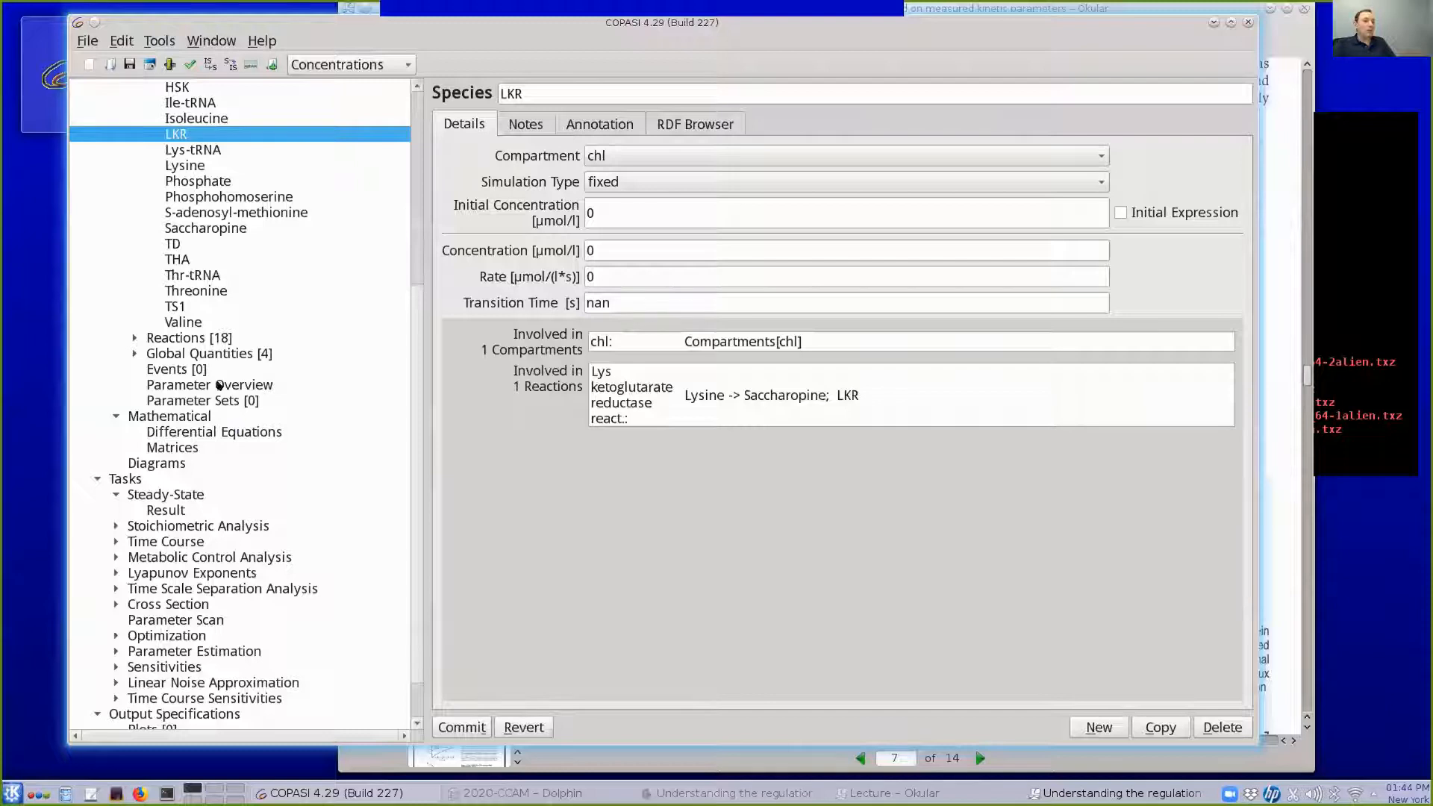
left_click(150, 622)
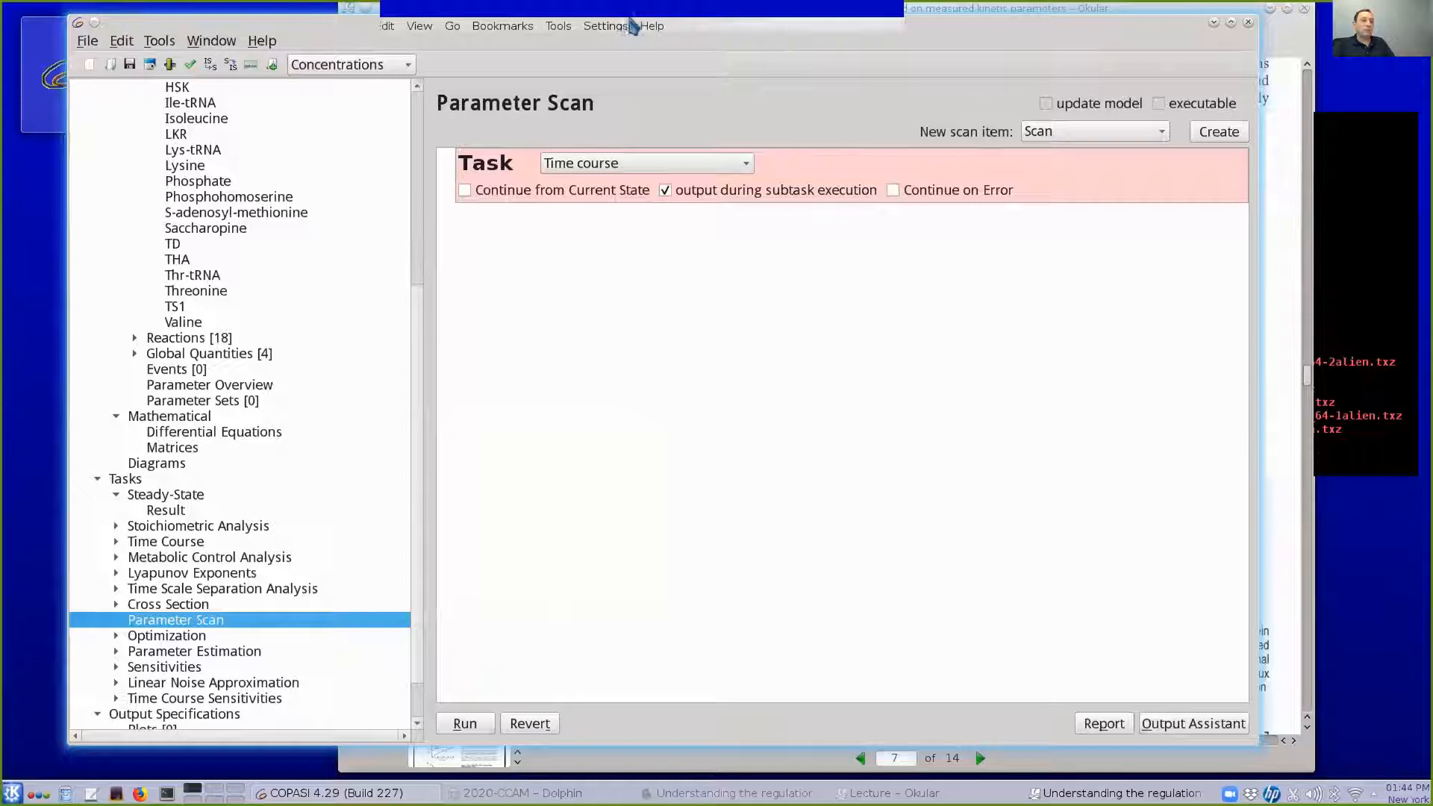
left_click(537, 24)
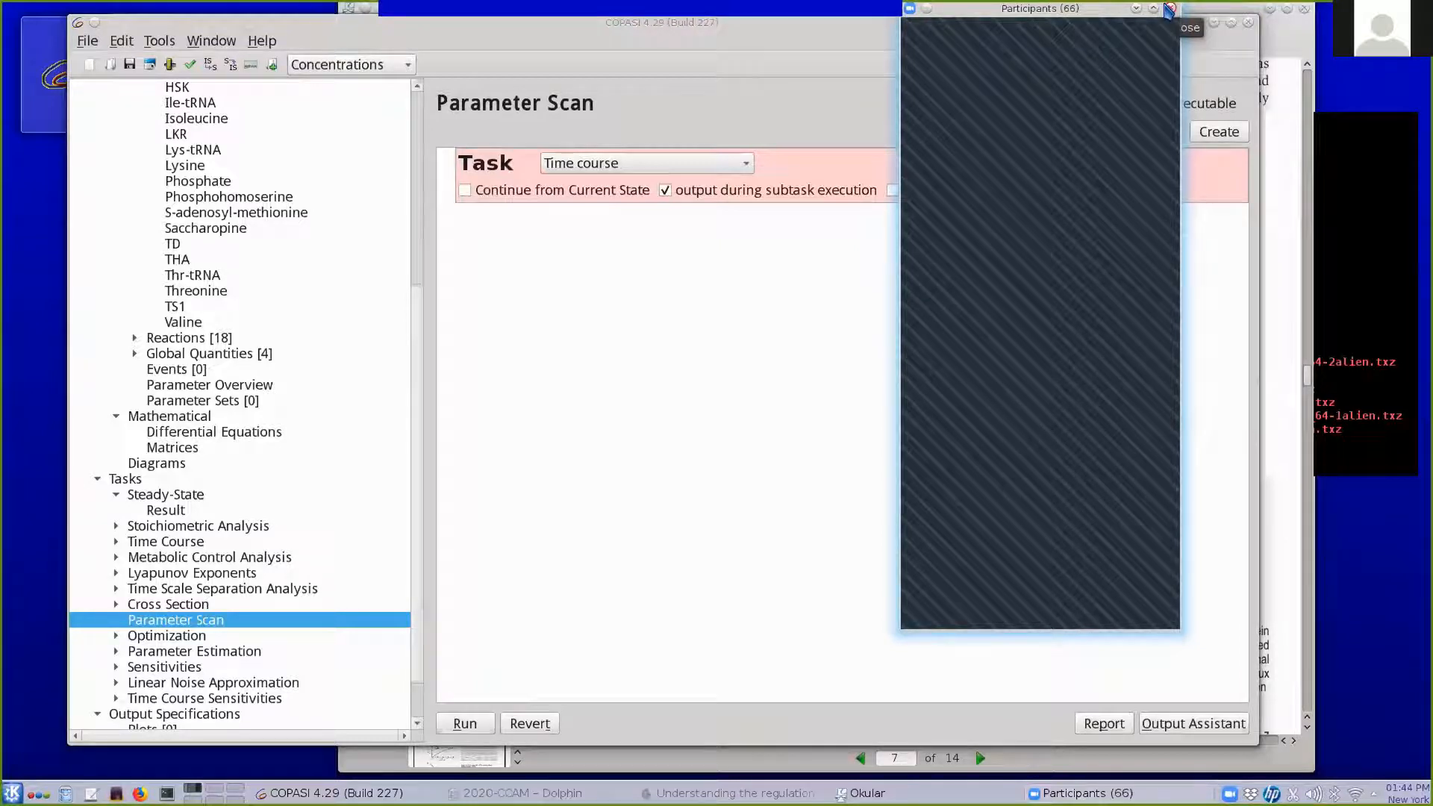
left_click(1168, 9)
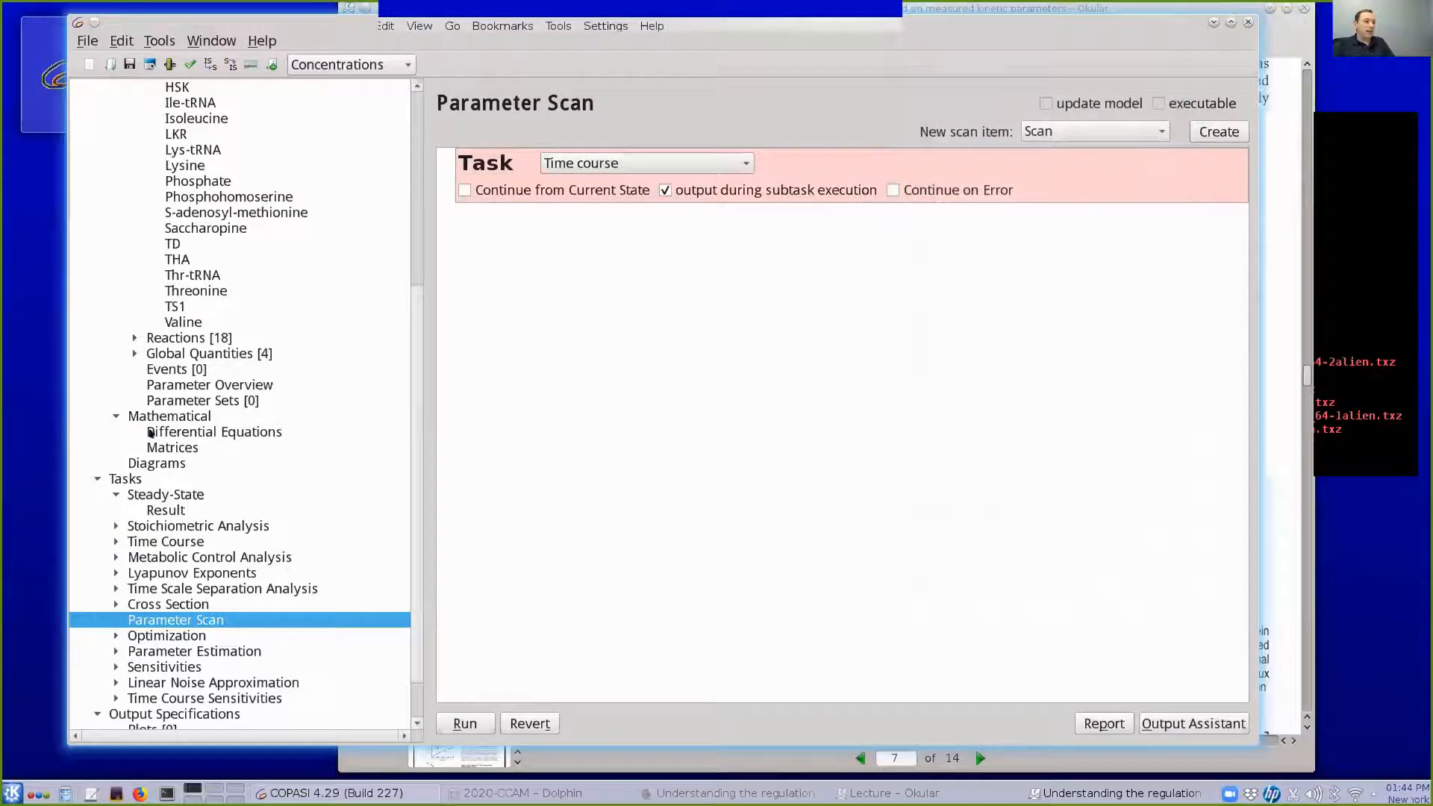
View the model's global quantities, then reopen the steady-state result
scroll(183, 351, "up", 1)
scroll(183, 350, "up", 5)
scroll(187, 300, "down", 8)
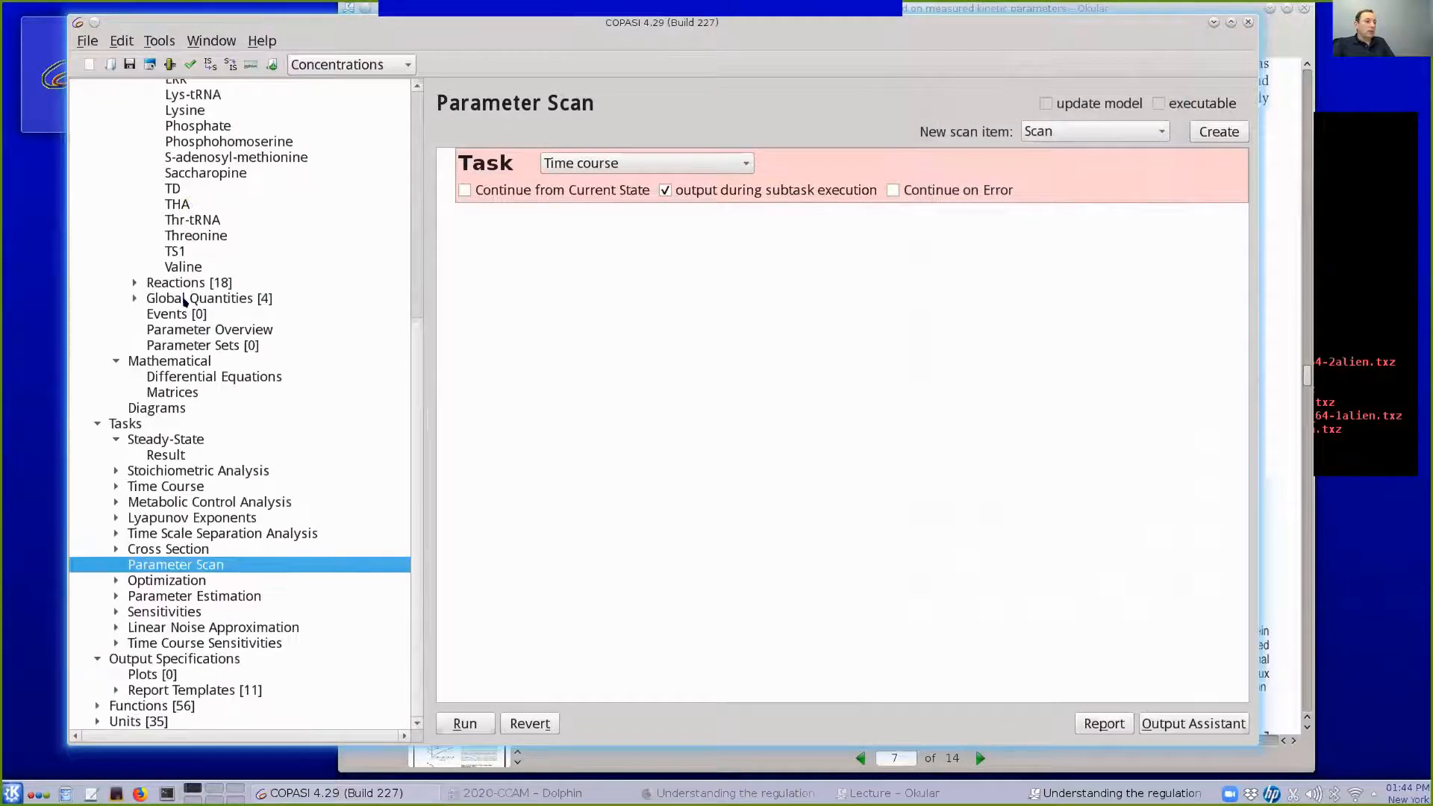
left_click(184, 299)
scroll(175, 362, "up", 1)
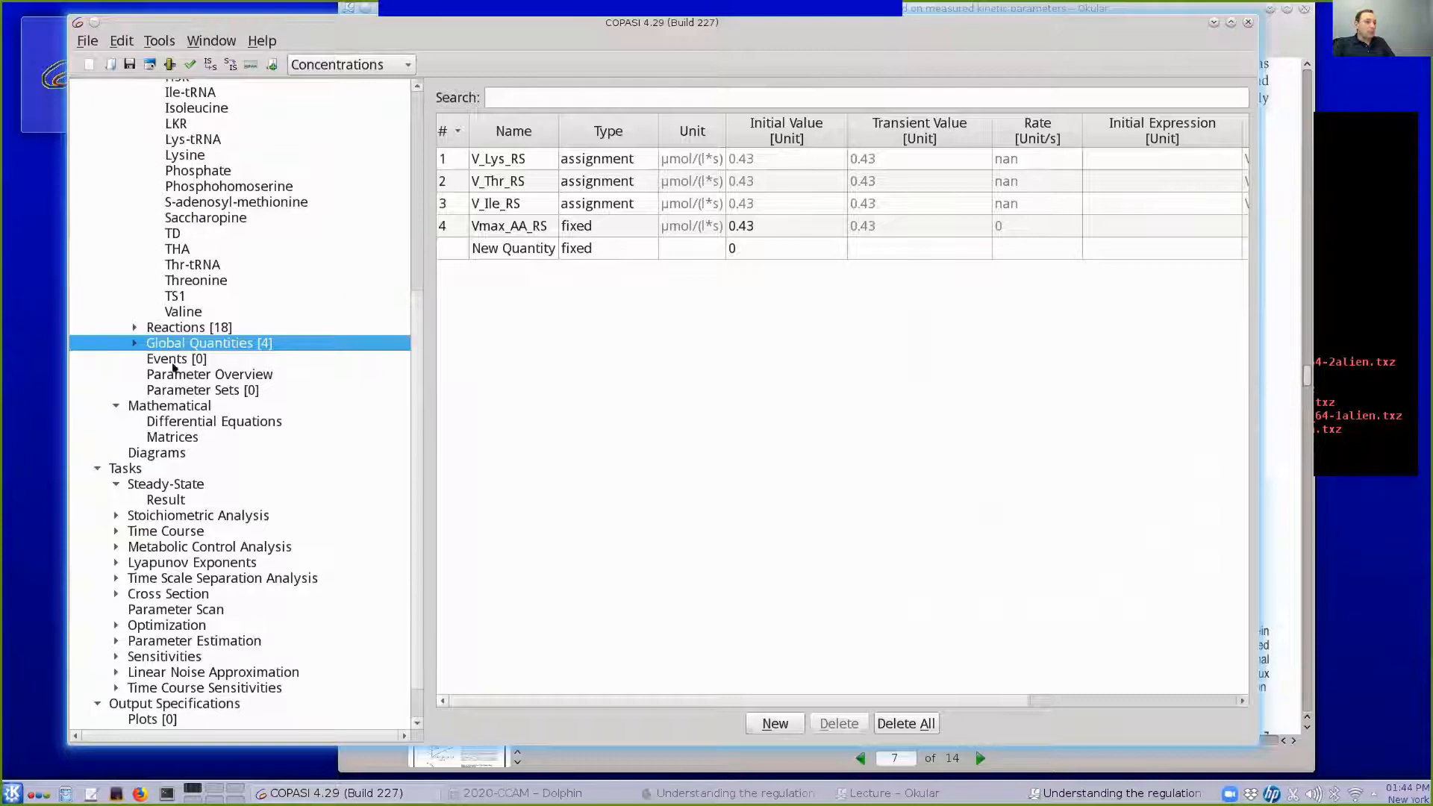
left_click(166, 499)
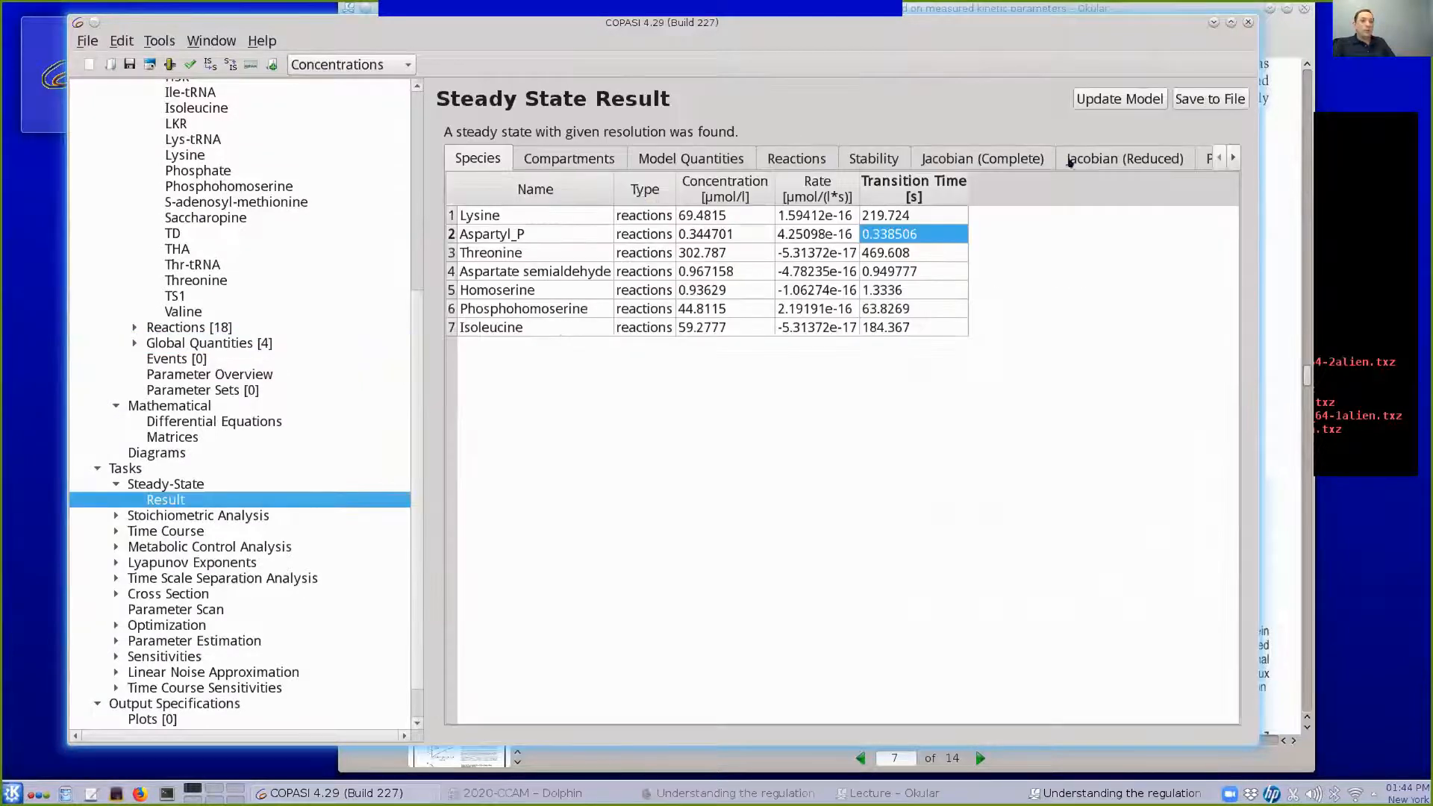
Review the steady state's stability analysis, then examine the first two eigenvalues of the complete Jacobian
left_click(887, 159)
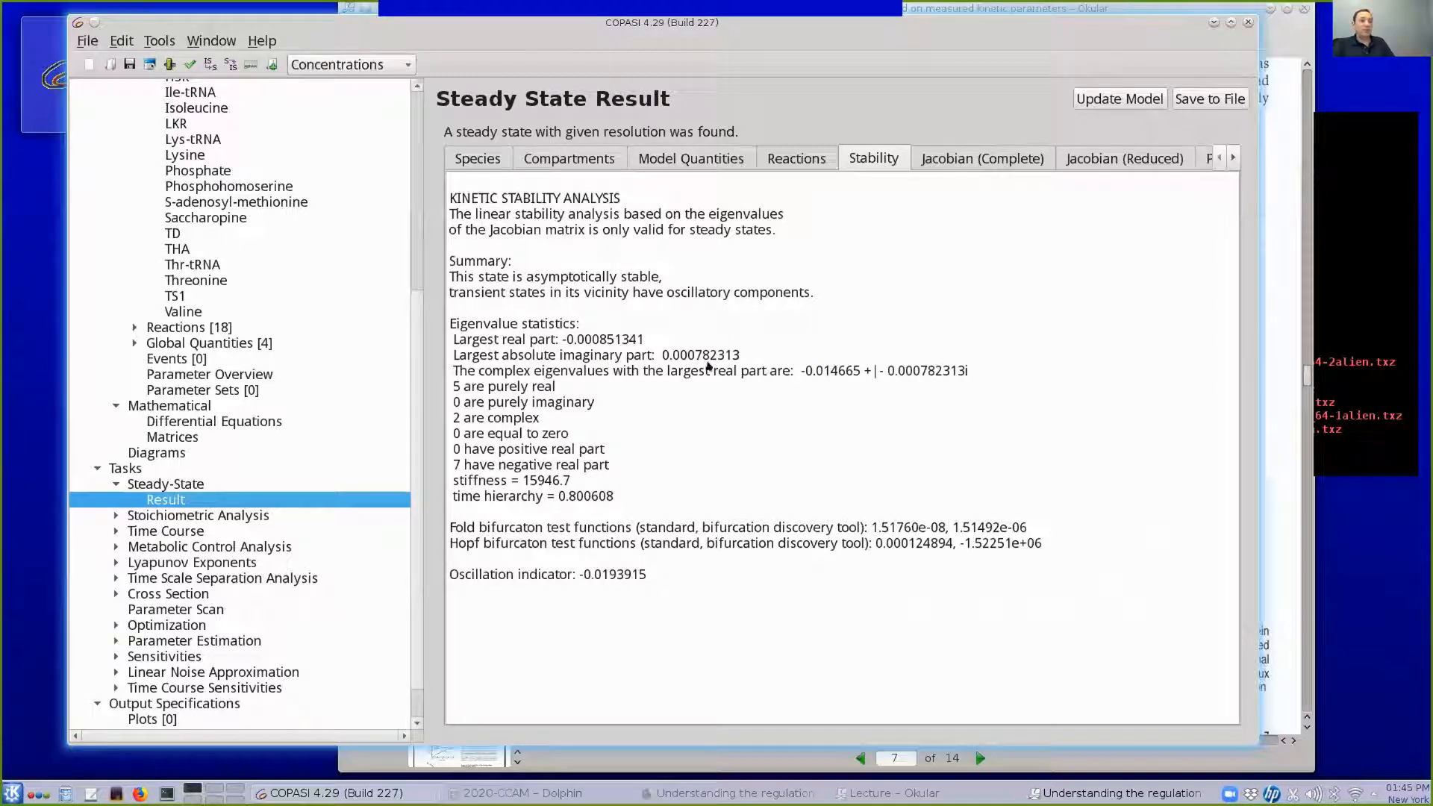
left_click(962, 159)
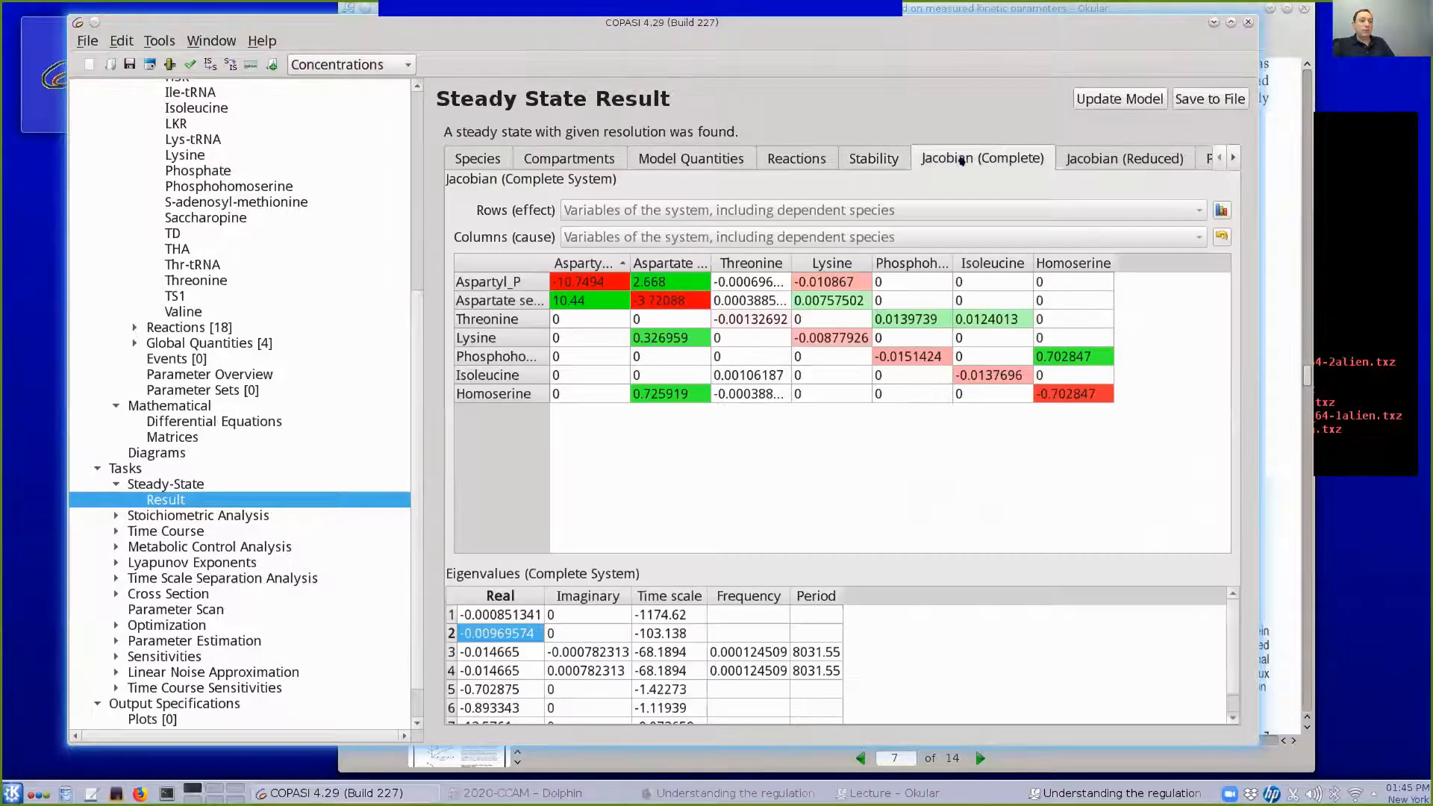
left_click(505, 613)
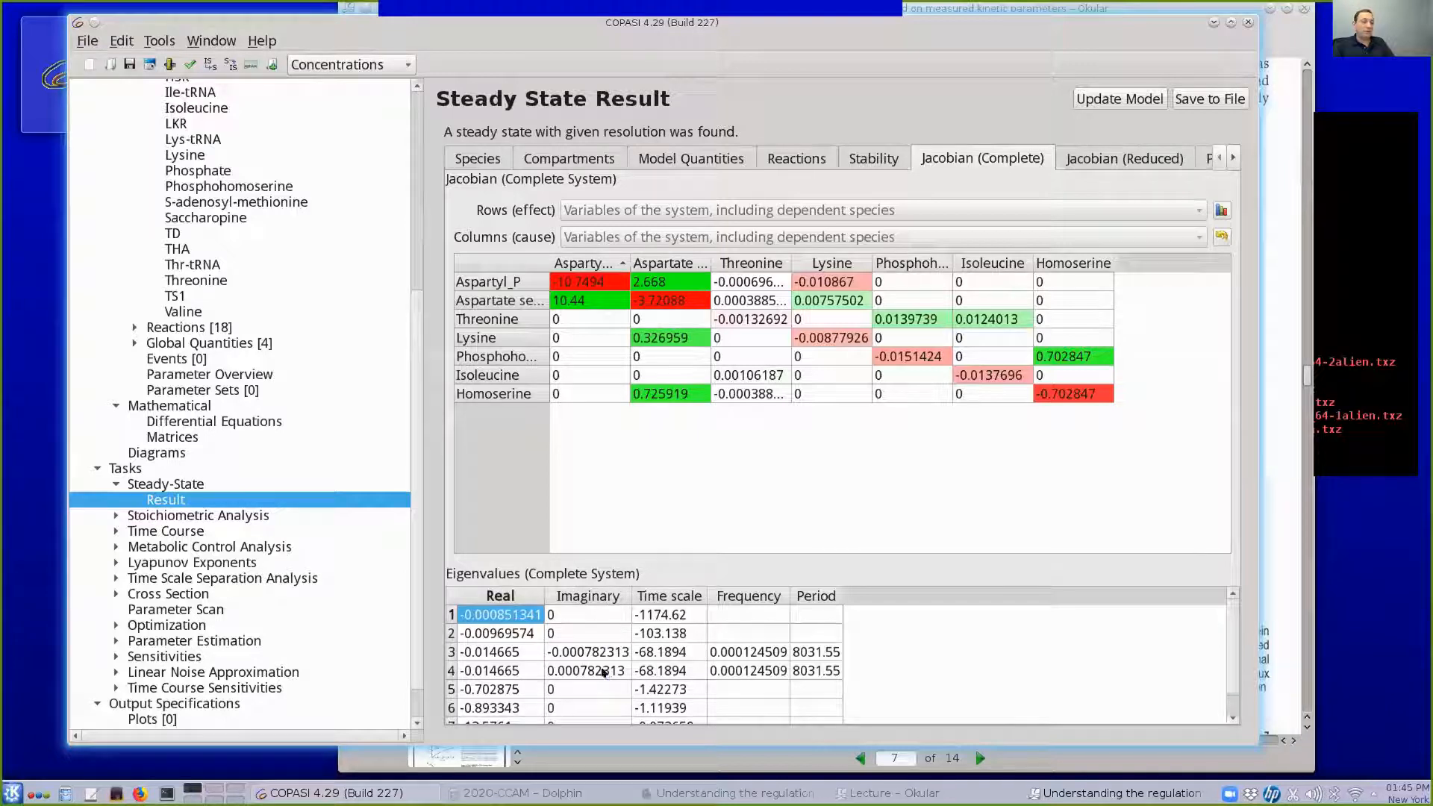
left_click(472, 634)
left_click(554, 634)
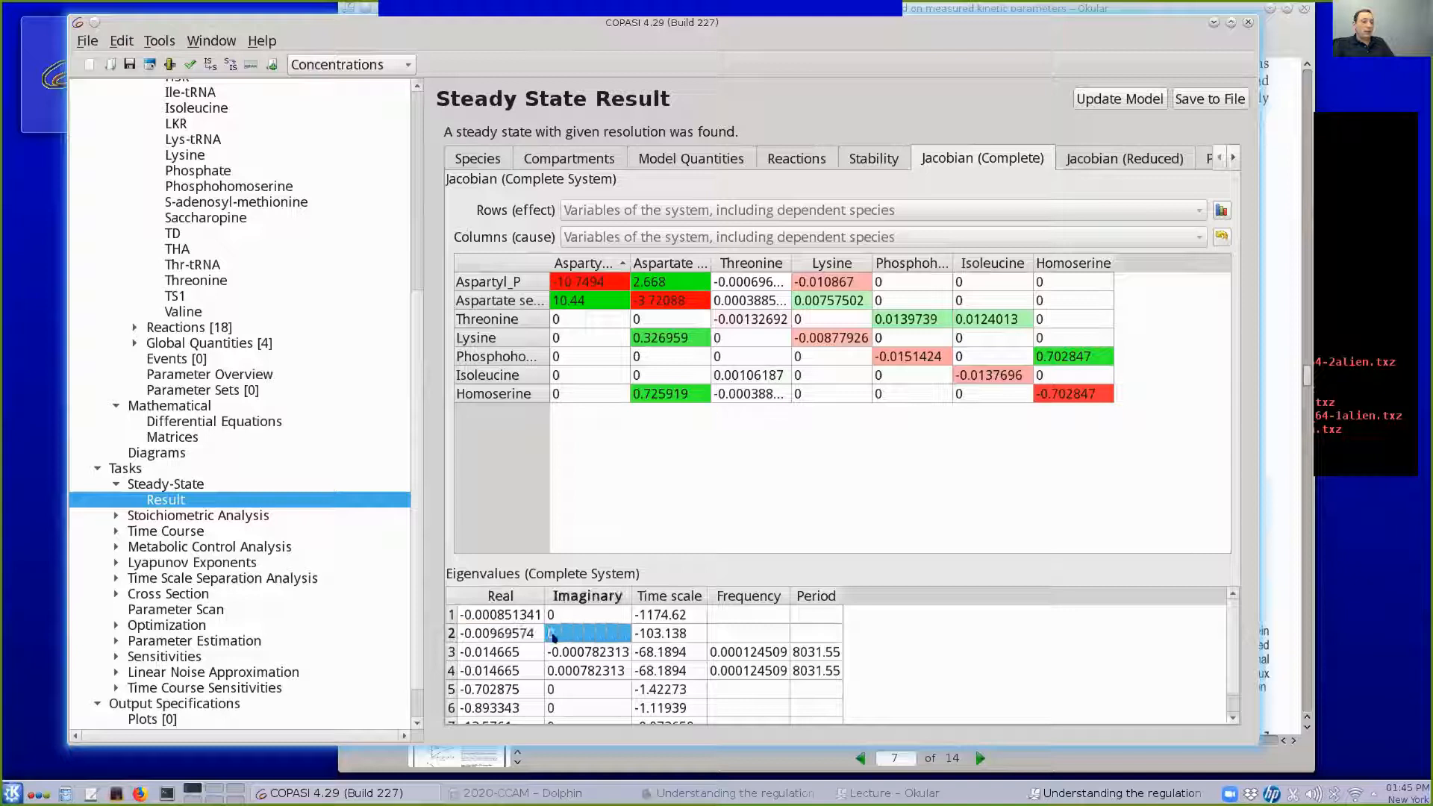
Compare the real and imaginary parts of the third and fourth eigenvalues of the complete Jacobian
left_click(491, 654)
left_click(493, 670)
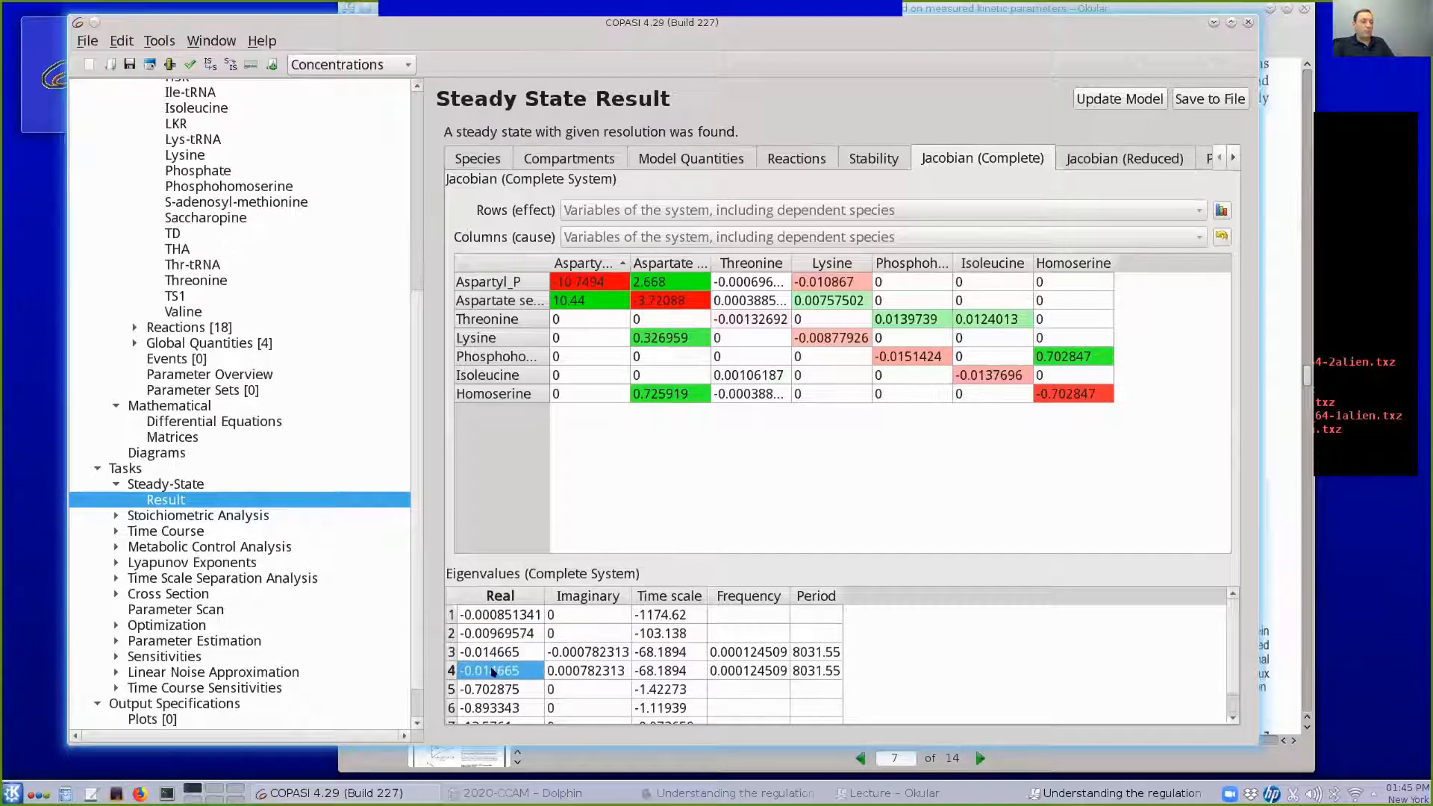
left_click(595, 653)
left_click(590, 672)
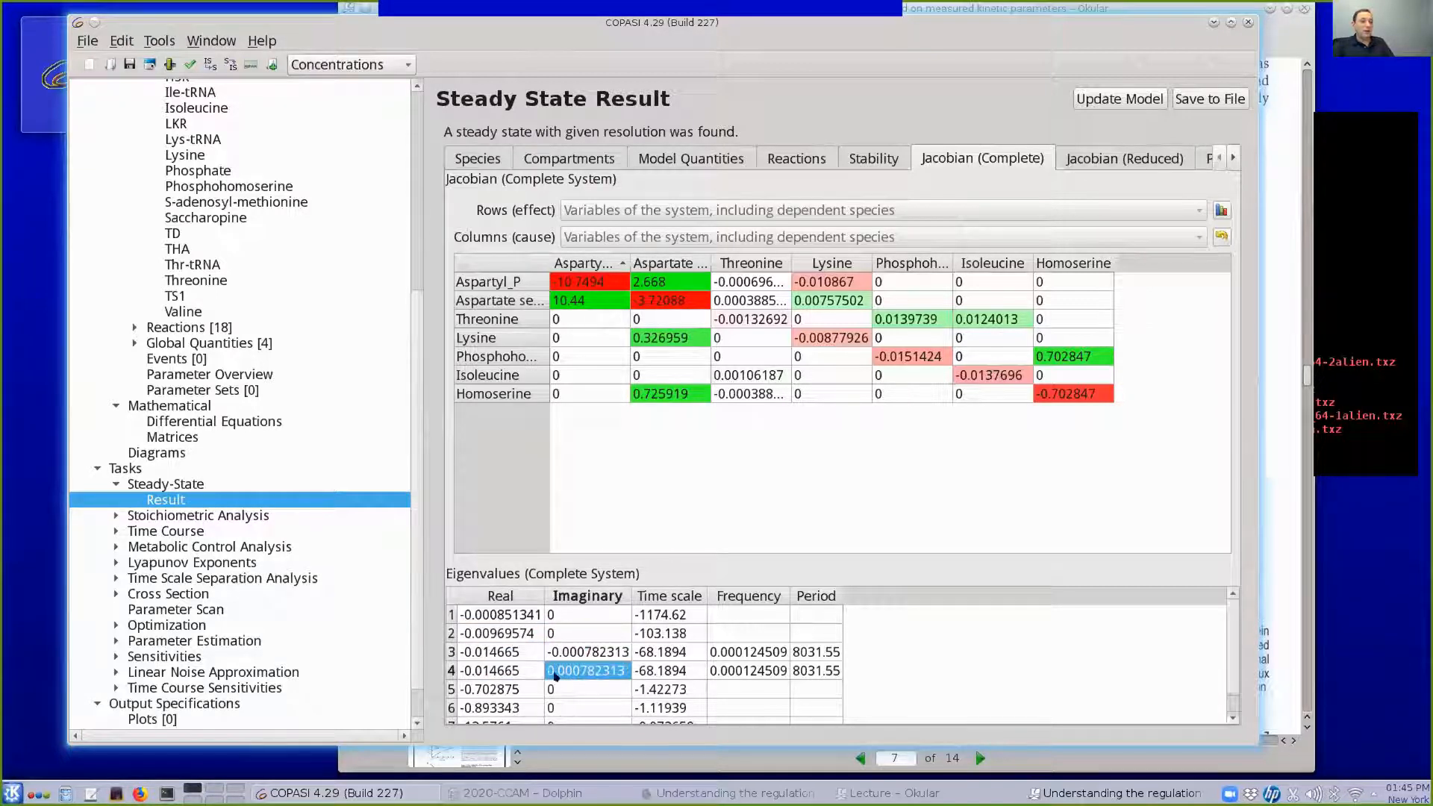
left_click(509, 650)
left_click(509, 665)
left_click(529, 649)
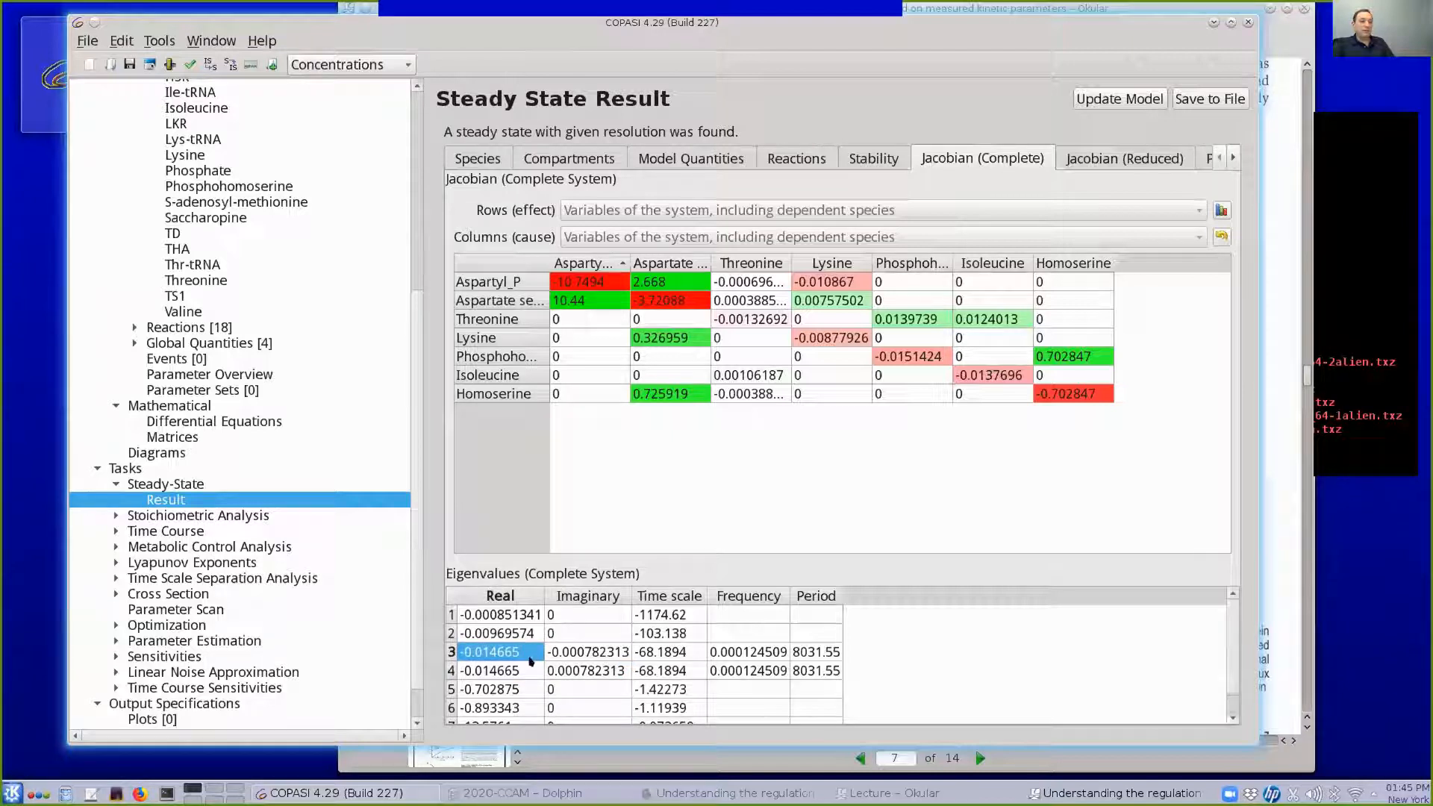
left_click(590, 656)
left_click(592, 671)
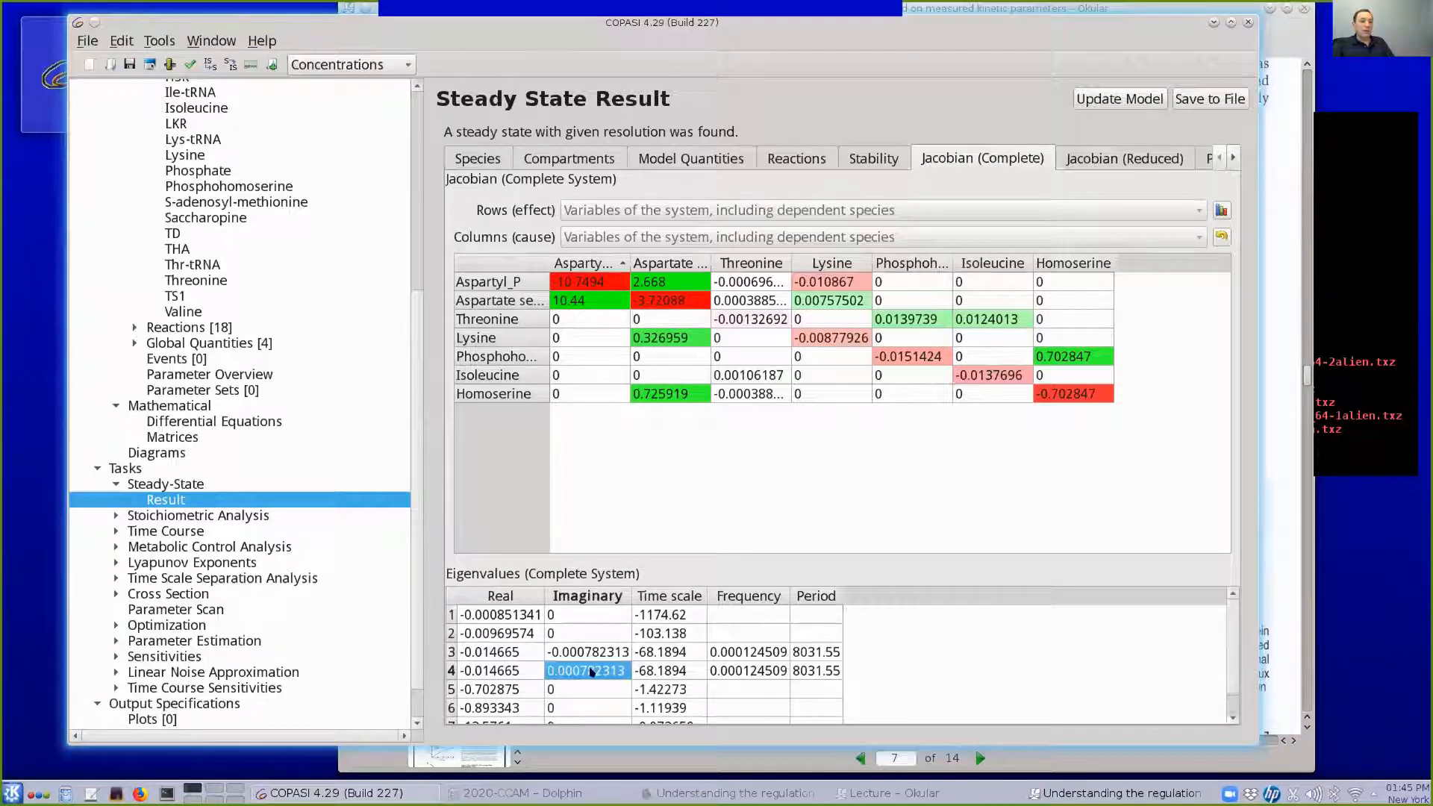
left_click(591, 652)
left_click(591, 670)
left_click(591, 652)
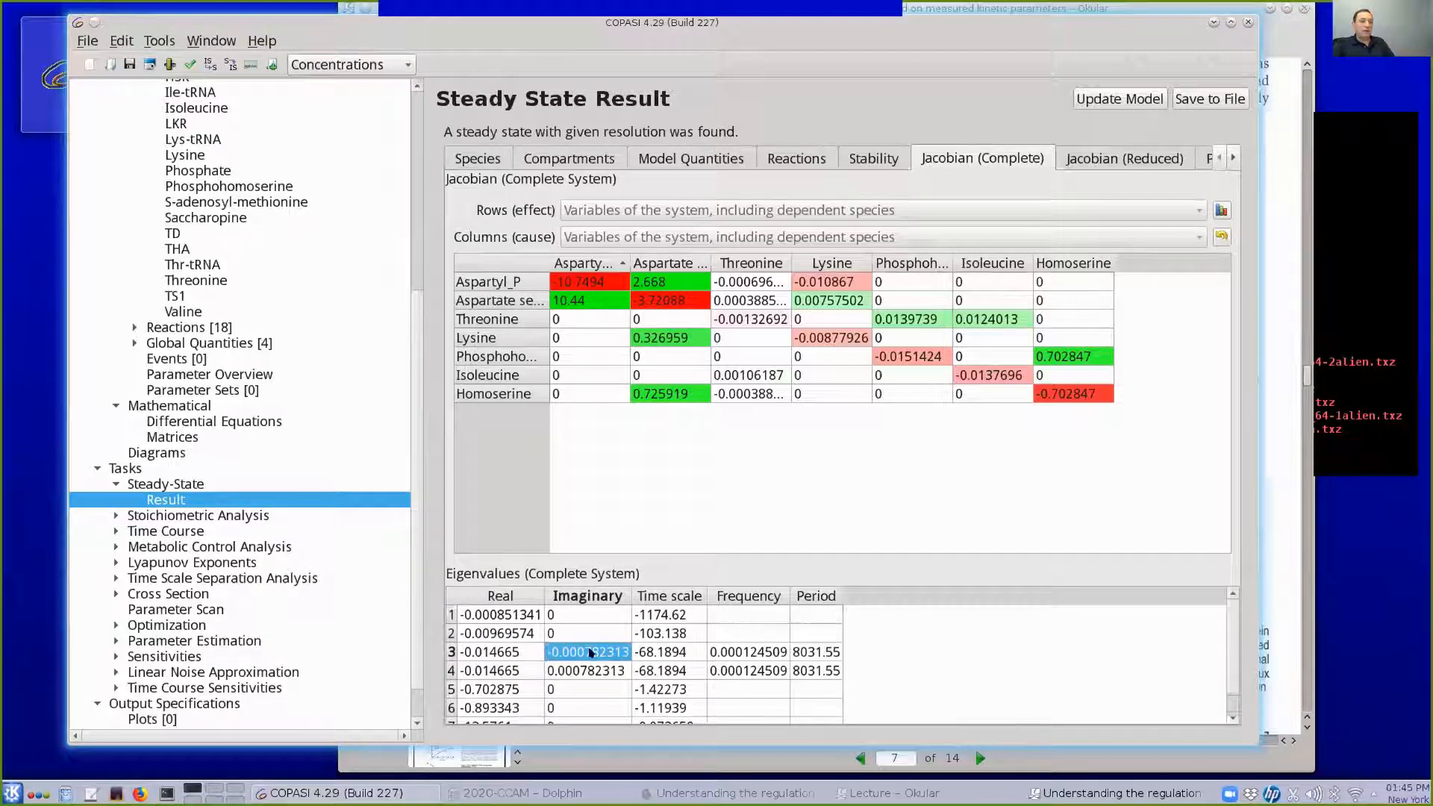
left_click(591, 670)
scroll(591, 654, "down", 1)
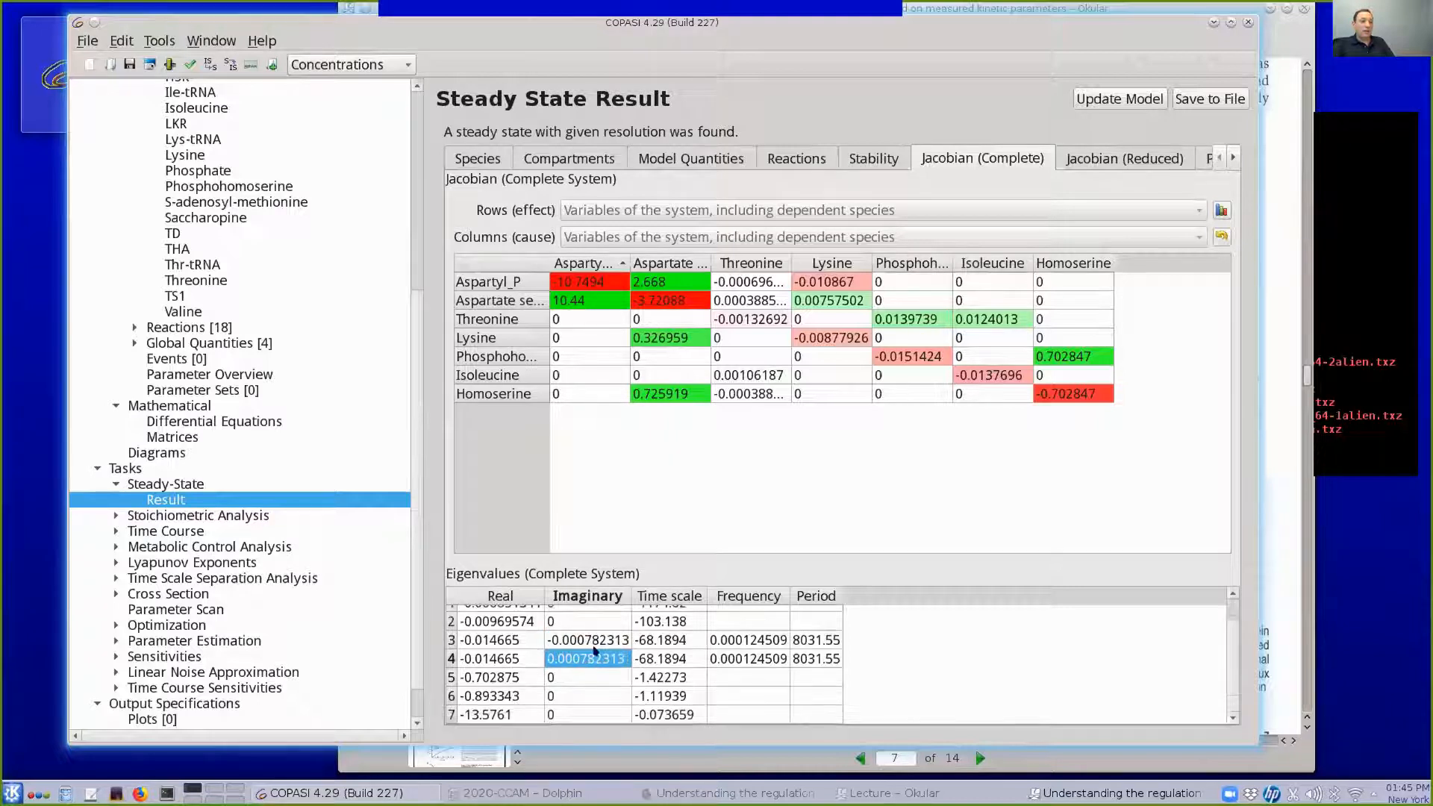
left_click_drag(460, 636, 461, 654)
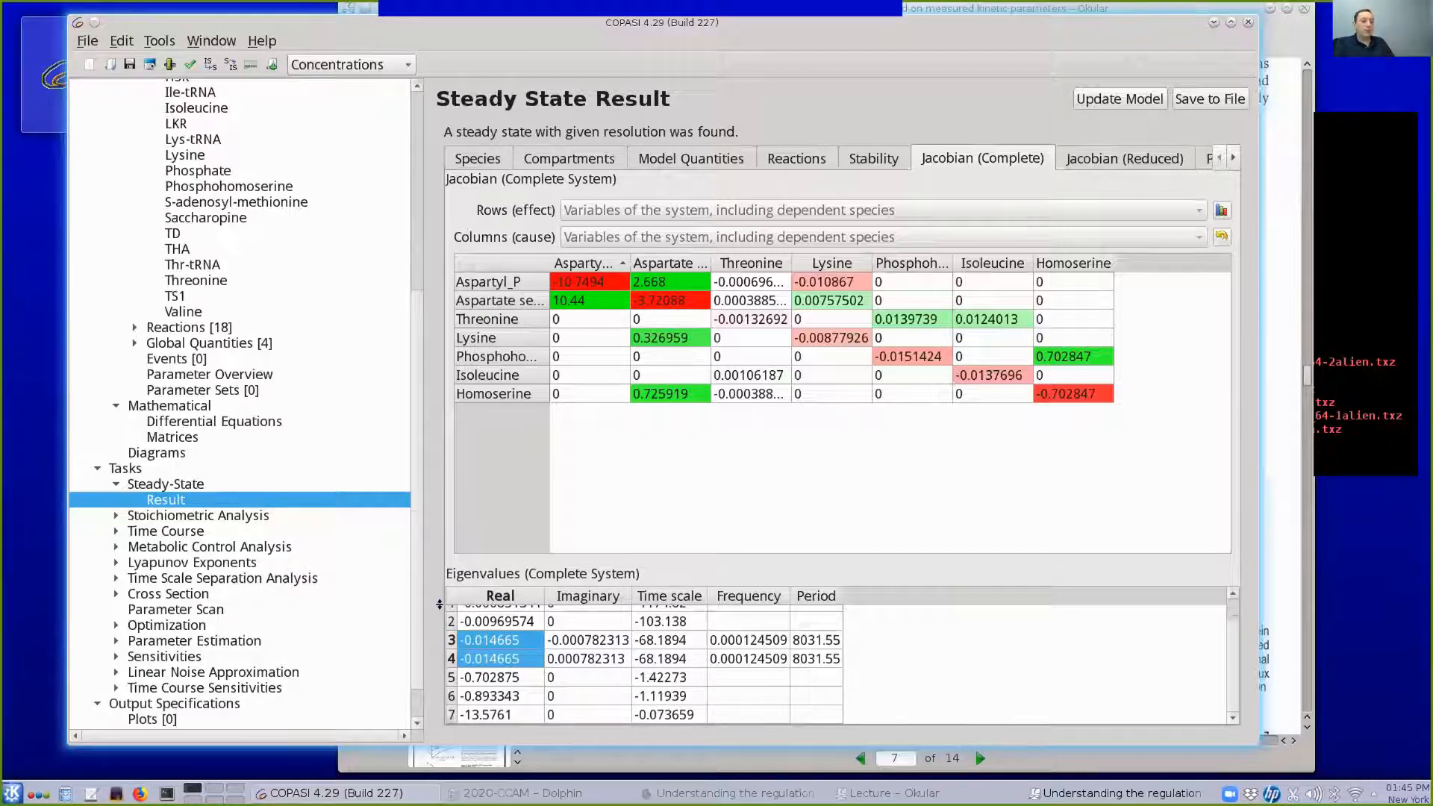
Examine the imaginary part and frequencies of the complex eigenvalue pair, then return to the stability analysis
left_click(590, 640)
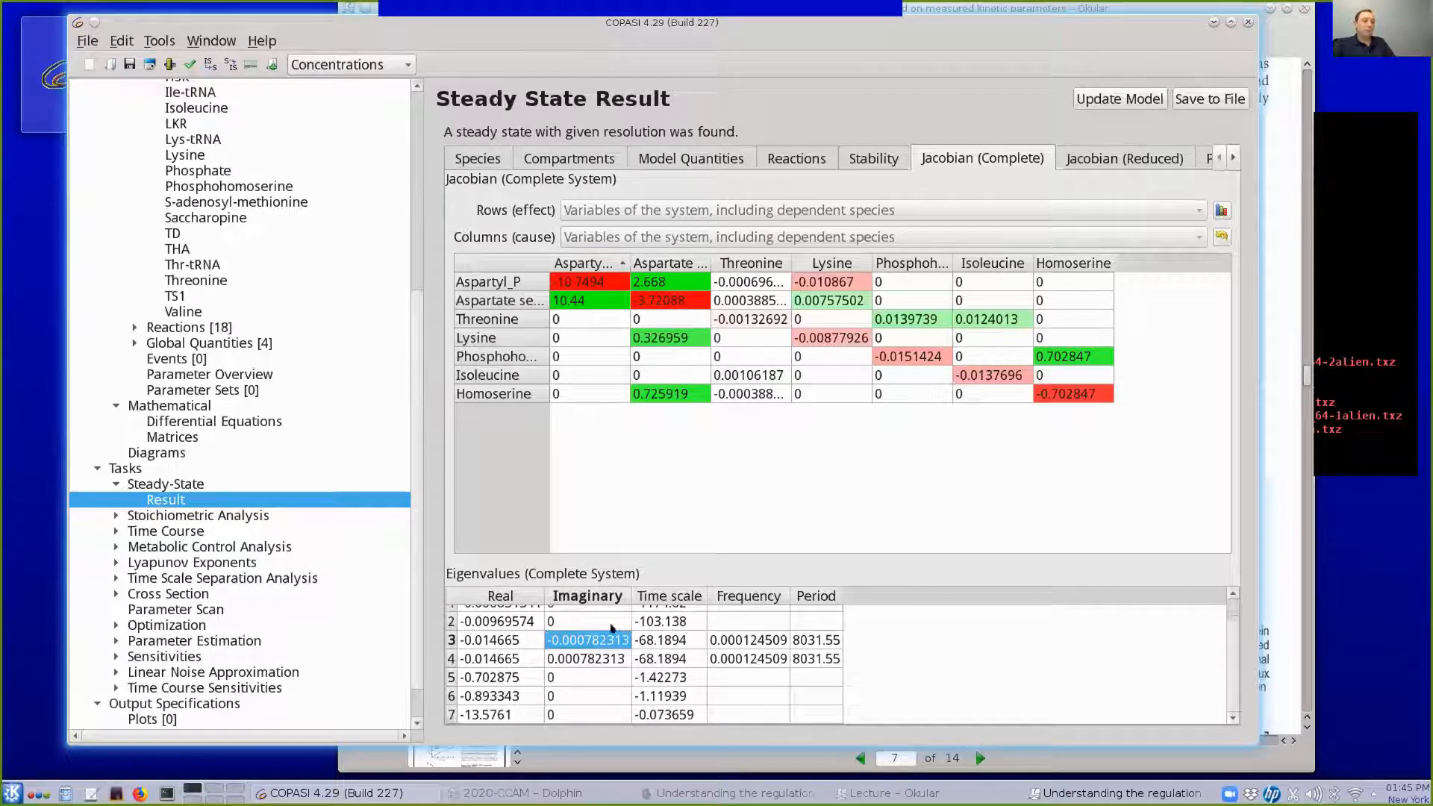
left_click(748, 640)
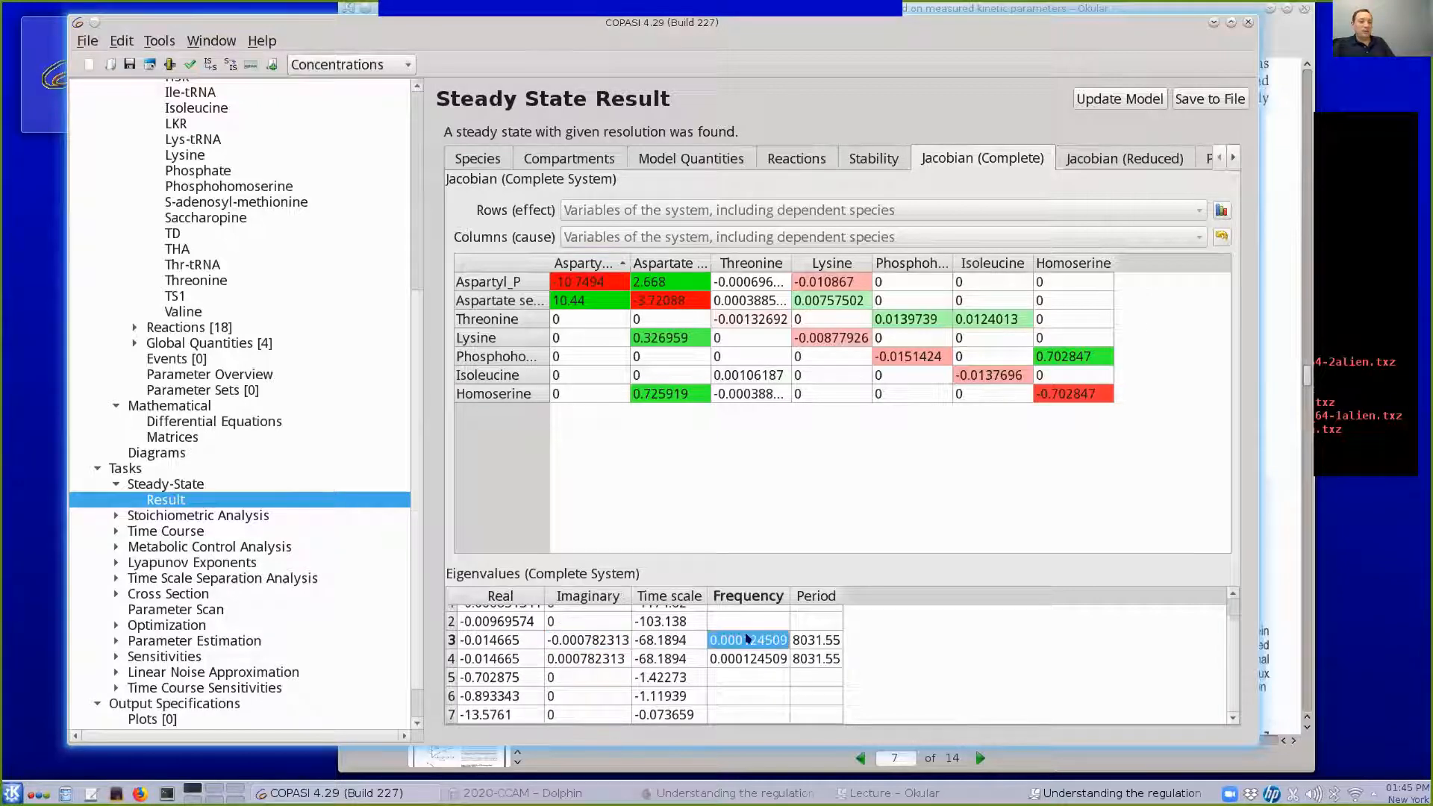
left_click(745, 662)
left_click(759, 640)
left_click(760, 660)
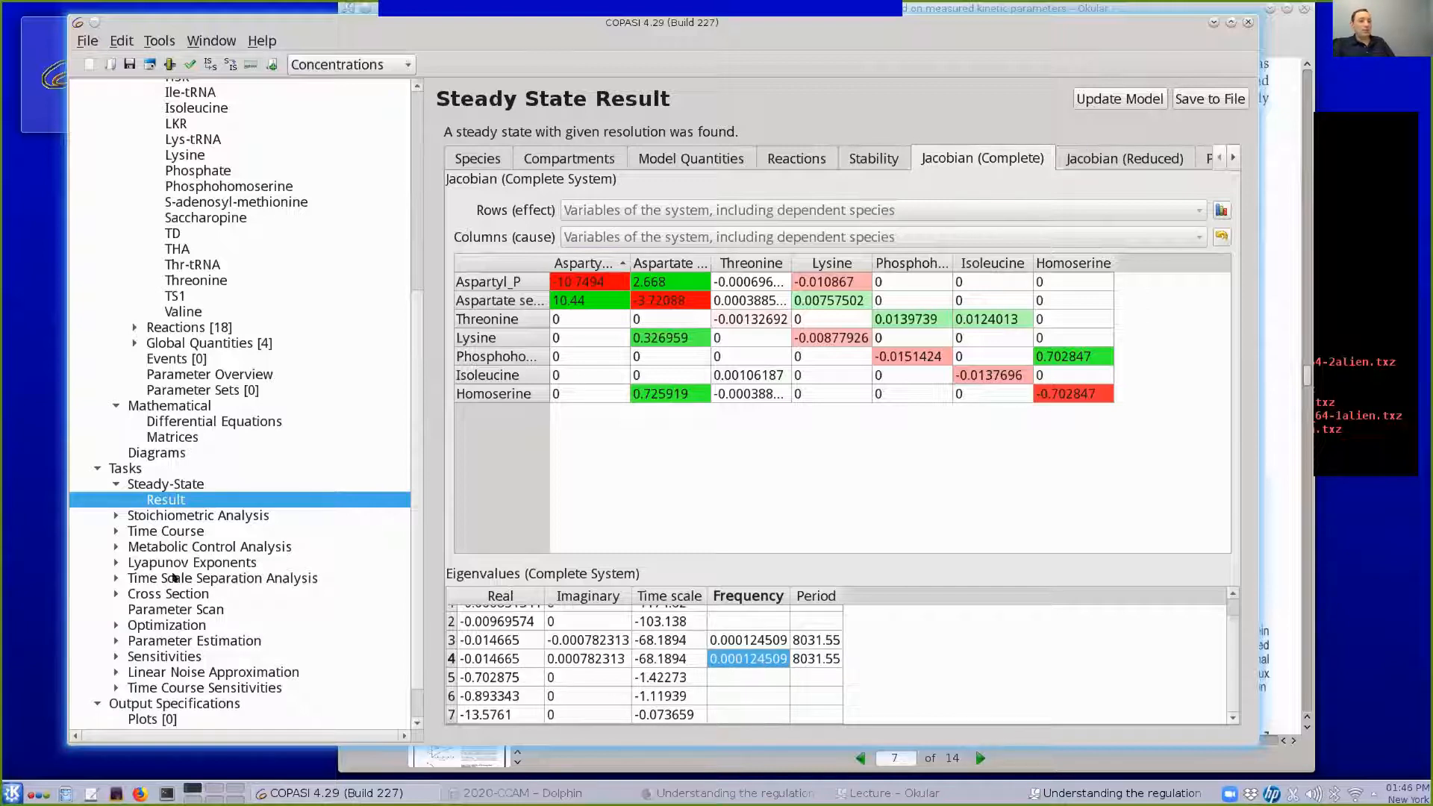
left_click(866, 159)
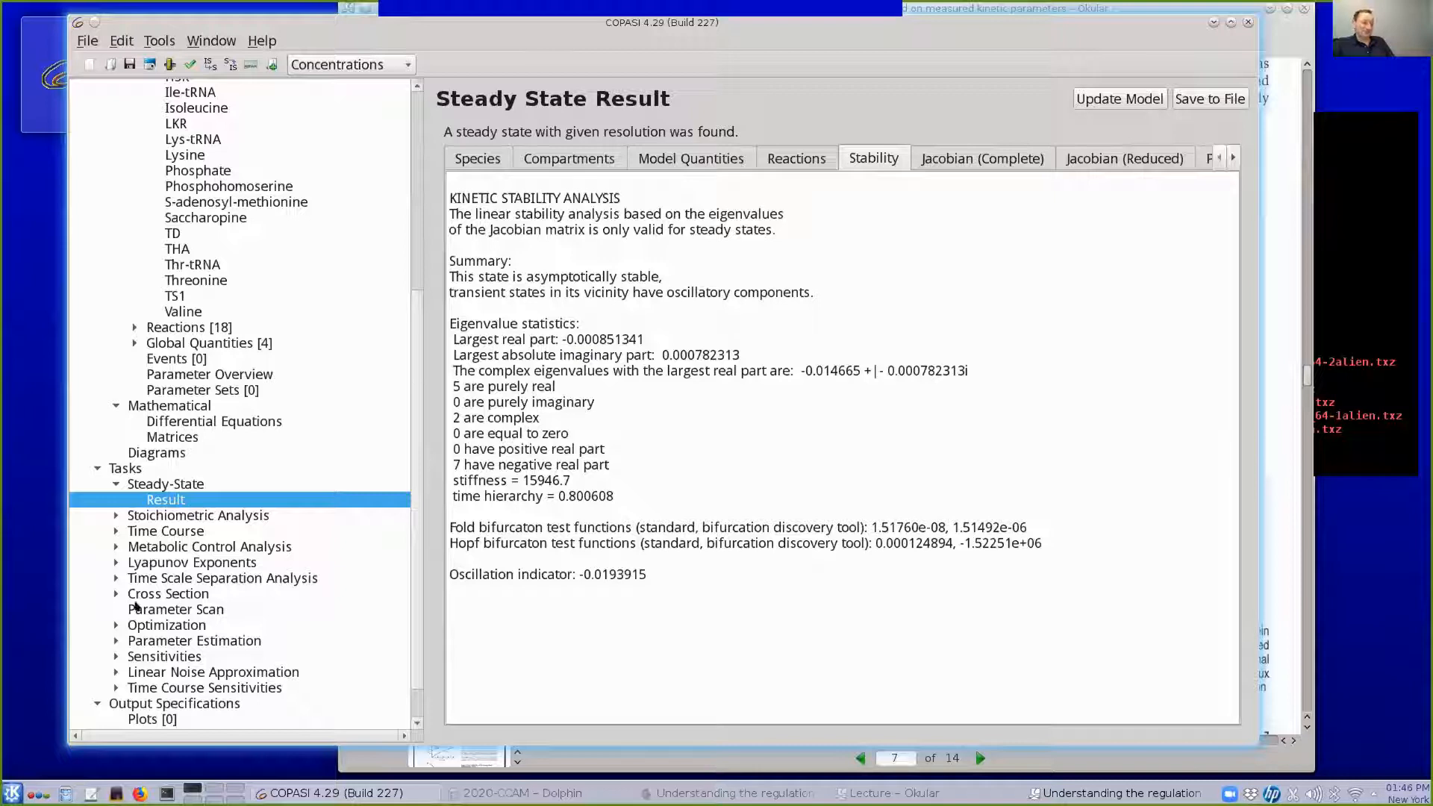
Open the Parameter Scan task and set the task it runs to Steady State
left_click(159, 612)
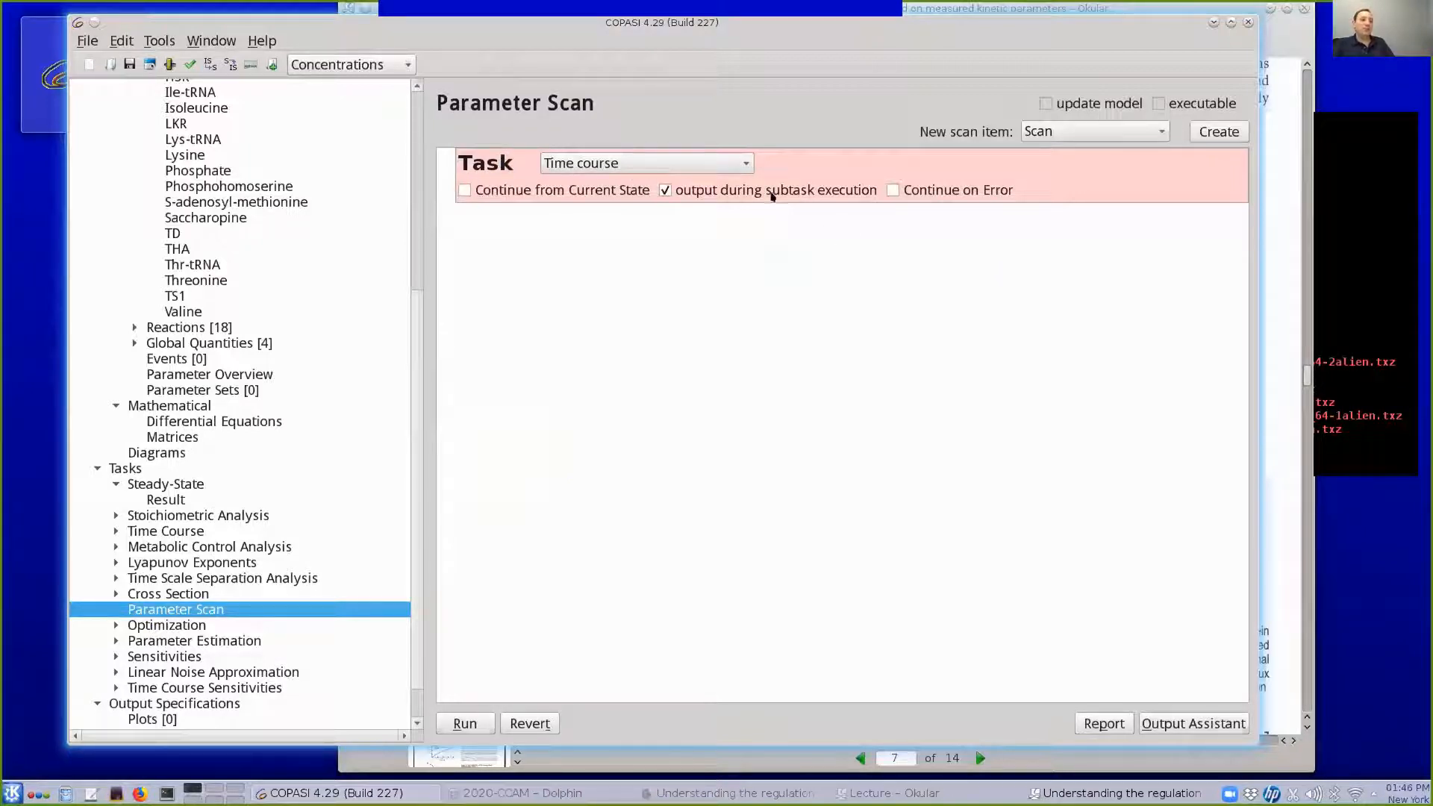
left_click(738, 161)
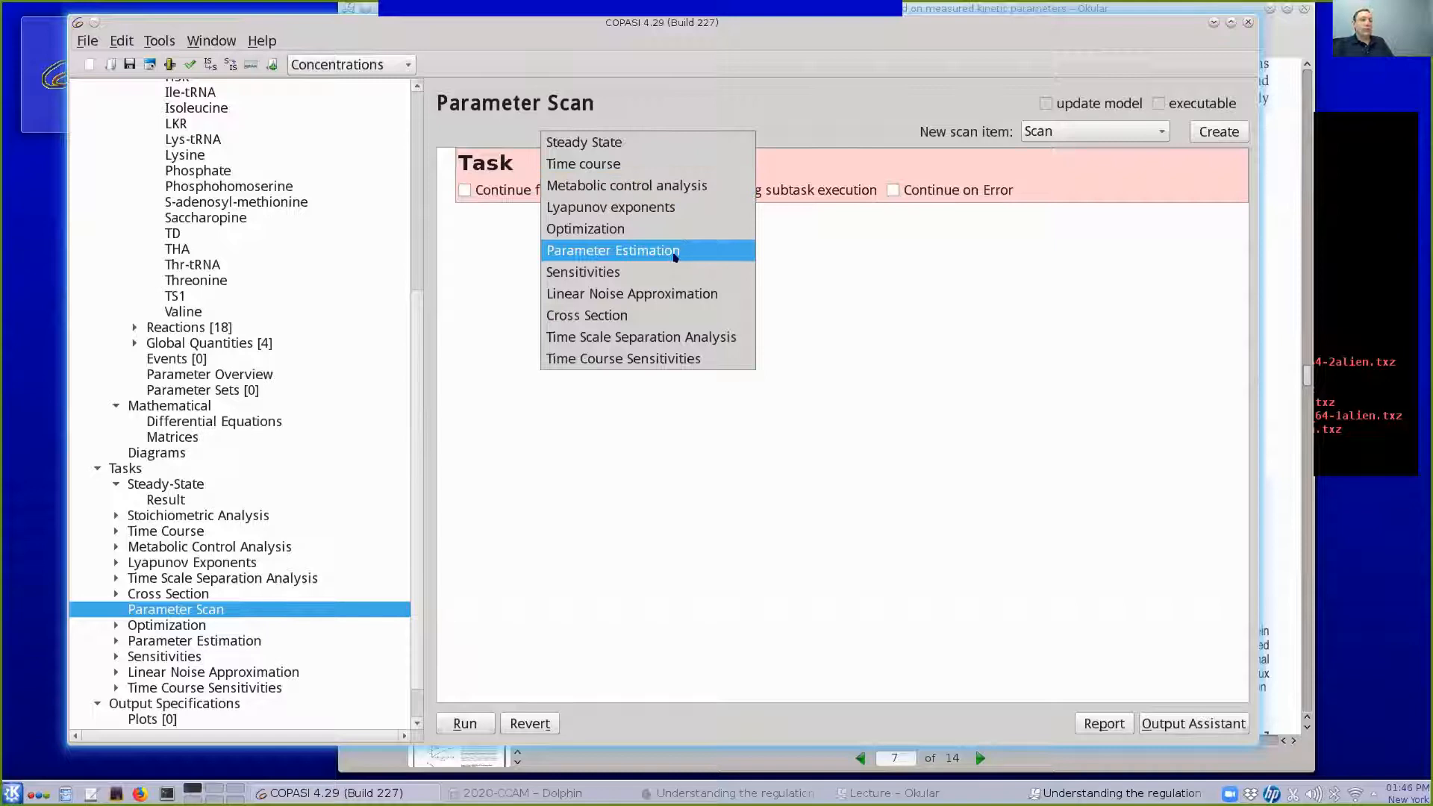
left_click(606, 149)
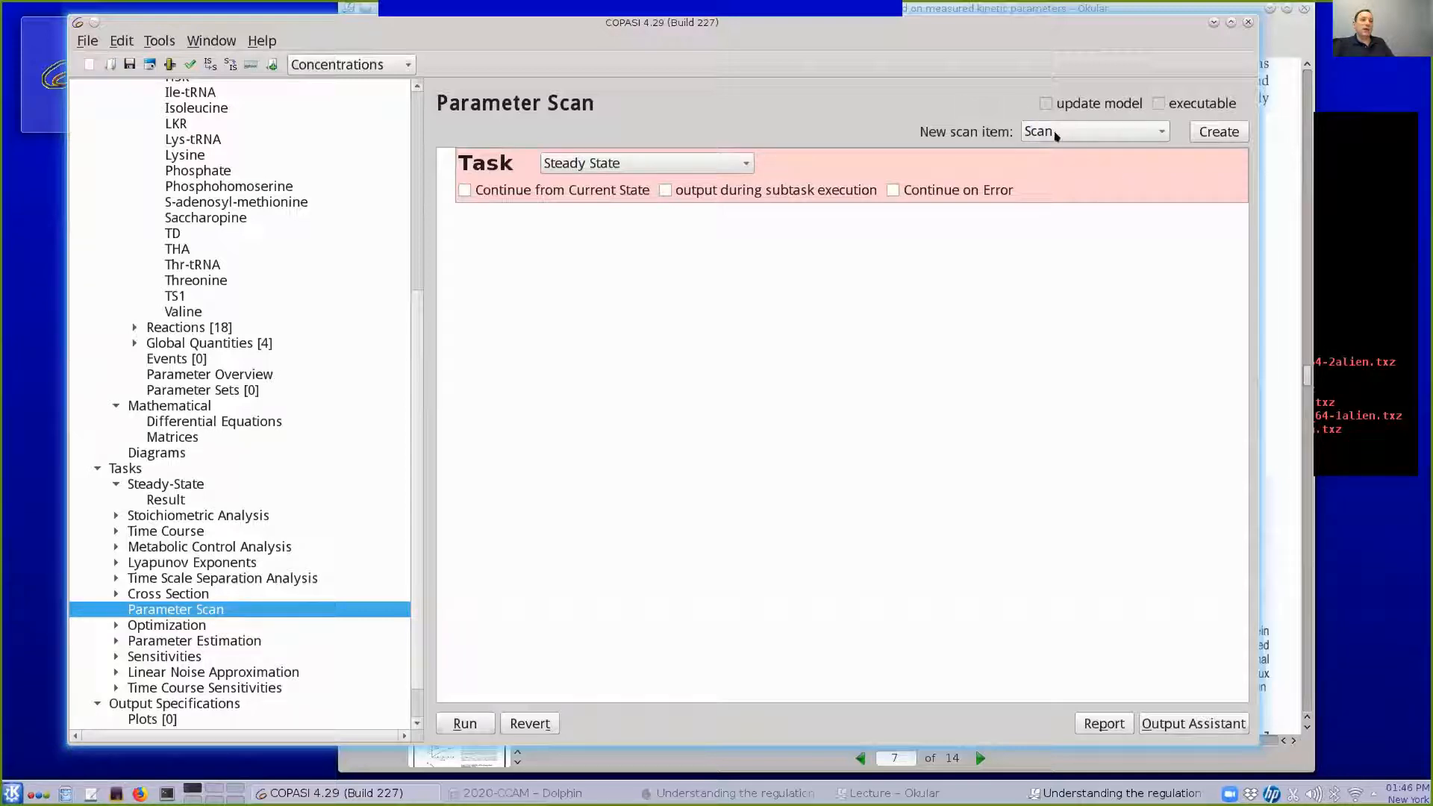
left_click(1055, 134)
left_click(1056, 133)
left_click(1065, 134)
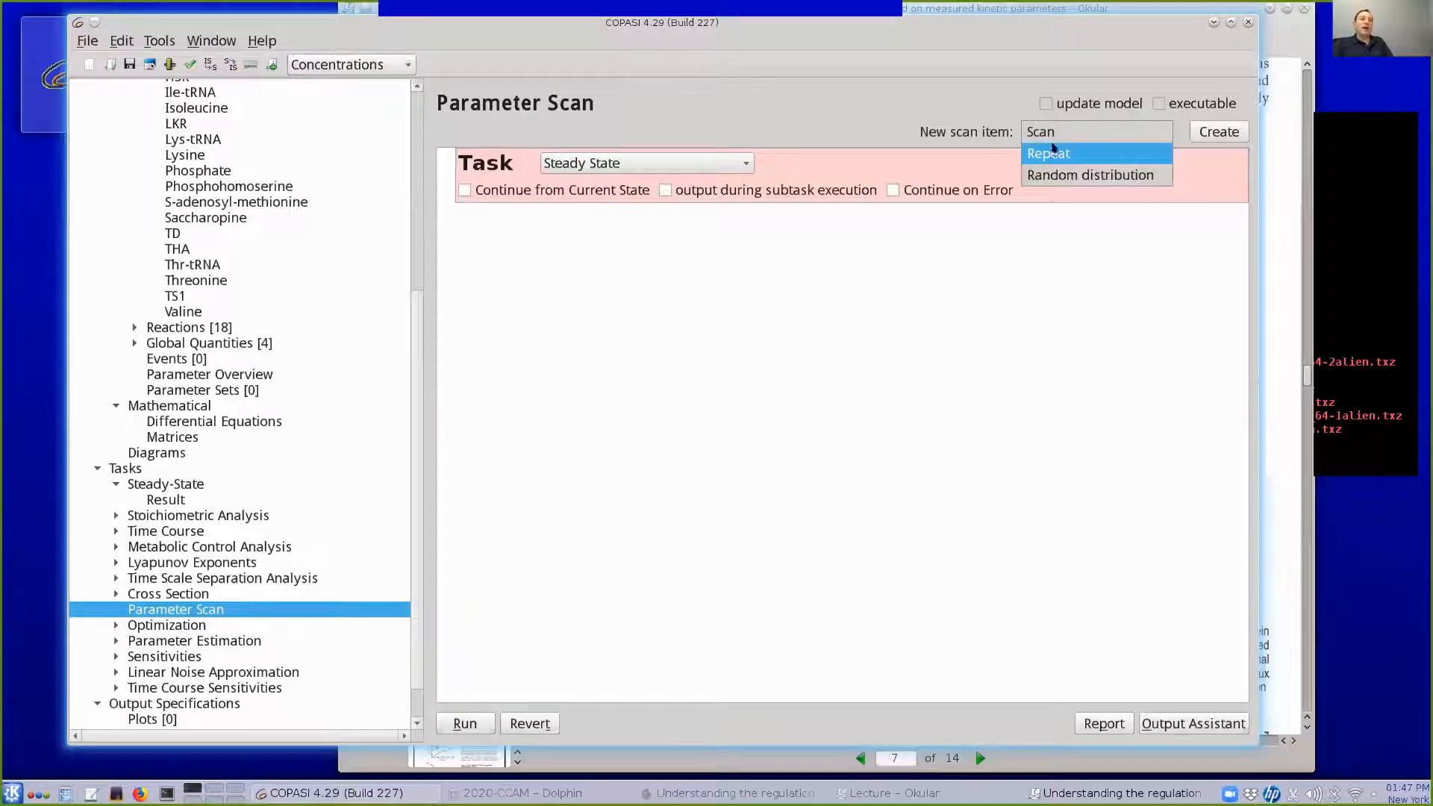
left_click(1049, 153)
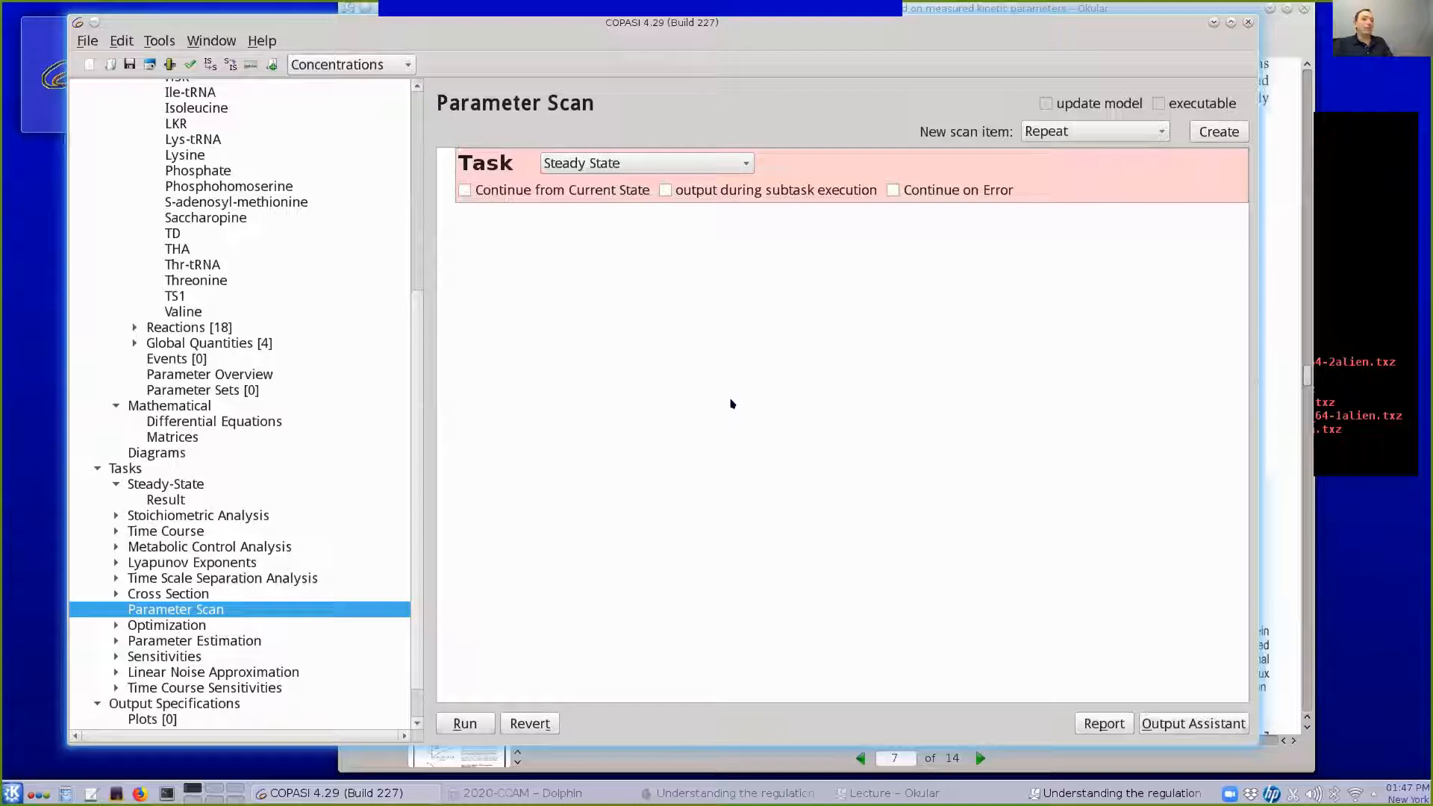
left_click(1116, 134)
left_click(1048, 106)
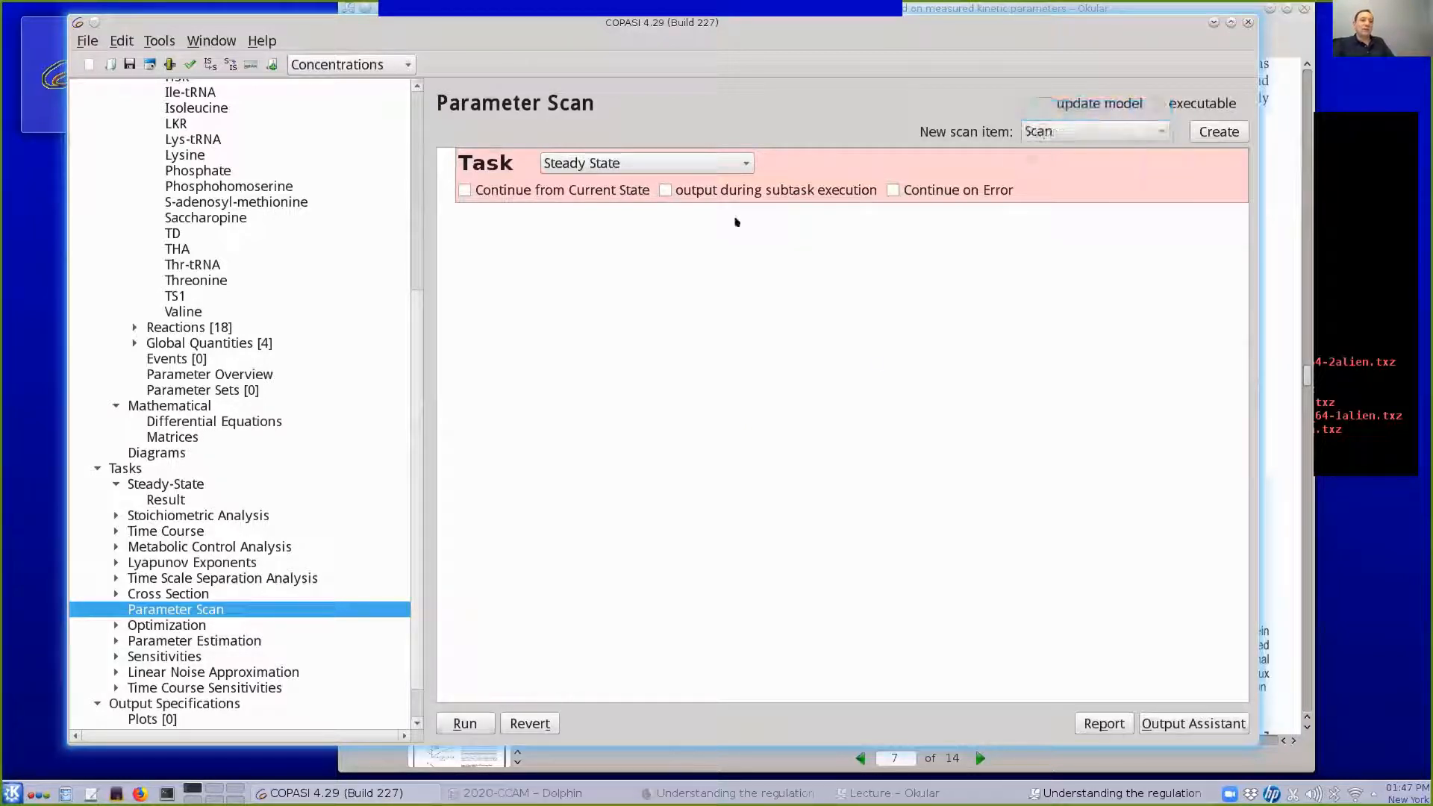
Create a new scan item of type Scan for the steady-state parameter scan
left_click(1214, 135)
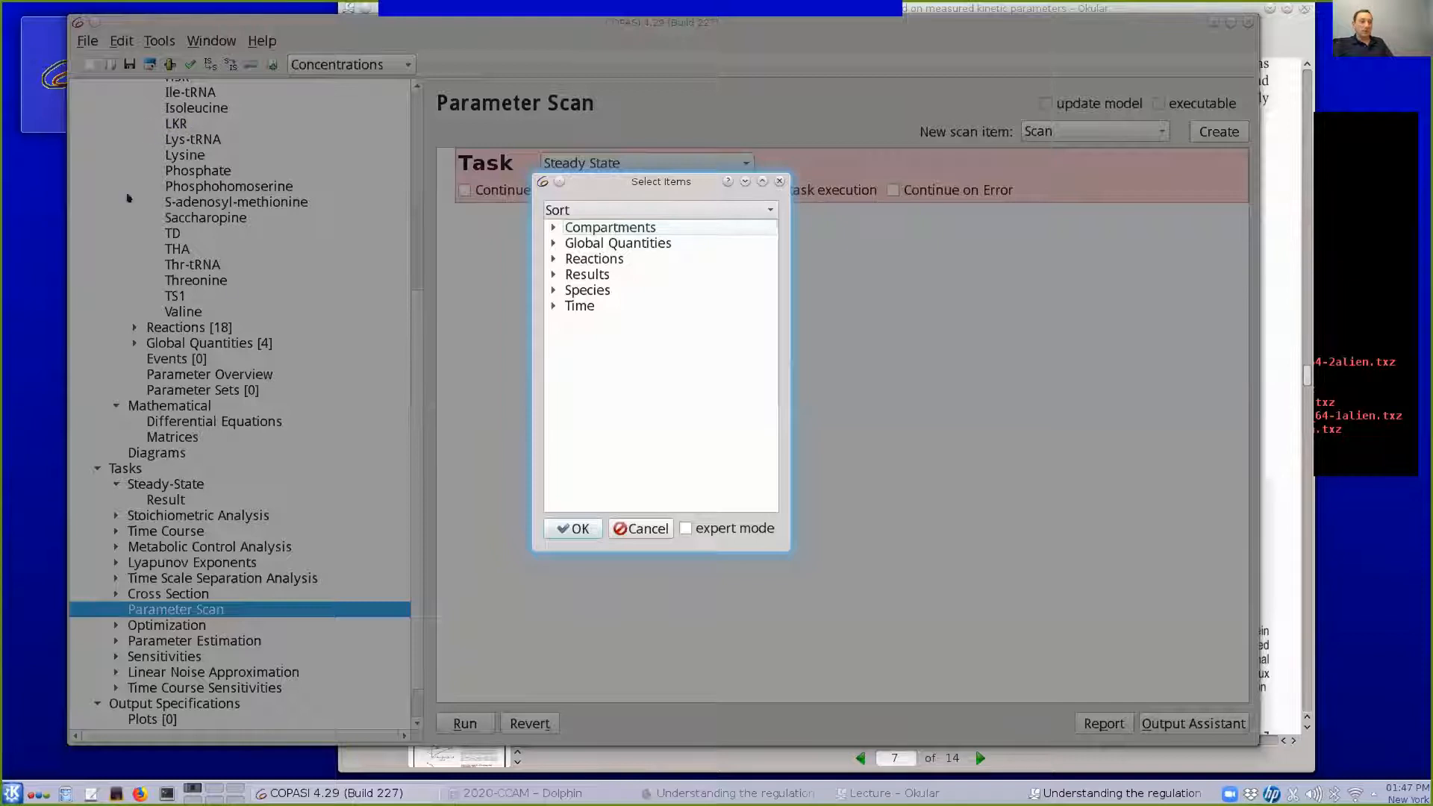
Choose the initial concentration of the species LKR as the object of the new scan item
left_click(551, 290)
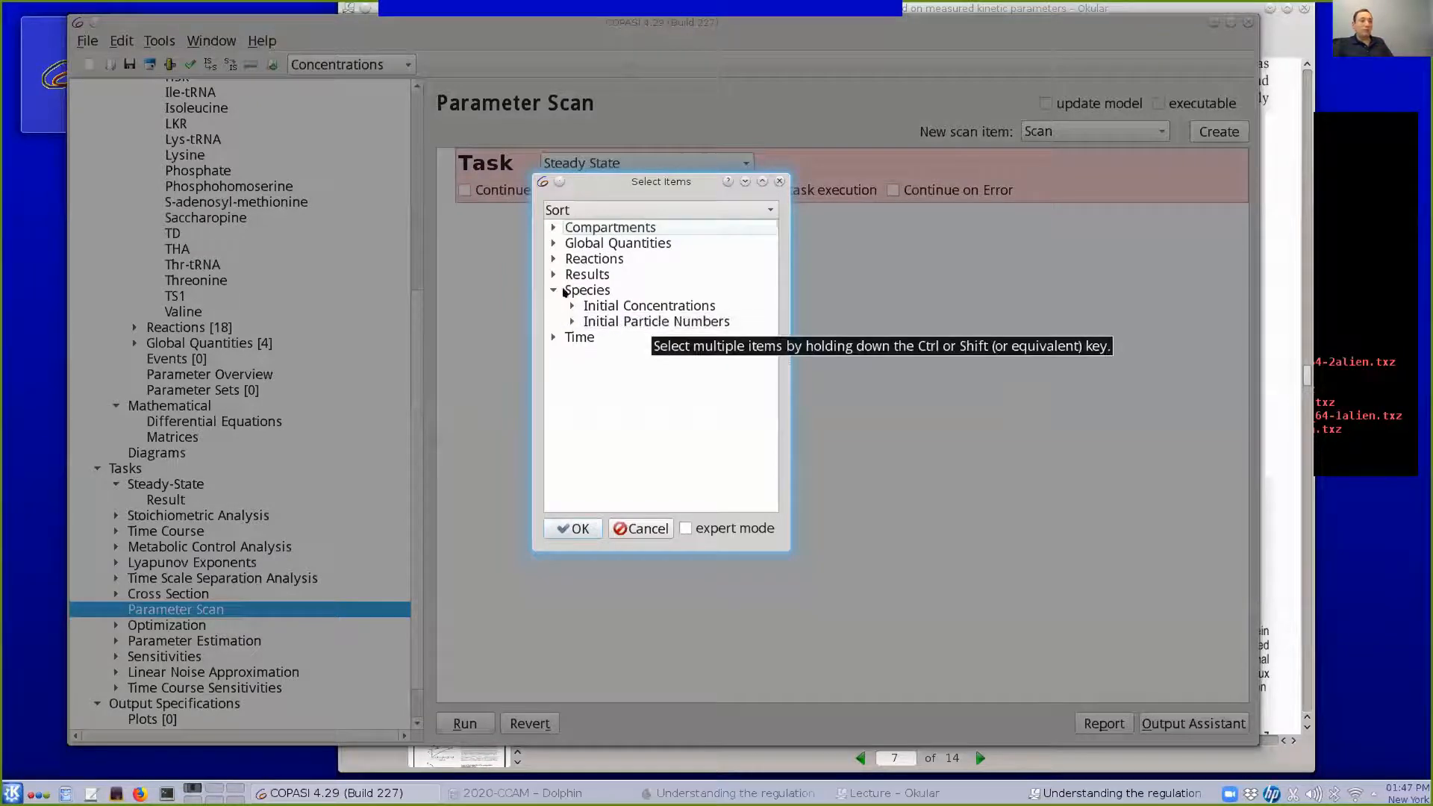
left_click(570, 306)
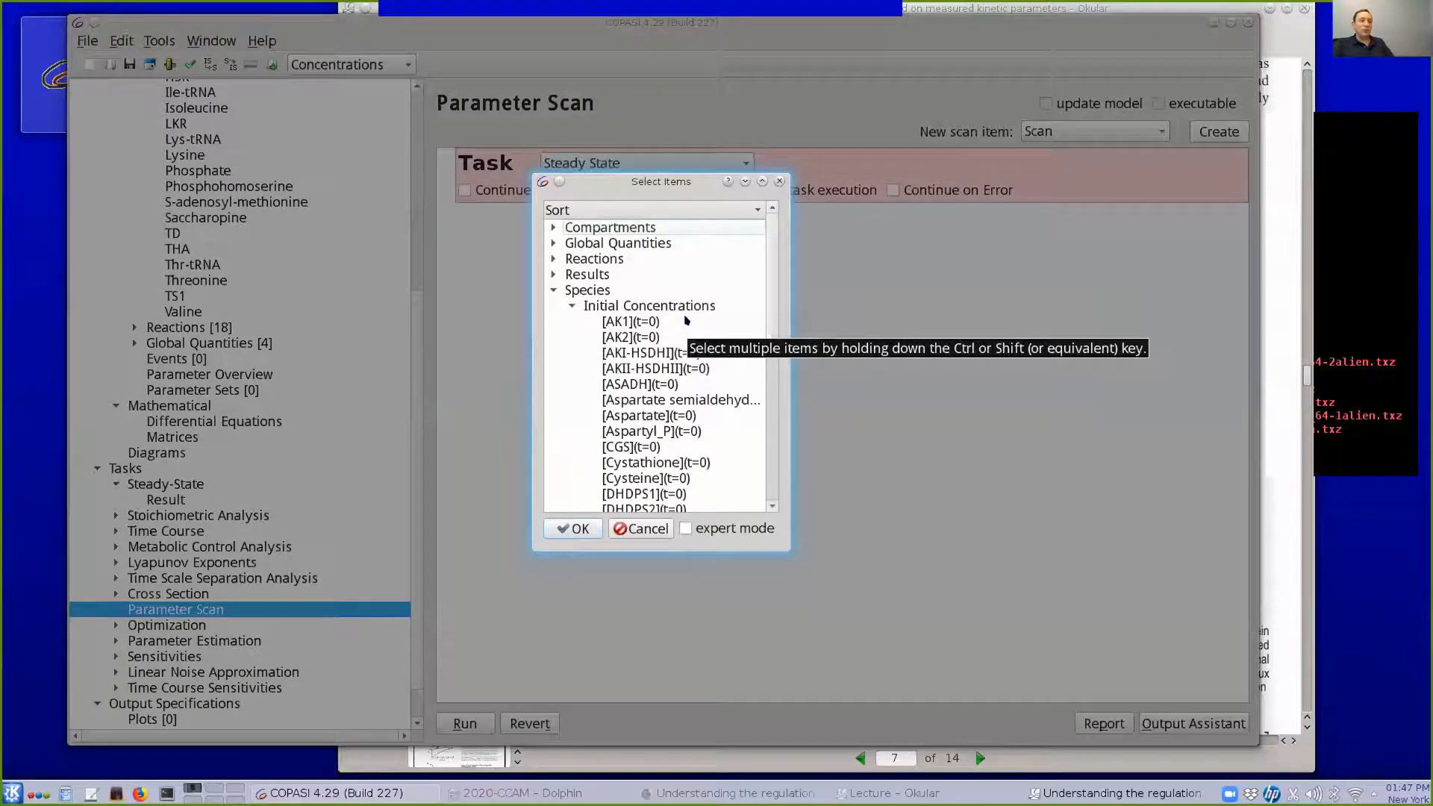
scroll(639, 328, "down", 1)
scroll(638, 328, "down", 5)
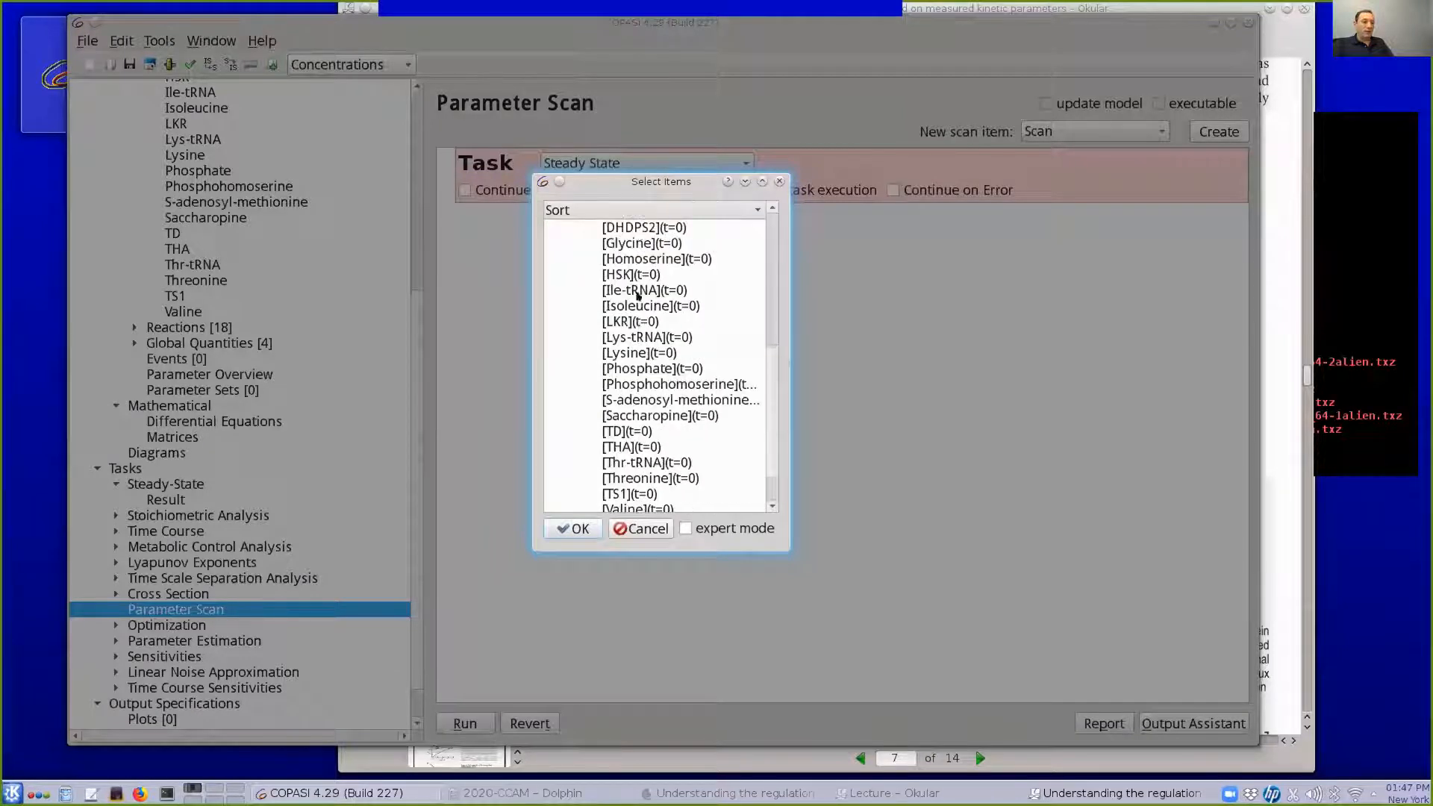
left_click(616, 324)
left_click(573, 527)
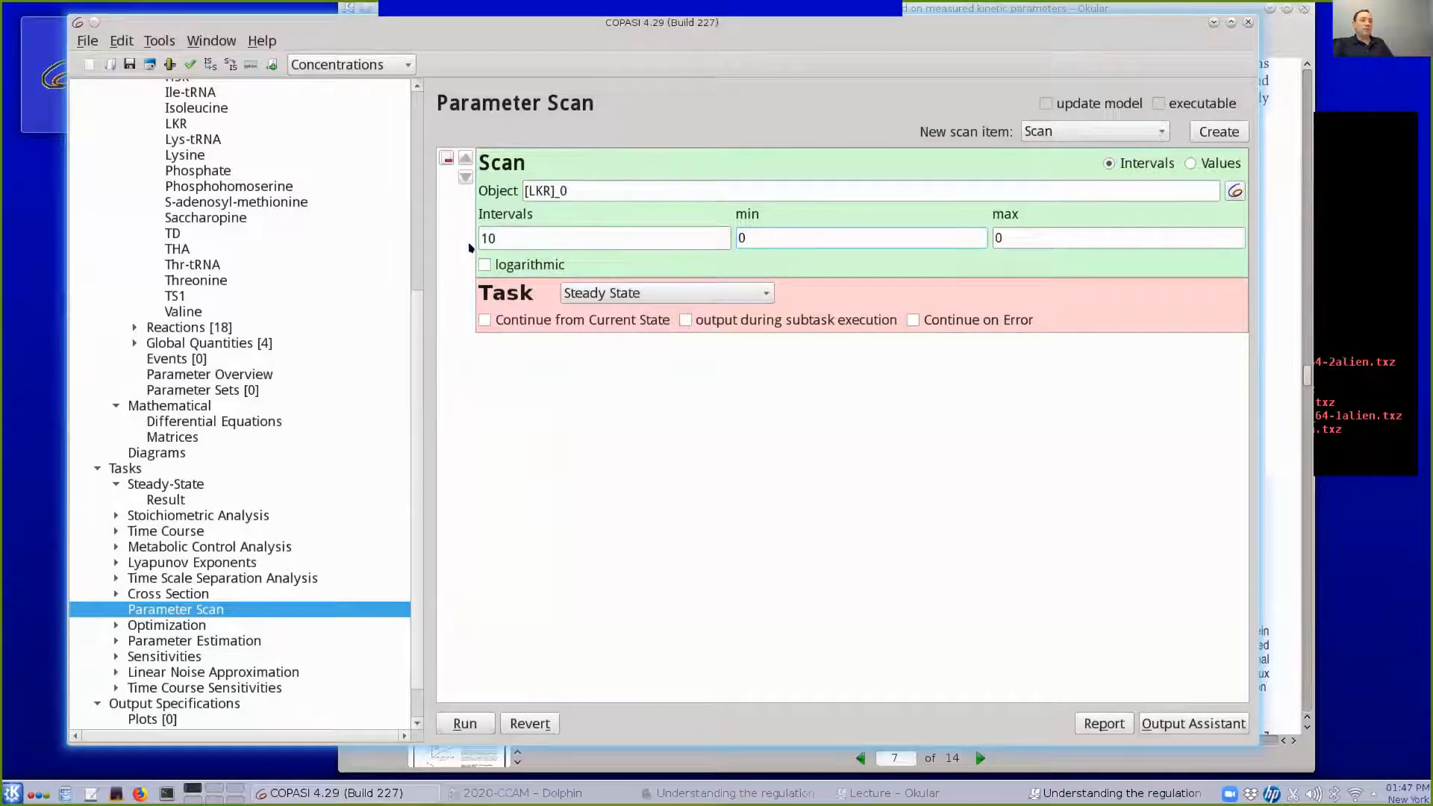
Check the [LKR] axis range in the paper's Figure 5, set the scan's maximum to 30 and run the scan
double_click(491, 234)
left_click(819, 237)
left_click(1032, 235)
left_click(824, 233)
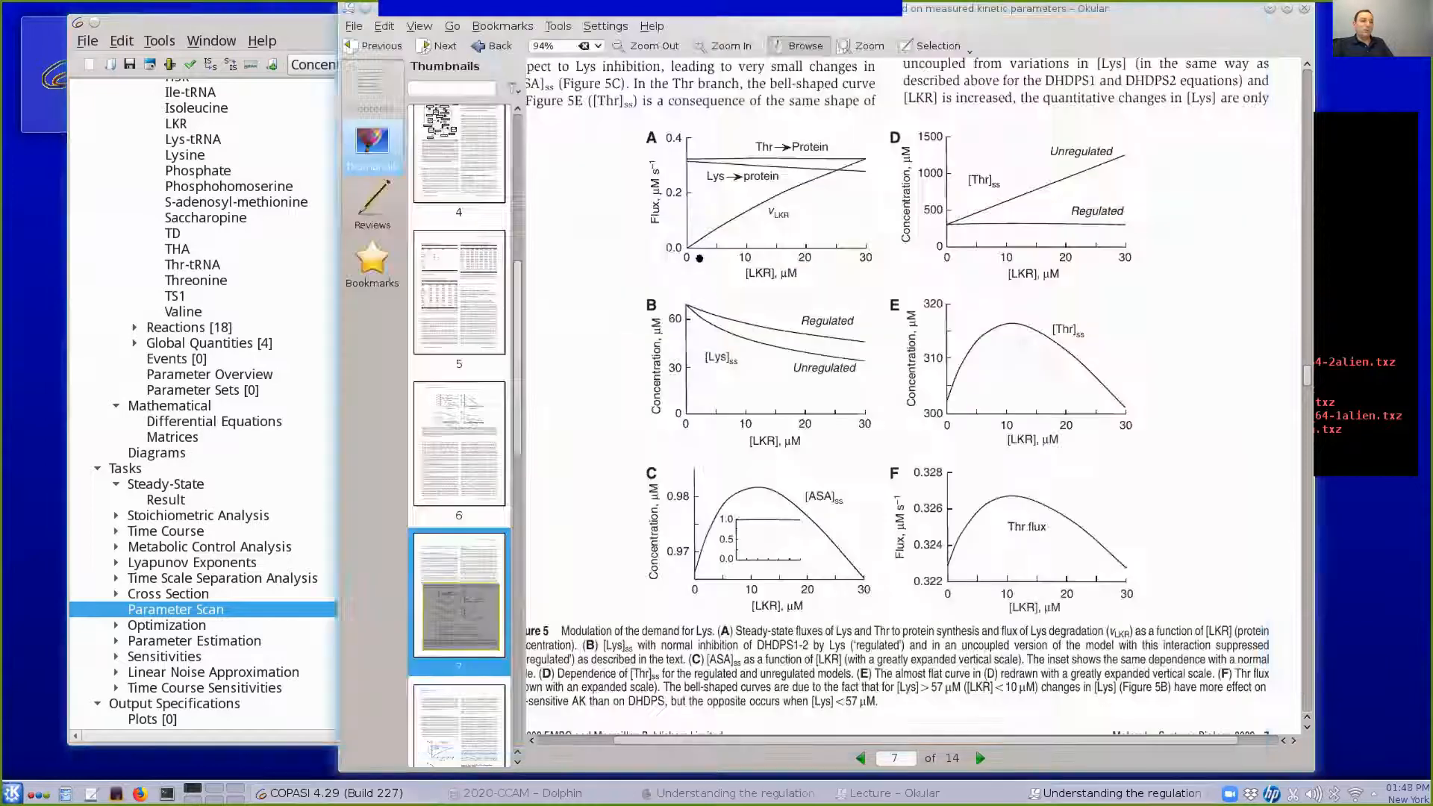
left_click(1263, 675)
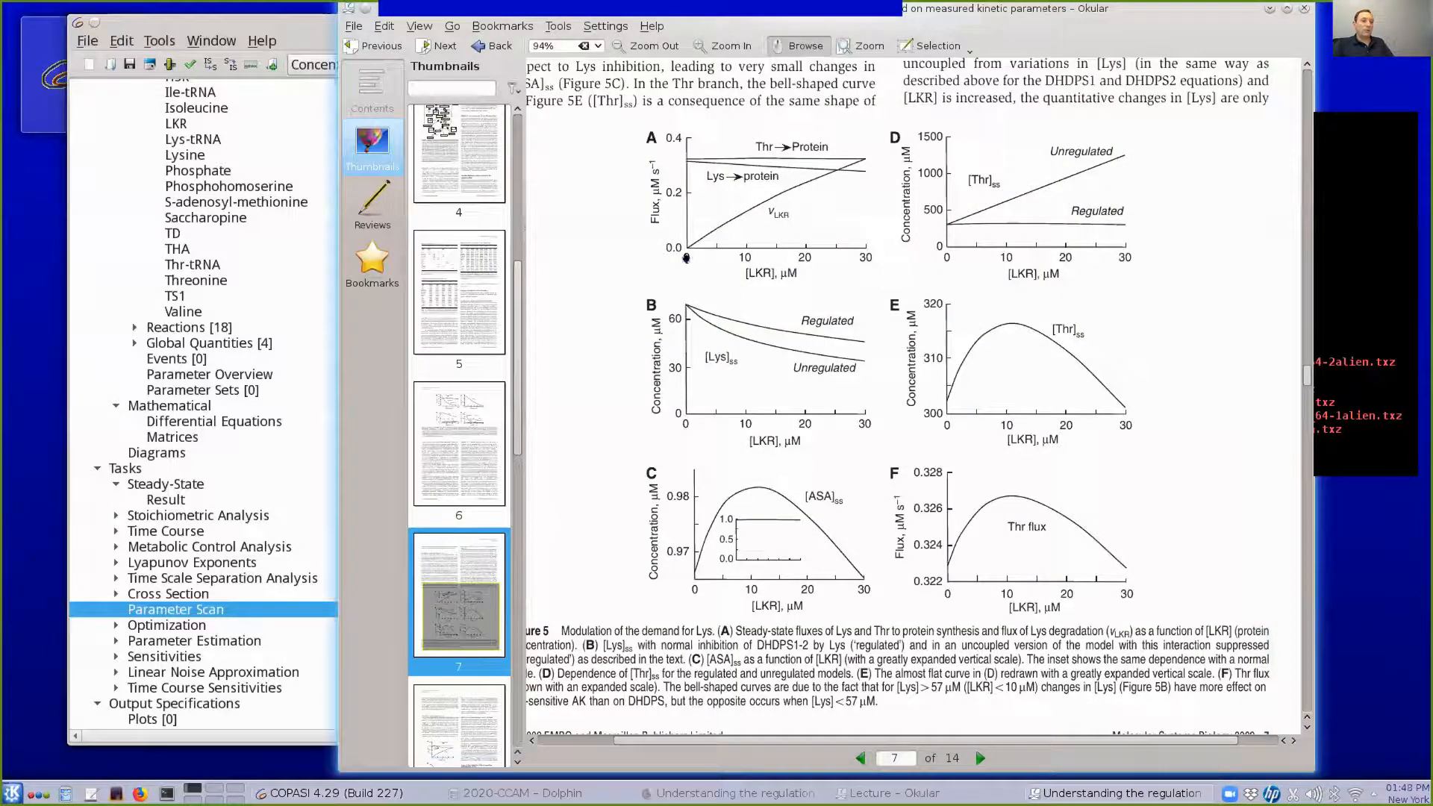
left_click(273, 30)
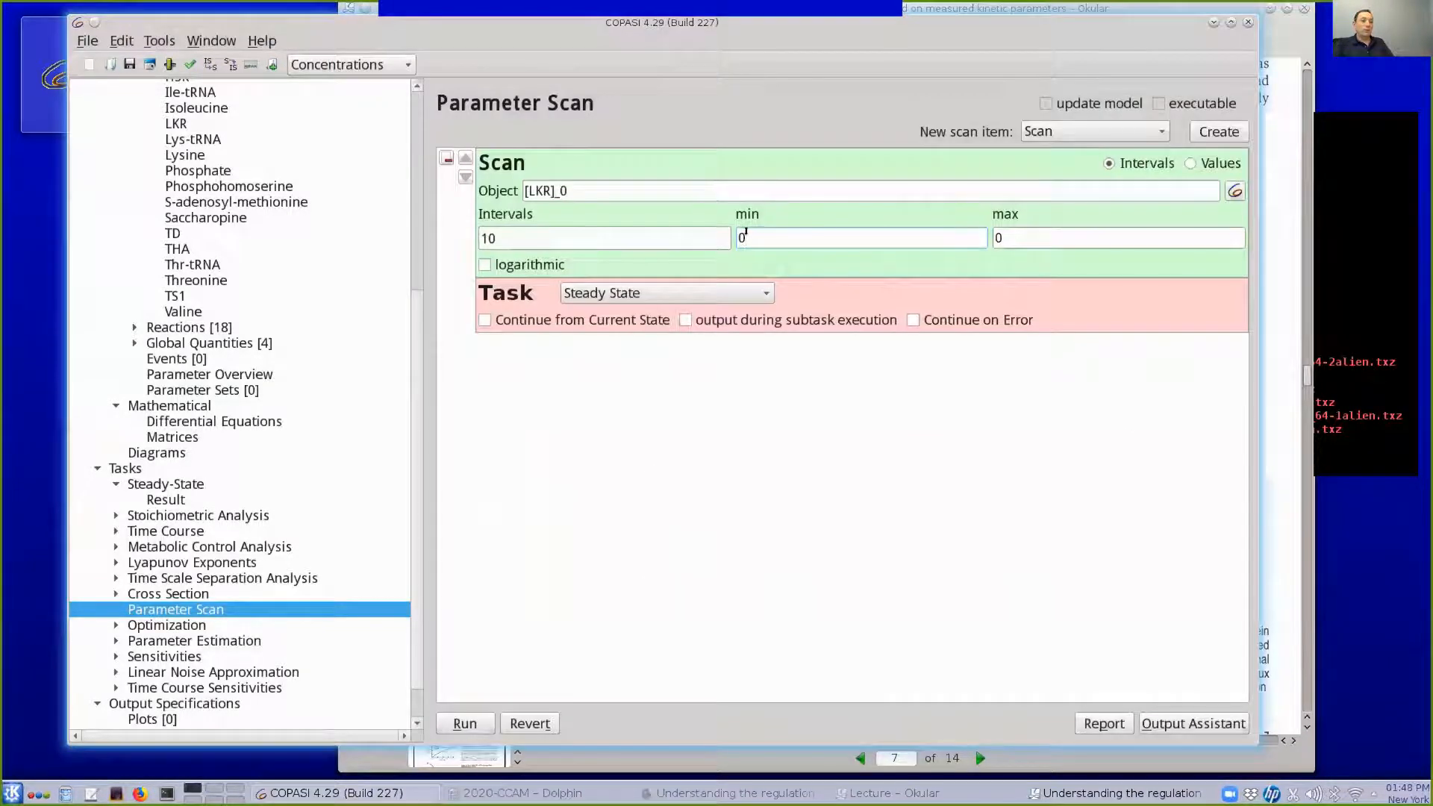
left_click(1007, 232)
key("BackSpace")
type("30")
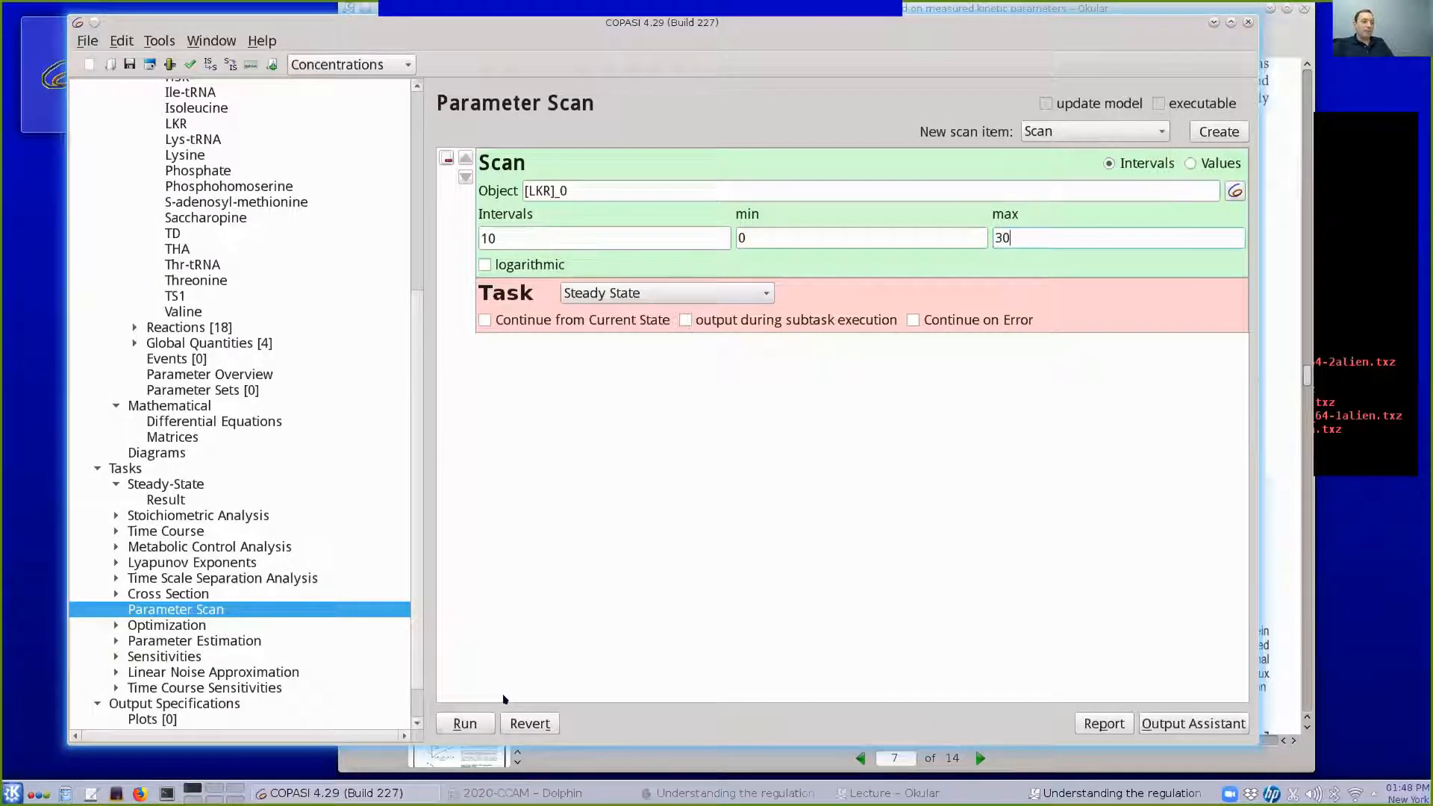
left_click(452, 724)
Examine the species' concentrations in the species table and compare them with the curves in the paper's Figure 5
left_click(163, 484)
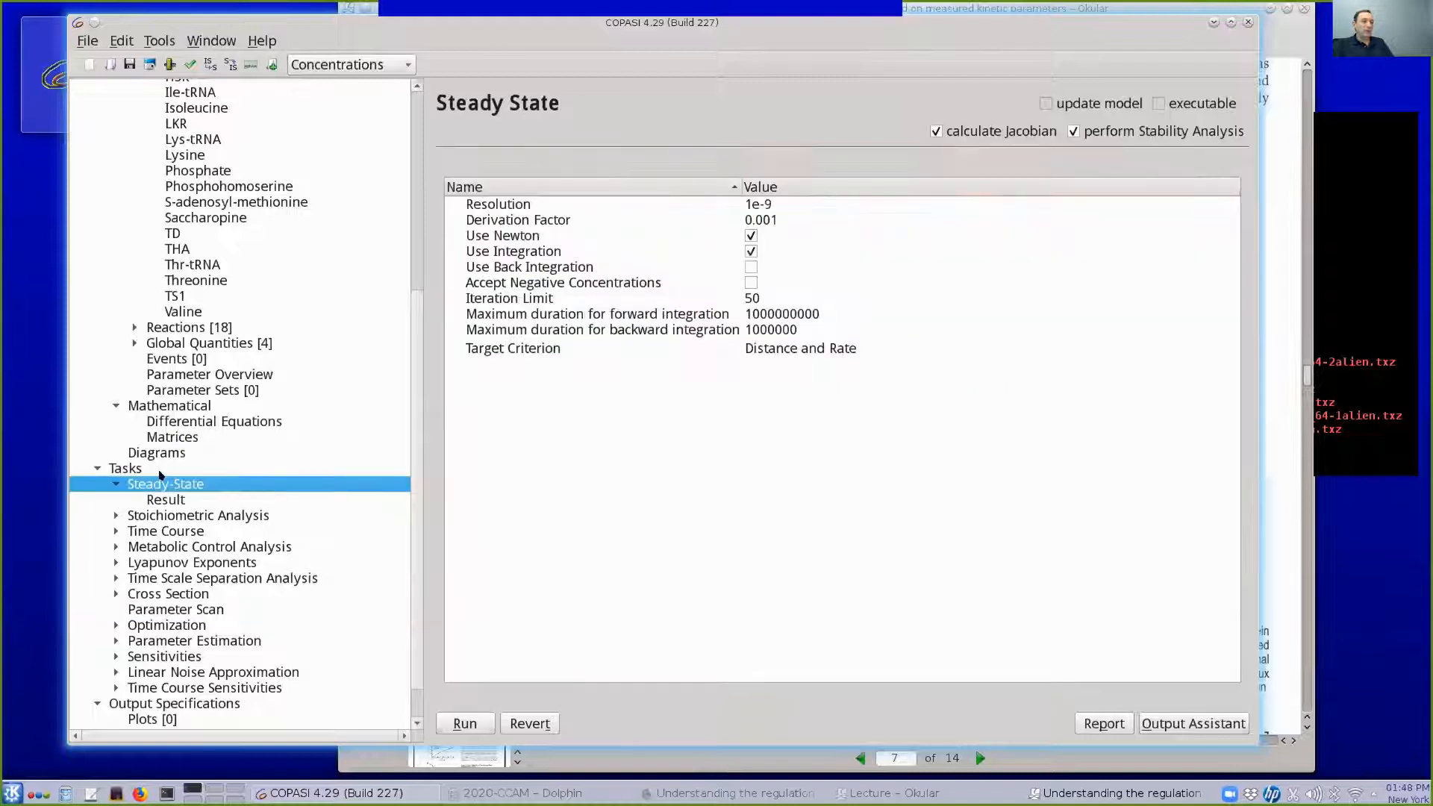
scroll(306, 192, "up", 6)
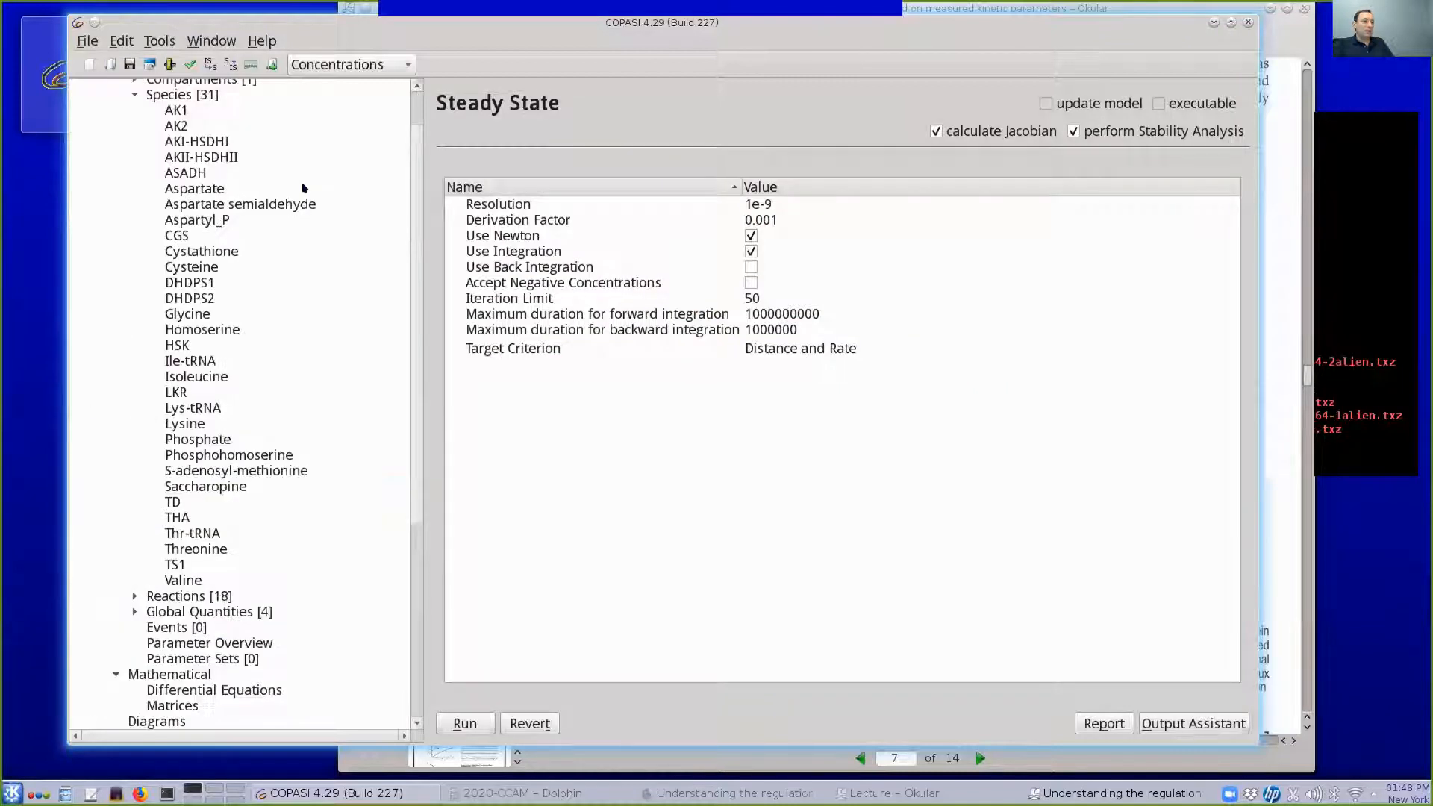
left_click(170, 92)
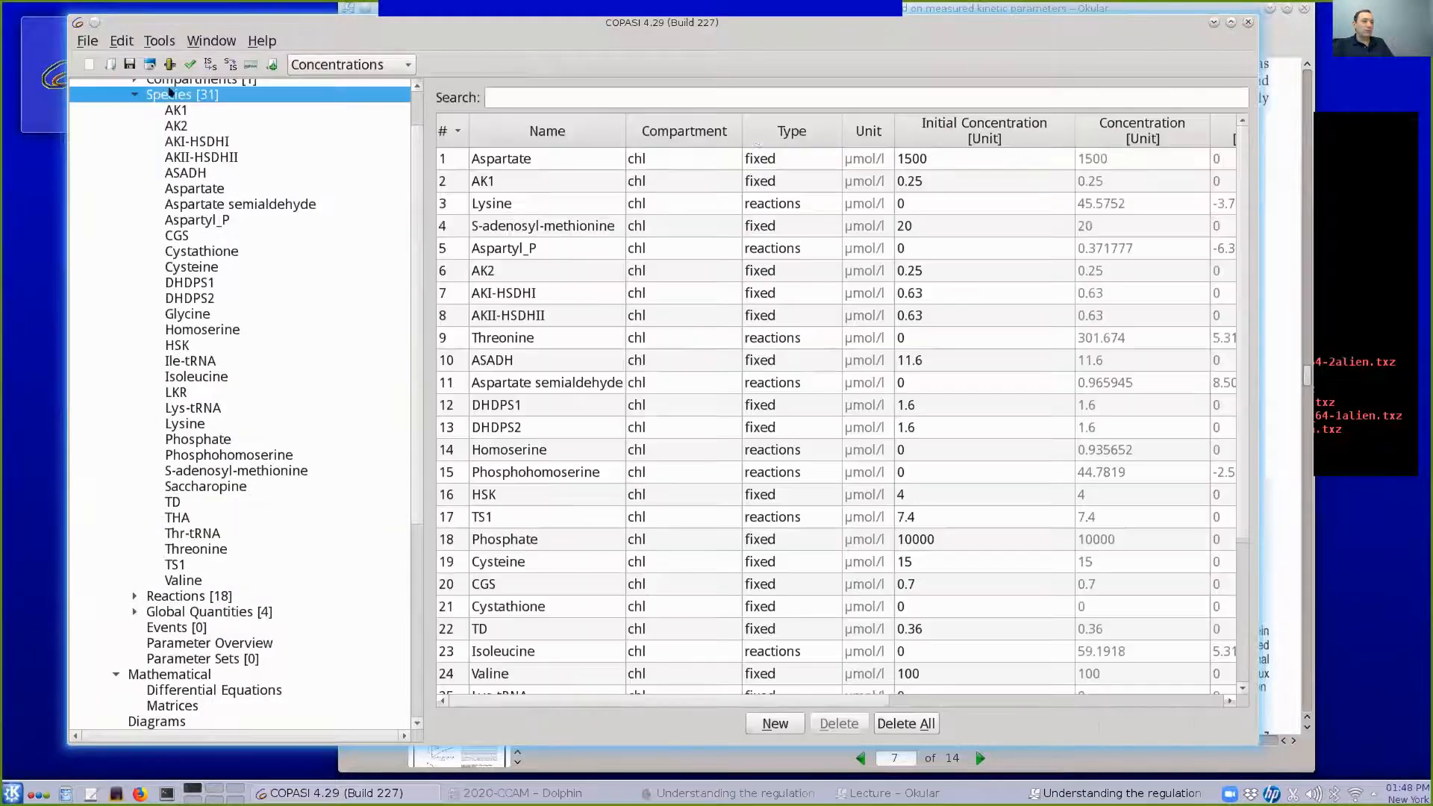
left_click(1106, 163)
left_click(1106, 179)
left_click(1111, 206)
left_click(1105, 233)
left_click(1102, 272)
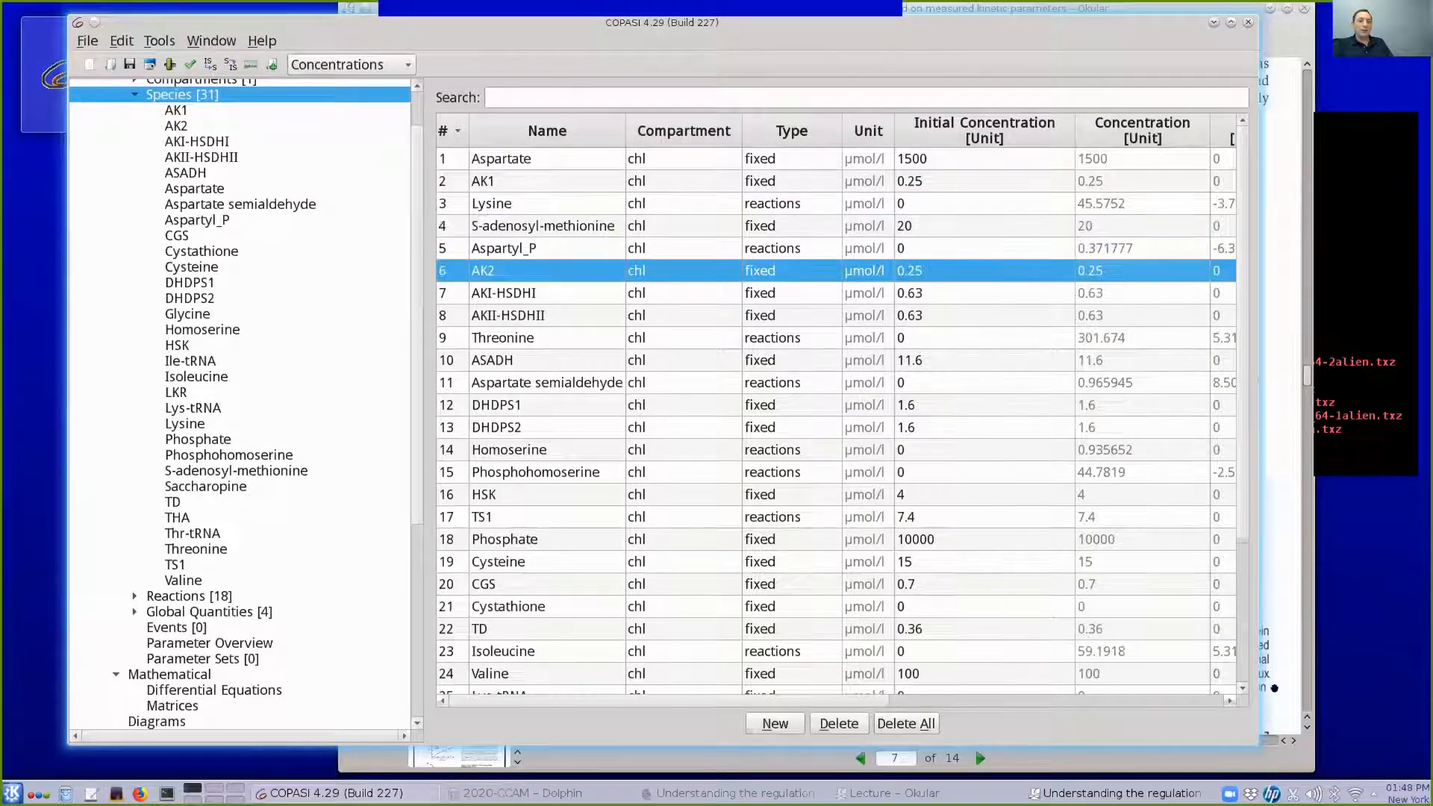
left_click(1271, 685)
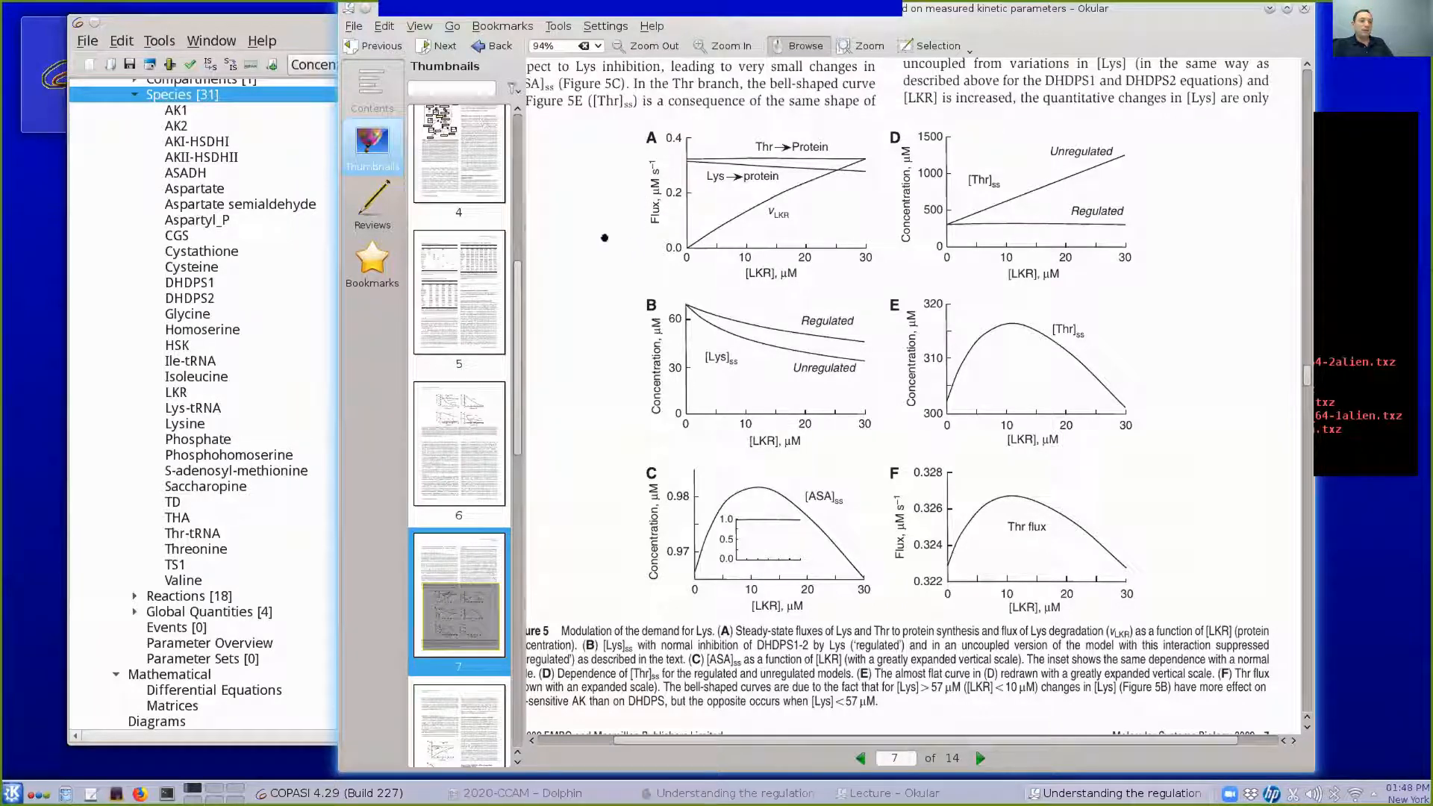
left_click(177, 22)
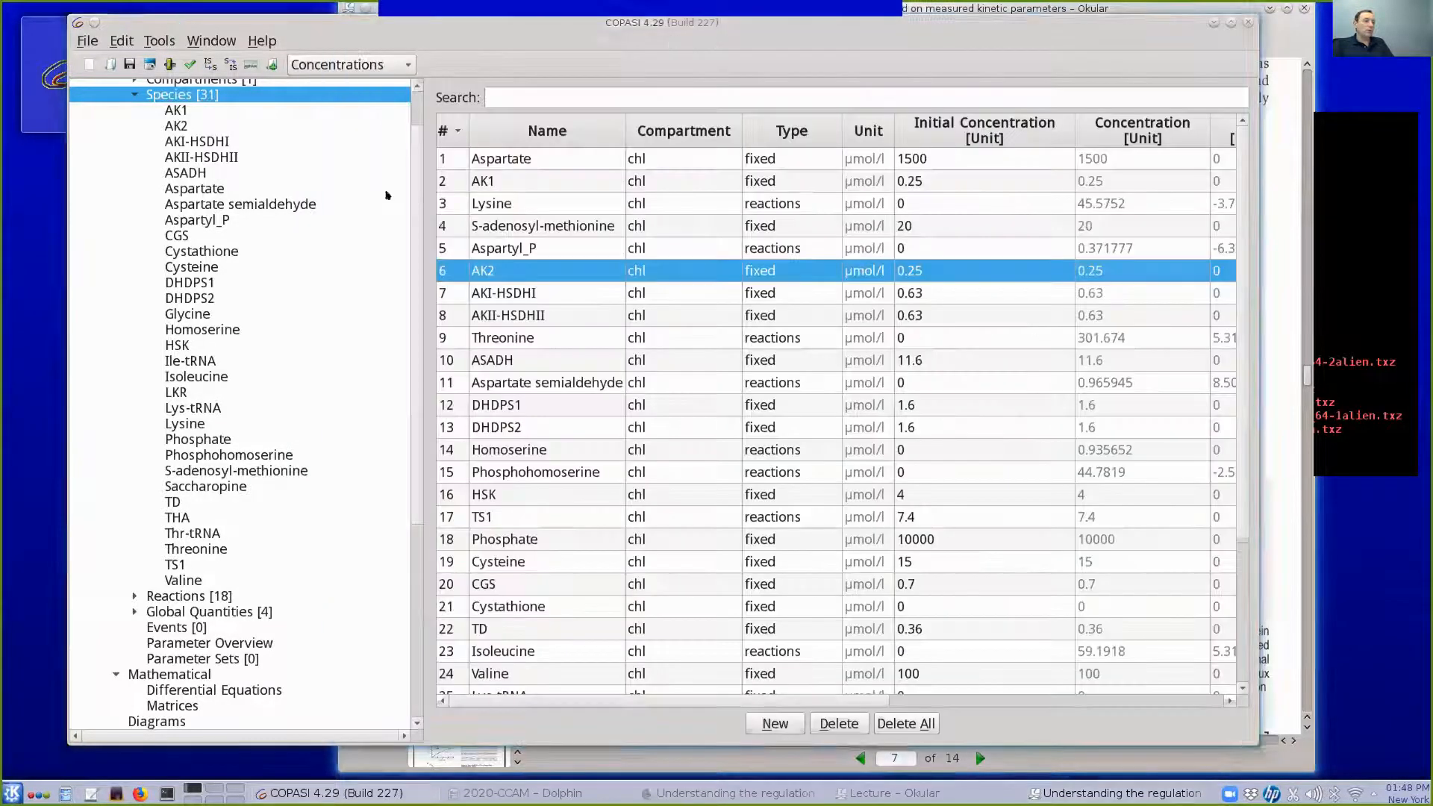
Create a Scan of Reaction Fluxes plot for the parameter scan with the Output Assistant, consulting the paper's Figure 5
scroll(284, 461, "down", 3)
scroll(284, 462, "down", 4)
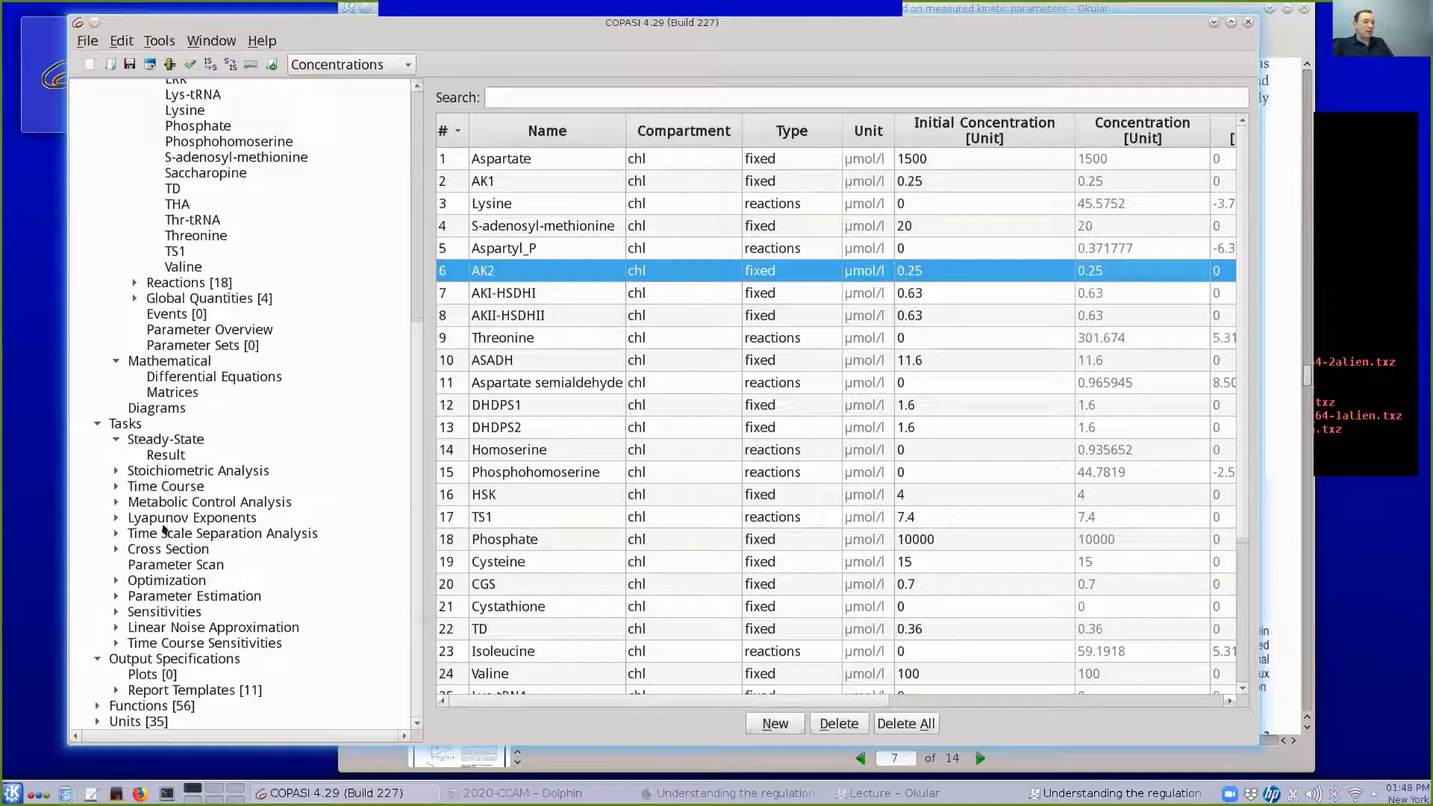
left_click(164, 564)
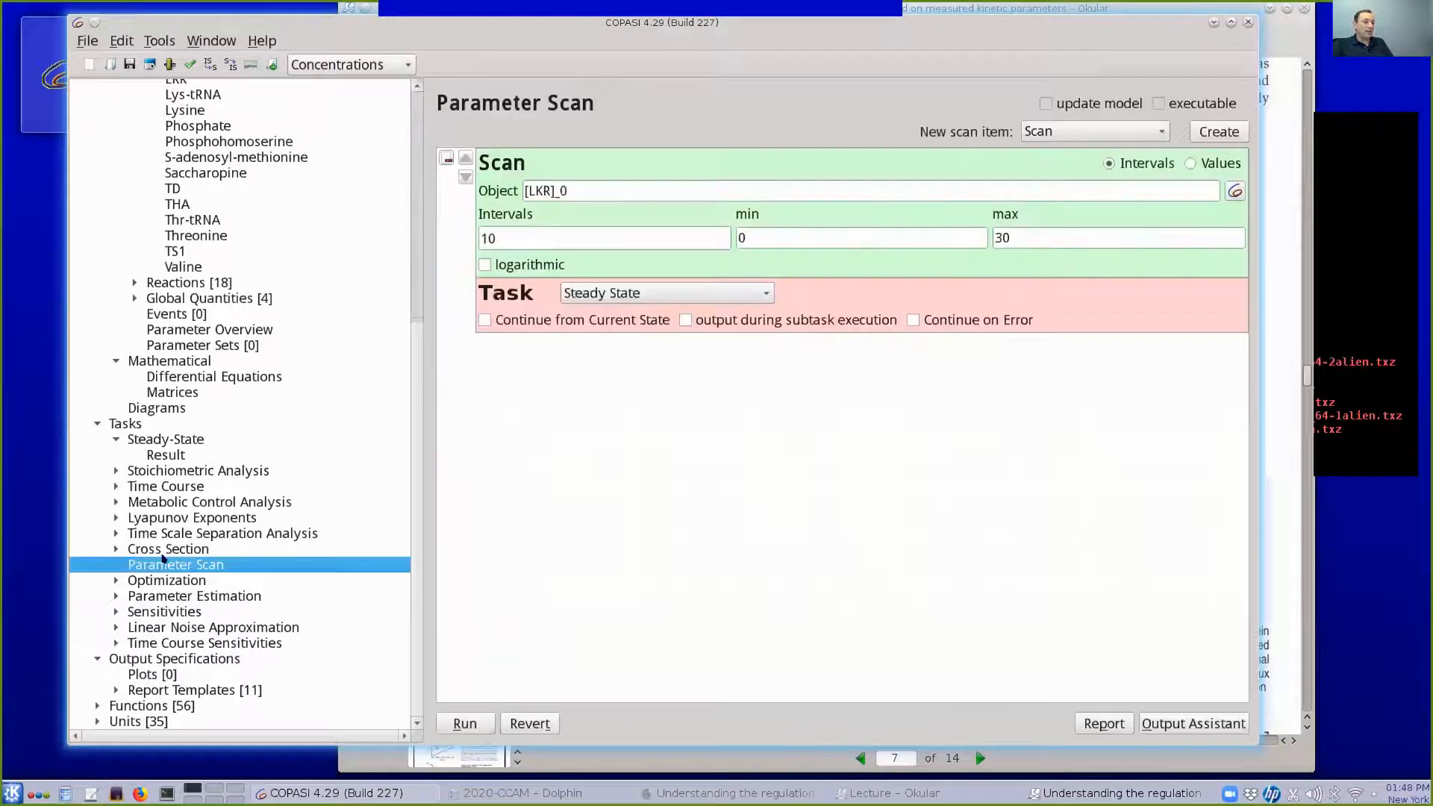
left_click(1190, 723)
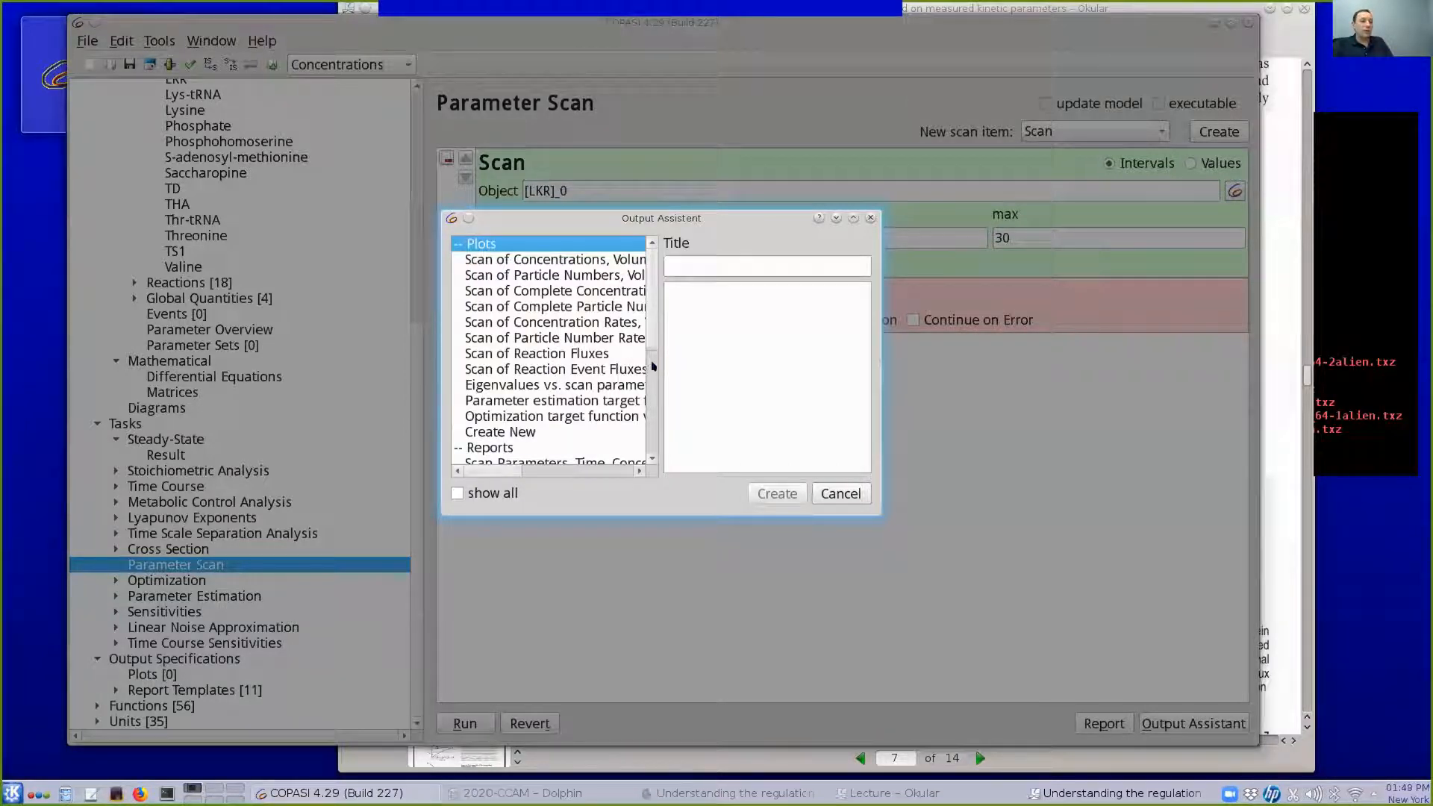
left_click_drag(879, 513, 983, 591)
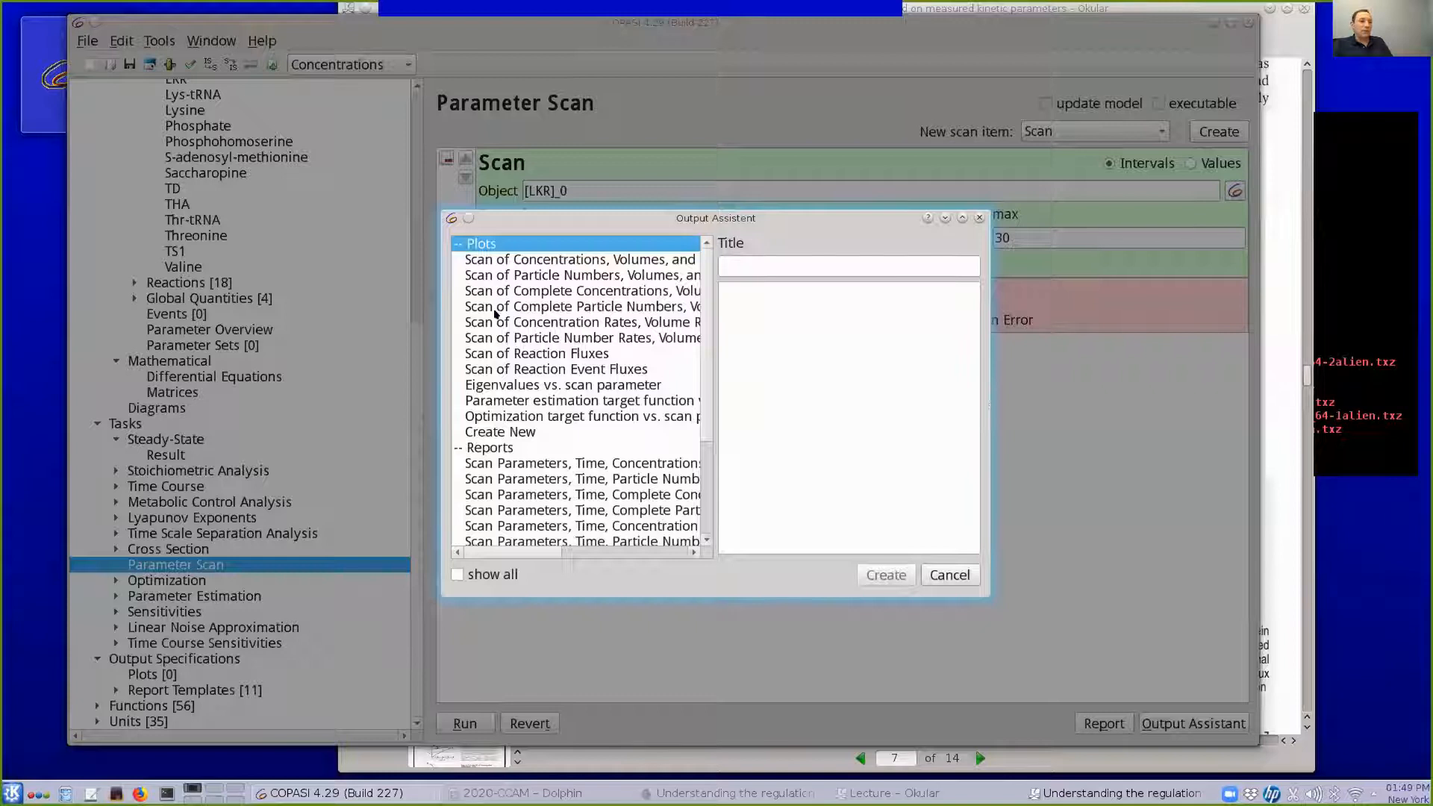
left_click(493, 354)
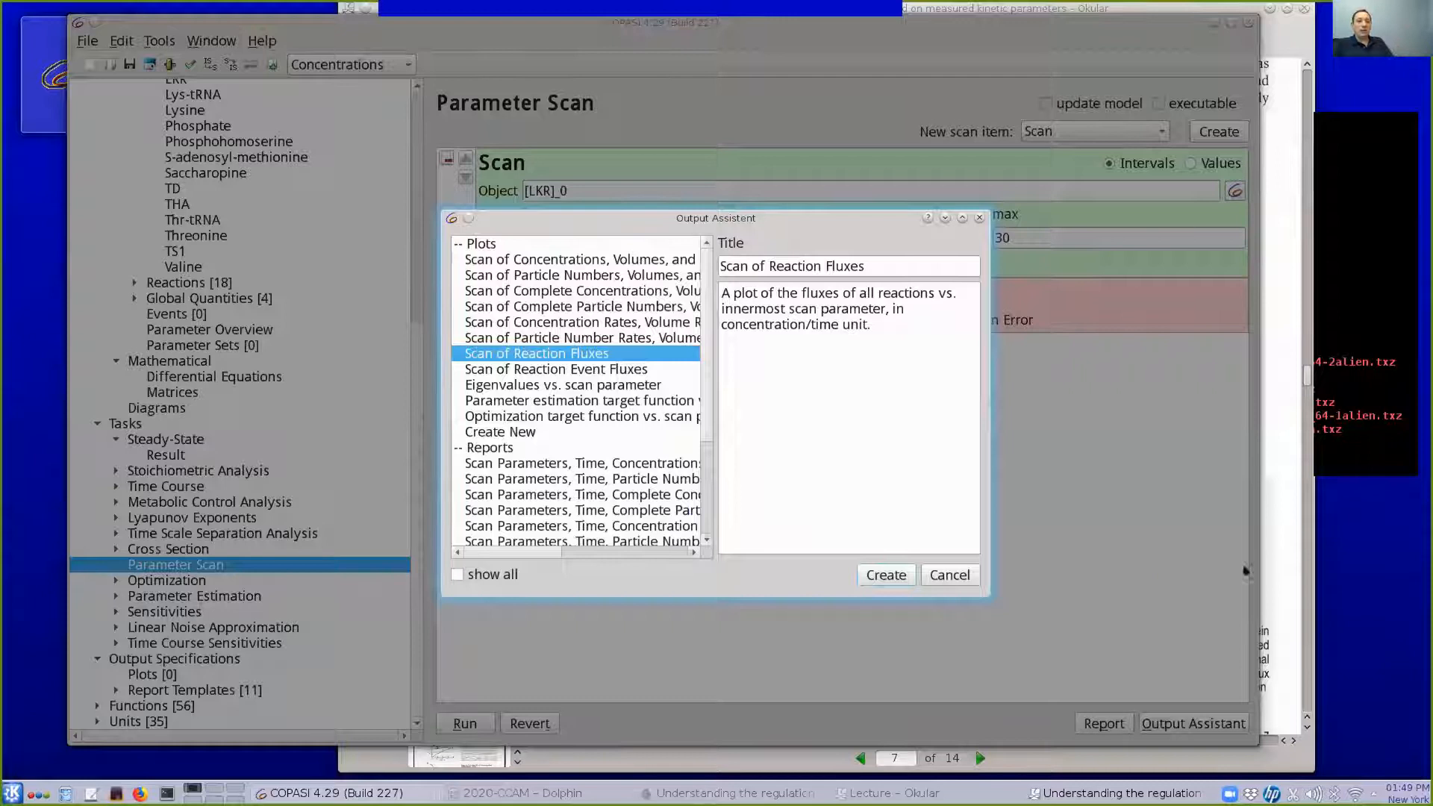
left_click(1282, 522)
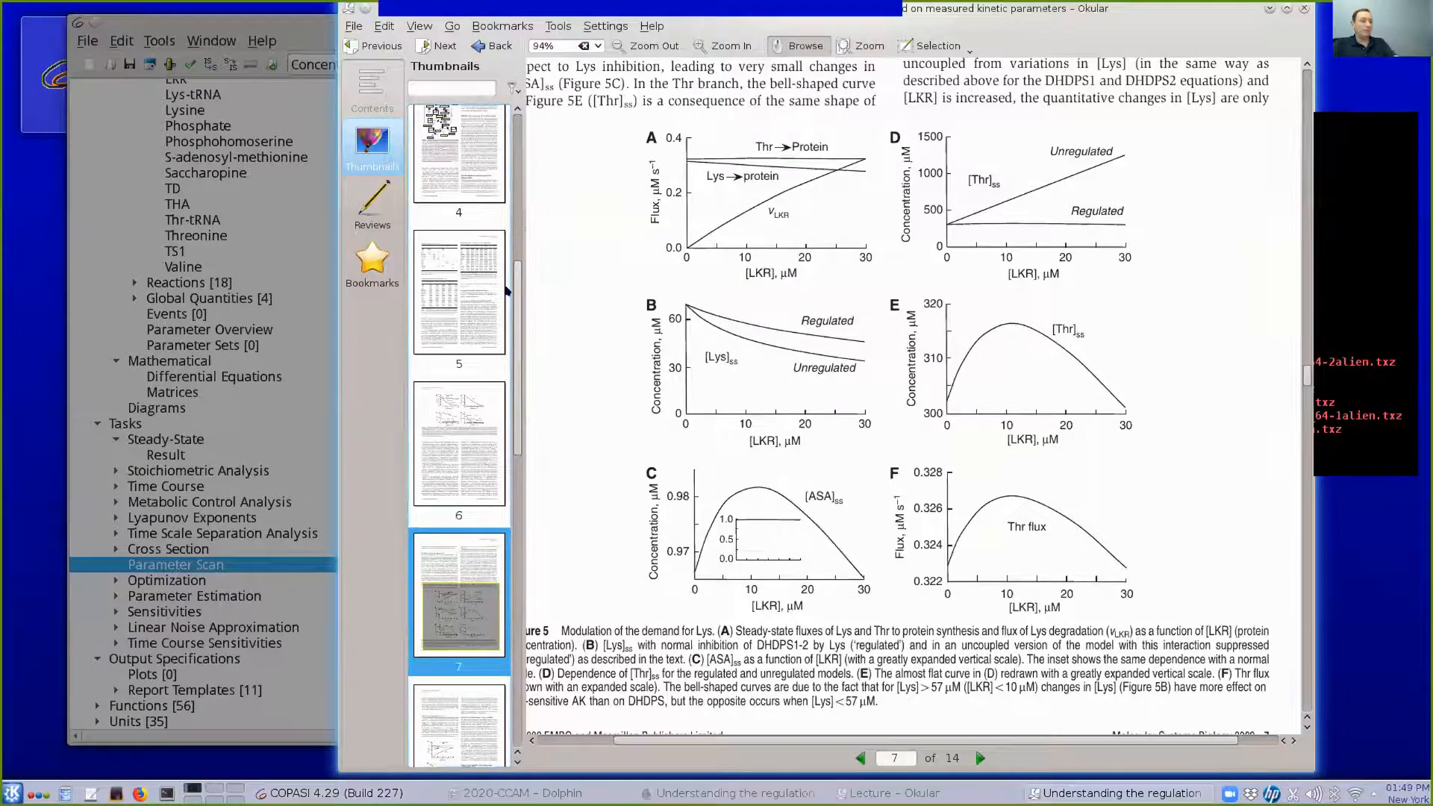
key("alt+Tab")
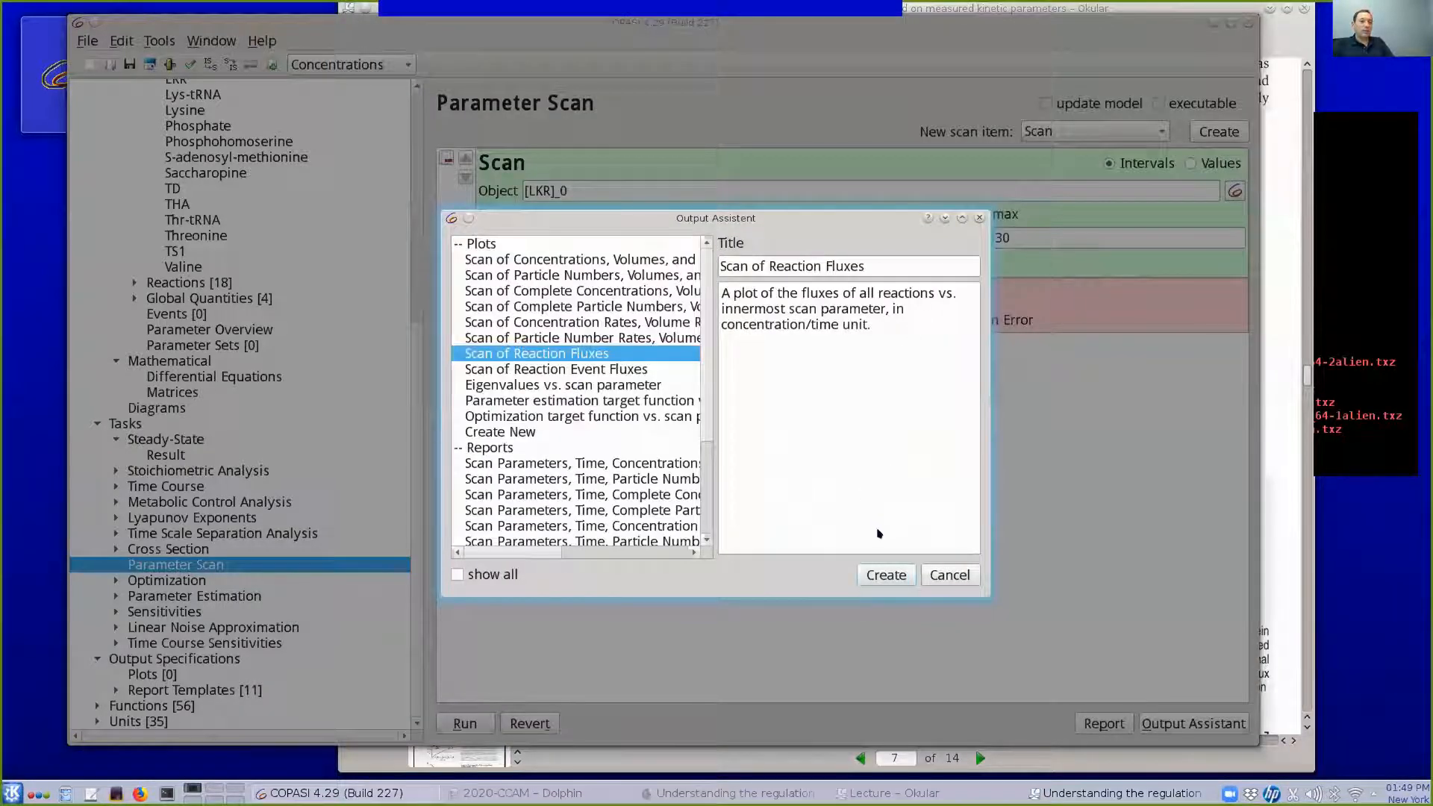
left_click(898, 576)
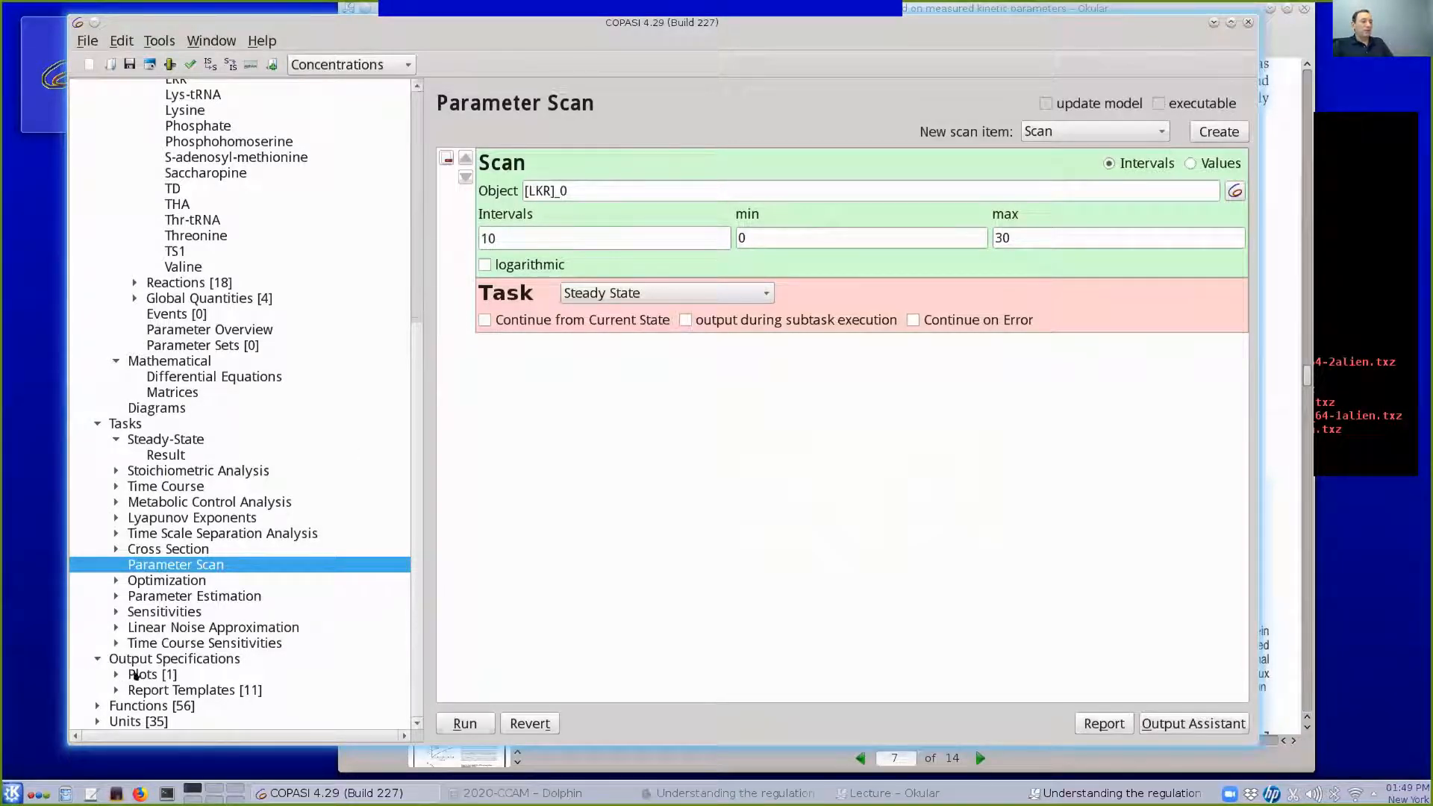
Collapse the model tree and examine the curve specifications of the Scan of Reaction Fluxes plot
scroll(103, 435, "up", 5)
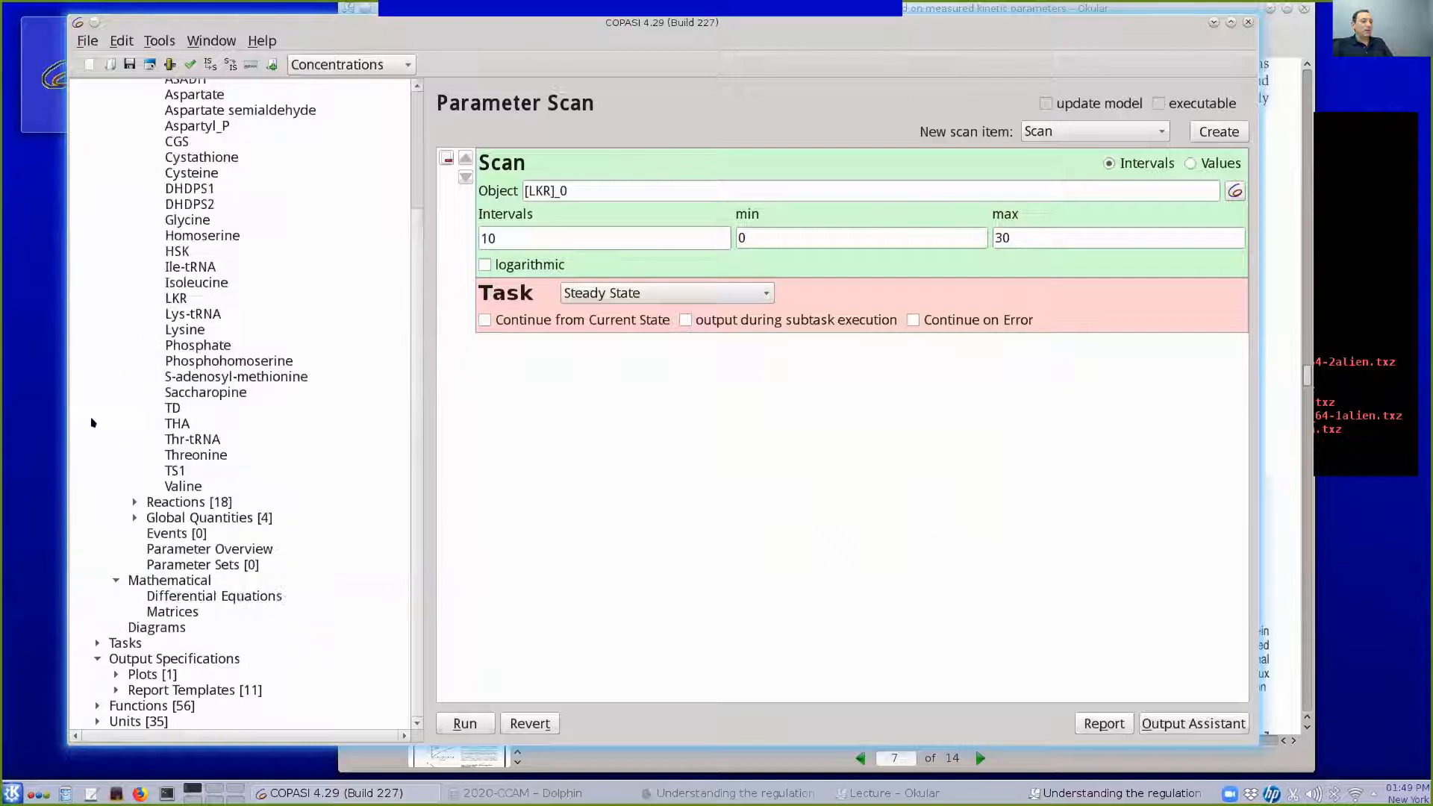
scroll(112, 135, "up", 4)
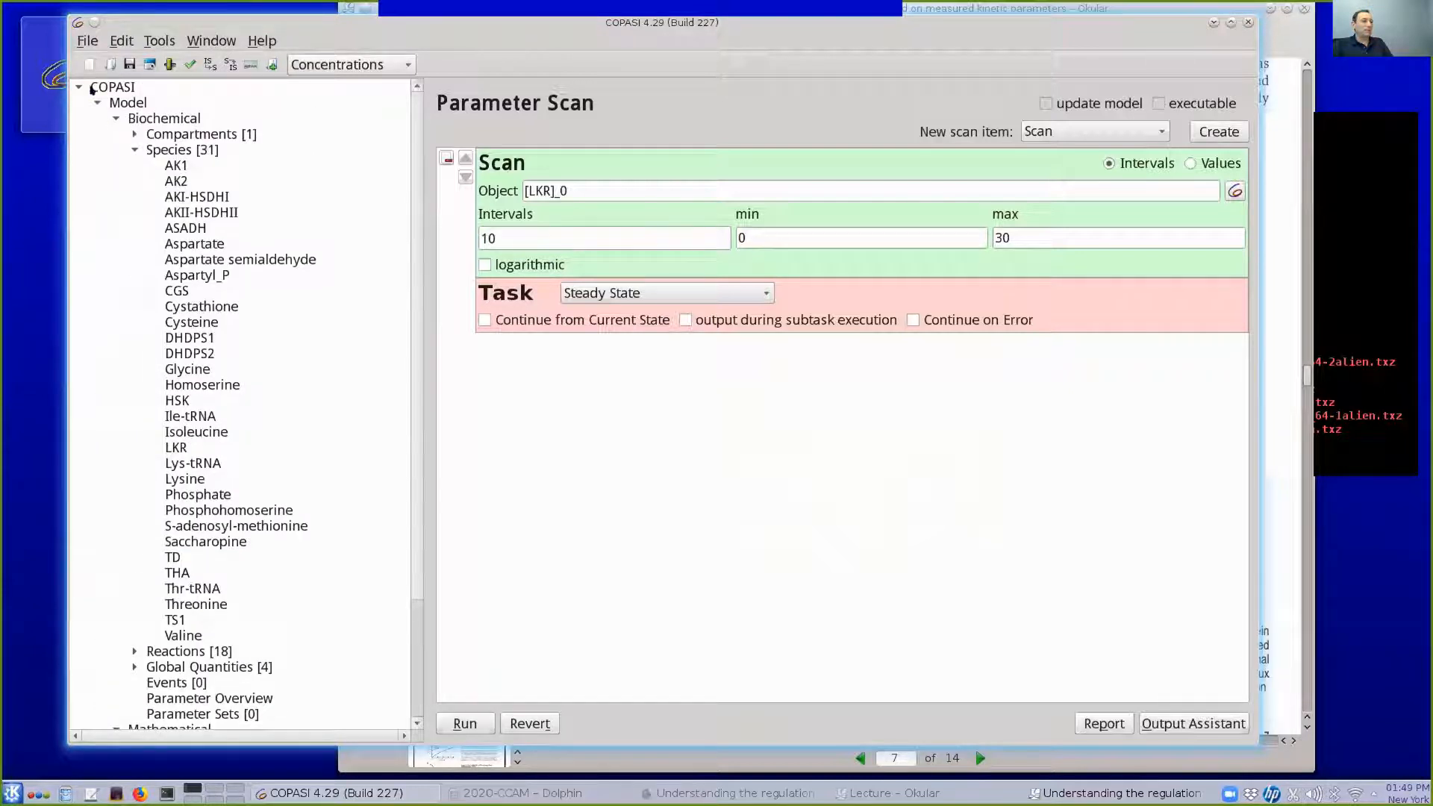
left_click(98, 102)
left_click(123, 103)
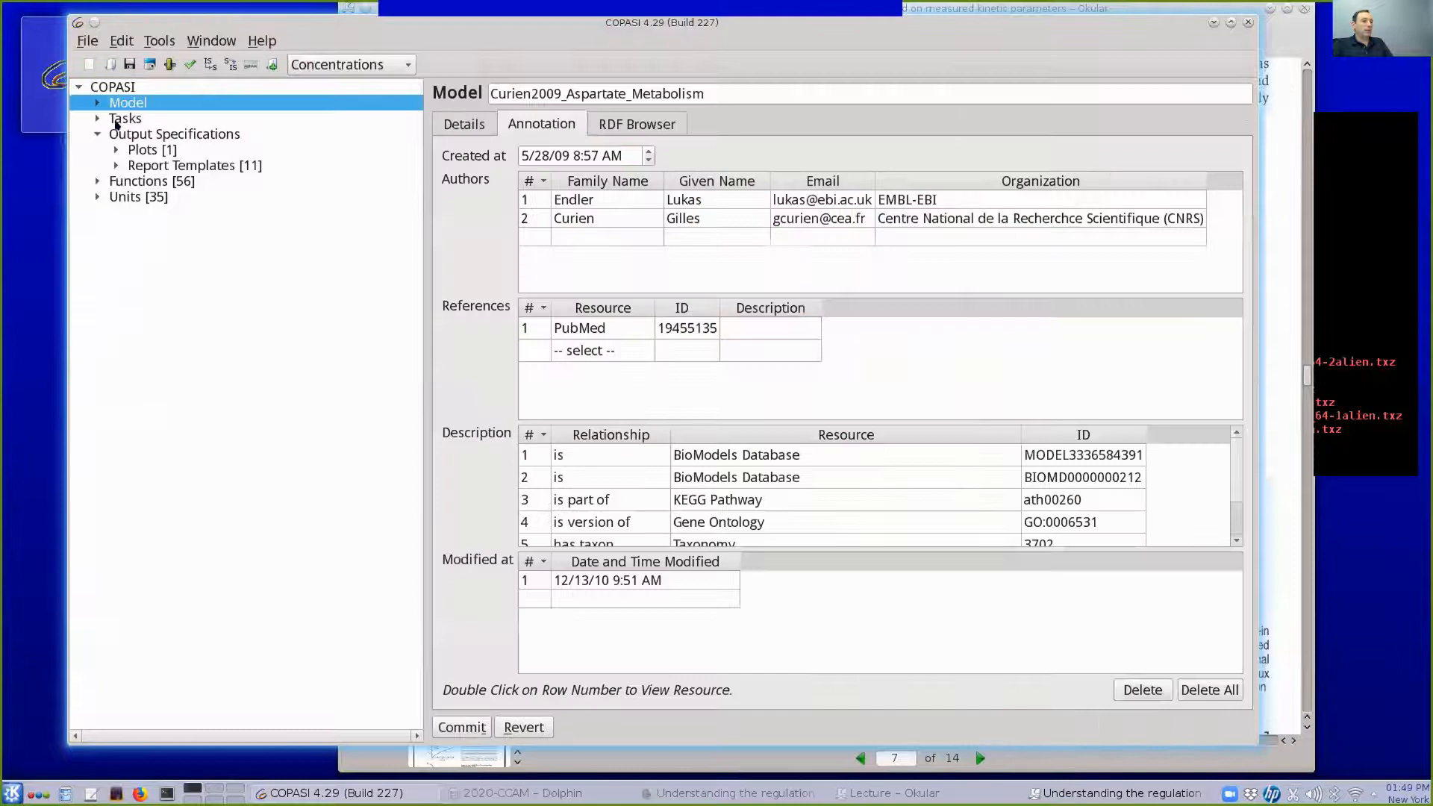
left_click(128, 121)
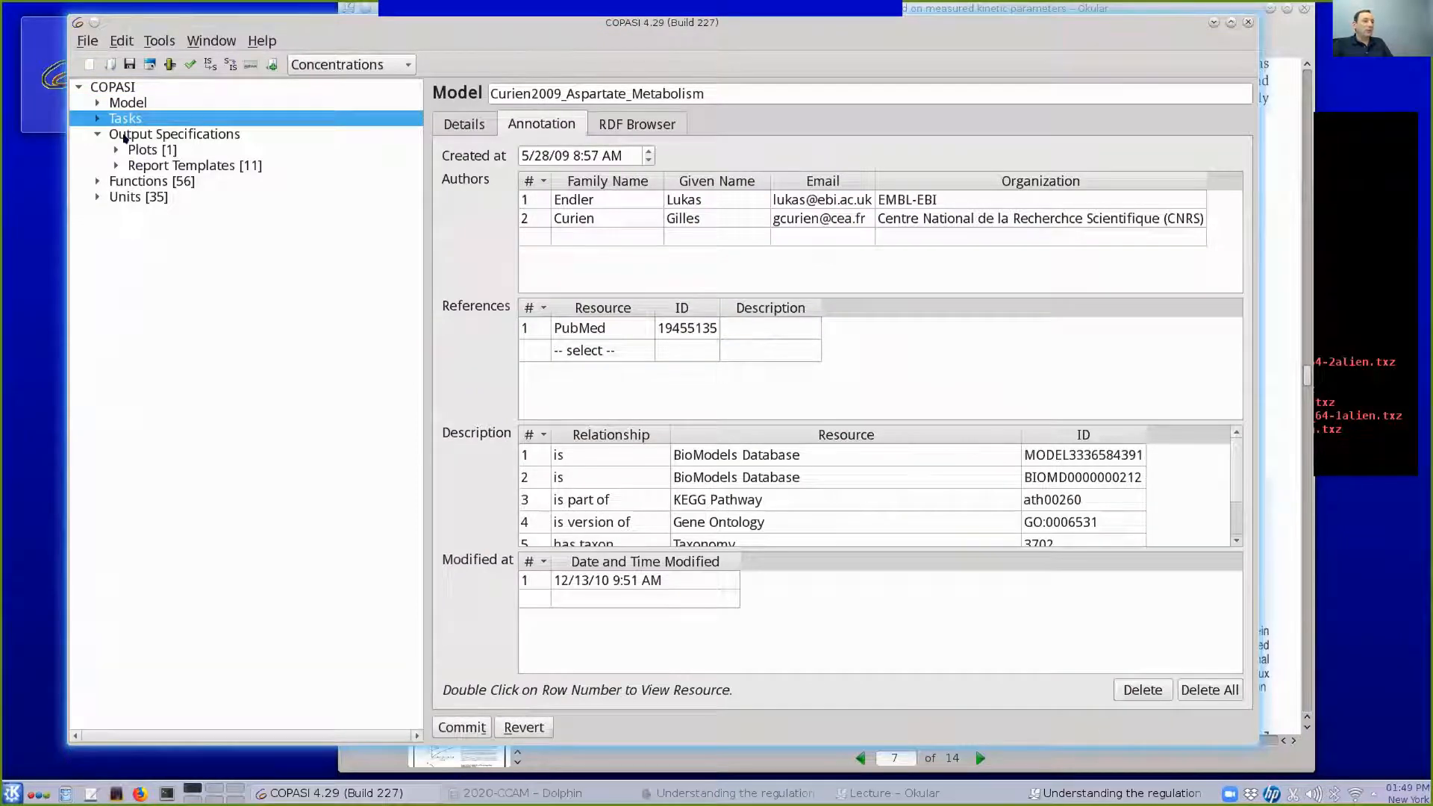
left_click(125, 136)
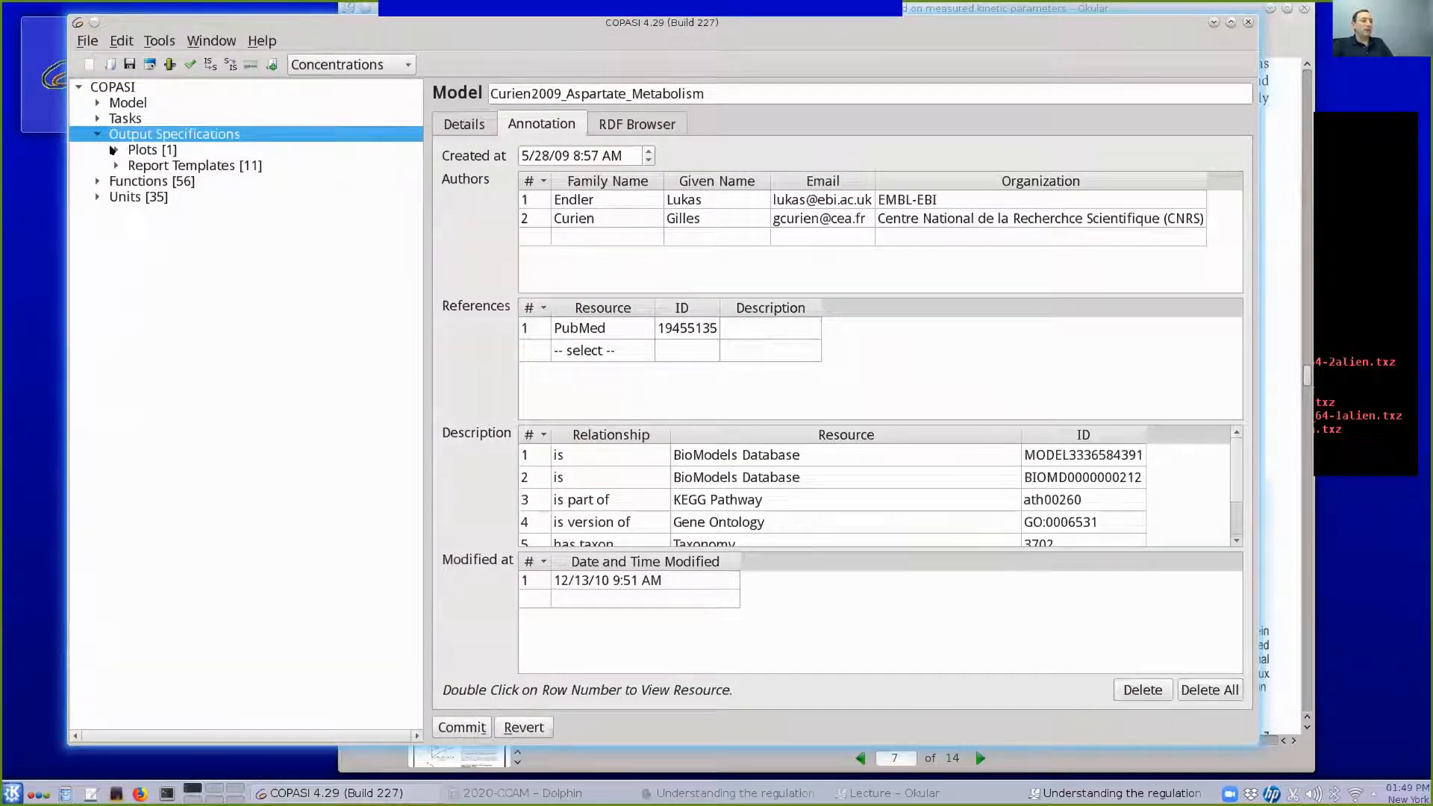
left_click(112, 150)
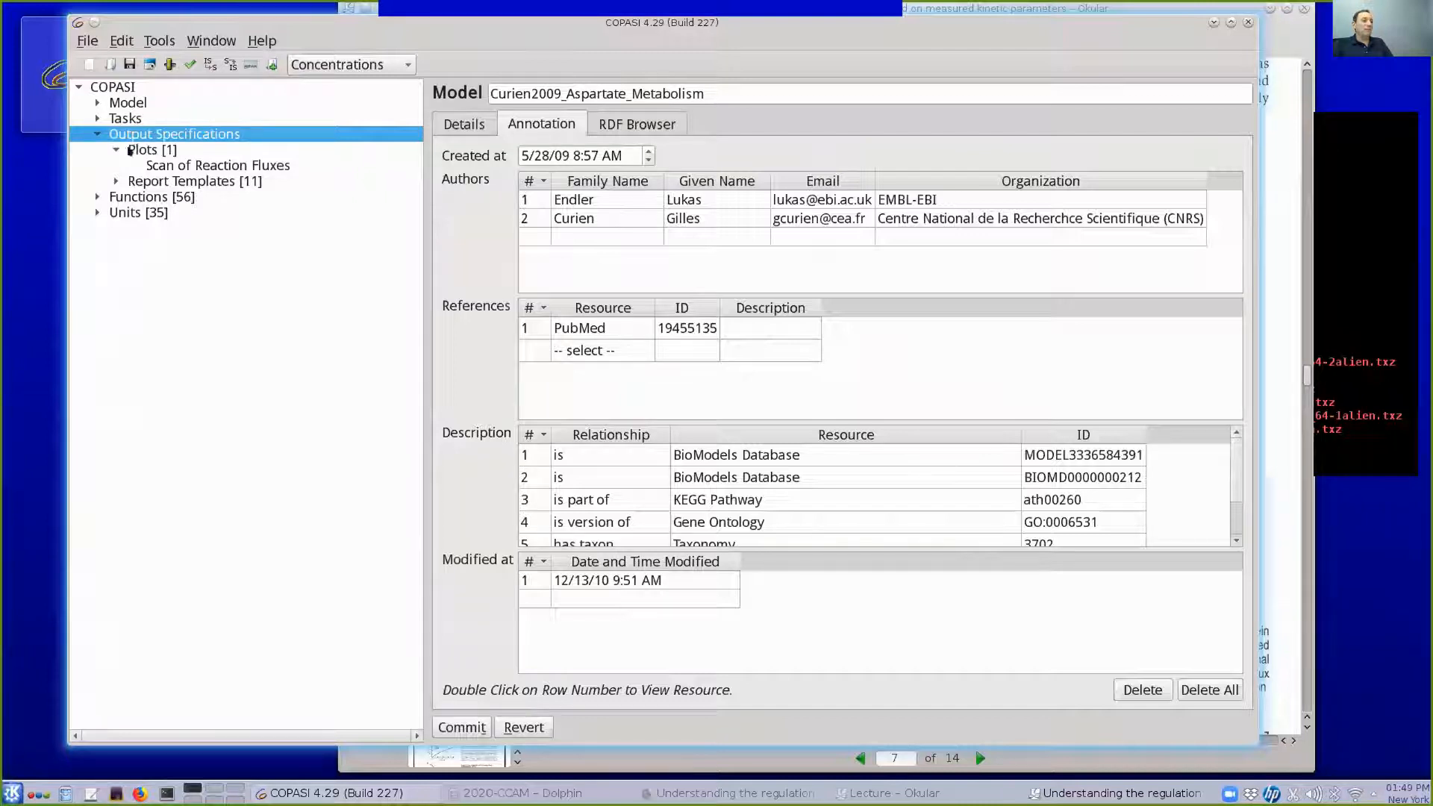
left_click(139, 150)
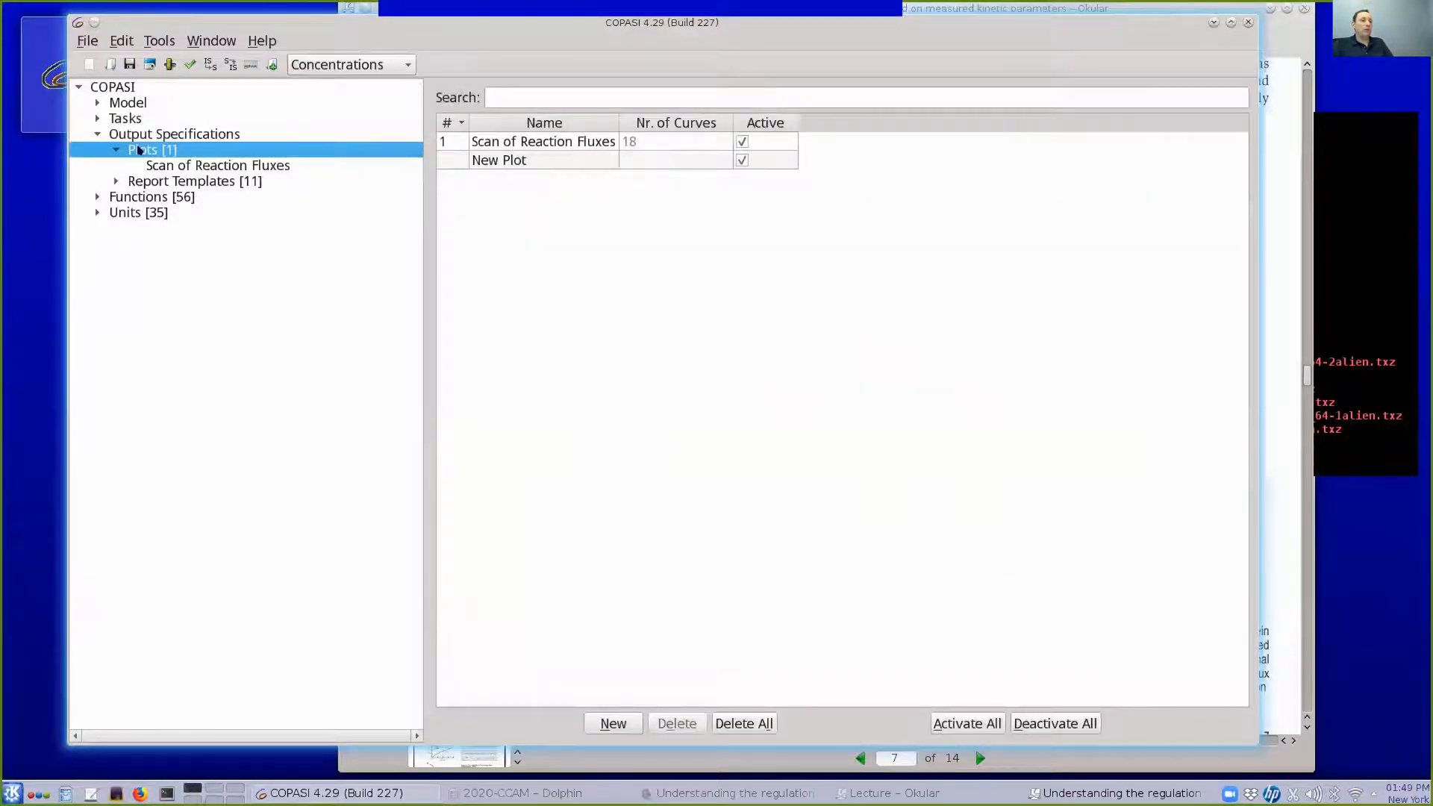
left_click(164, 165)
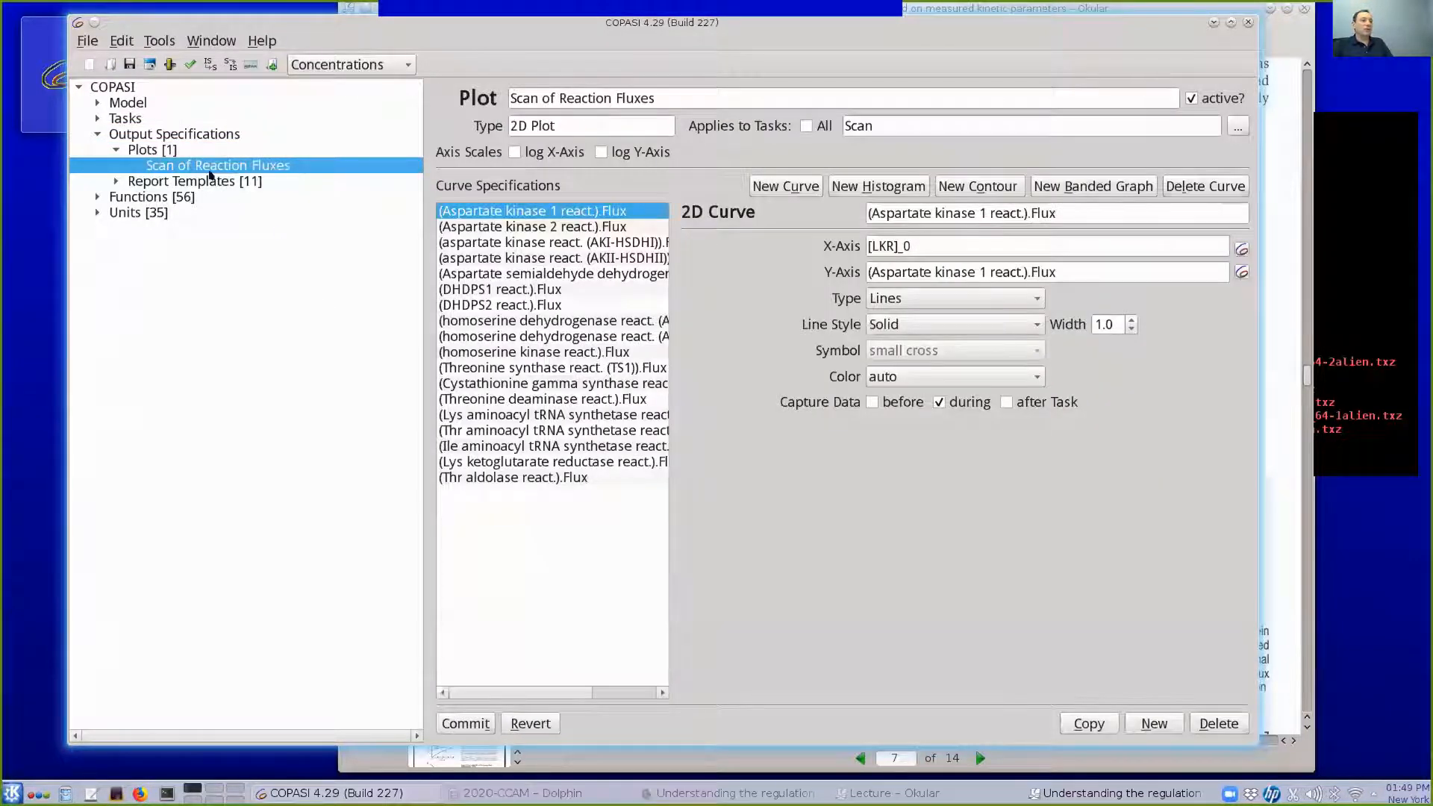
Run the parameter scan again and place its flux plot beside the paper in Okular for comparison with Figure 5
left_click(98, 119)
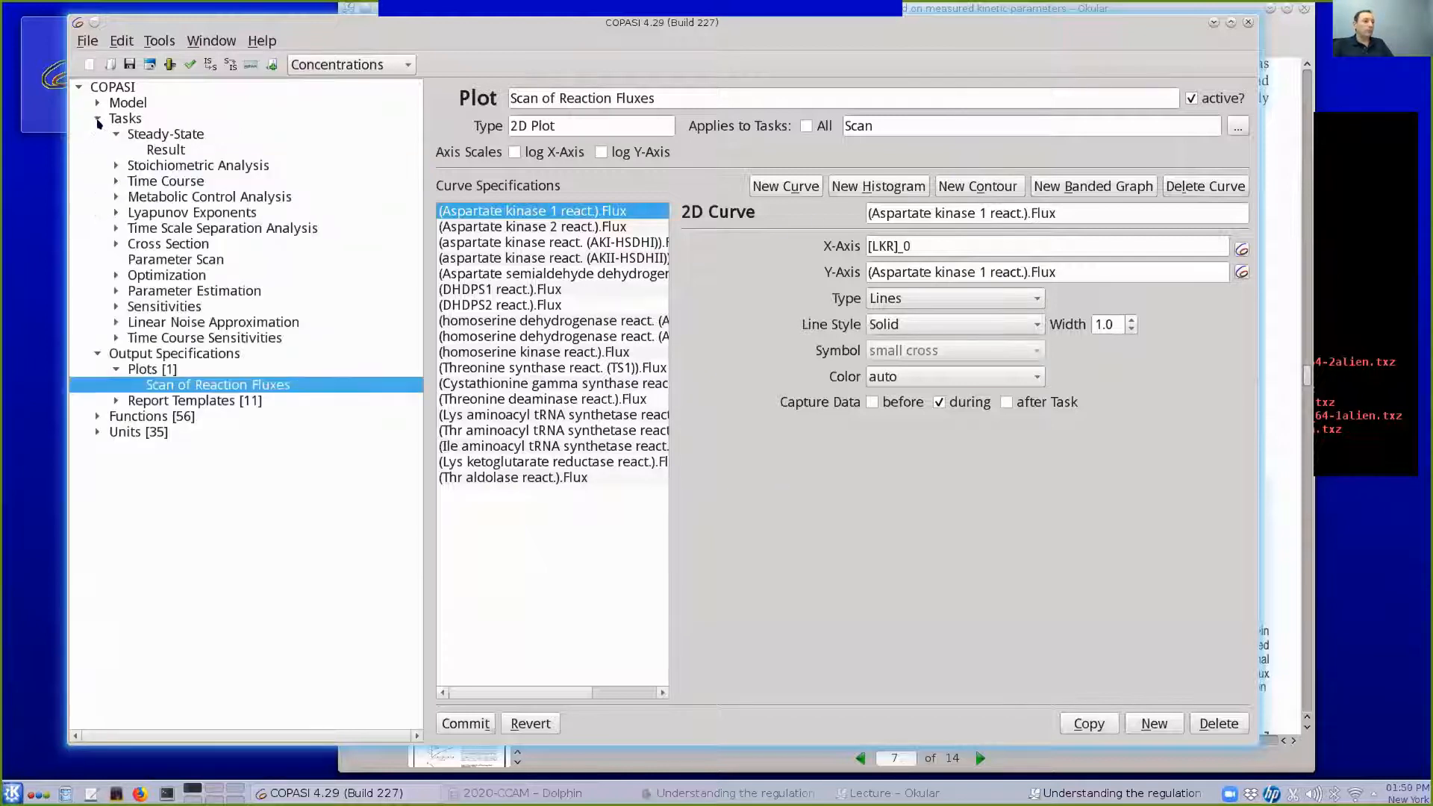
left_click(180, 259)
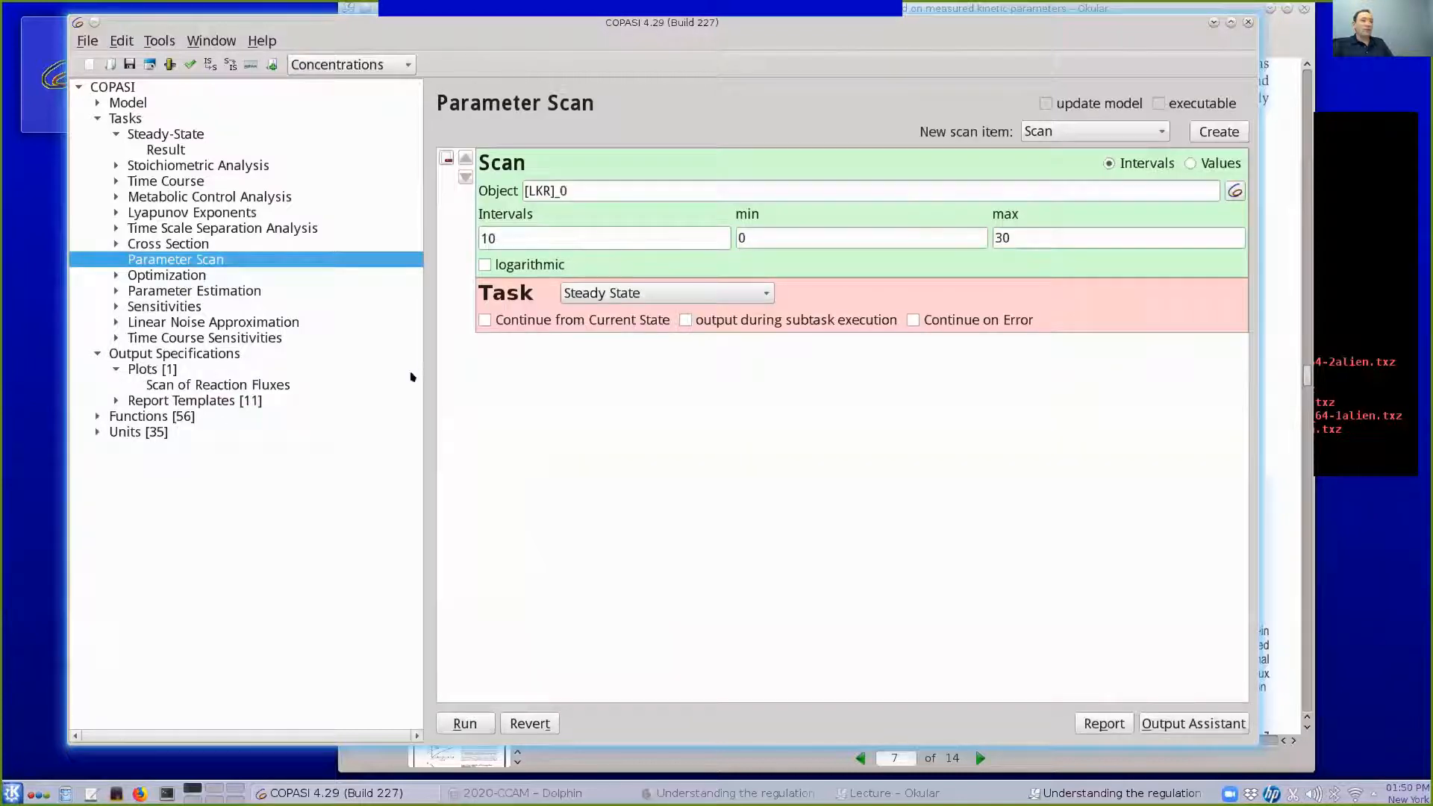
left_click(461, 723)
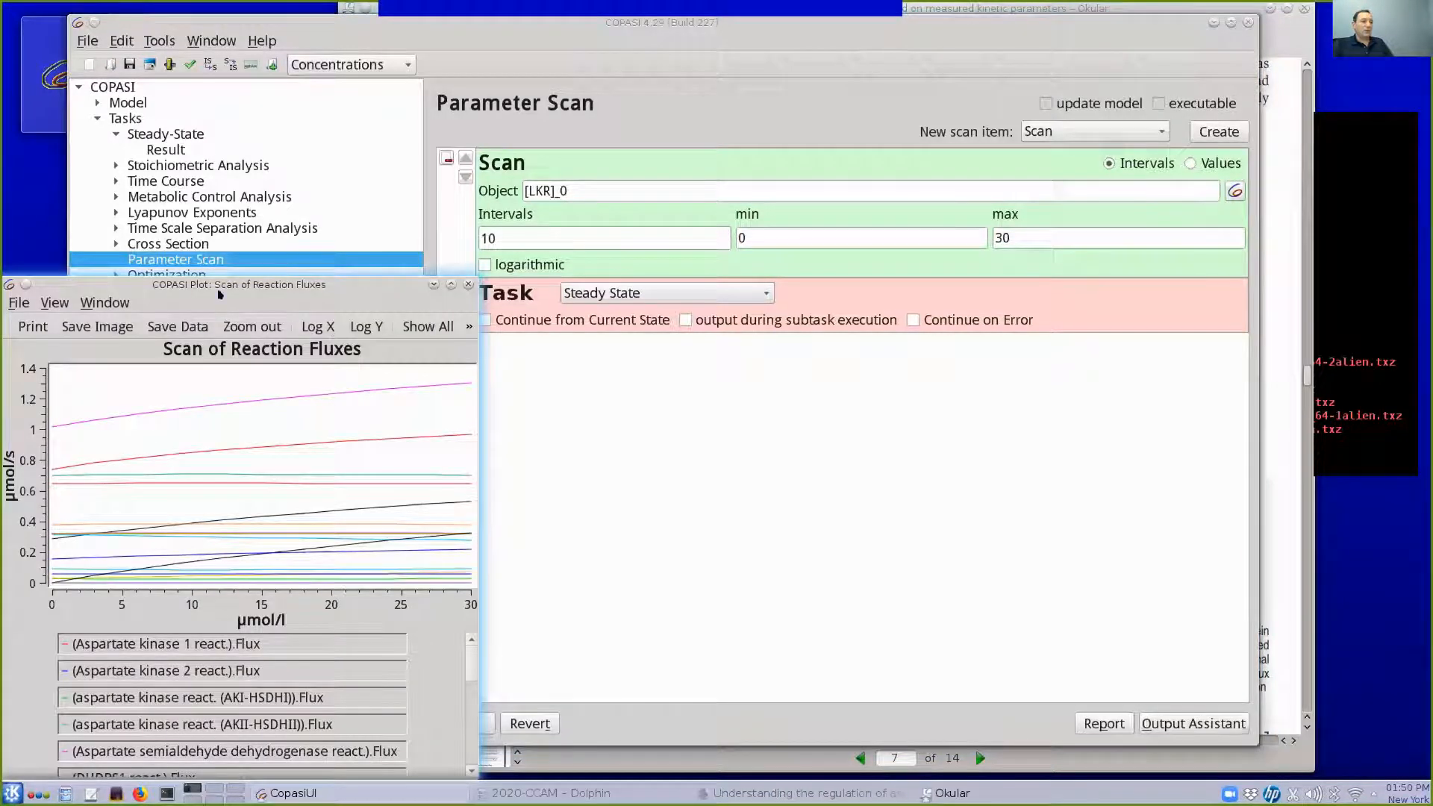
left_click_drag(209, 284, 194, 8)
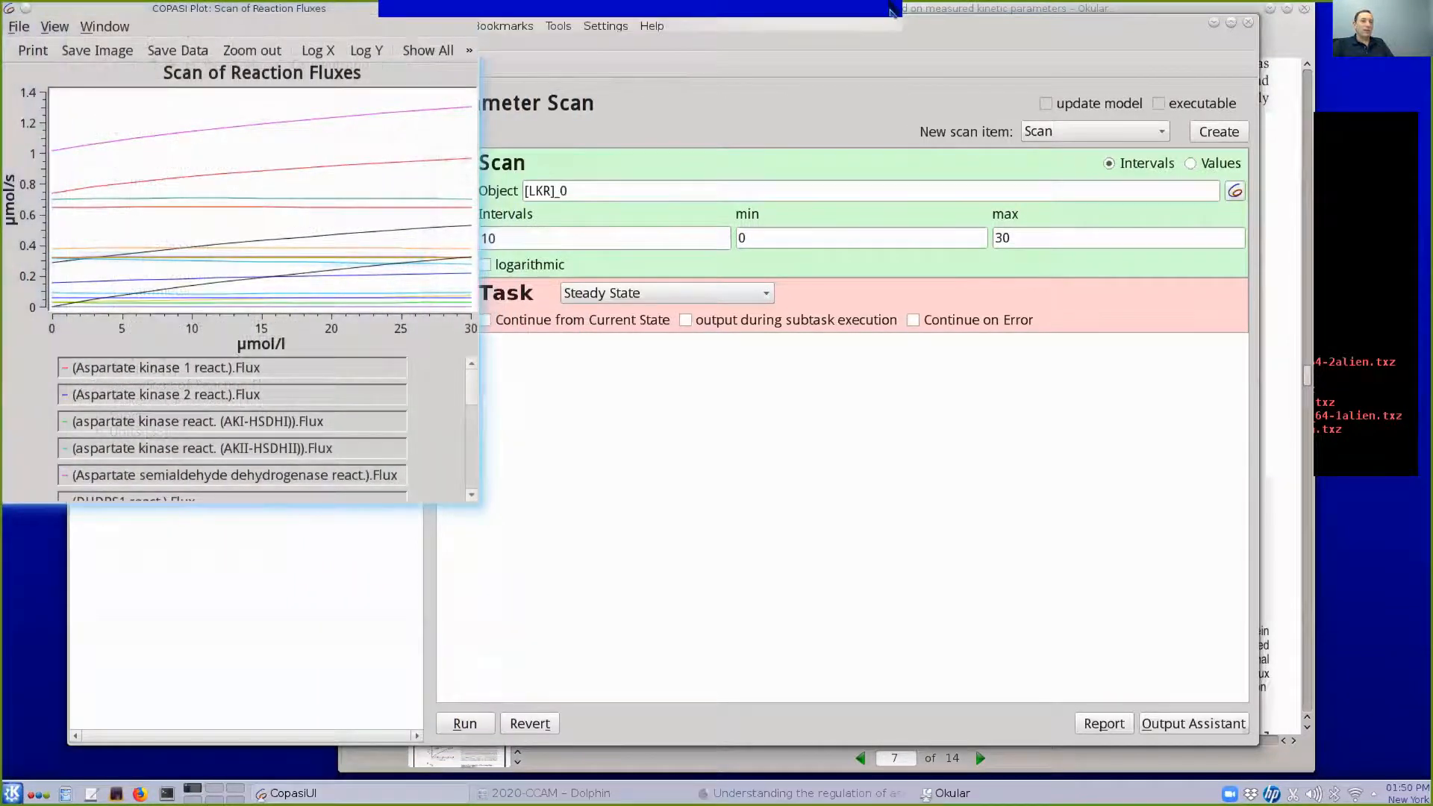
left_click(1015, 10)
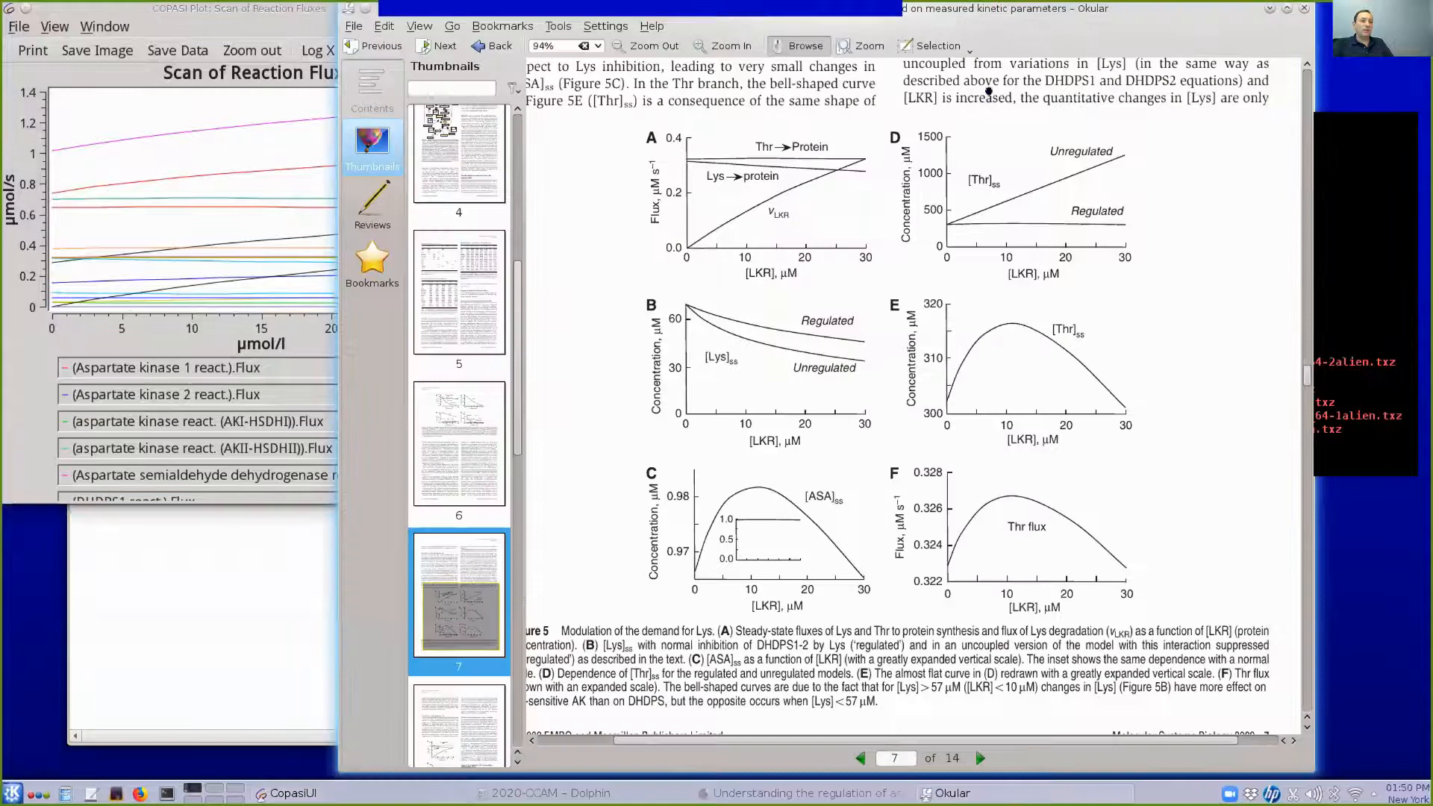
Arrange the flux plot beside the paper's Figure 5 and toggle the Aspartate kinase 1 and 2 flux curves off and on
left_click_drag(980, 20, 1200, 20)
left_click_drag(212, 3, 298, 35)
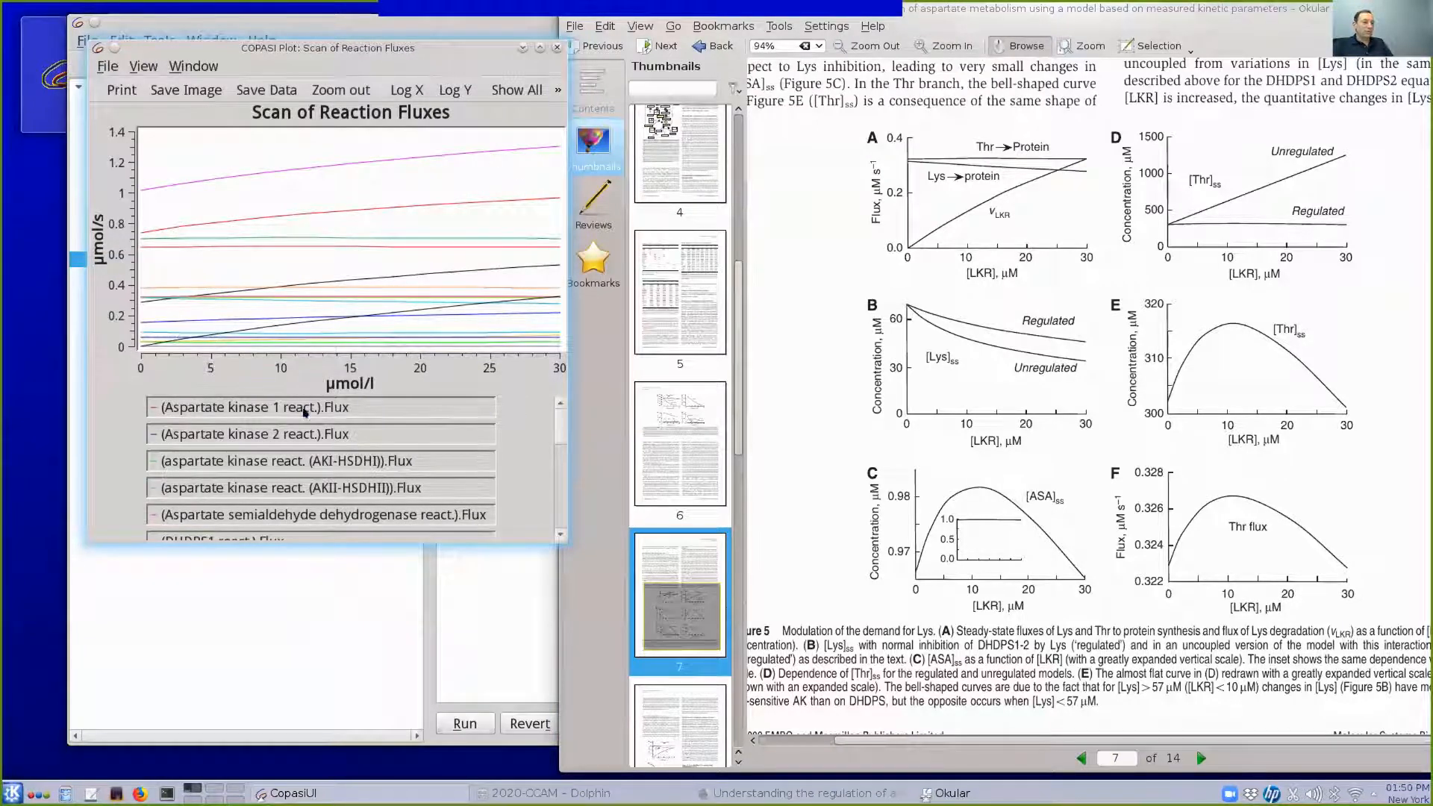
left_click(148, 409)
left_click(148, 409)
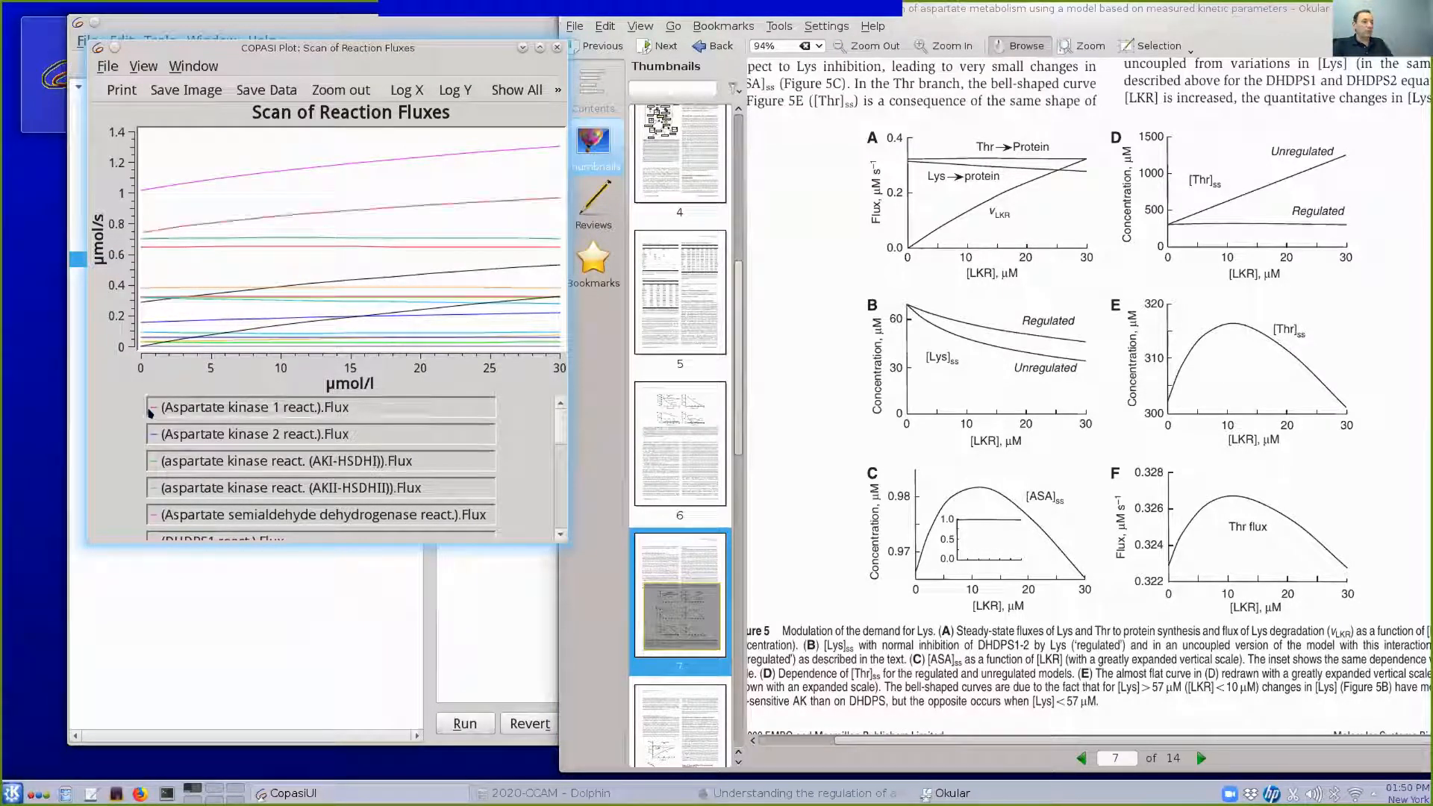
left_click(150, 410)
left_click(150, 410)
left_click(151, 434)
left_click(151, 433)
left_click(151, 409)
left_click(152, 409)
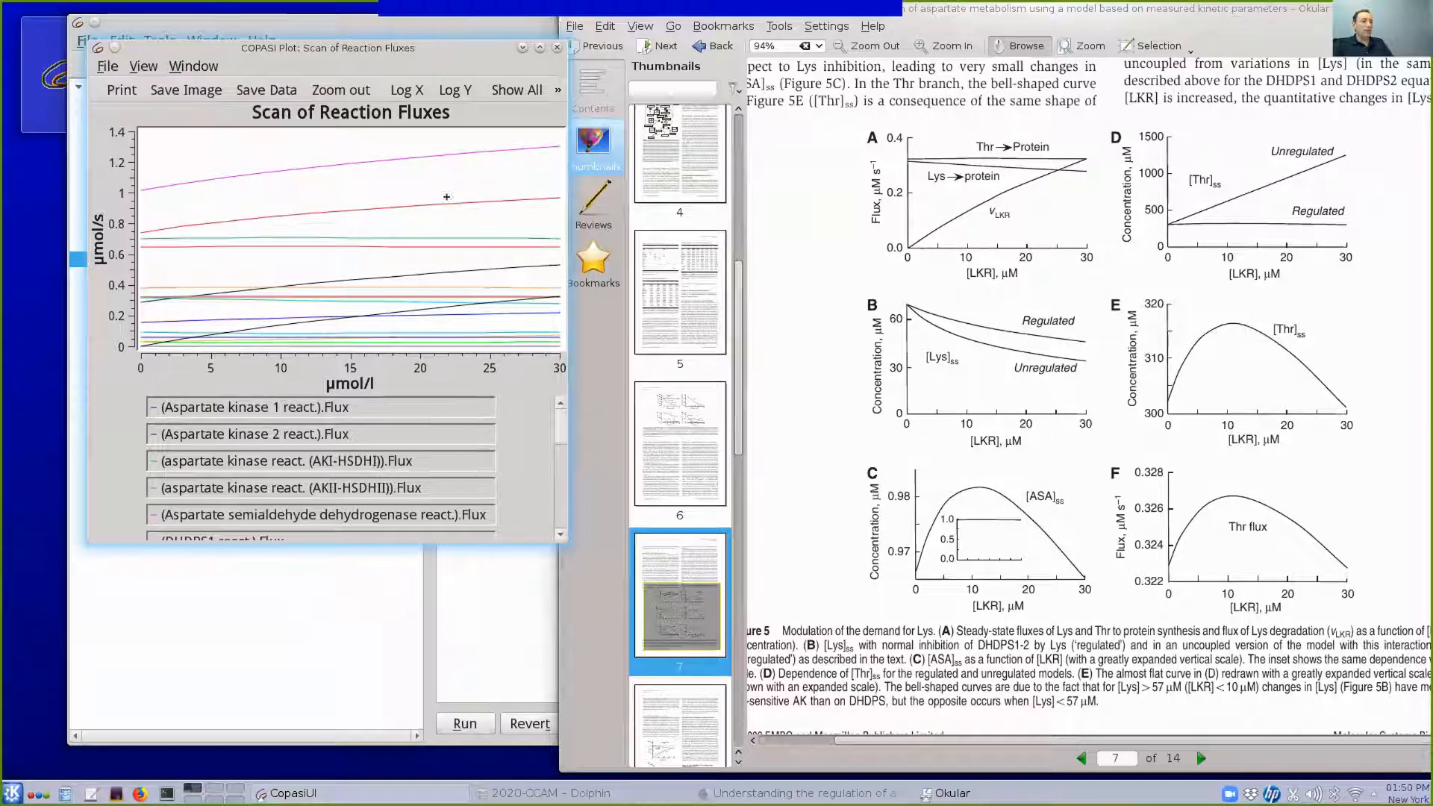
Enlarge the Scan of Reaction Fluxes plot window and hide all of its curves
left_click_drag(84, 39, 0, 33)
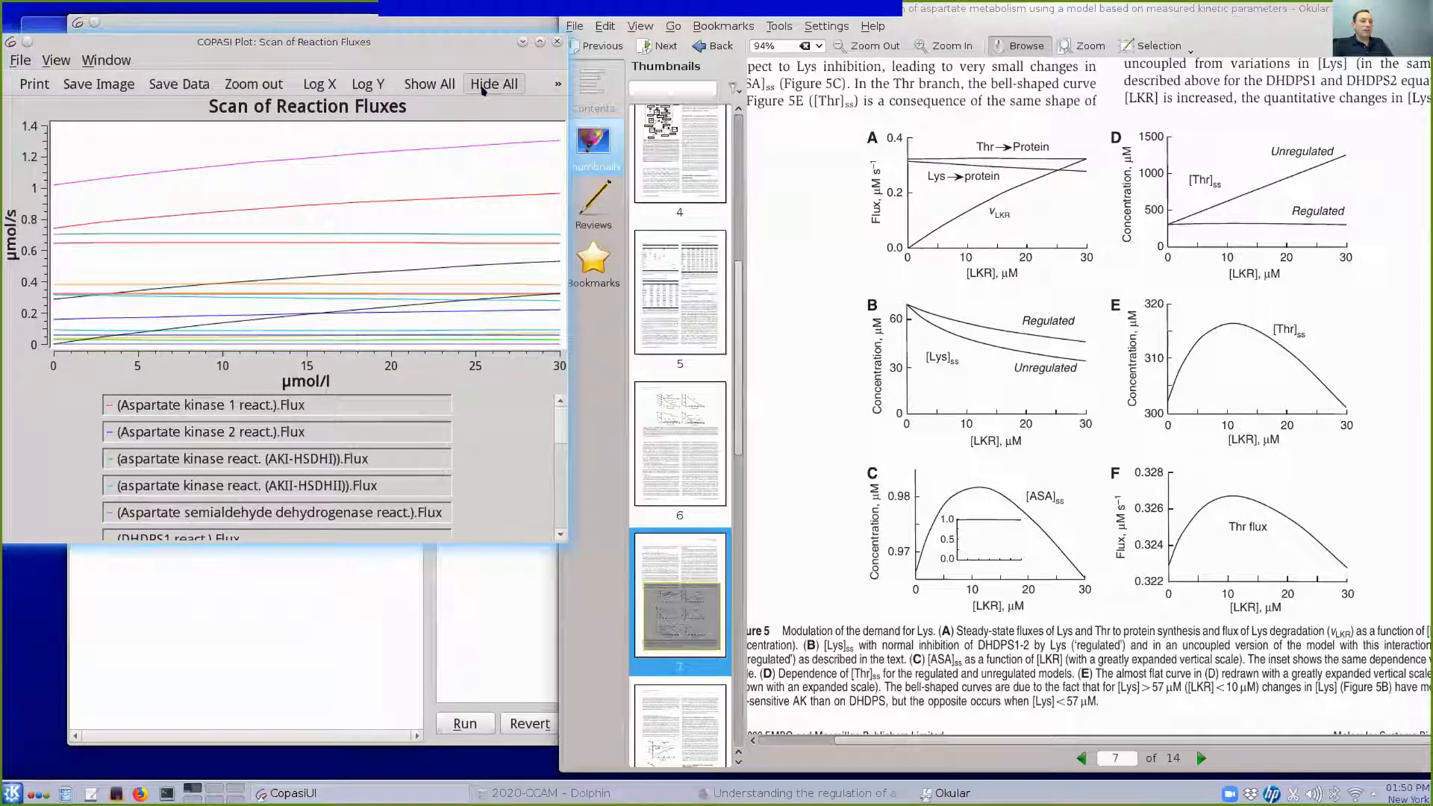
left_click(483, 87)
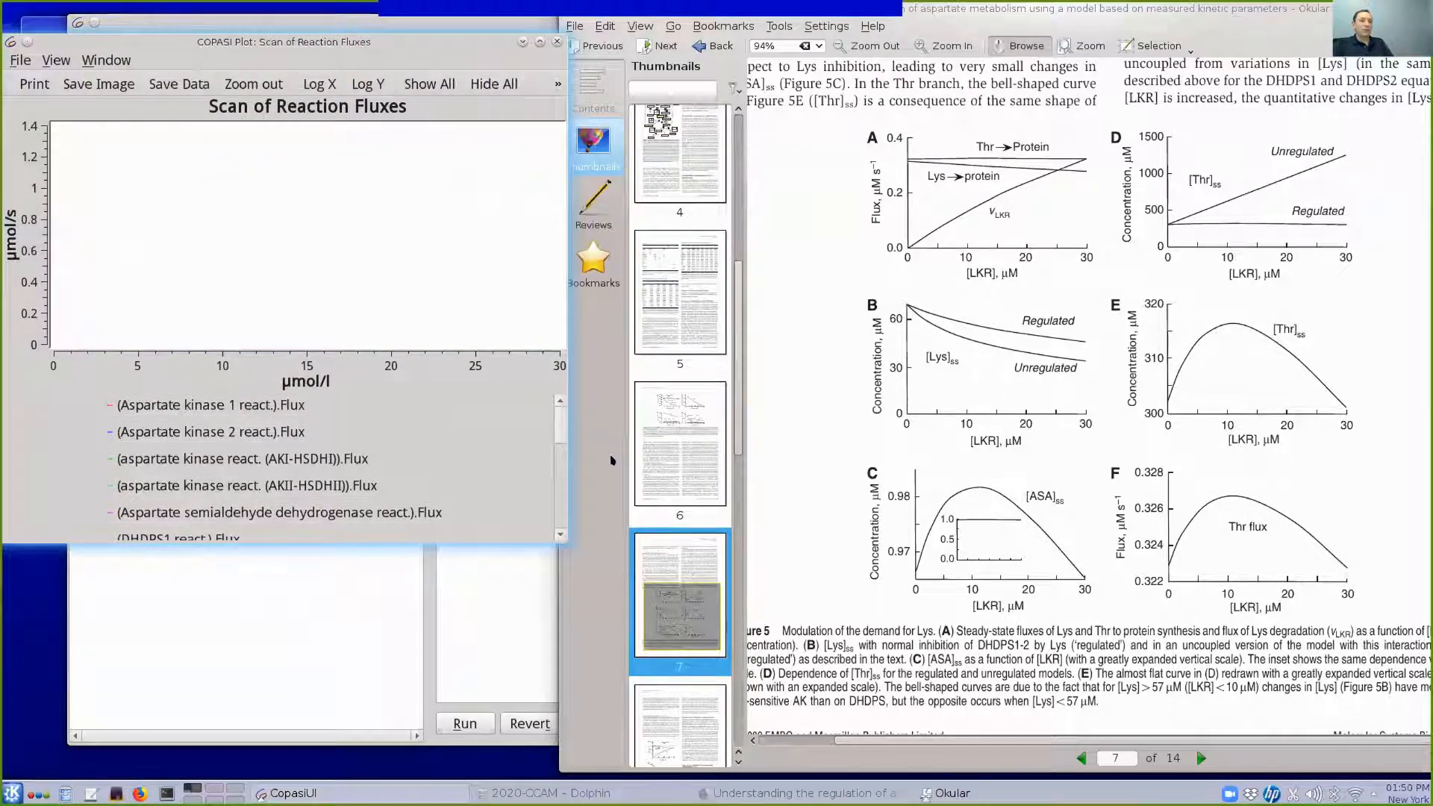
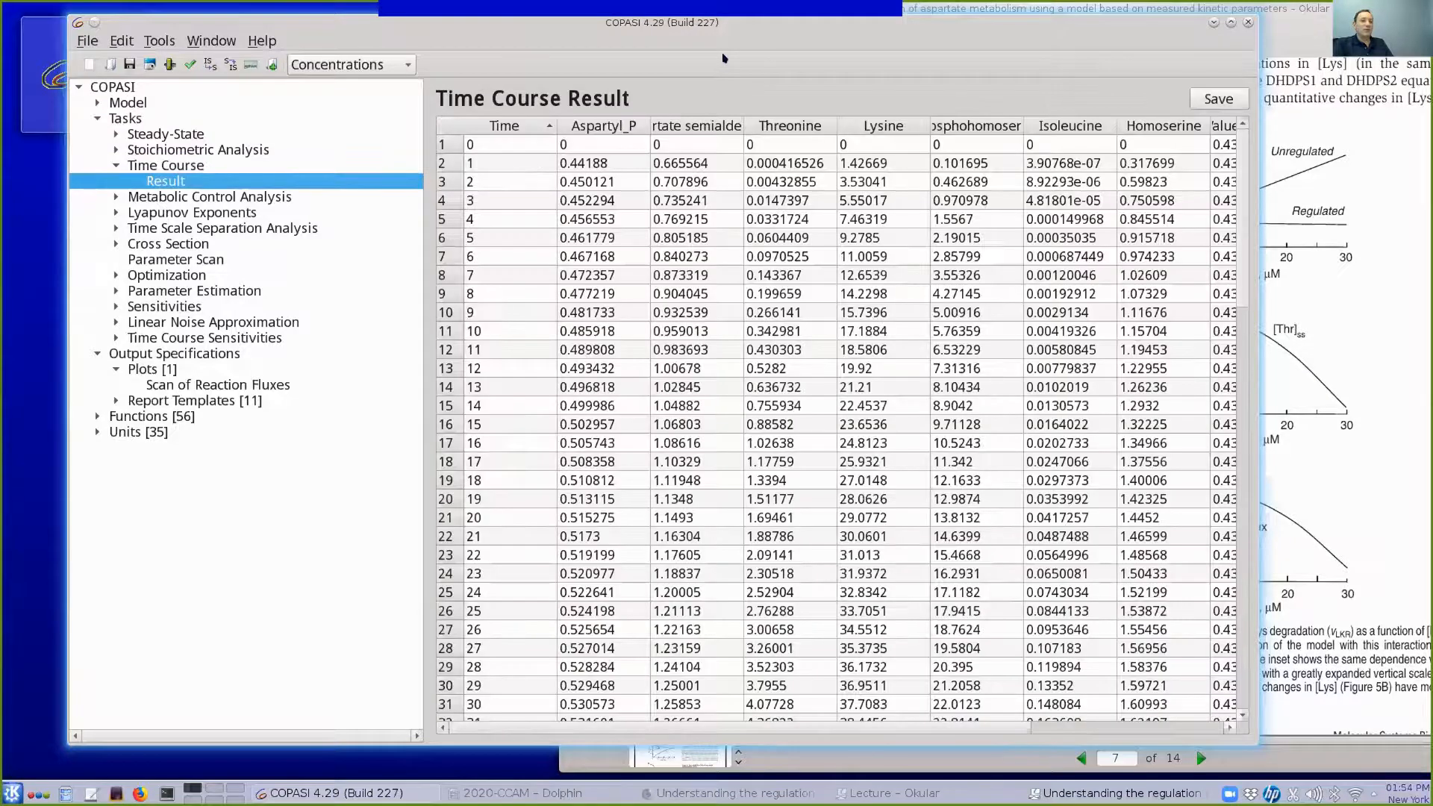
Create a Concentrations, Volumes, and Global Quantity Values plot for the time course with the Output Assistant and run the 100 s simulation
scroll(776, 330, "down", 20)
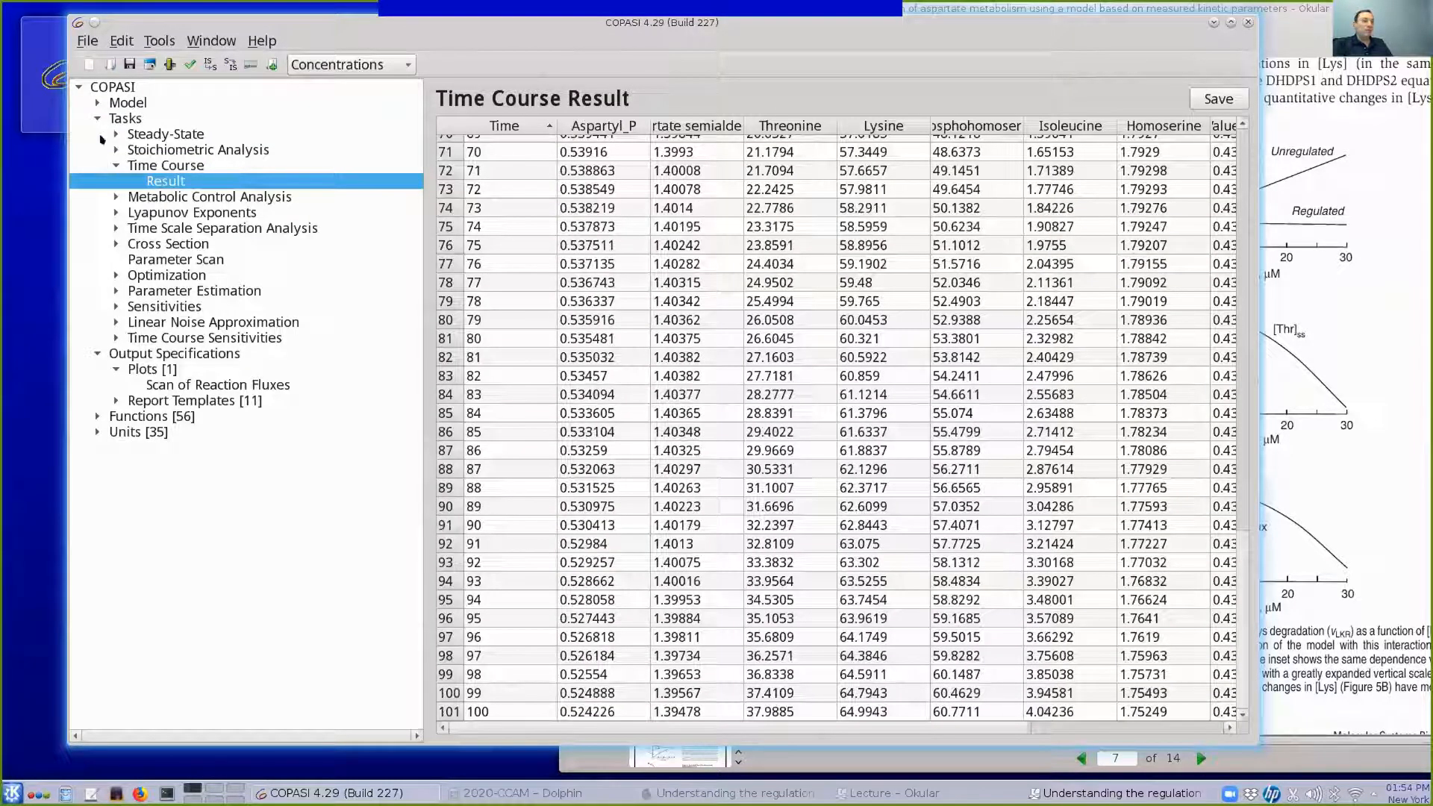
left_click(135, 162)
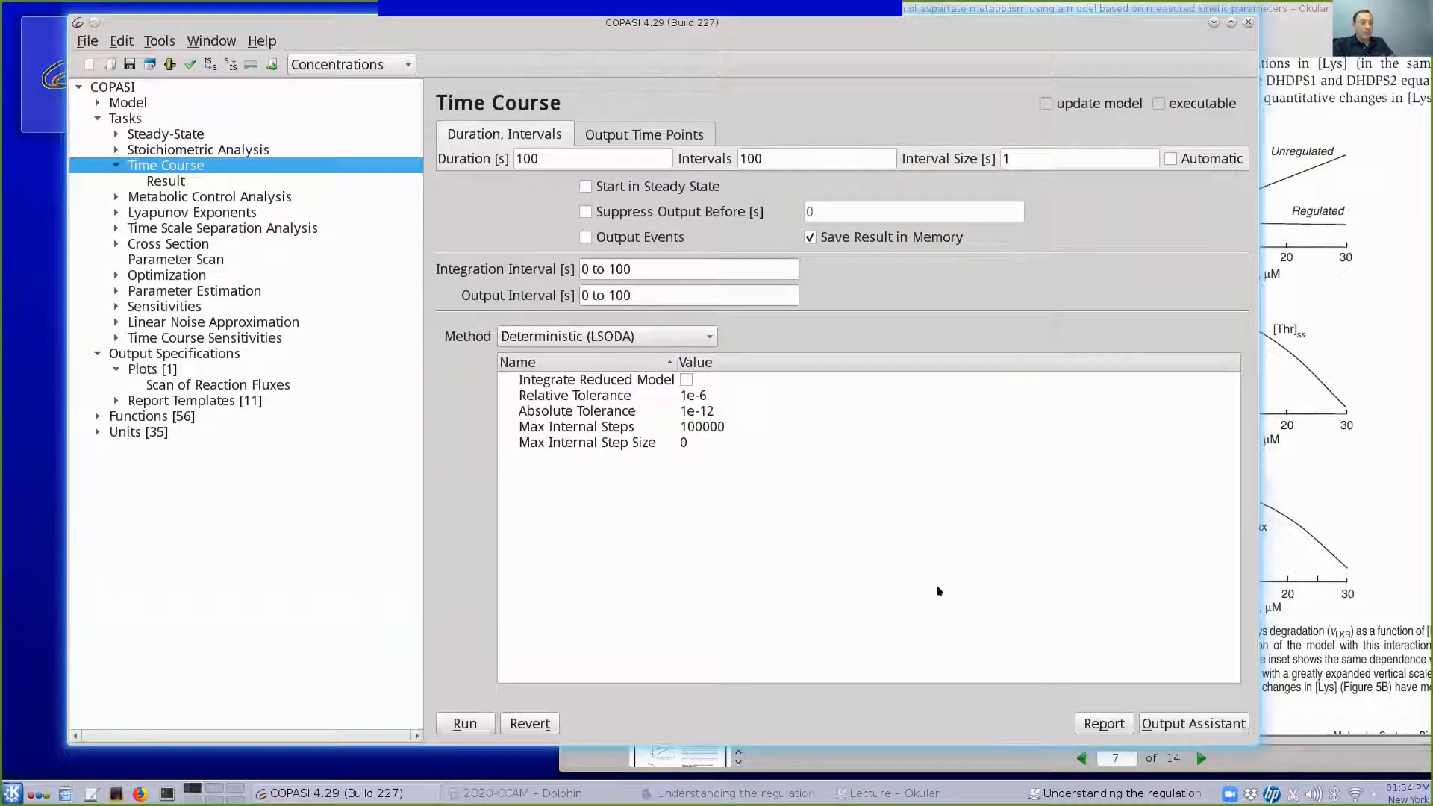
left_click(1162, 724)
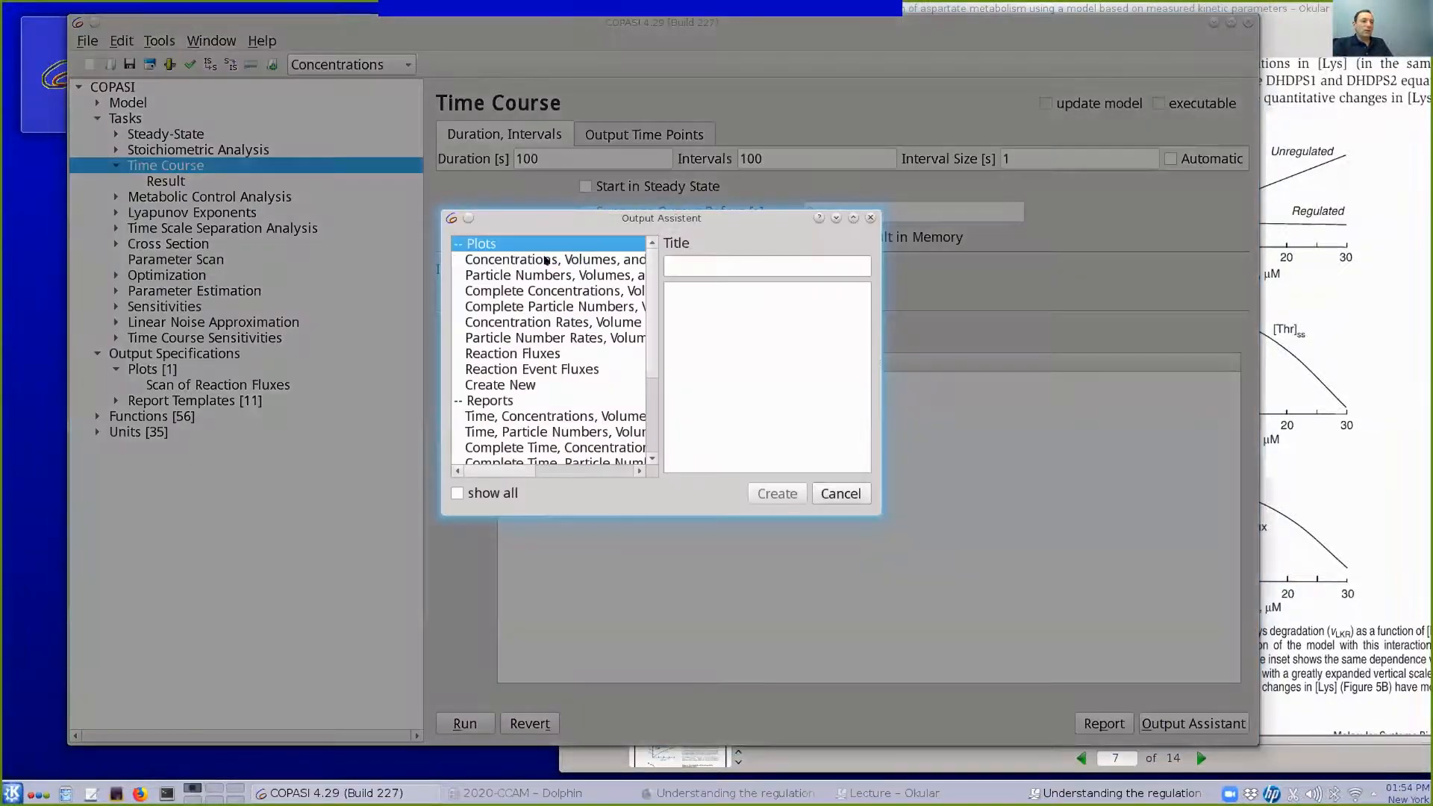
left_click(545, 259)
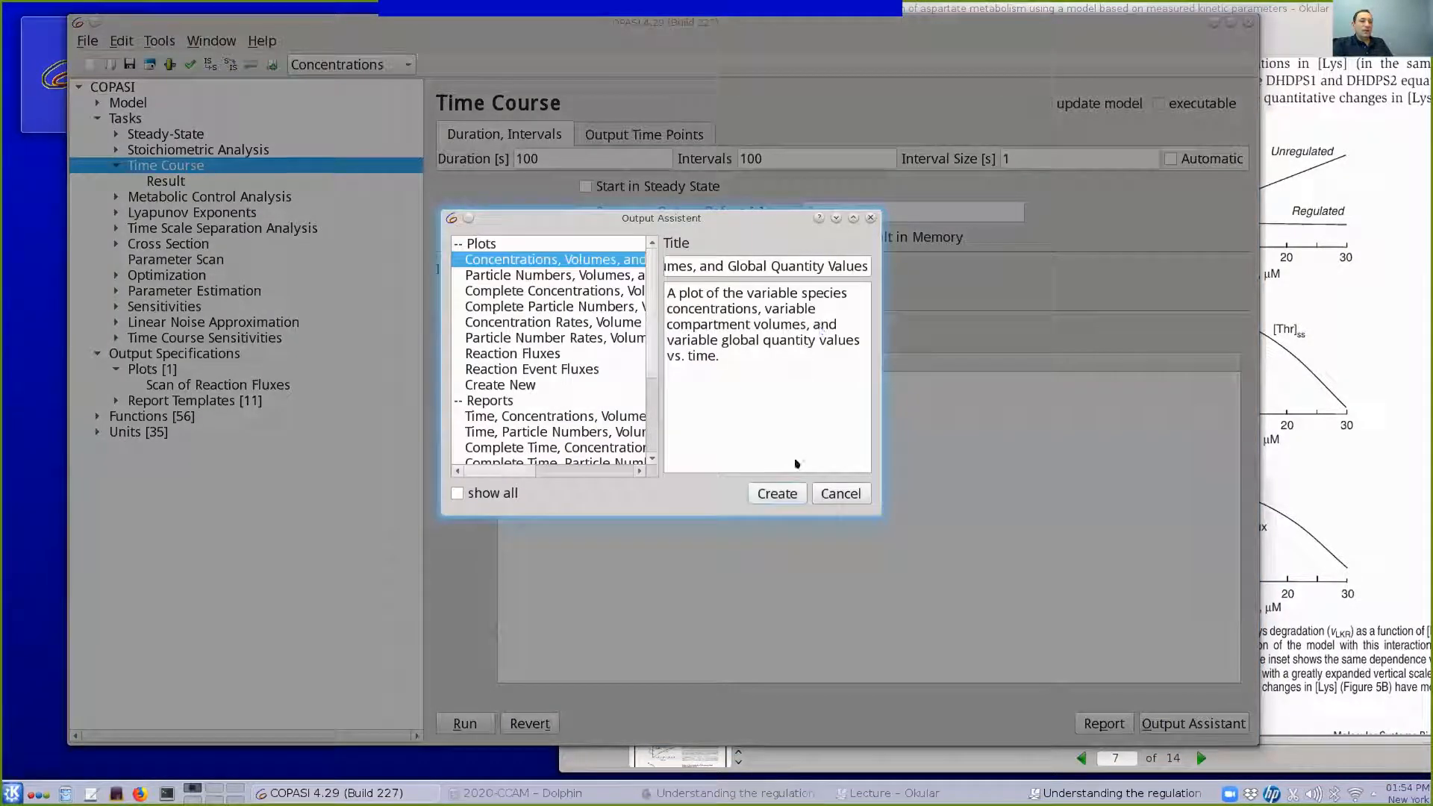
left_click(777, 492)
left_click(451, 722)
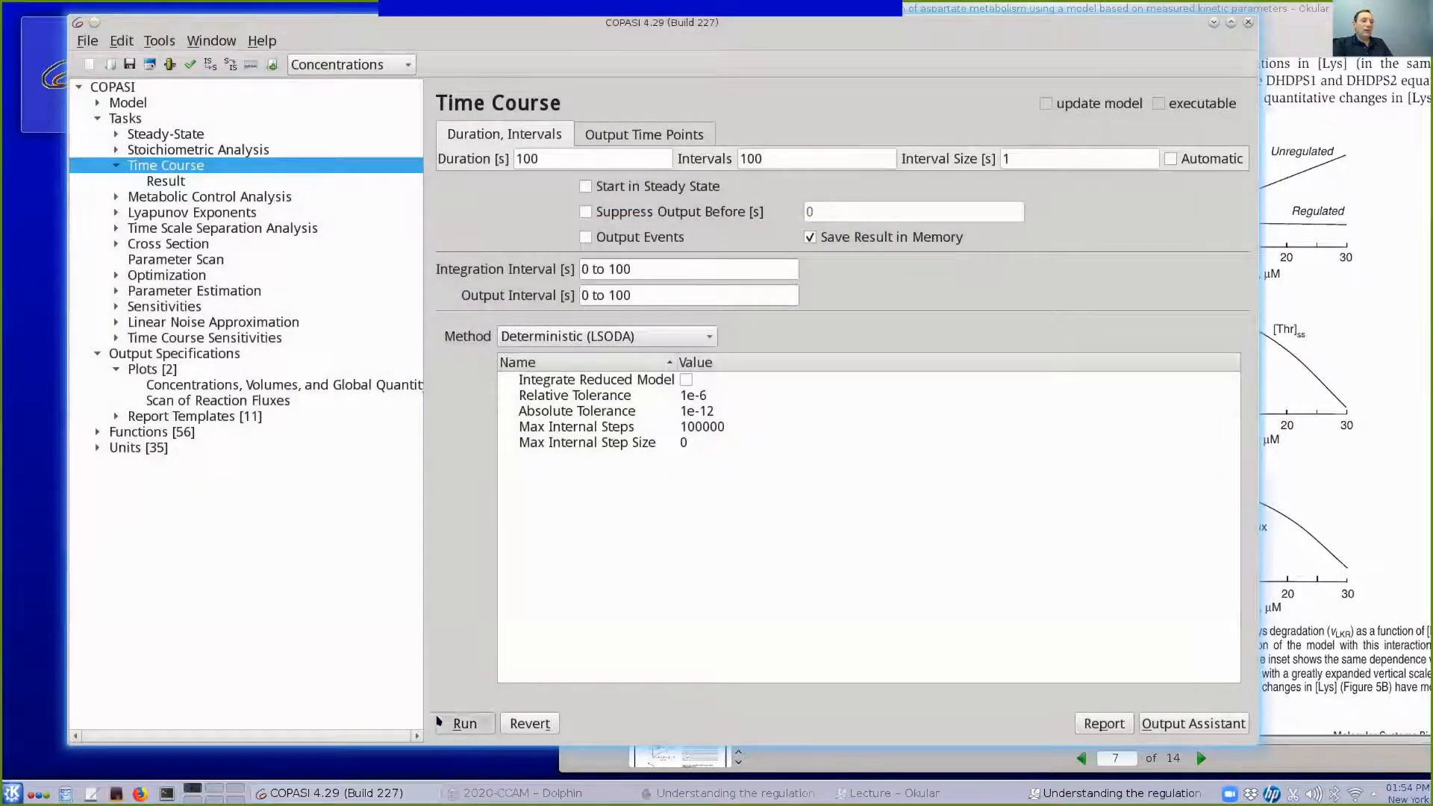
Show only the Lysine curve in the time course concentration plot and widen and reposition its window
left_click_drag(259, 243, 277, 12)
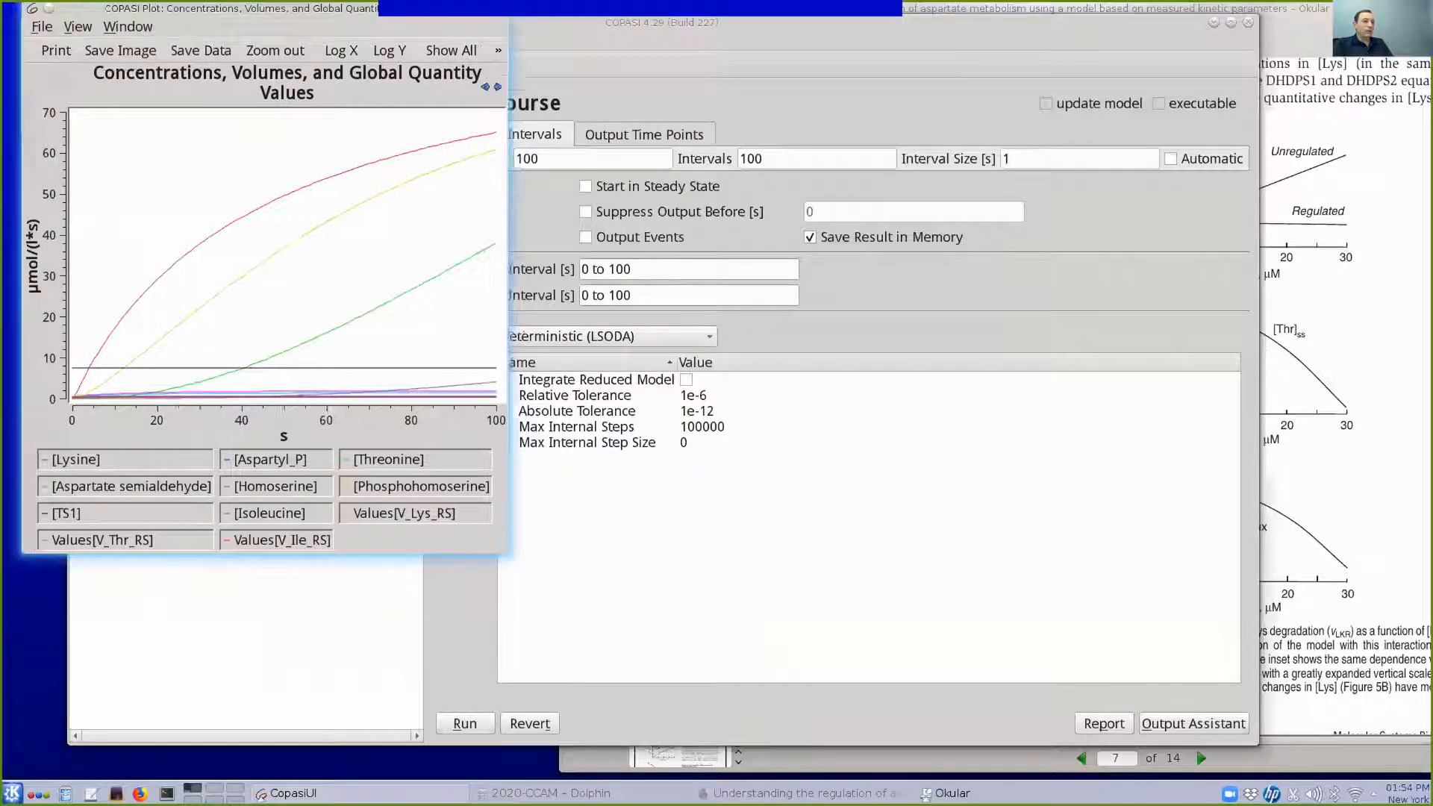
left_click_drag(499, 113, 571, 112)
left_click(530, 51)
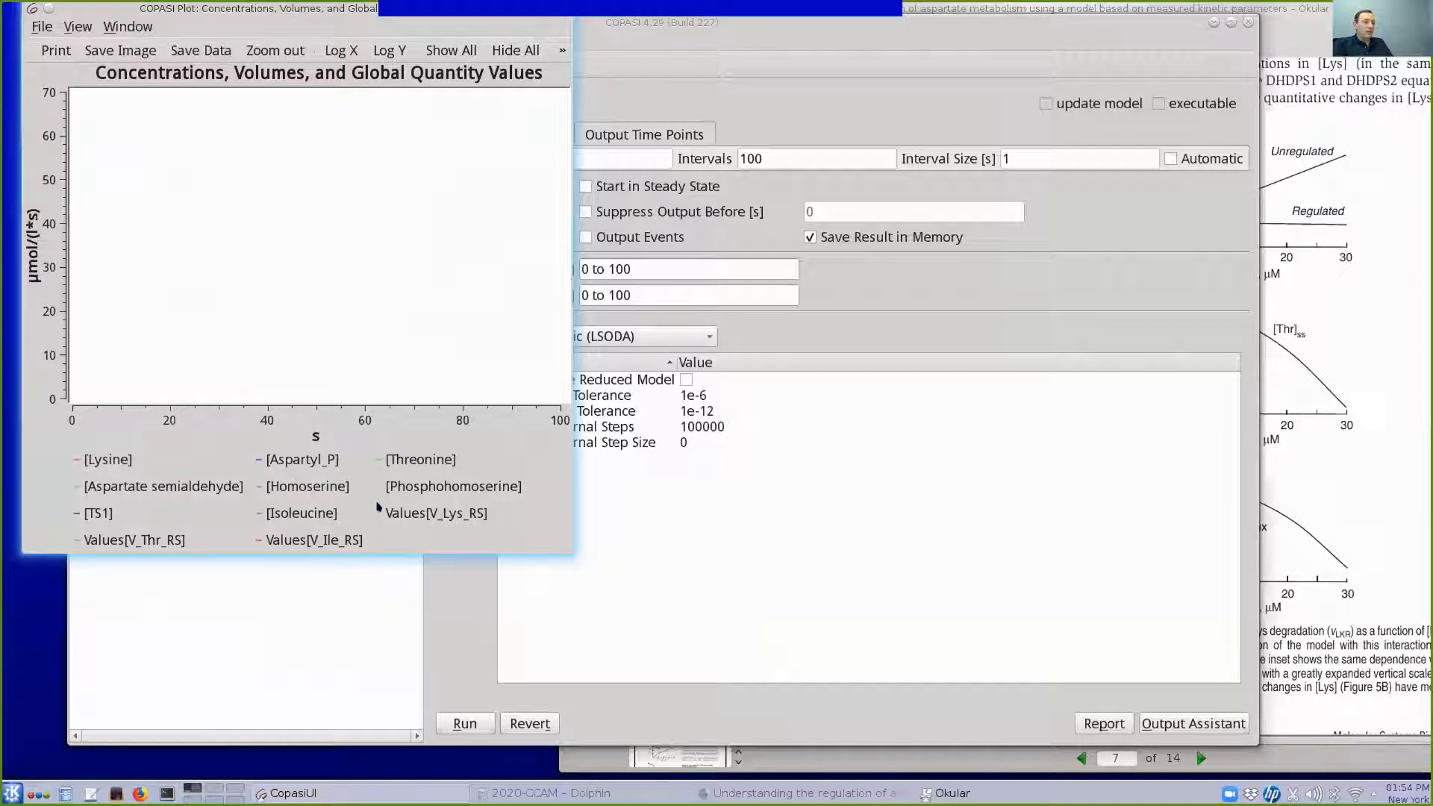
left_click(105, 461)
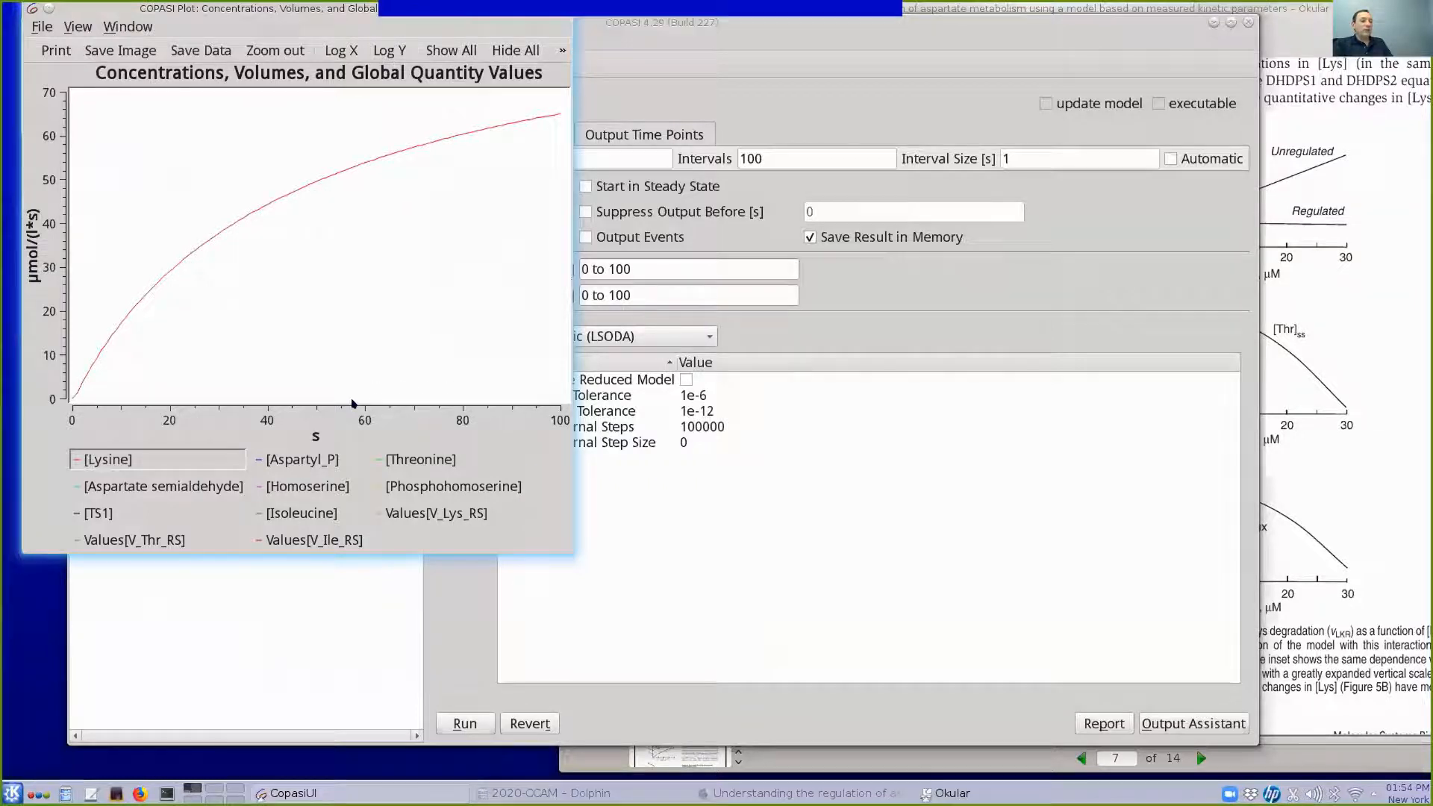
left_click_drag(269, 8, 262, 211)
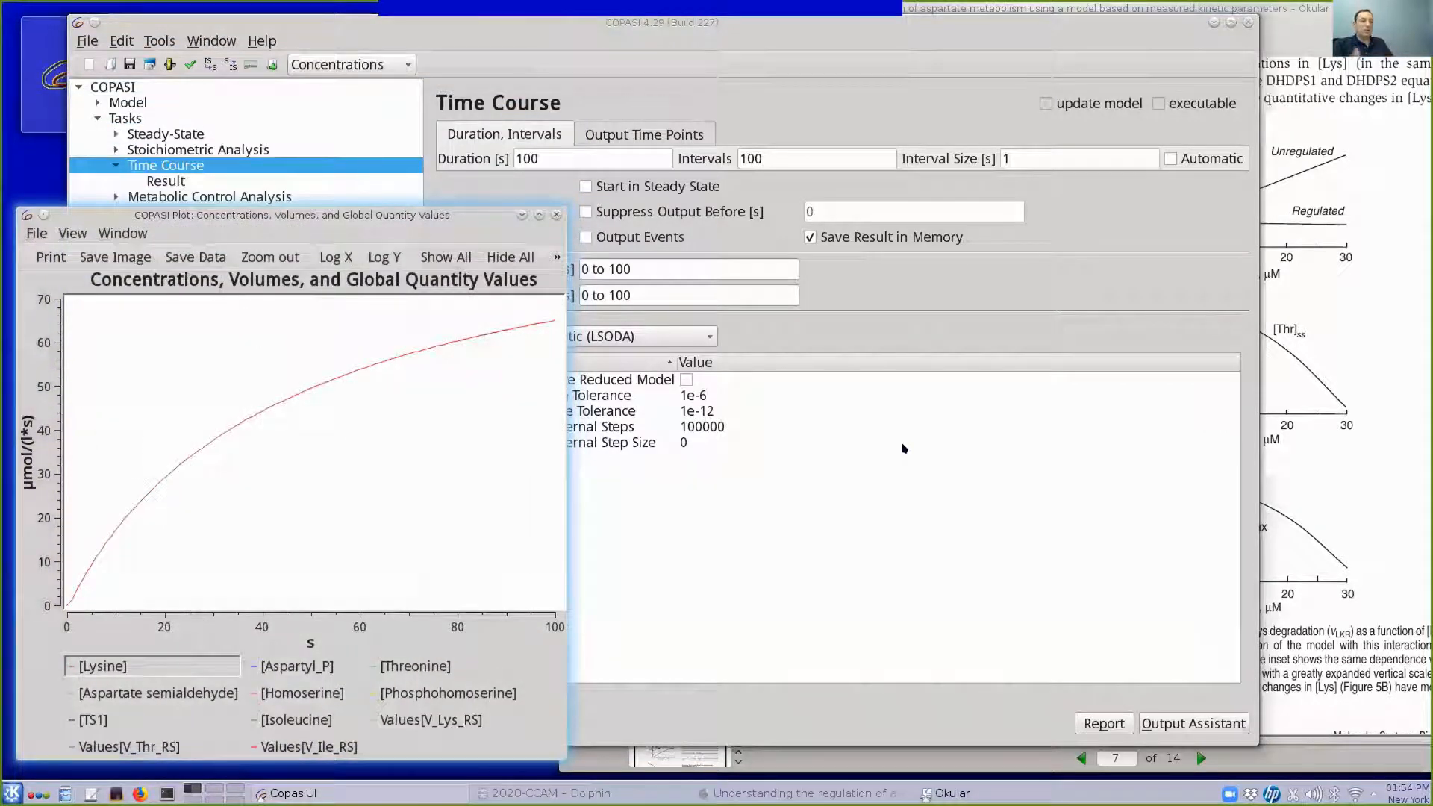
Examine the LKR species' simulation type, initial concentration and reaction alongside the Lysine time course plot
left_click(97, 103)
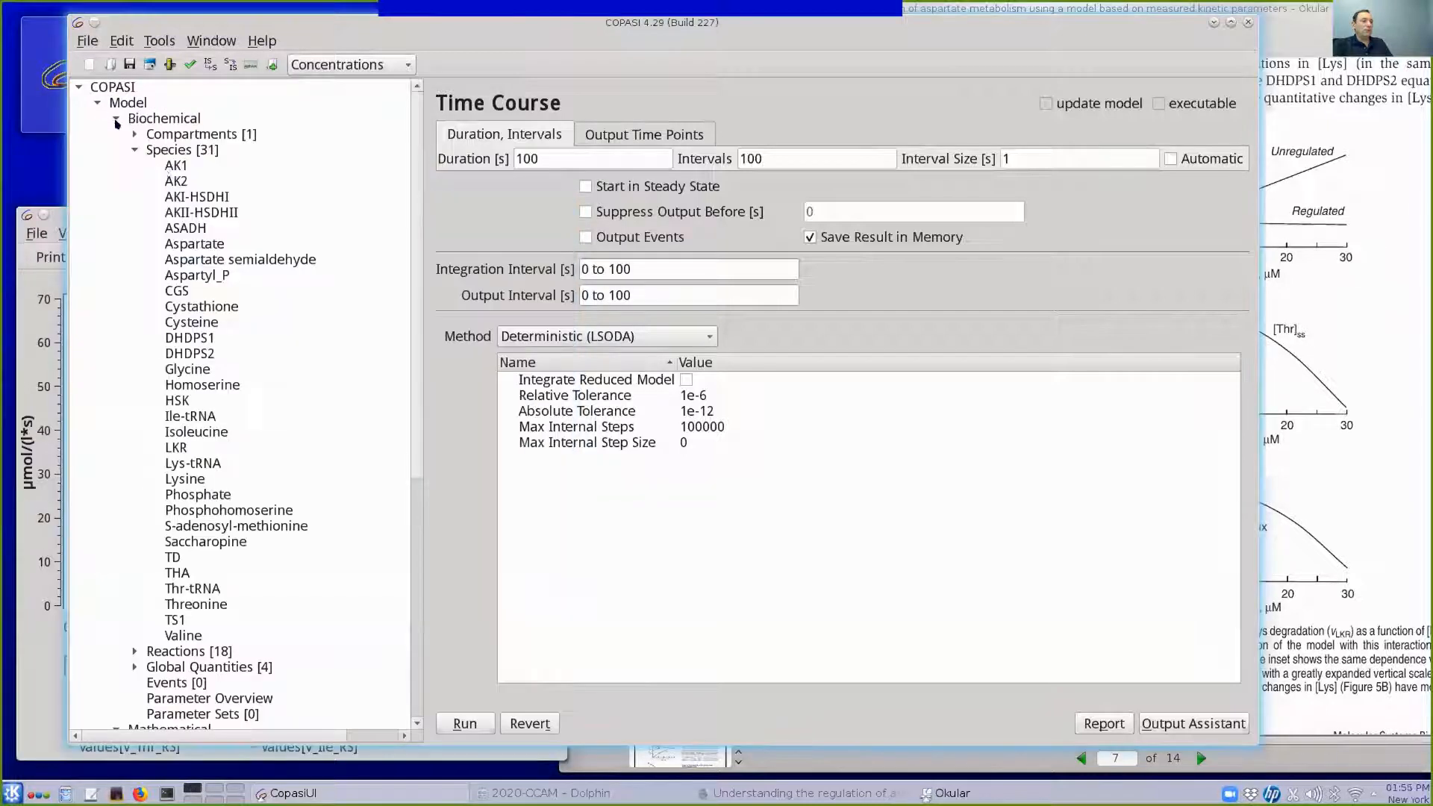
left_click(175, 447)
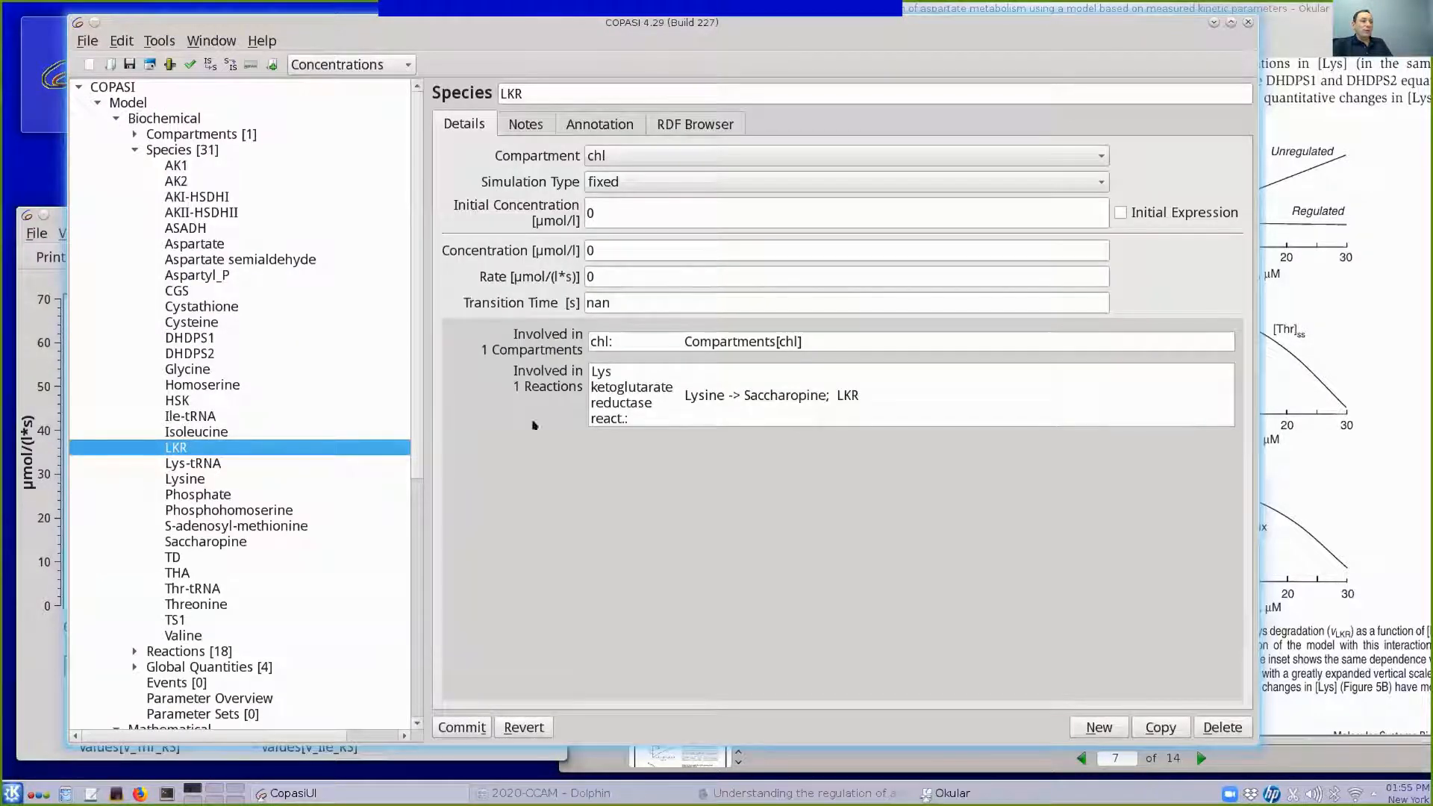
left_click(11, 273)
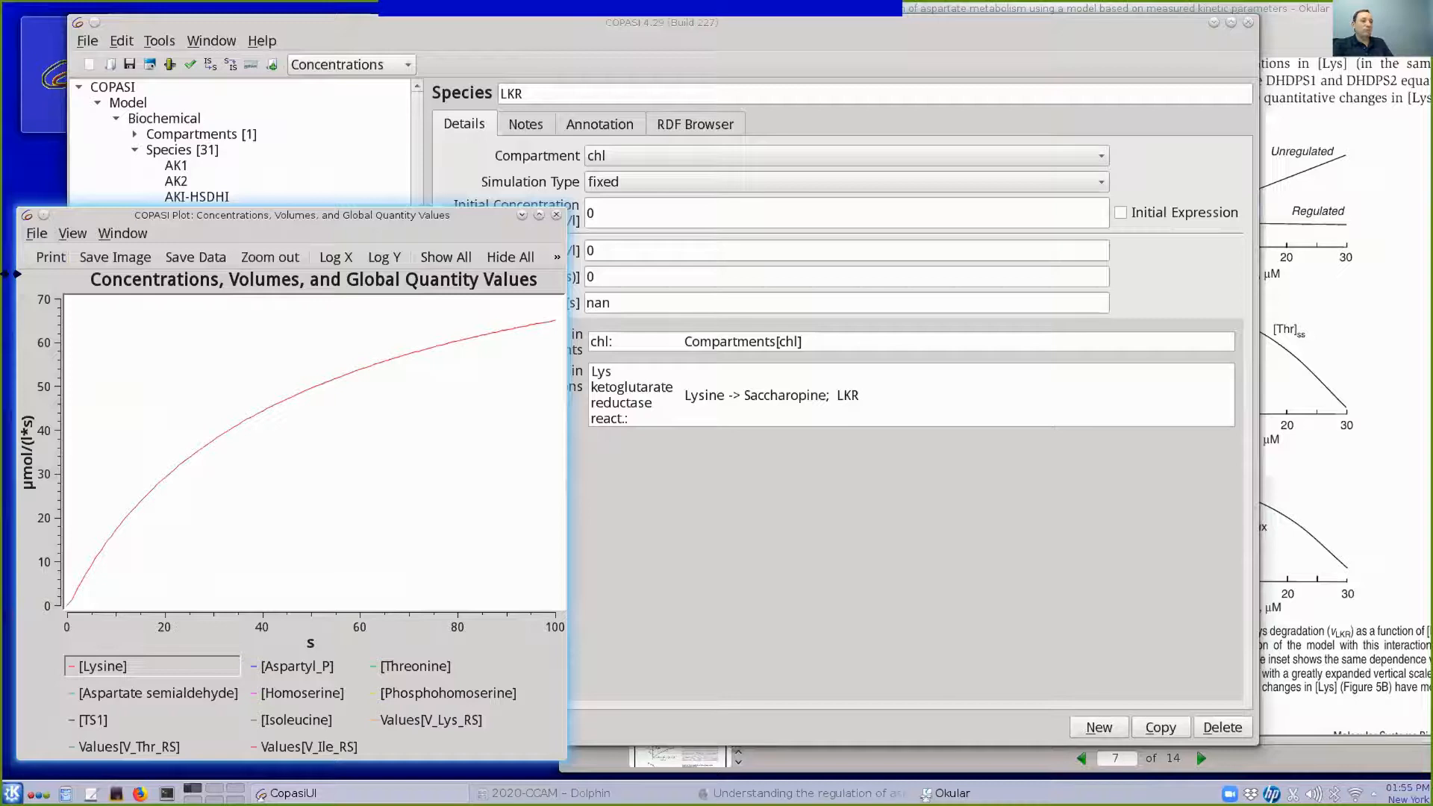
left_click(433, 117)
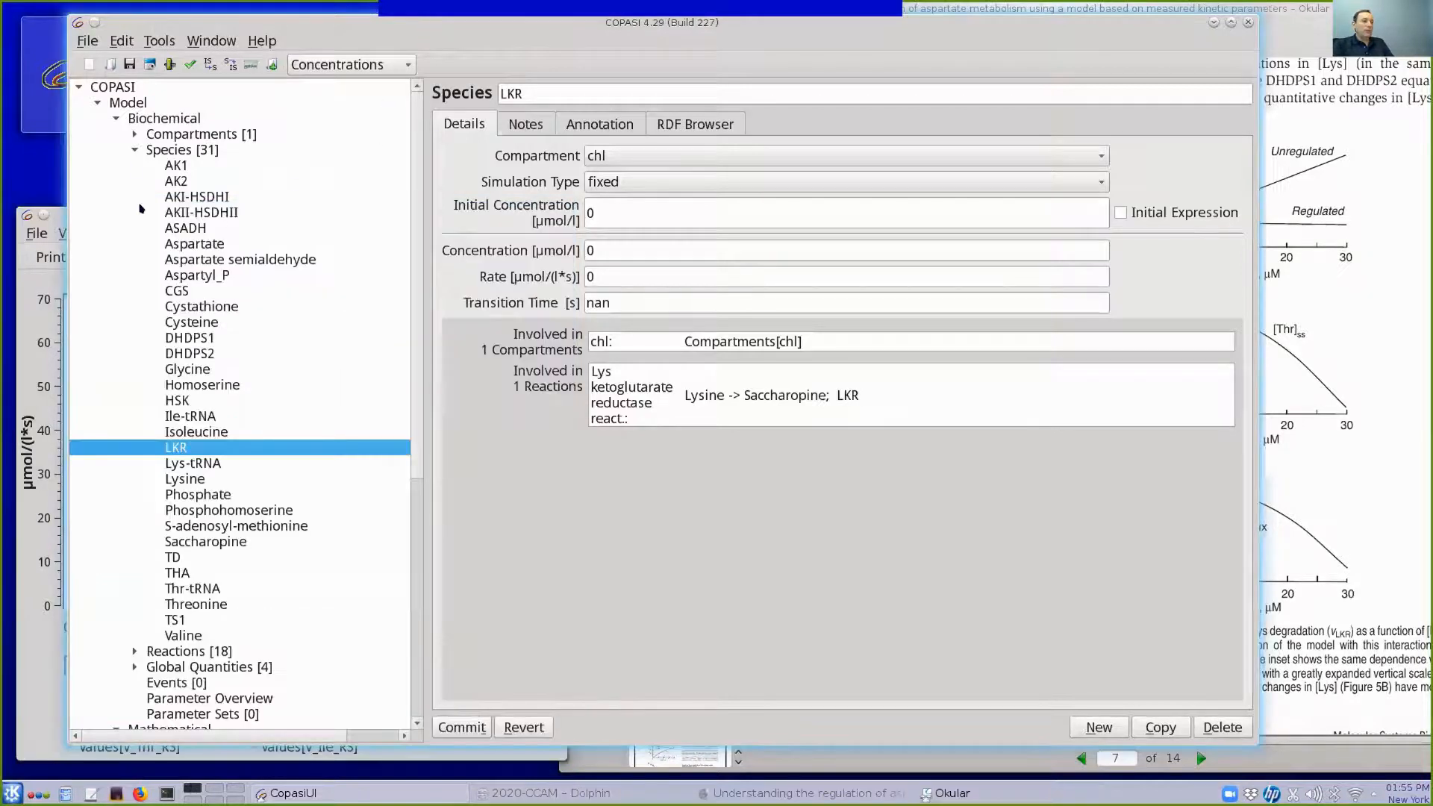
Create a new model event and name it addition of LKR
left_click(131, 150)
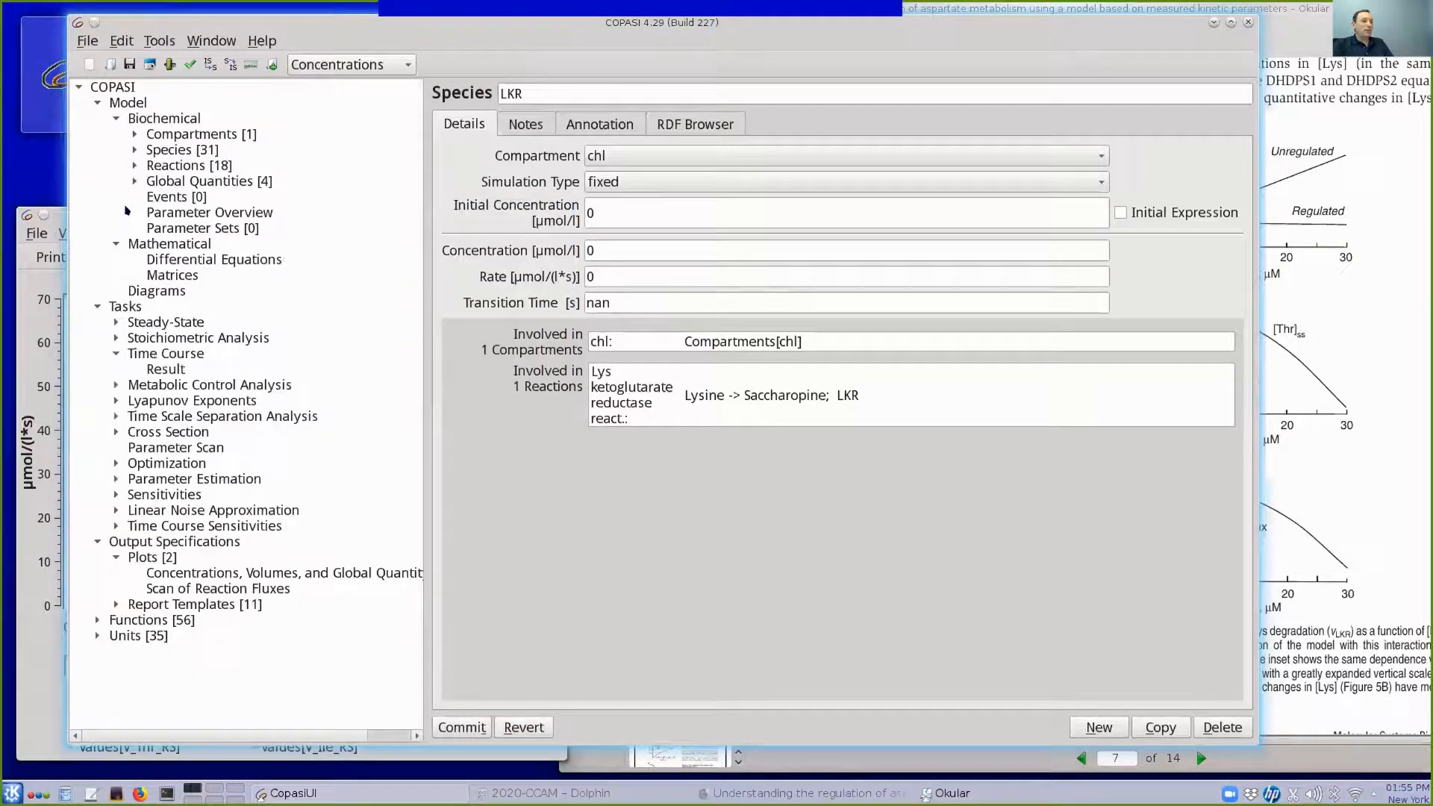
left_click(158, 198)
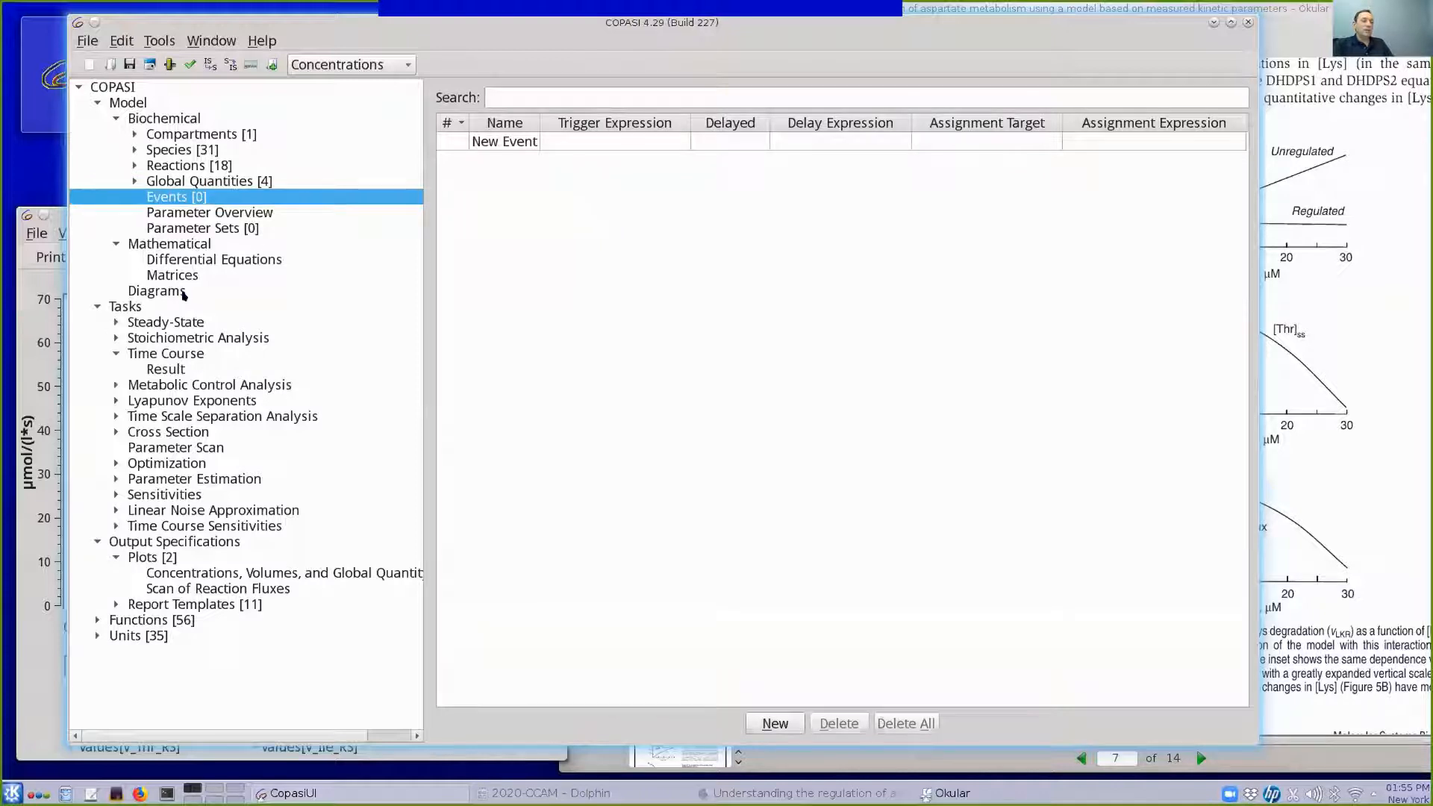
left_click(448, 141)
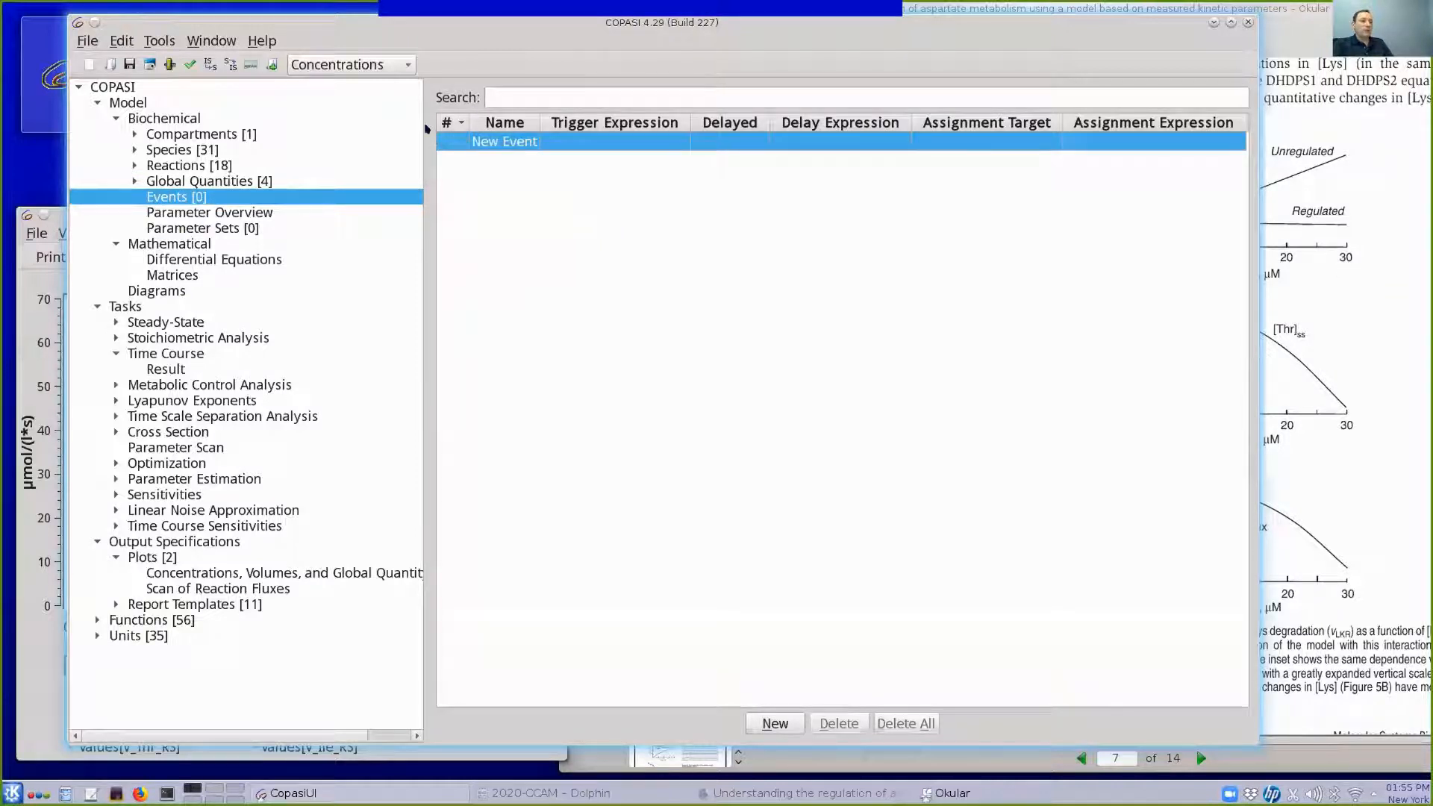
double_click(438, 138)
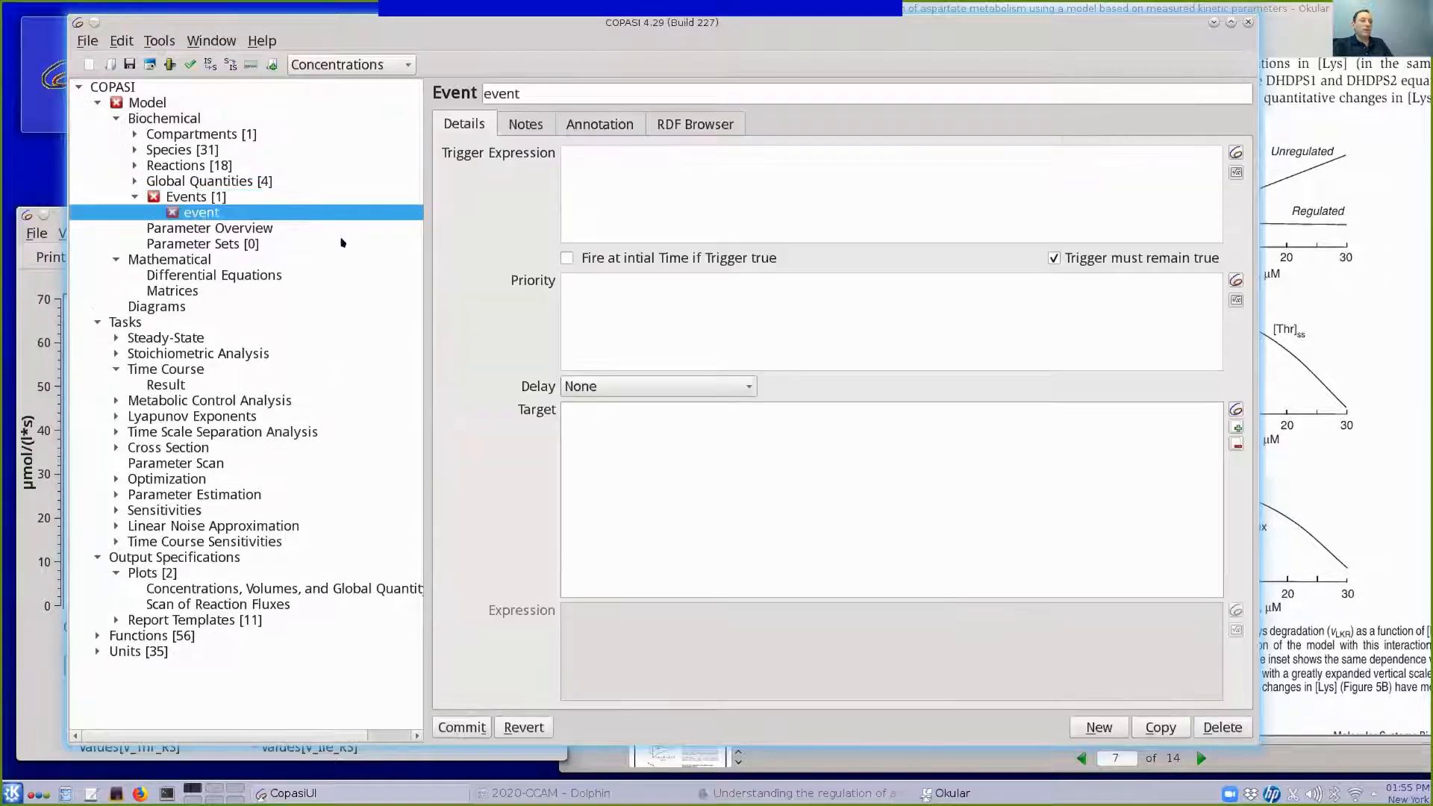
double_click(519, 92)
type("addition o")
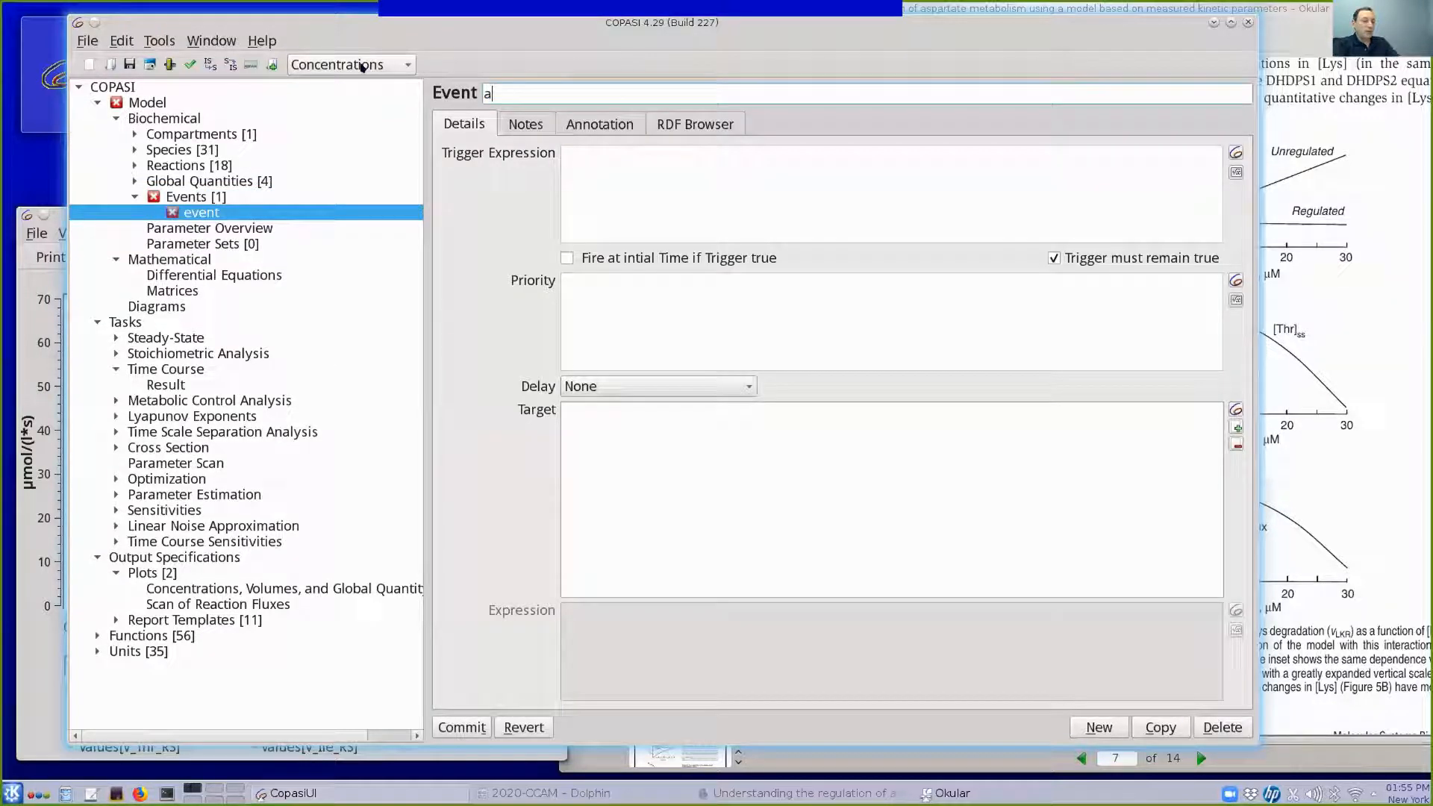
type("f LKR")
Set the event's trigger expression to Model Time greater than 60
mouse_move(678, 9)
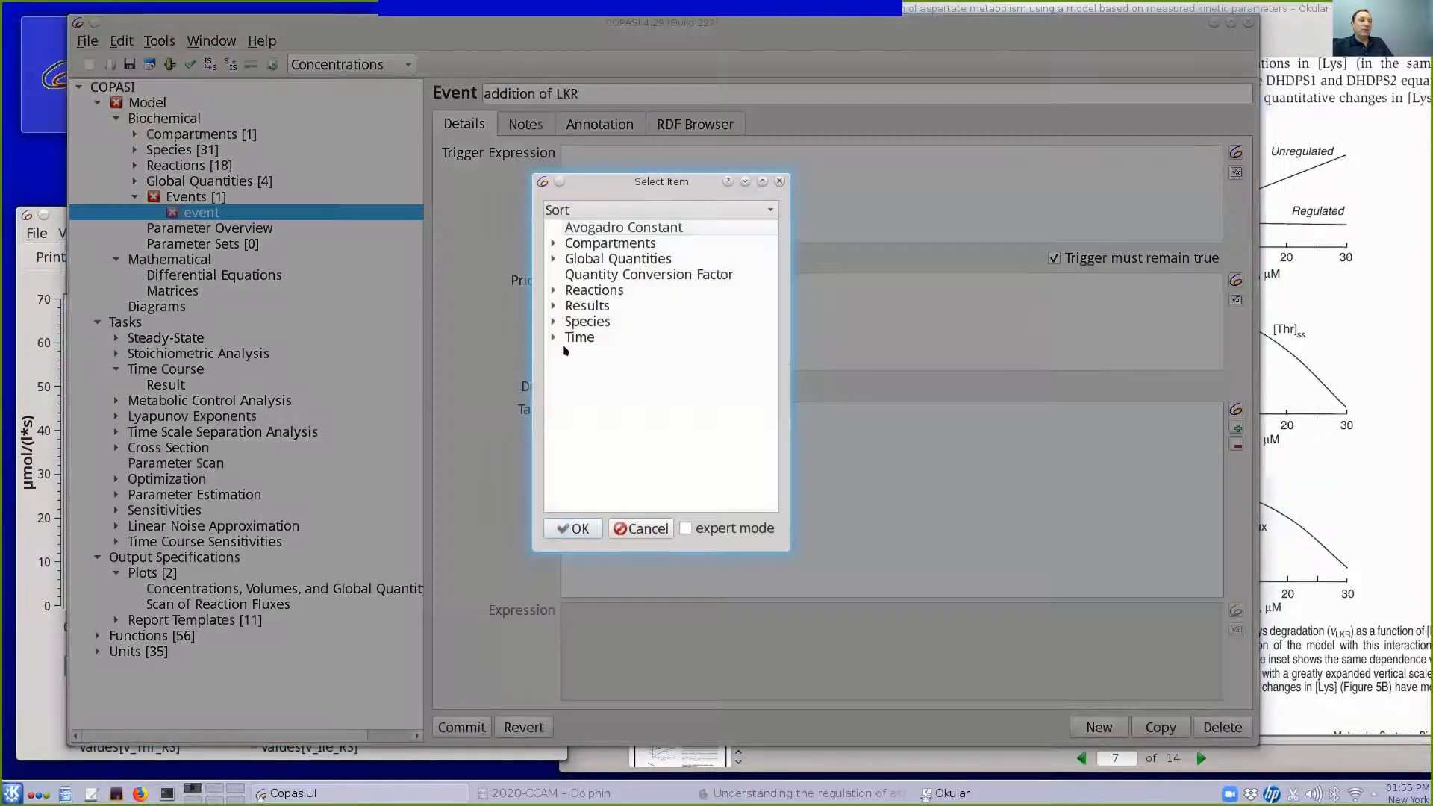
left_click(553, 336)
left_click(603, 368)
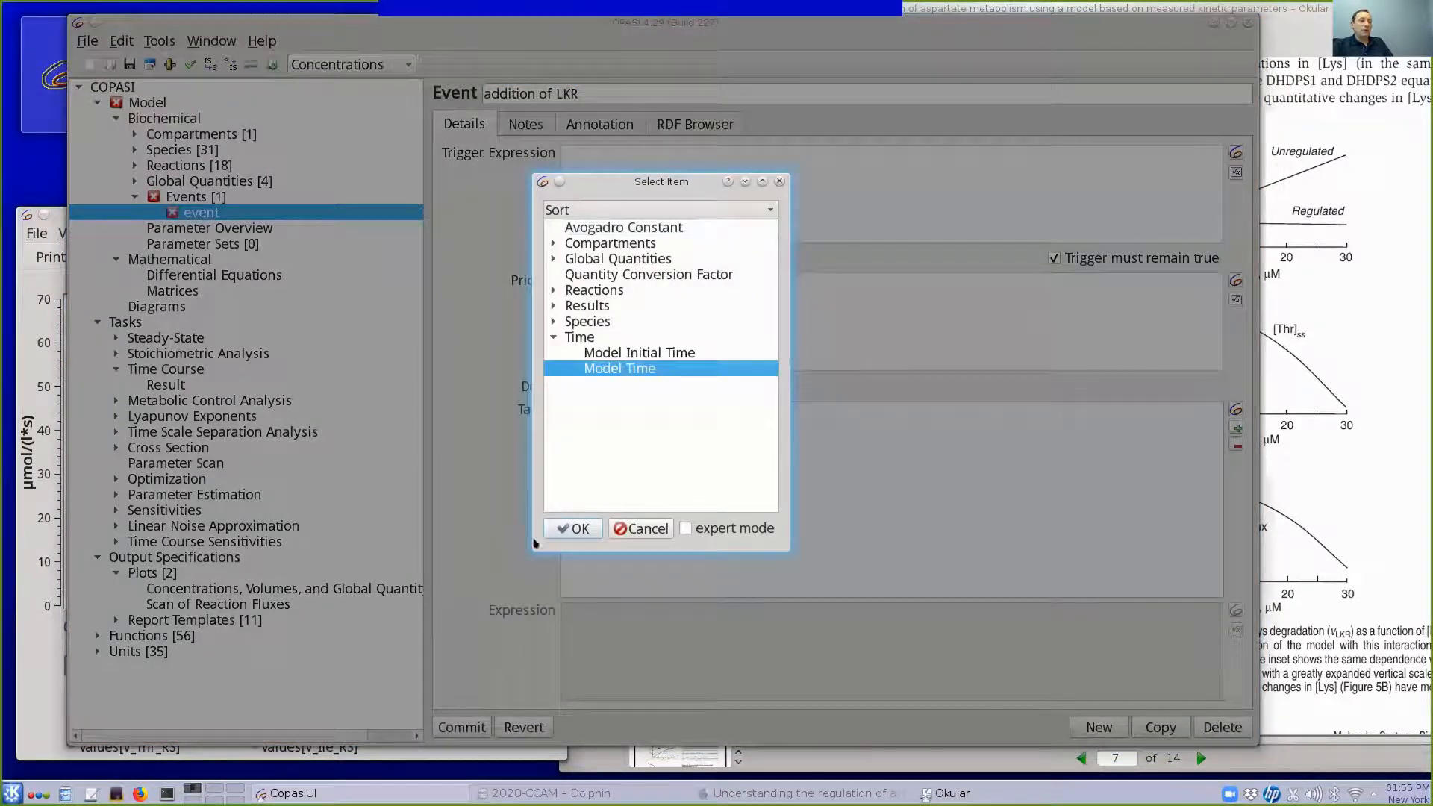
left_click(570, 529)
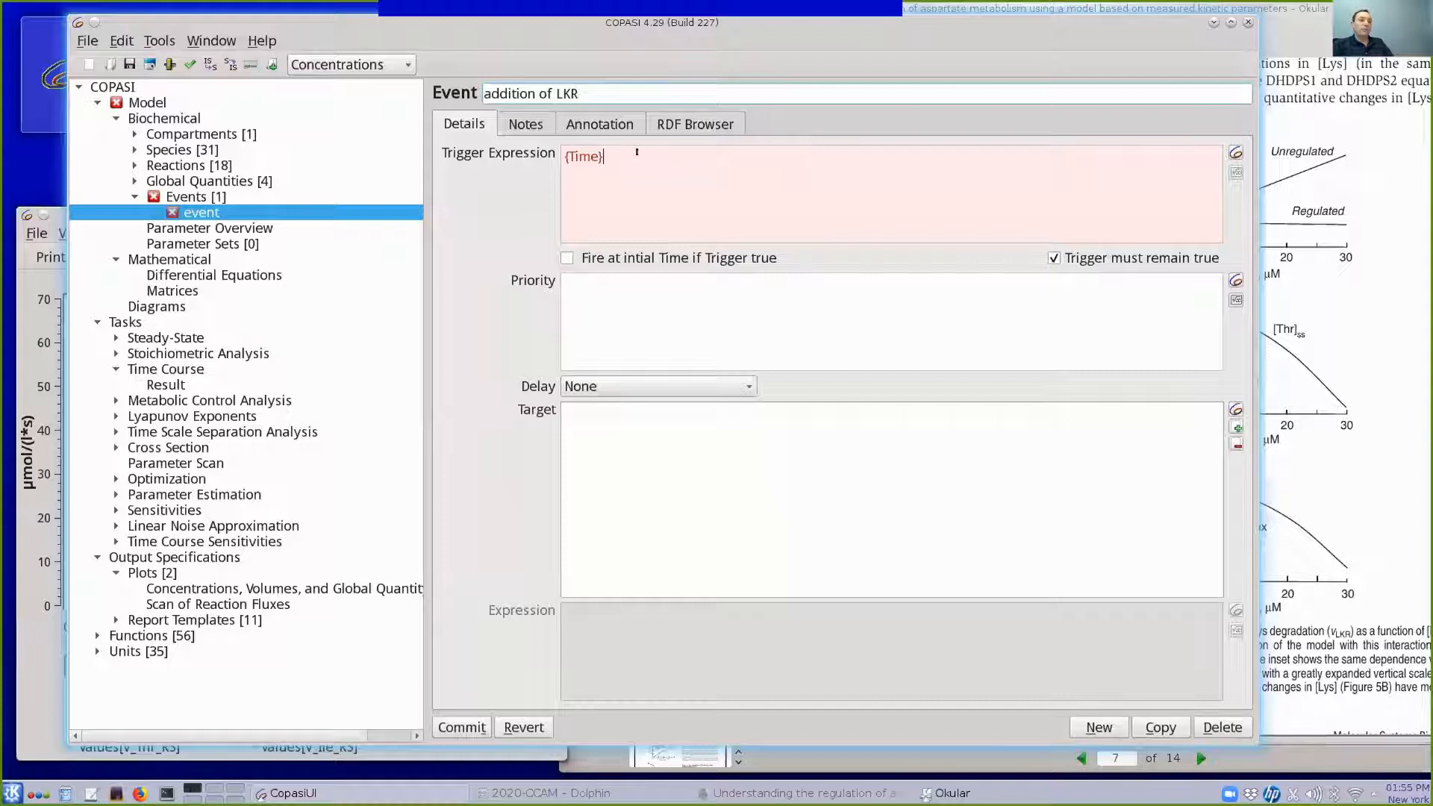
type(">")
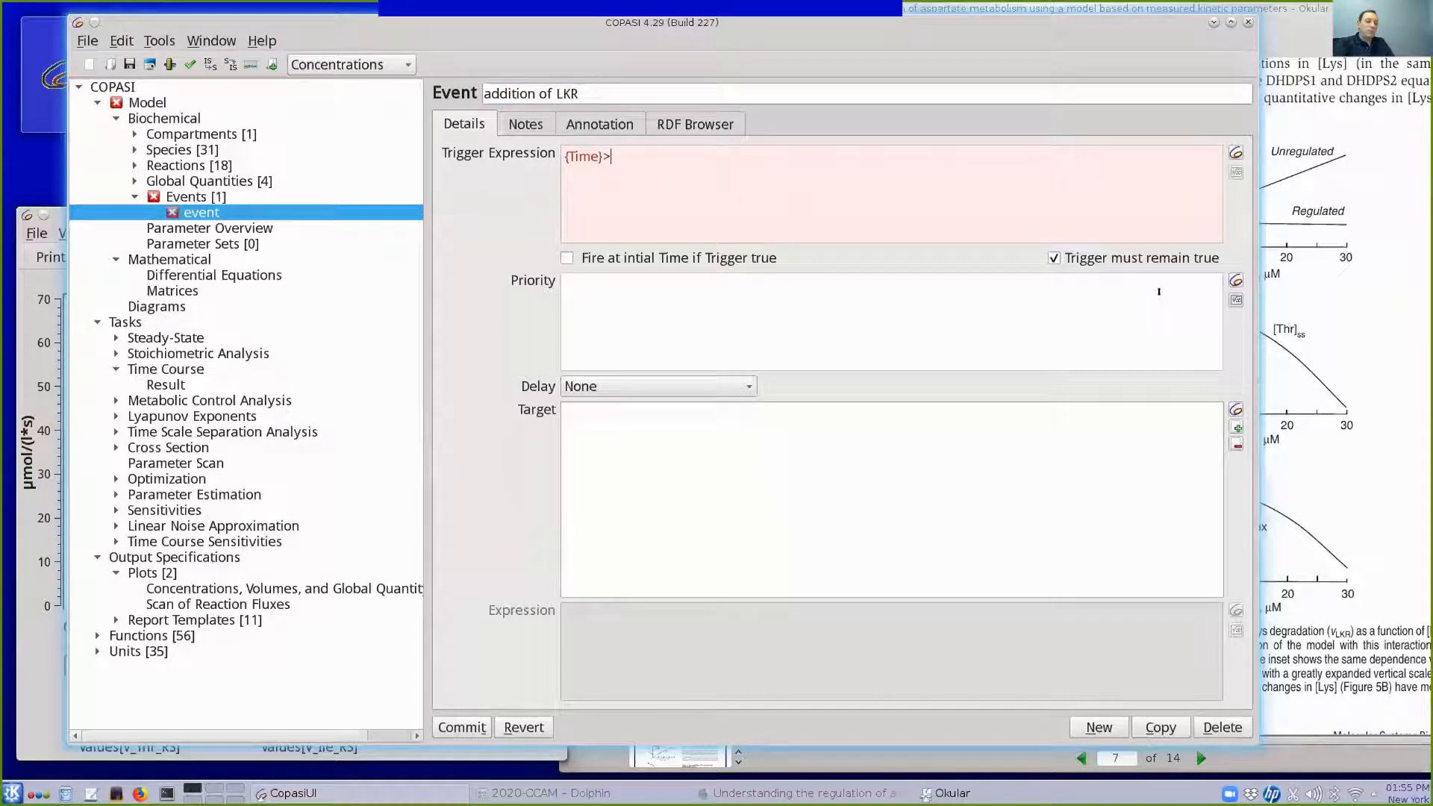
type("60")
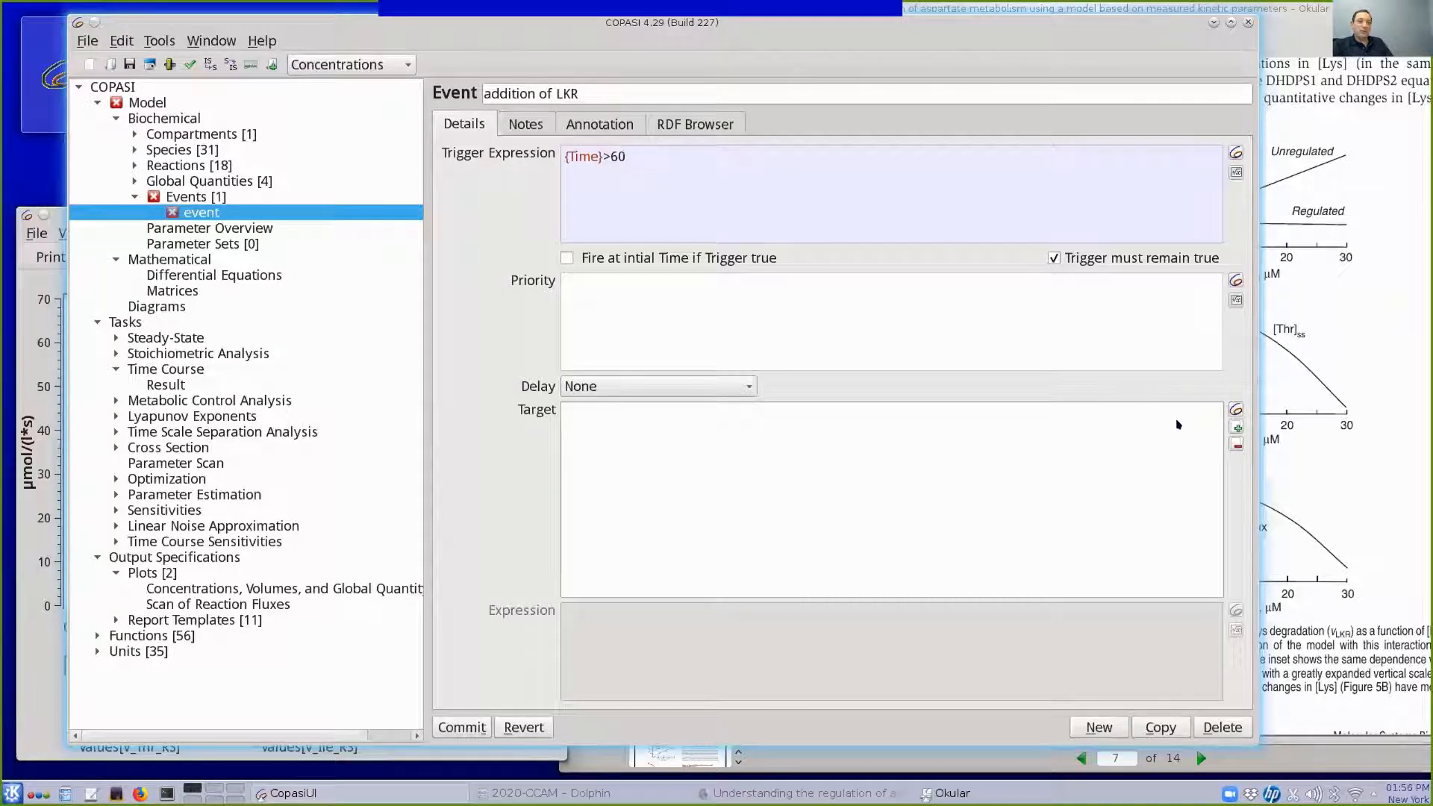
Add the transient concentration of LKR as the event's target
left_click(1236, 409)
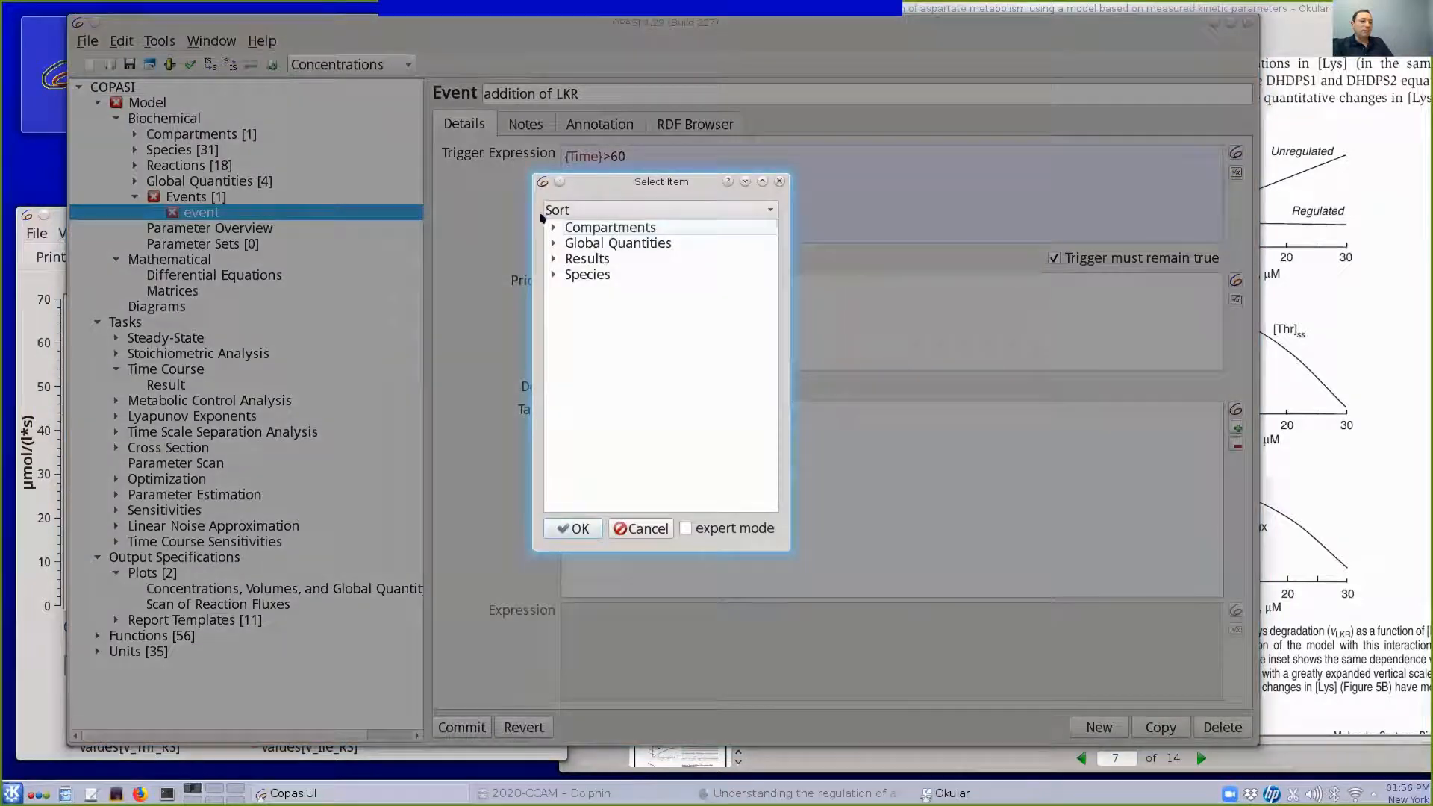
left_click(552, 244)
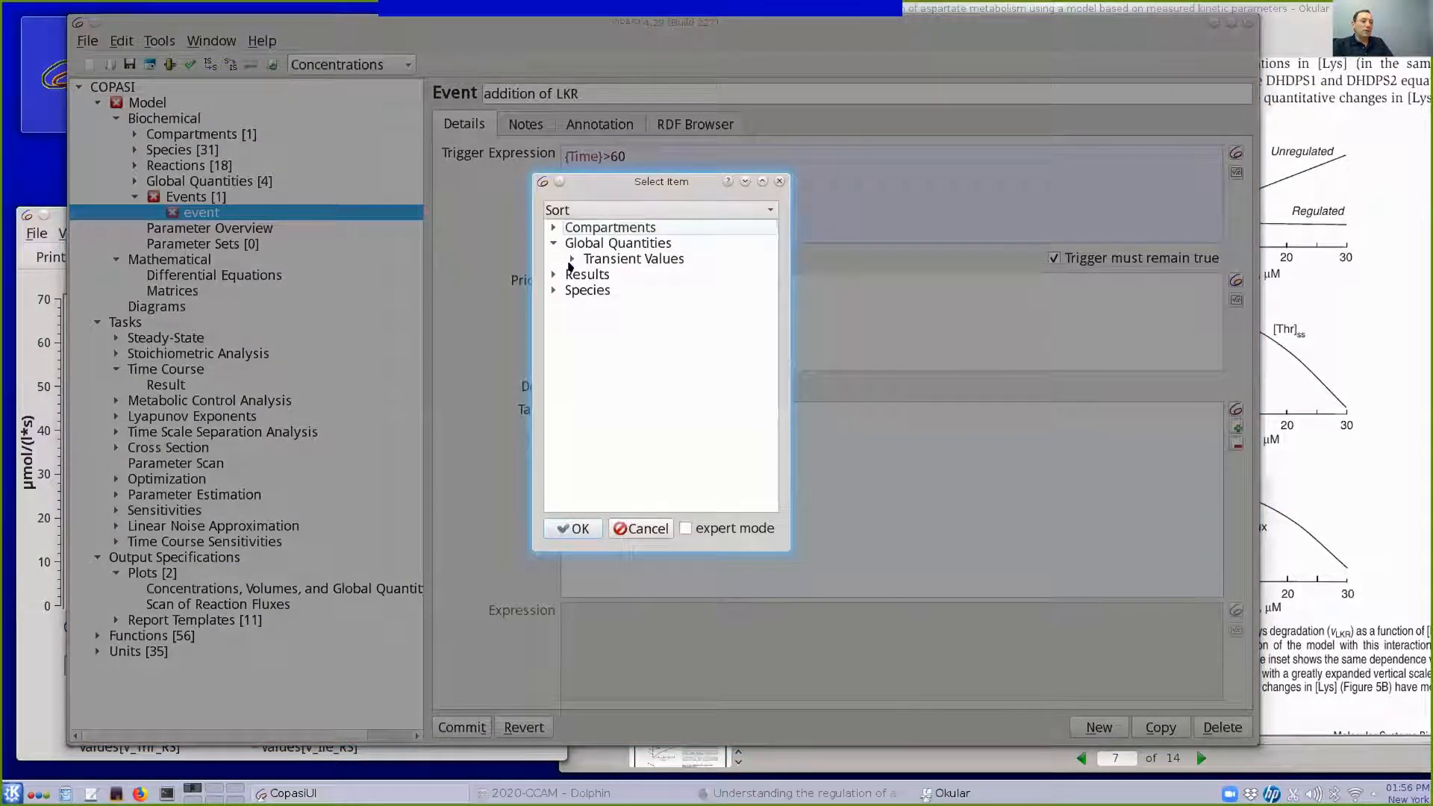
left_click(572, 259)
left_click(573, 257)
left_click(553, 242)
left_click(553, 274)
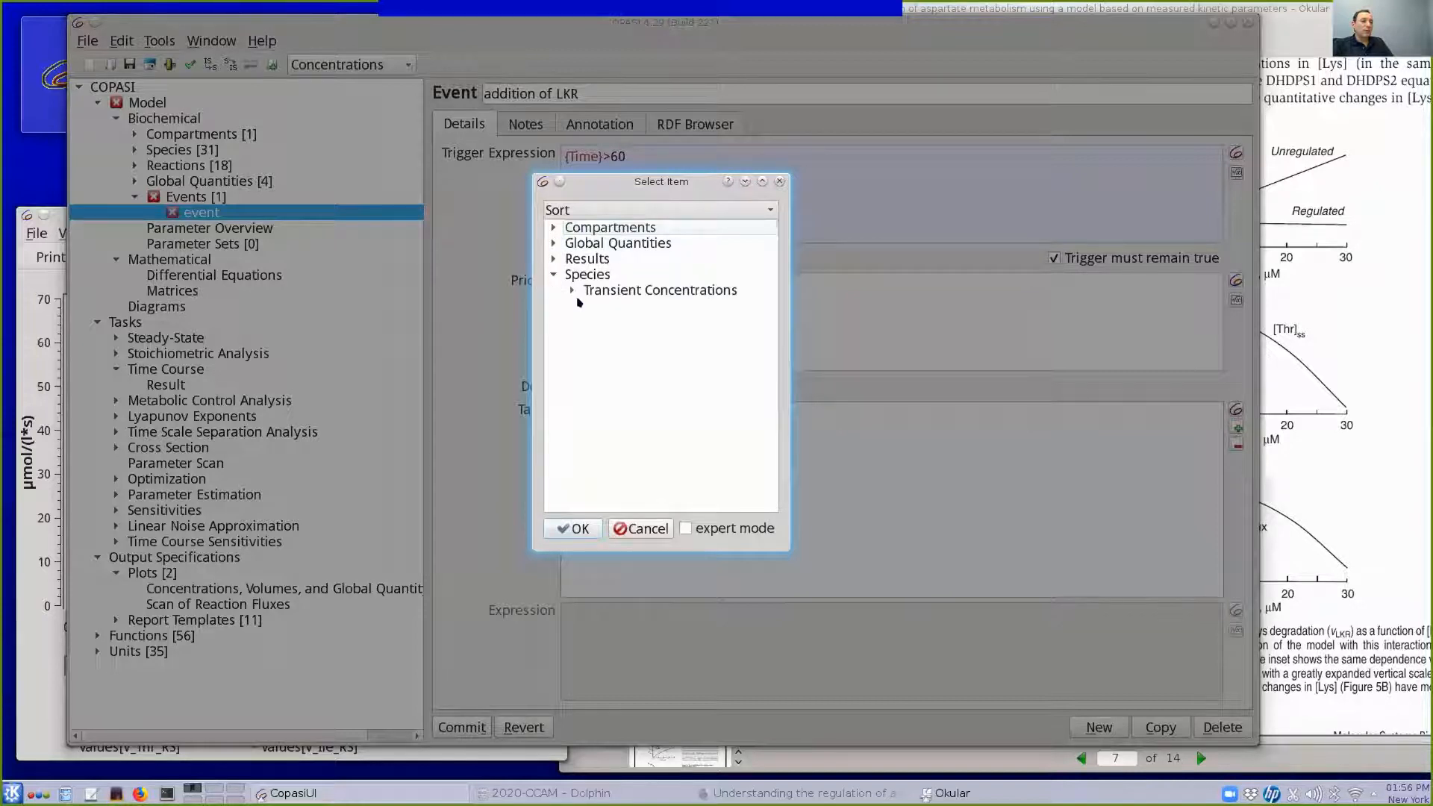
left_click(570, 289)
scroll(616, 388, "down", 3)
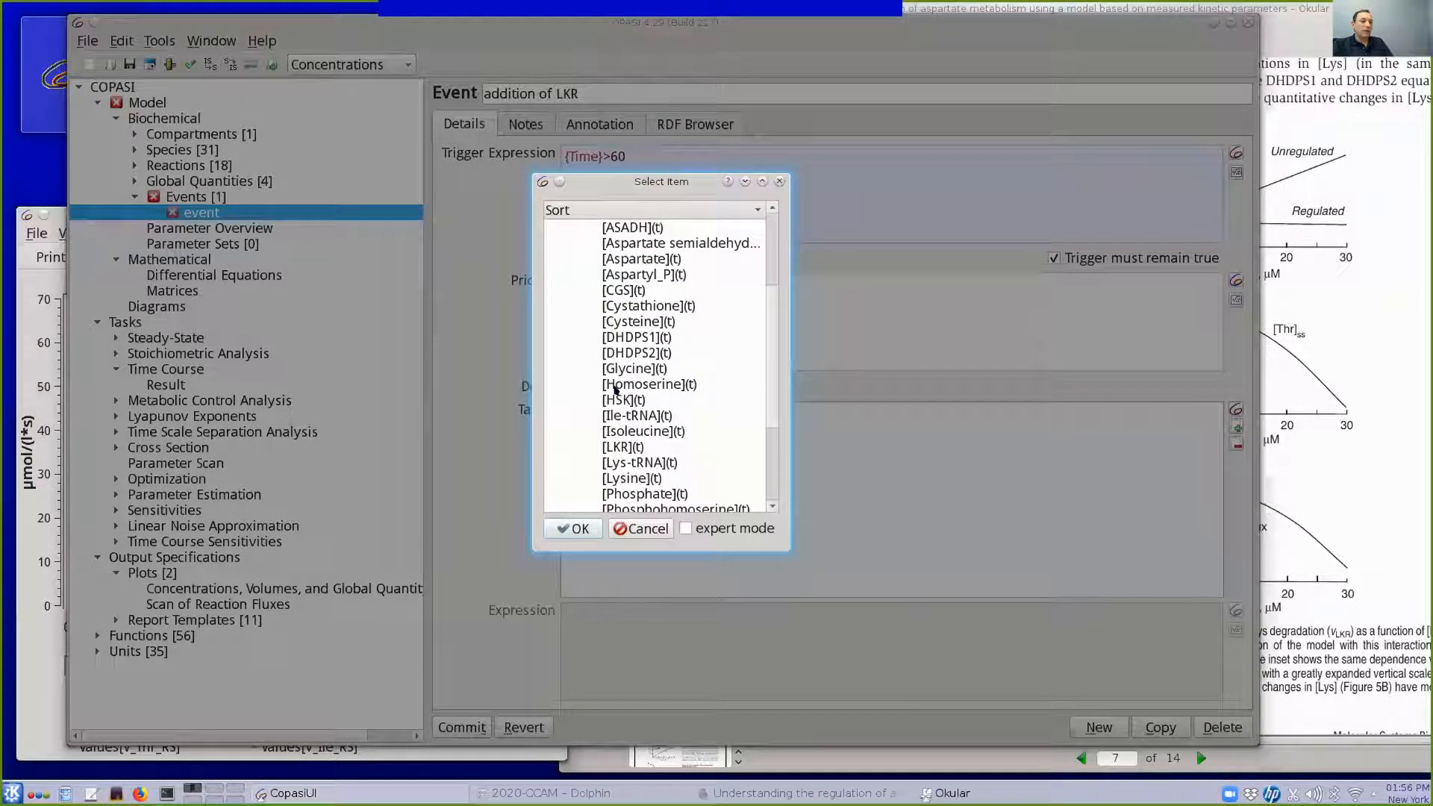
left_click(616, 448)
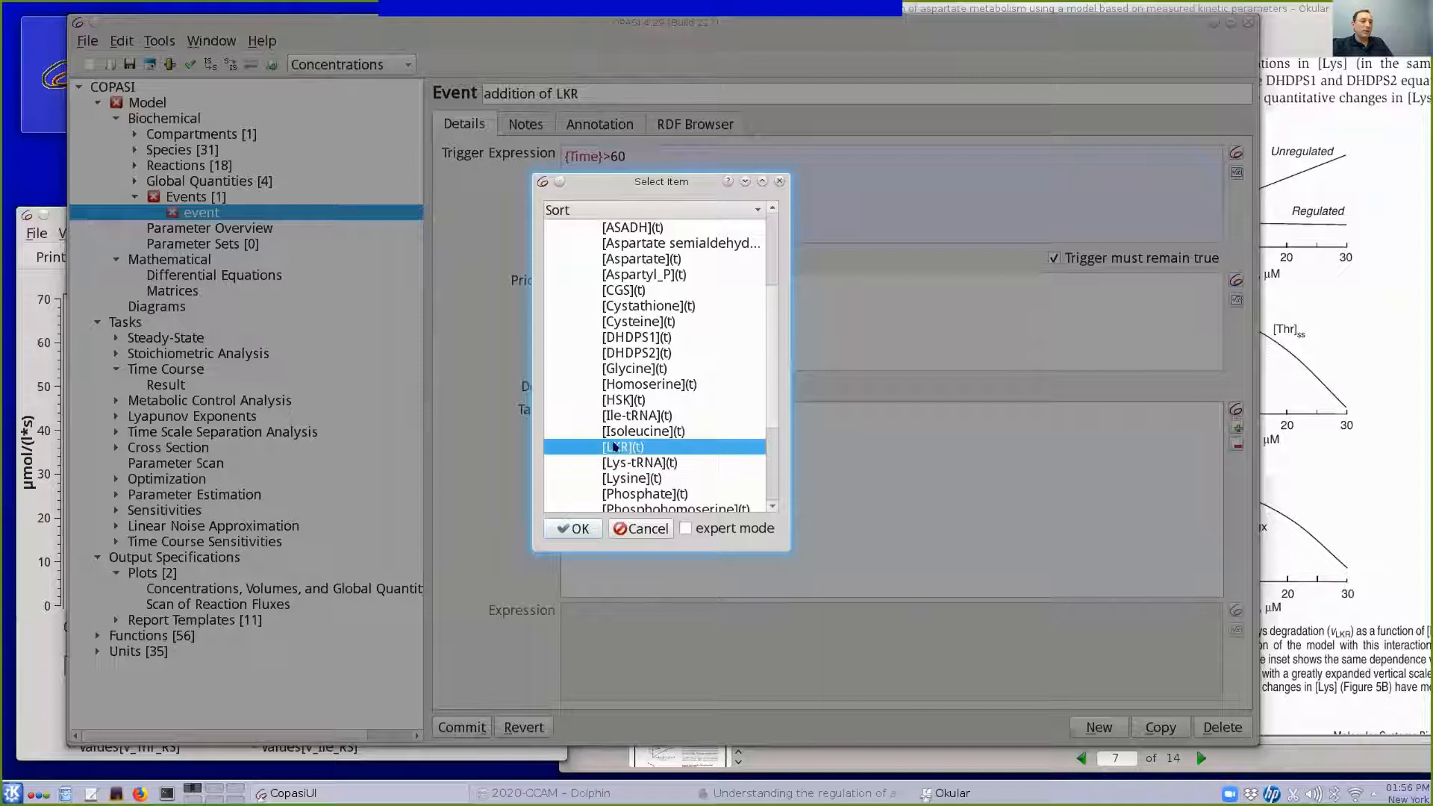
left_click(580, 529)
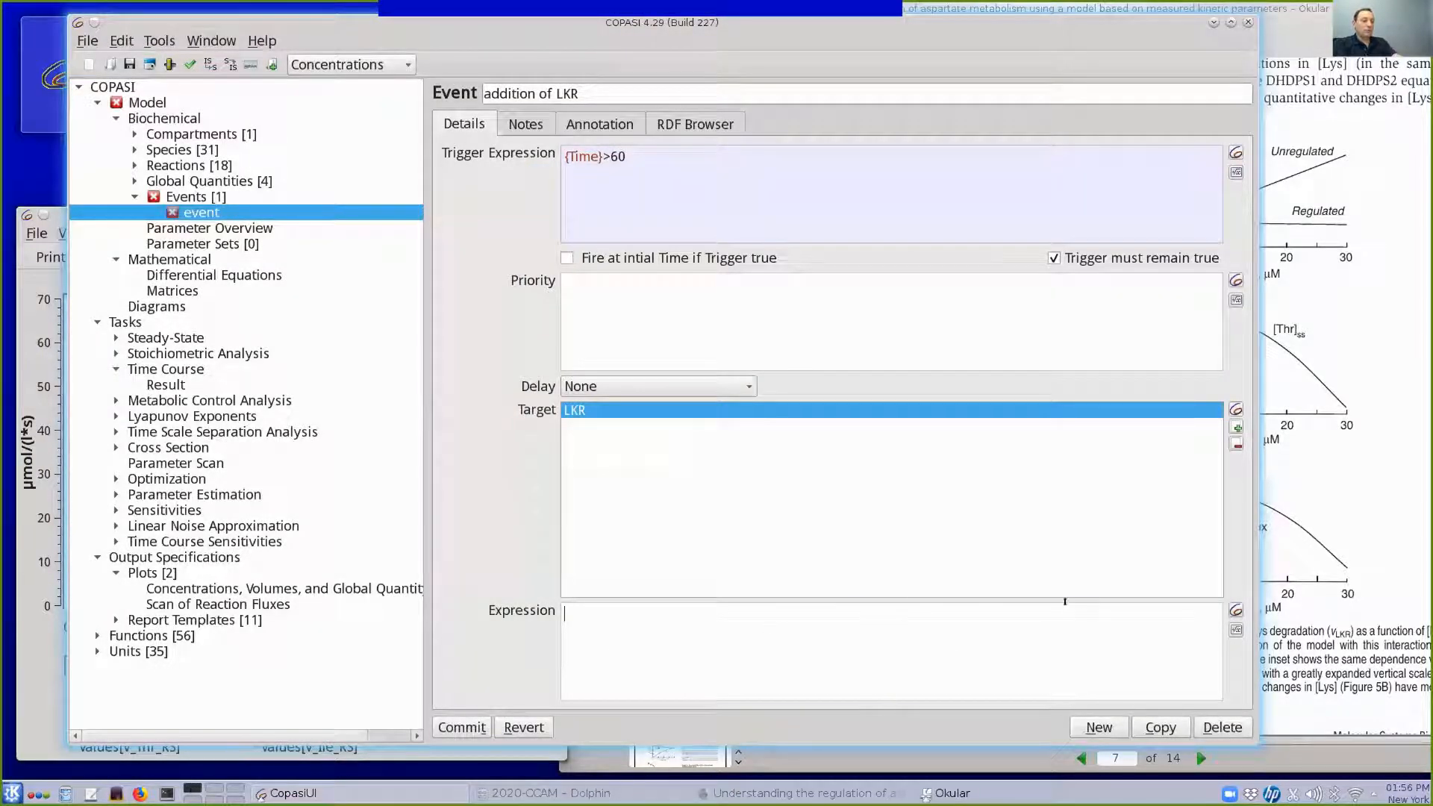
Set the LKR target's assignment expression to 20 in the addition of LKR event
left_click(766, 628)
type("20")
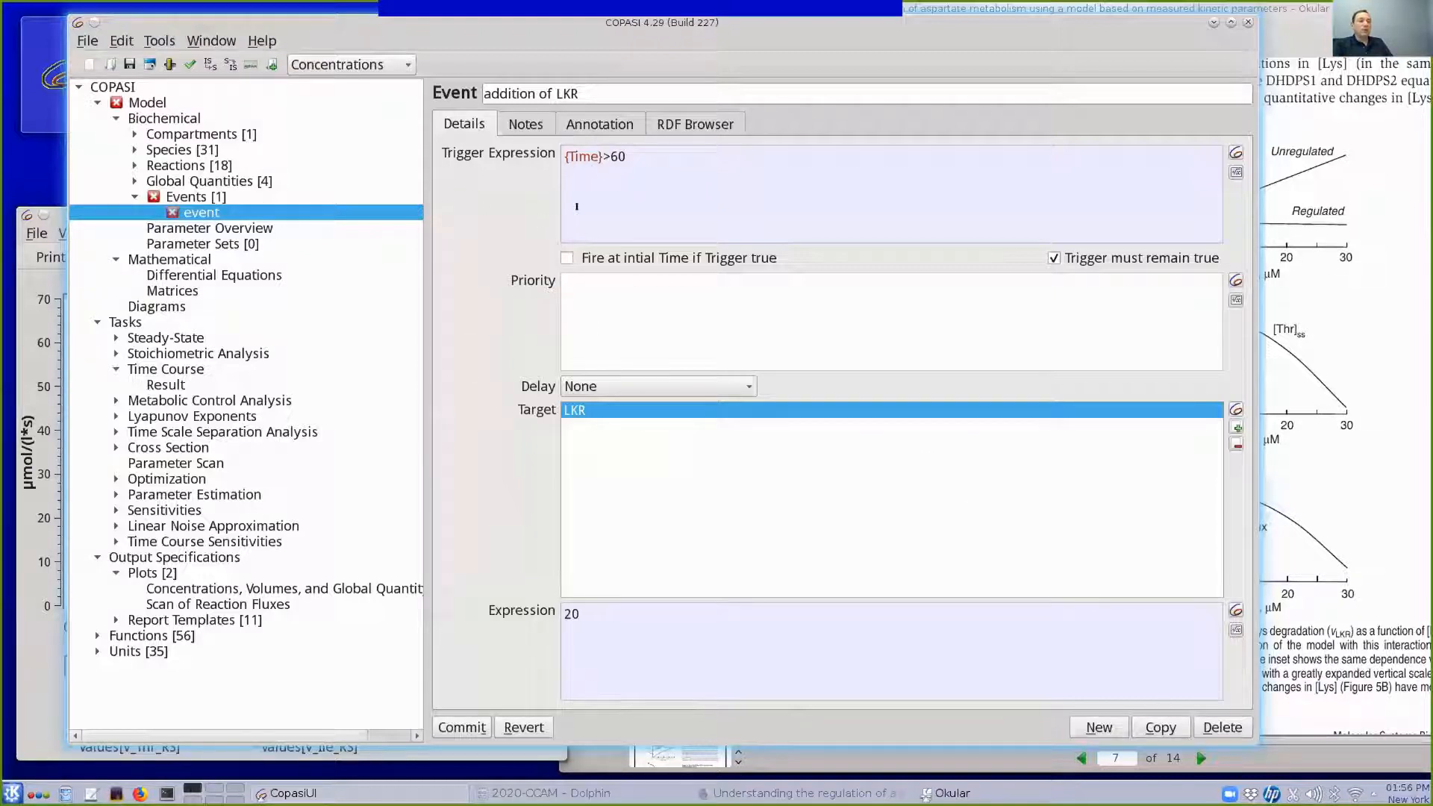
left_click_drag(567, 153, 639, 152)
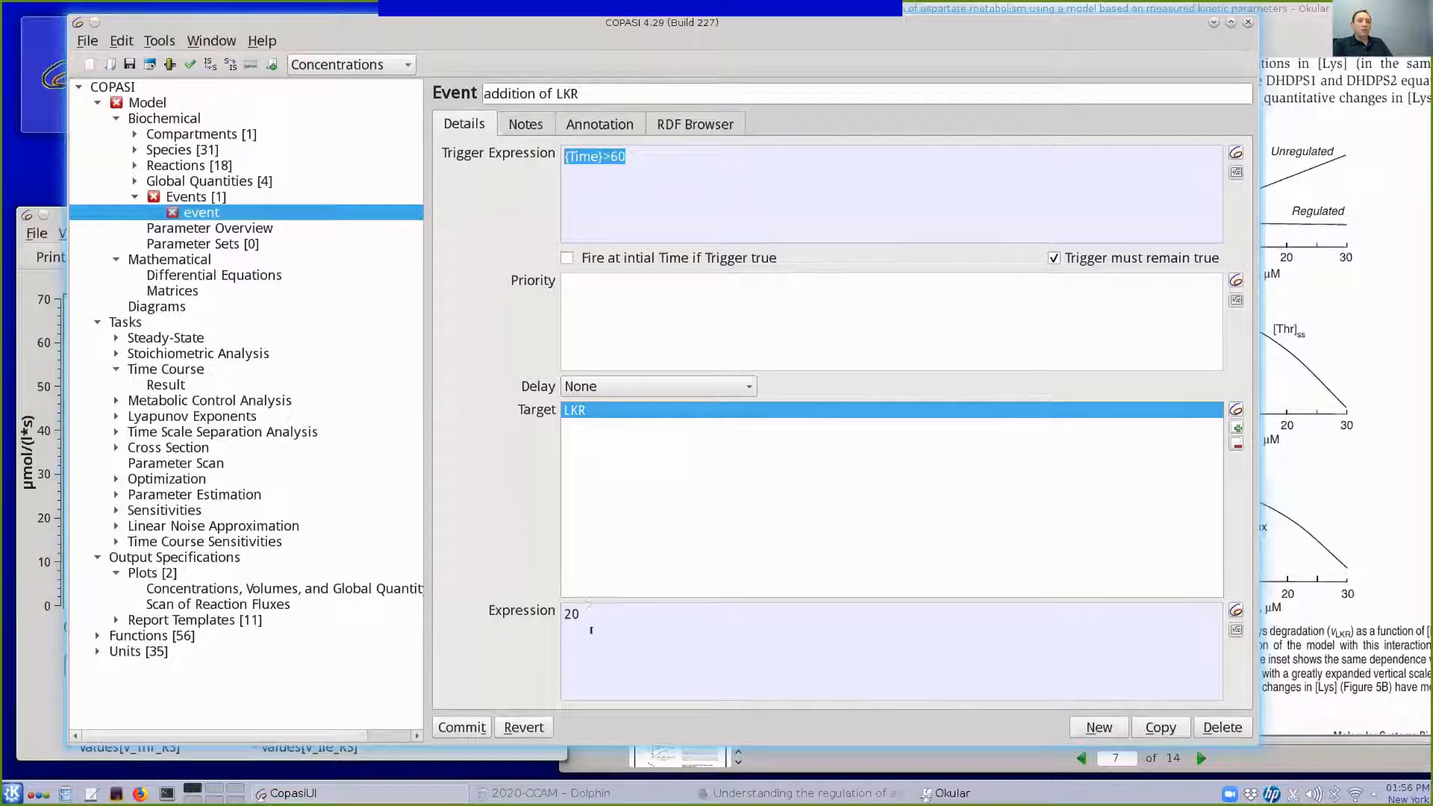
Run the 100 s time course with the event active and bring the concentrations plot into view
left_click(164, 368)
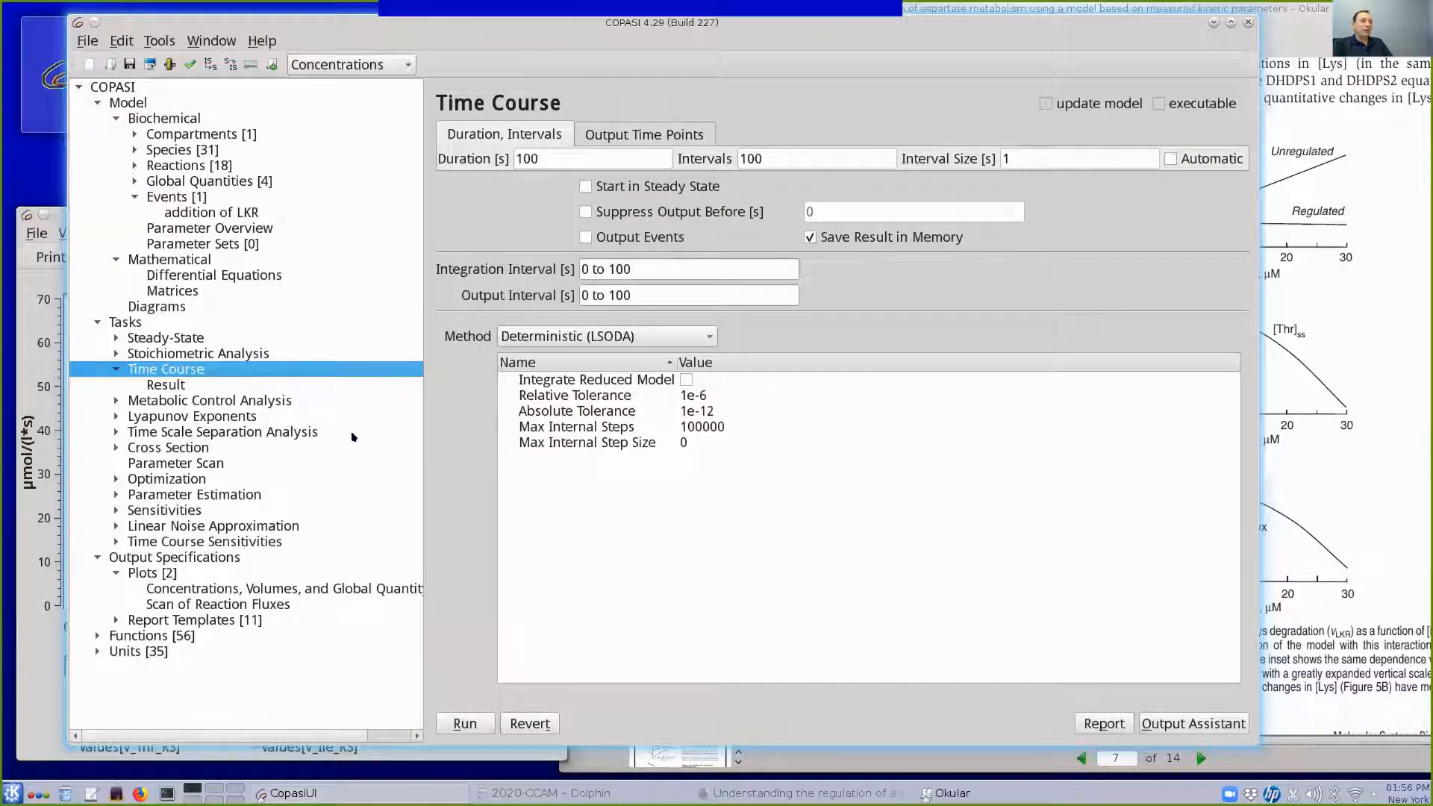
left_click(464, 723)
left_click_drag(810, 25, 924, 29)
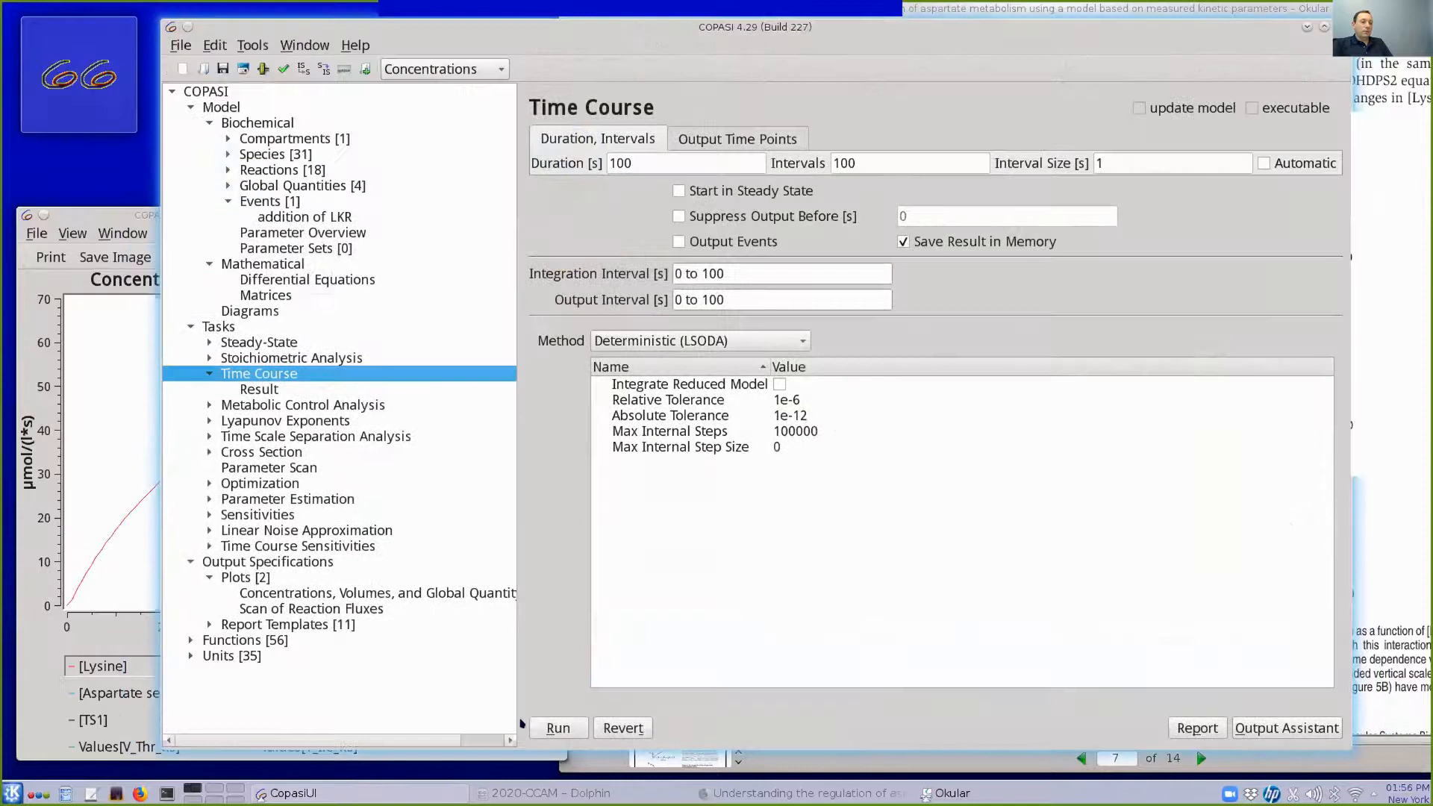
left_click(545, 724)
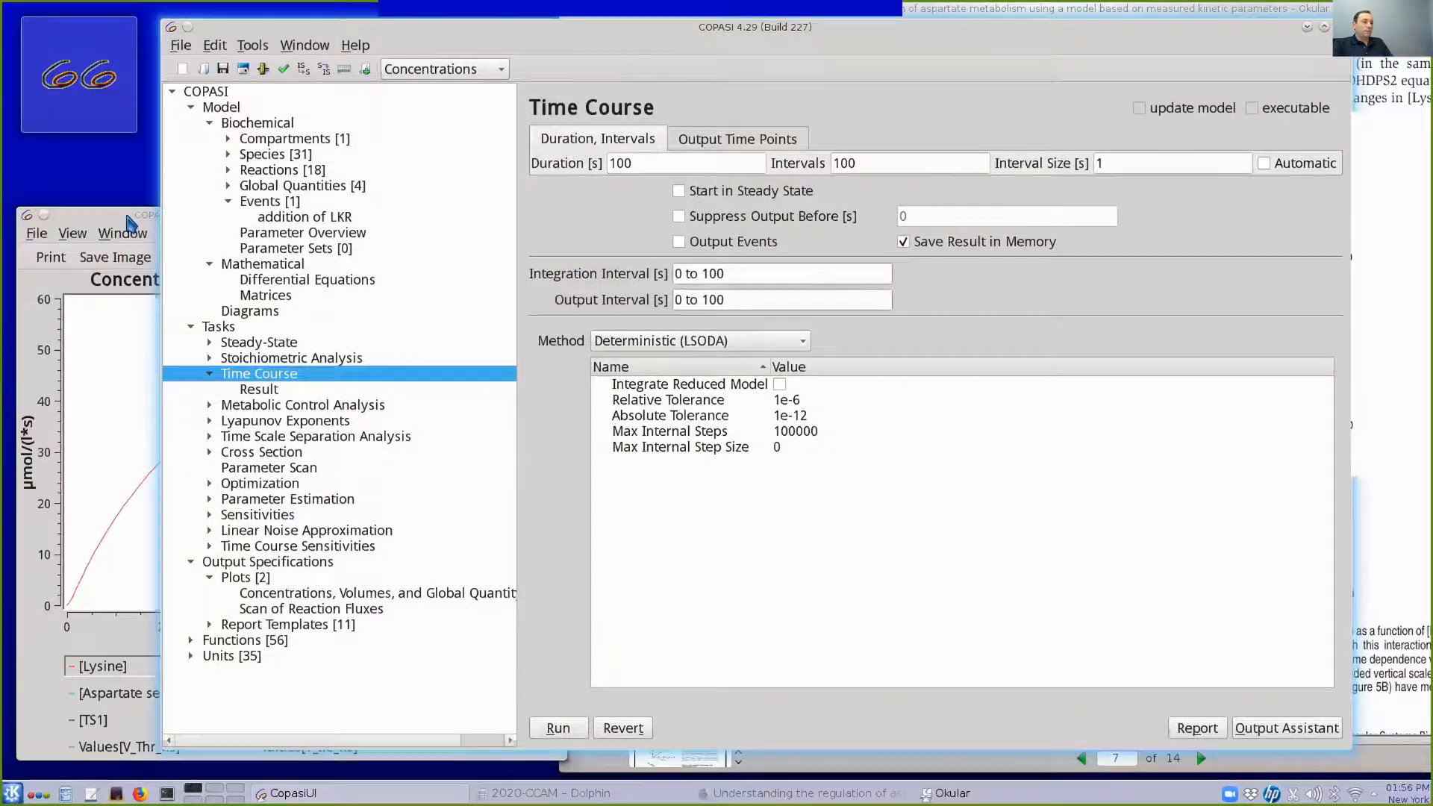
left_click_drag(138, 215, 196, 120)
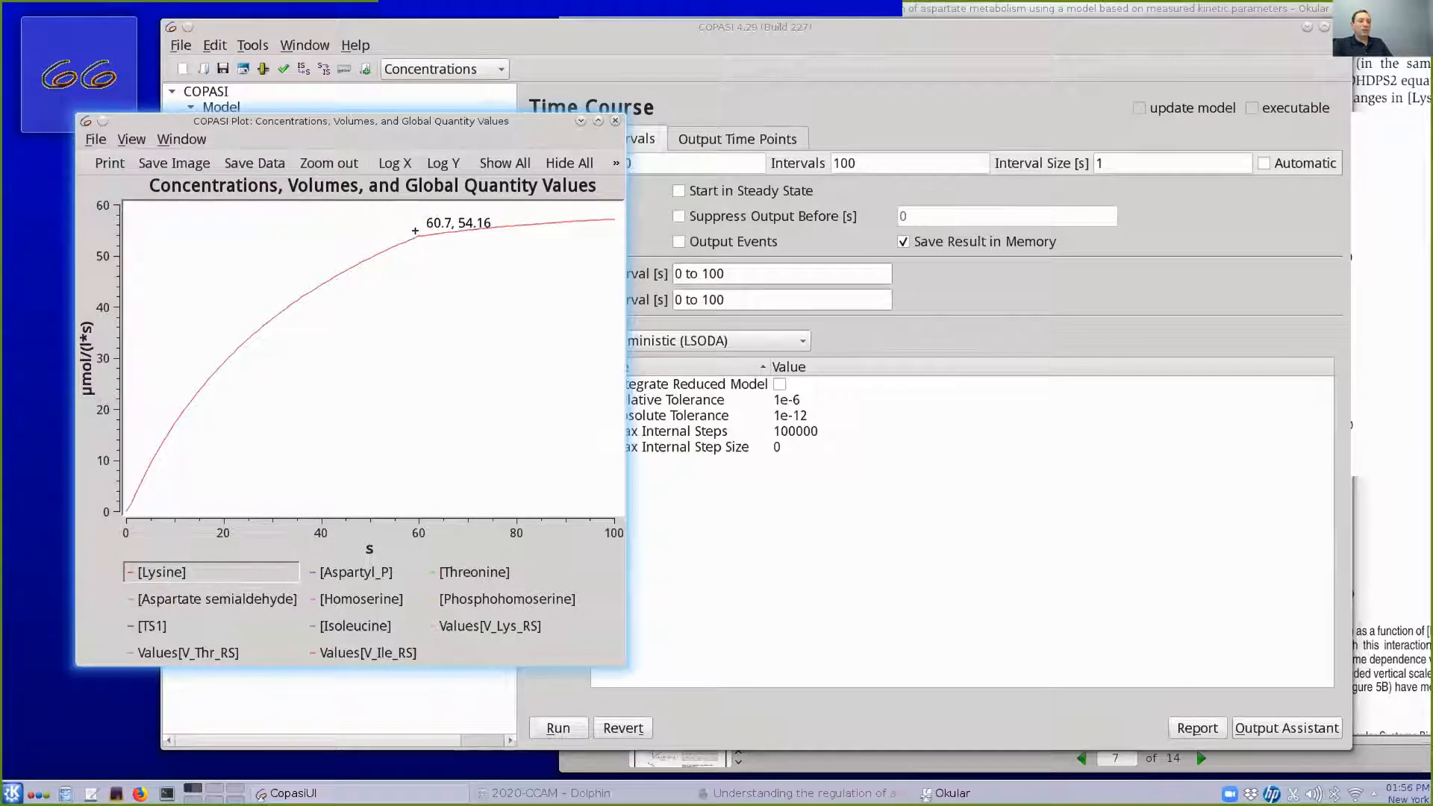
Compare the event's trigger, target and assignment in the event list with the Lysine time course plot
left_click(815, 79)
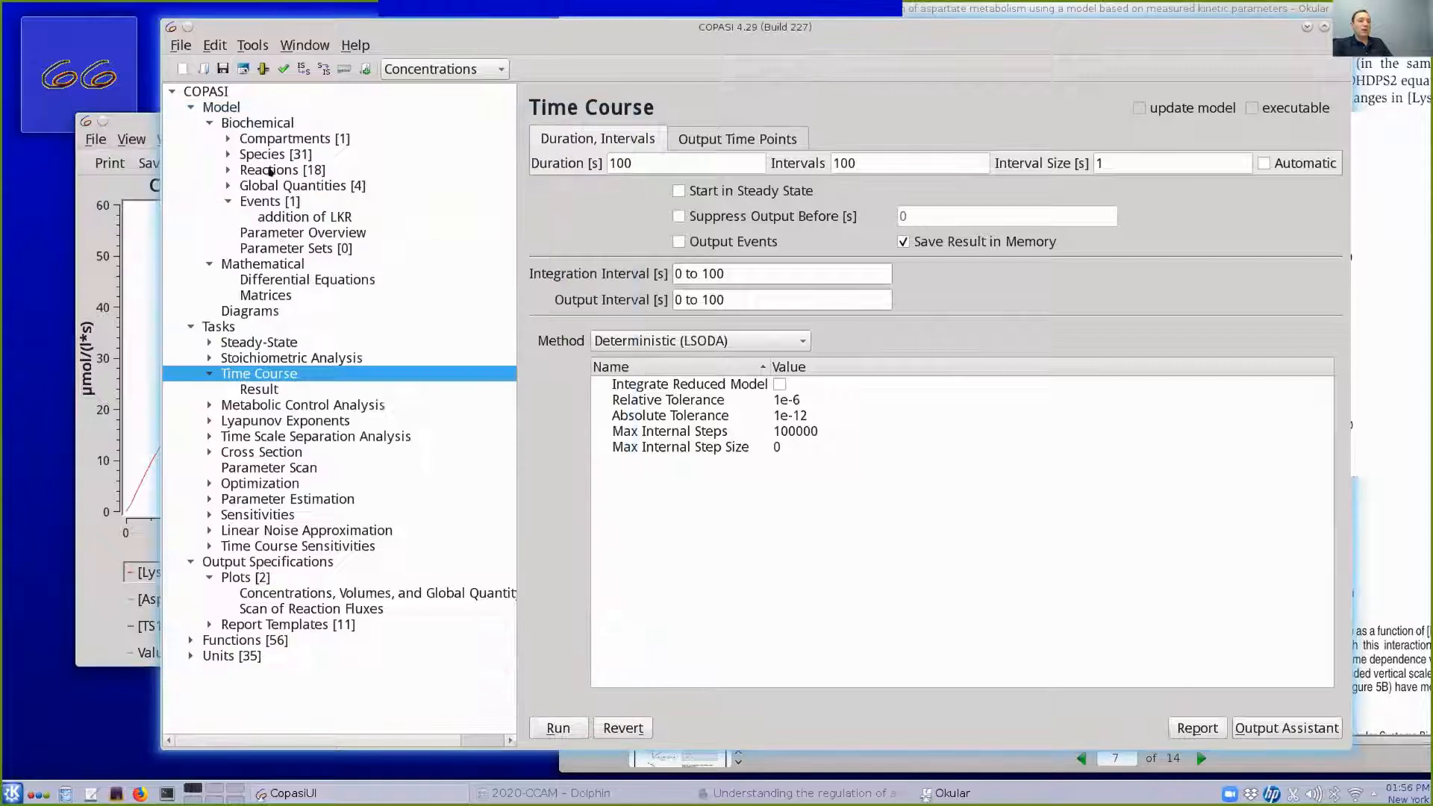
left_click(267, 201)
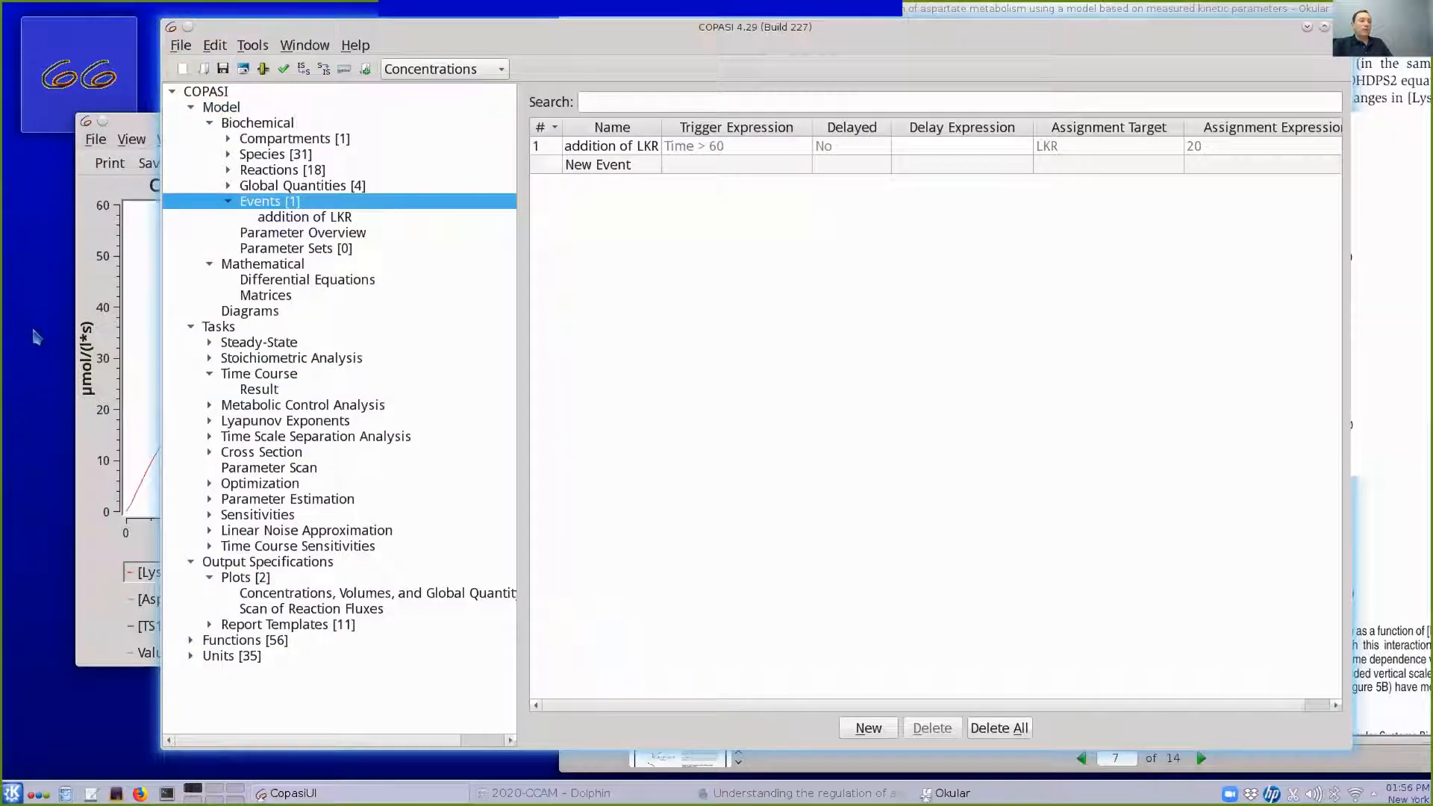
left_click(140, 126)
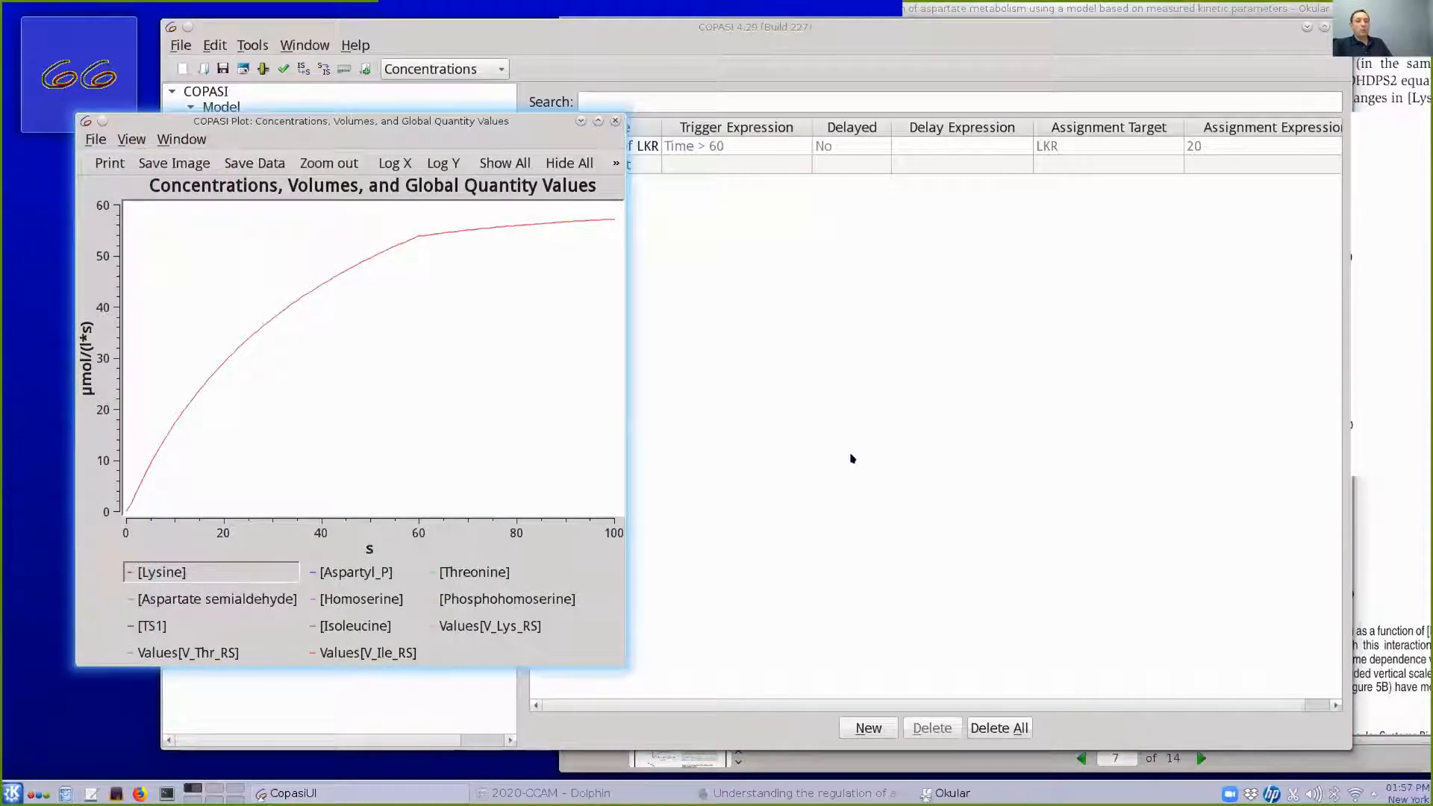
left_click_drag(426, 122, 382, 173)
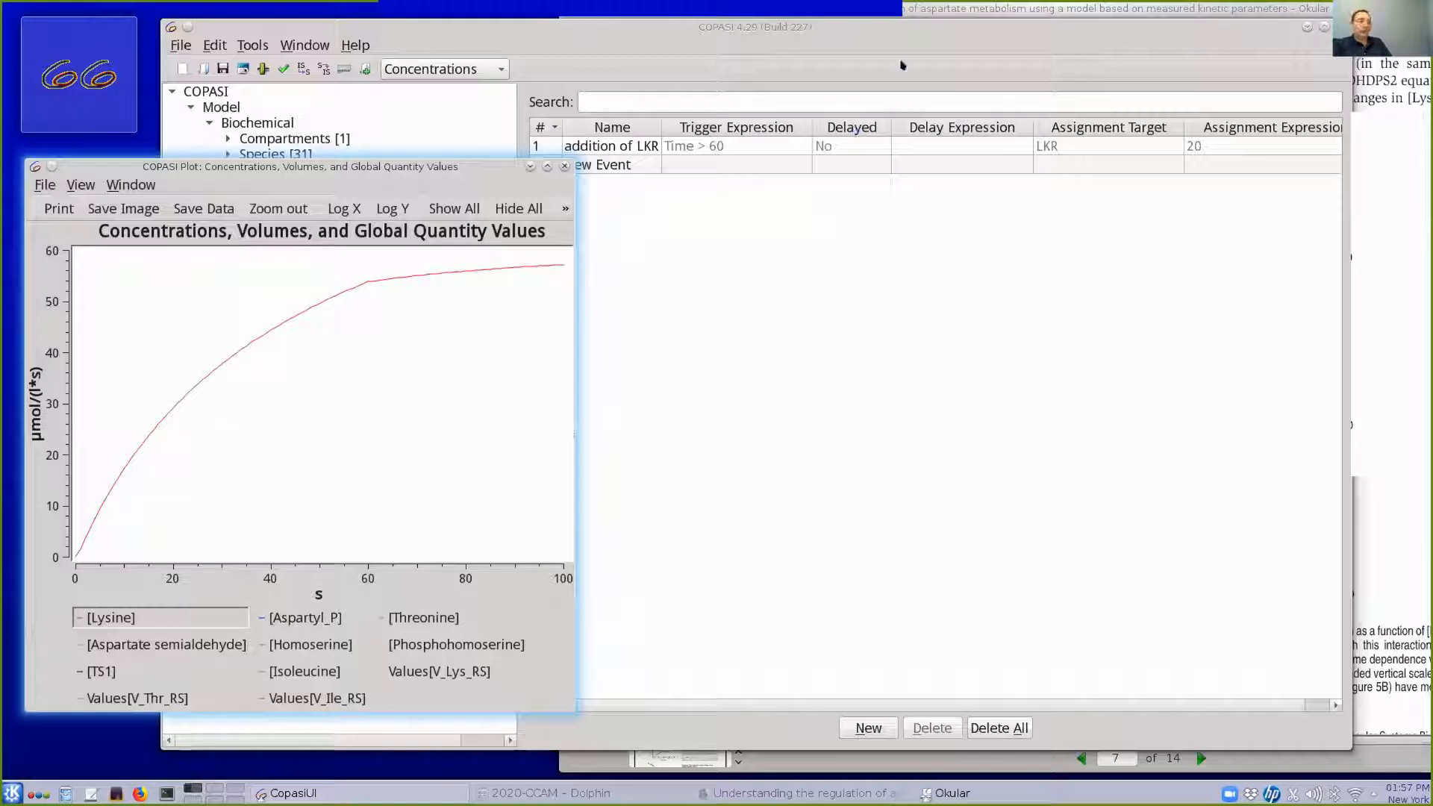
left_click(757, 40)
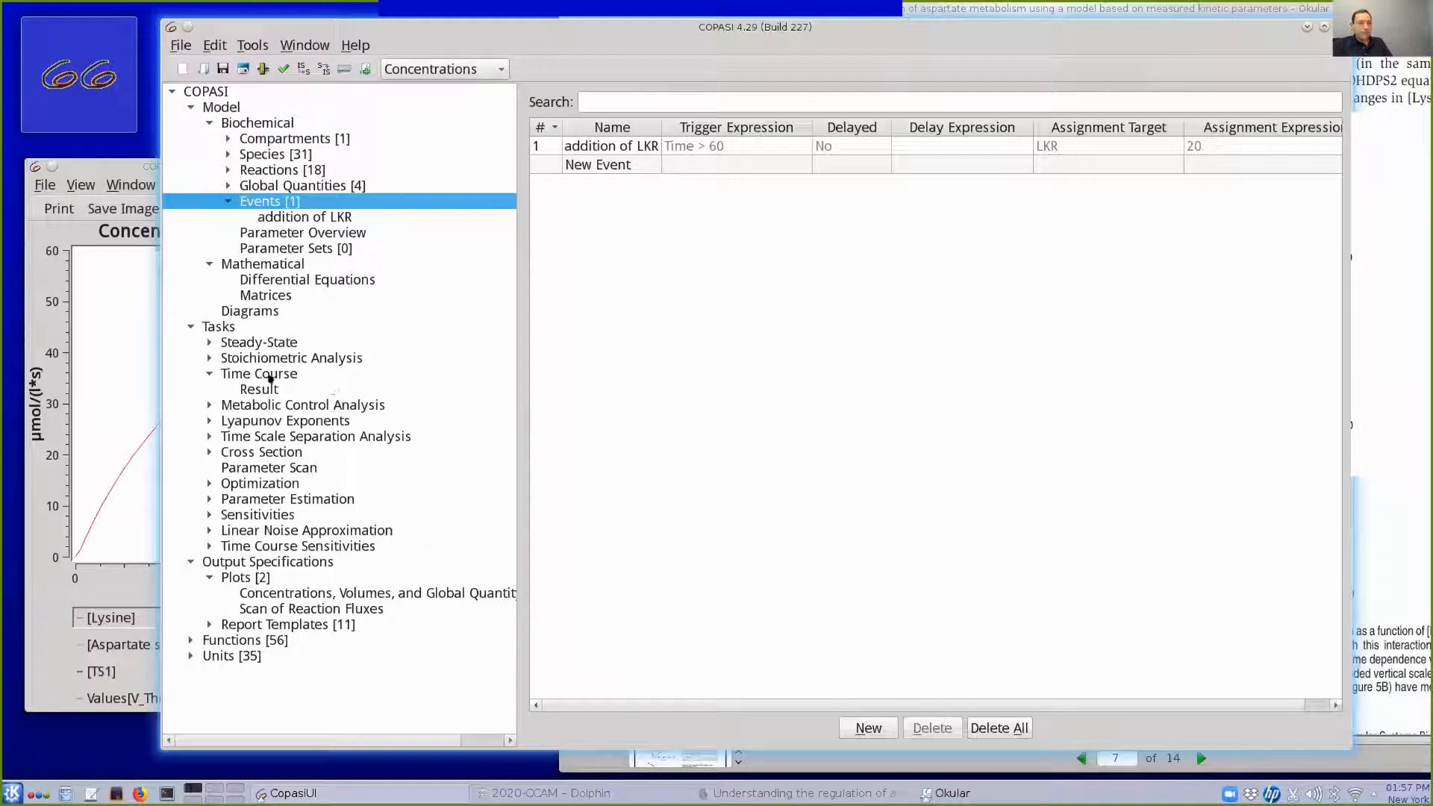
Review the LKR parameter scan settings and the details of the addition of LKR event beside the paper
left_click(256, 468)
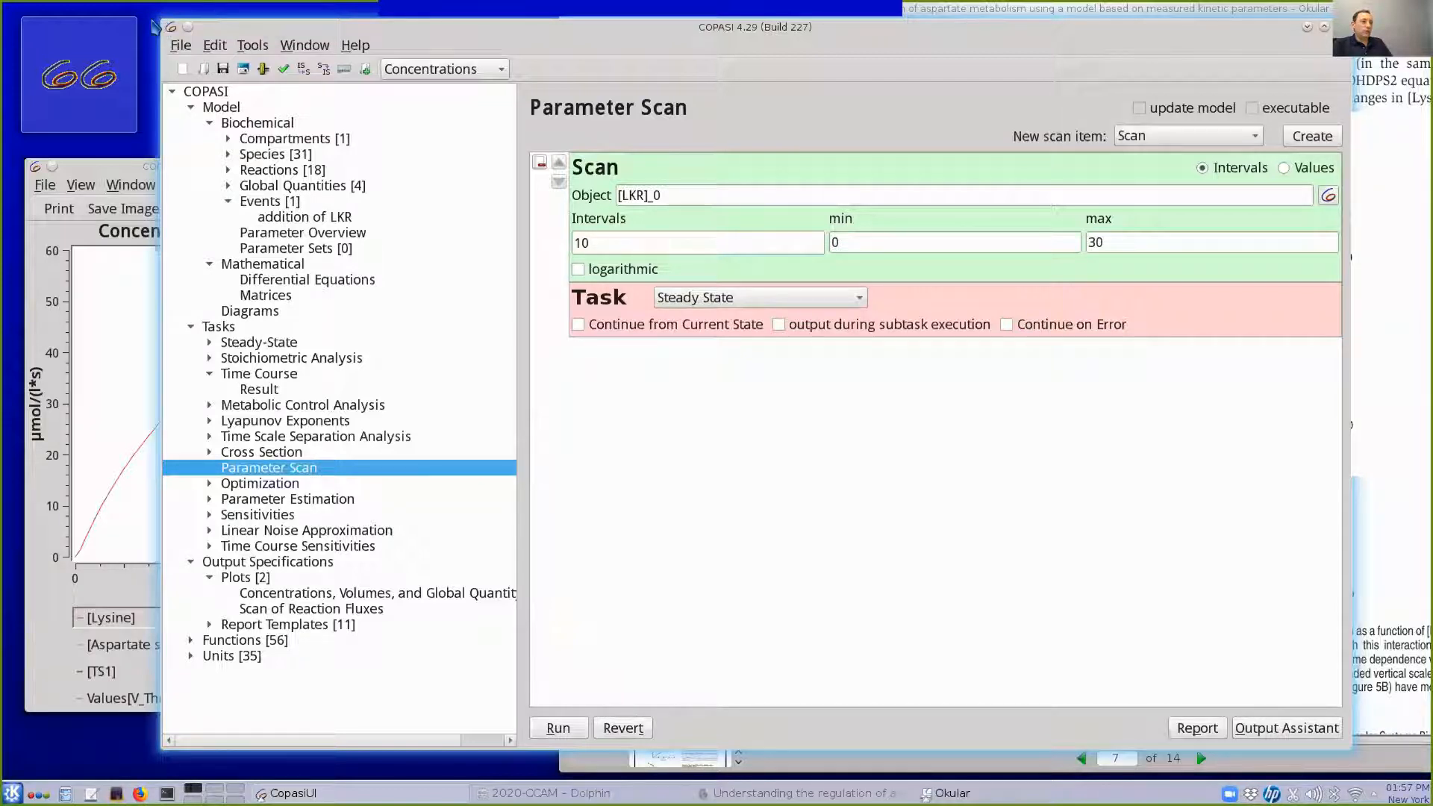
left_click_drag(184, 27, 272, 60)
left_click_drag(469, 59, 295, 101)
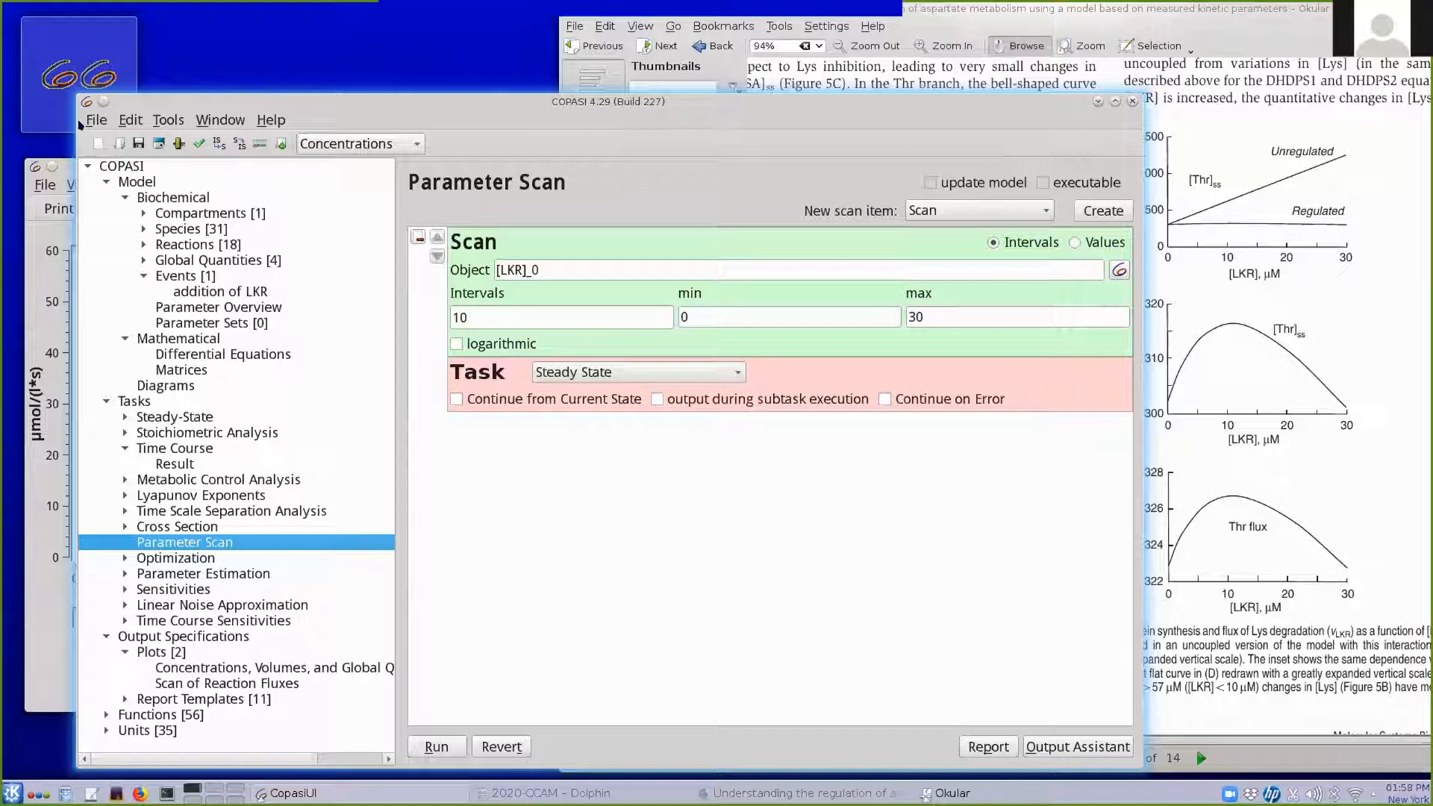
left_click(174, 275)
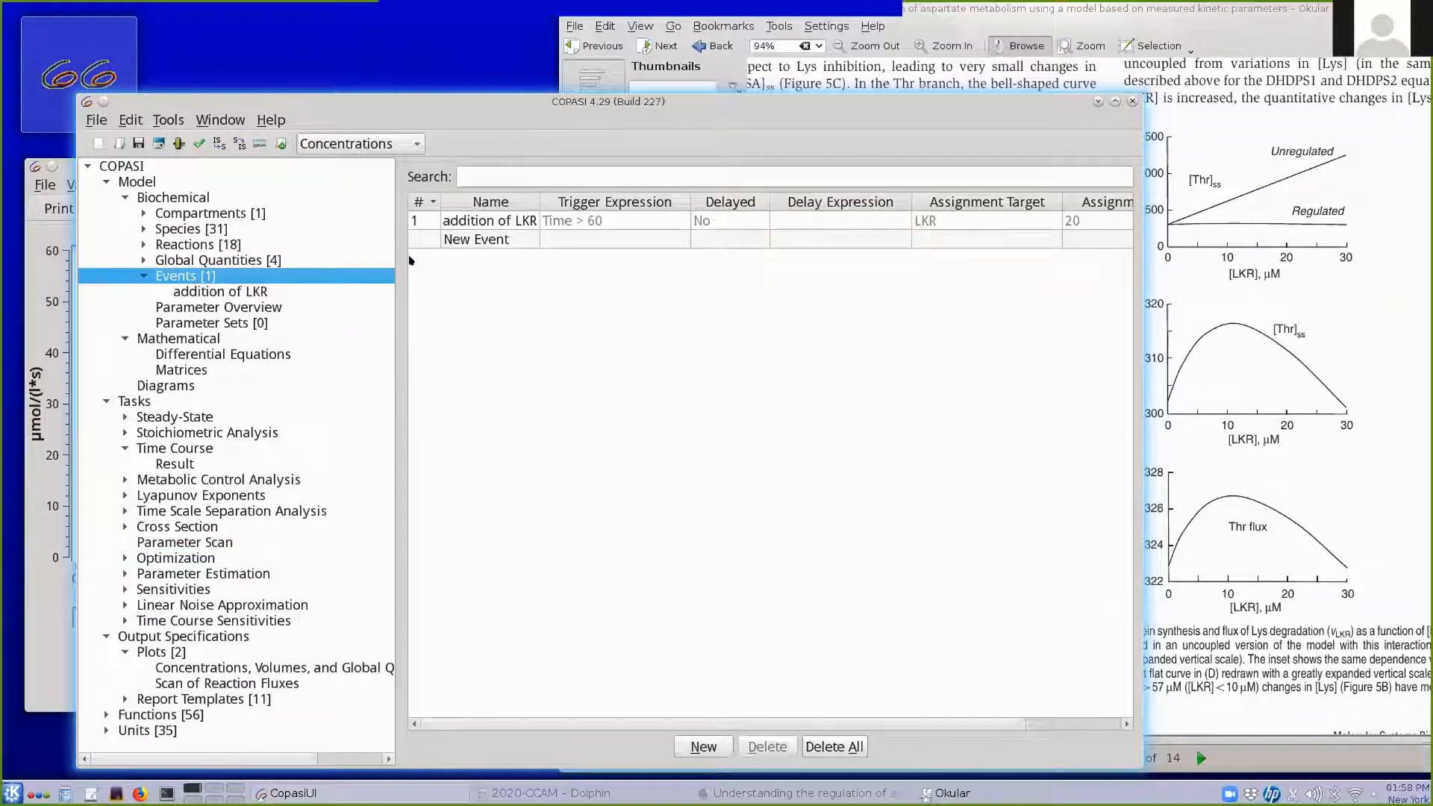
double_click(422, 222)
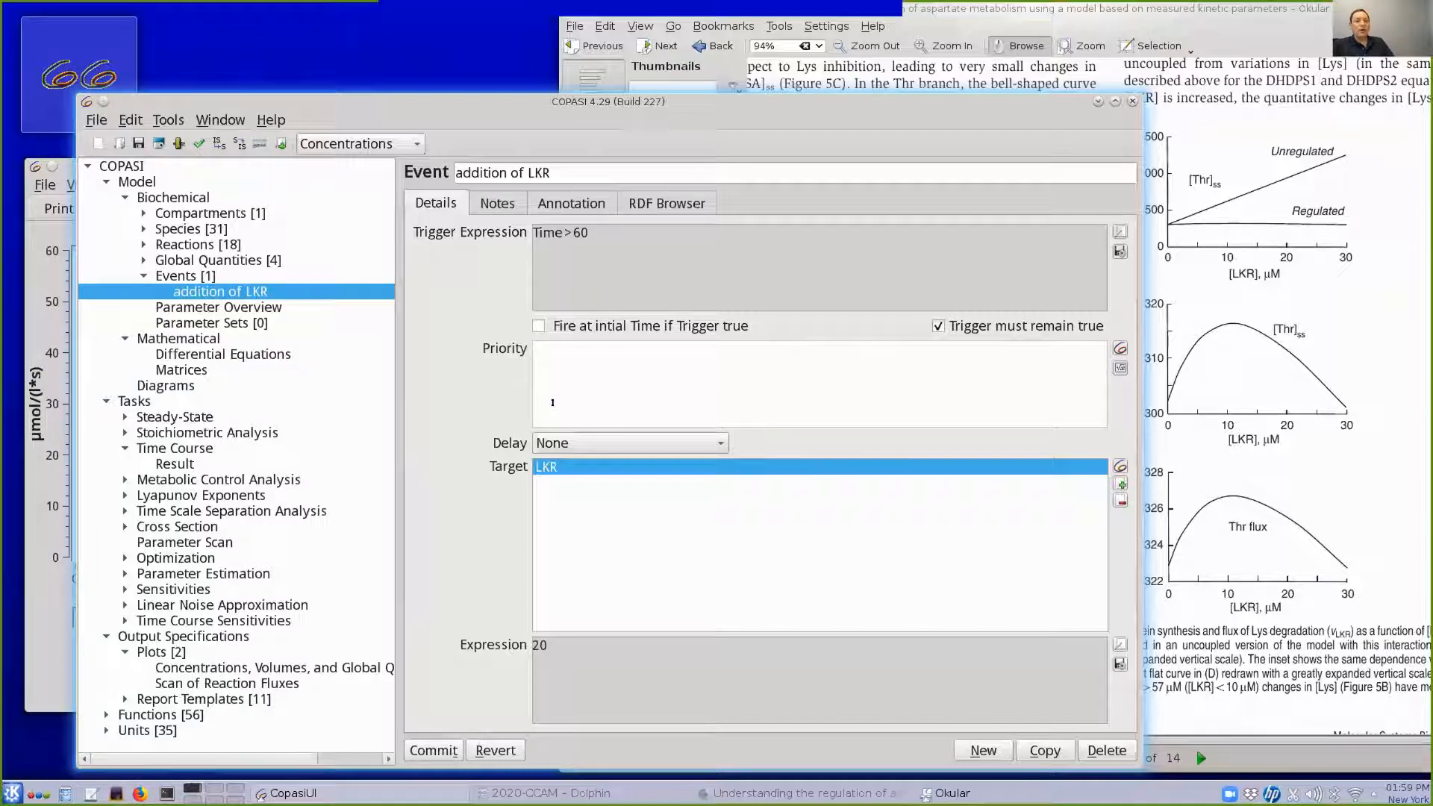
left_click(552, 402)
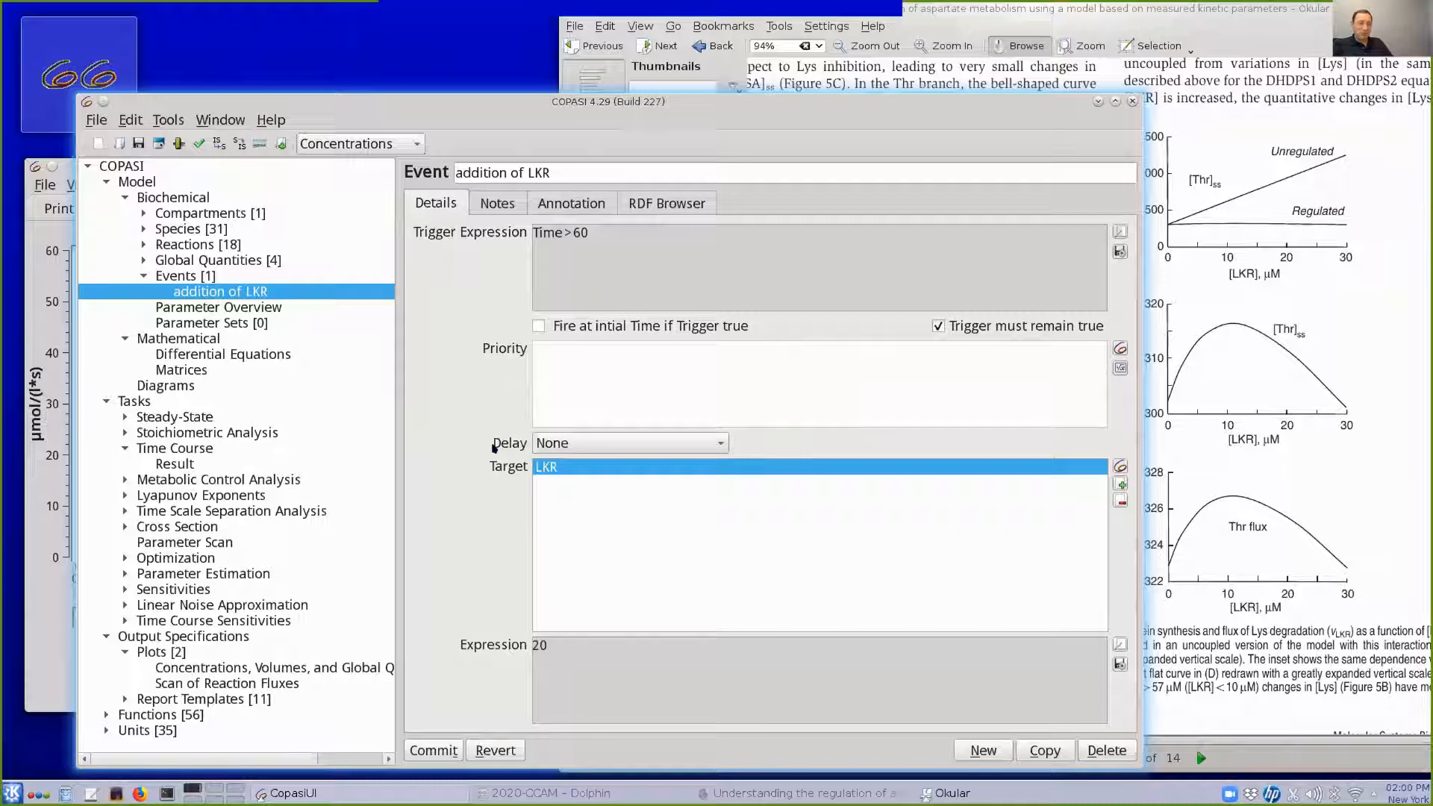
left_click(96, 120)
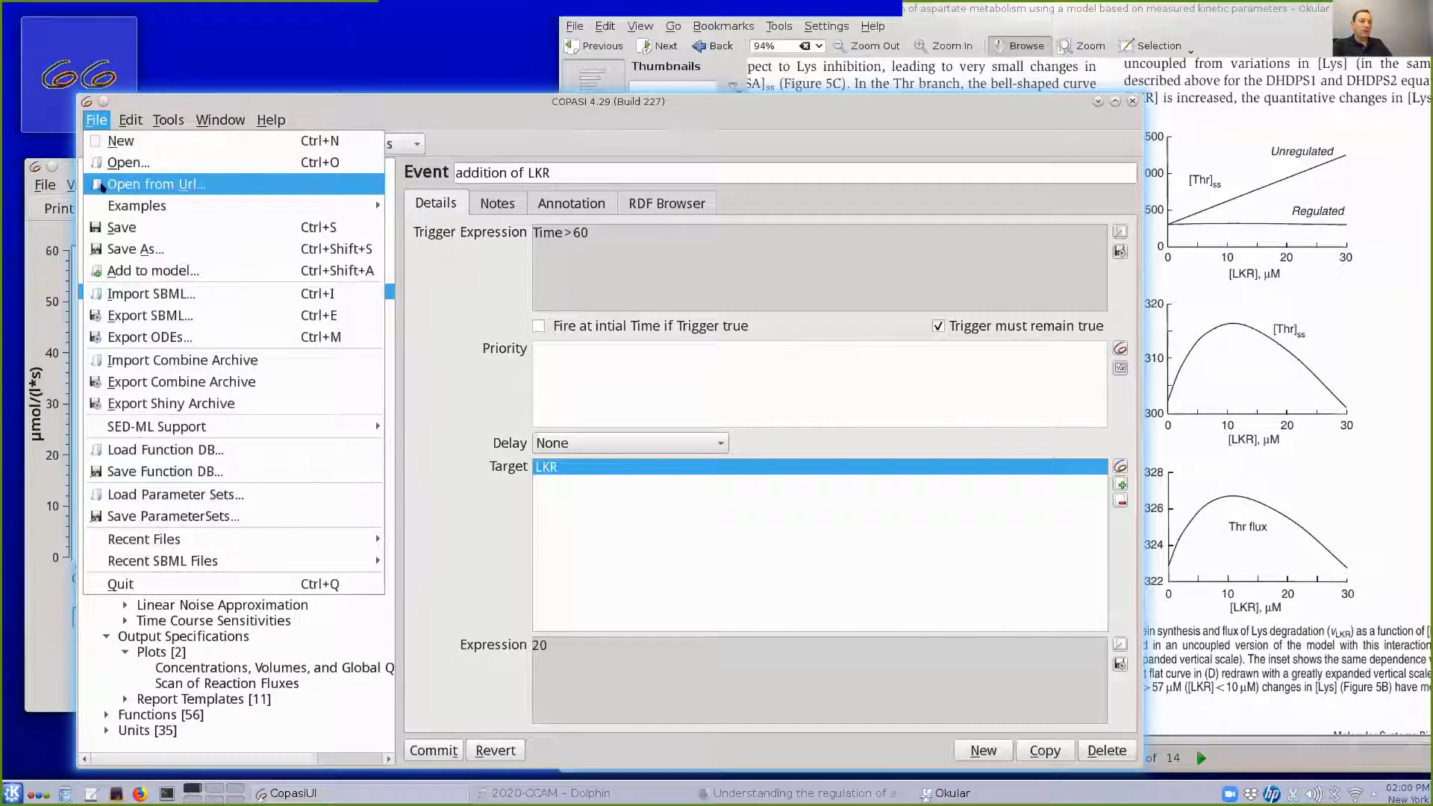
left_click(102, 186)
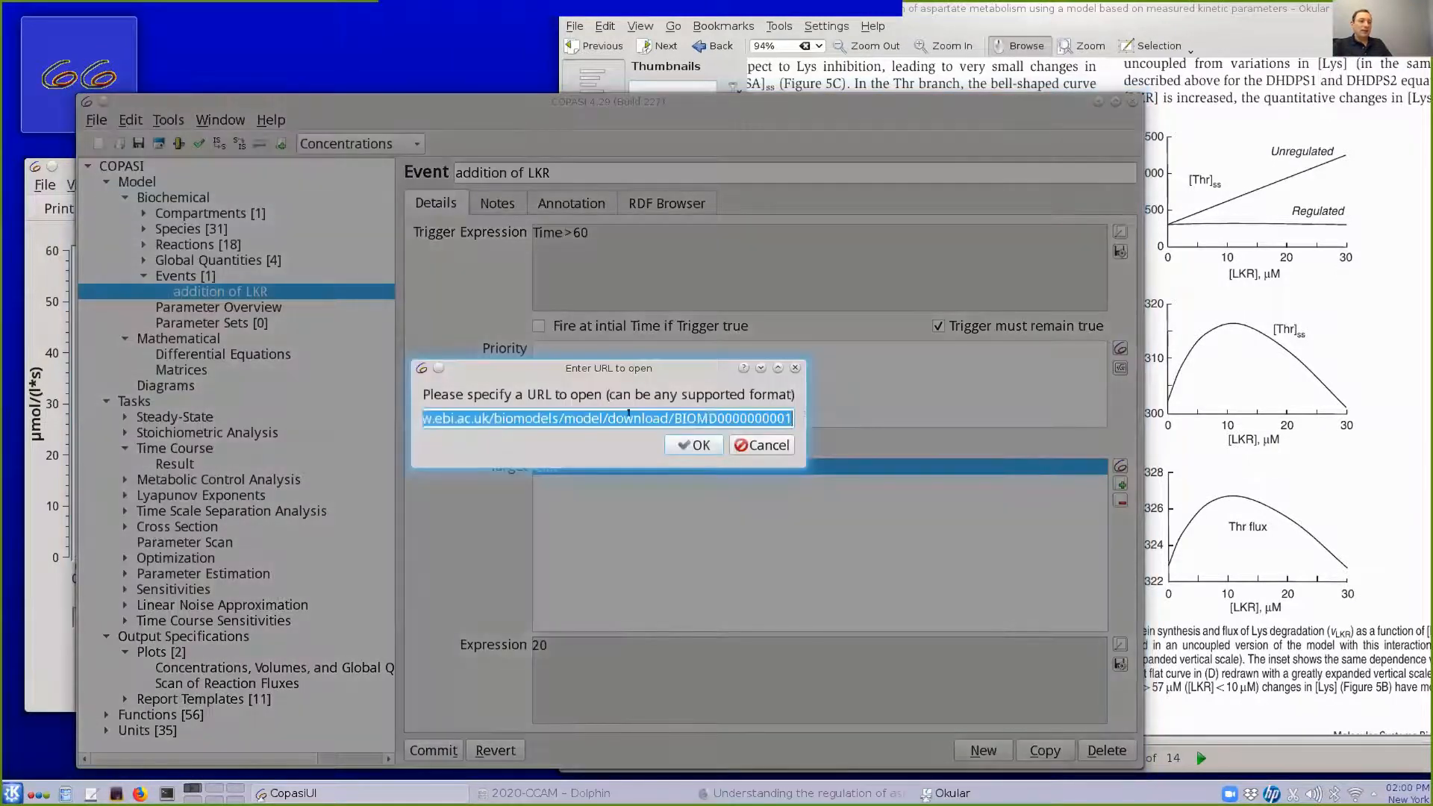
key("End")
key("Left")
key("BackSpace")
key("End")
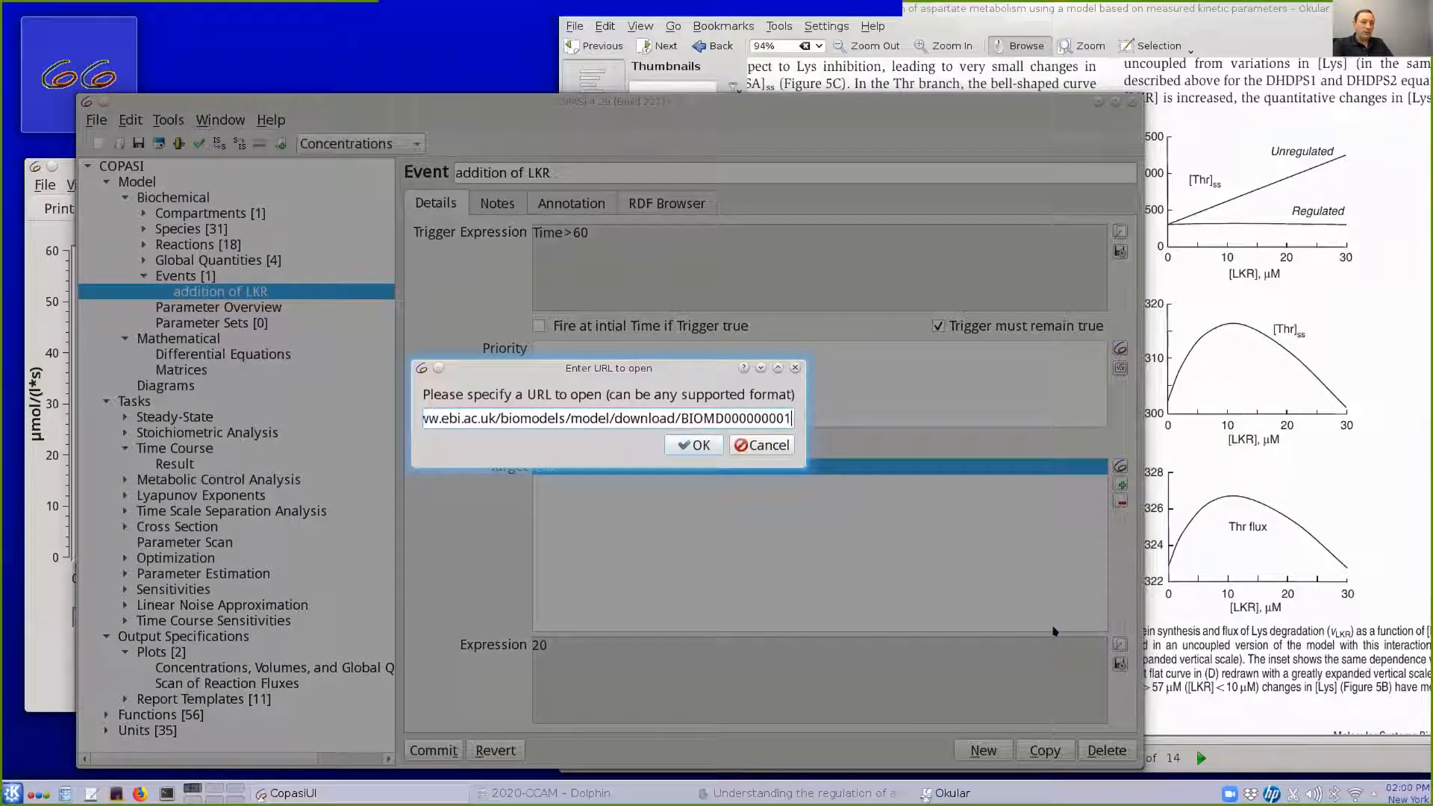
type("0")
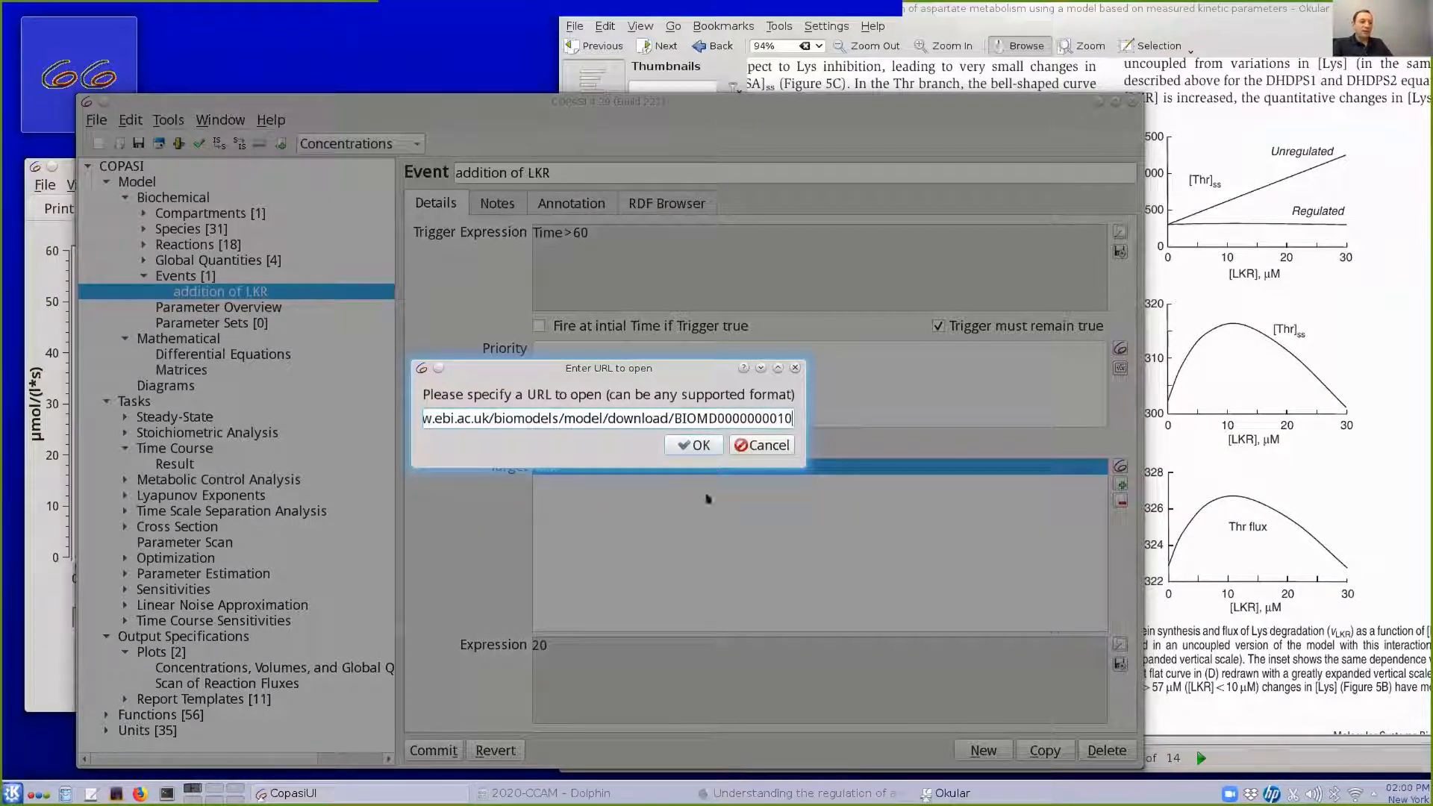
left_click(701, 440)
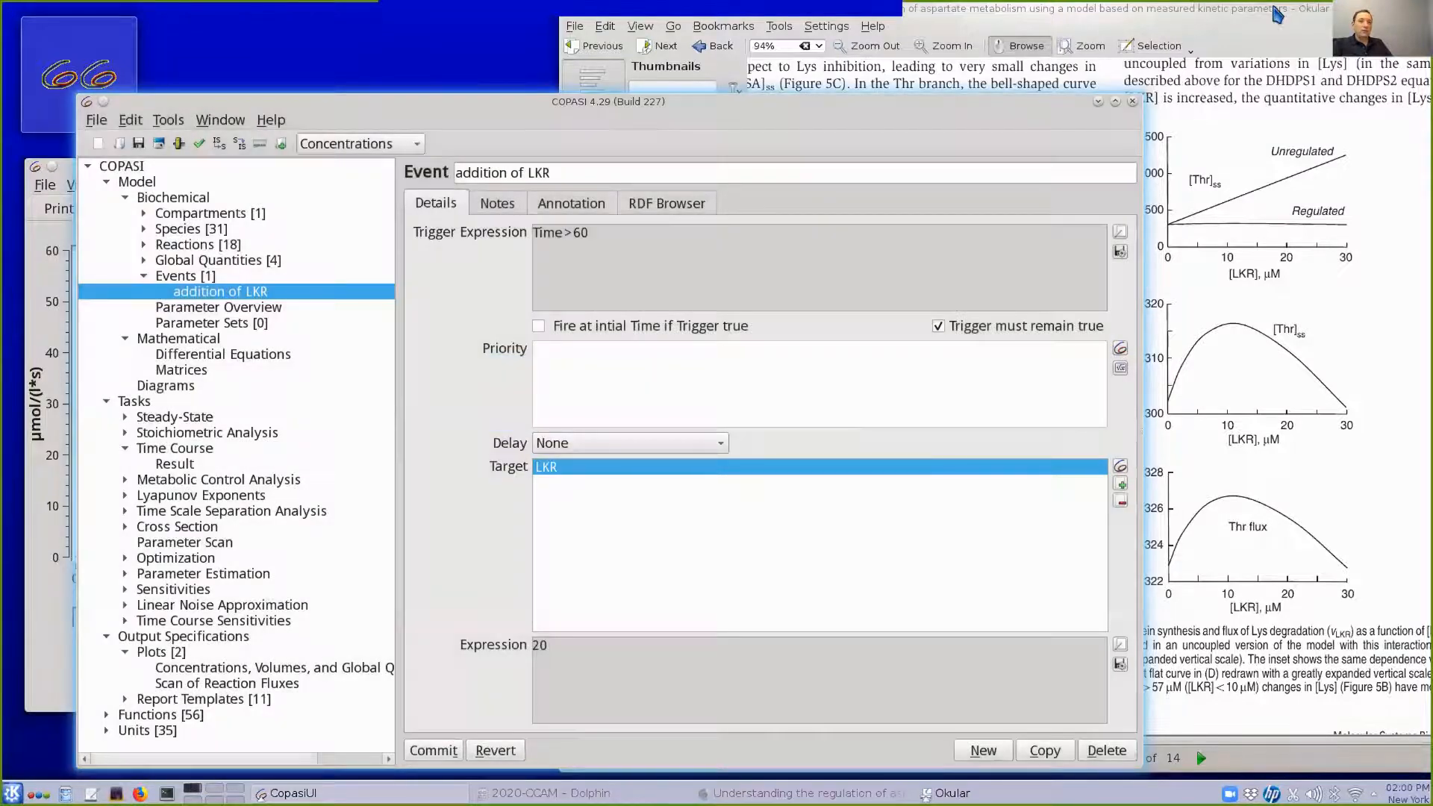
Close the aspartate metabolism paper and discard the current model's unsaved changes so the requested model loads
left_click_drag(1181, 45, 960, 52)
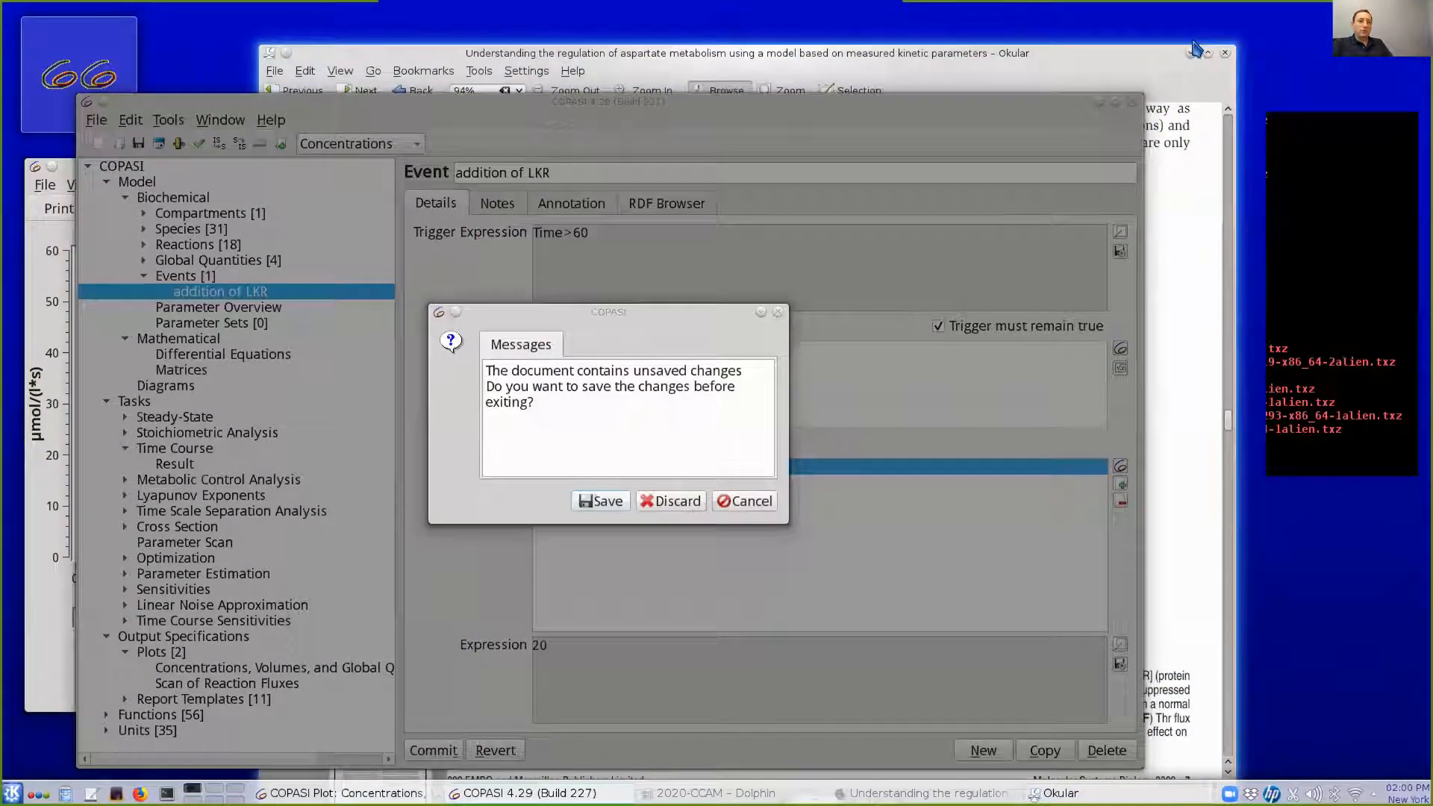
left_click(1224, 54)
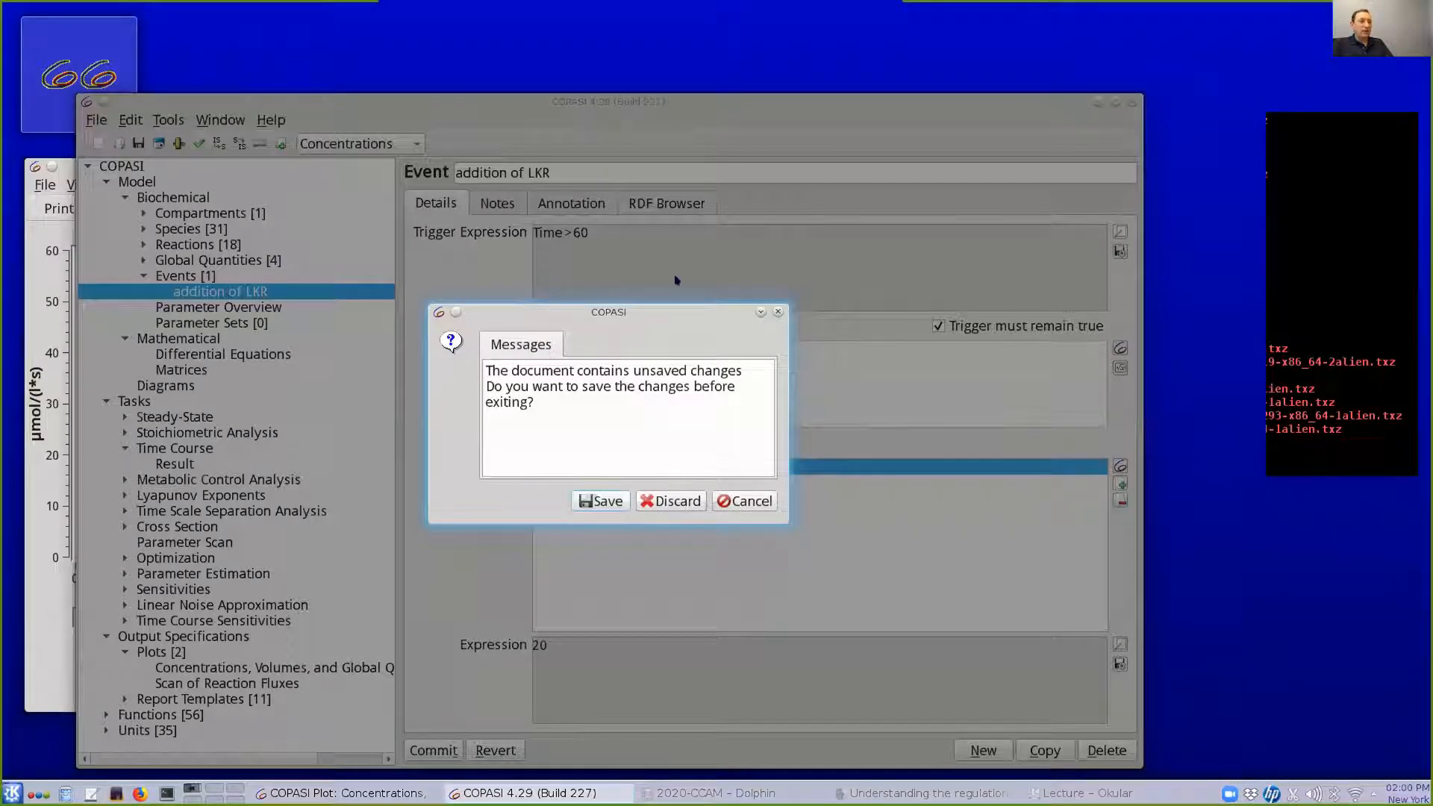
left_click(668, 500)
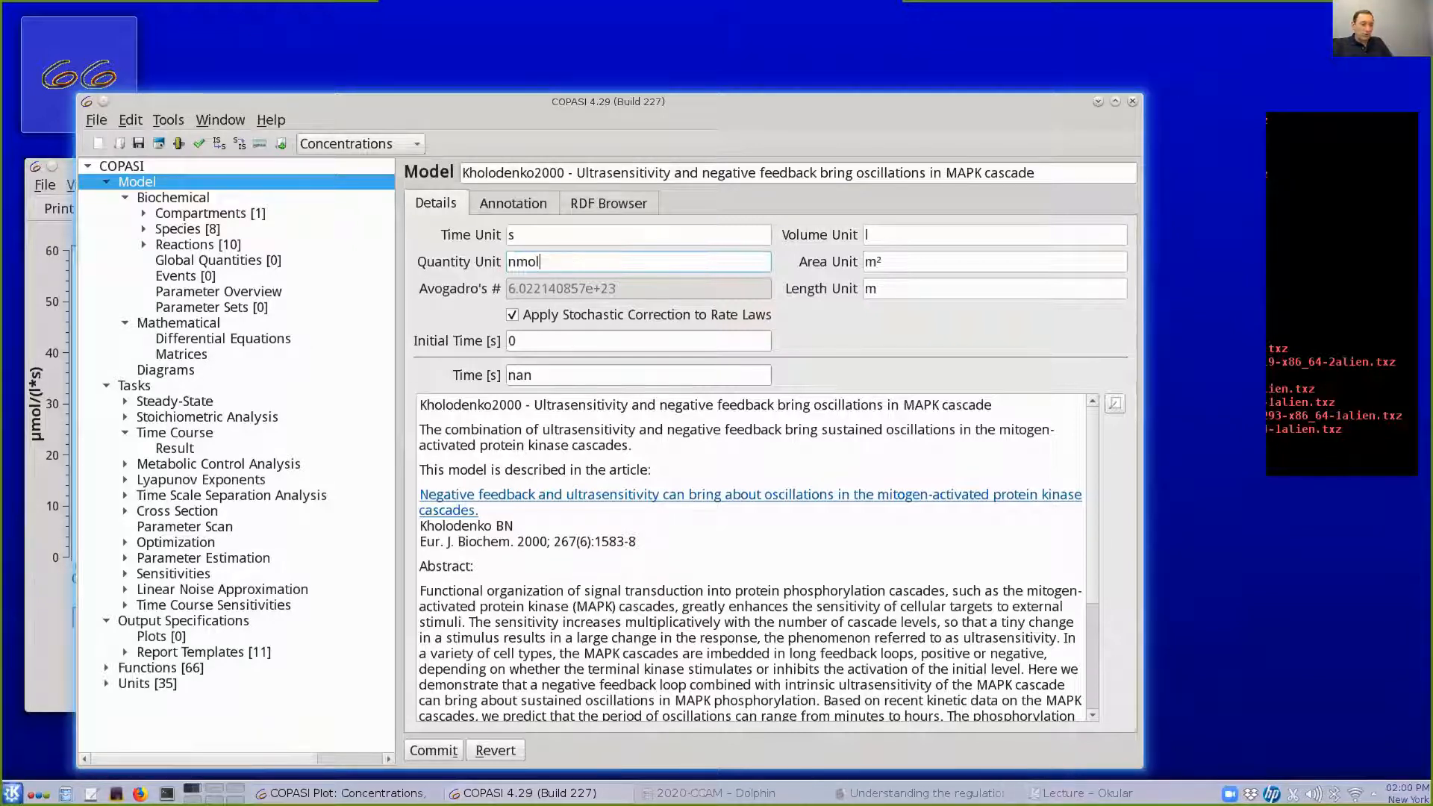
Switch to Dolphin, open Kholodenko2000.pdf from the Models folder, and find the Fig. 1 kinetic scheme of the MAPK cascade
key("alt+Tab")
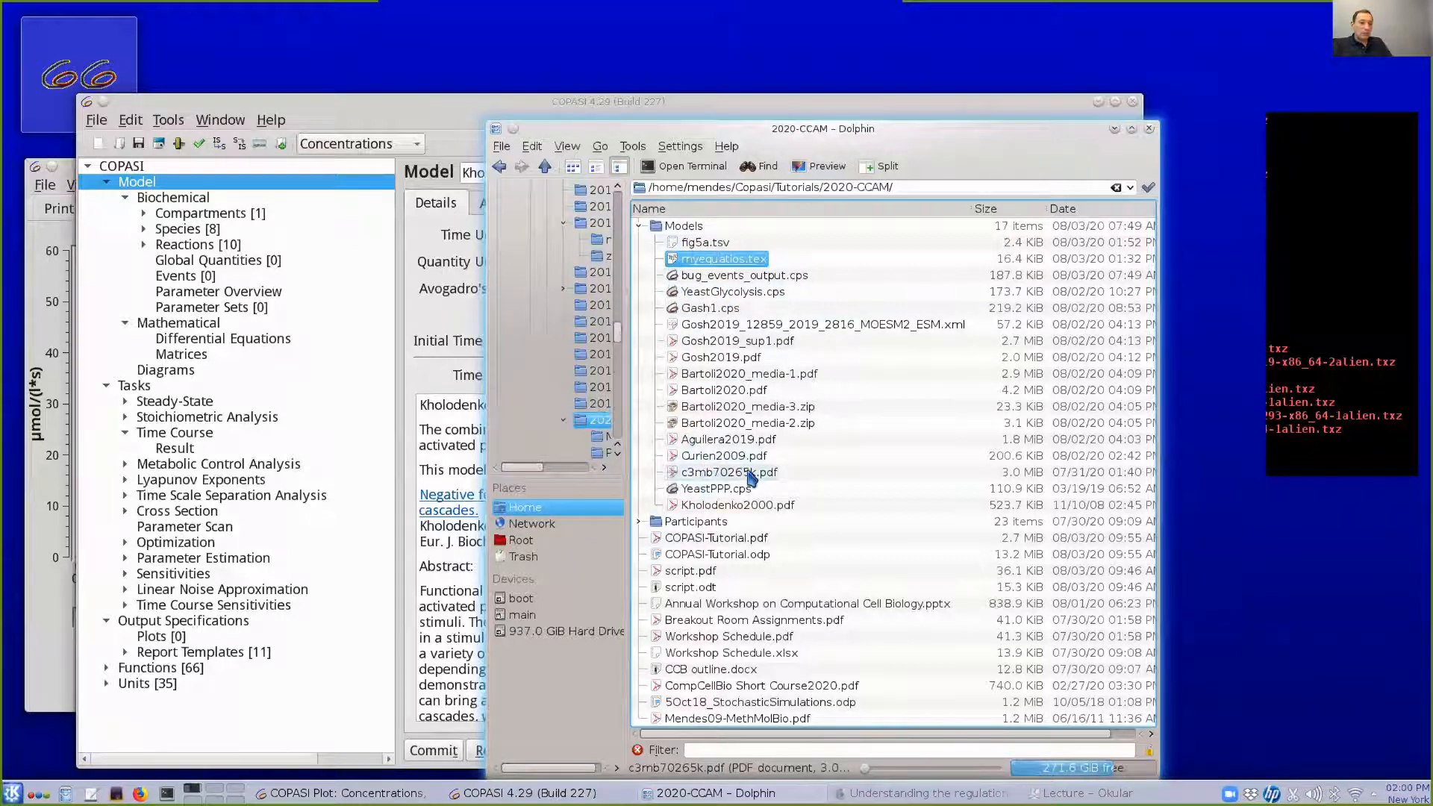
double_click(751, 504)
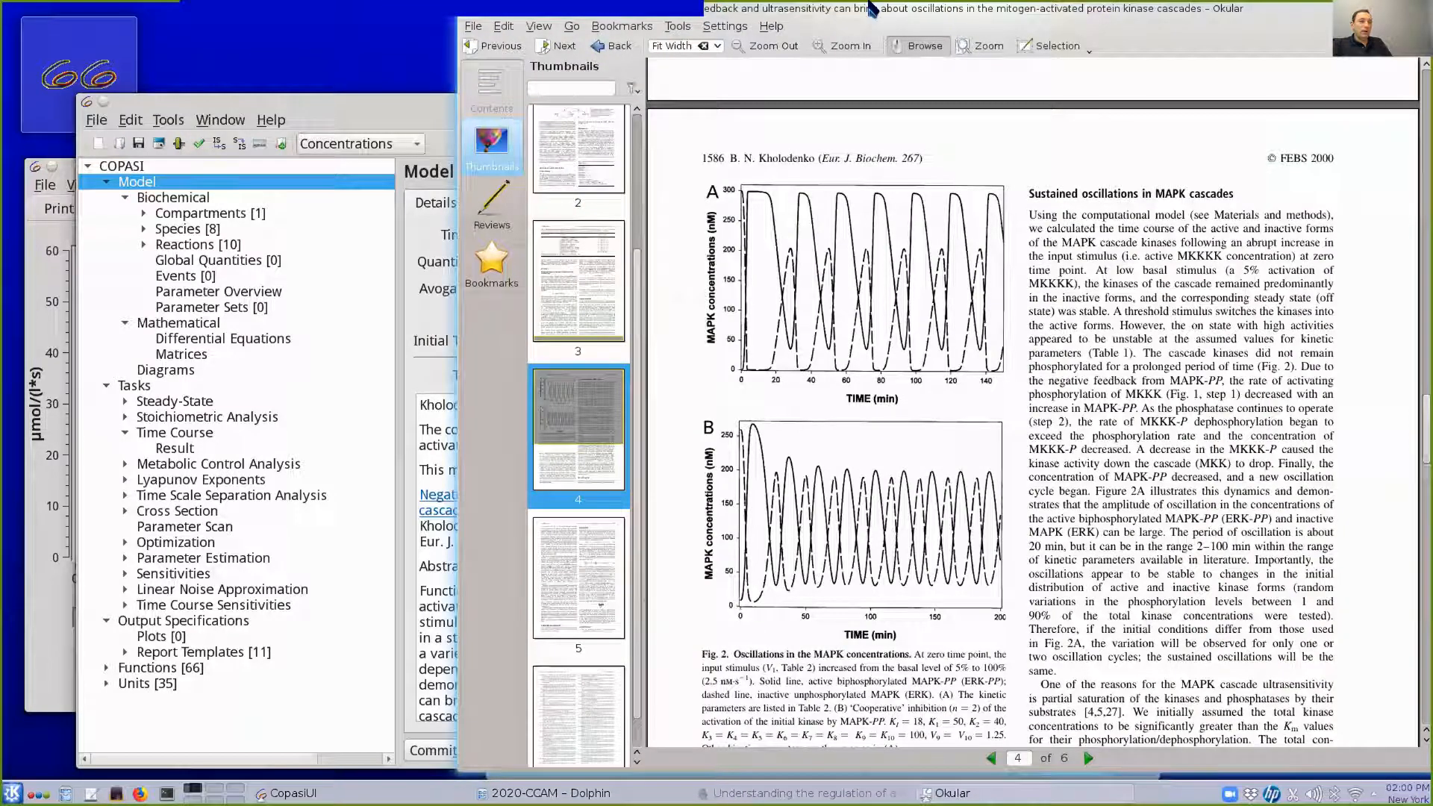
left_click_drag(700, 9, 460, 8)
scroll(809, 416, "up", 20)
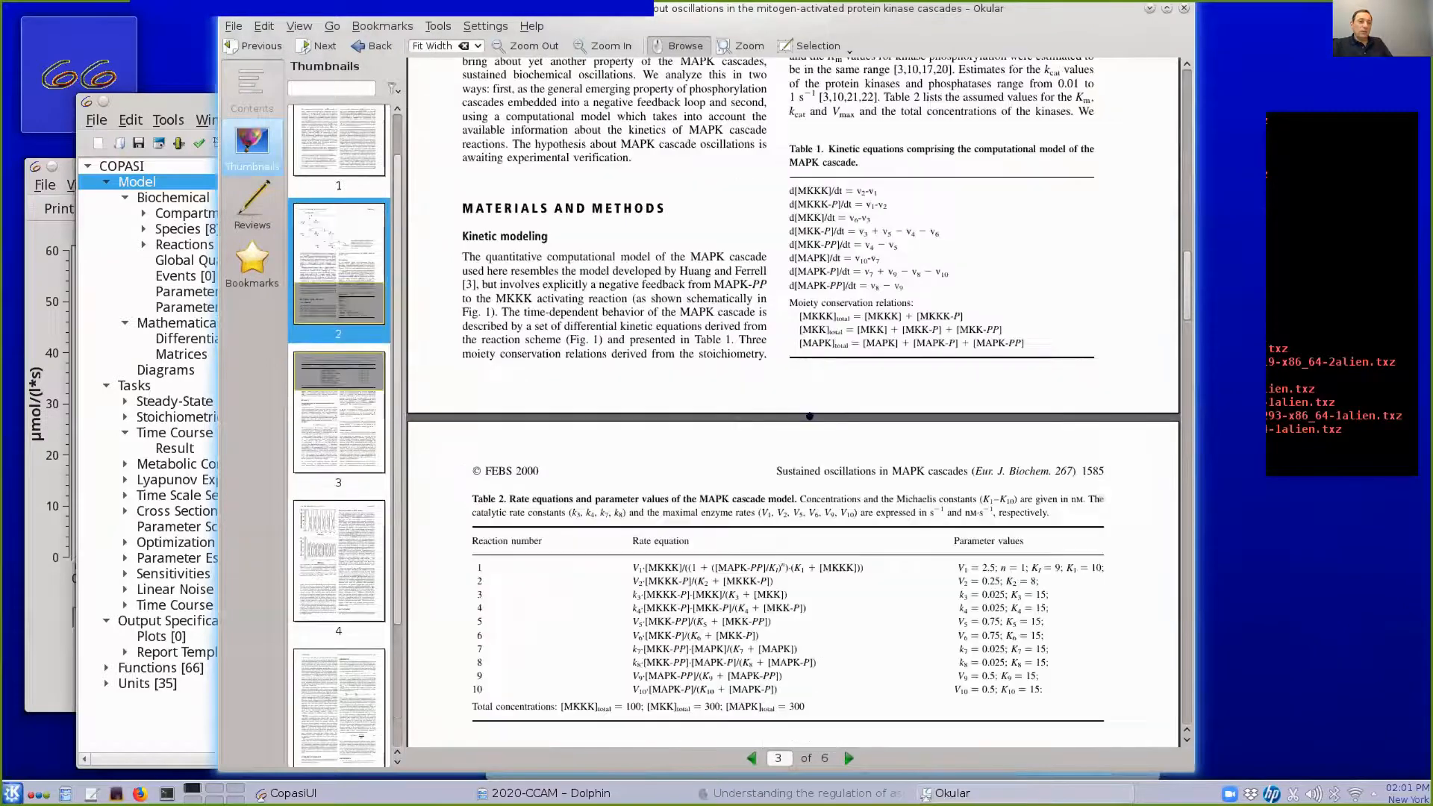
scroll(809, 416, "up", 3)
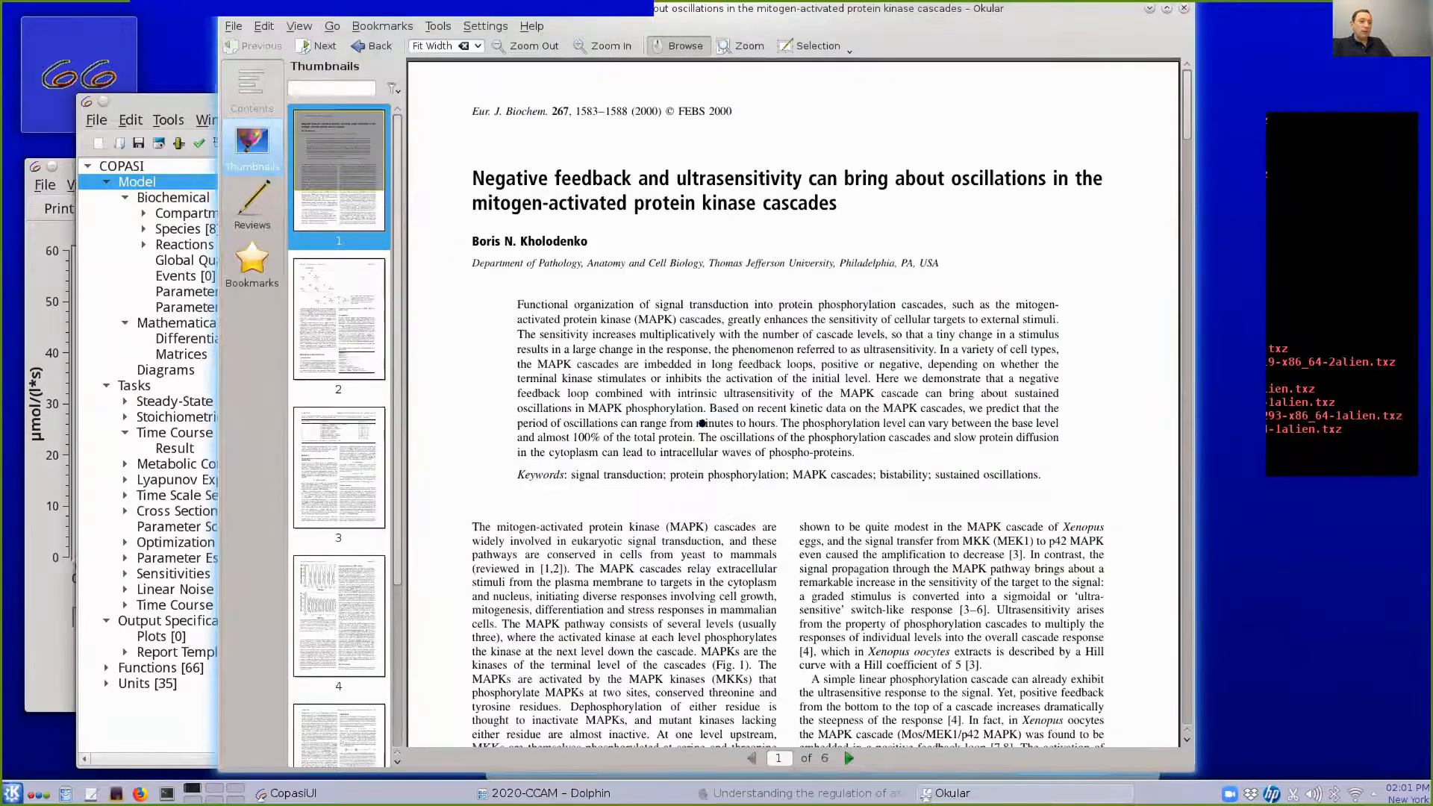
scroll(841, 210, "down", 15)
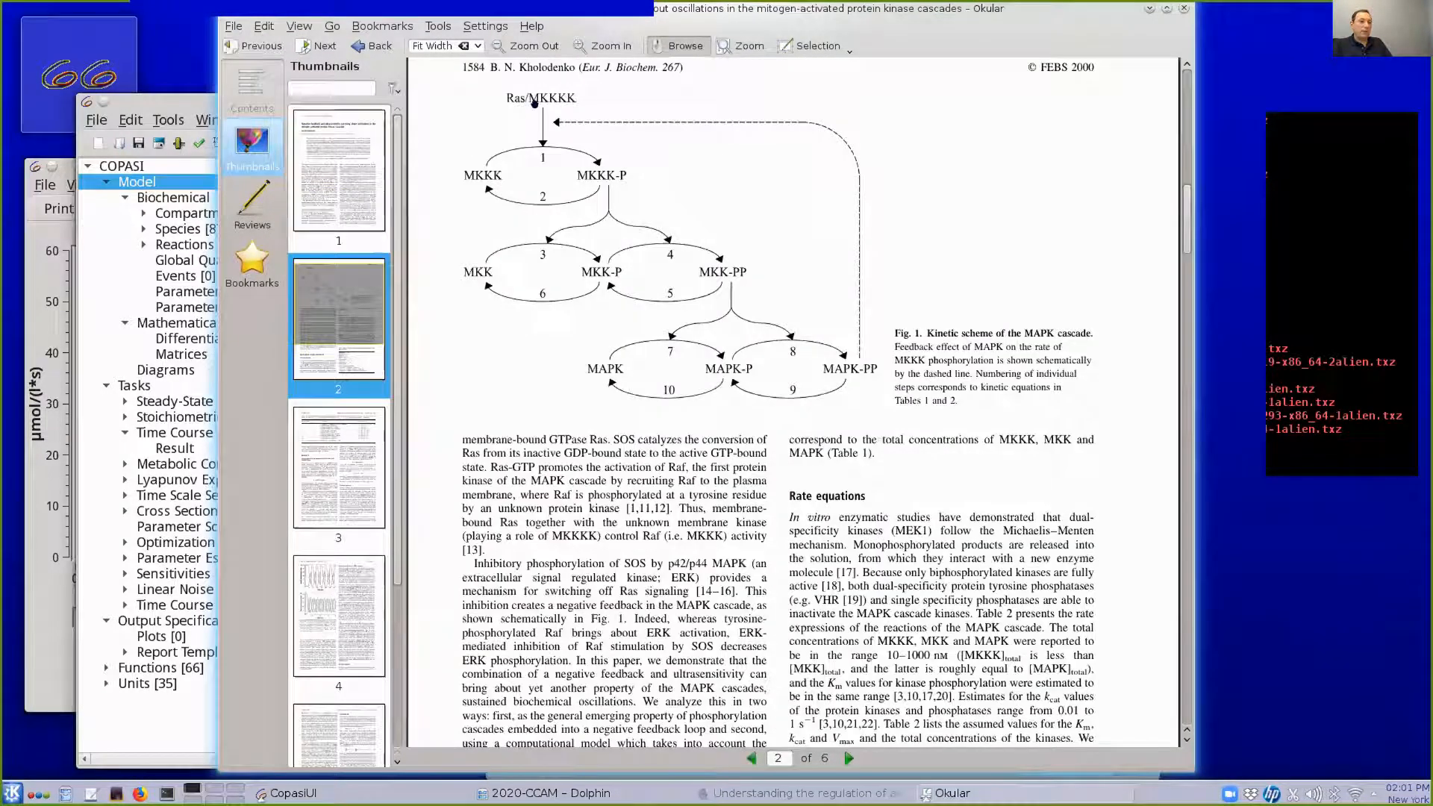
scroll(602, 409, "up", 1)
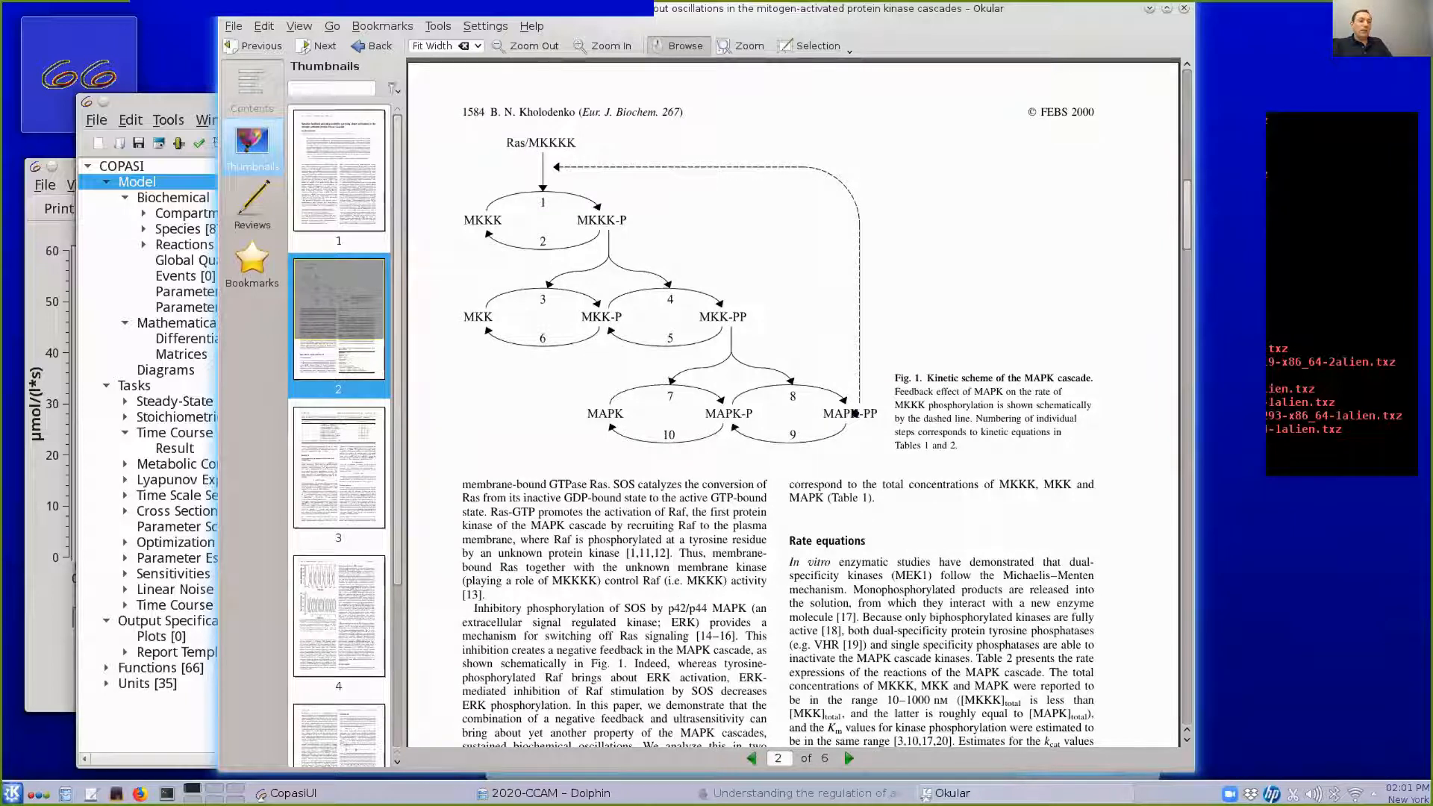
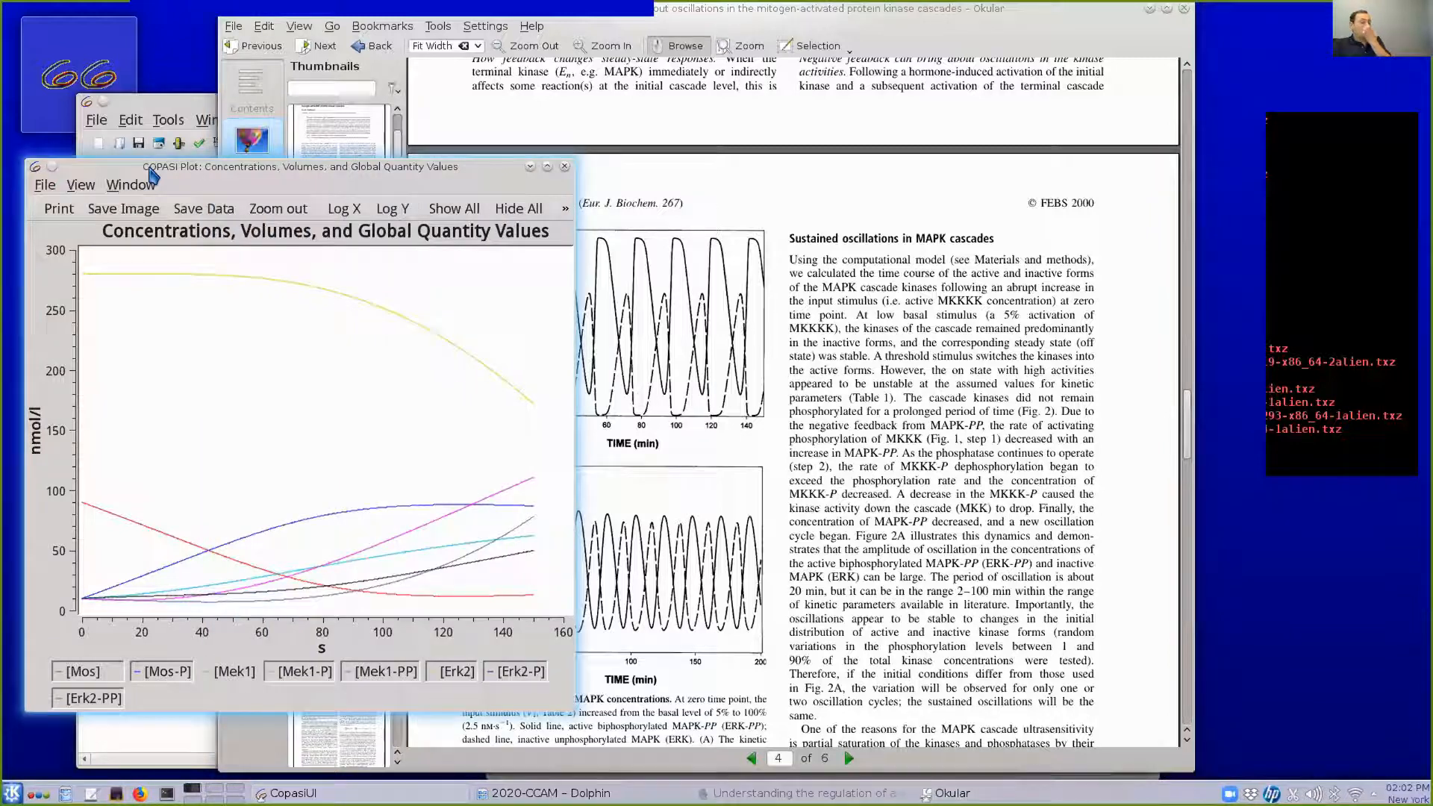
Move the Kholodenko paper aside to expose Fig. 2, and run the time course with a duration of 8000 s
left_click(882, 6)
left_click_drag(882, 10, 1028, 10)
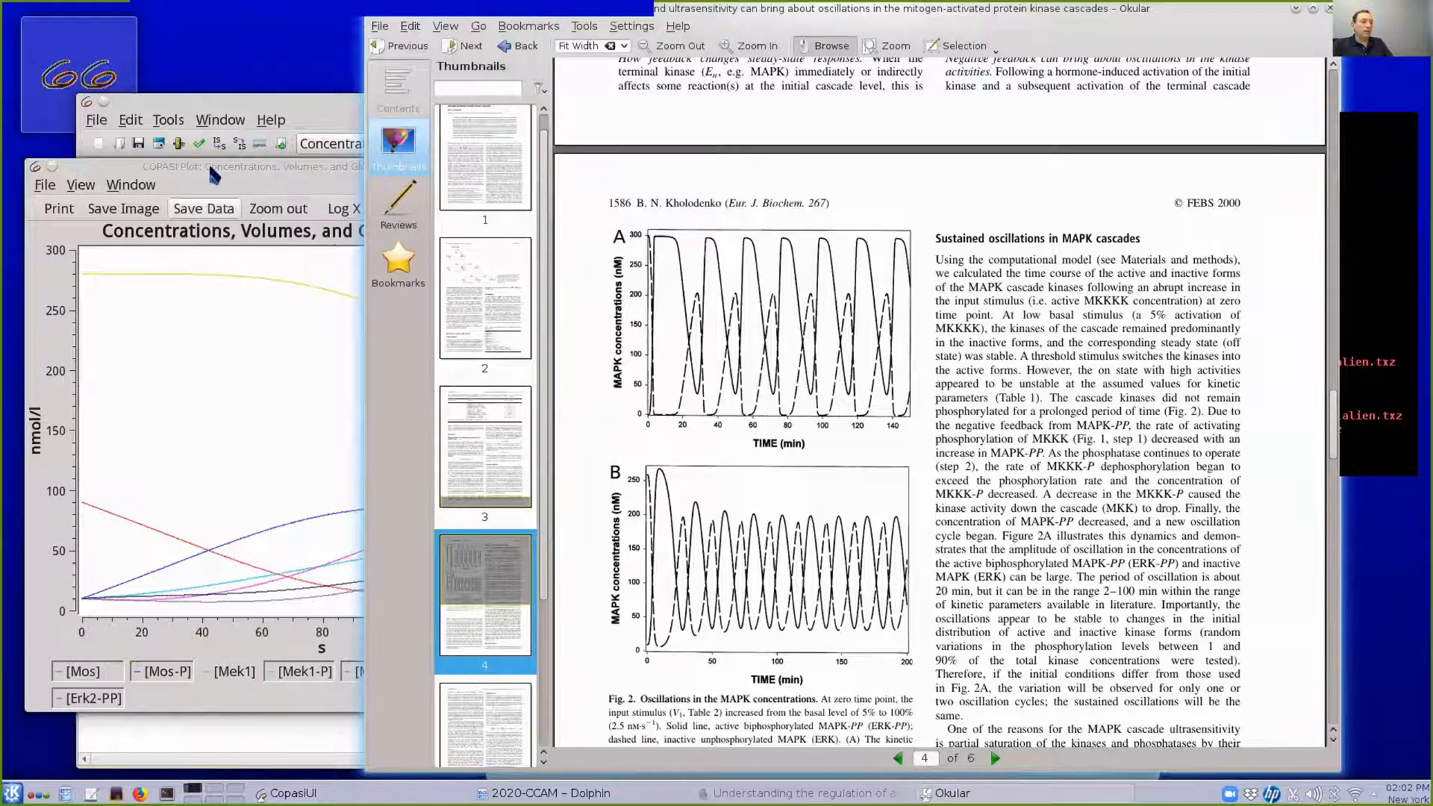
left_click(223, 105)
left_click_drag(505, 234, 482, 233)
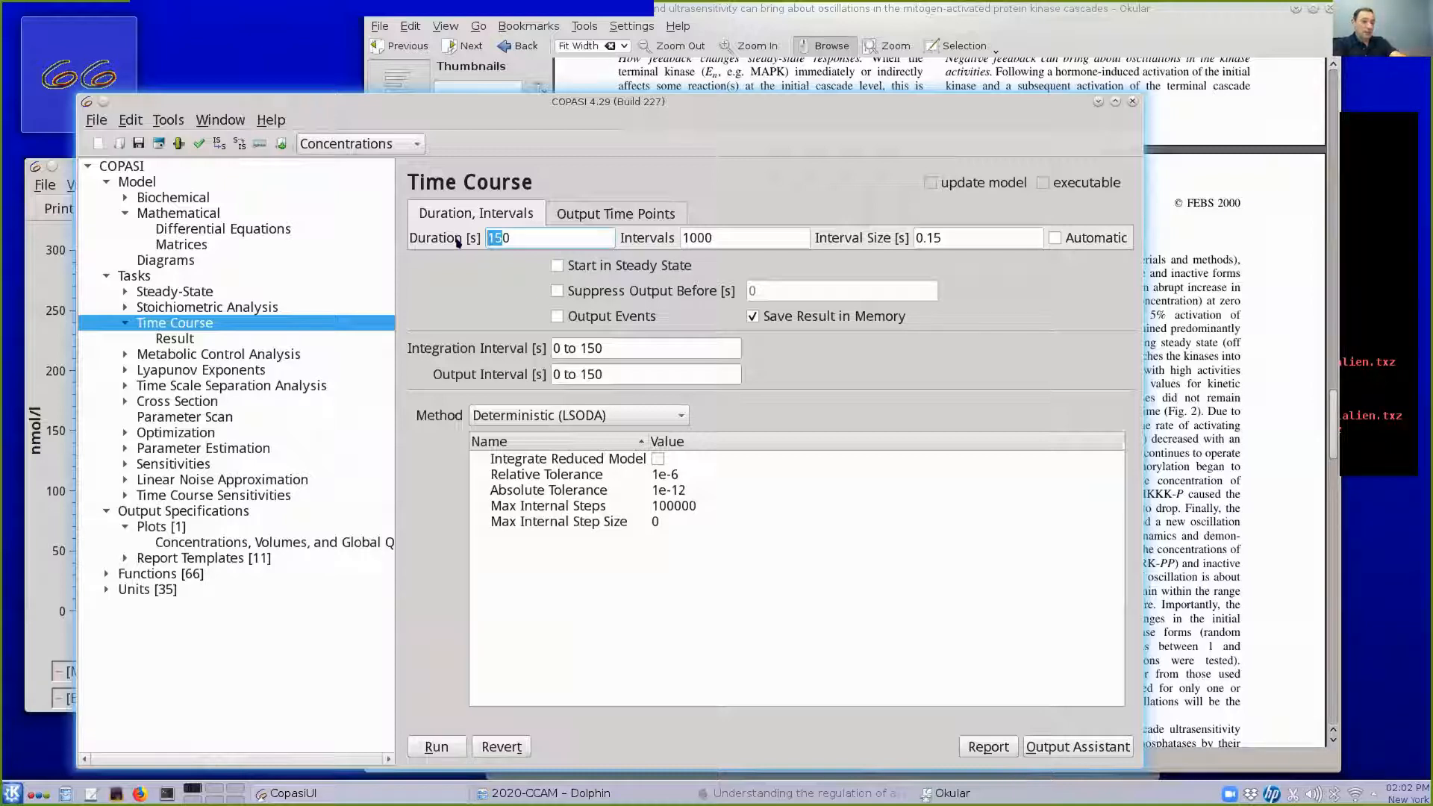
type("6000")
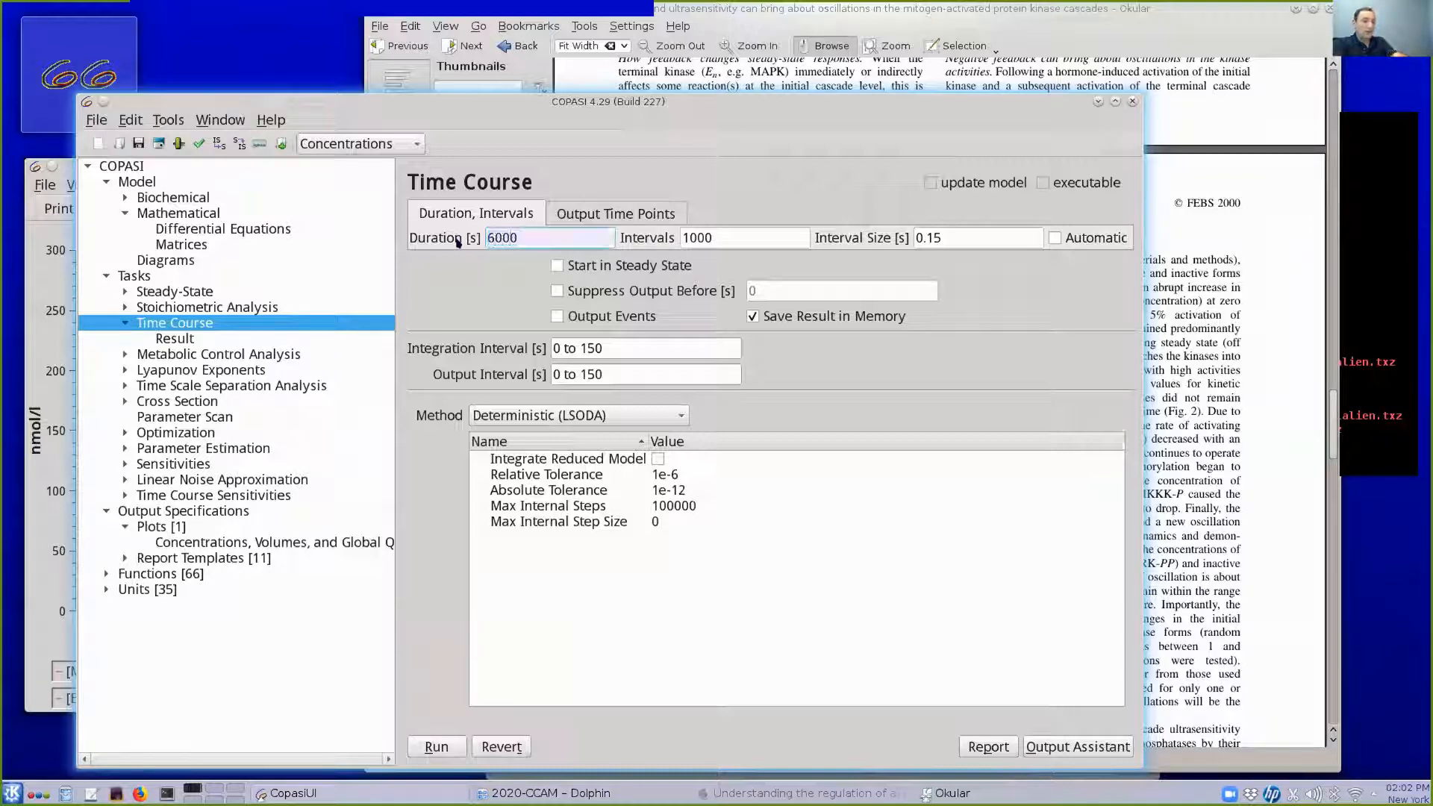
key("BackSpace")
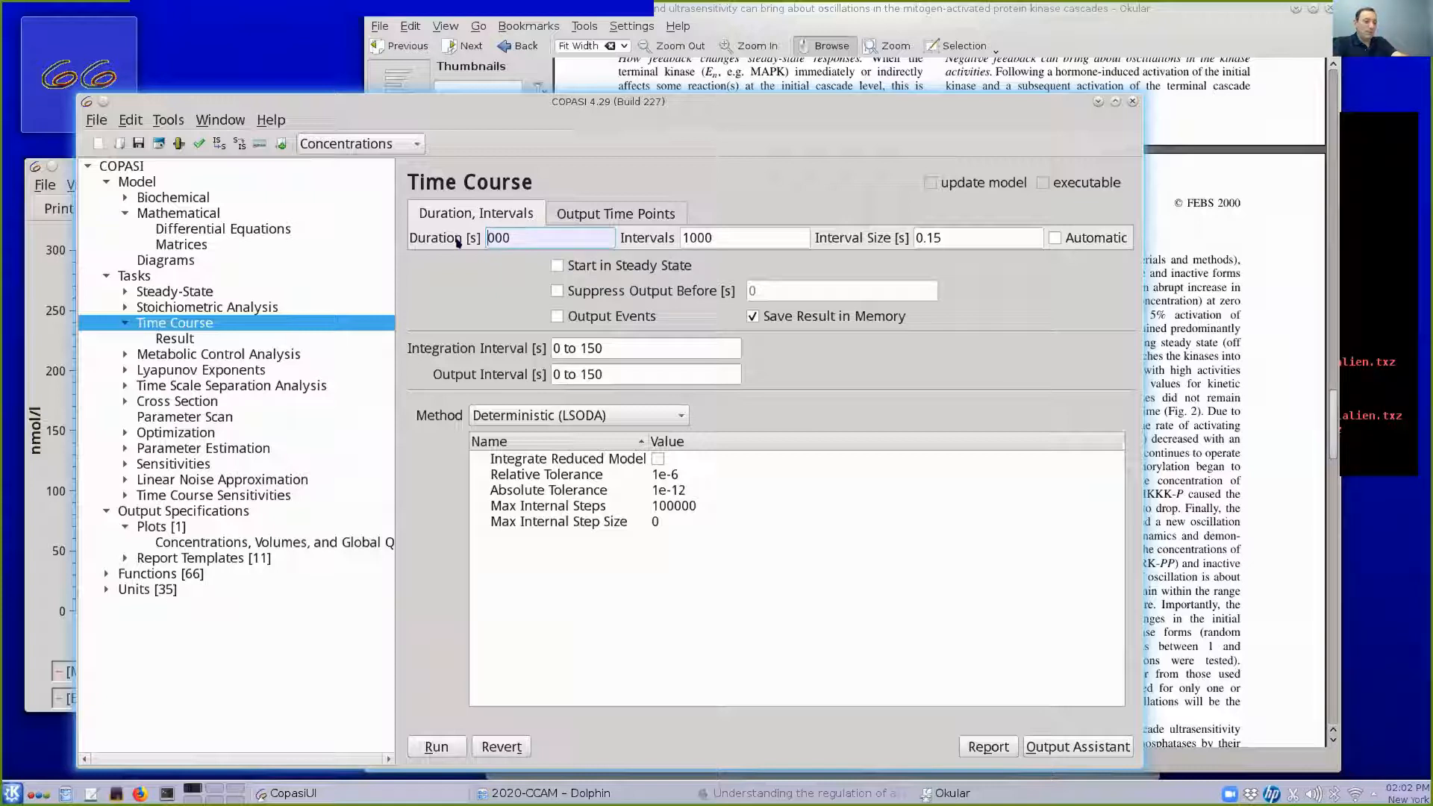
type("8")
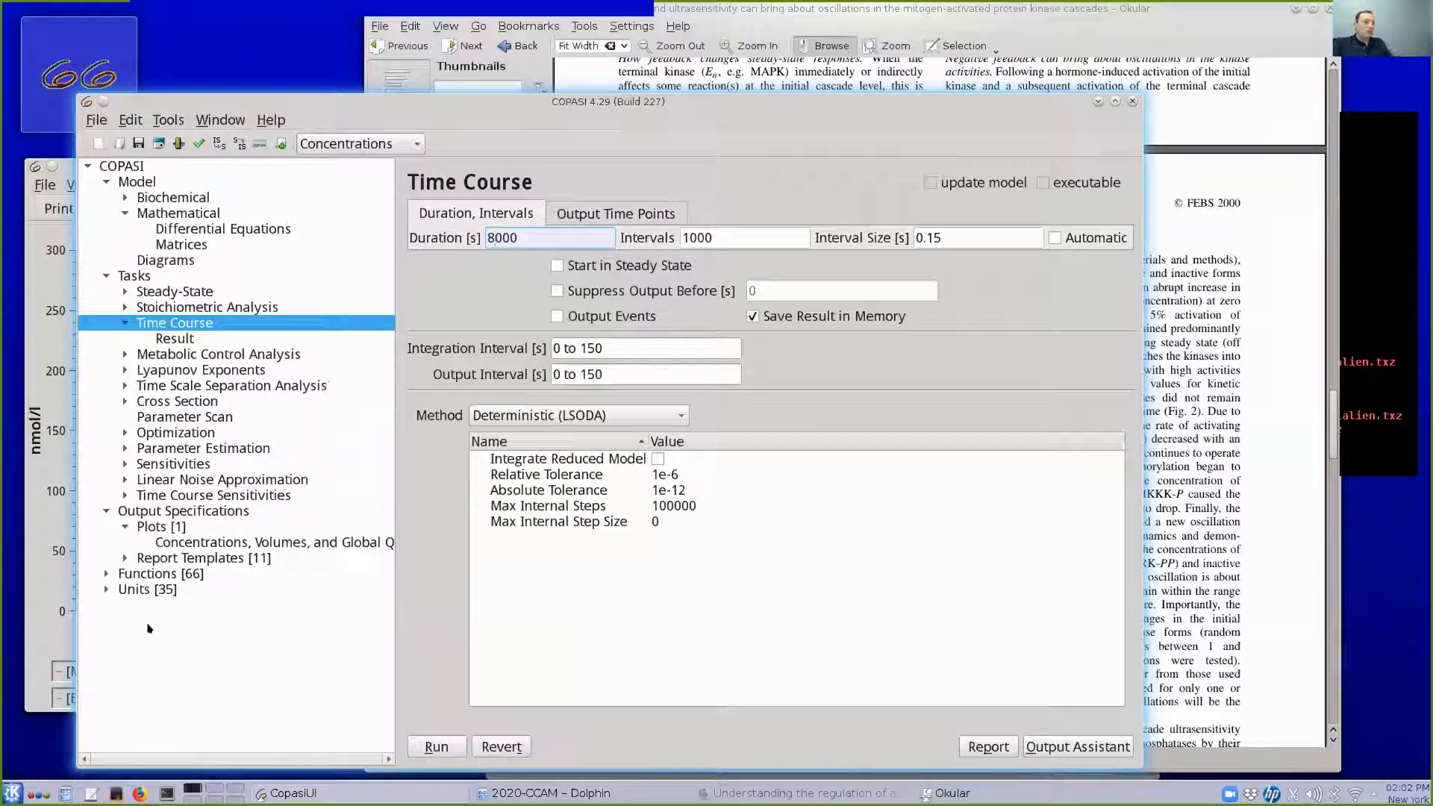
left_click(437, 746)
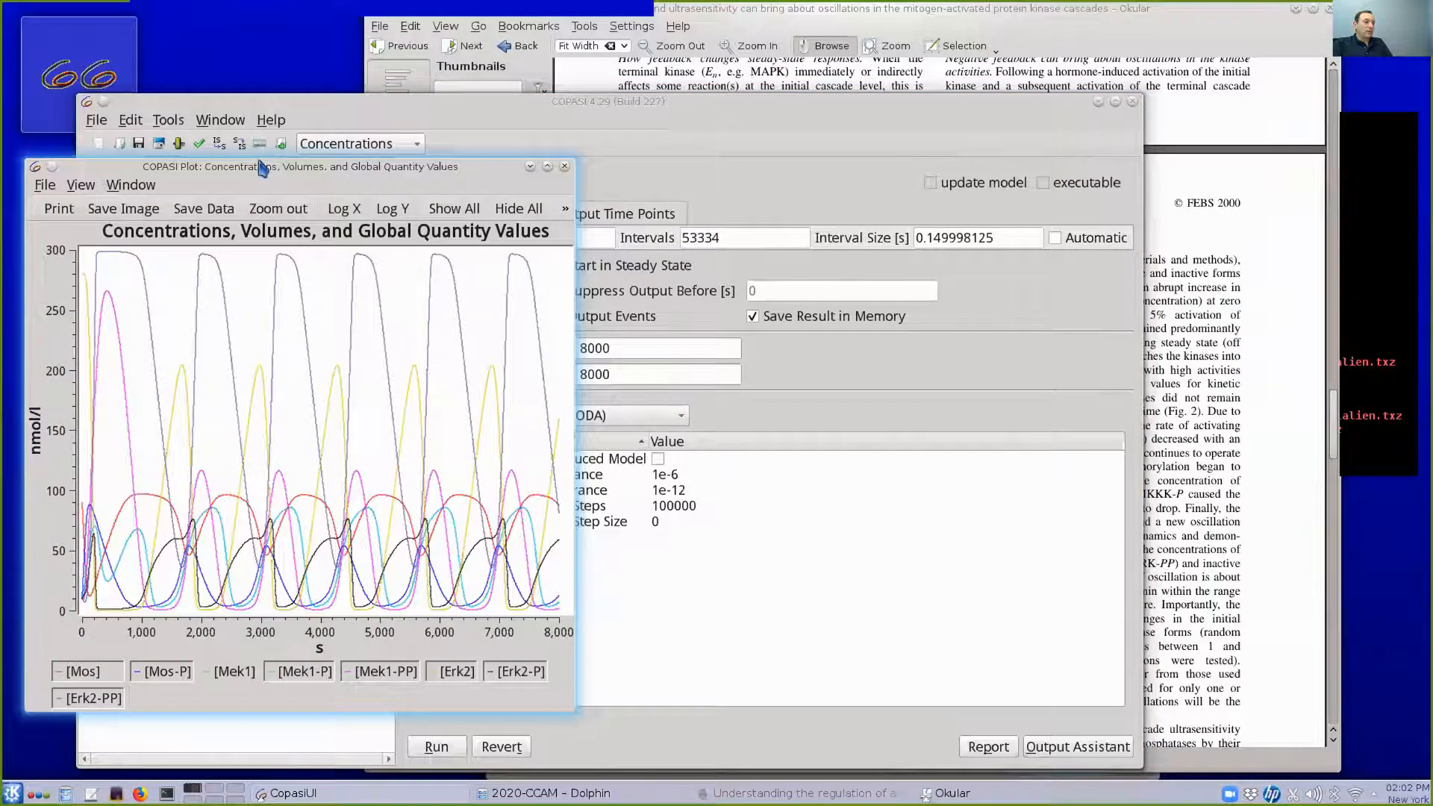
Place the plot beside the paper's Fig. 2 and show only the [Erk2] and [Erk2-PP] curves
left_click_drag(262, 167, 237, 171)
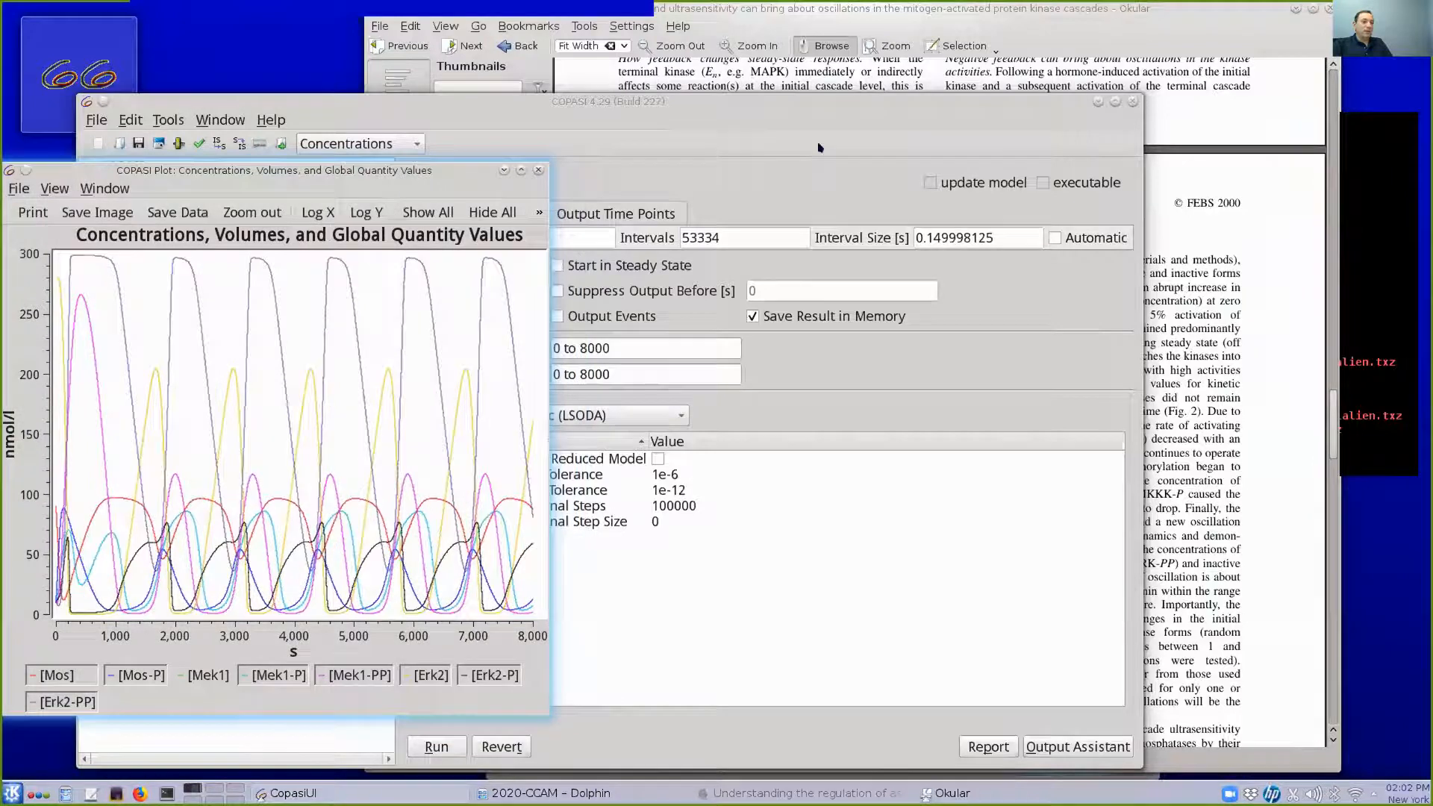
left_click(824, 27)
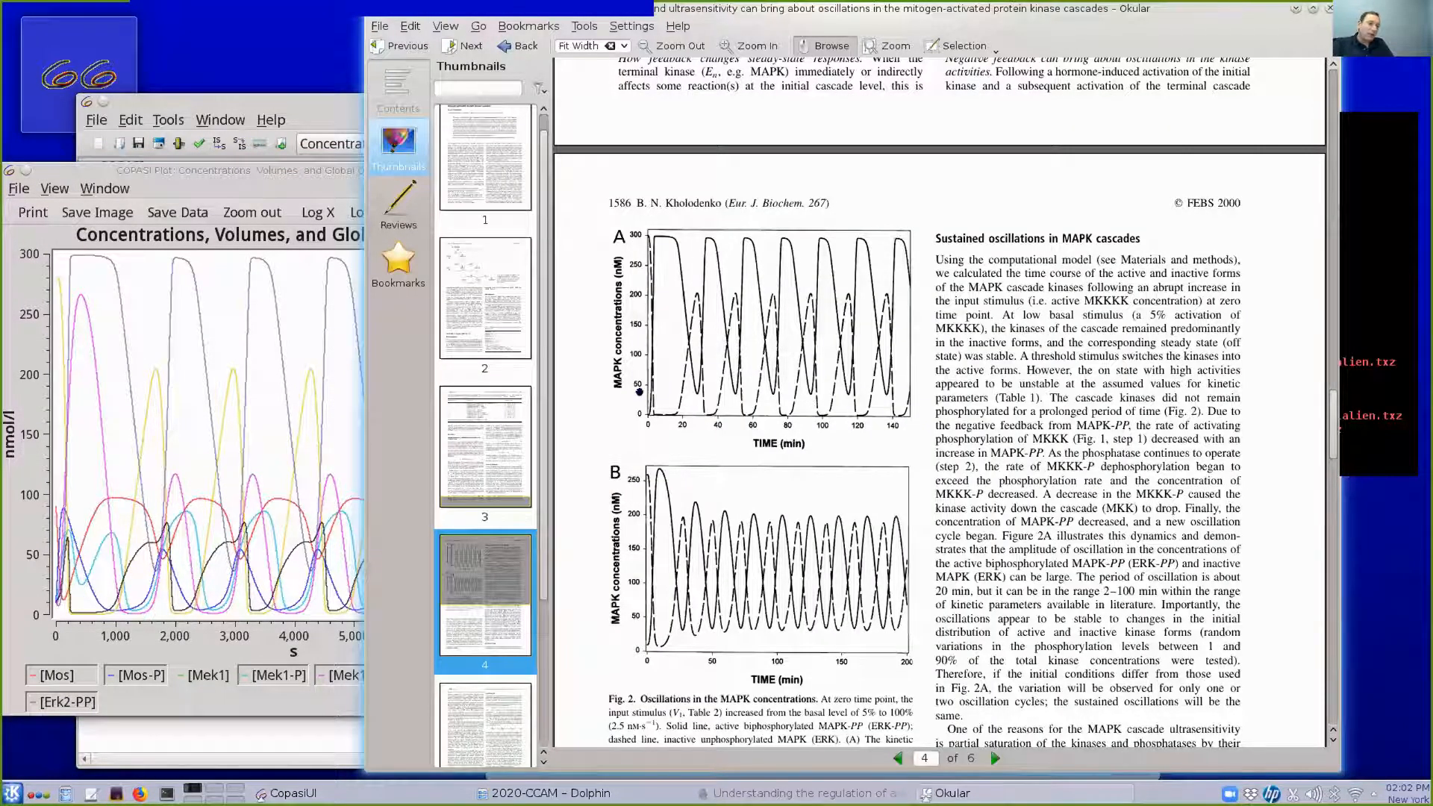
left_click(325, 610)
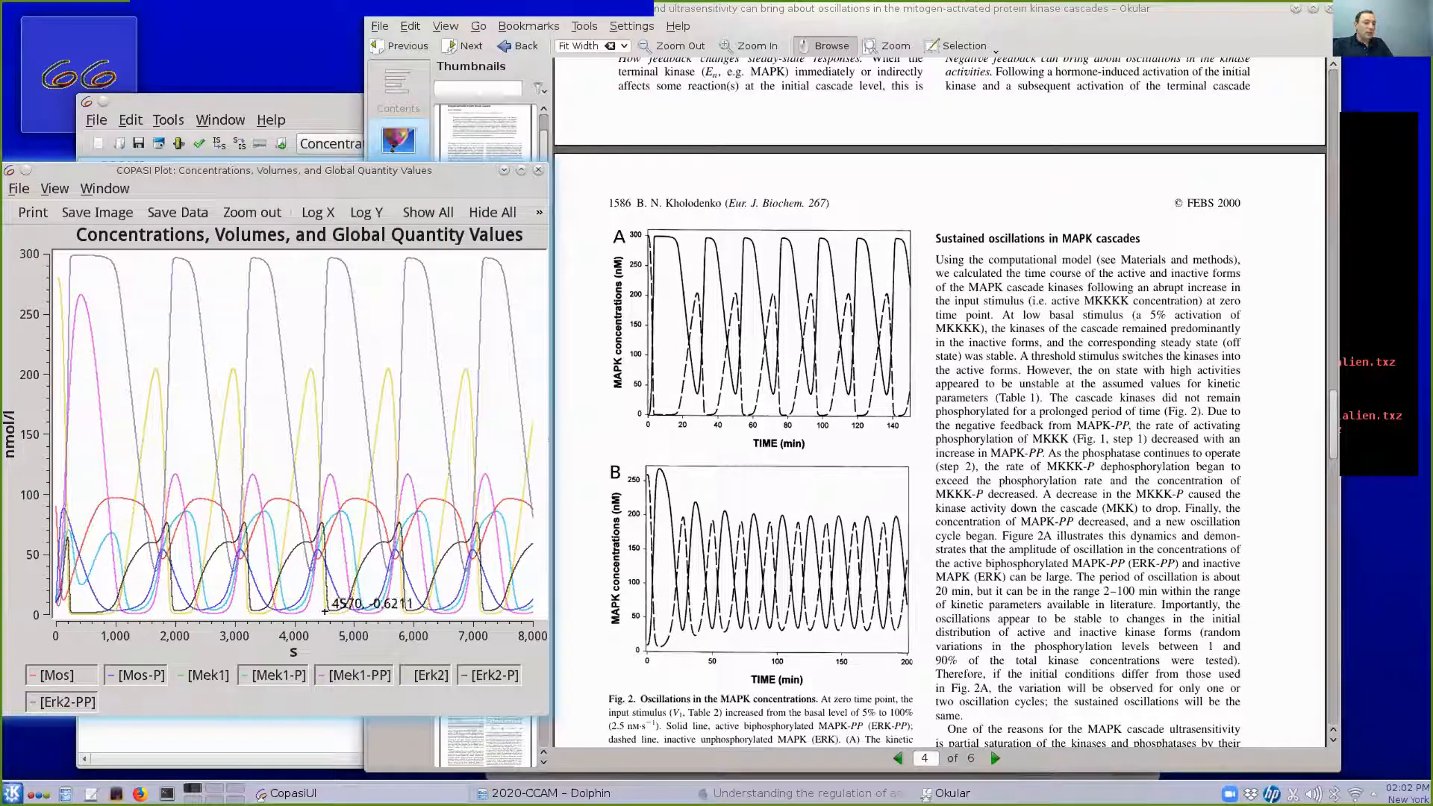
left_click(492, 212)
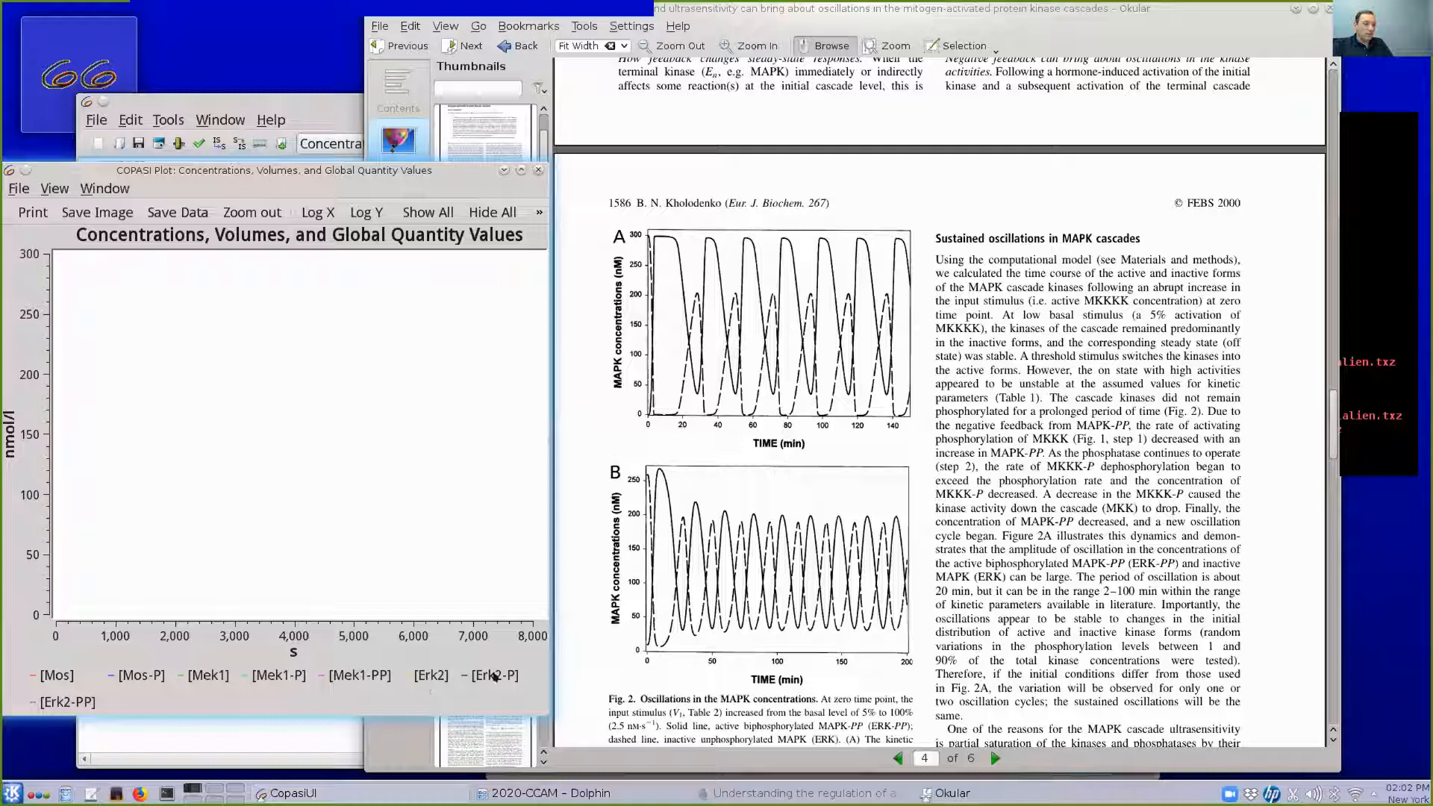
left_click(483, 676)
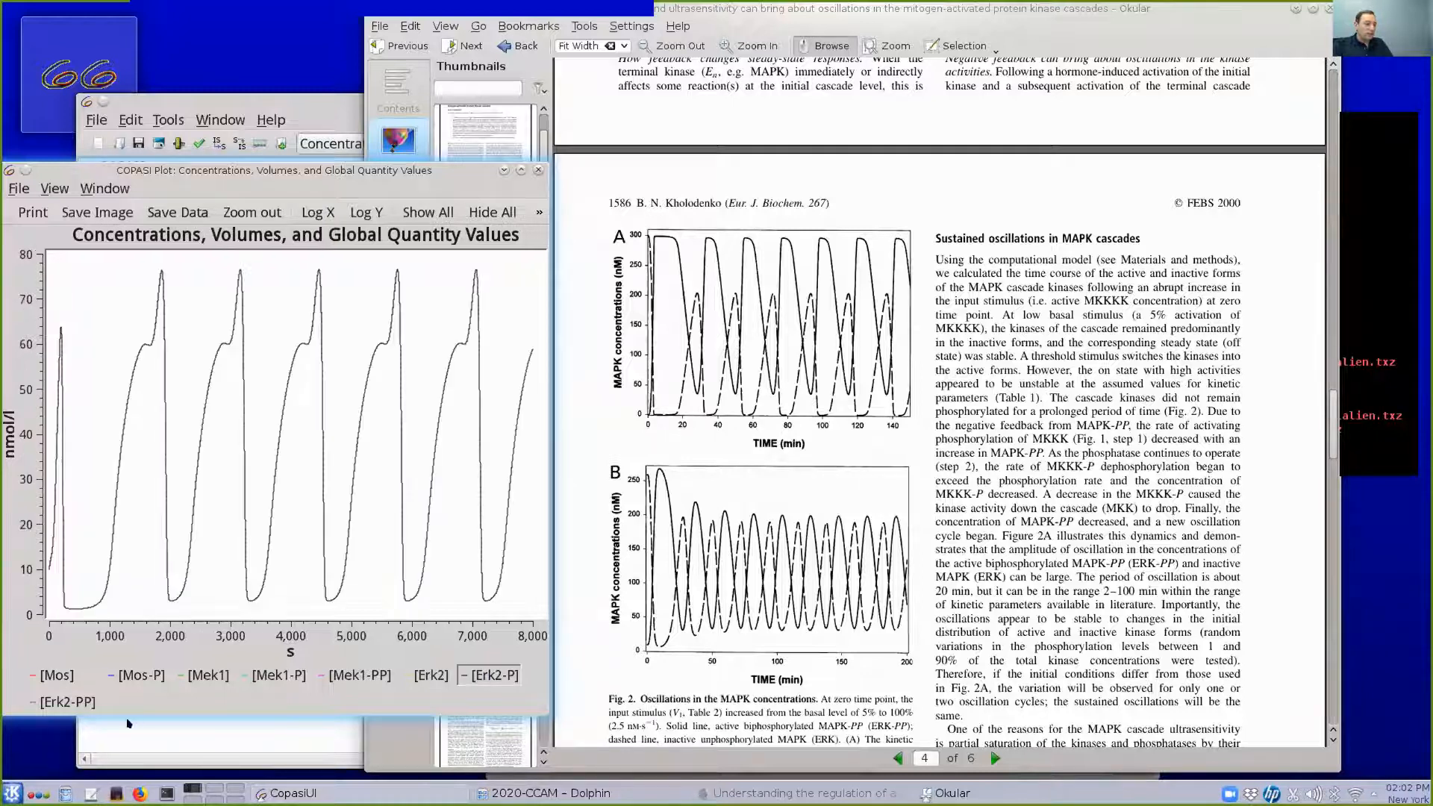
left_click(446, 675)
left_click(488, 676)
left_click(43, 702)
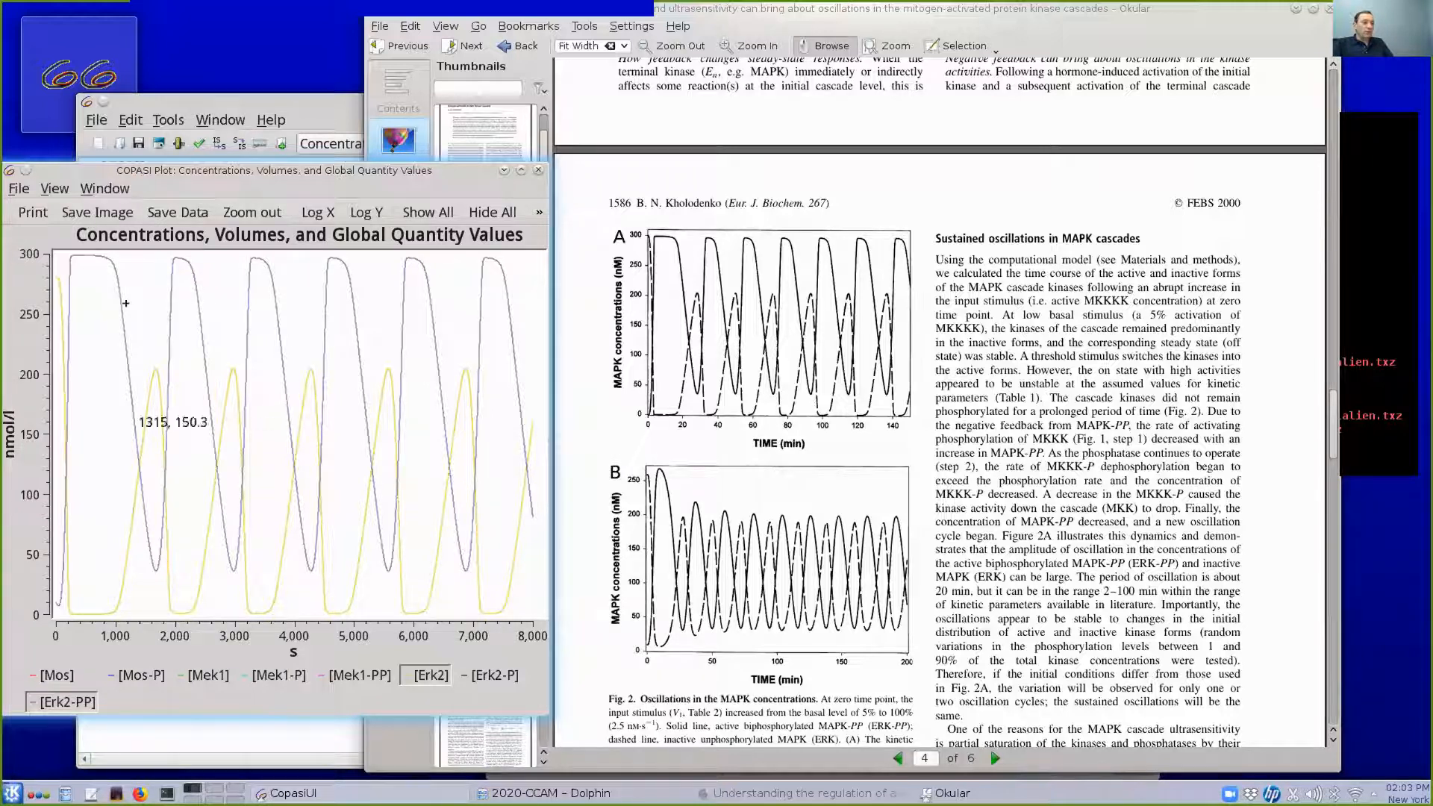
Run the steady-state task and examine the stability summary and largest real part of the eigenvalues
left_click_drag(425, 169, 256, 326)
left_click(200, 320)
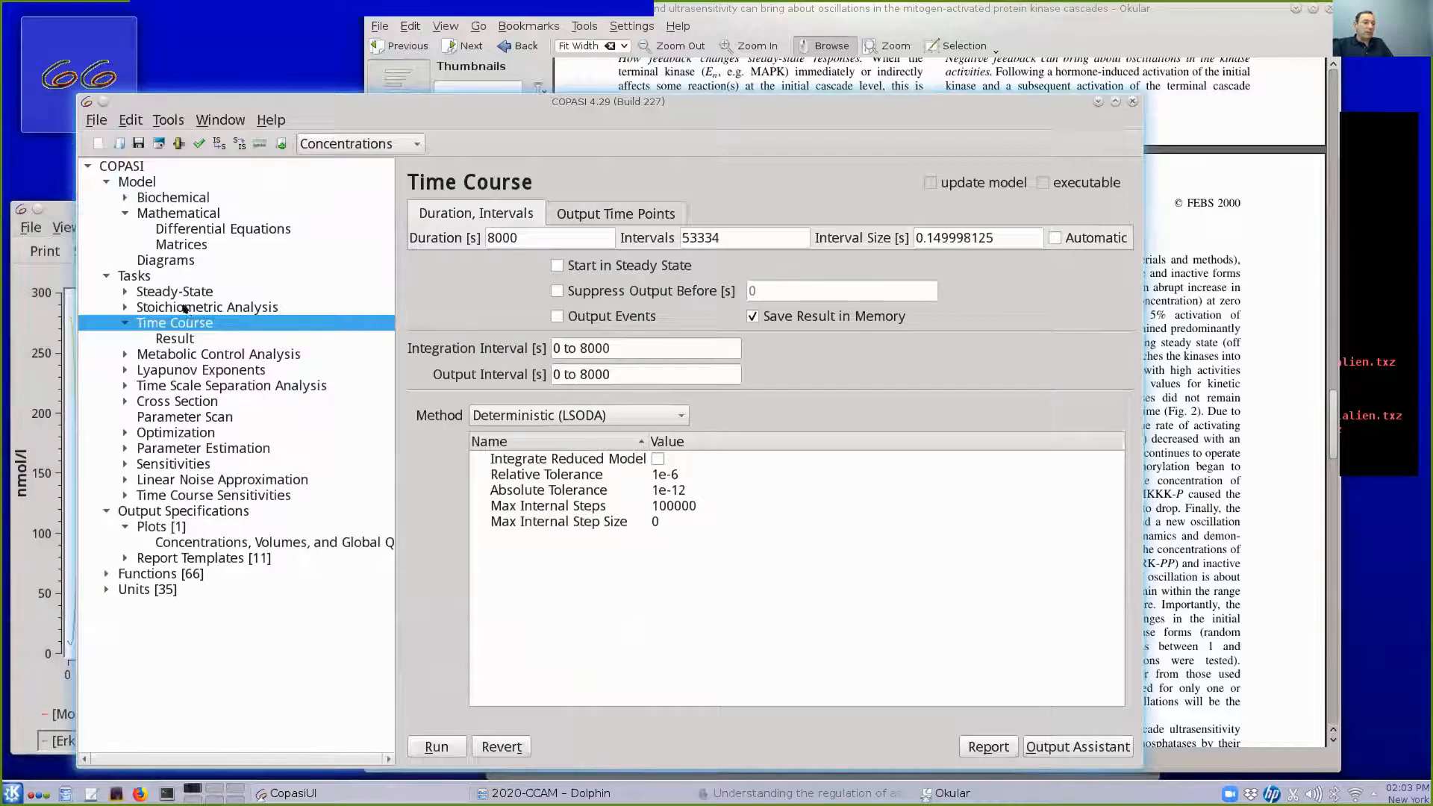
left_click(184, 293)
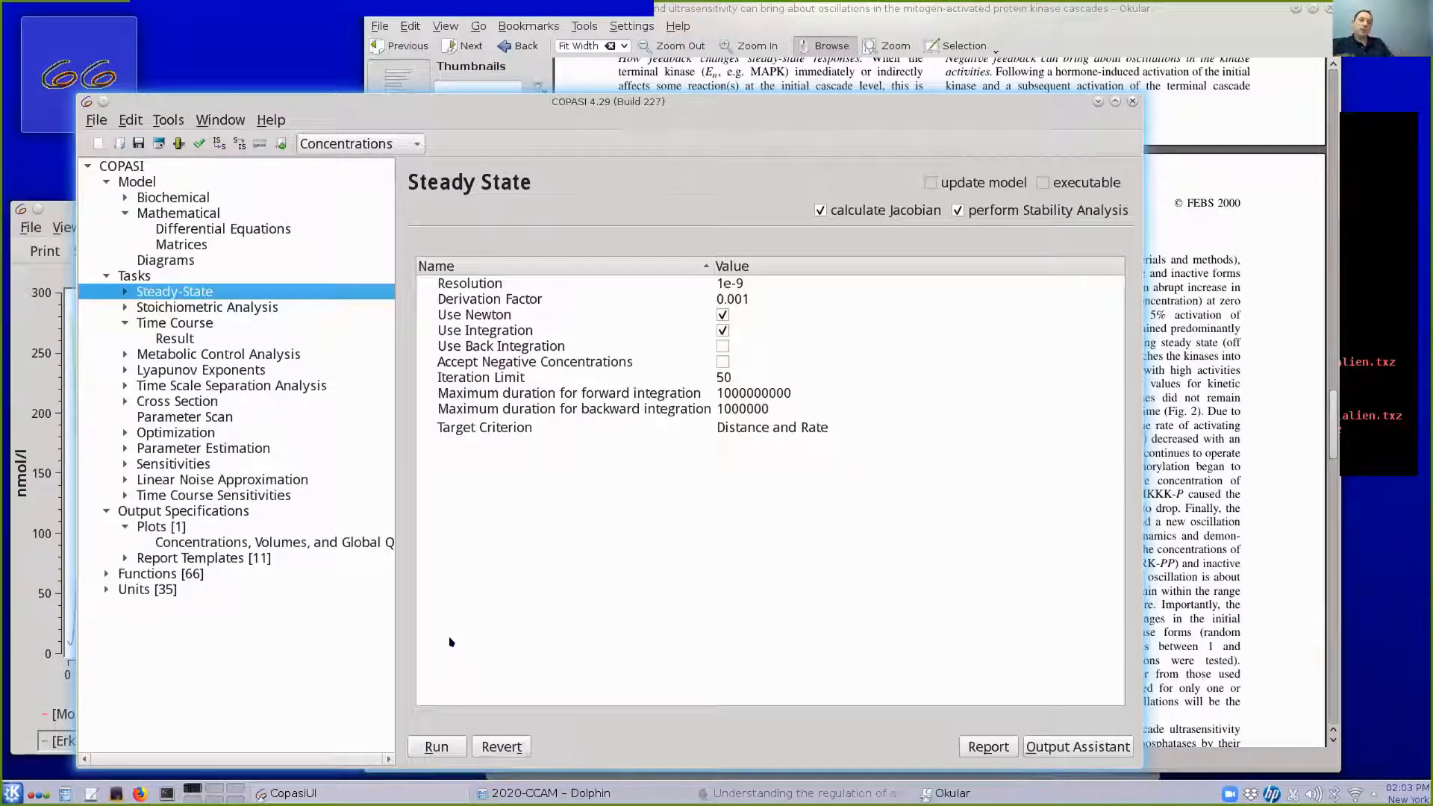
left_click(422, 750)
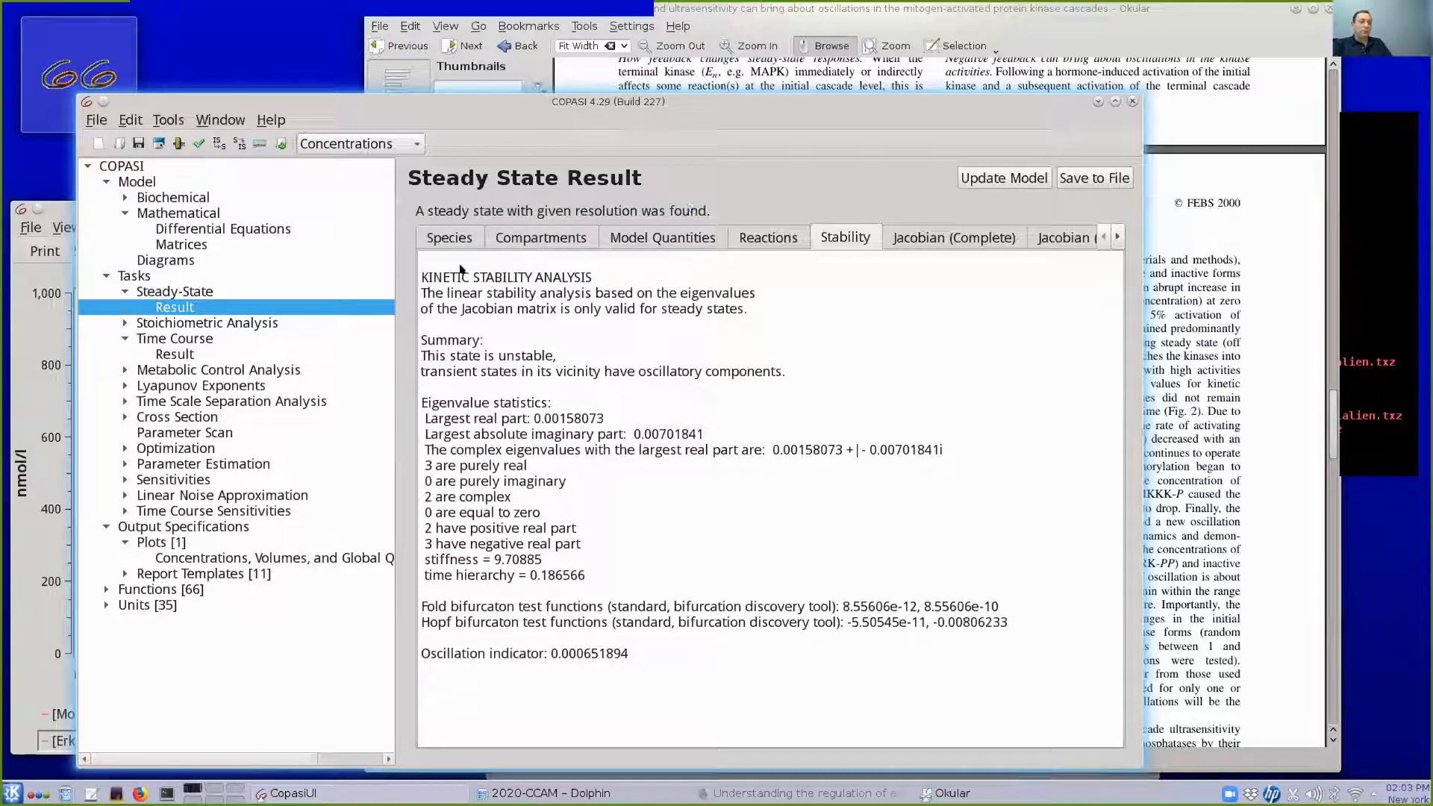
left_click_drag(422, 356, 556, 355)
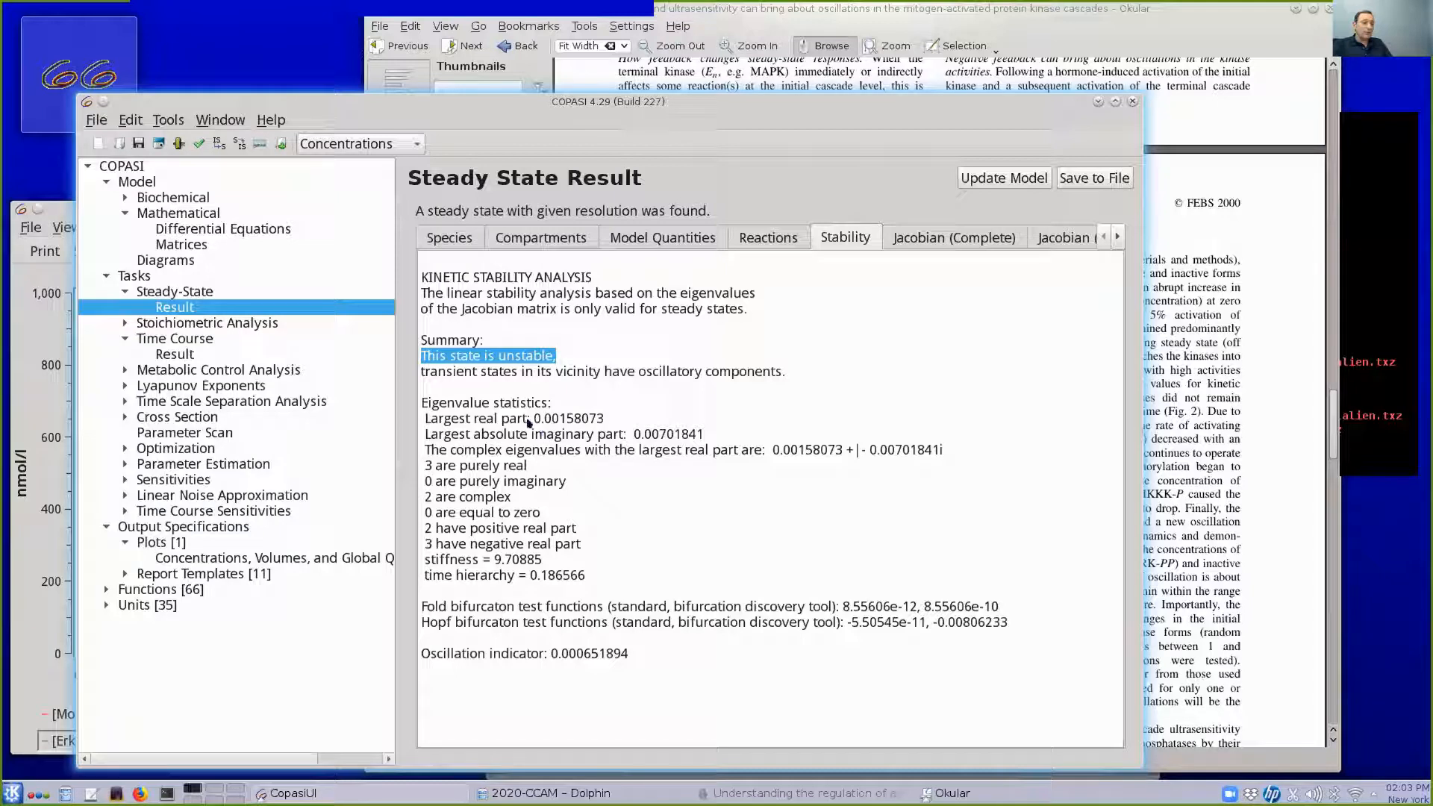
left_click_drag(533, 417, 605, 422)
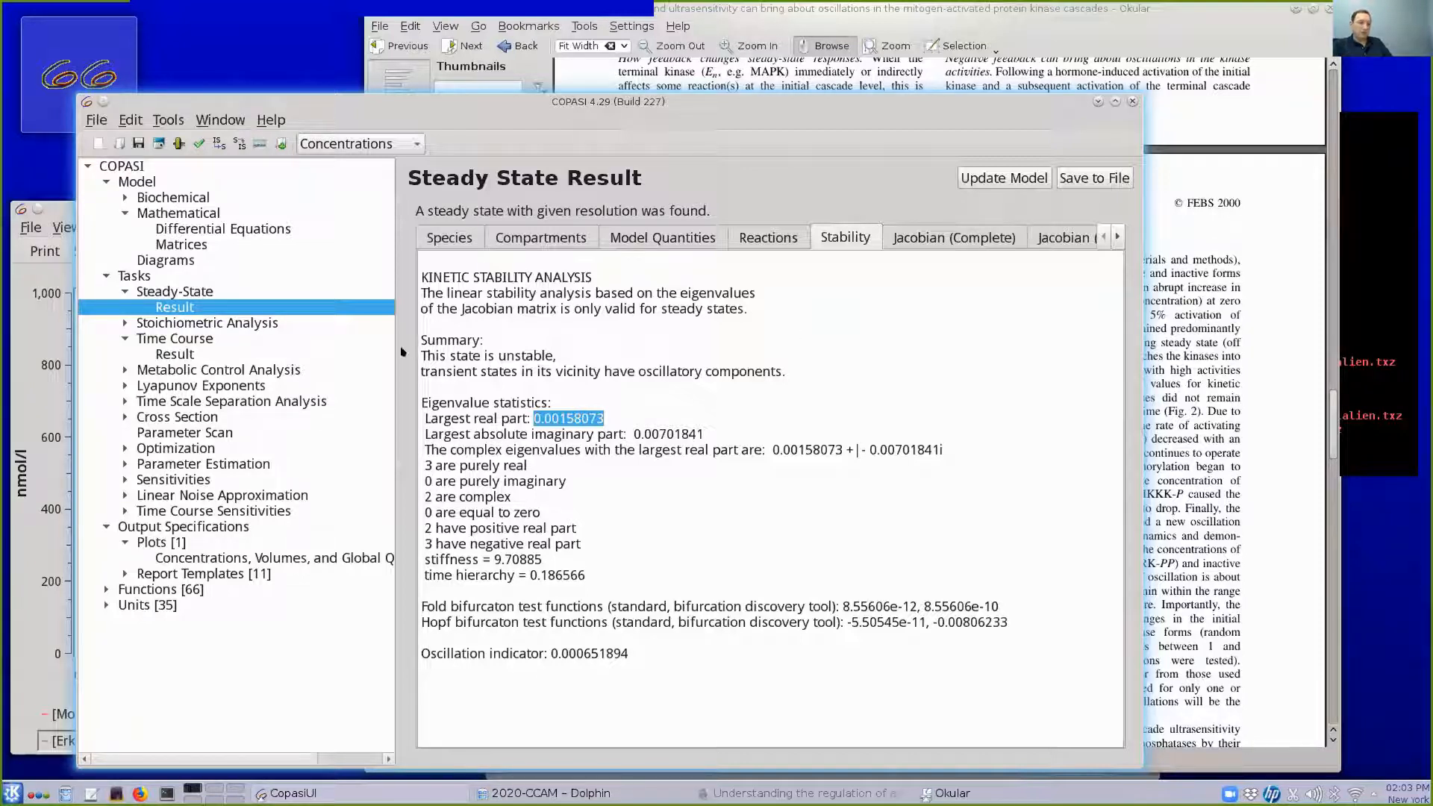
Rerun the 8000 s time course and bring up its plot of [Erk2] and [Erk2-PP] beside the task settings
left_click(52, 292)
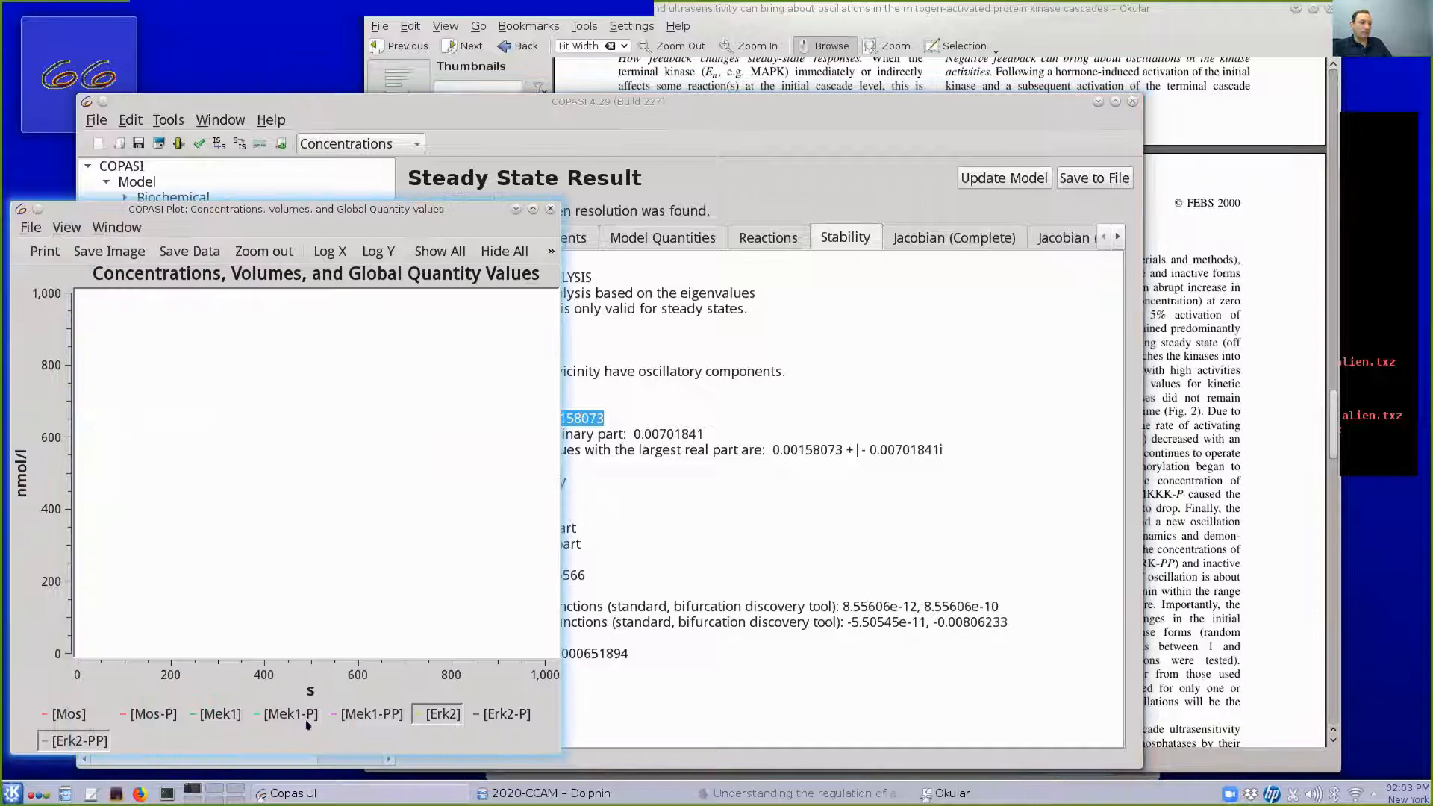
left_click(306, 193)
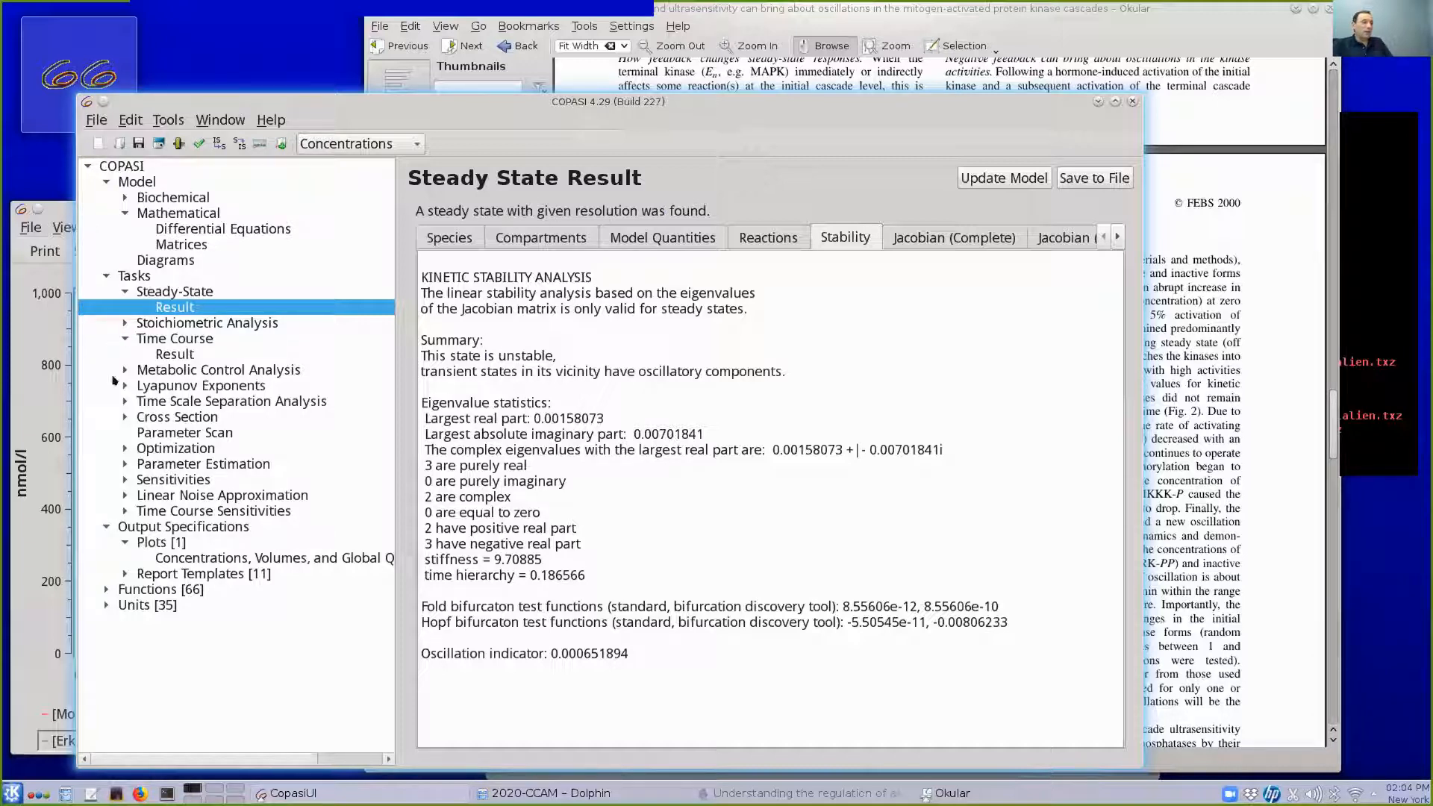
left_click(124, 432)
left_click(52, 211)
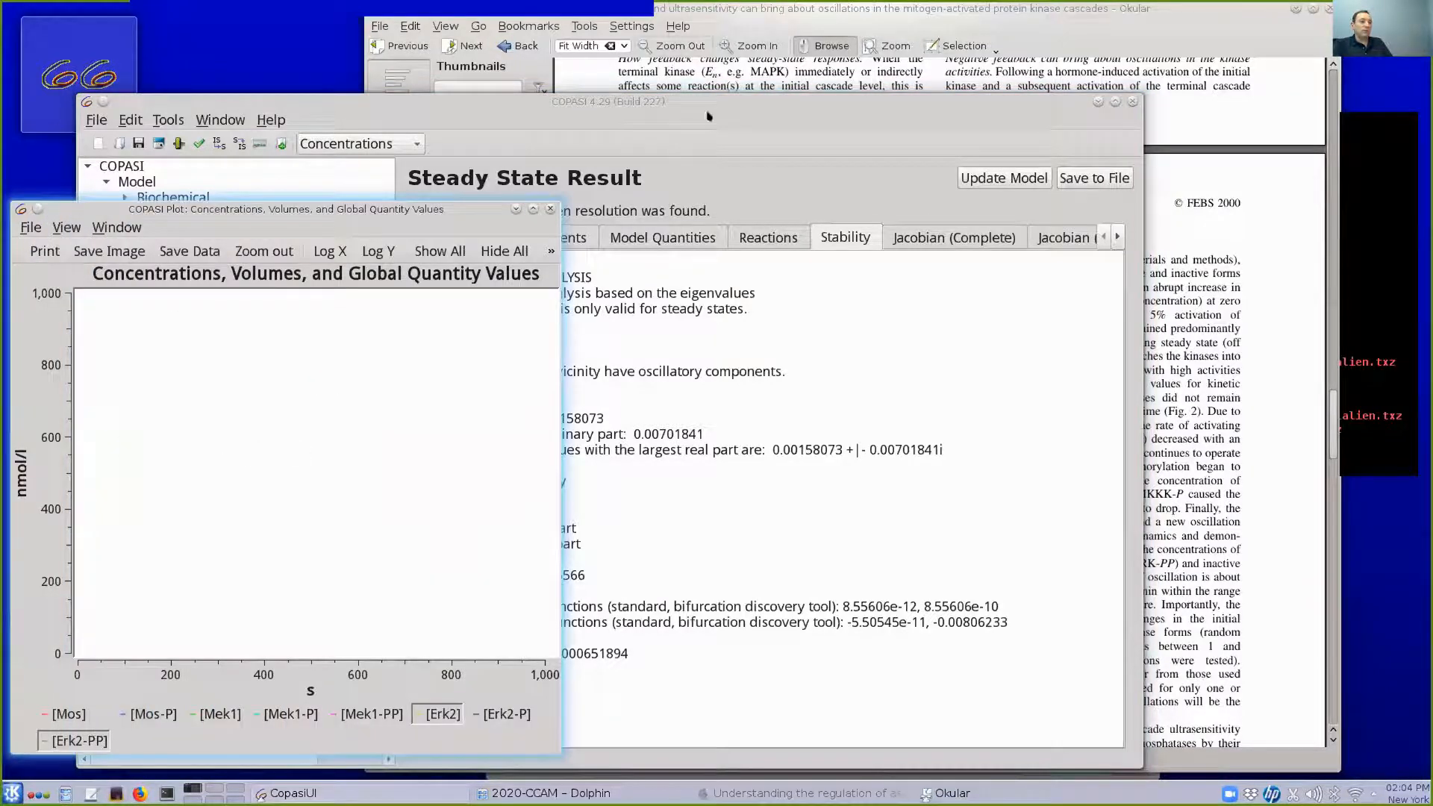
left_click_drag(709, 113, 872, 59)
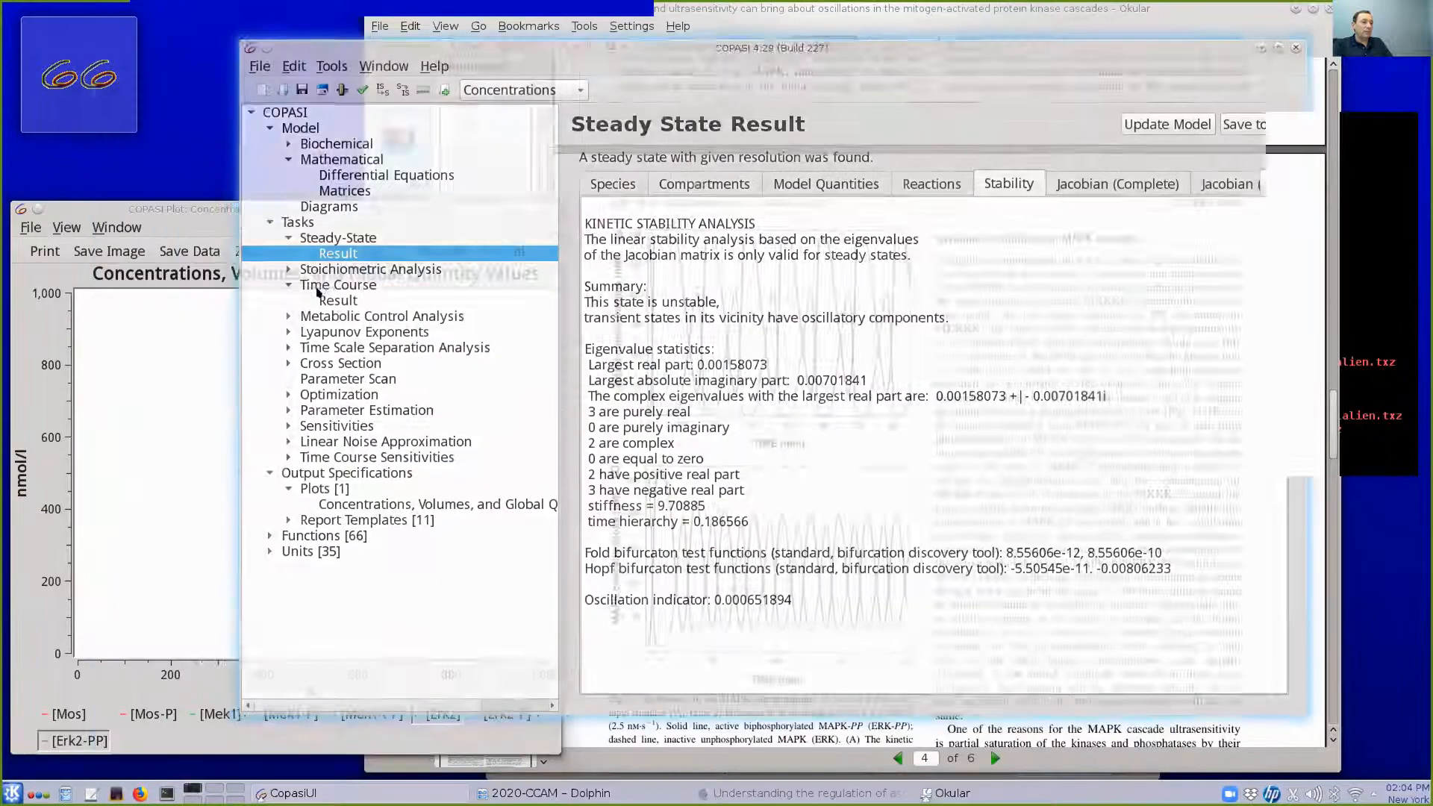
left_click_drag(318, 291, 312, 293)
left_click(329, 286)
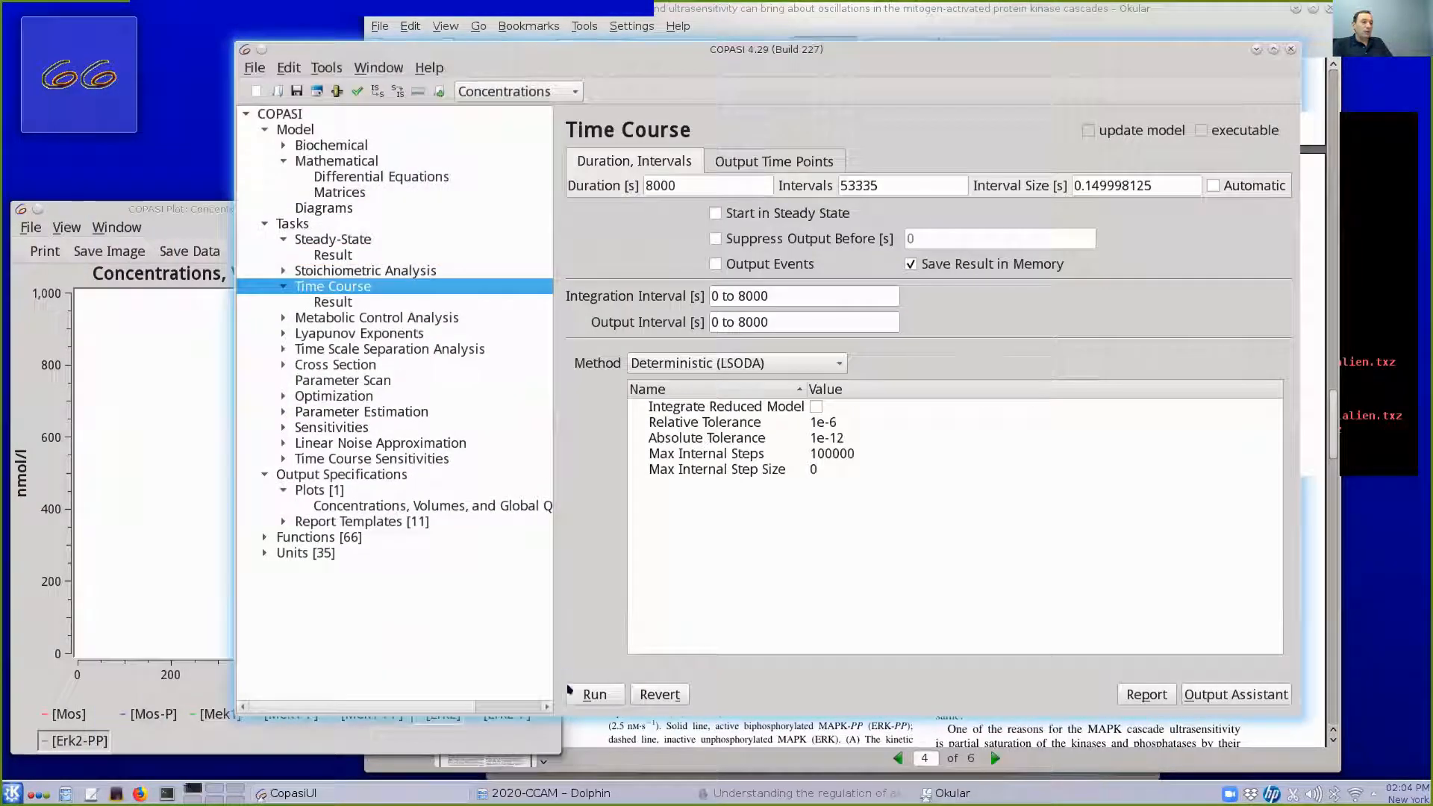
left_click(93, 206)
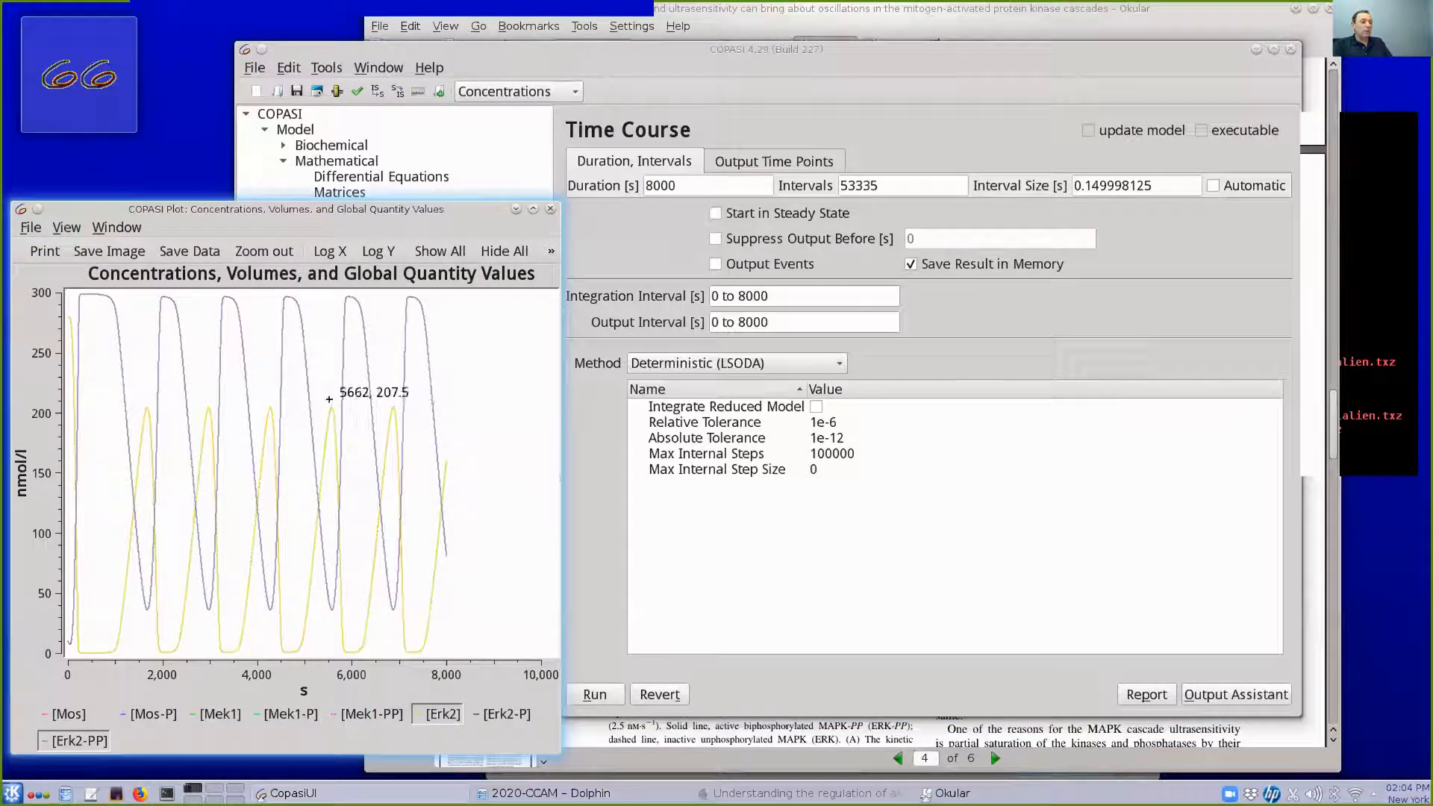
Inspect the oscillation peaks in the plot and hide the [Erk2-PP] curve so only [Erk2] is drawn
left_click_drag(332, 407, 375, 394)
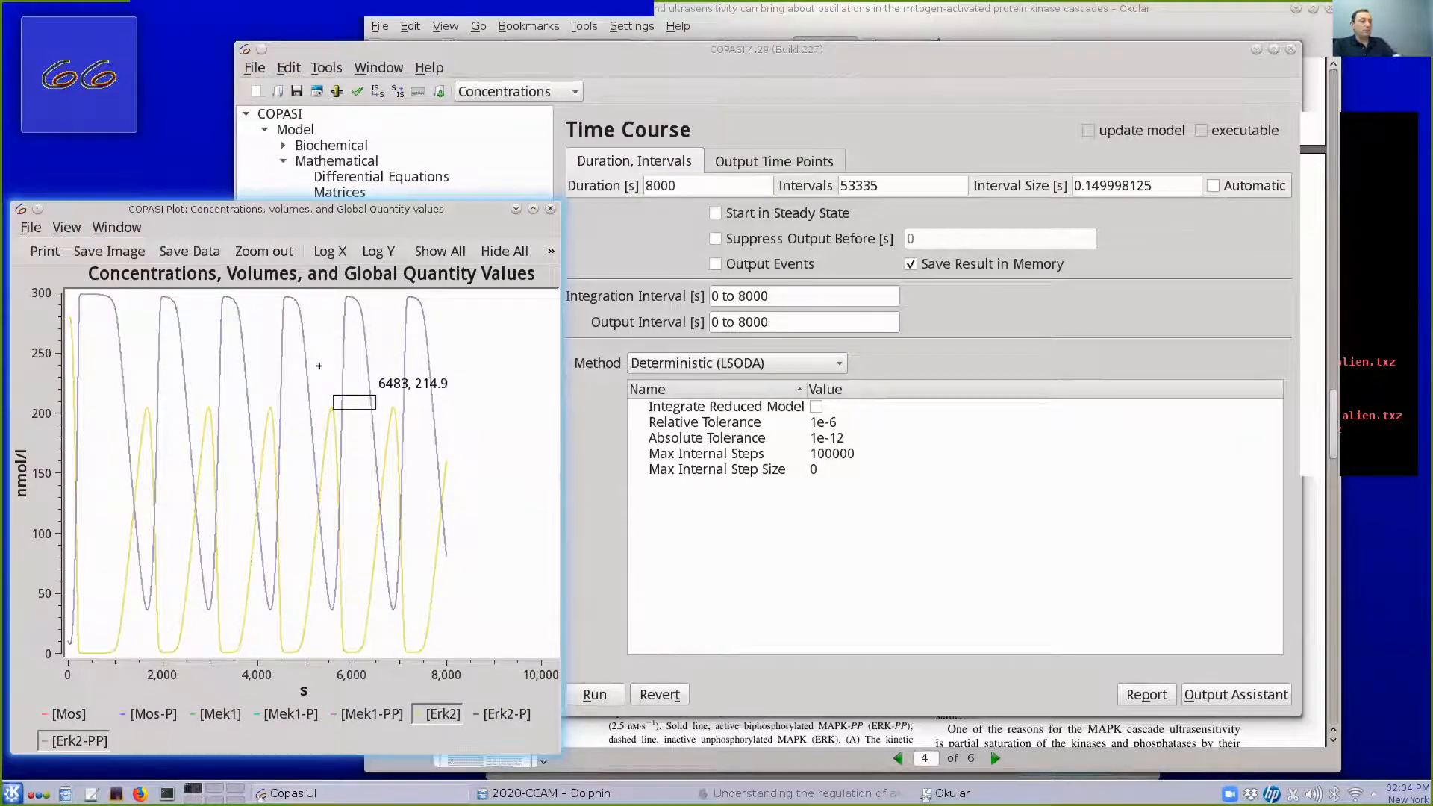
right_click(317, 365)
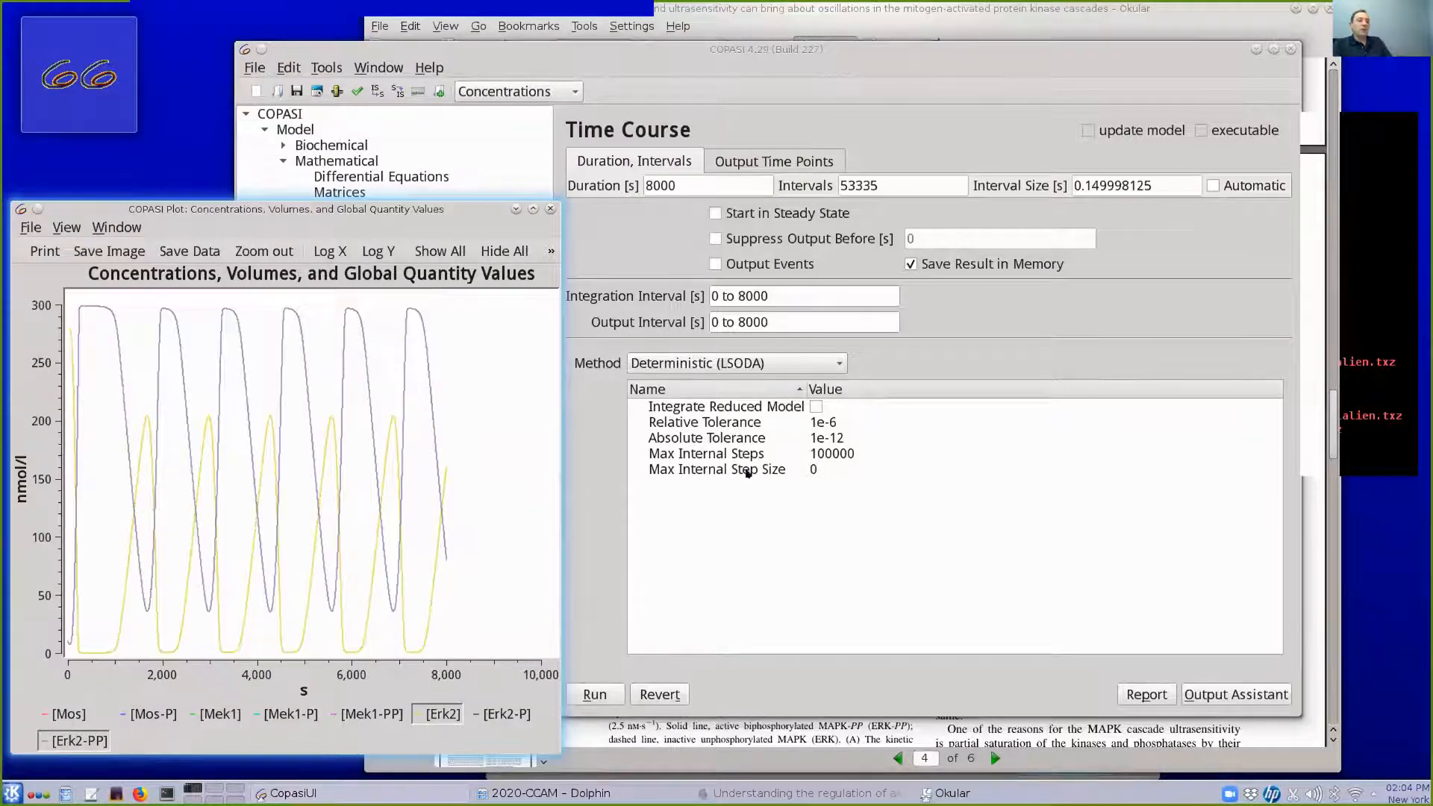
left_click(578, 573)
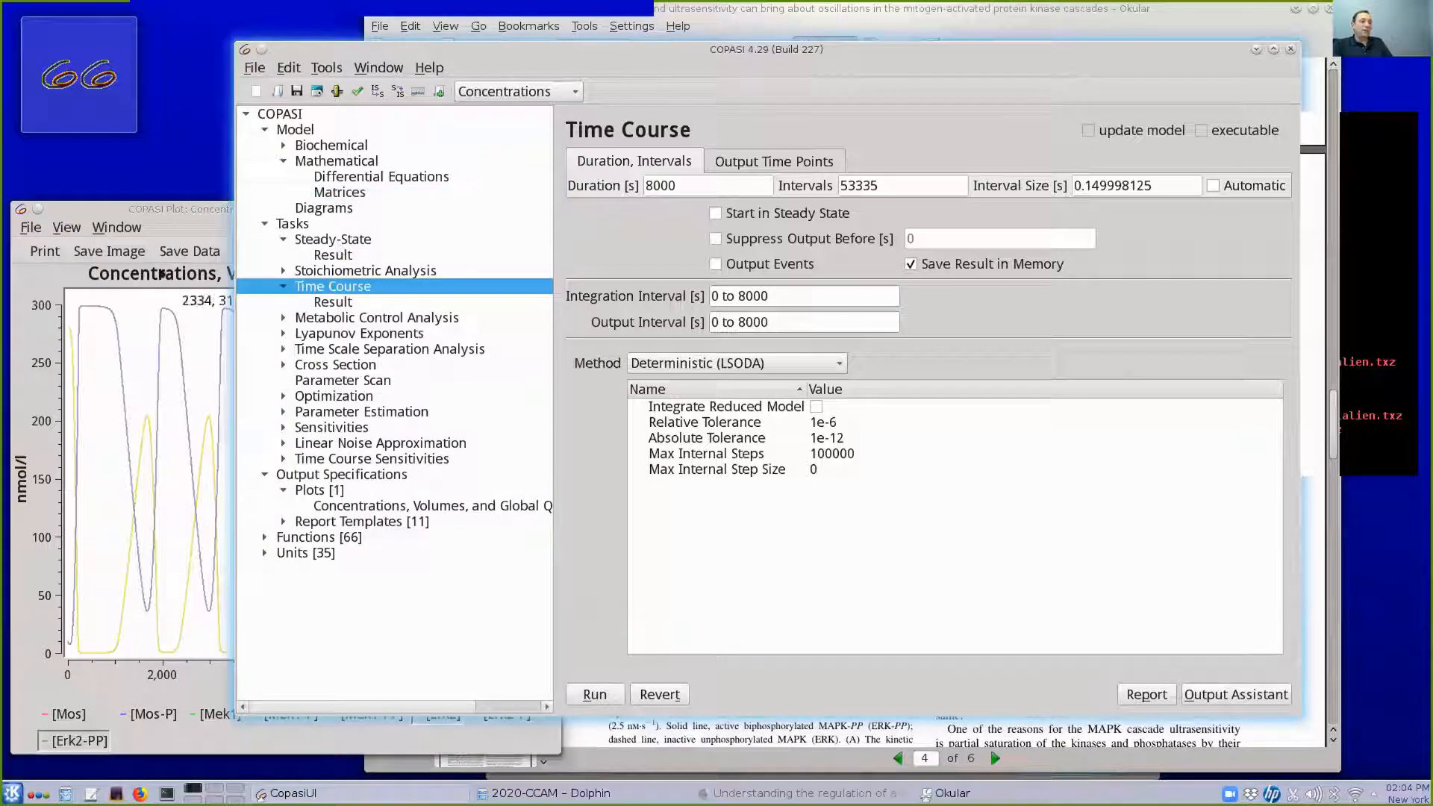
left_click(141, 211)
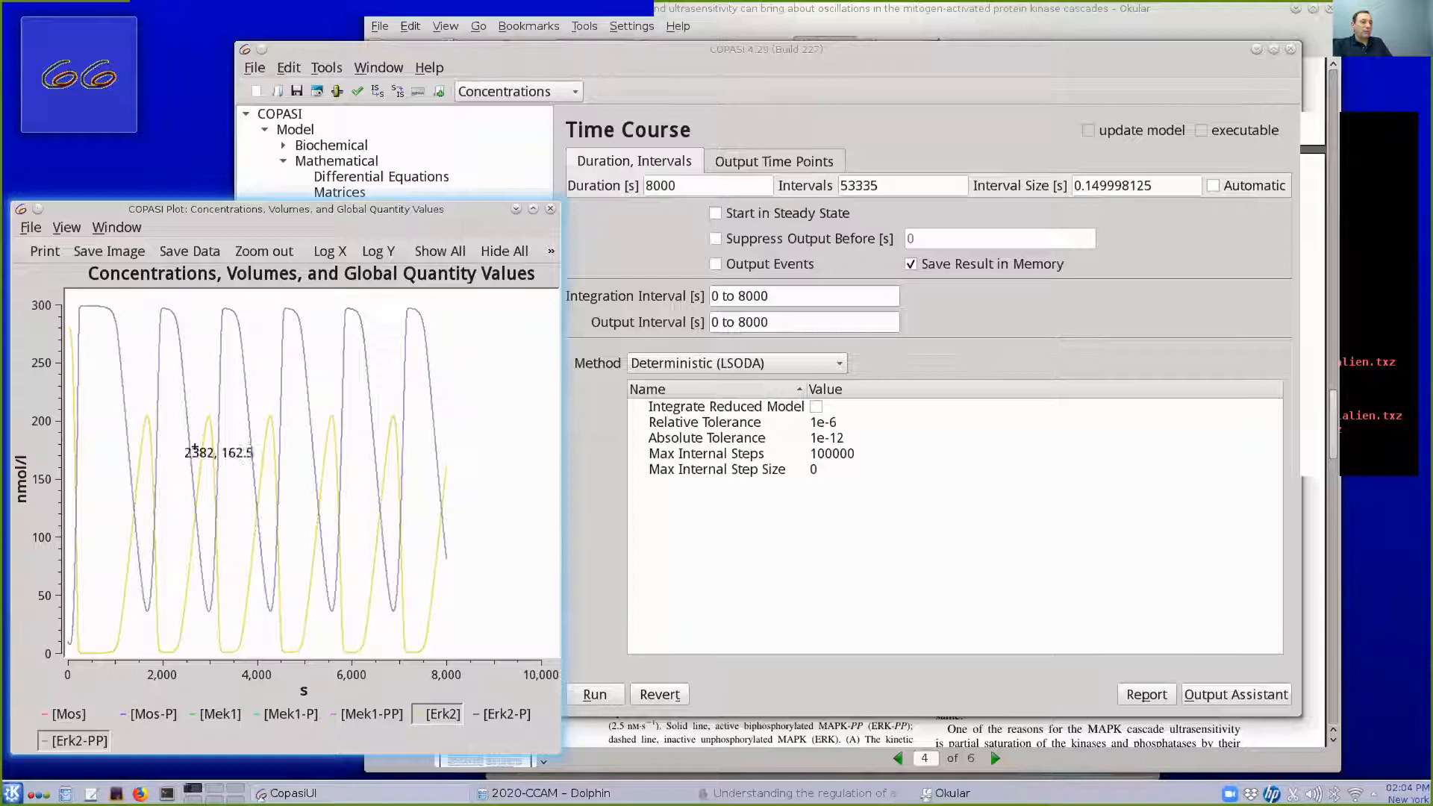
left_click(105, 740)
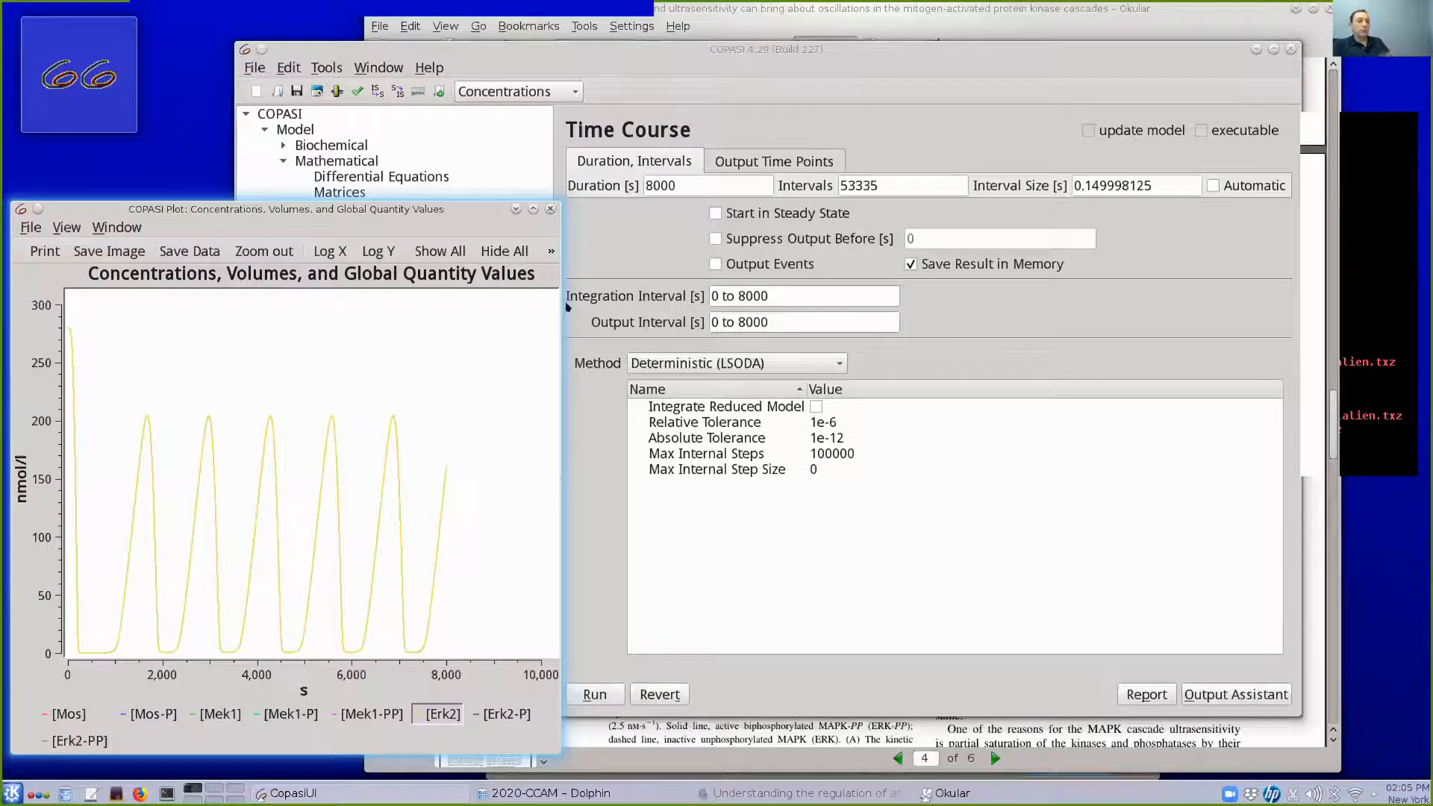
left_click(578, 78)
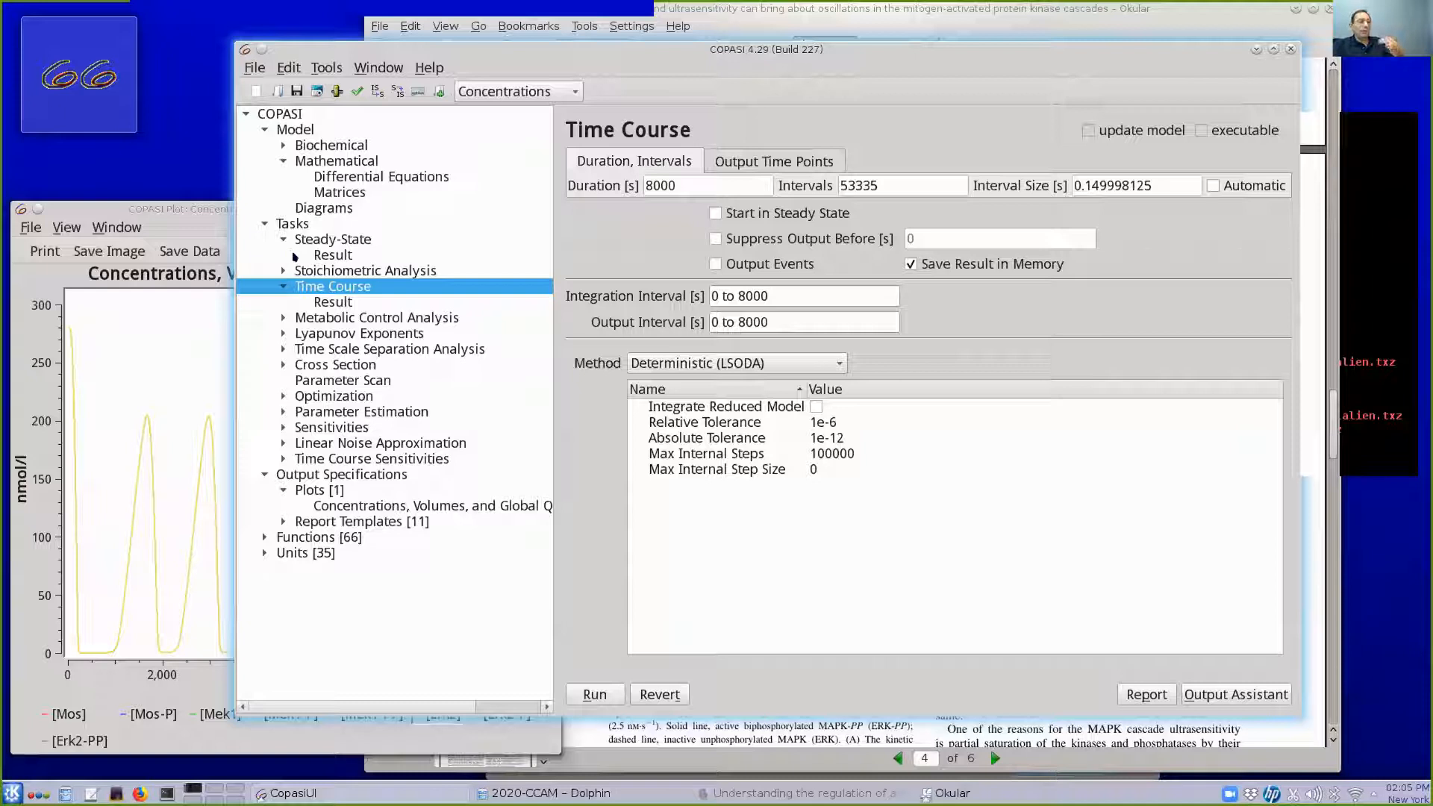
left_click(191, 210)
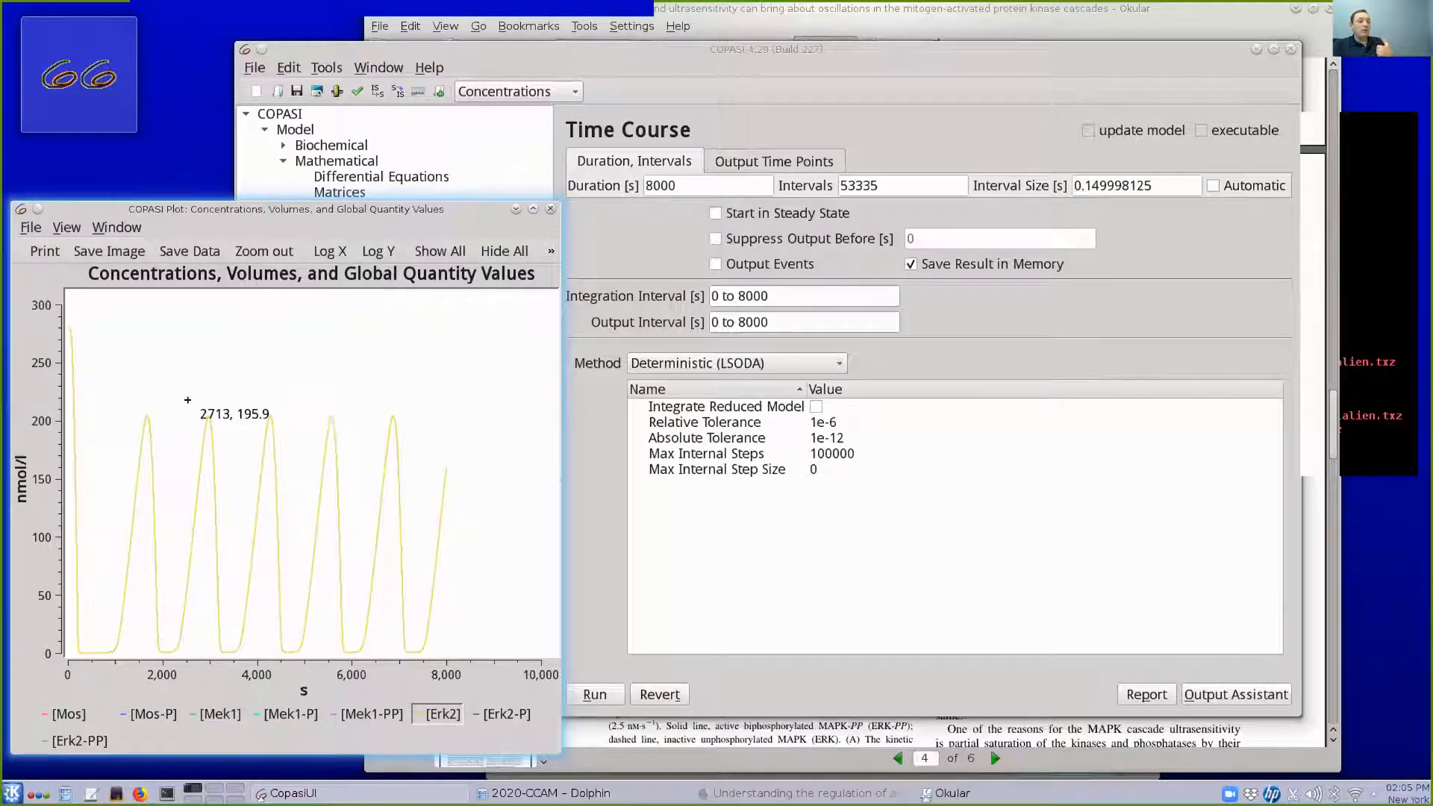
Add a fixed global quantity named previoustime to the model
left_click(476, 51)
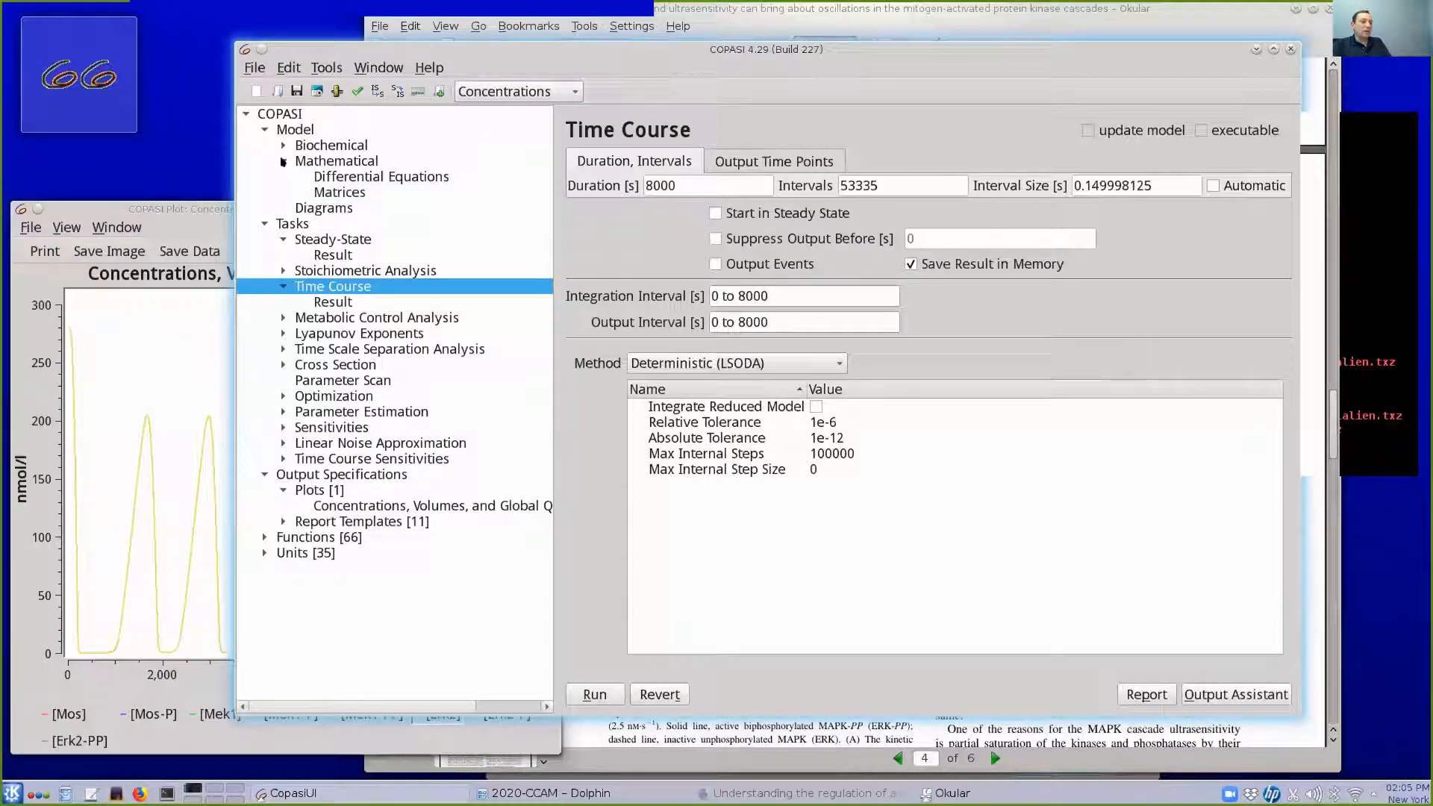
left_click(283, 145)
left_click(338, 208)
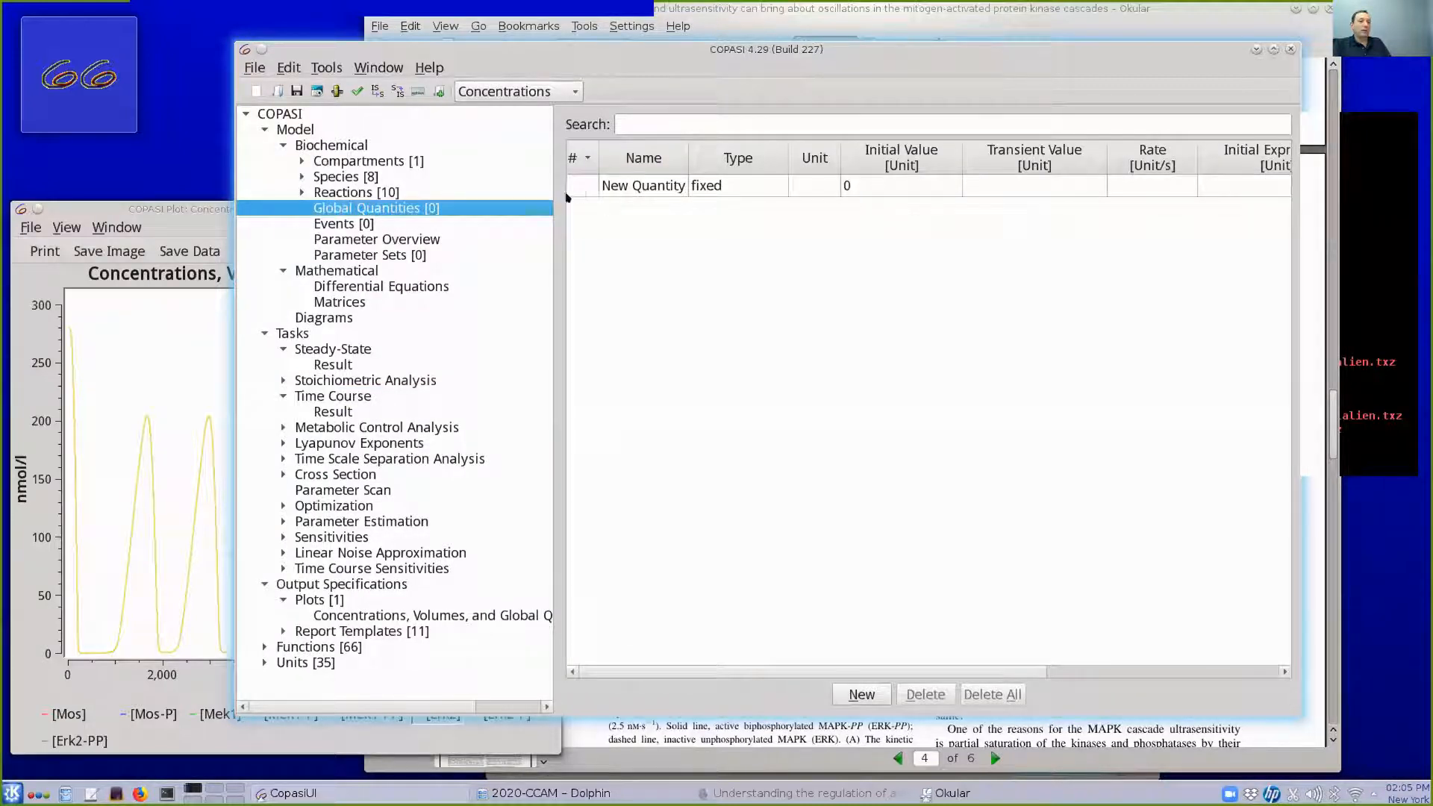
double_click(648, 185)
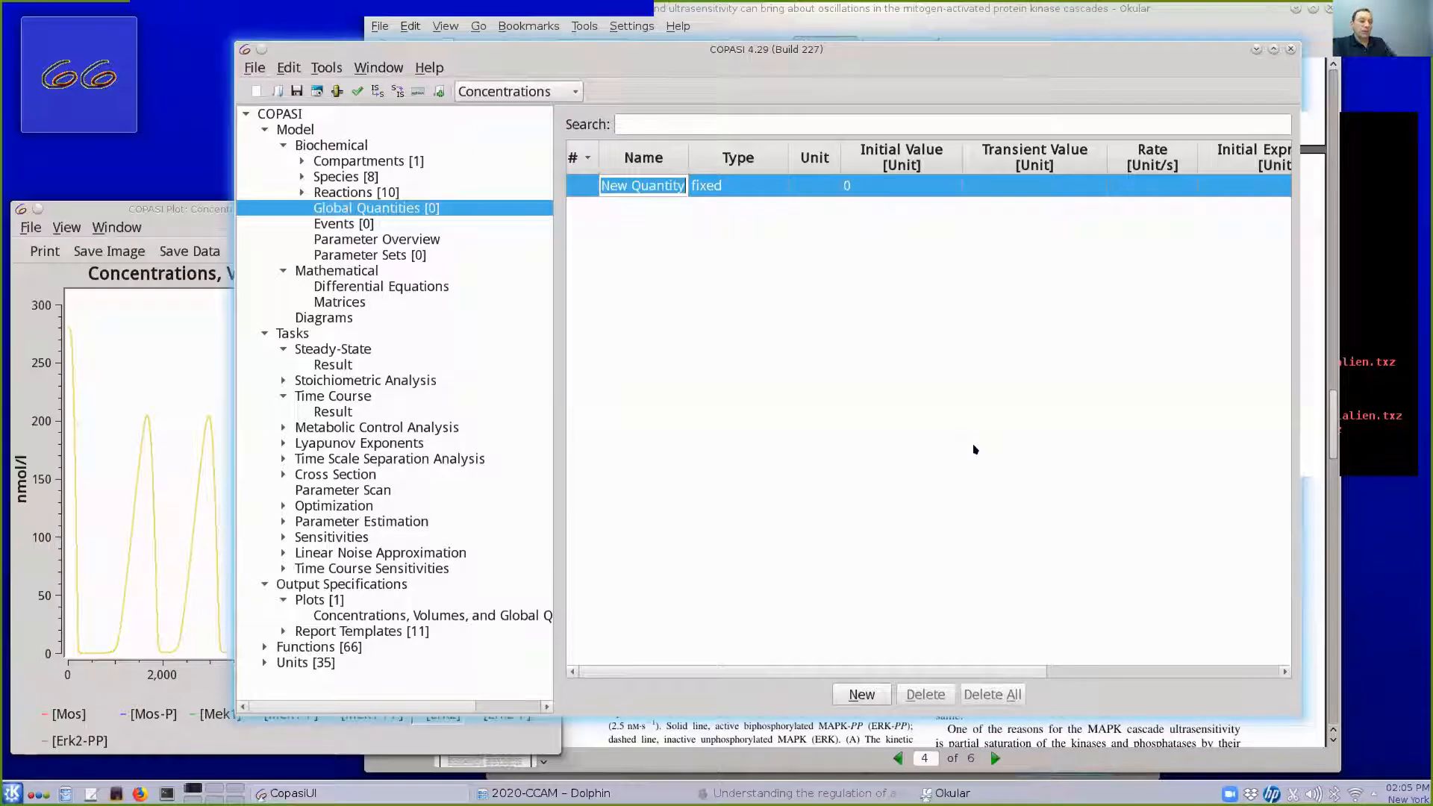
type("previoustime")
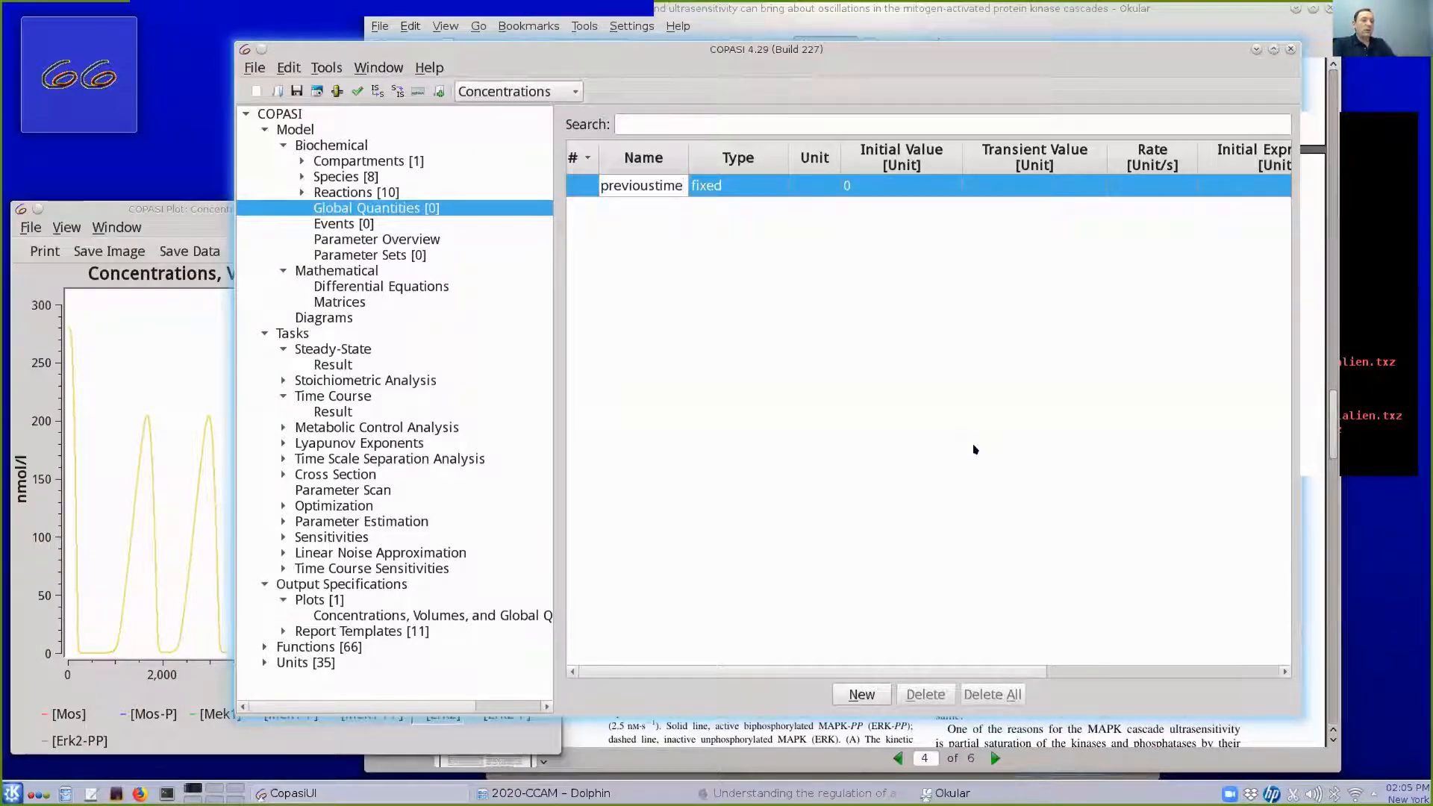
key("Return")
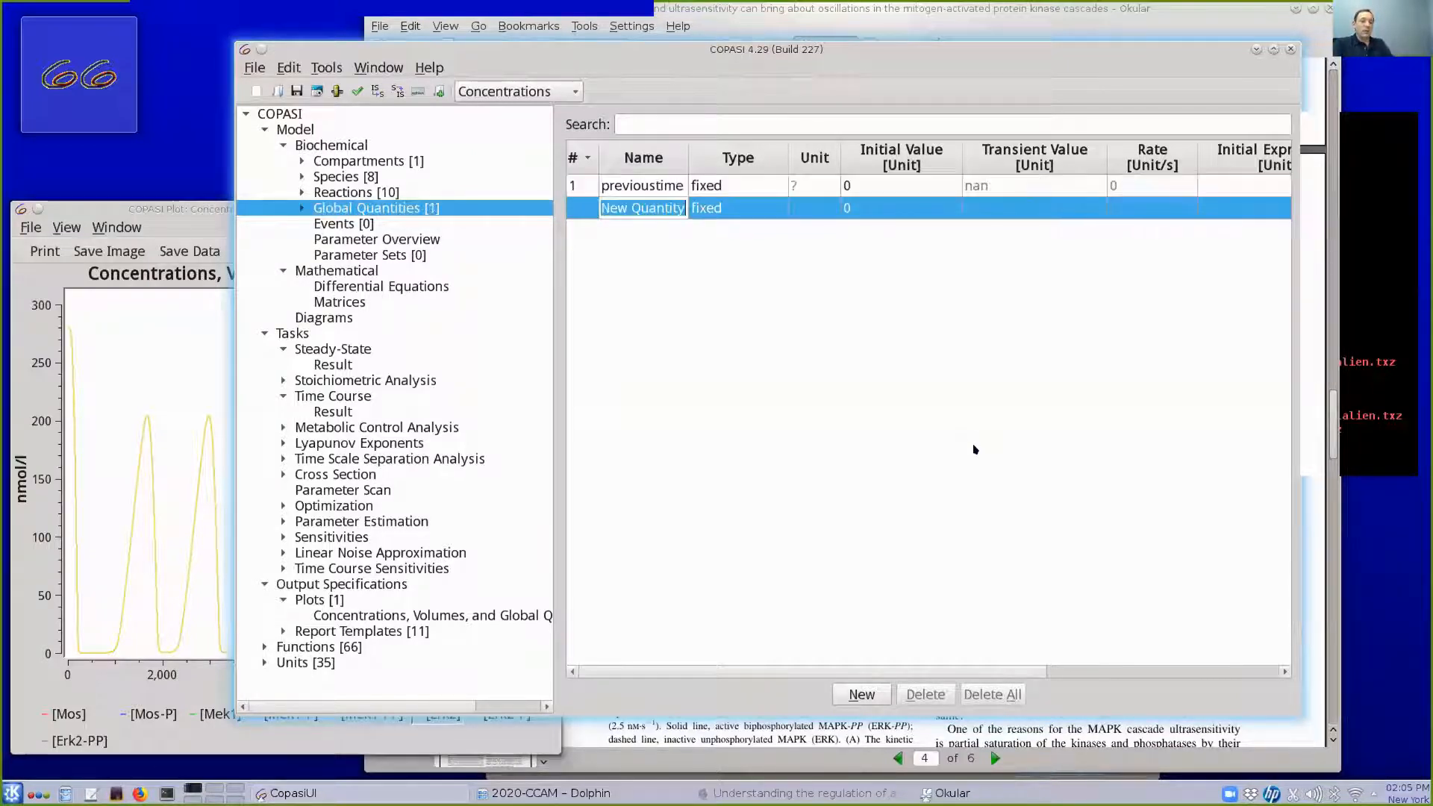
Add a fixed global quantity named period and create a new event in the model
type("period")
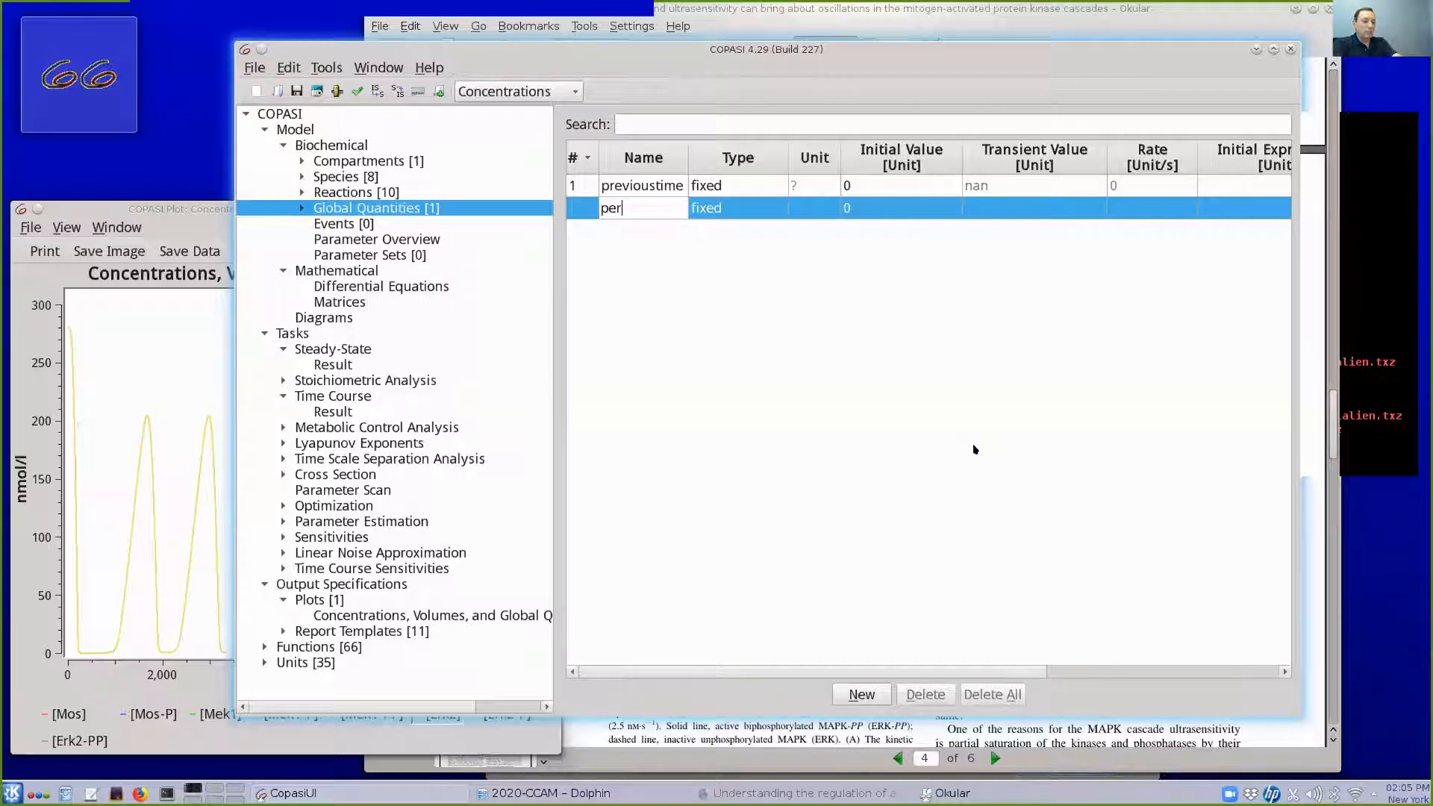
key("Return")
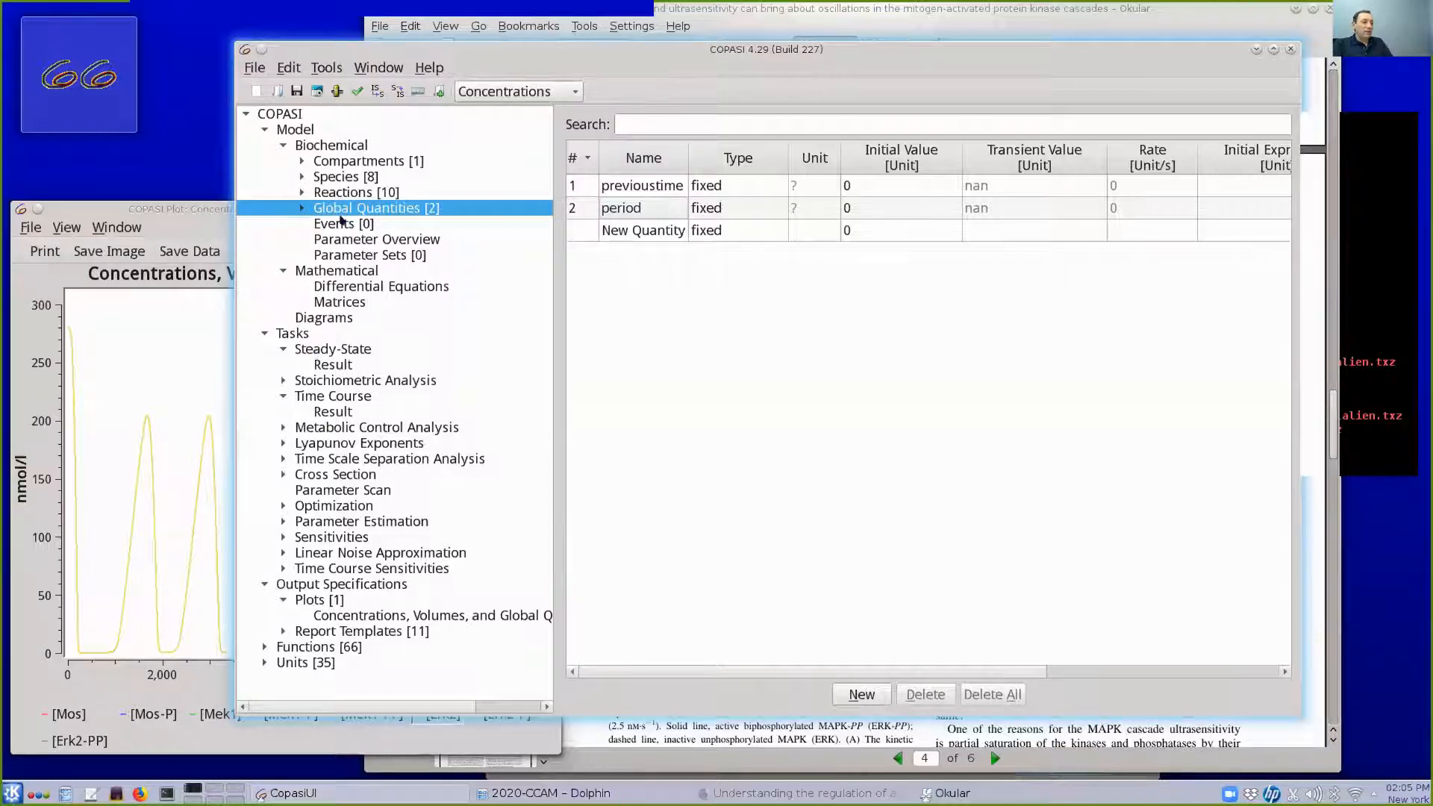
left_click(341, 224)
double_click(576, 168)
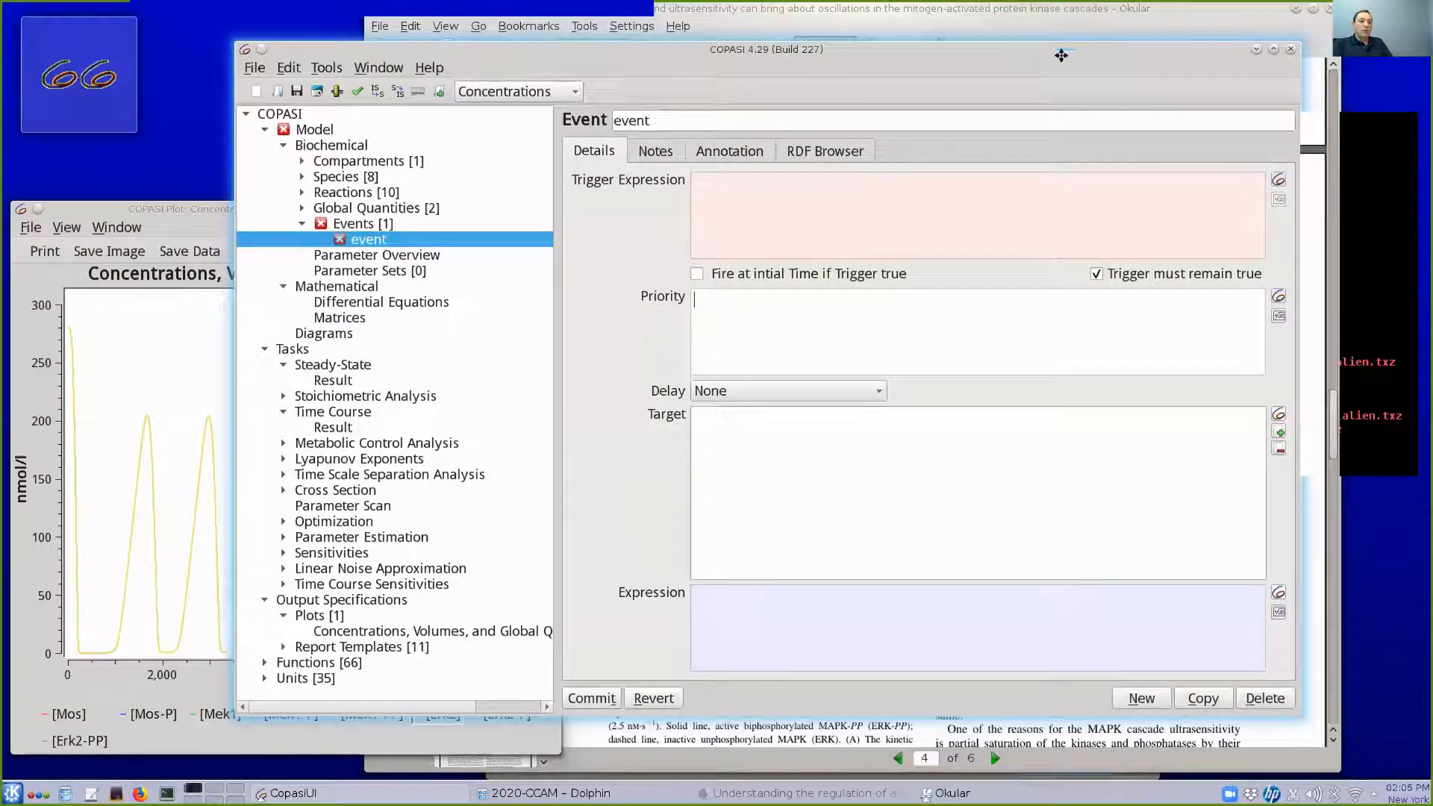
left_click_drag(1009, 44, 964, 51)
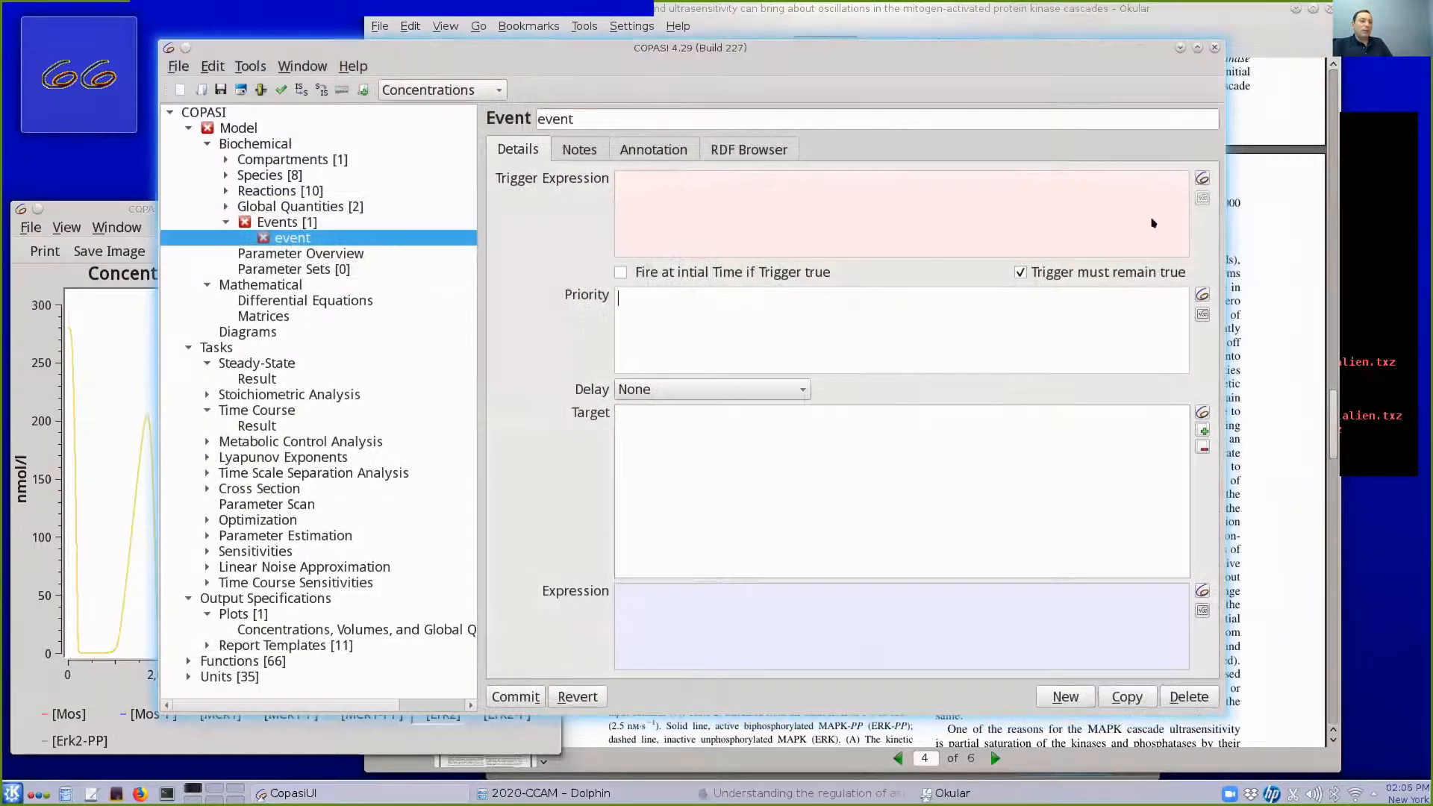
left_click(1202, 178)
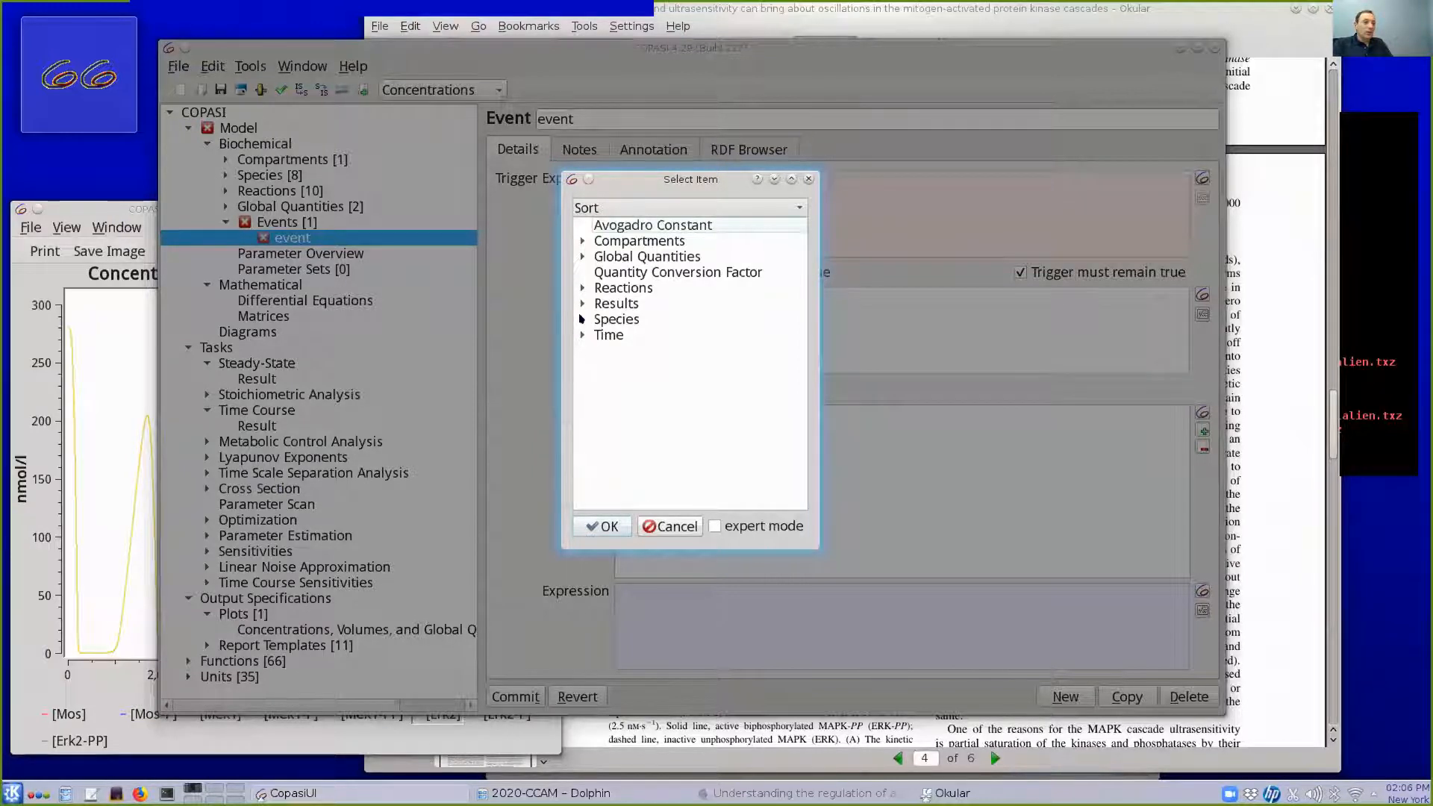
left_click(581, 318)
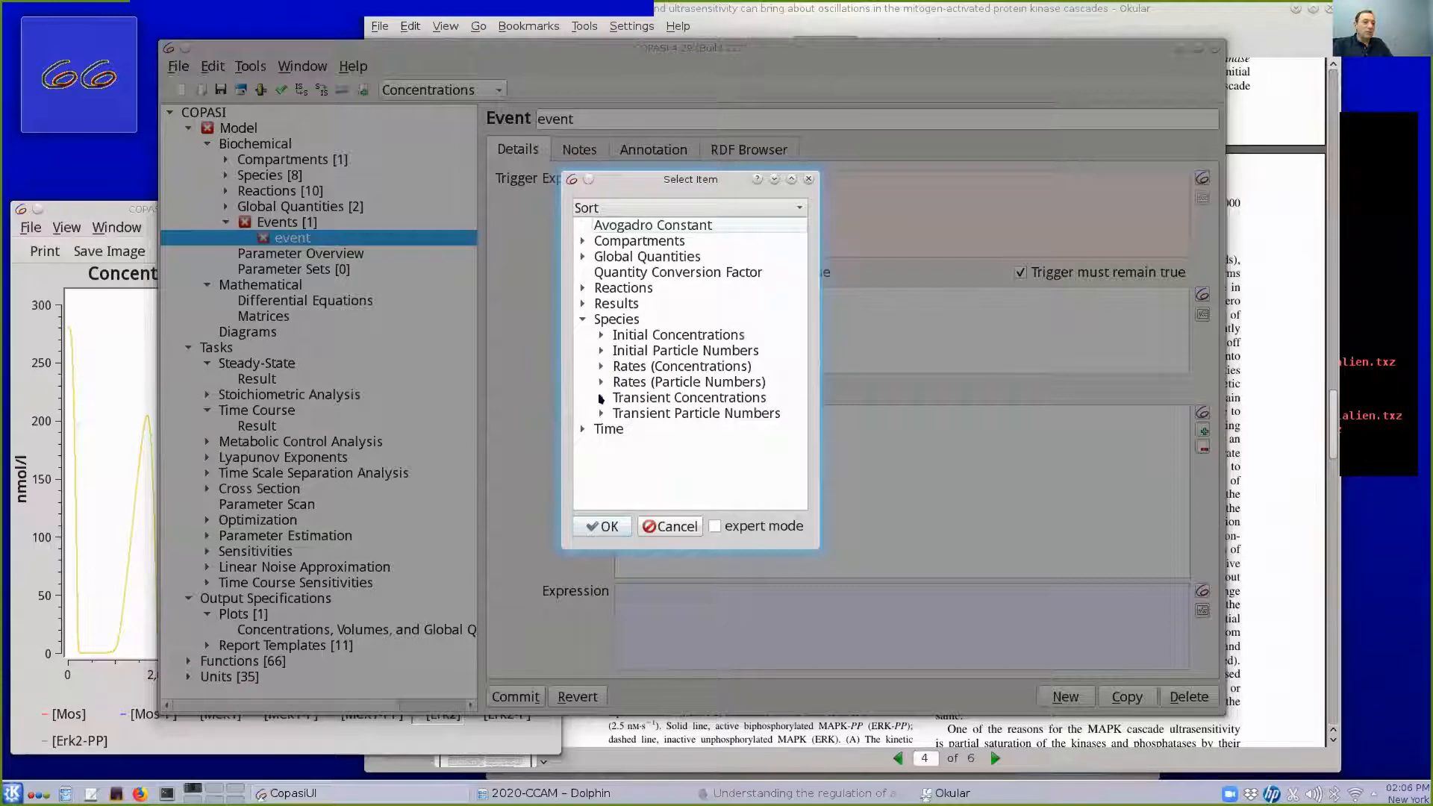
left_click(601, 397)
left_click(649, 445)
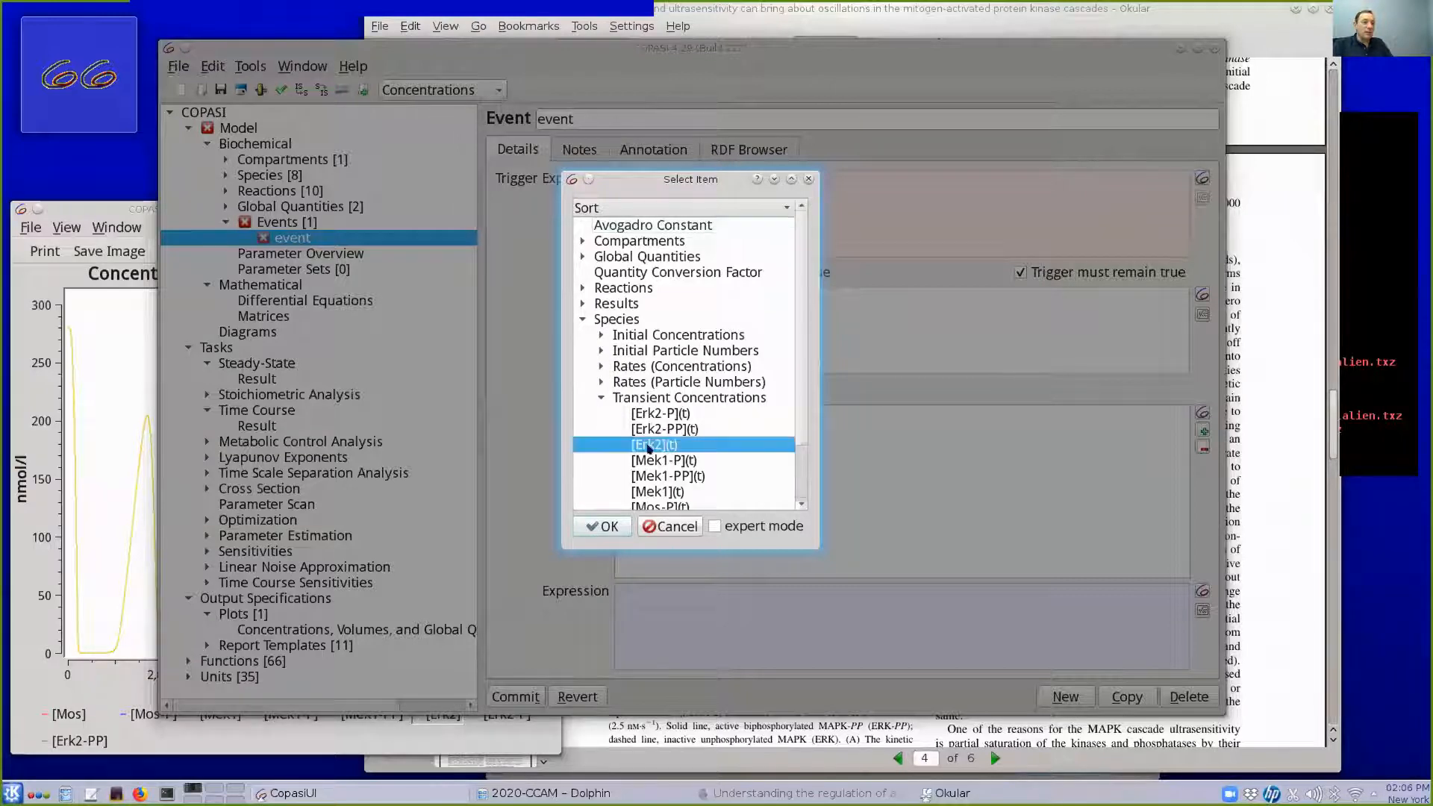
left_click(582, 527)
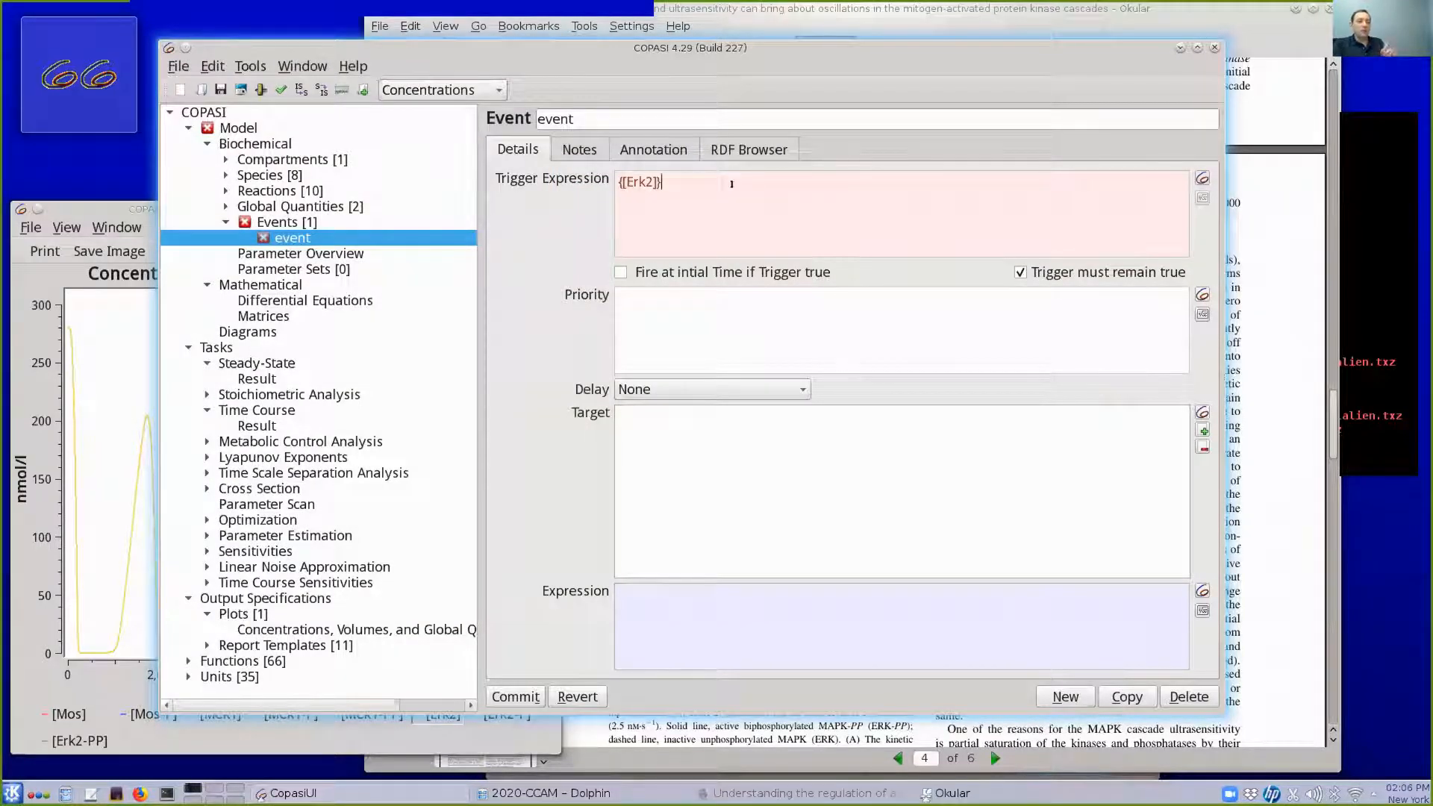
key("BackSpace")
key("BackSpace")
key("BackSpace")
key("BackSpace")
key("BackSpace")
key("BackSpace")
key("BackSpace")
key("BackSpace")
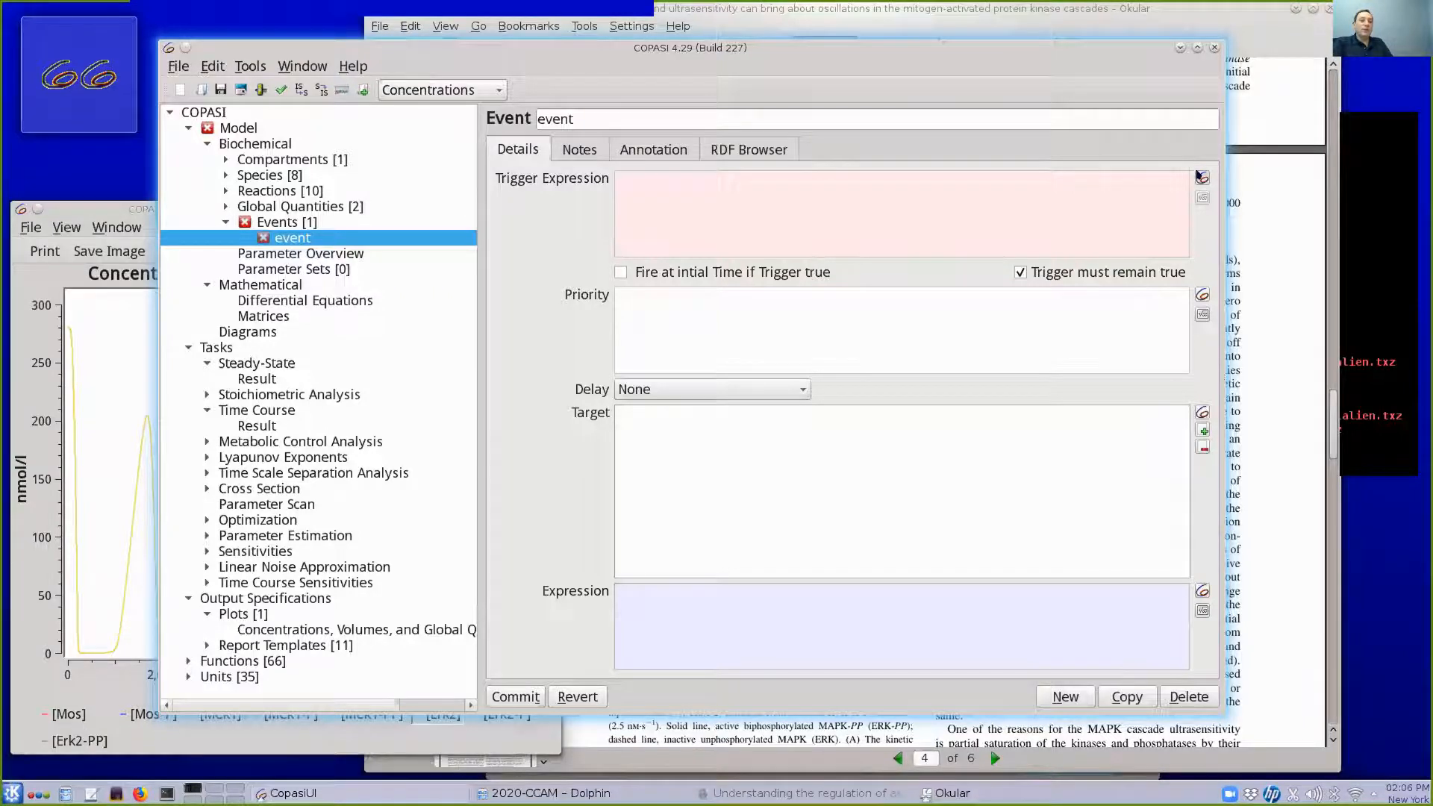
Set the event's trigger expression to {Erk2.Rate}<0, using the concentration rate of Erk2, and compare it with the [Erk2] plot
left_click(1202, 176)
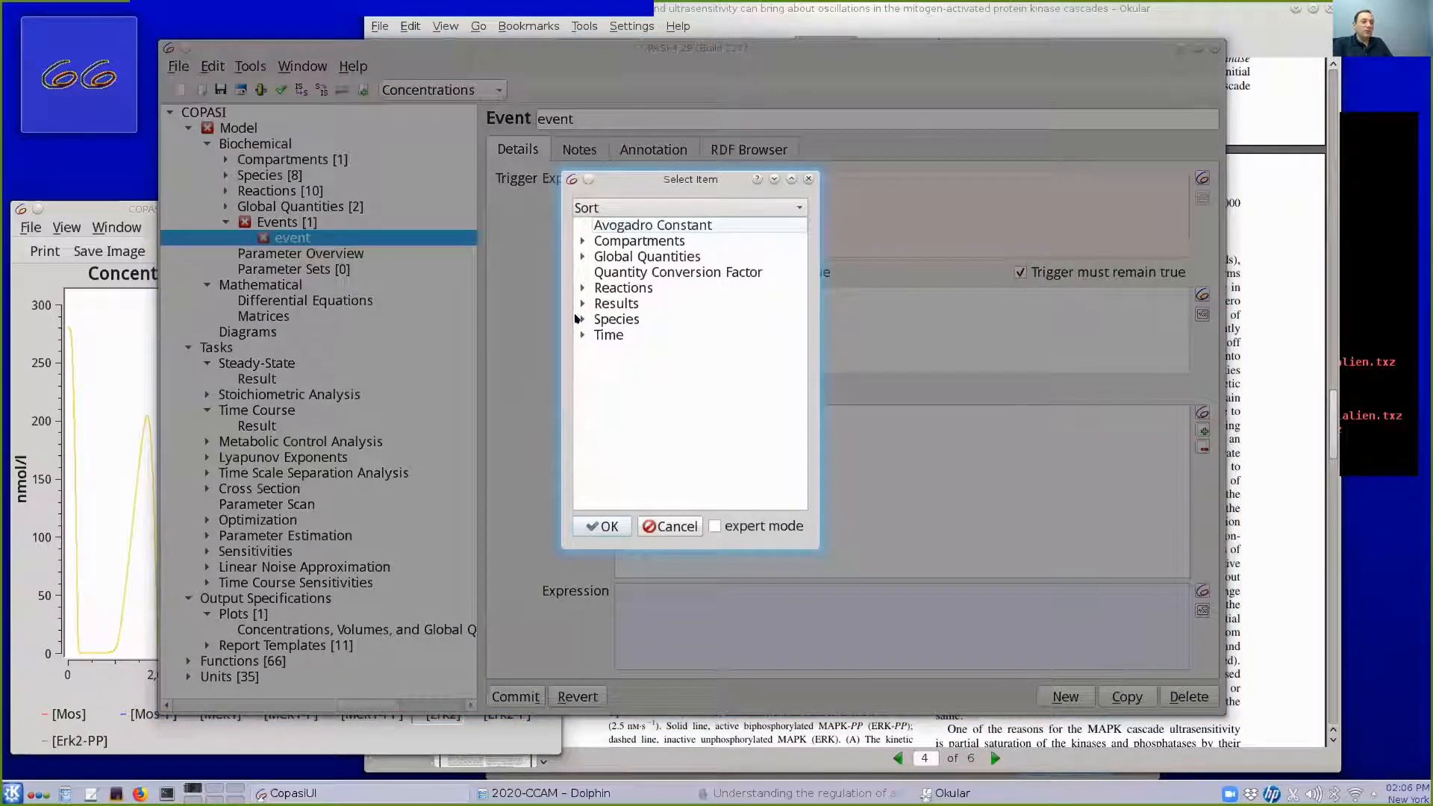
left_click(582, 320)
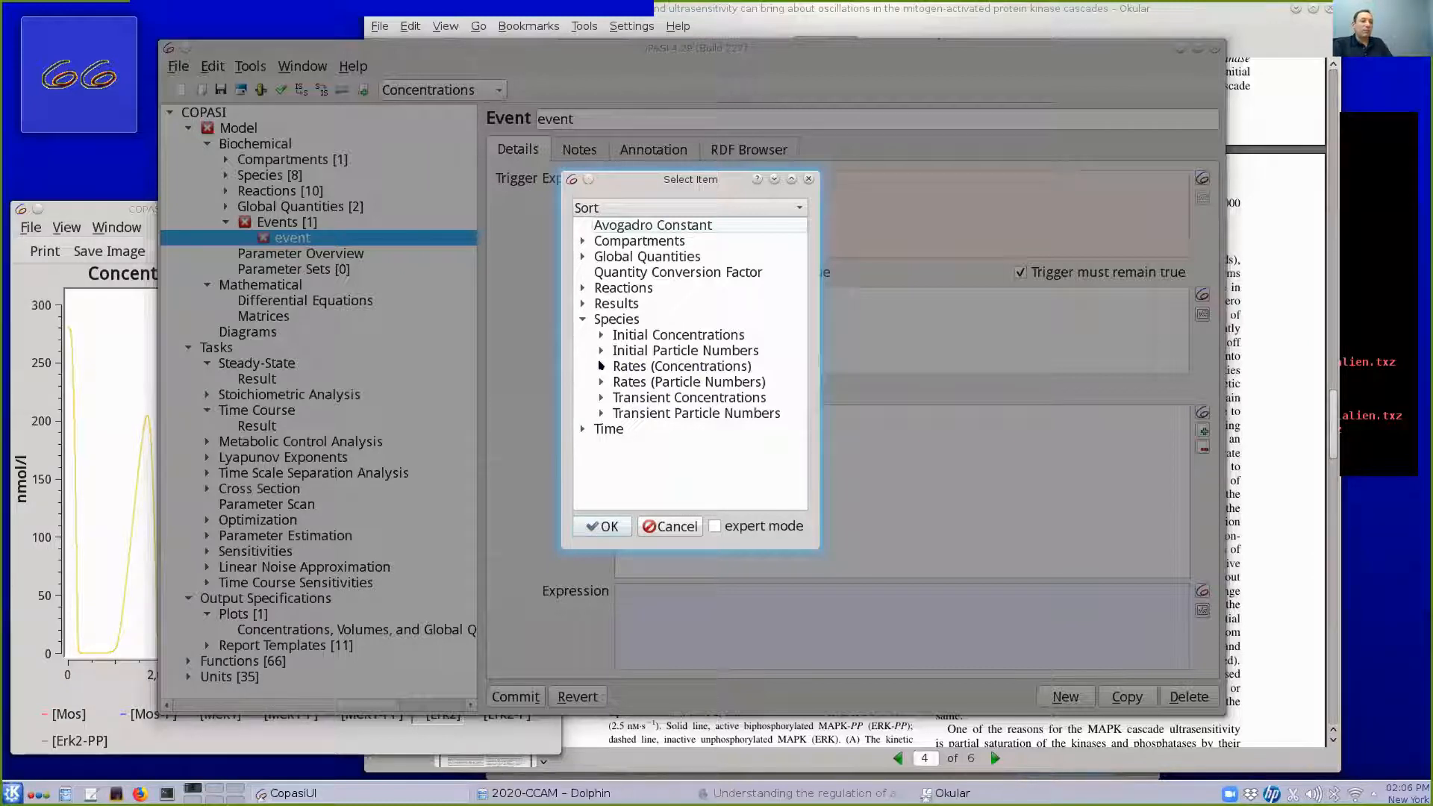
left_click(601, 366)
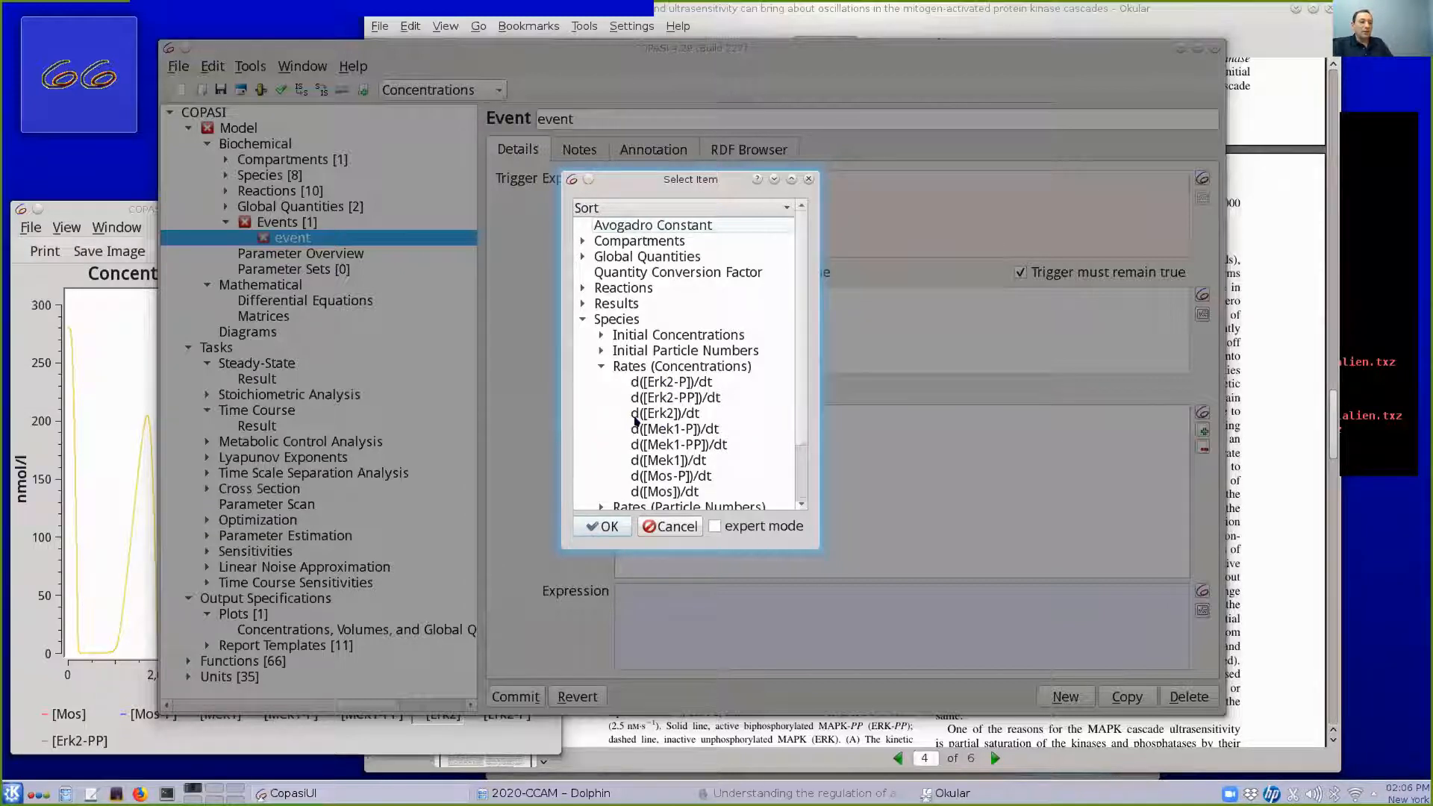
left_click(661, 414)
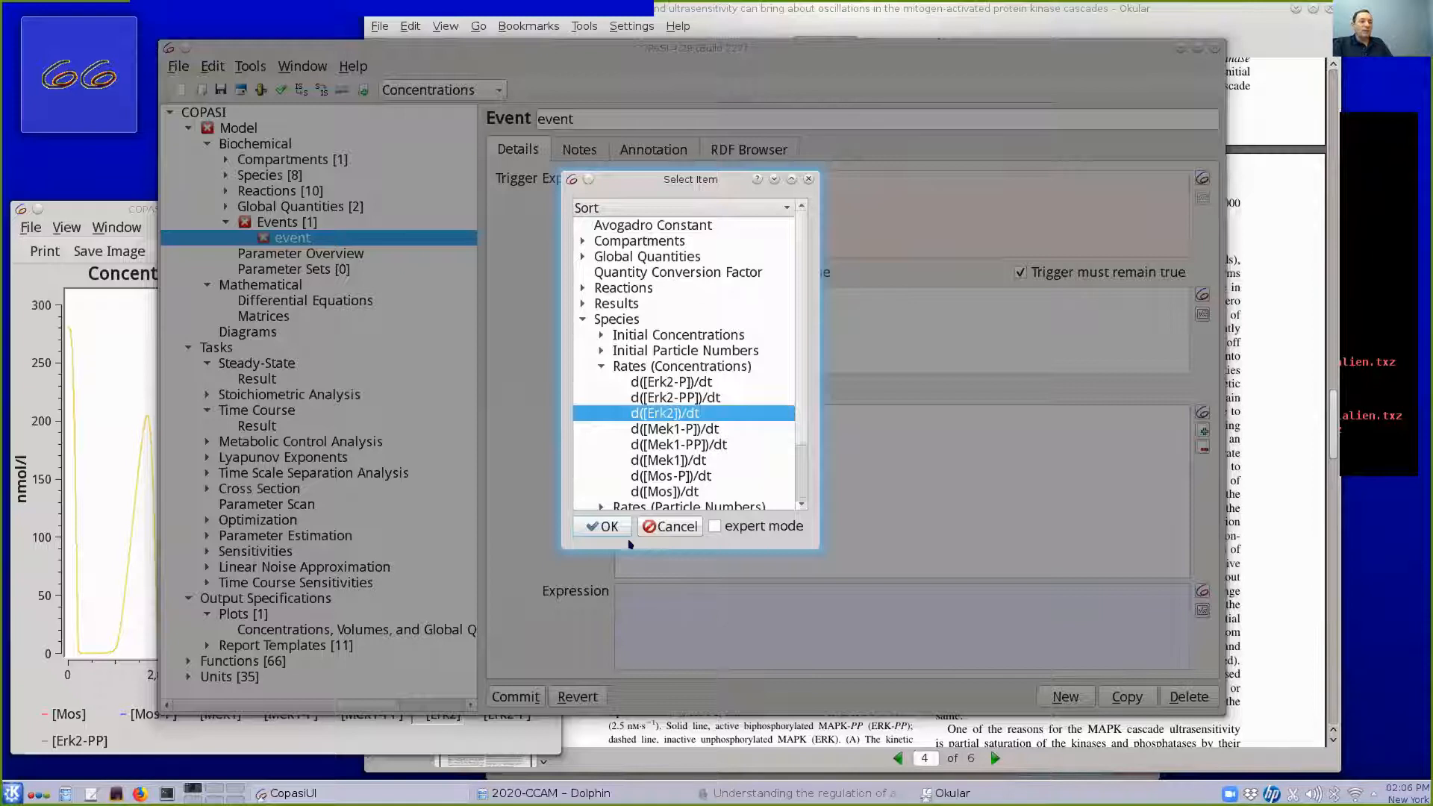
left_click(601, 526)
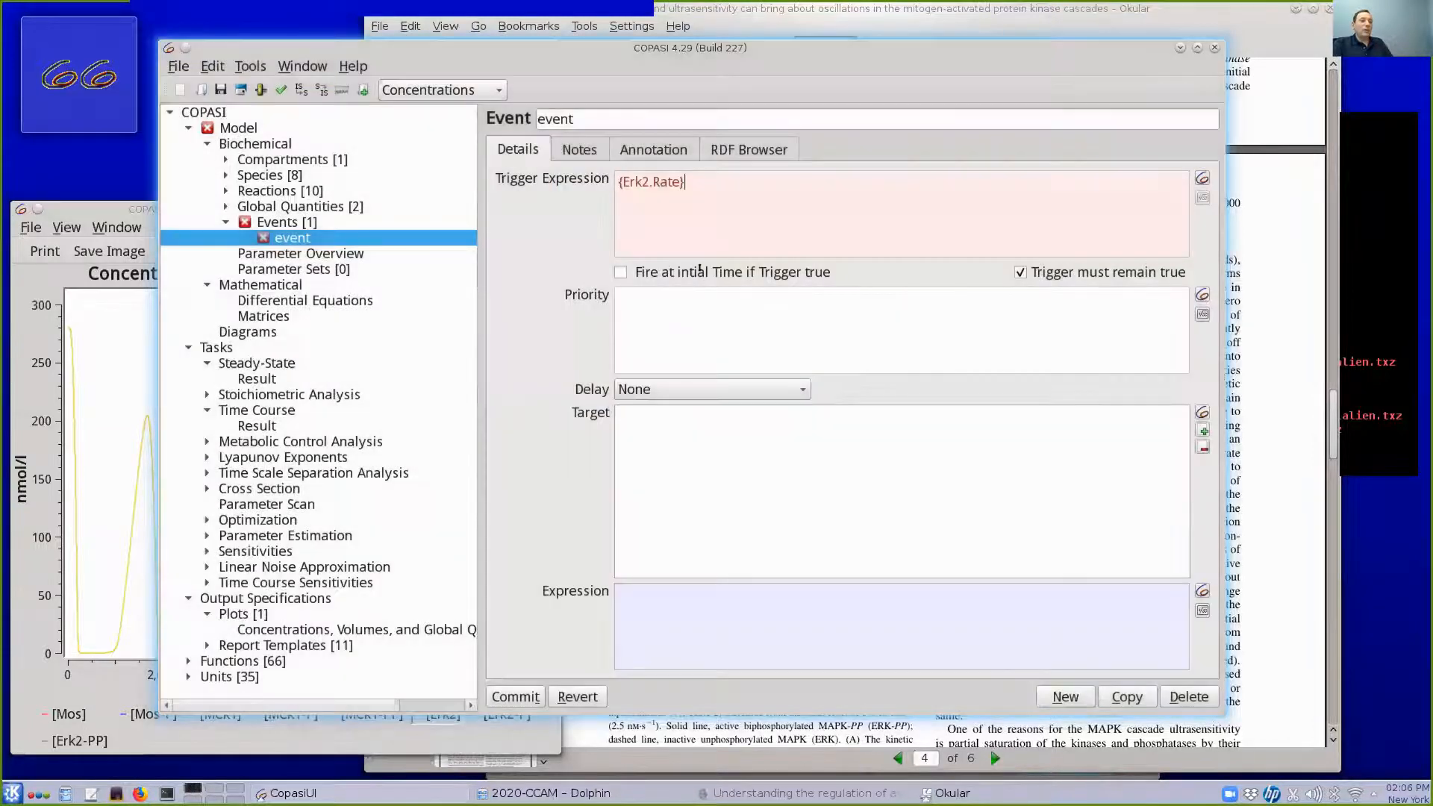
type("<0")
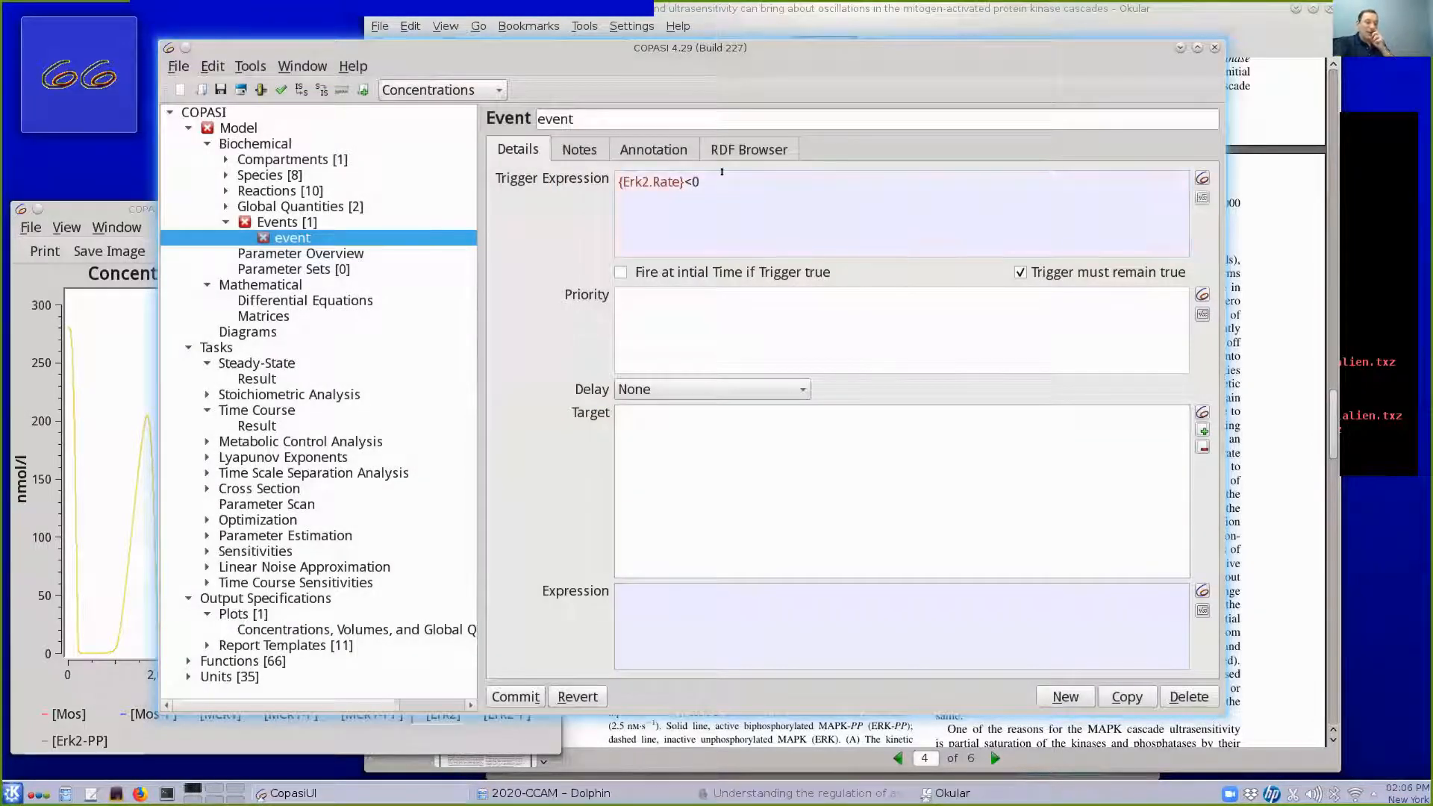
left_click(115, 212)
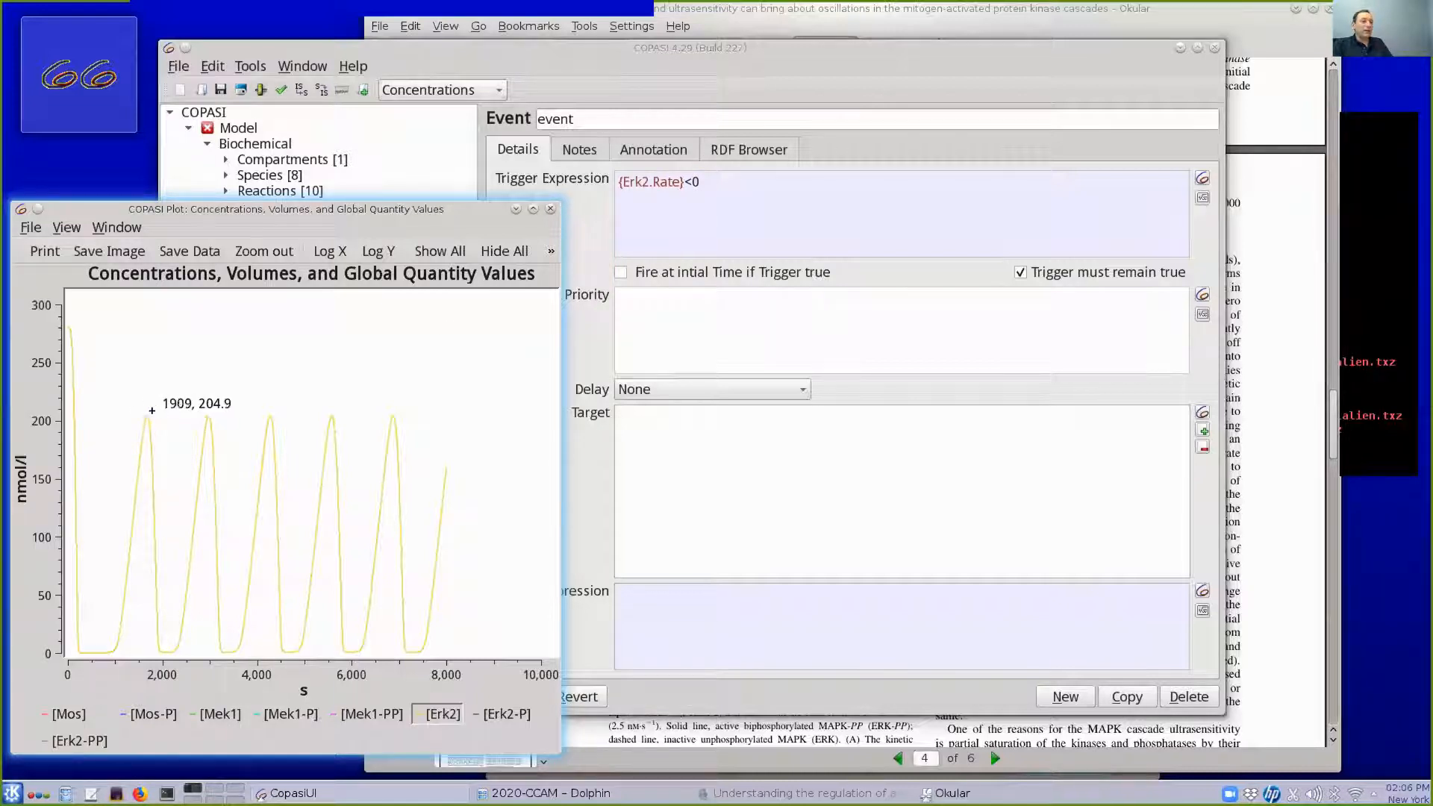
left_click(732, 462)
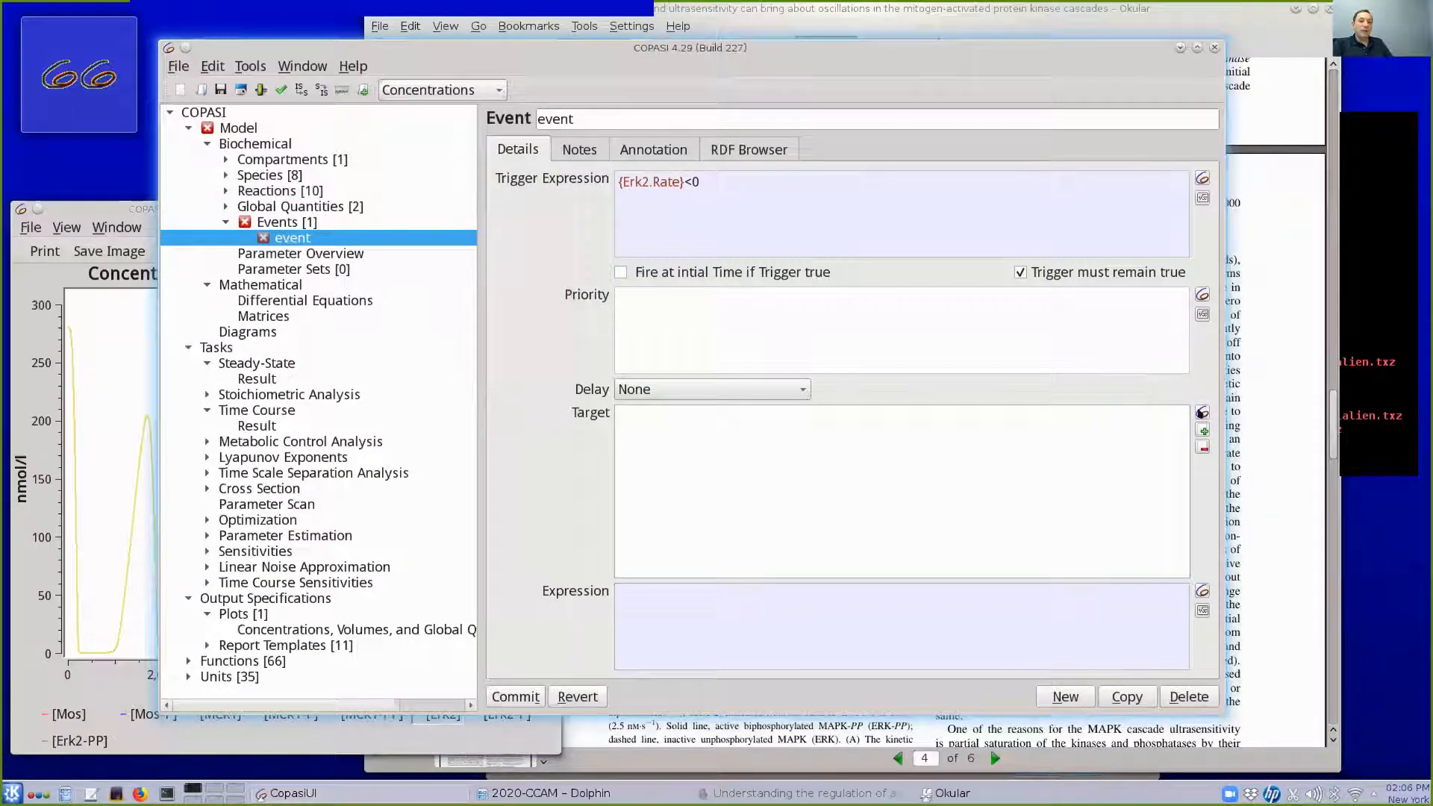
Add the transient value of previoustime as an event target and assign it the model time, {Time}
left_click(1201, 413)
left_click(582, 241)
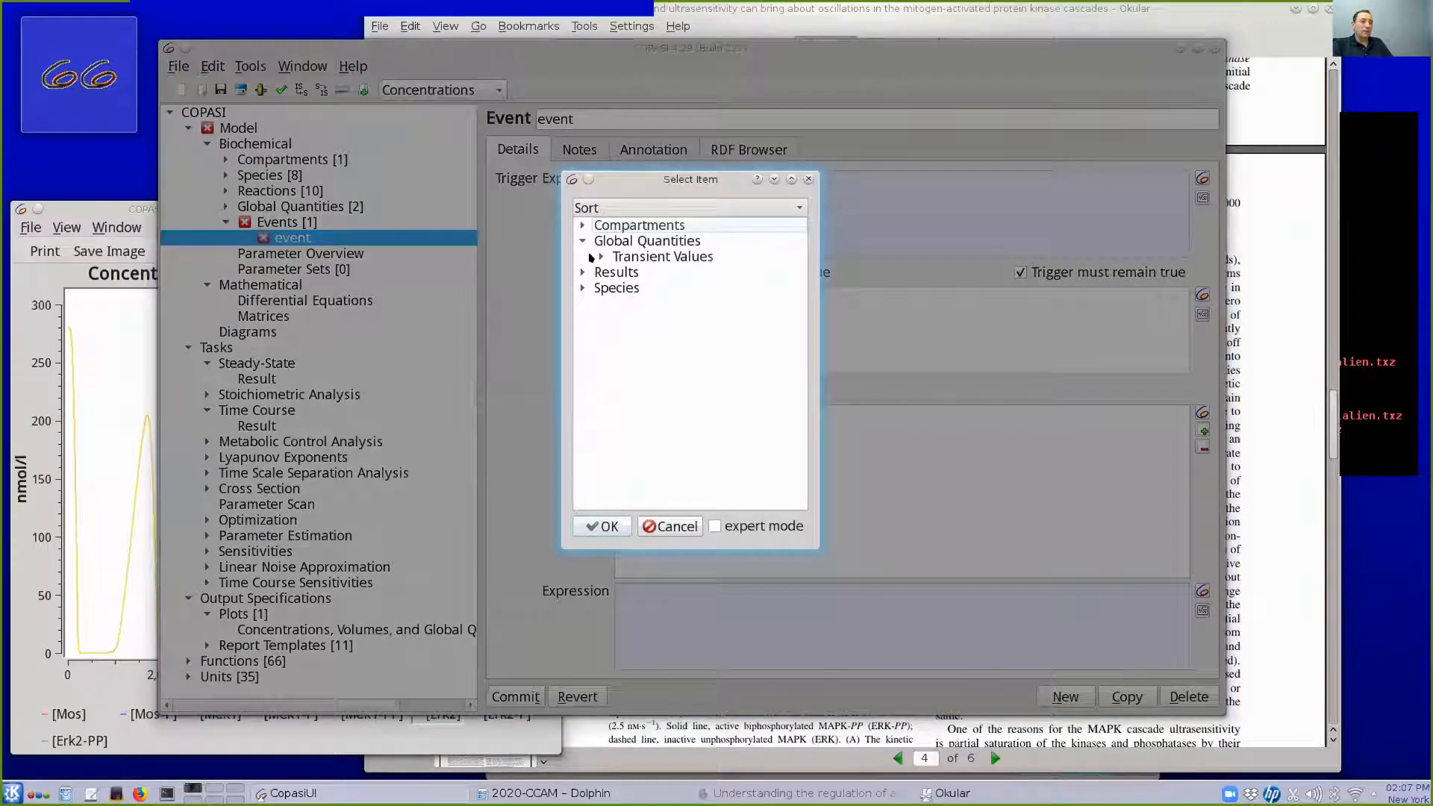
left_click(600, 257)
left_click(649, 288)
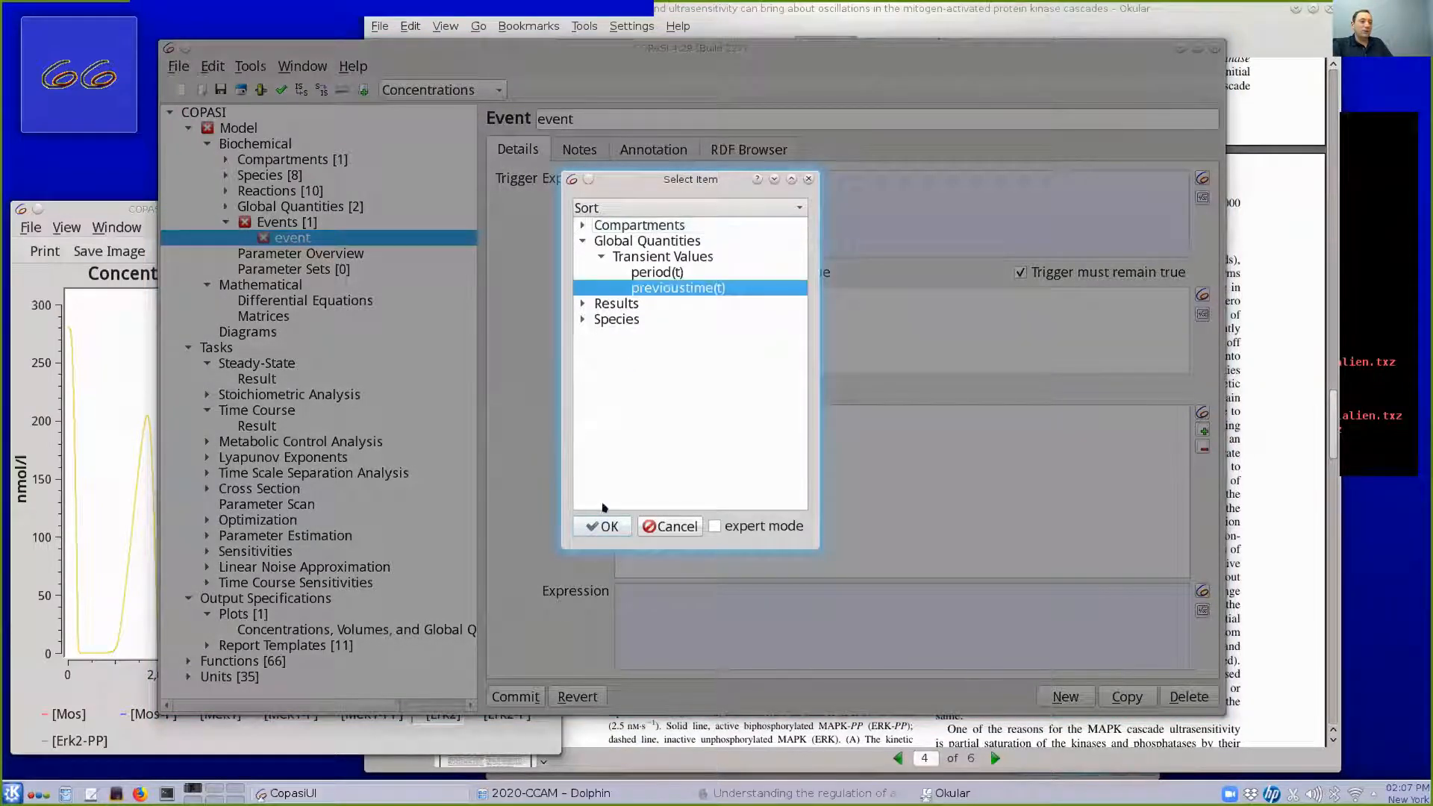
left_click(601, 525)
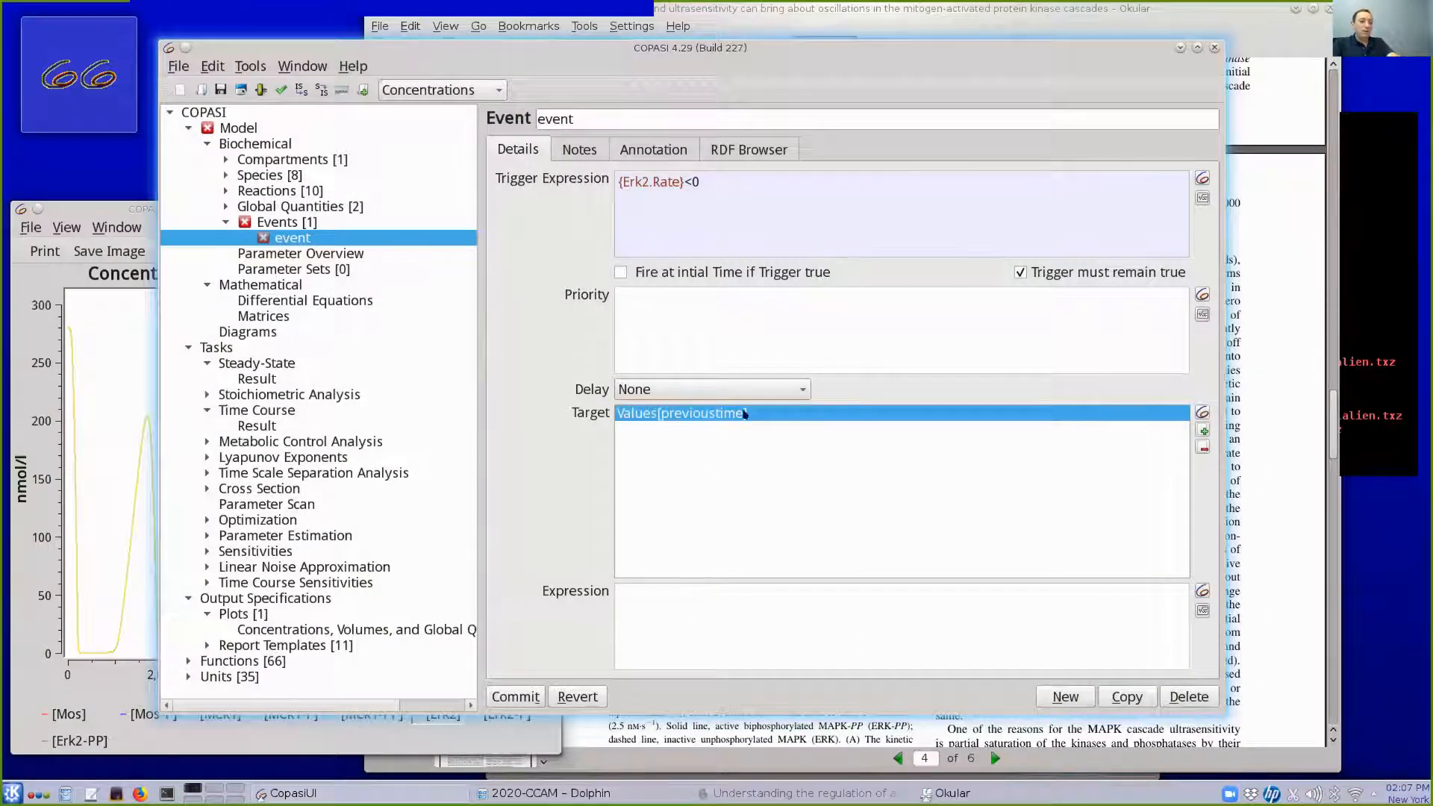
left_click(1201, 589)
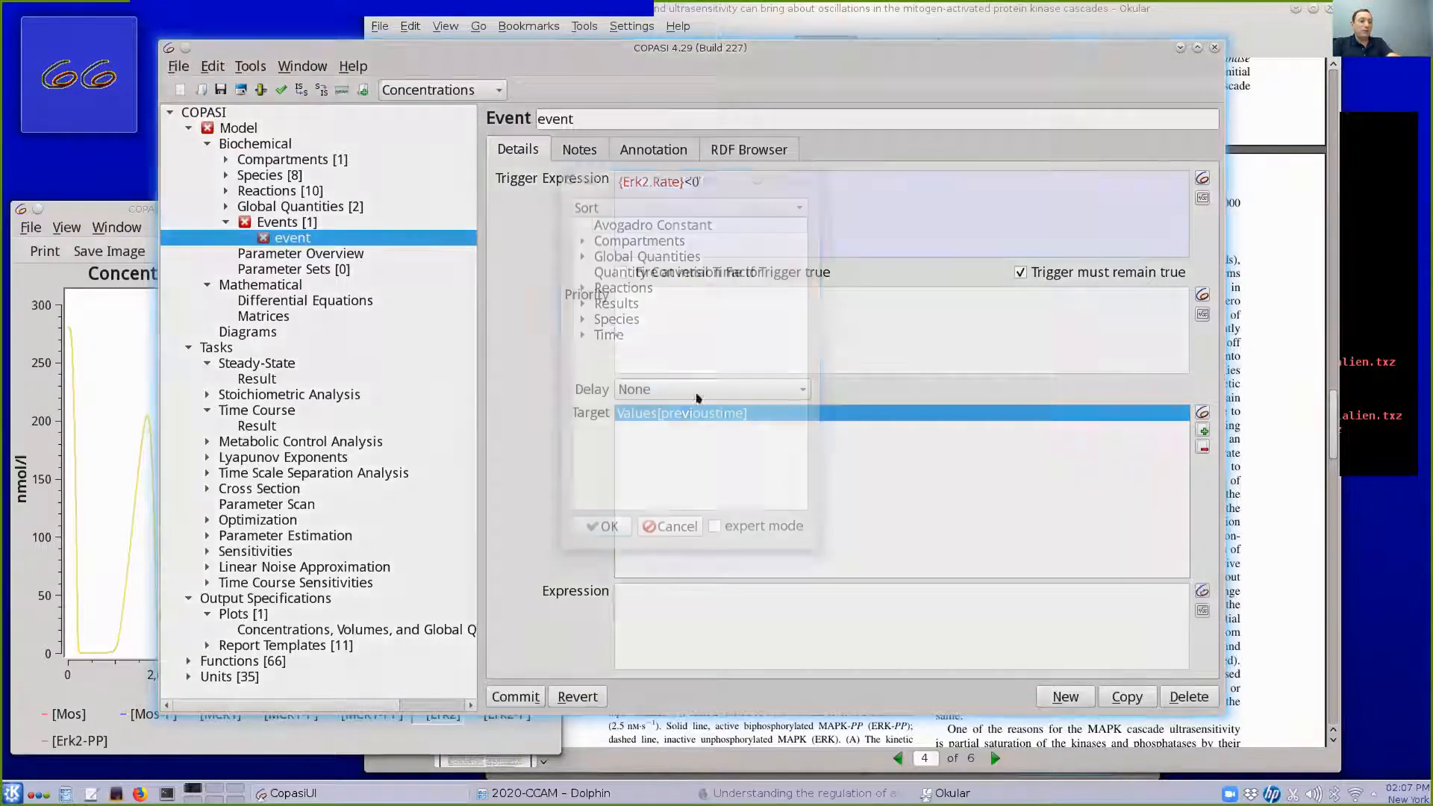
left_click(582, 333)
left_click(615, 371)
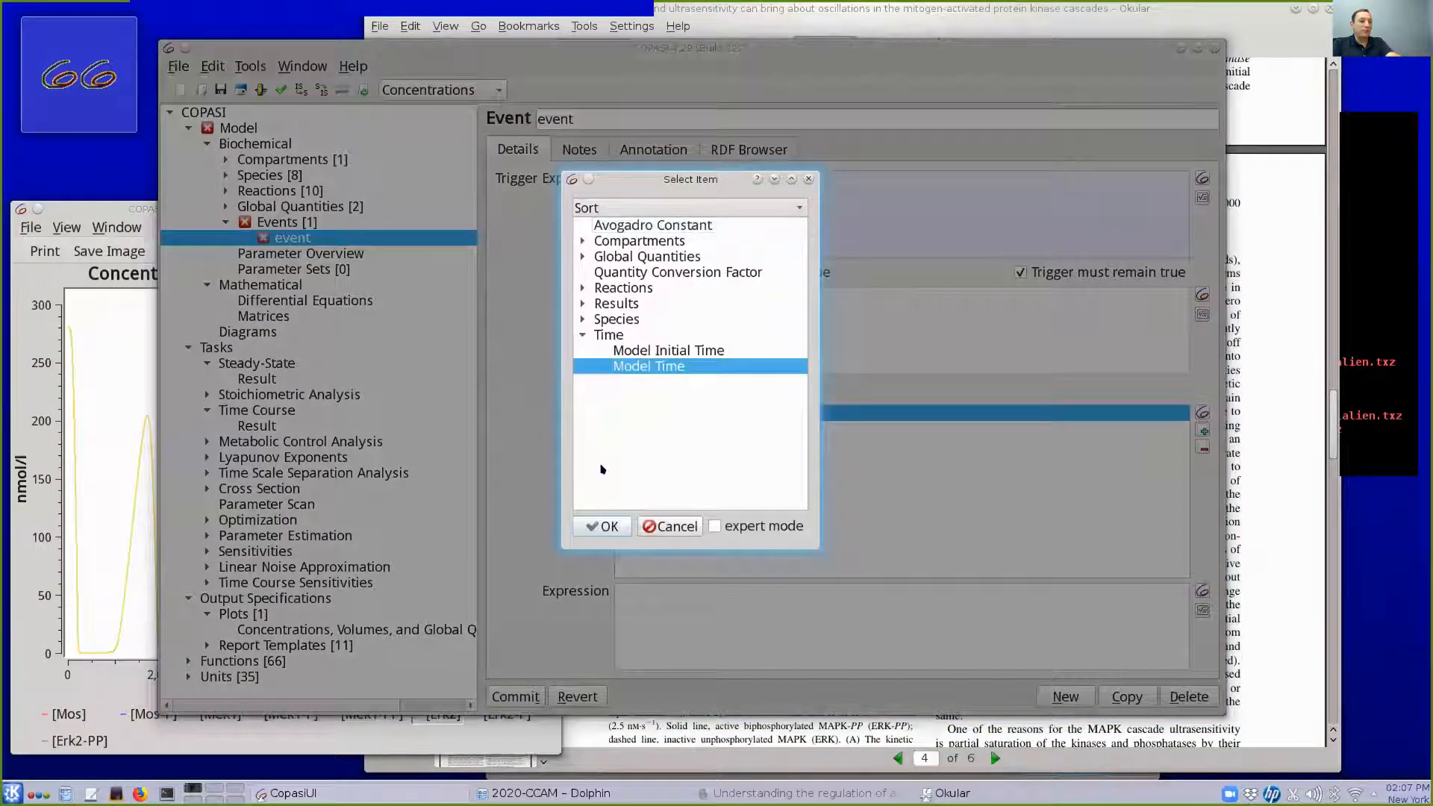
left_click(591, 527)
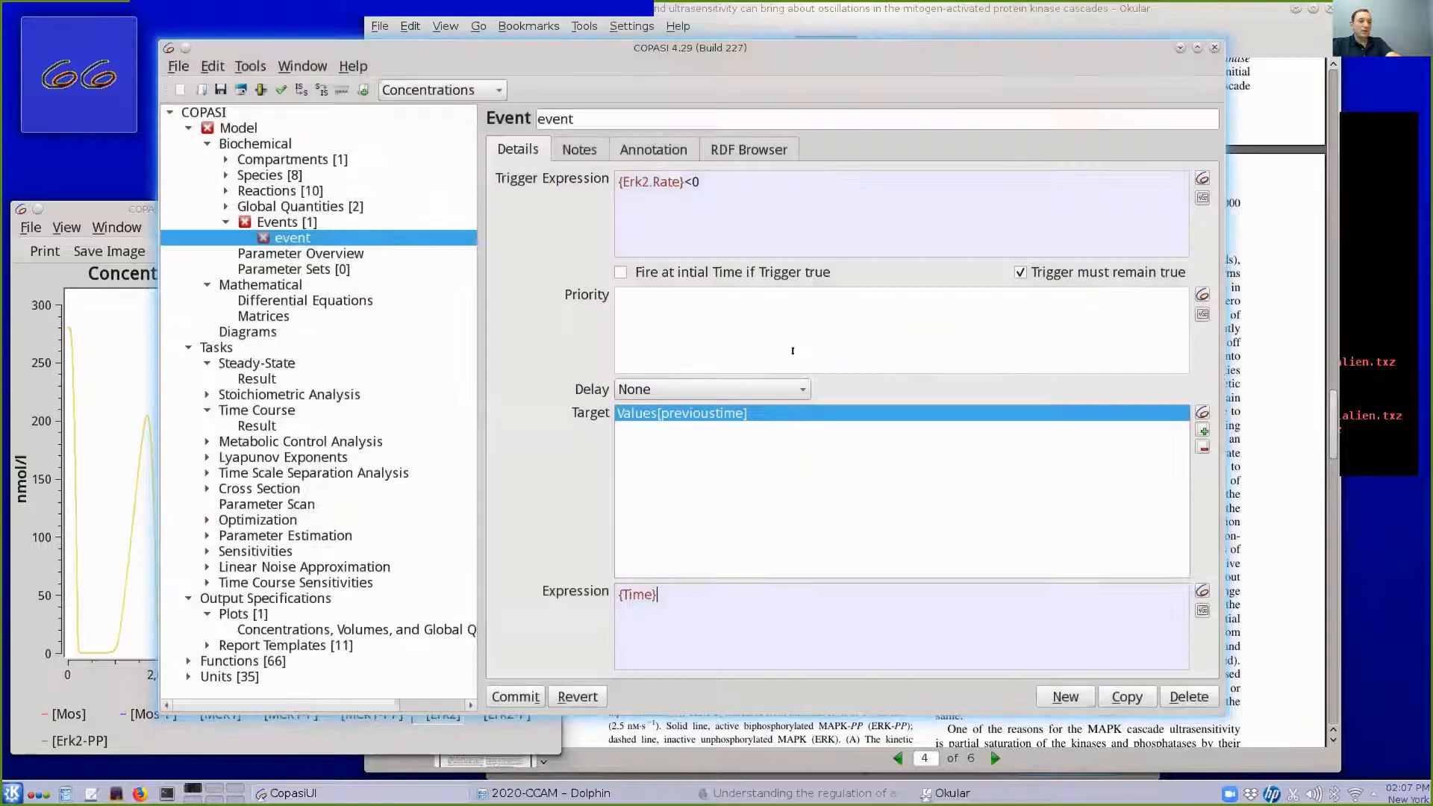
Add the transient value of the global quantity period as a second event target
left_click(1201, 431)
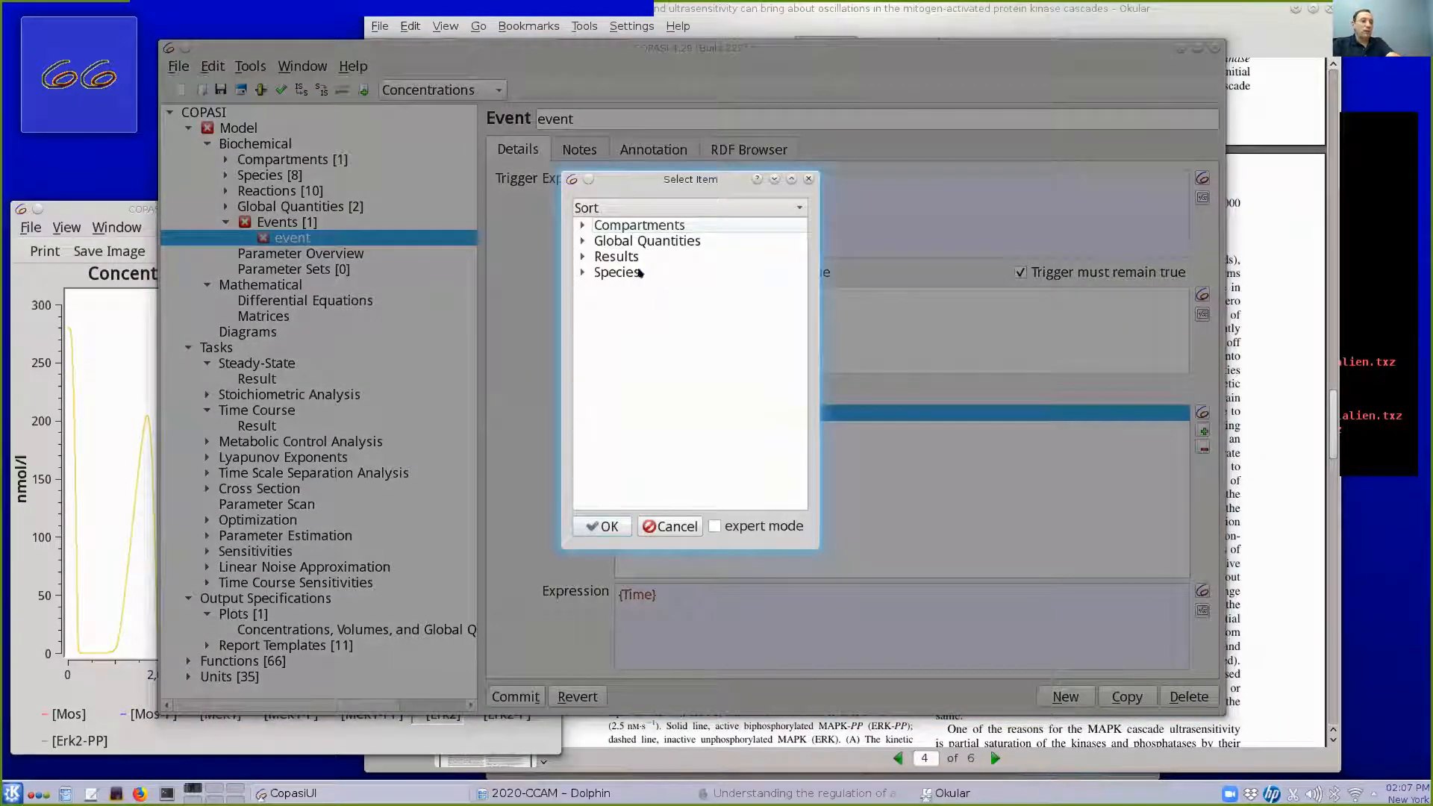
left_click(582, 241)
left_click(596, 255)
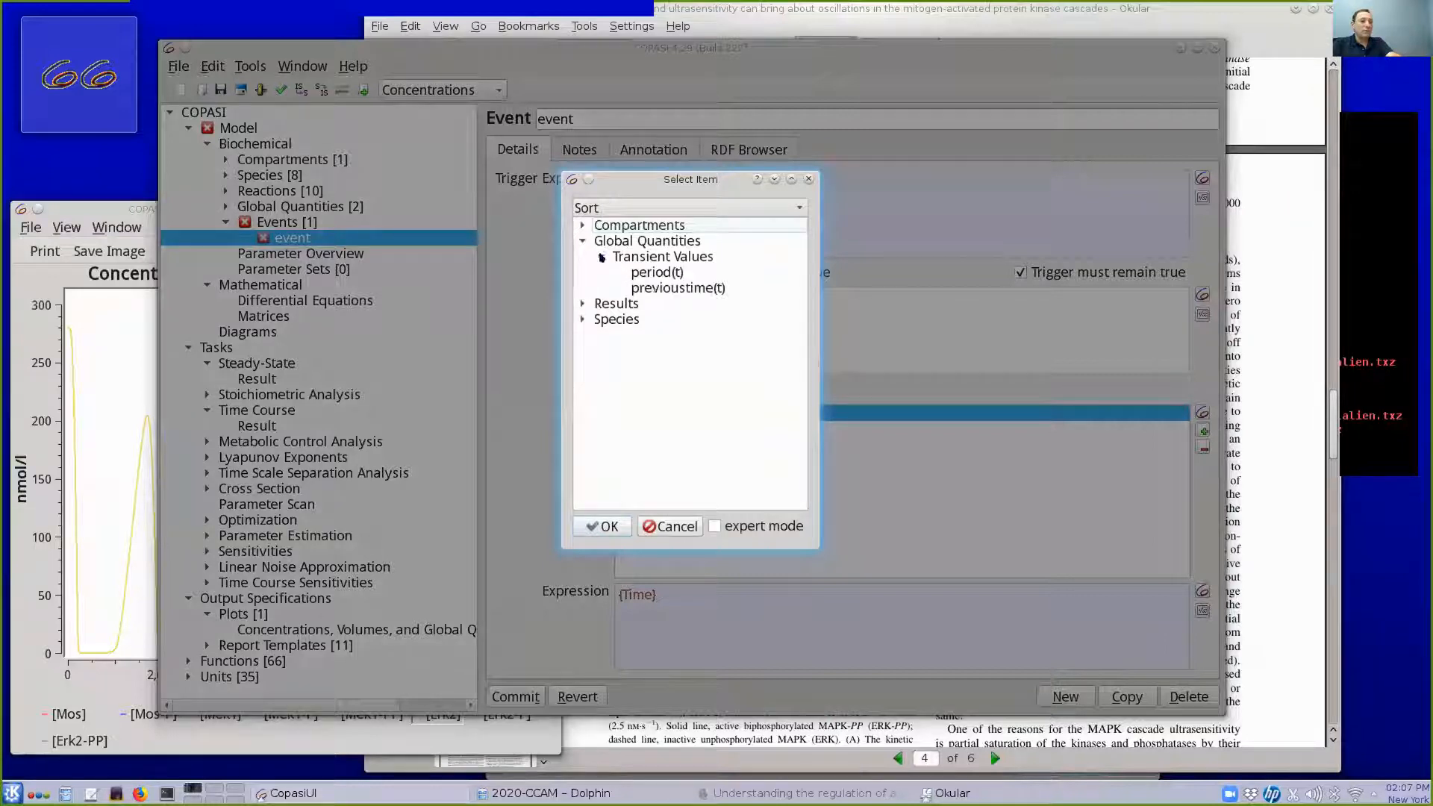
left_click(647, 273)
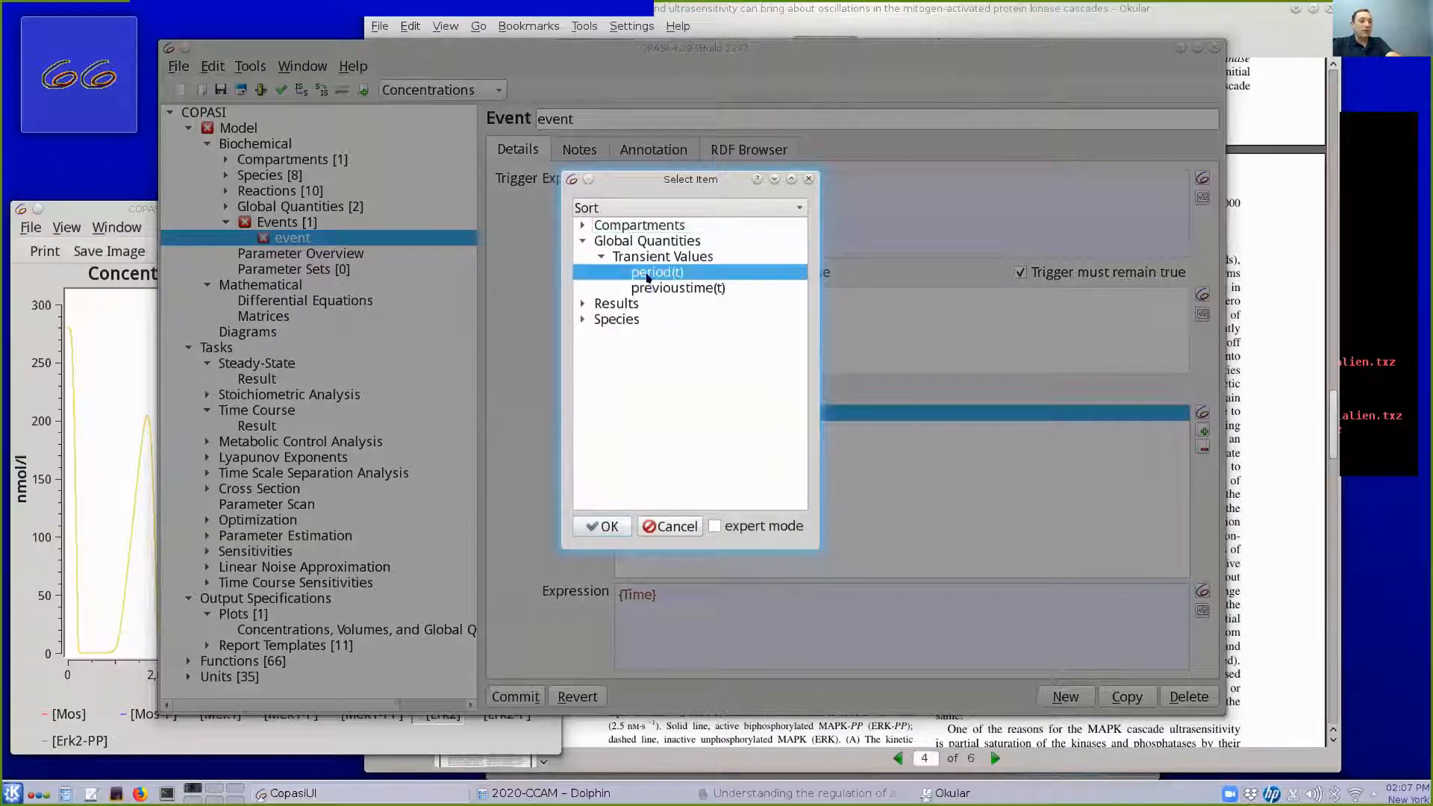
left_click(602, 526)
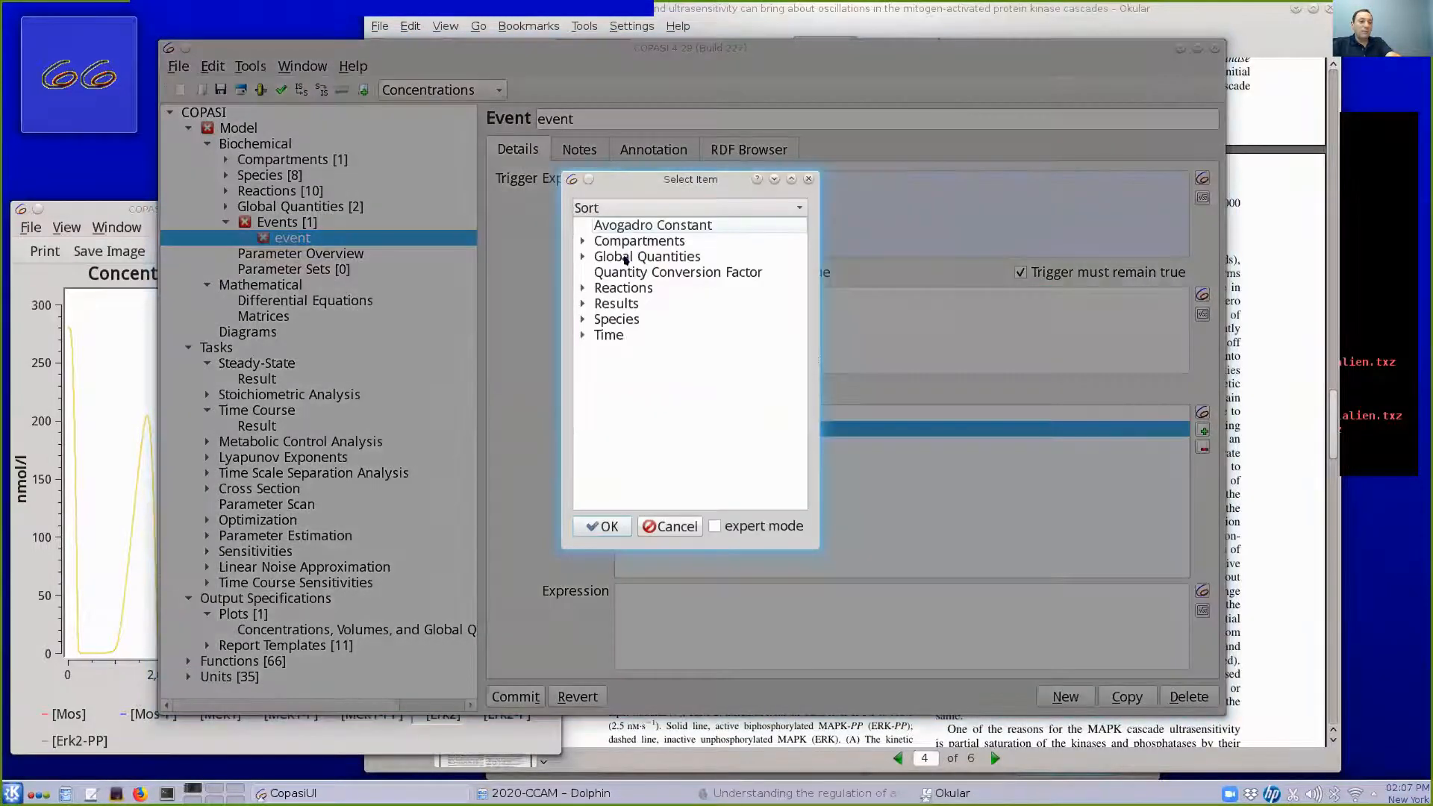
Set the period target's expression to {Time}-{Values[previoustime]} and bring the [Erk2] time-course plot to the front
left_click(583, 257)
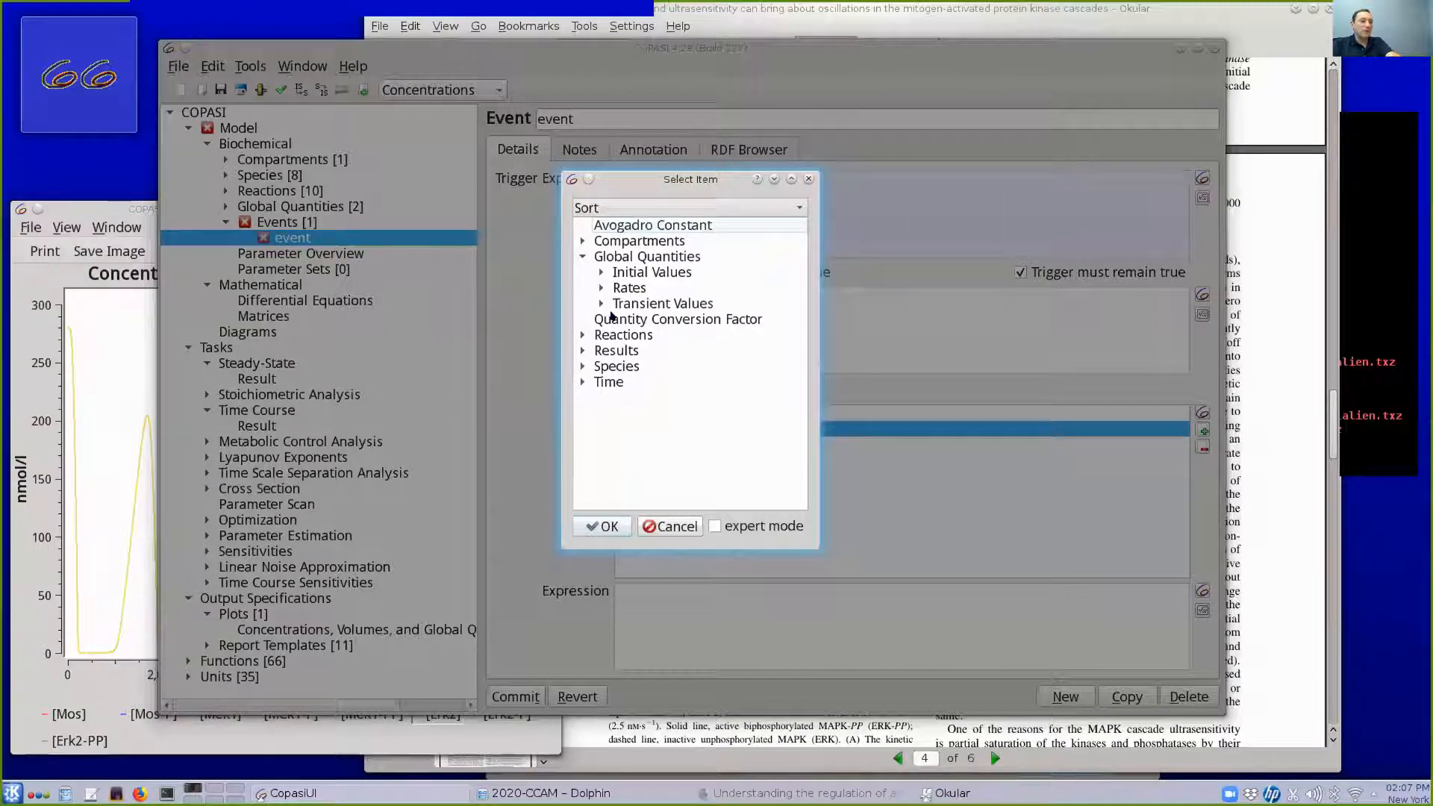
left_click(601, 304)
left_click(641, 334)
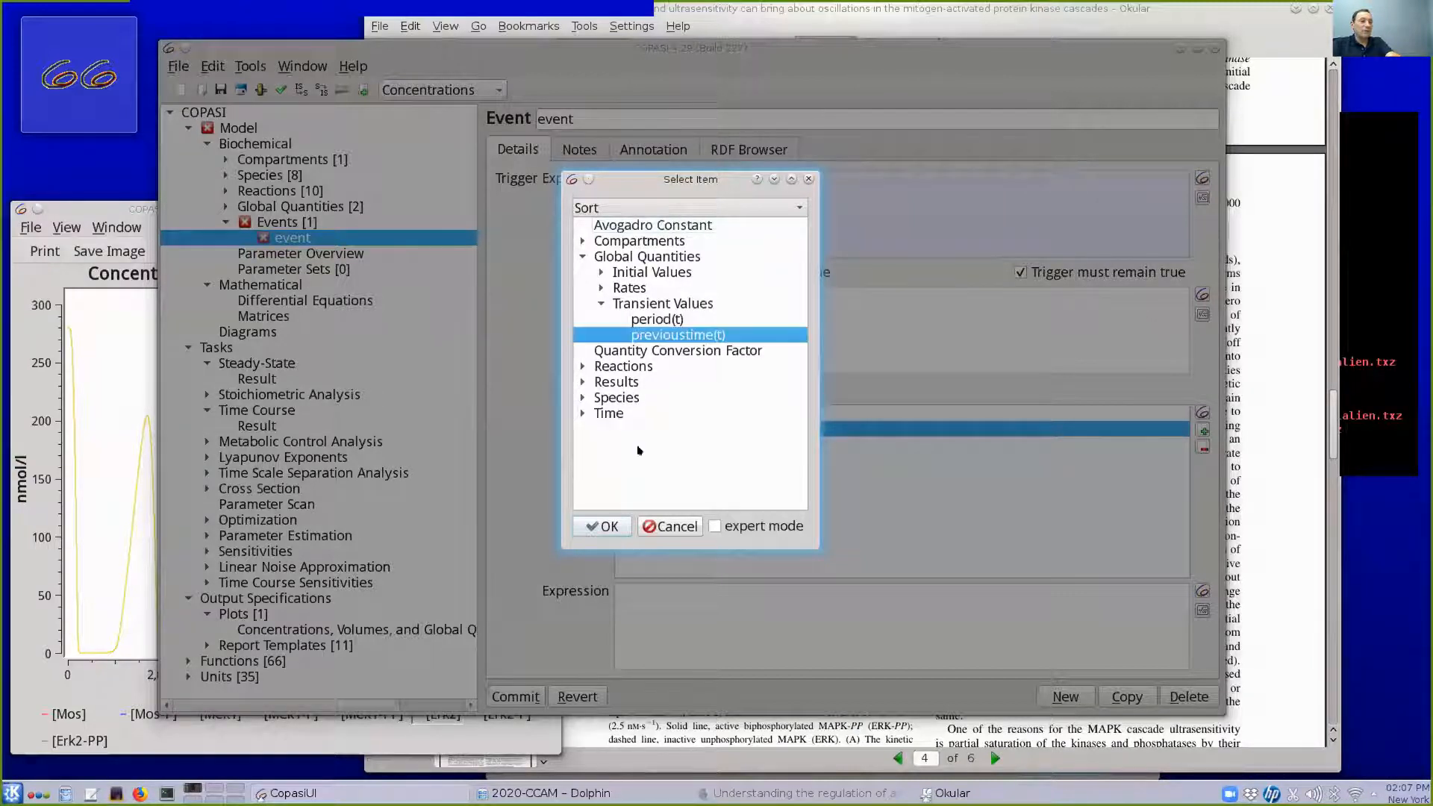
left_click(601, 526)
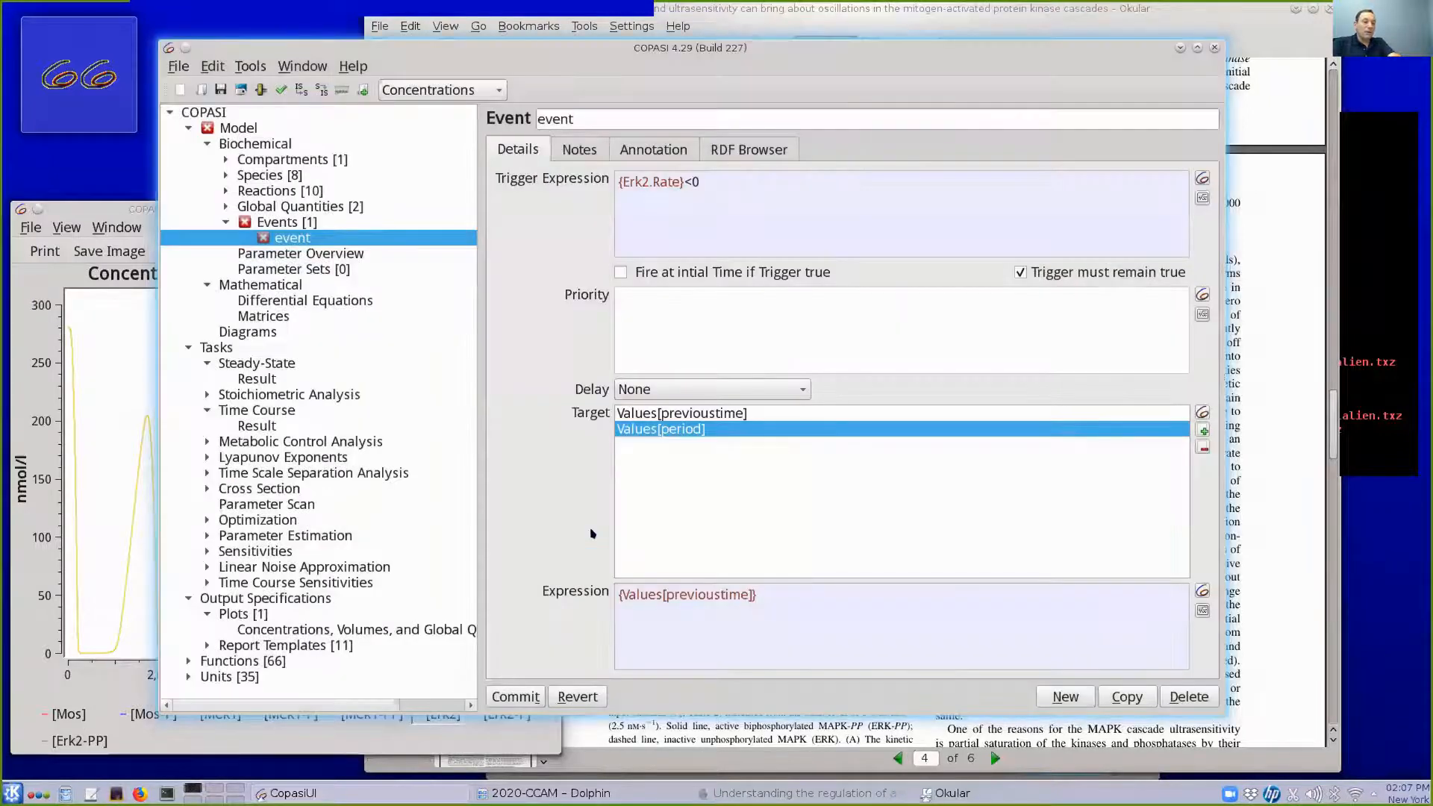
key("BackSpace")
left_click(1201, 590)
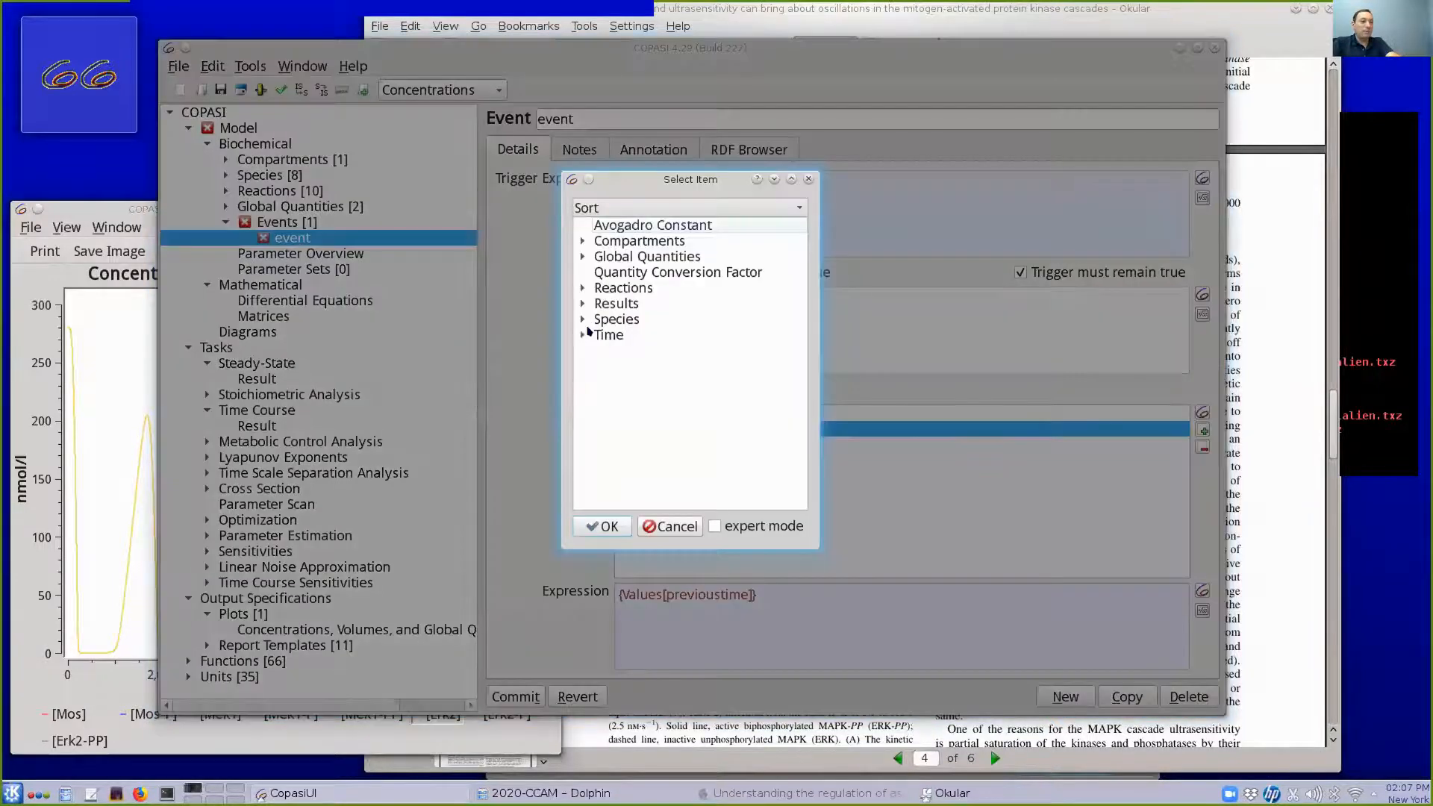
left_click(582, 336)
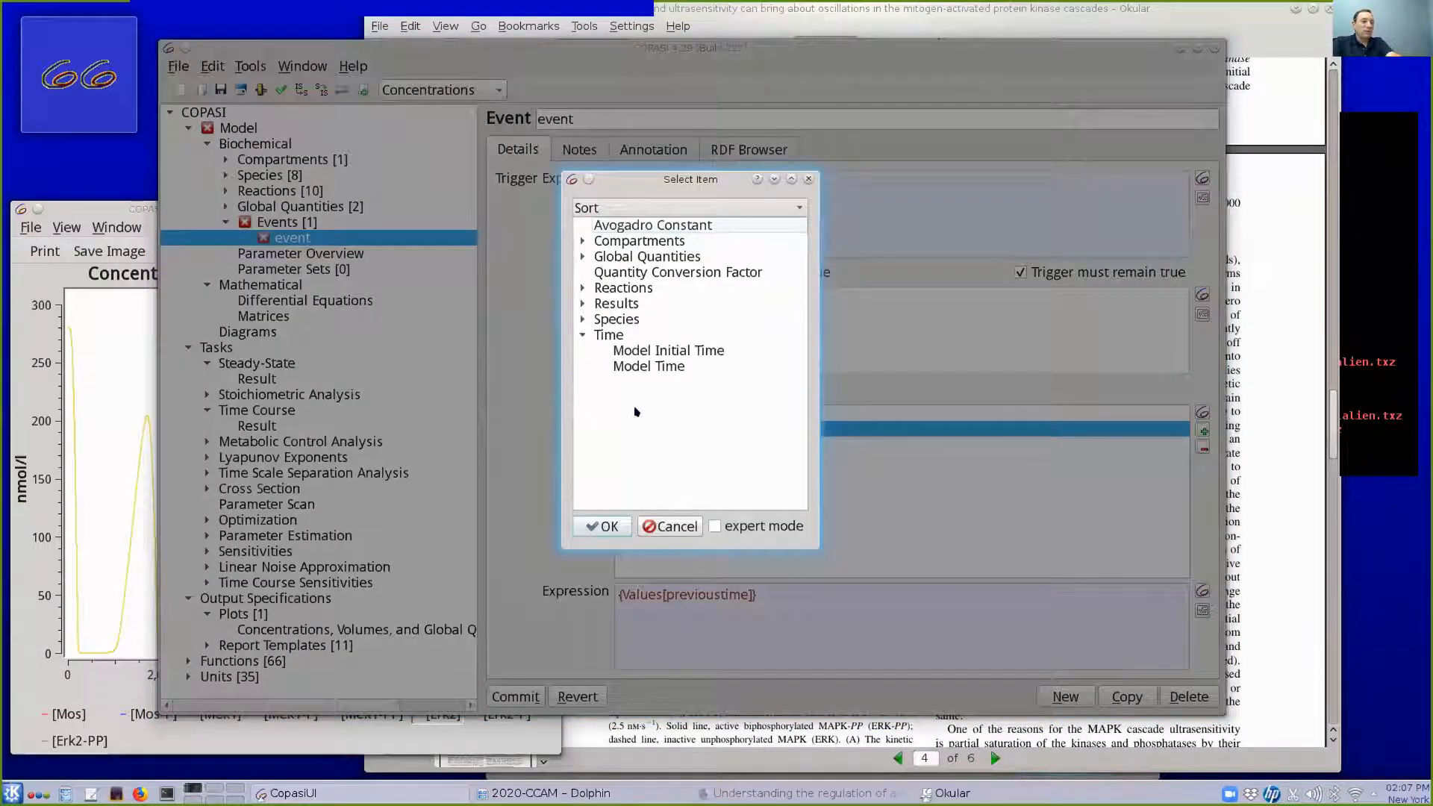
left_click(648, 366)
left_click(603, 526)
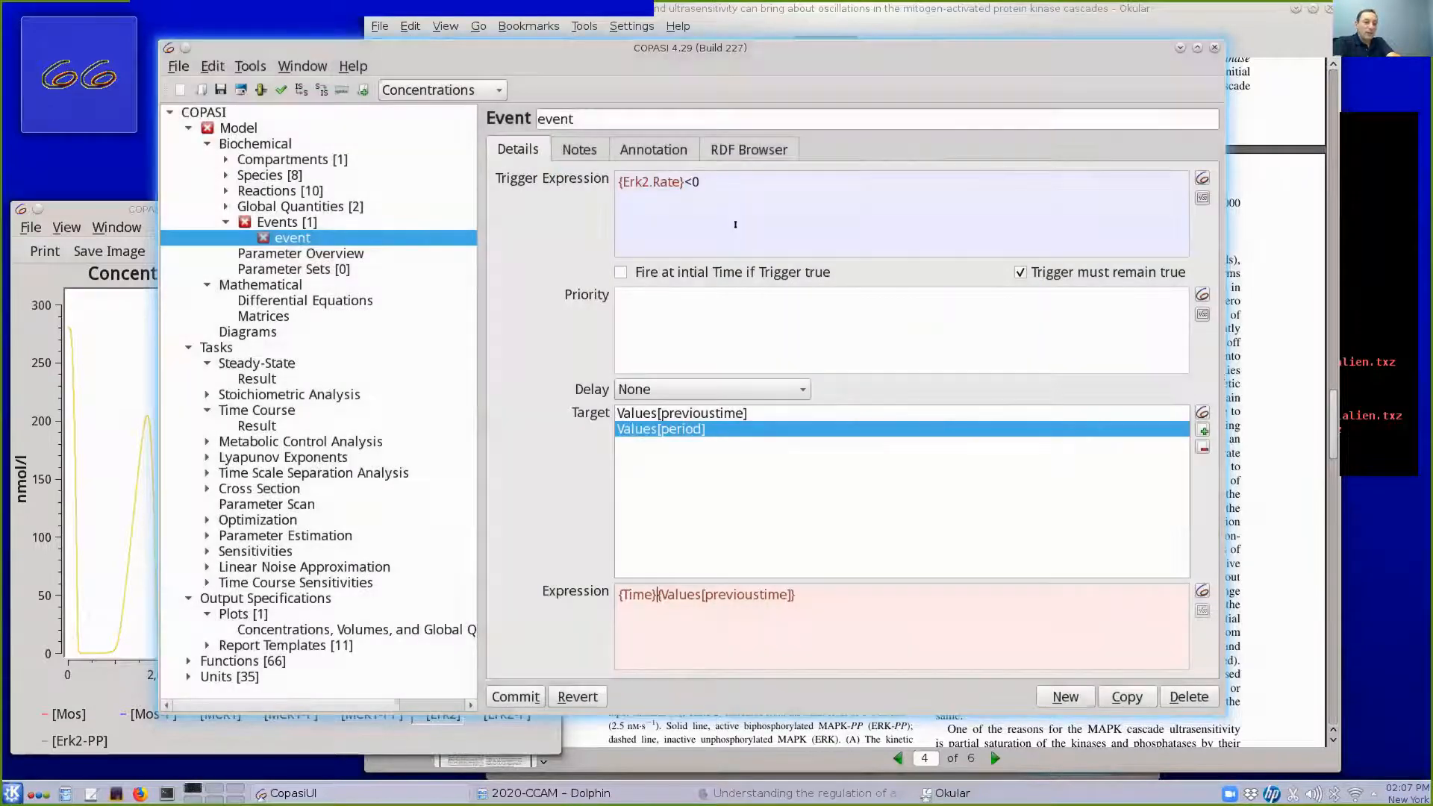
type("-")
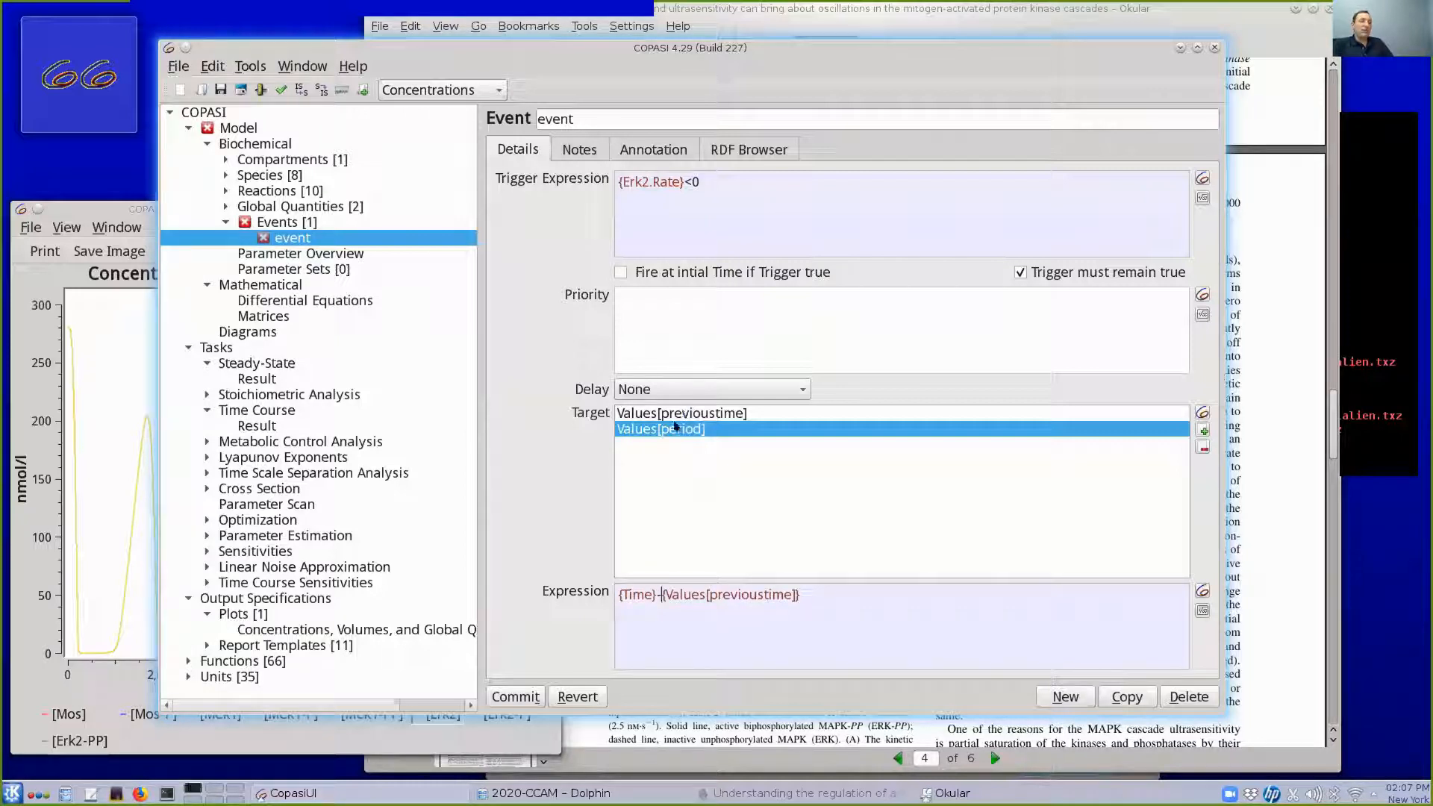
left_click(128, 209)
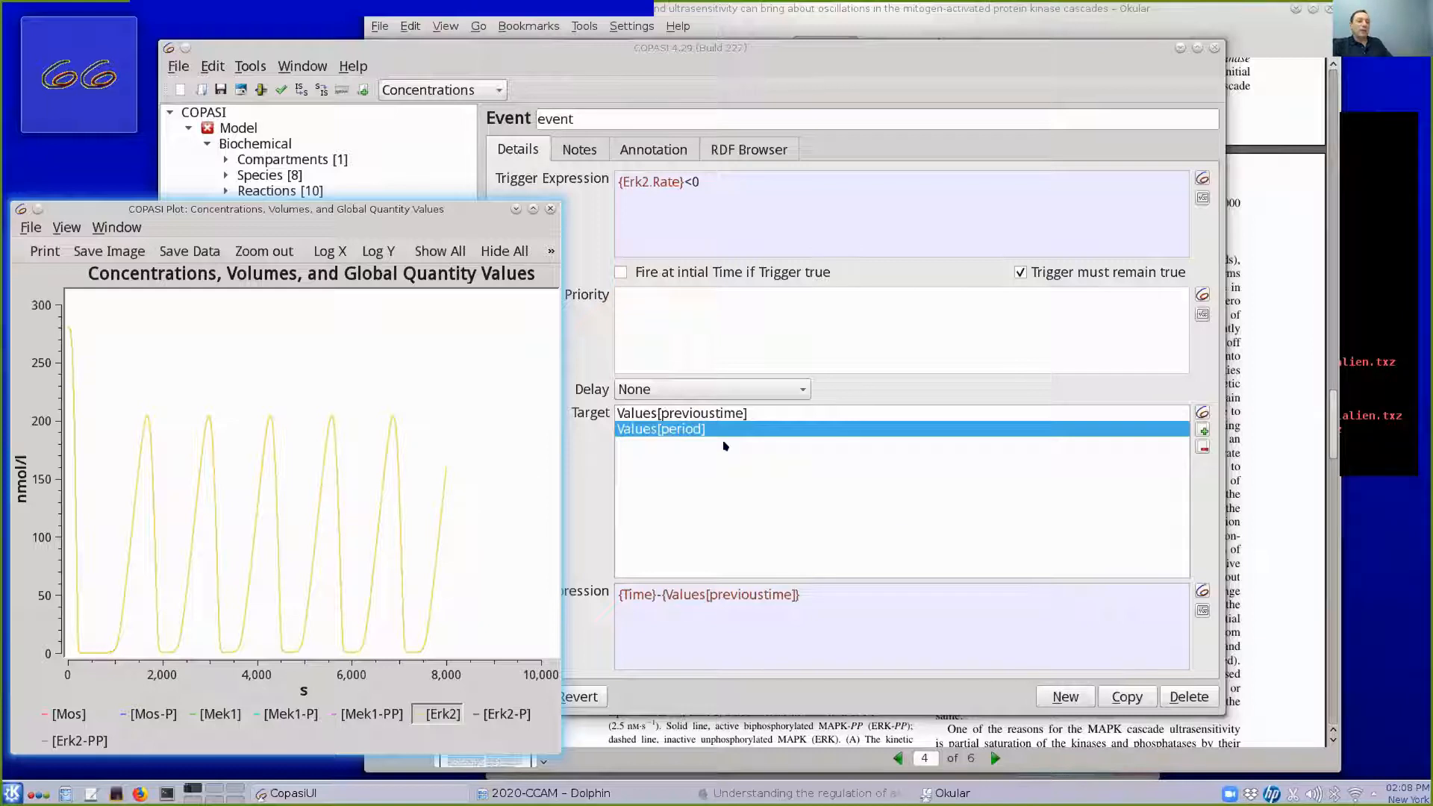
Review the expressions of the previoustime and period event targets and commit the event
left_click(702, 413)
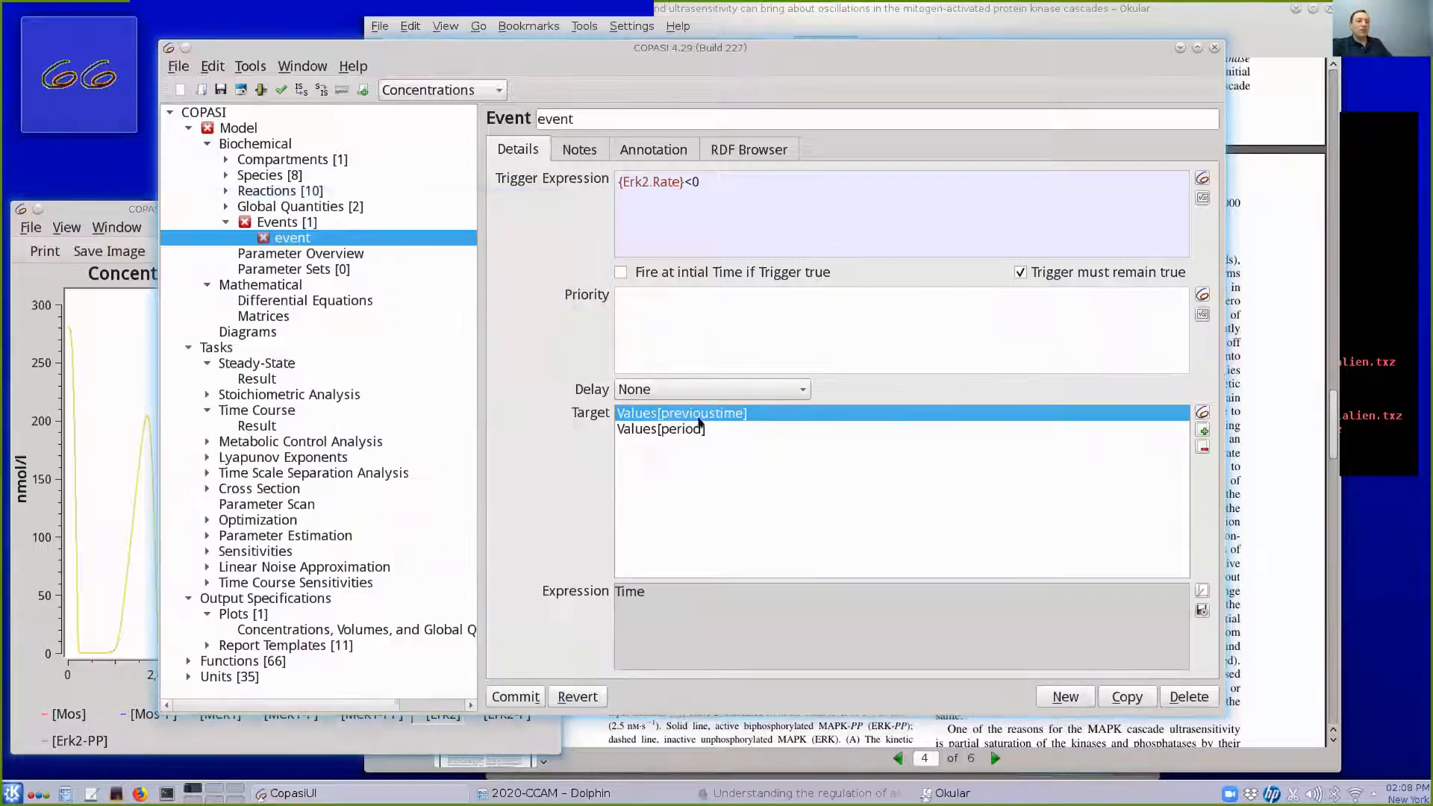
left_click(685, 430)
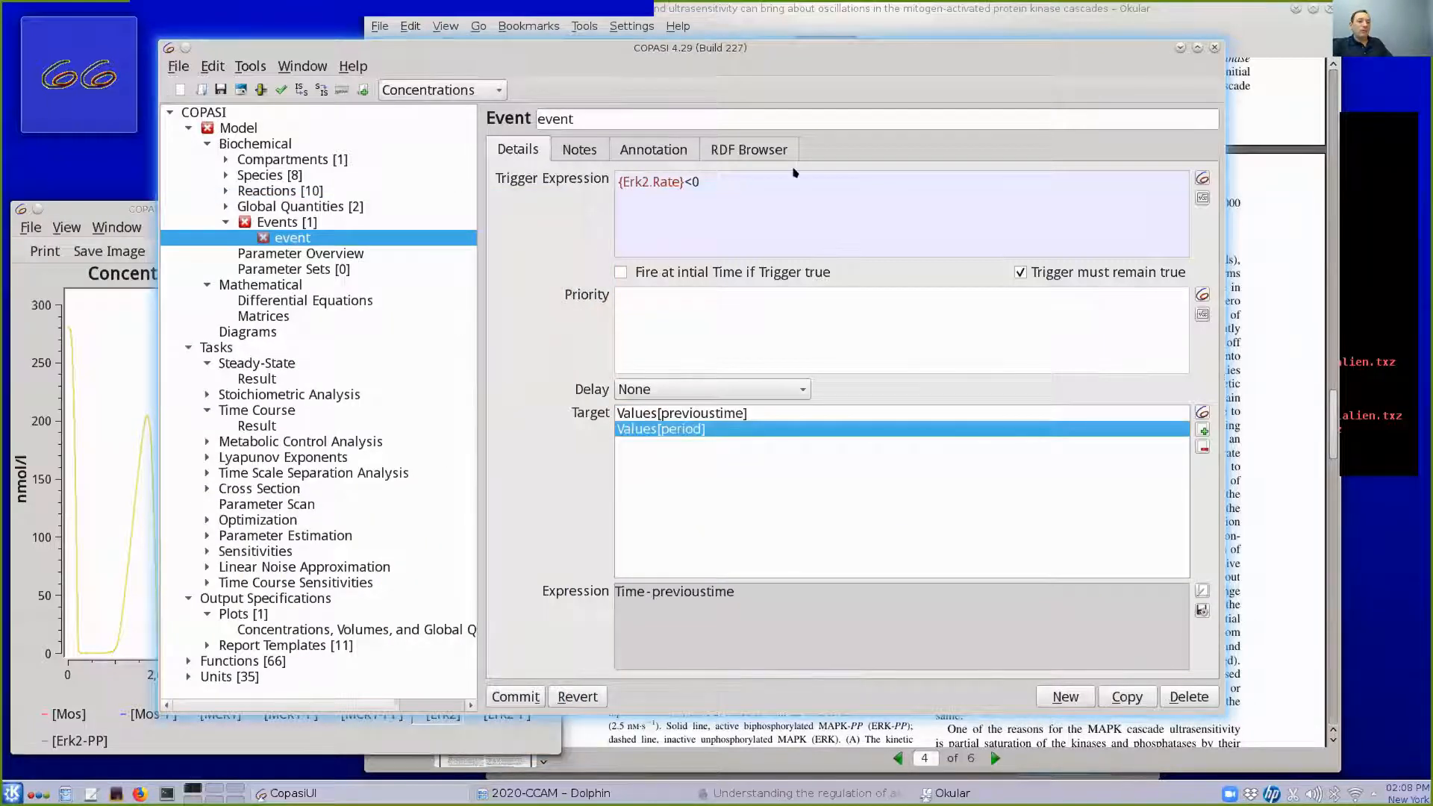
left_click(690, 413)
left_click(691, 430)
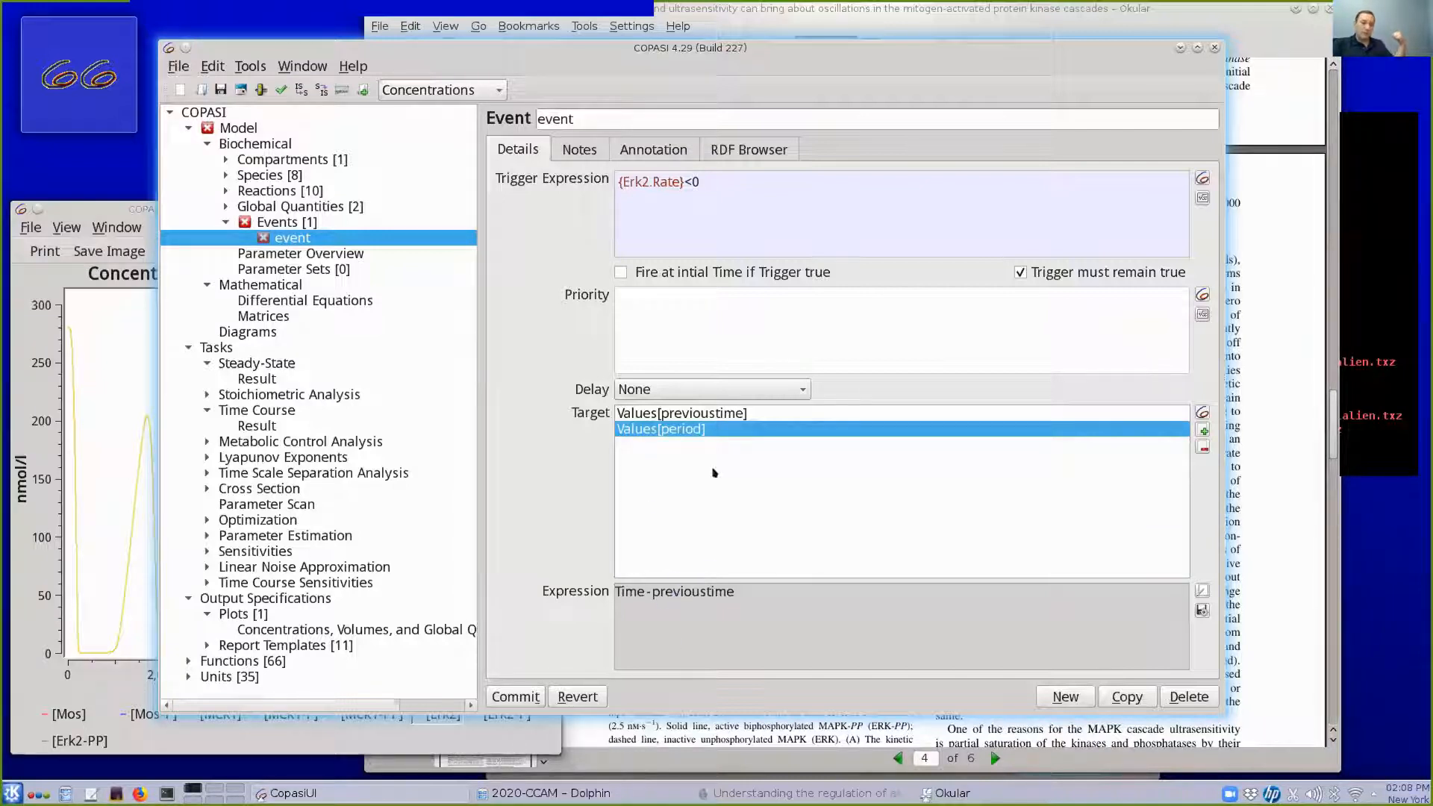
left_click(699, 419)
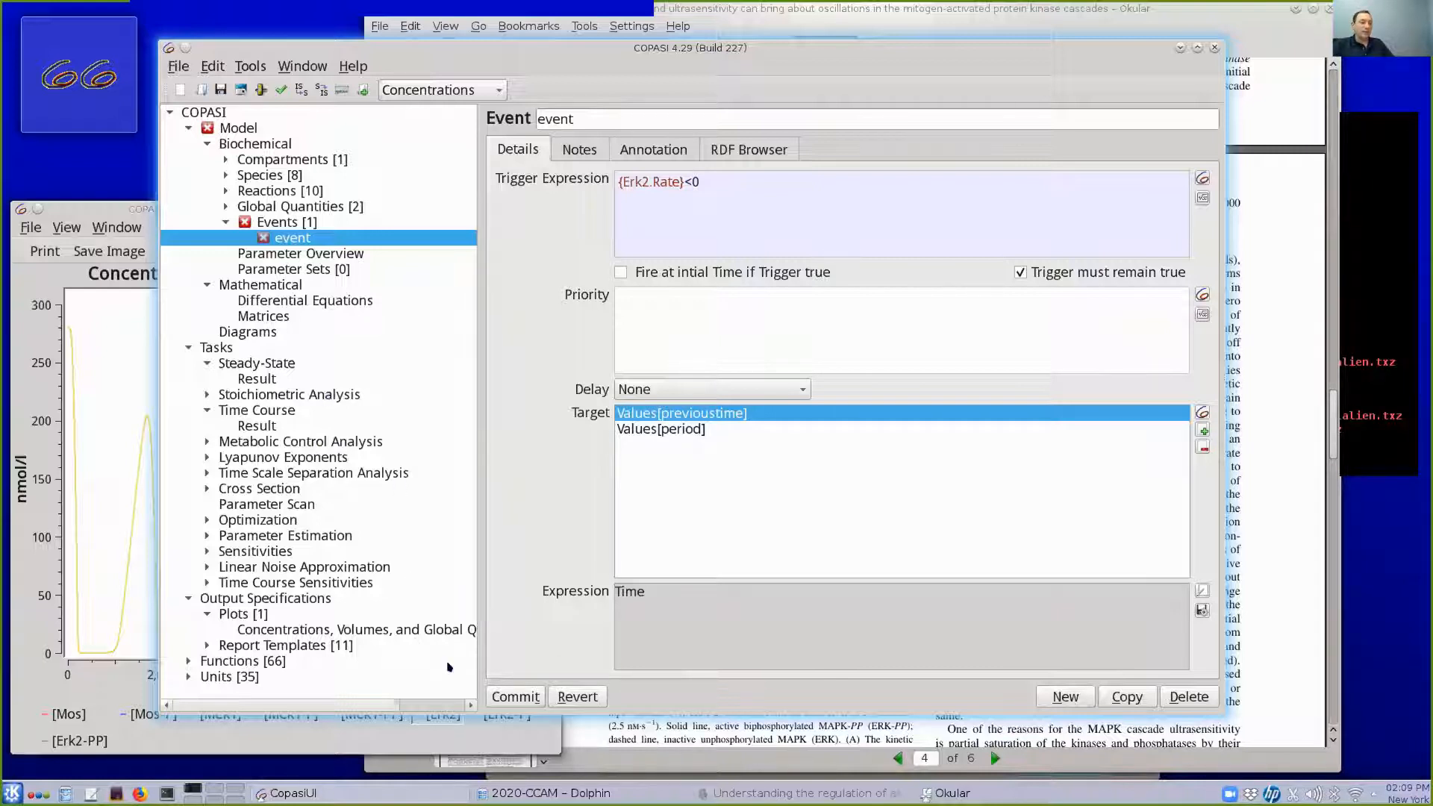
left_click(513, 696)
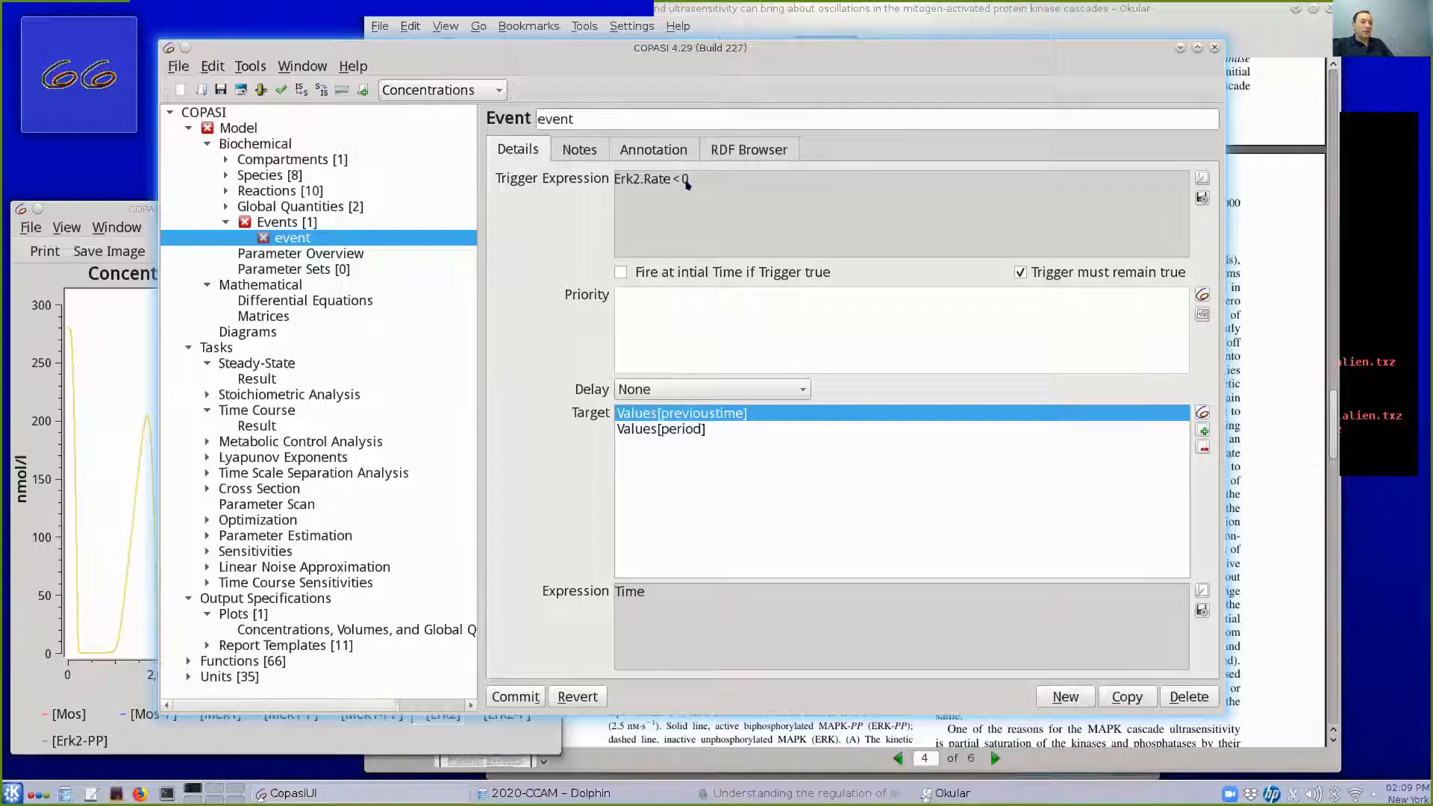
Check the [Erk2] plot and change the event's trigger threshold so it reads {Erk2.Rate} < 1e-12
left_click(108, 210)
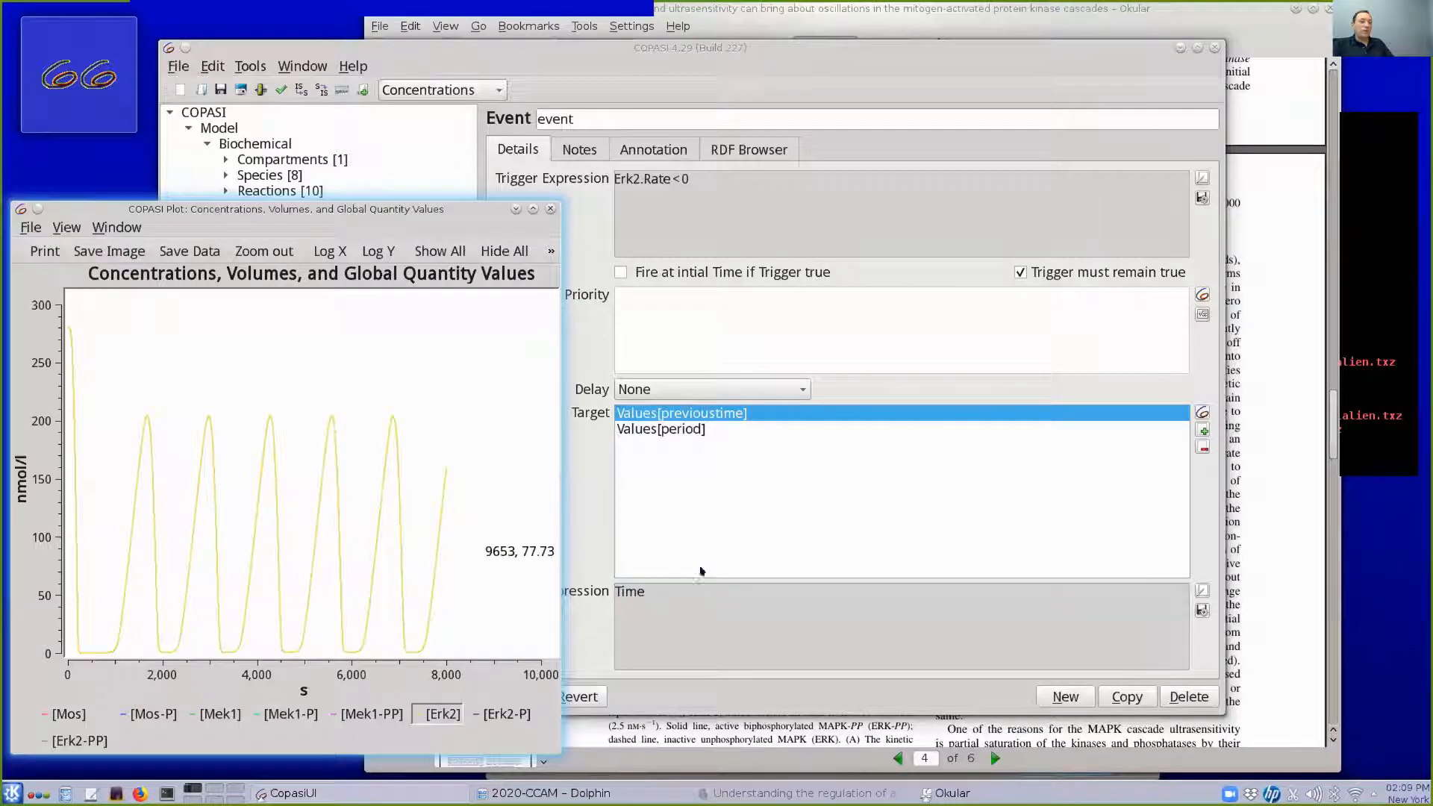
left_click(878, 184)
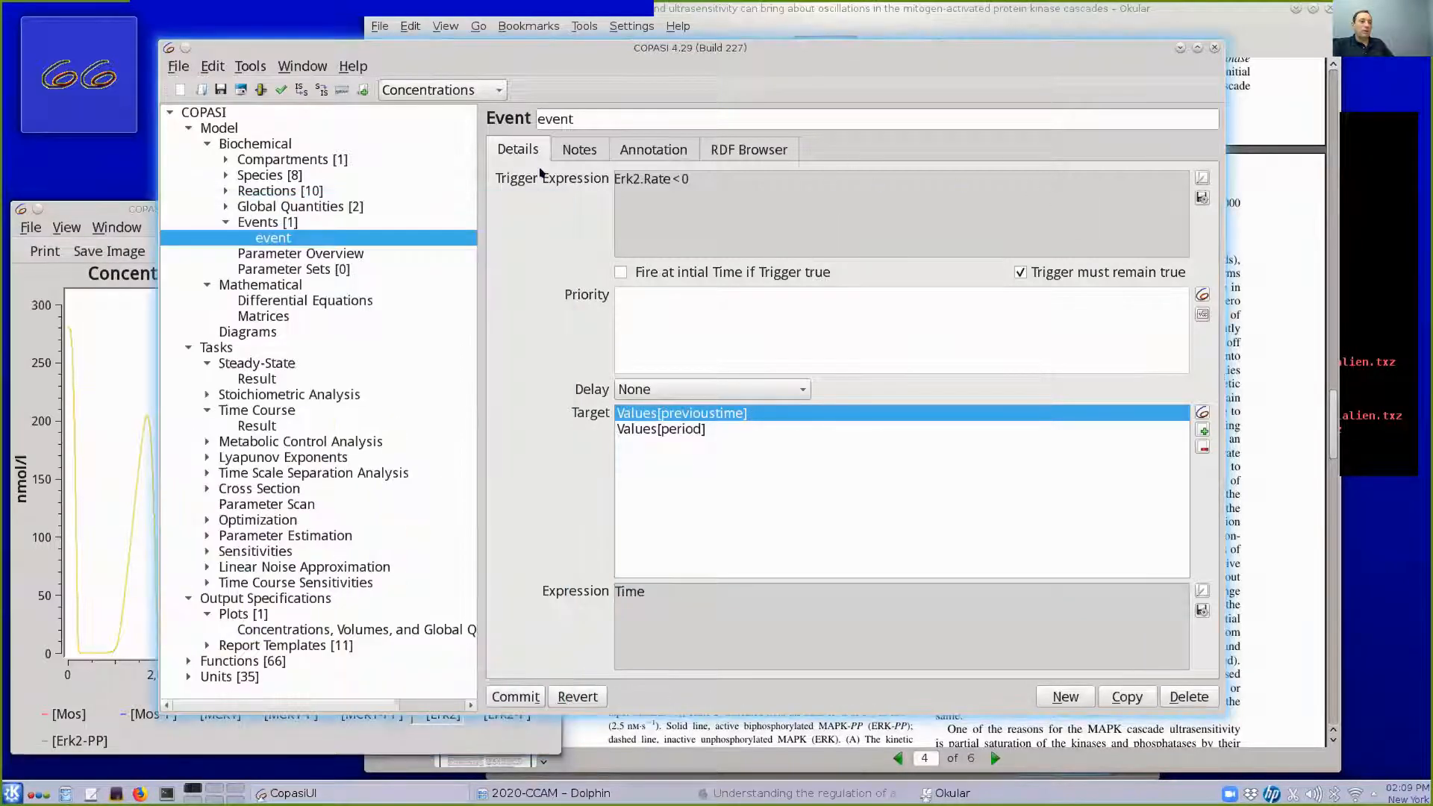
left_click(1200, 180)
key("BackSpace")
type("1e-12")
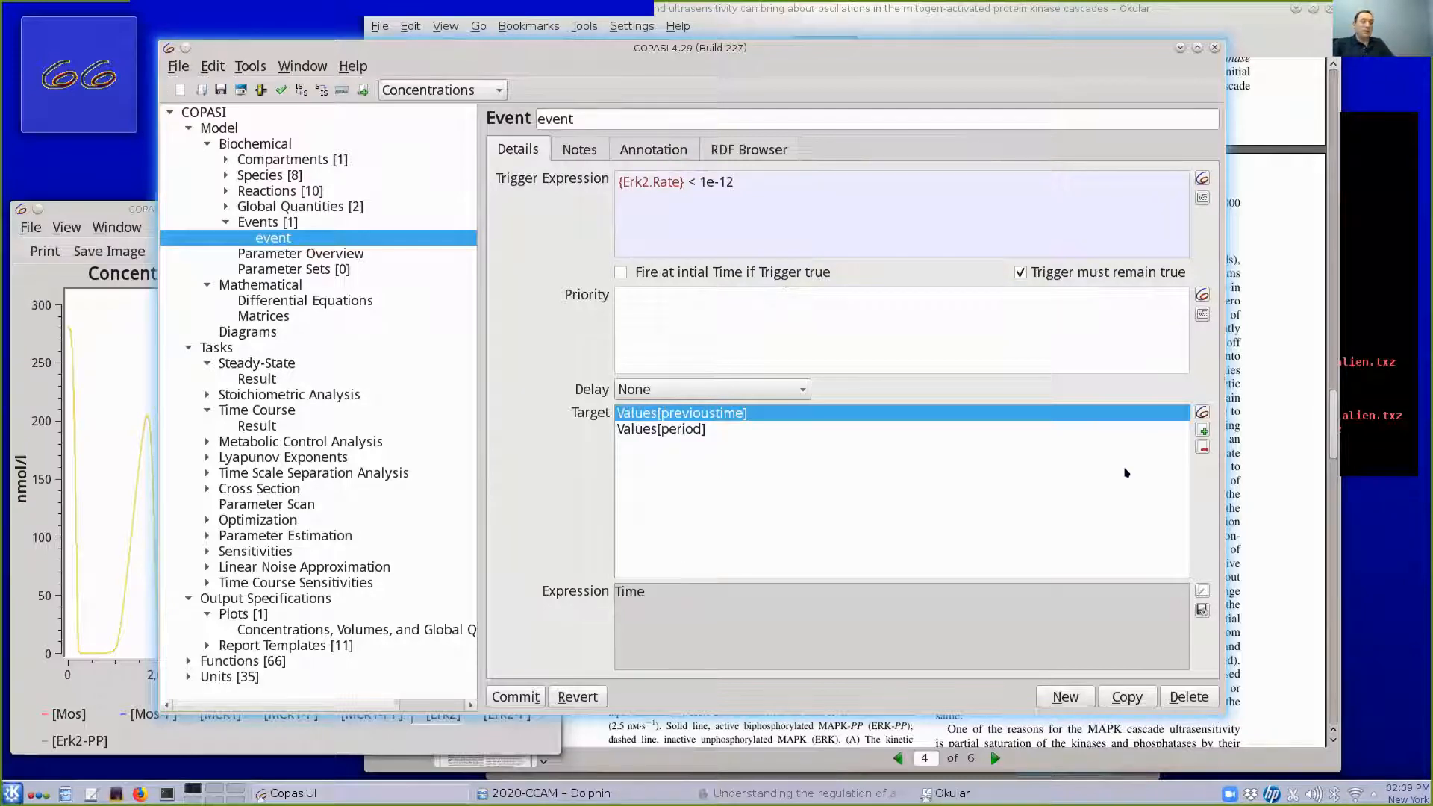
left_click(1201, 196)
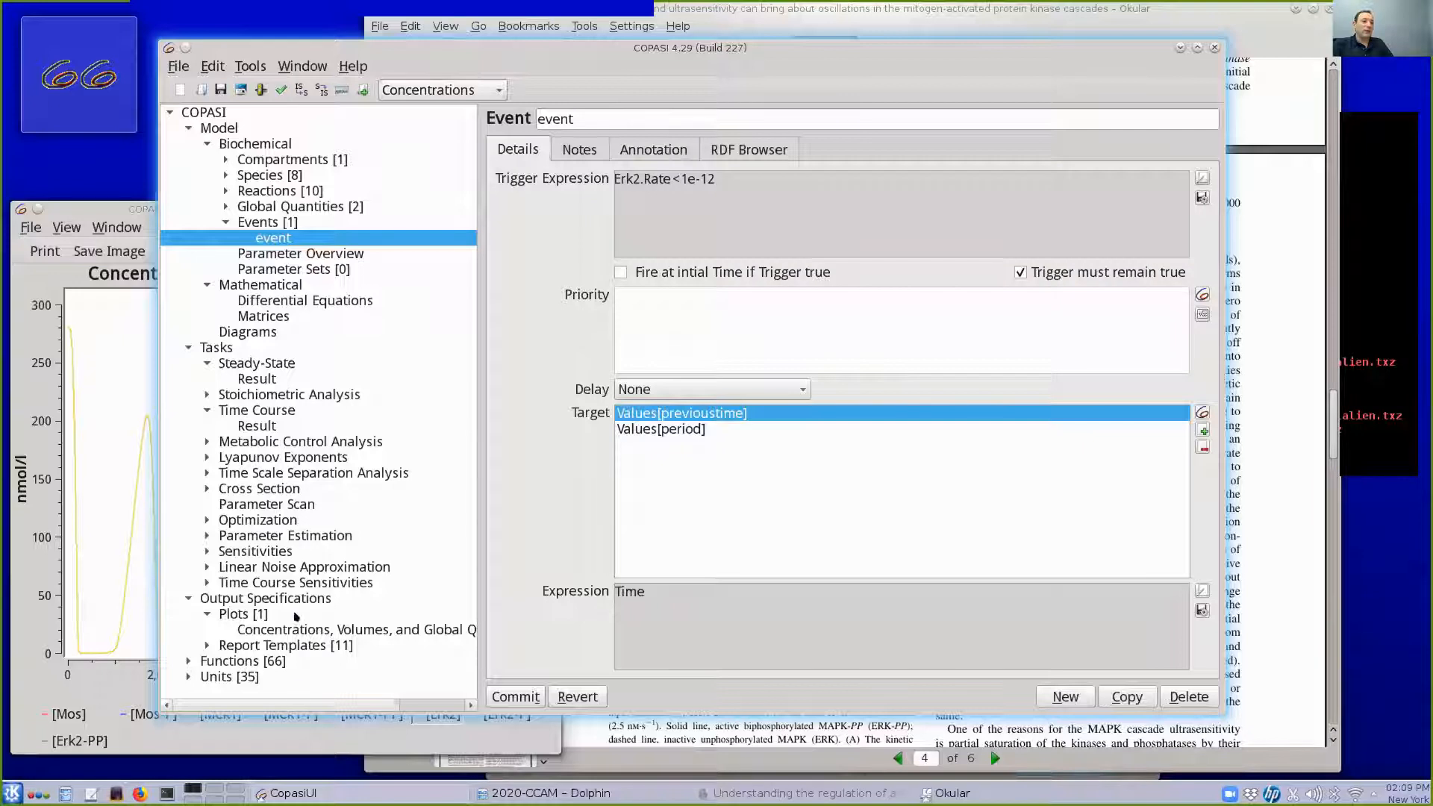
Run the 8000 s time course with the event in place and view the [Erk2] plot
left_click(260, 412)
left_click(501, 691)
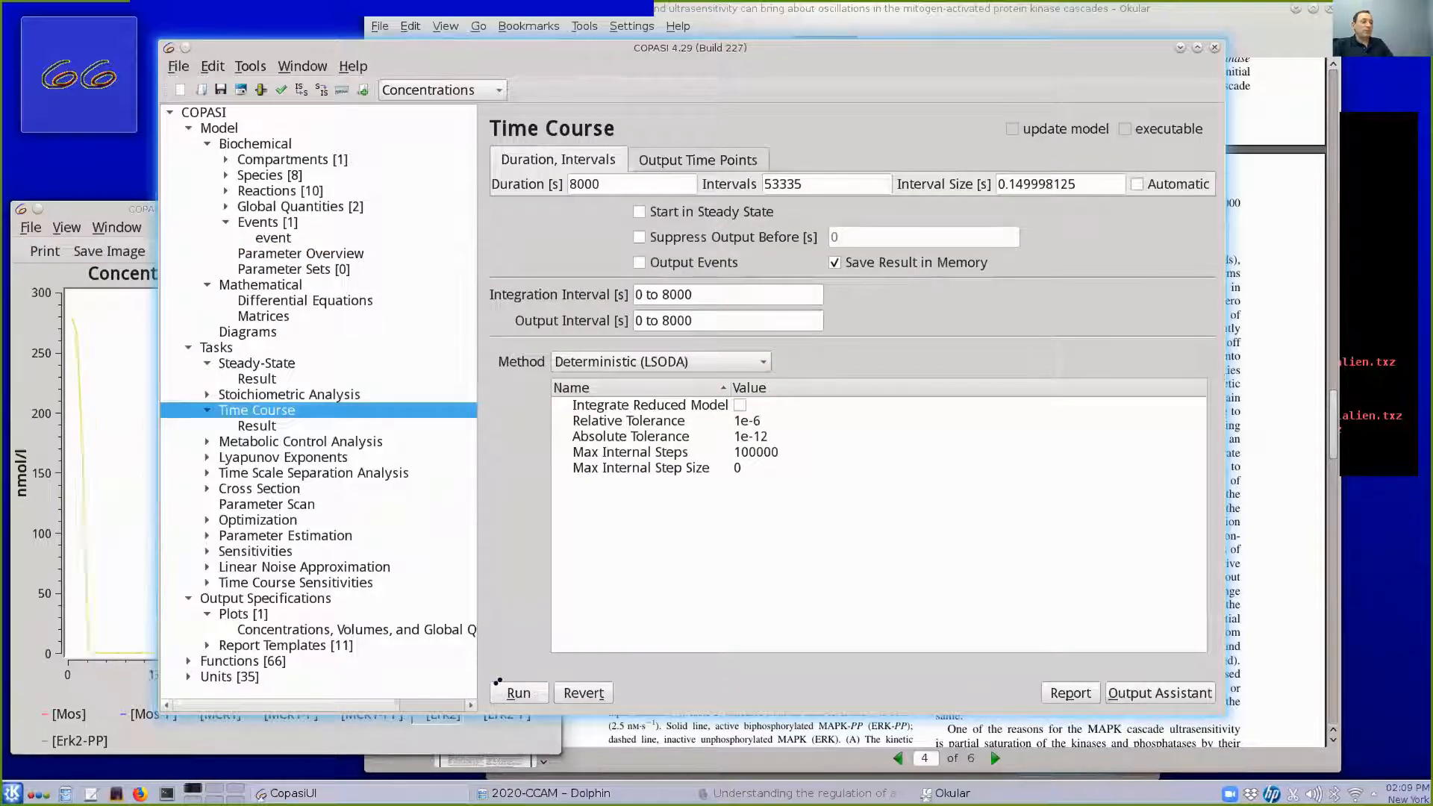
left_click(78, 211)
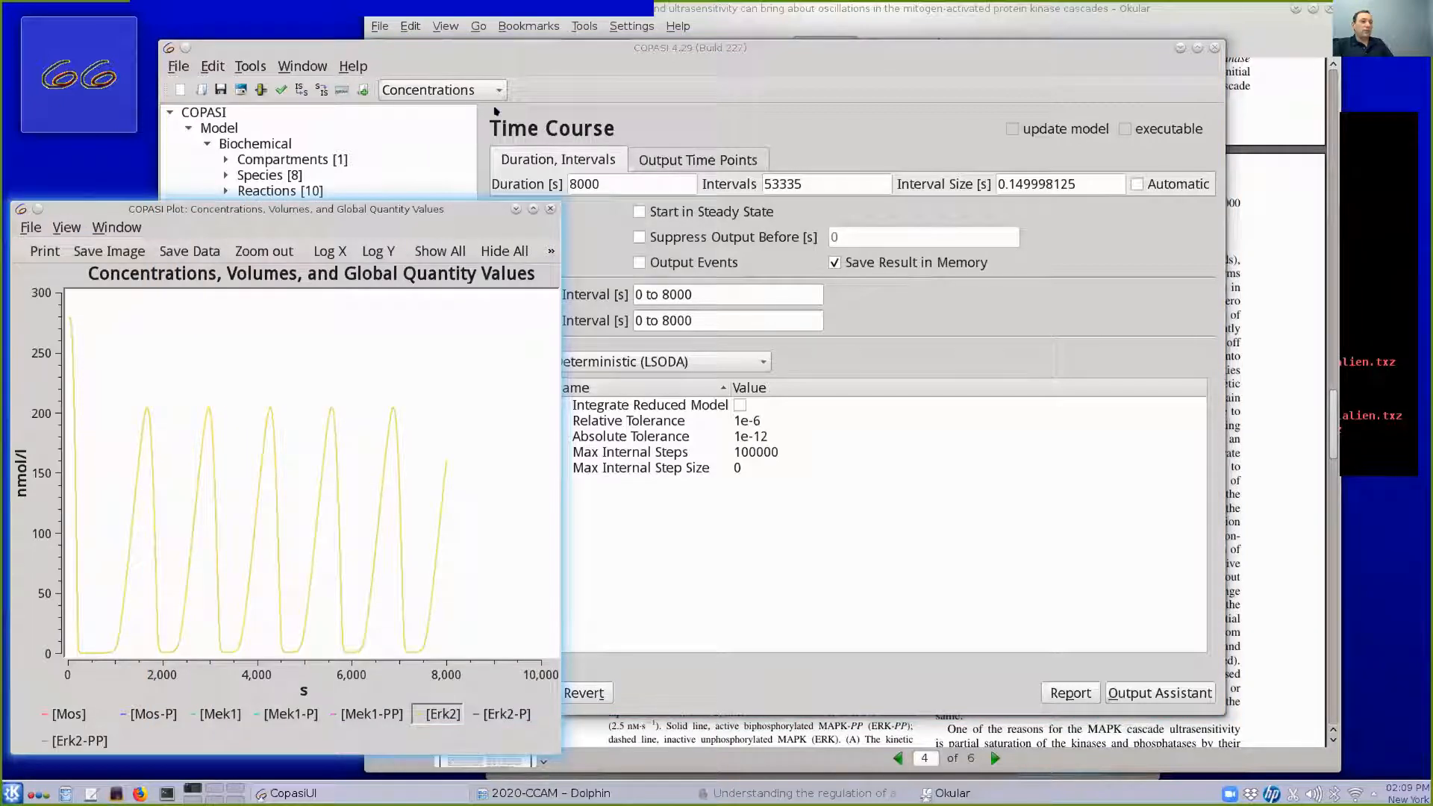
Inspect the value of the global quantity period and compare it with the peak spacing in the [Erk2] plot
left_click(533, 54)
left_click(223, 206)
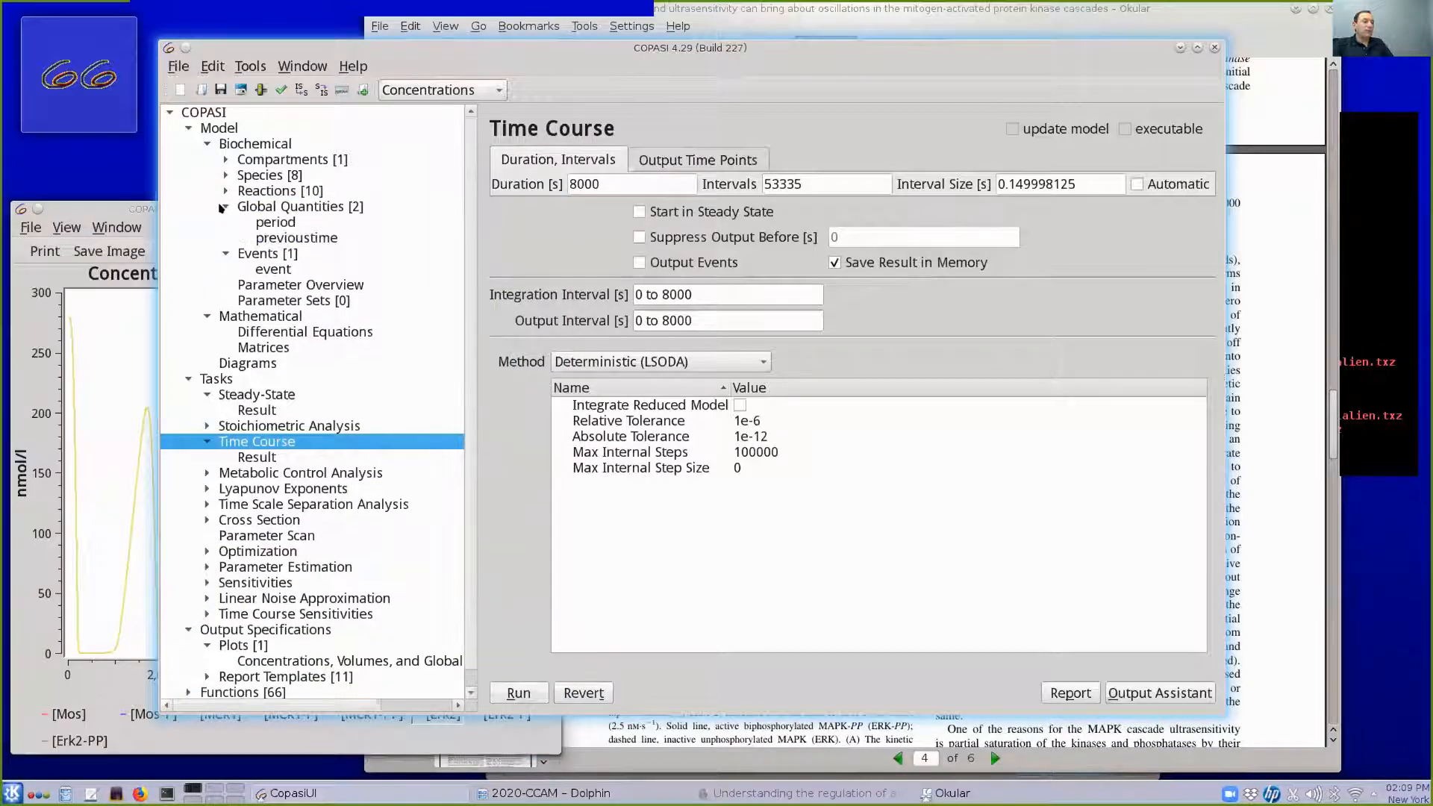
left_click(270, 207)
left_click(269, 221)
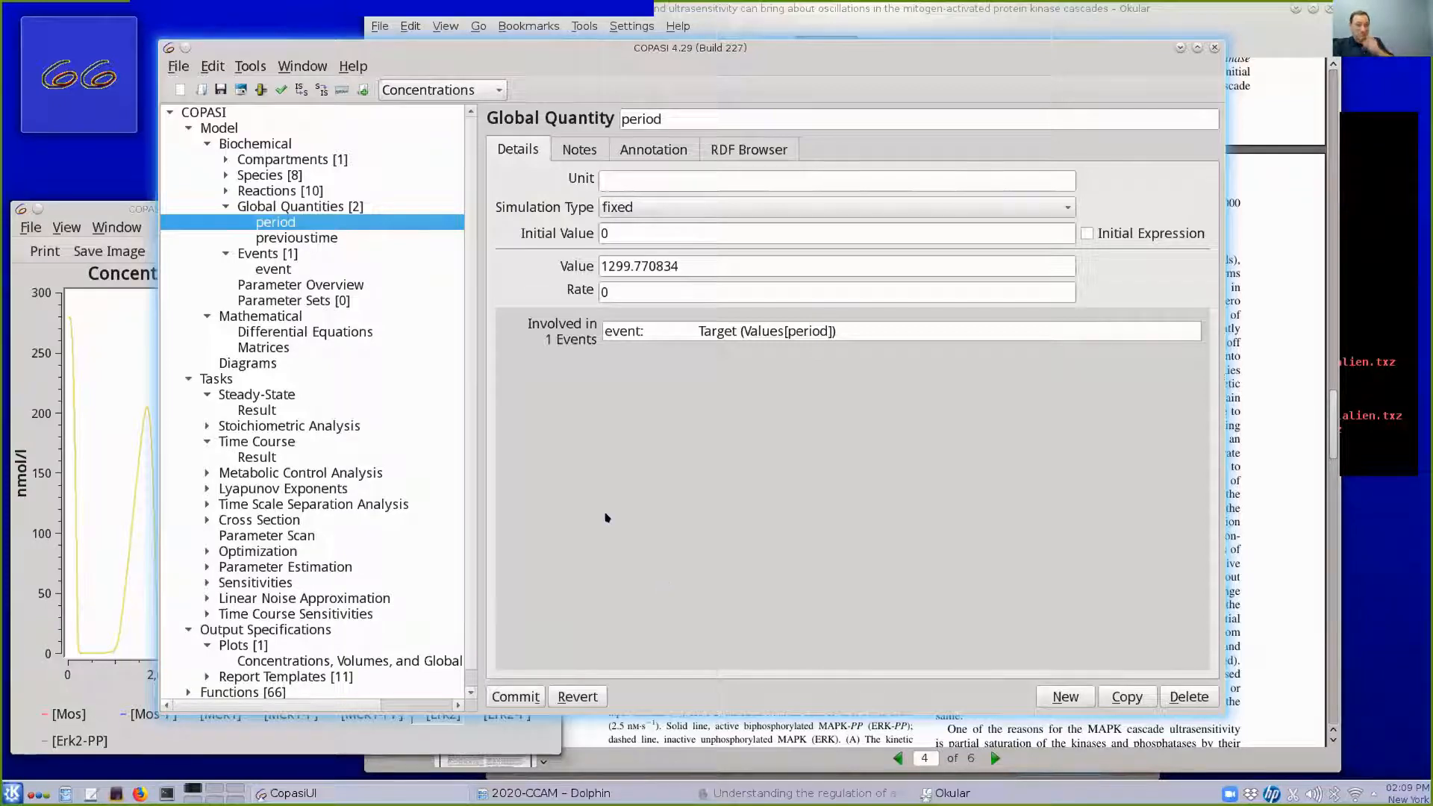
left_click(85, 208)
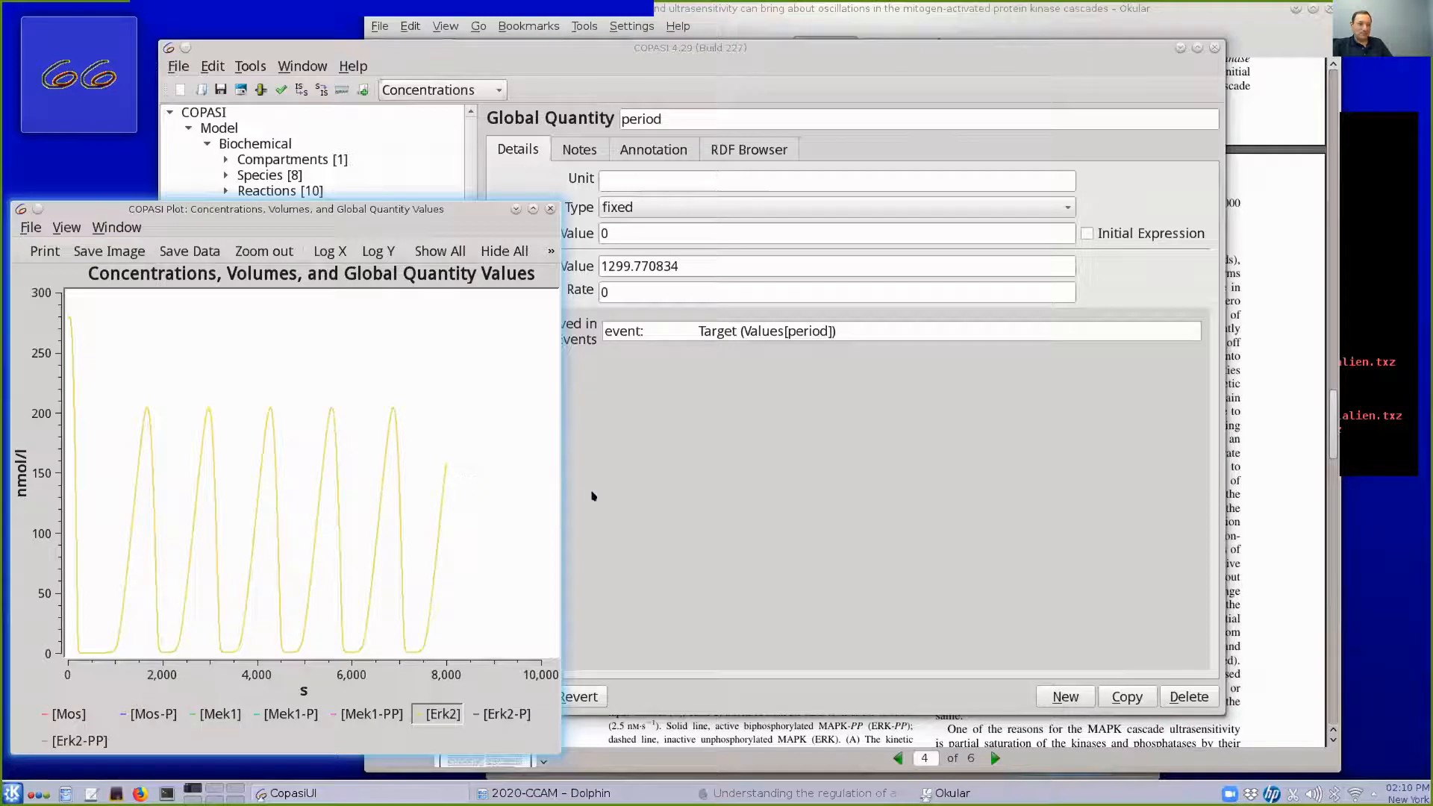
left_click(683, 438)
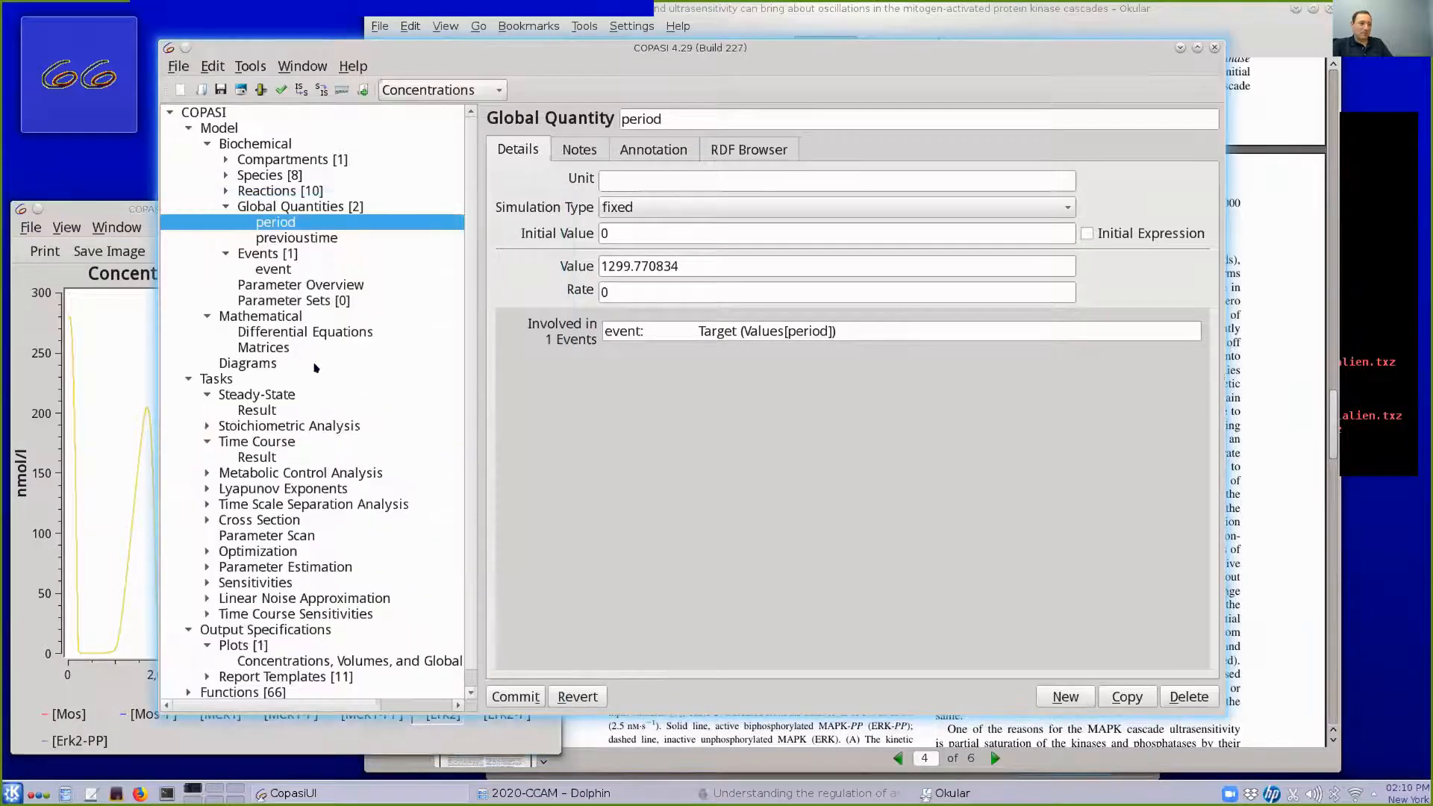
Add a parameter scan item for Ki of MAPKKK activation, with 10 intervals from 4.5 to 18 on the time course task
left_click(269, 536)
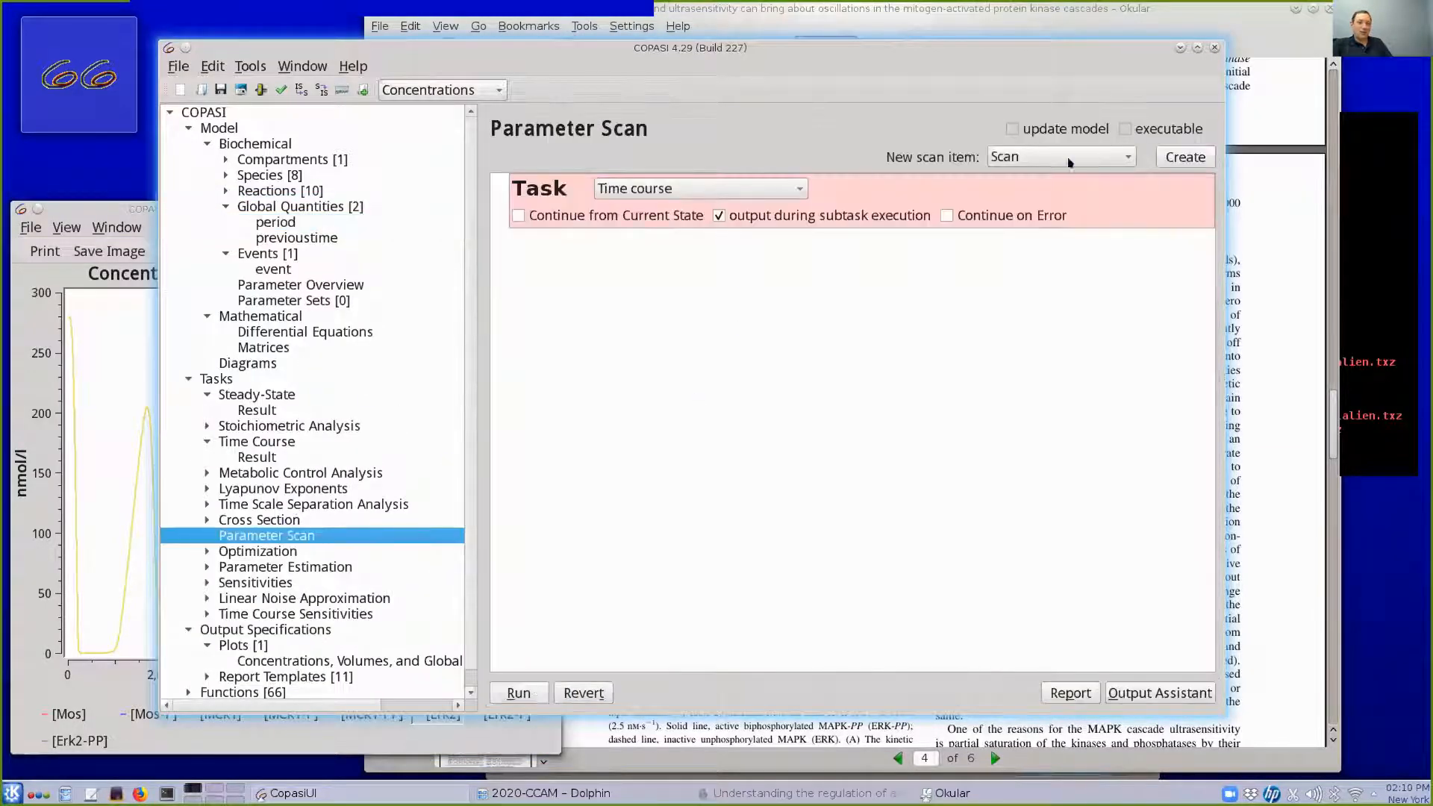
left_click(1179, 158)
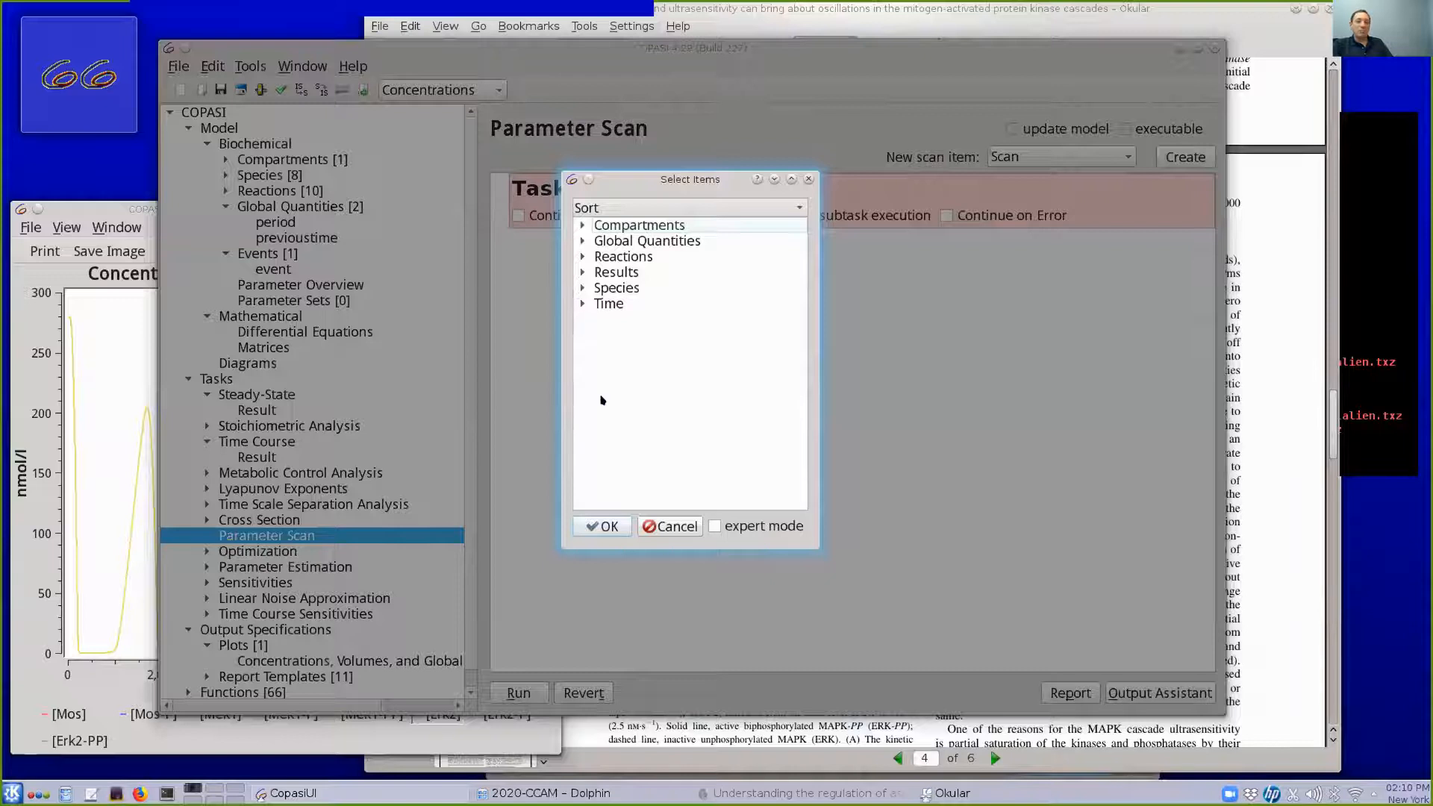
left_click(582, 257)
left_click(600, 272)
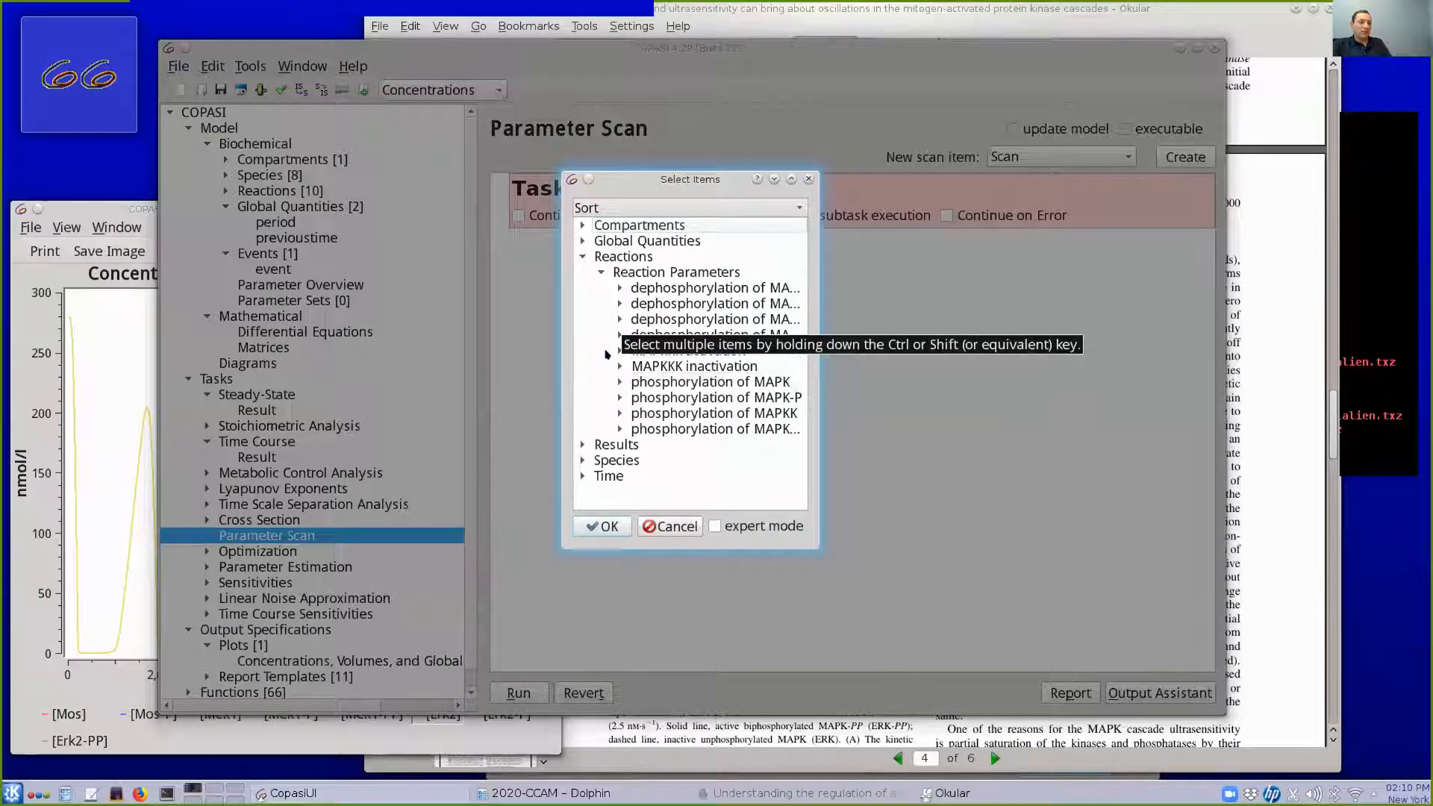
left_click(619, 350)
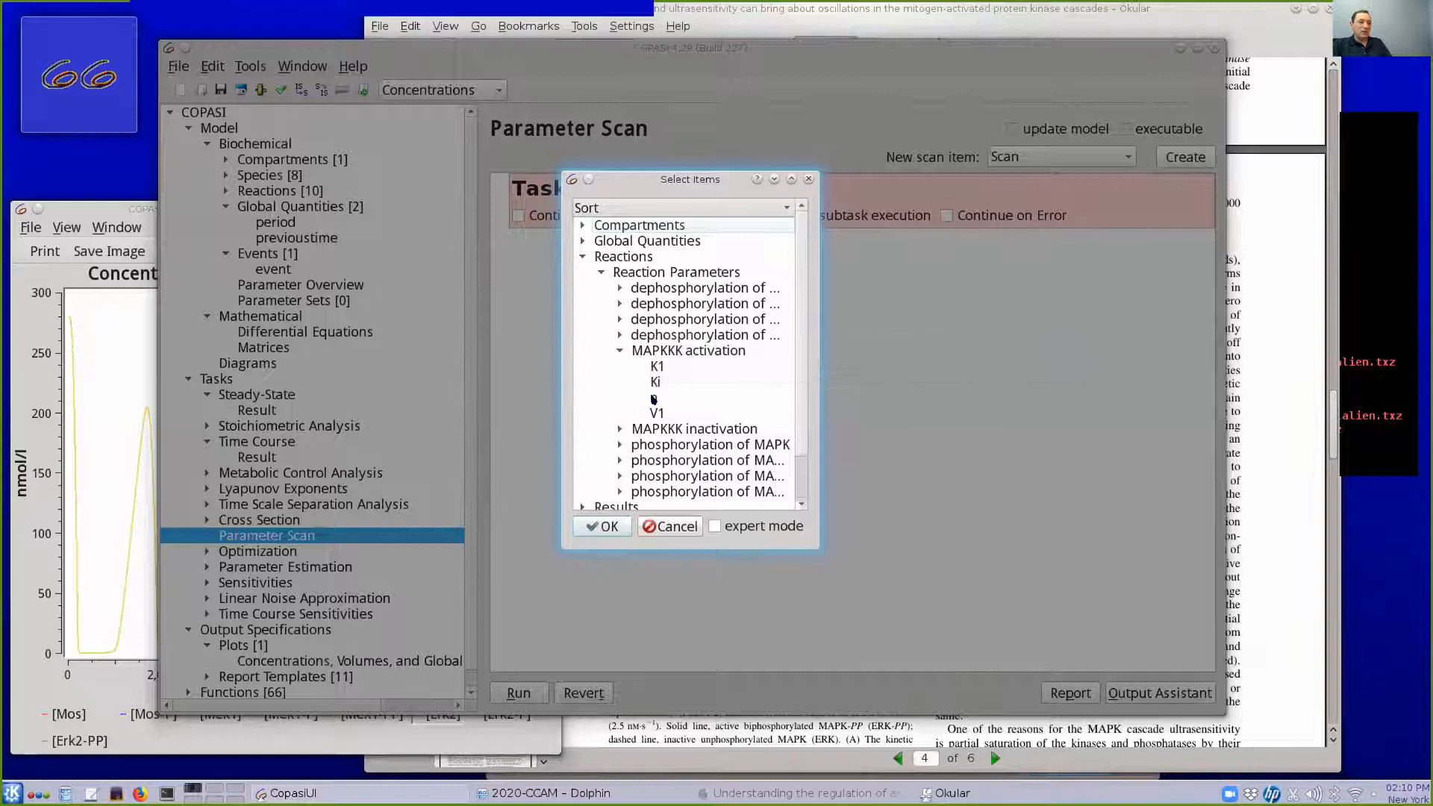
left_click(650, 380)
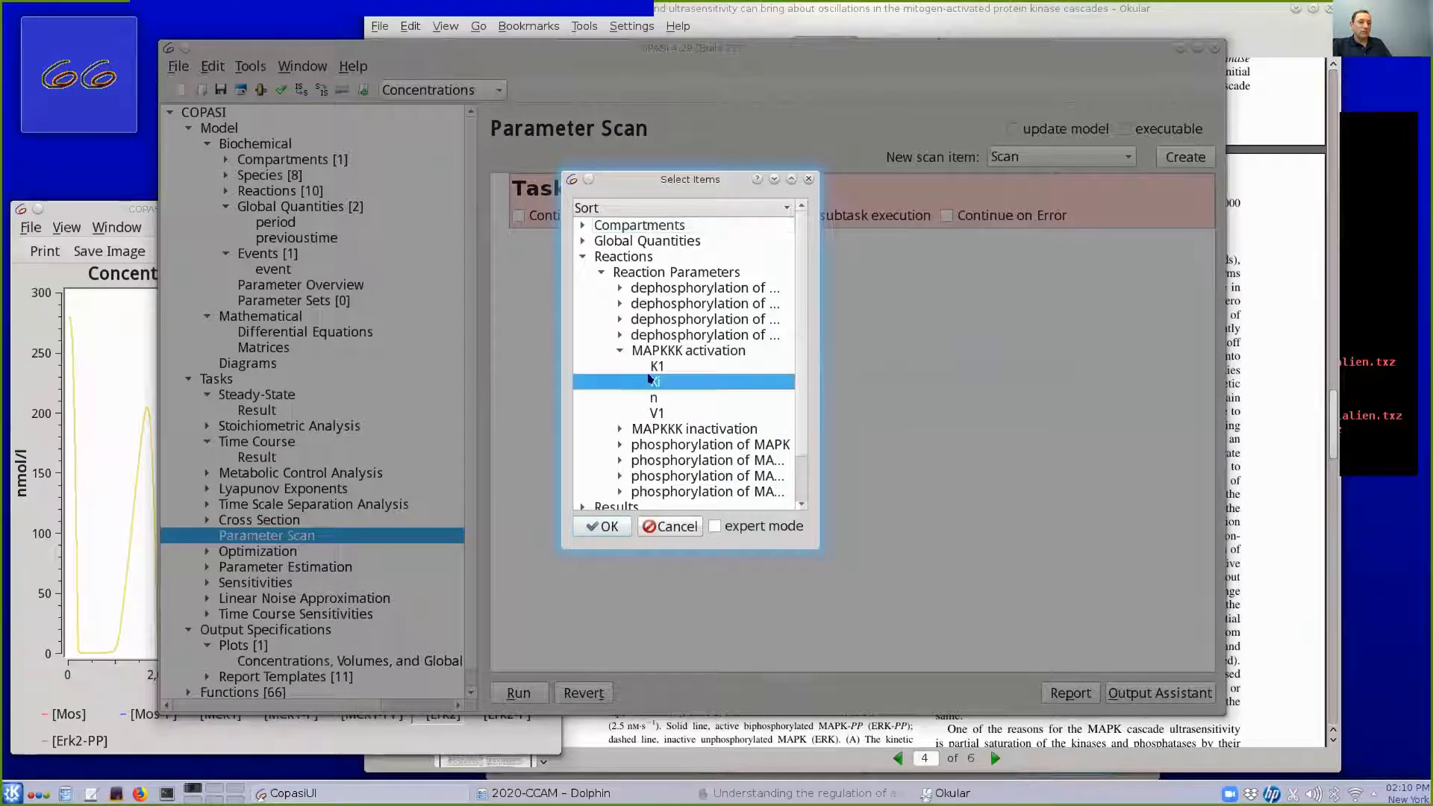
left_click(610, 524)
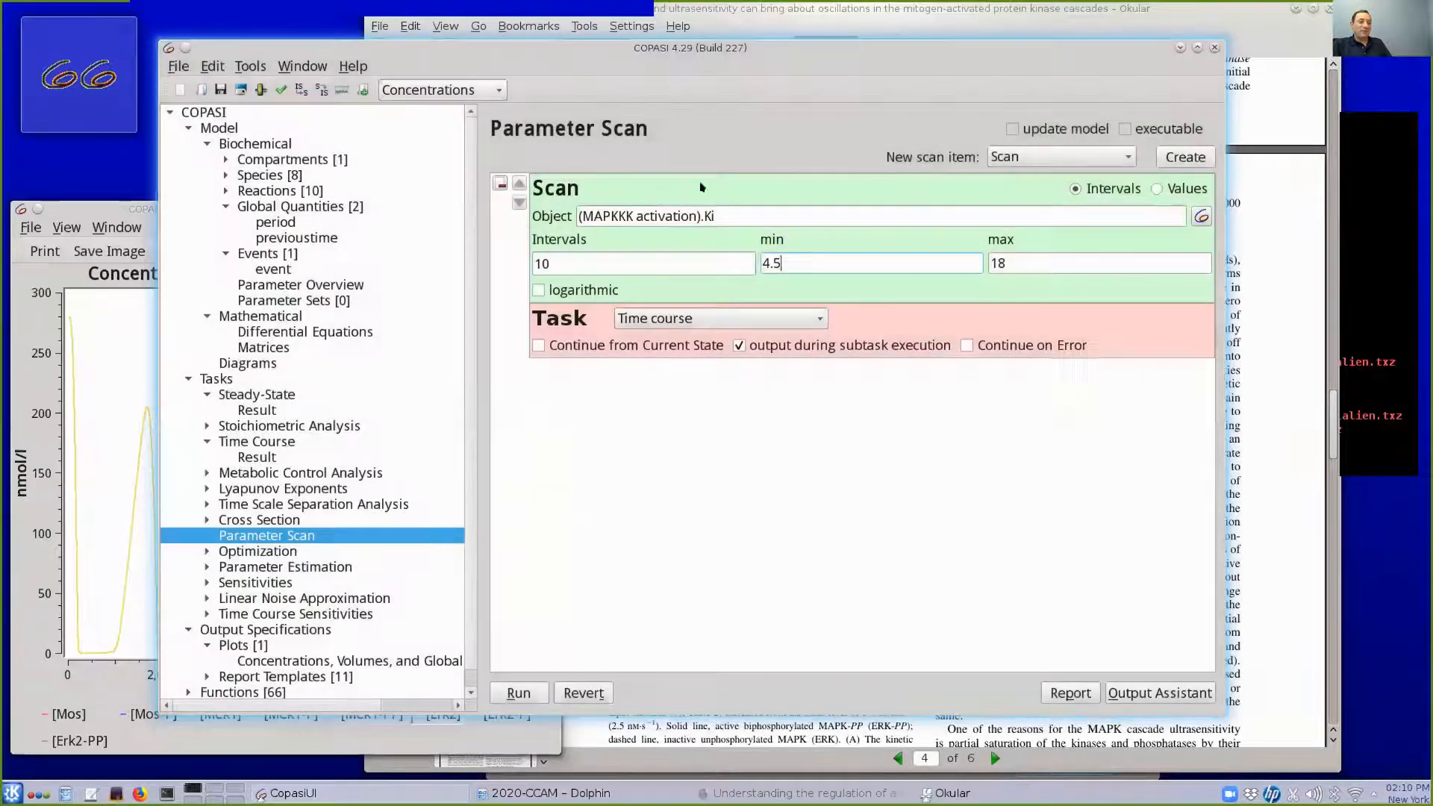
left_click(792, 257)
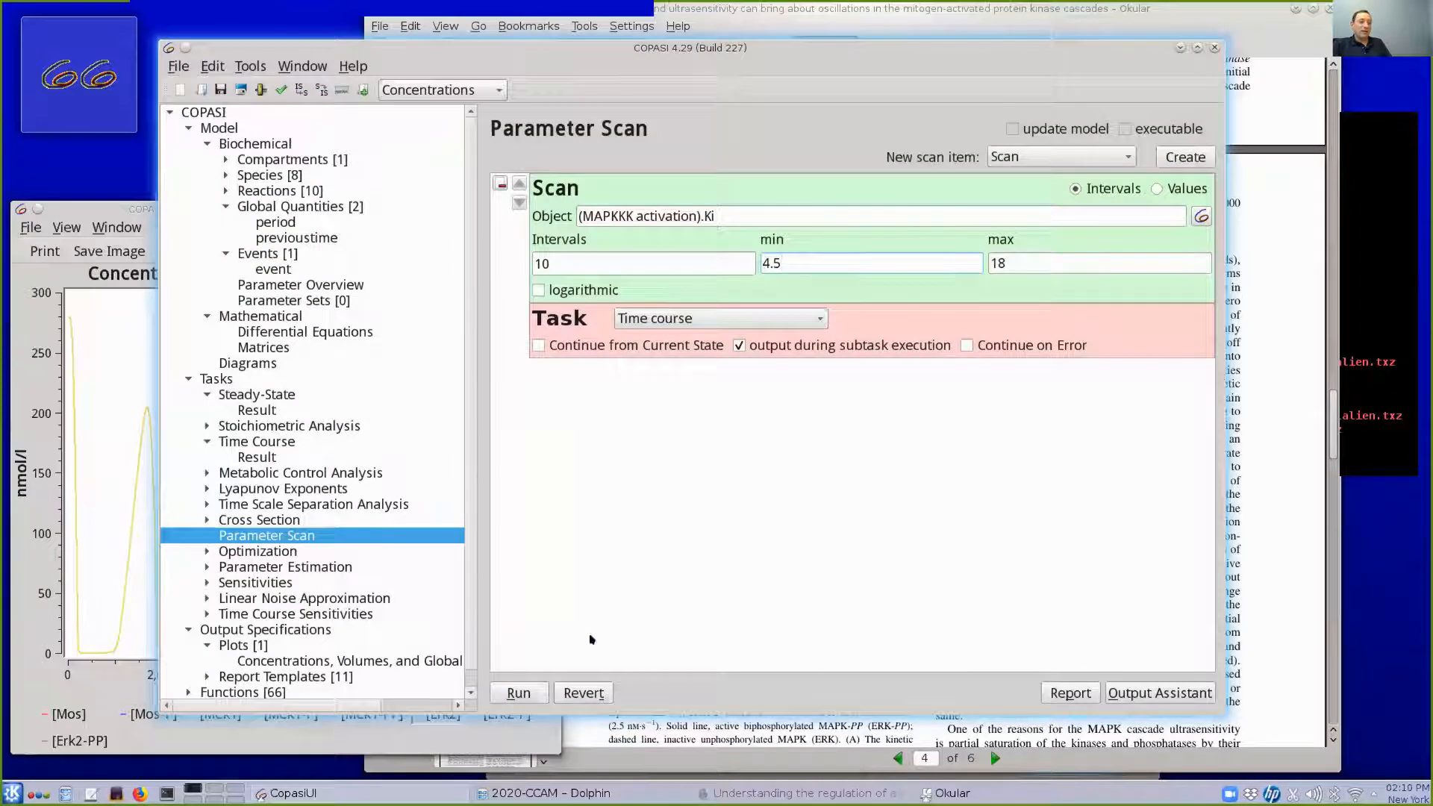
Create the plot Scan of Concentrations, Volumes, and Global Quantity Values and run the Ki scan
left_click(1158, 693)
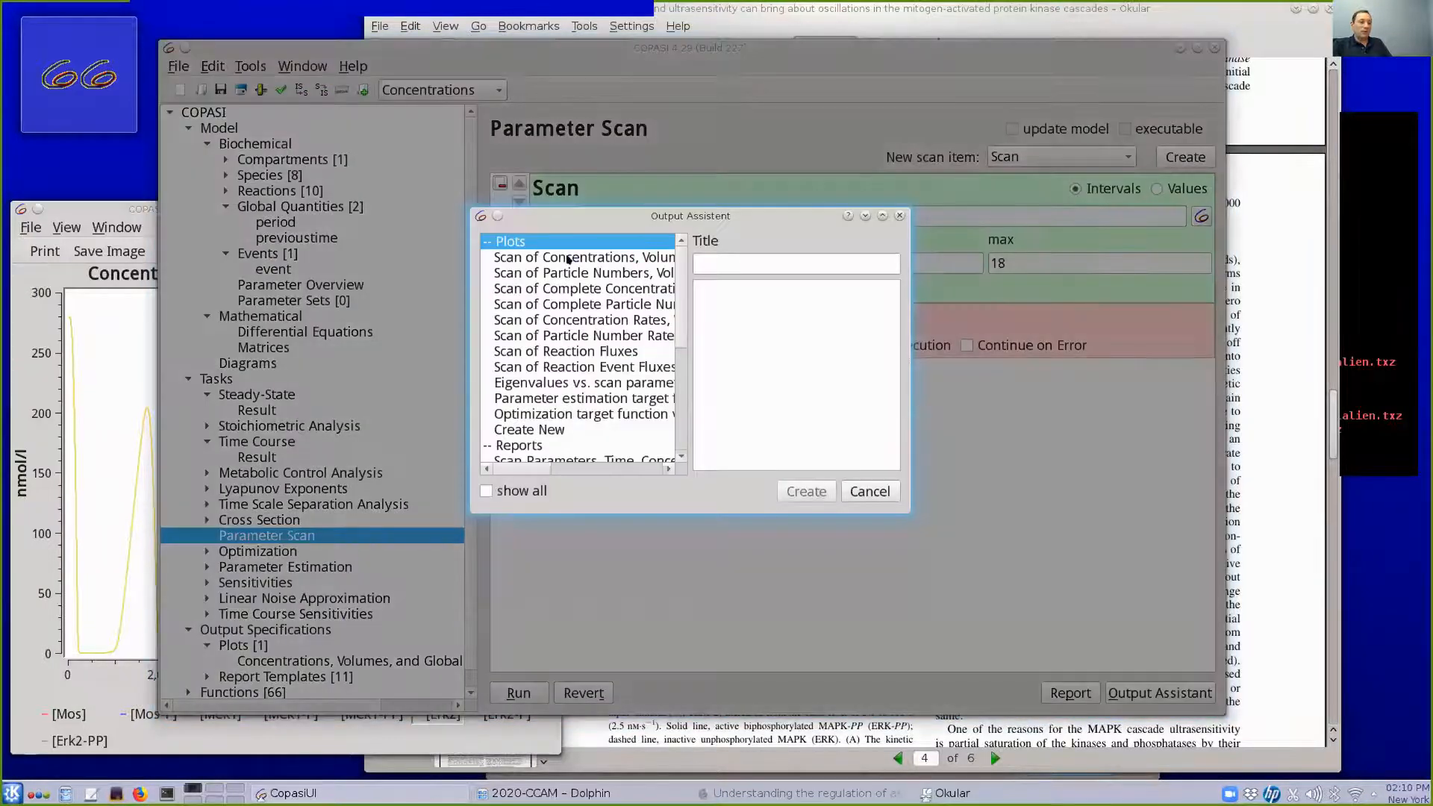
left_click(567, 258)
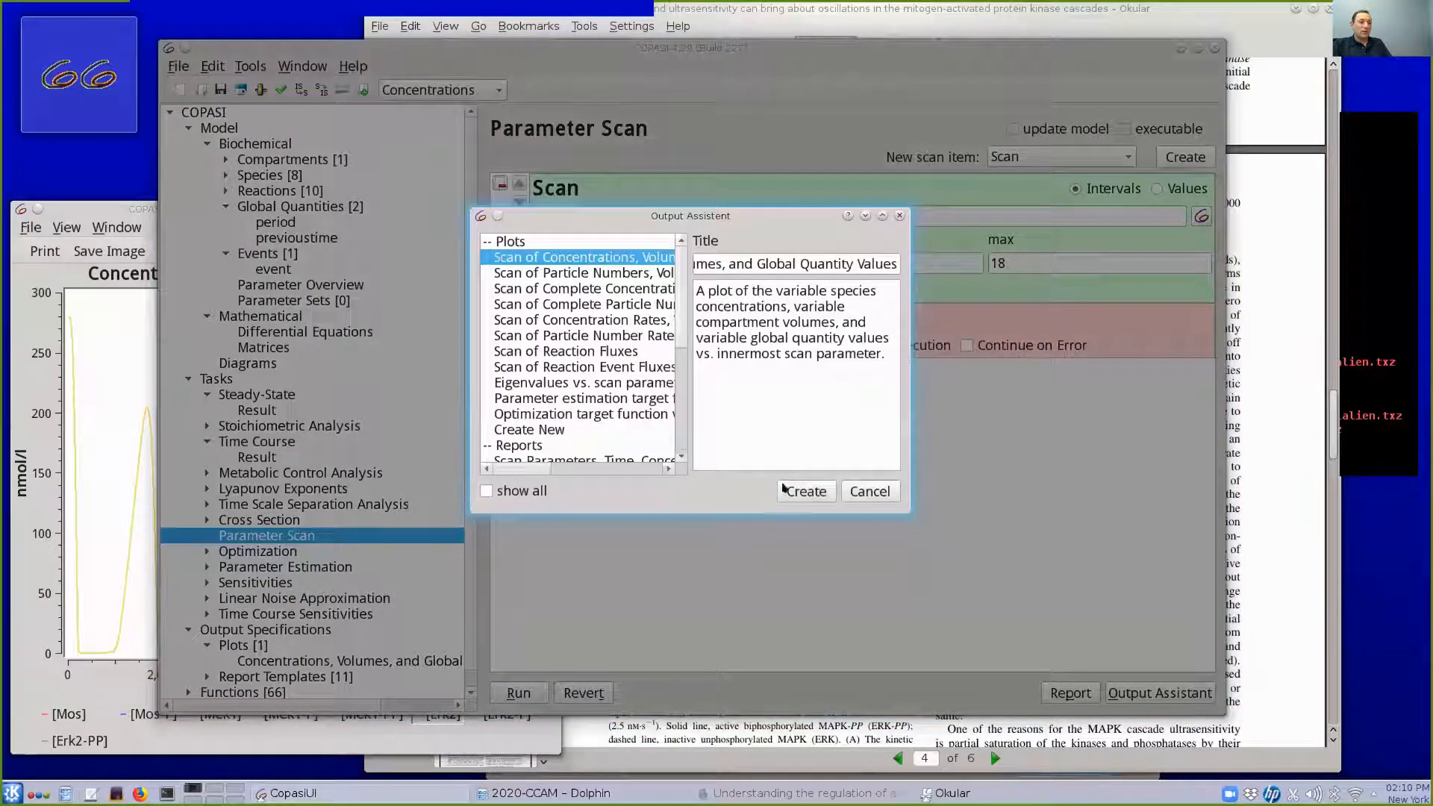
left_click(830, 491)
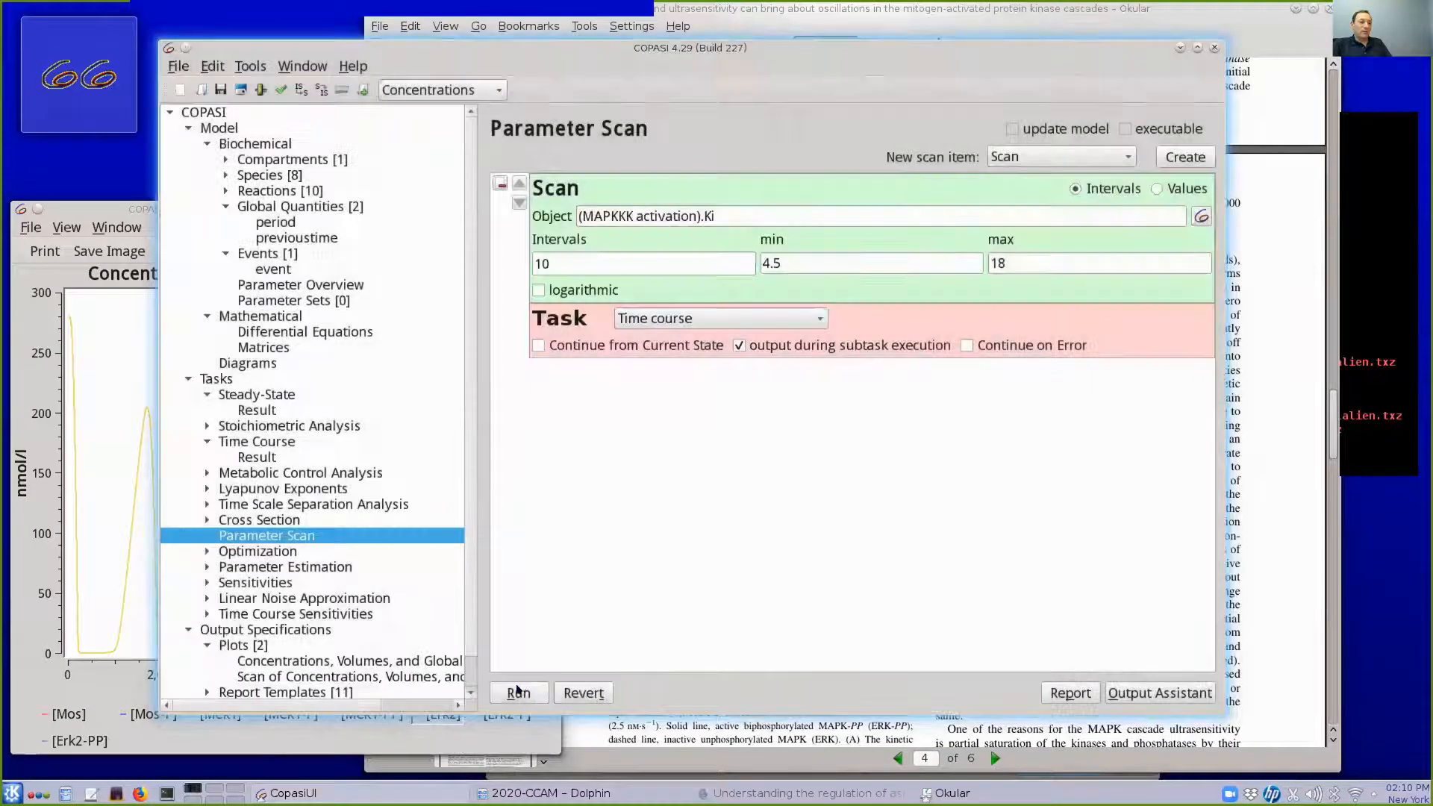
left_click(517, 693)
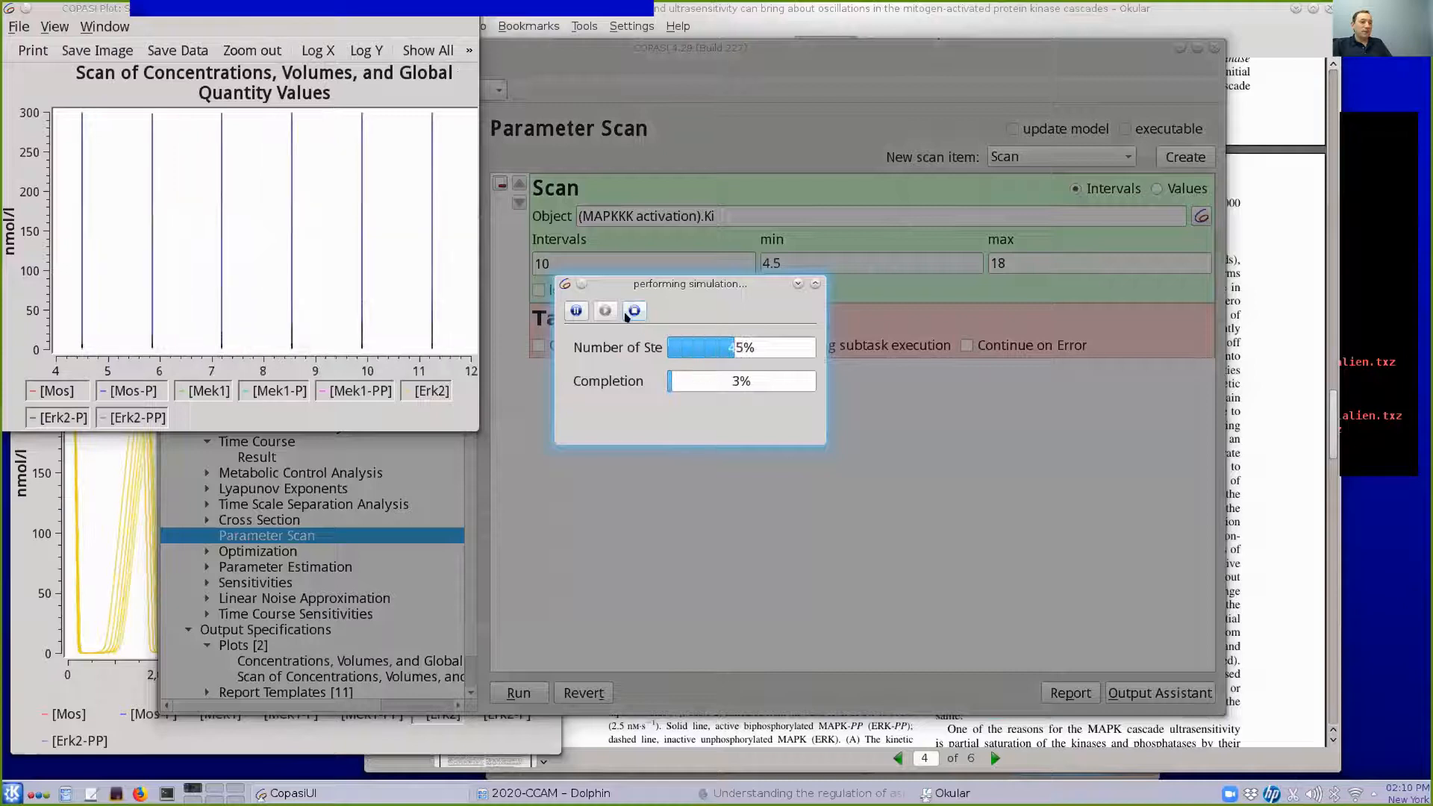
left_click(838, 447)
Turn off output during subtask execution, rerun the Ki scan, and move its plot window over the time-course plot
left_click(739, 344)
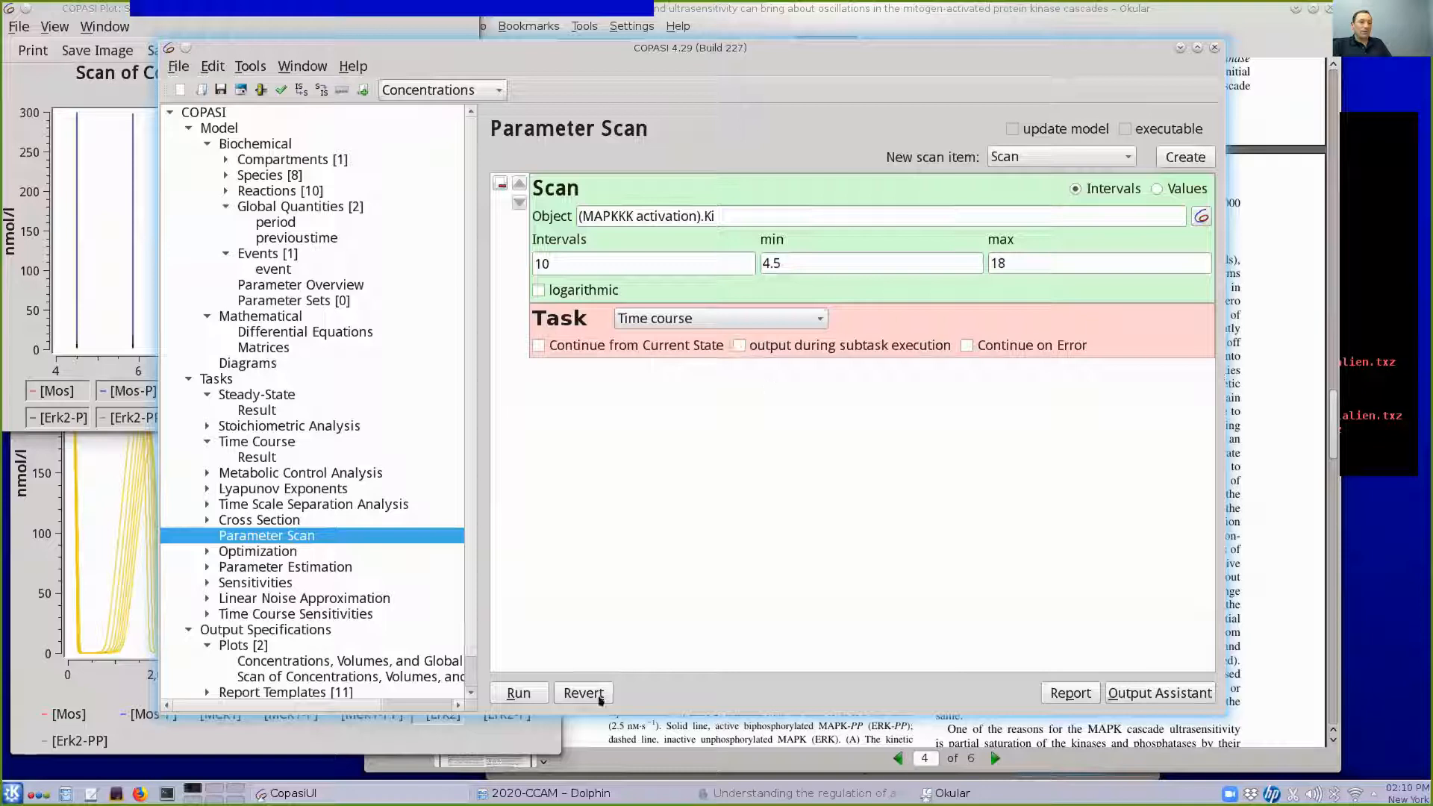
left_click(518, 692)
left_click(243, 31)
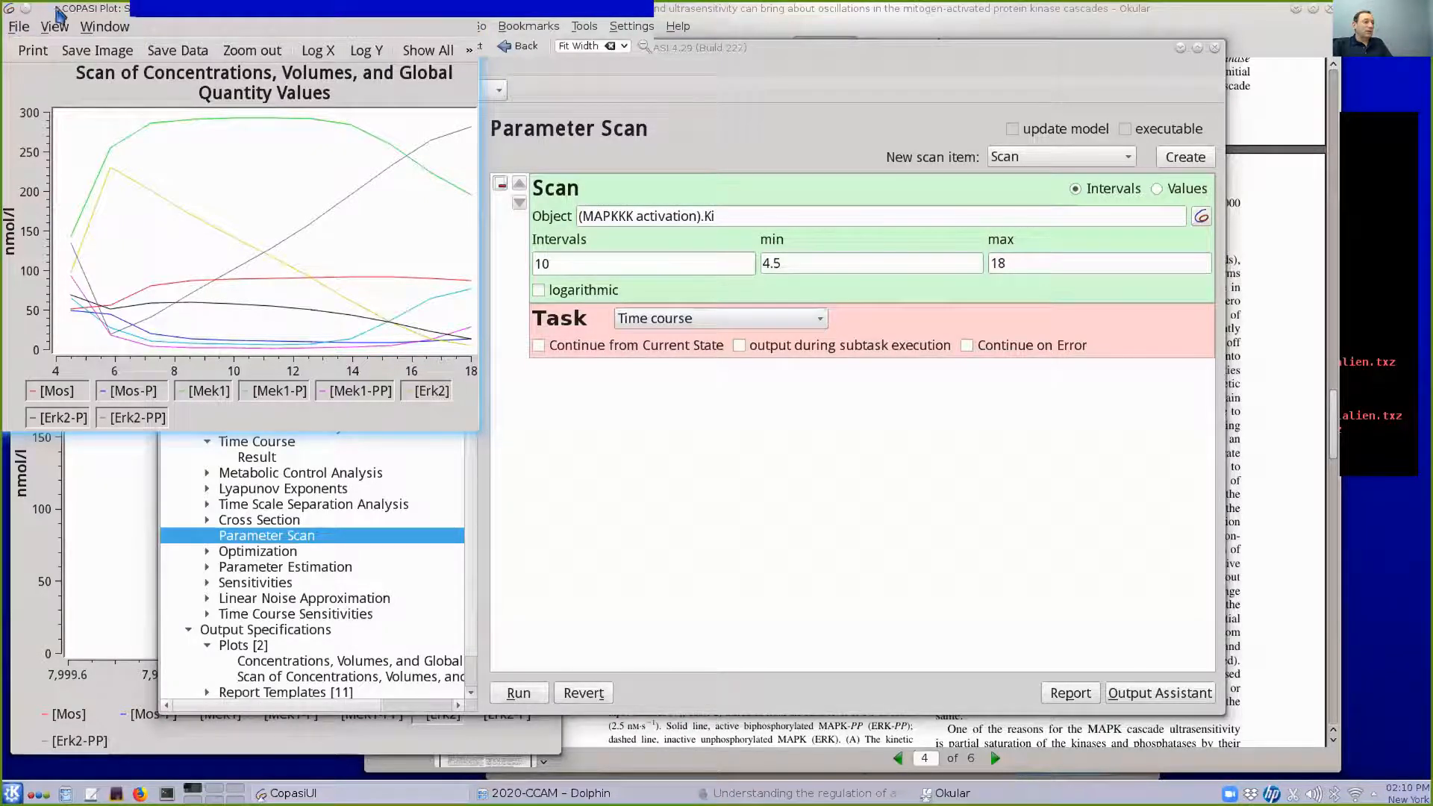
left_click_drag(456, 9, 527, 319)
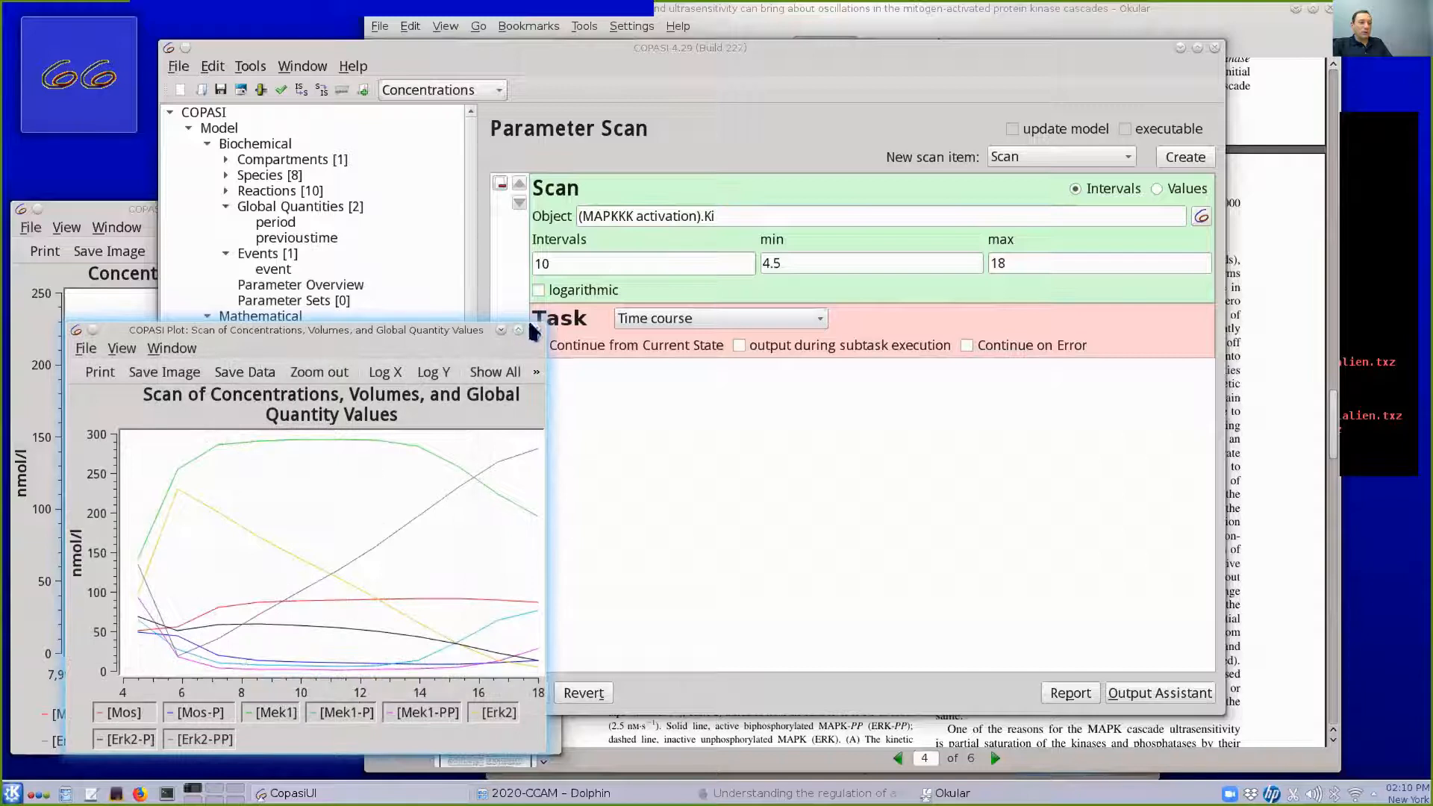
left_click(569, 612)
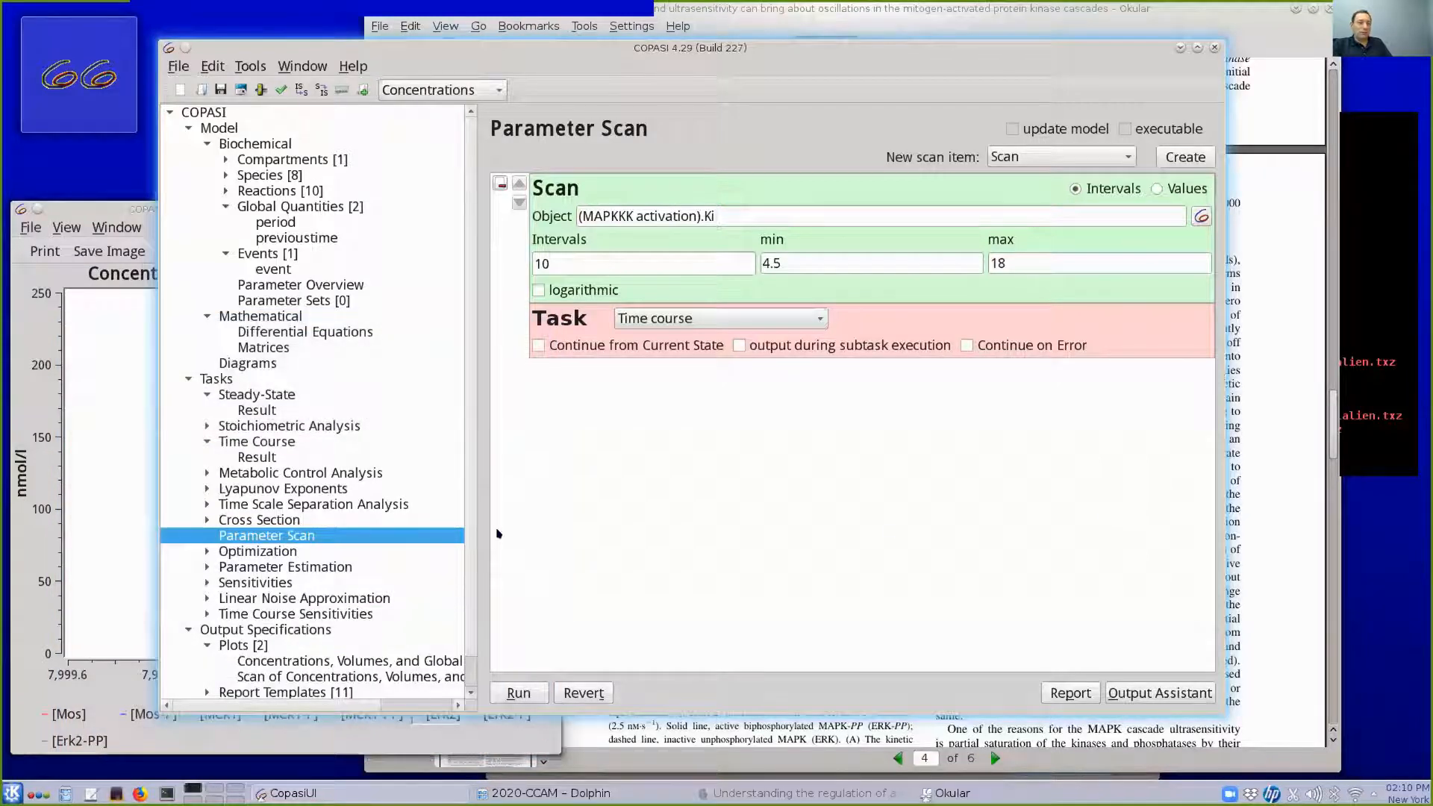
scroll(462, 592, "down", 1)
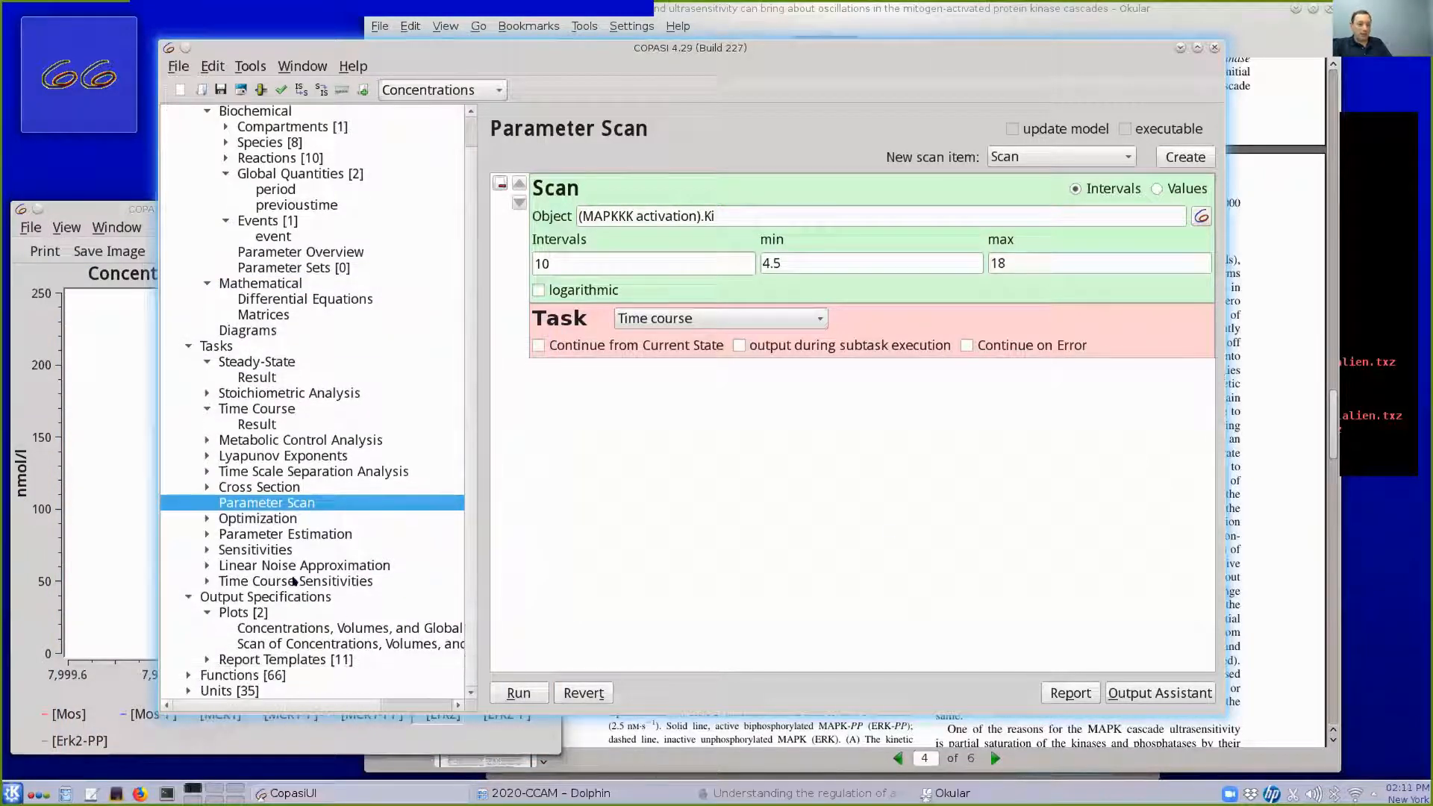
left_click(254, 630)
left_click(249, 644)
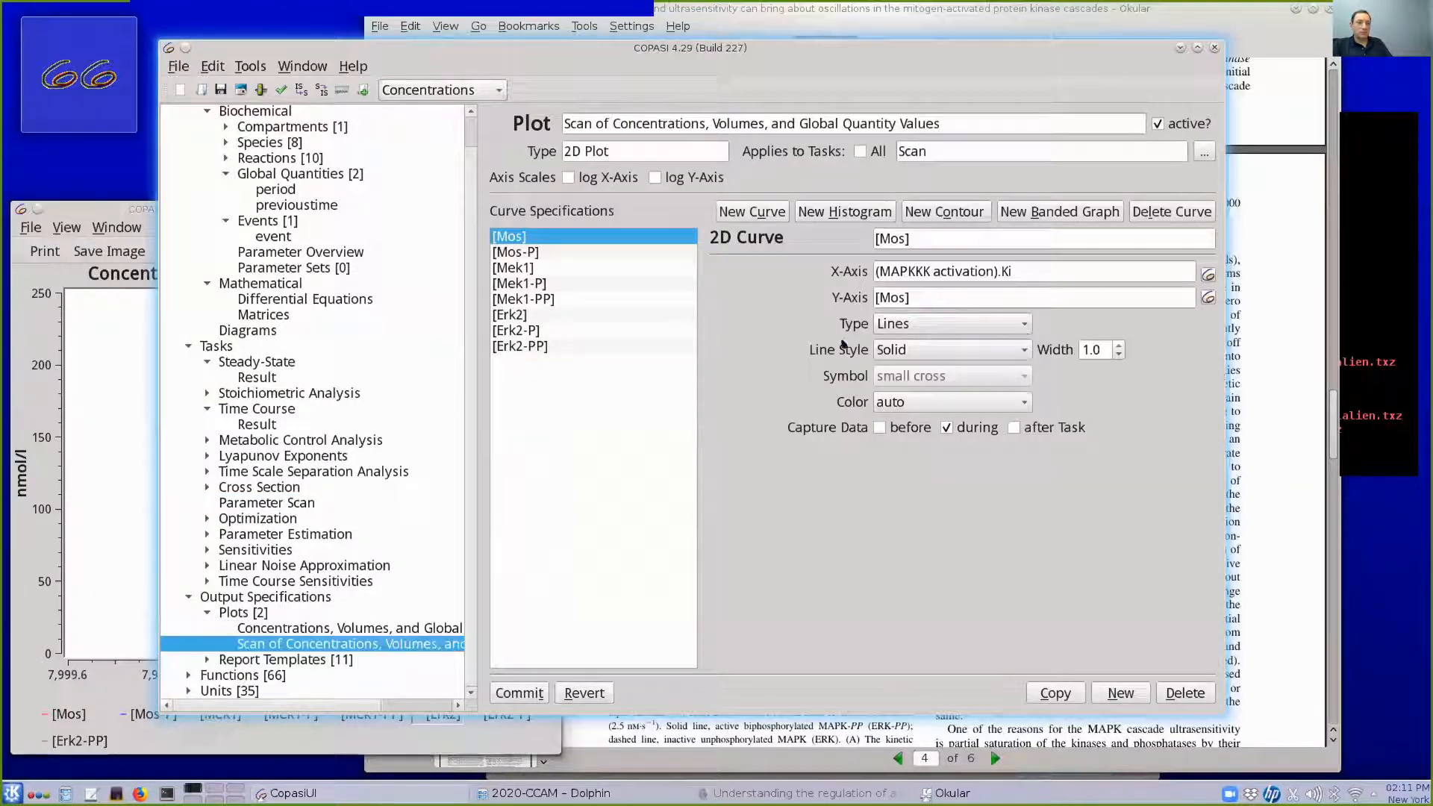
left_click(752, 213)
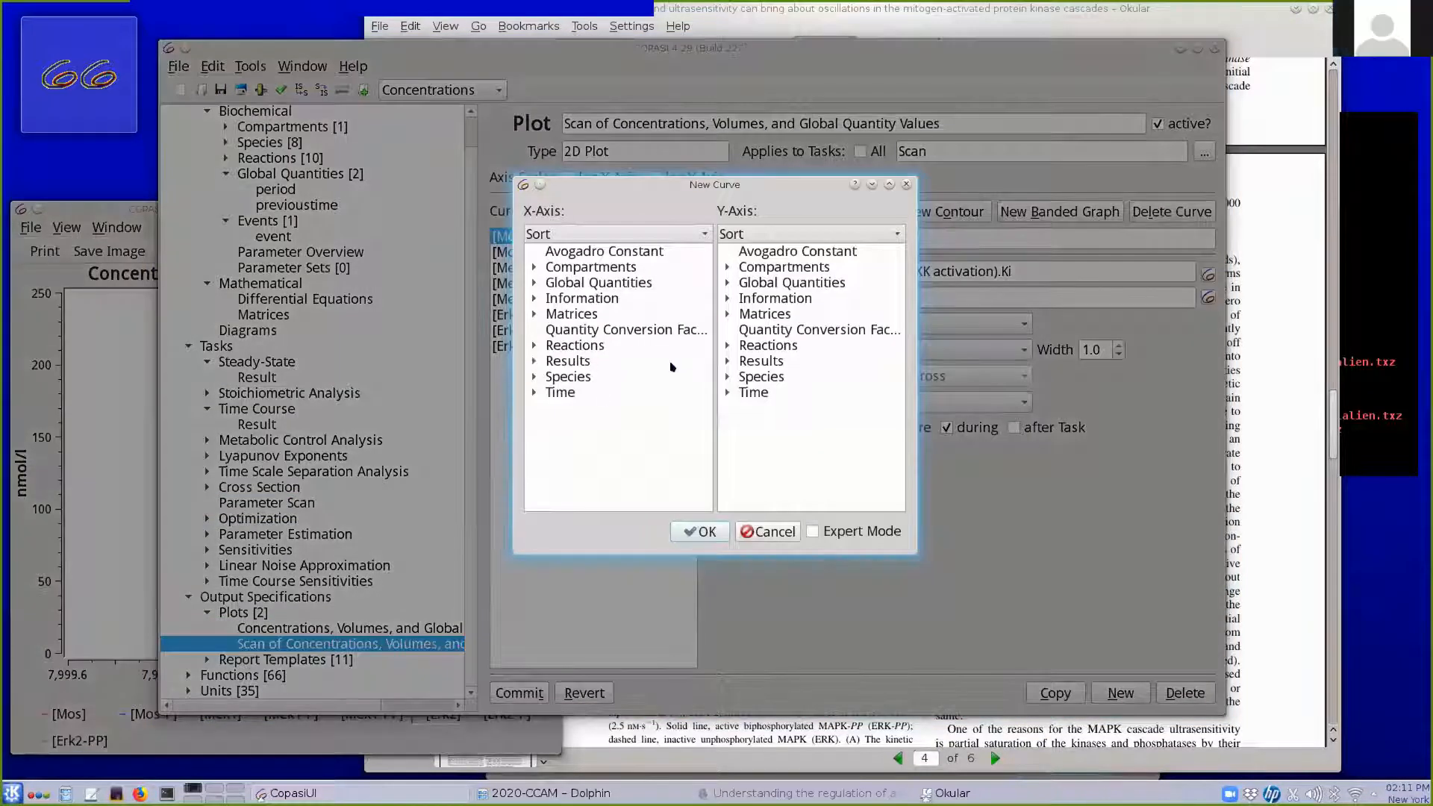
left_click(532, 282)
left_click(532, 282)
left_click(532, 344)
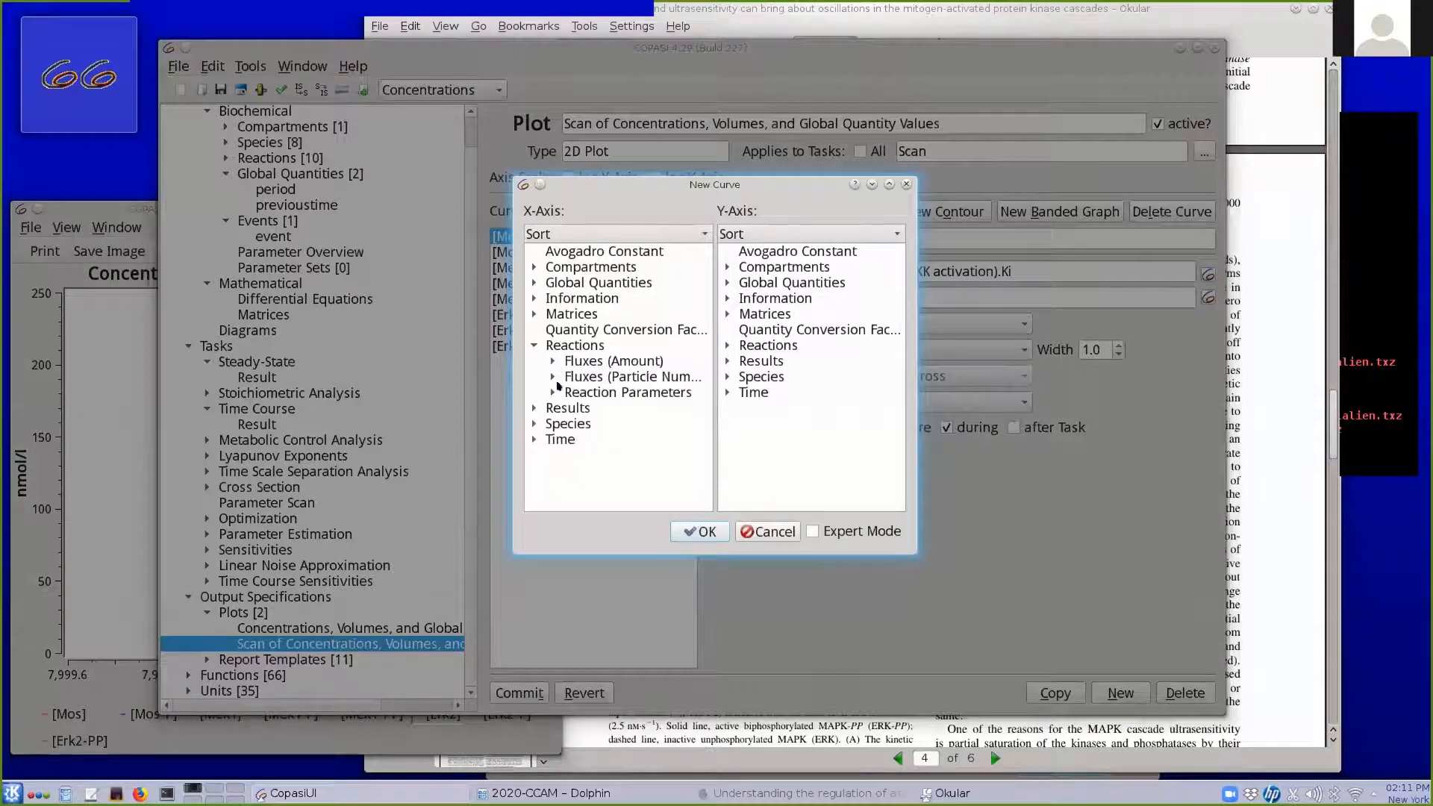
left_click(553, 392)
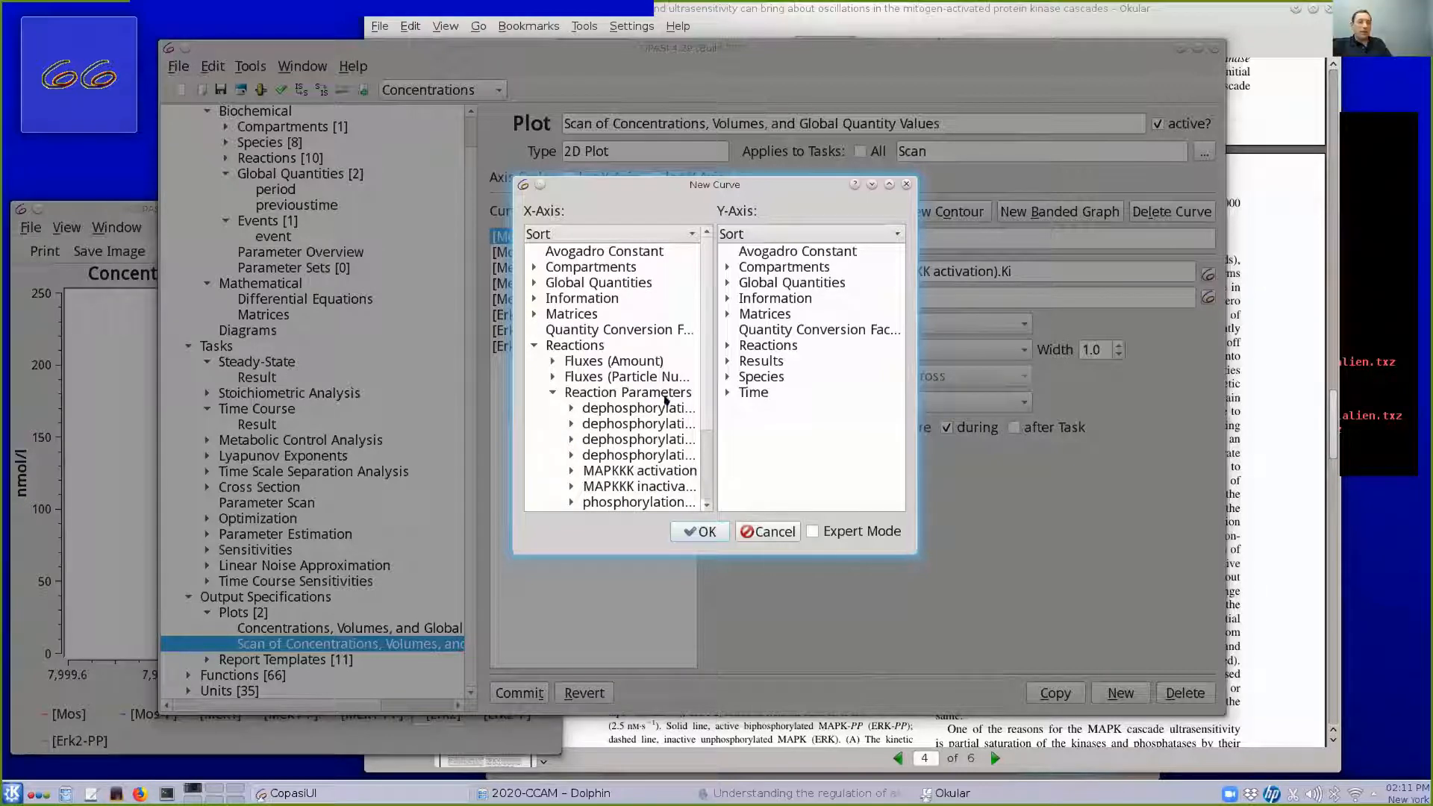
scroll(665, 400, "down", 2)
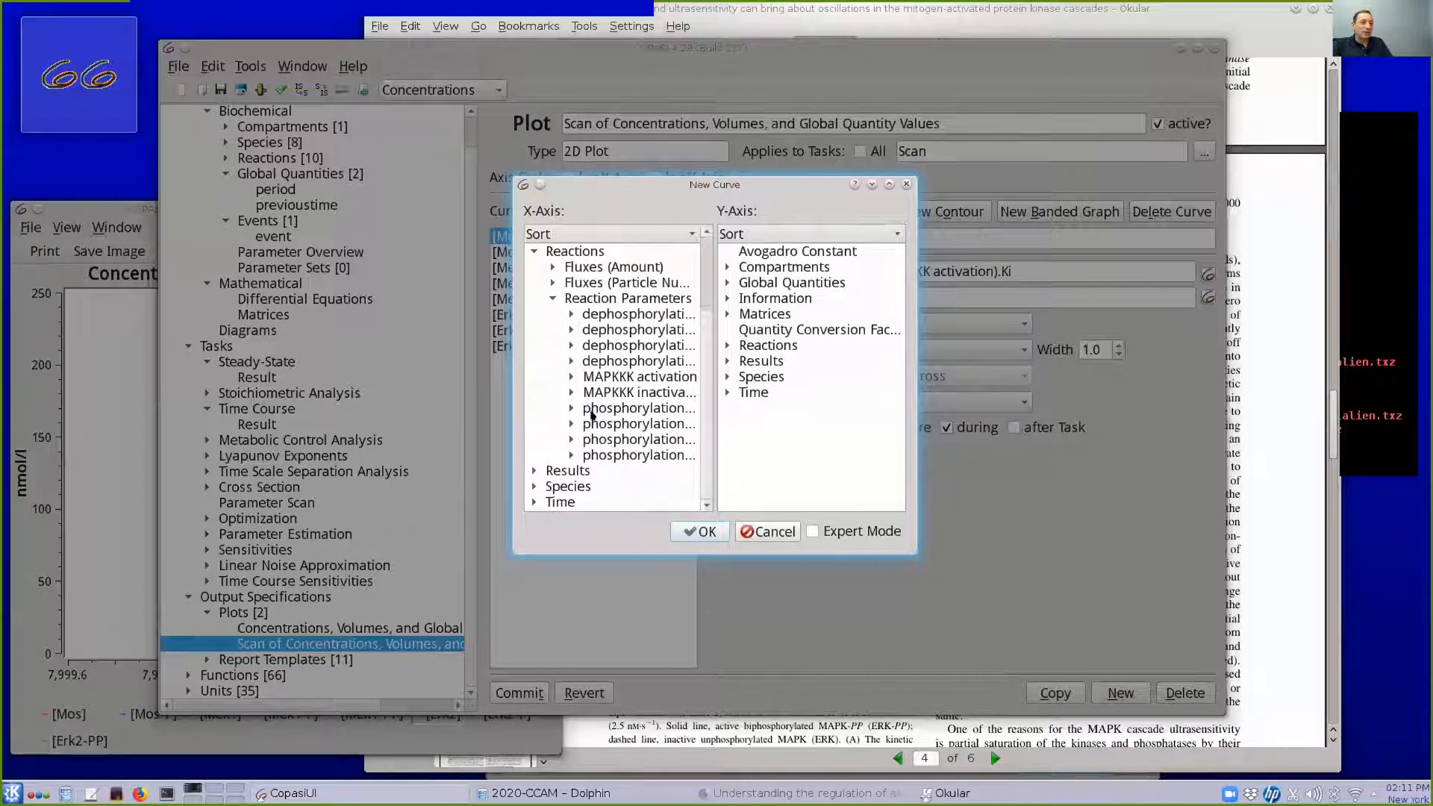
left_click(768, 531)
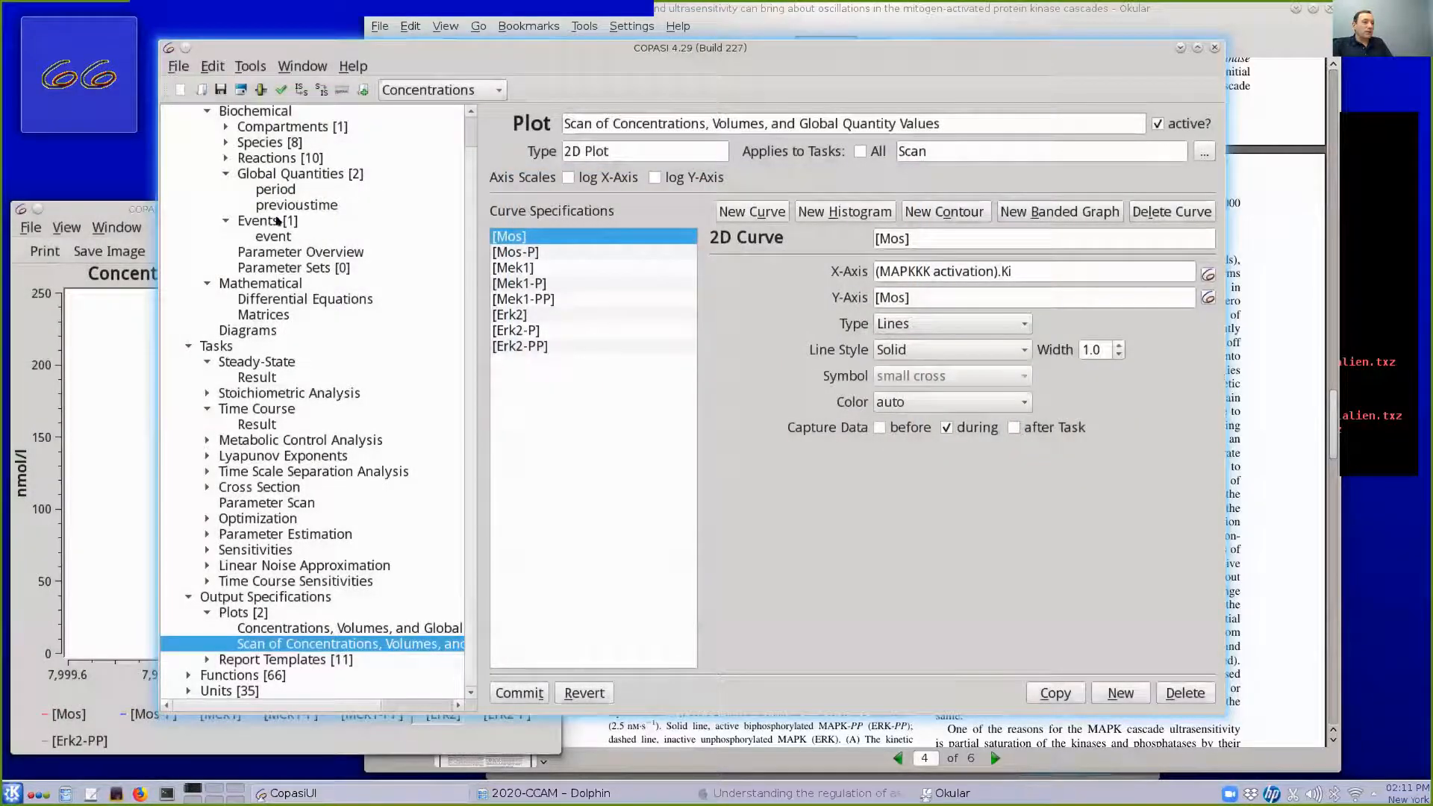
Rerun the time course task and view its updated concentration plot
left_click(256, 408)
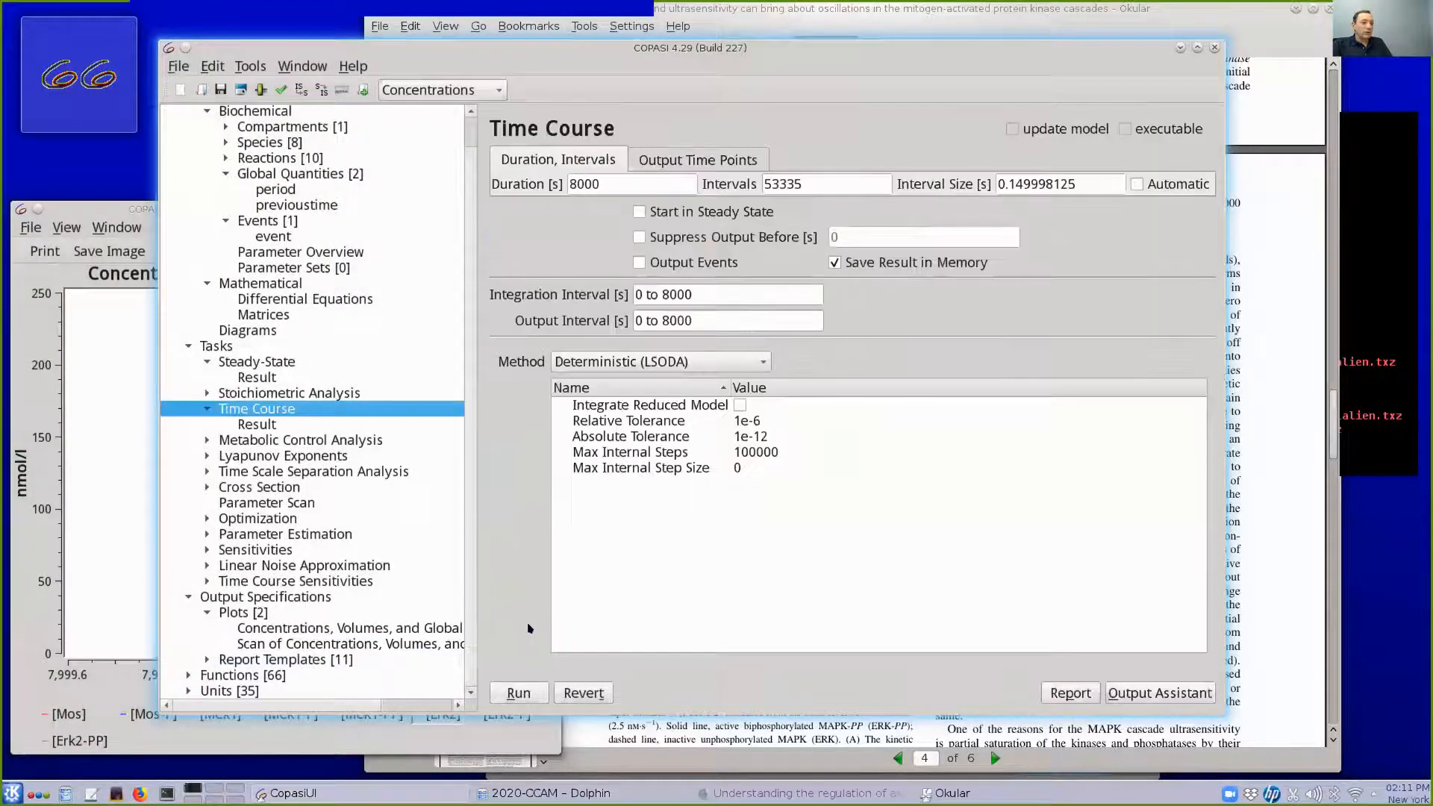
left_click(515, 692)
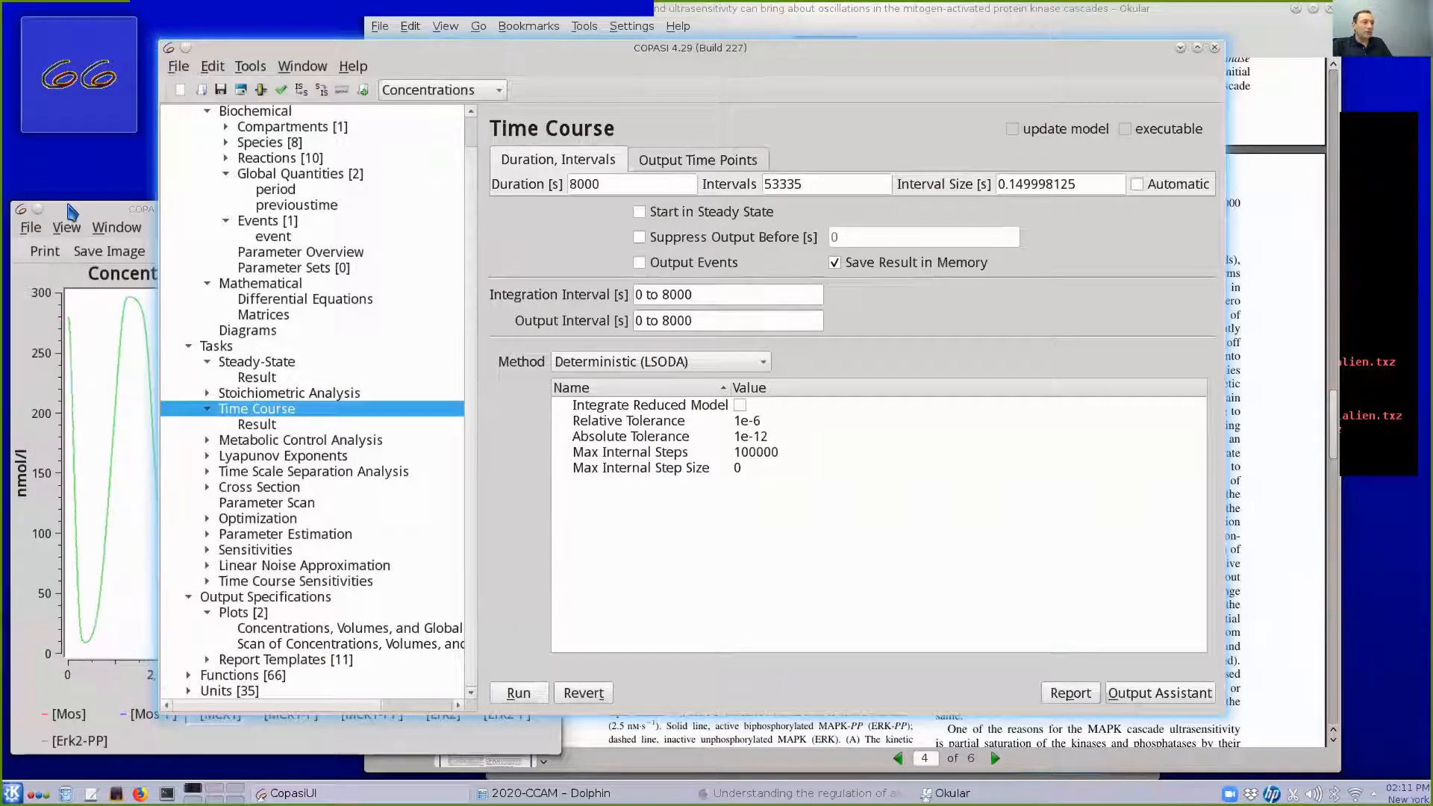
left_click(71, 208)
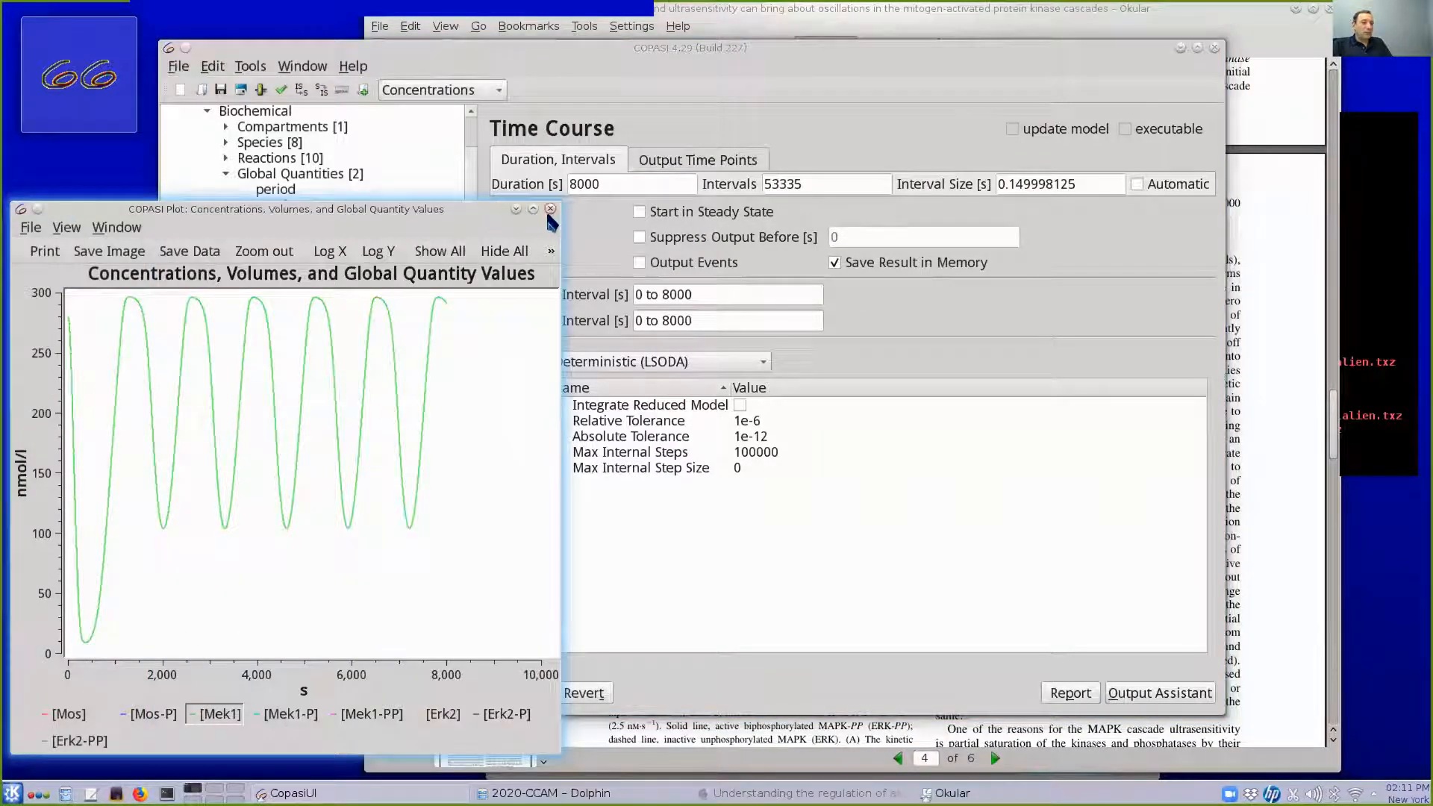
left_click(603, 485)
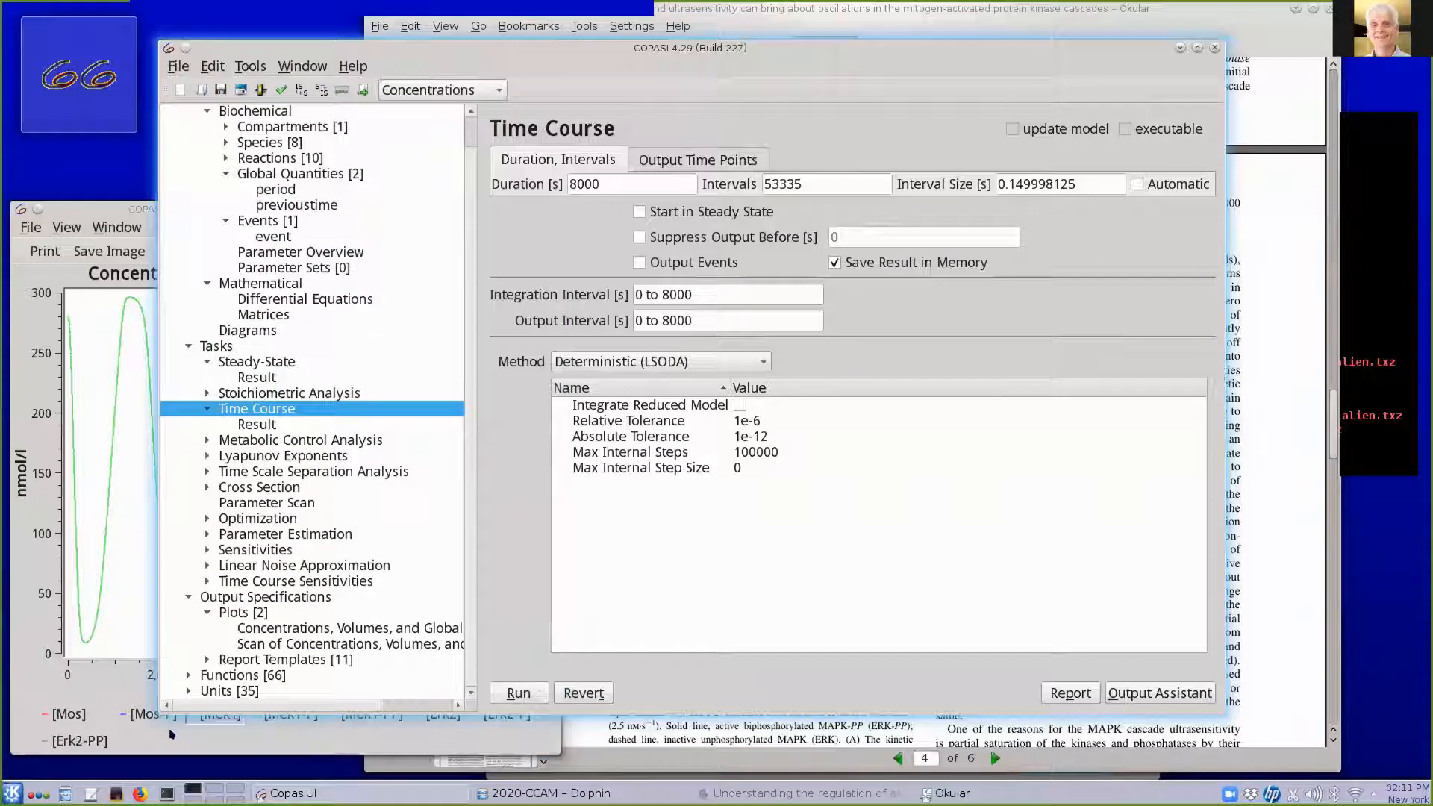
Add curves of all global quantities' transient values against Model Time to the plot Concentrations, Volumes, and Global Quantity Values
left_click(273, 629)
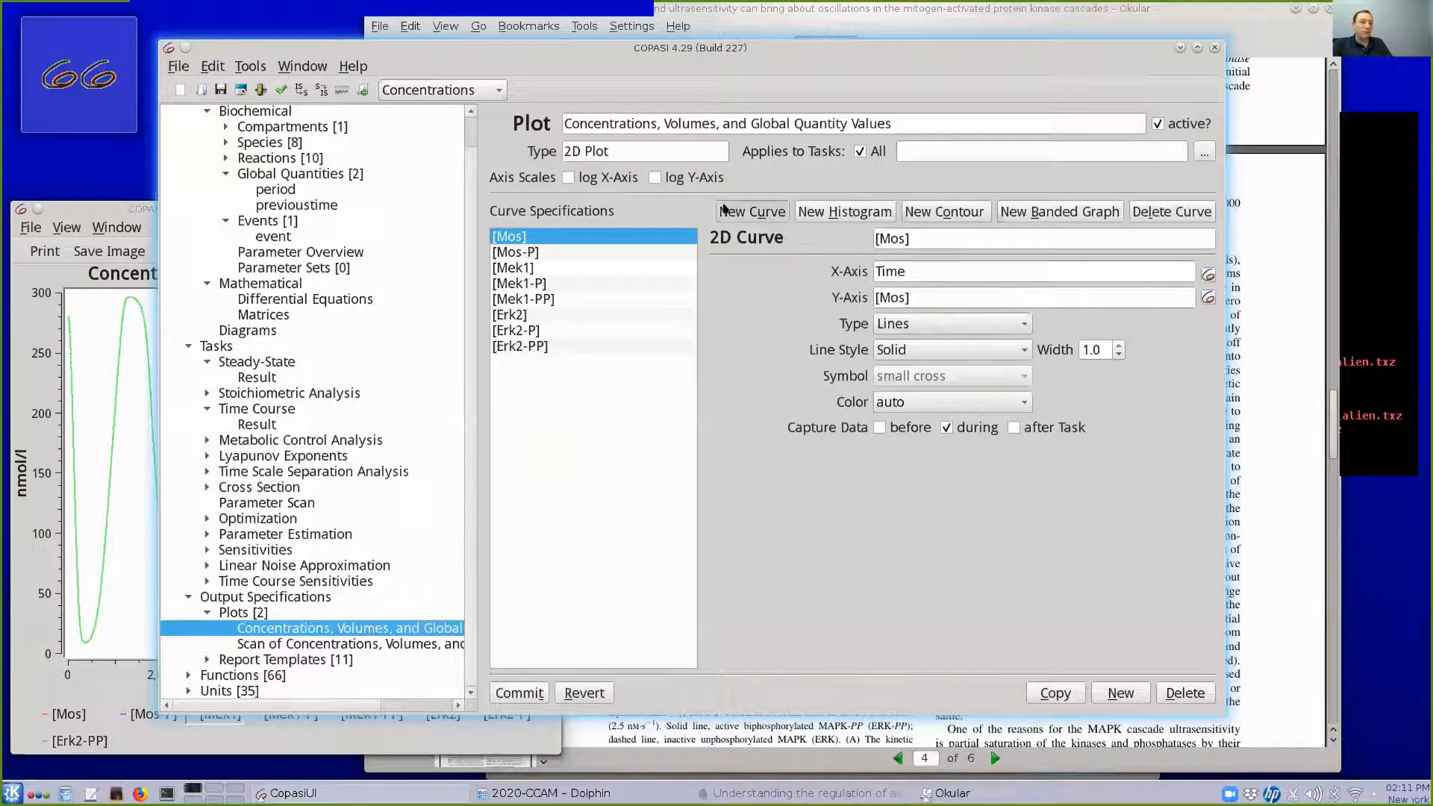
left_click(751, 211)
left_click(533, 391)
left_click(600, 423)
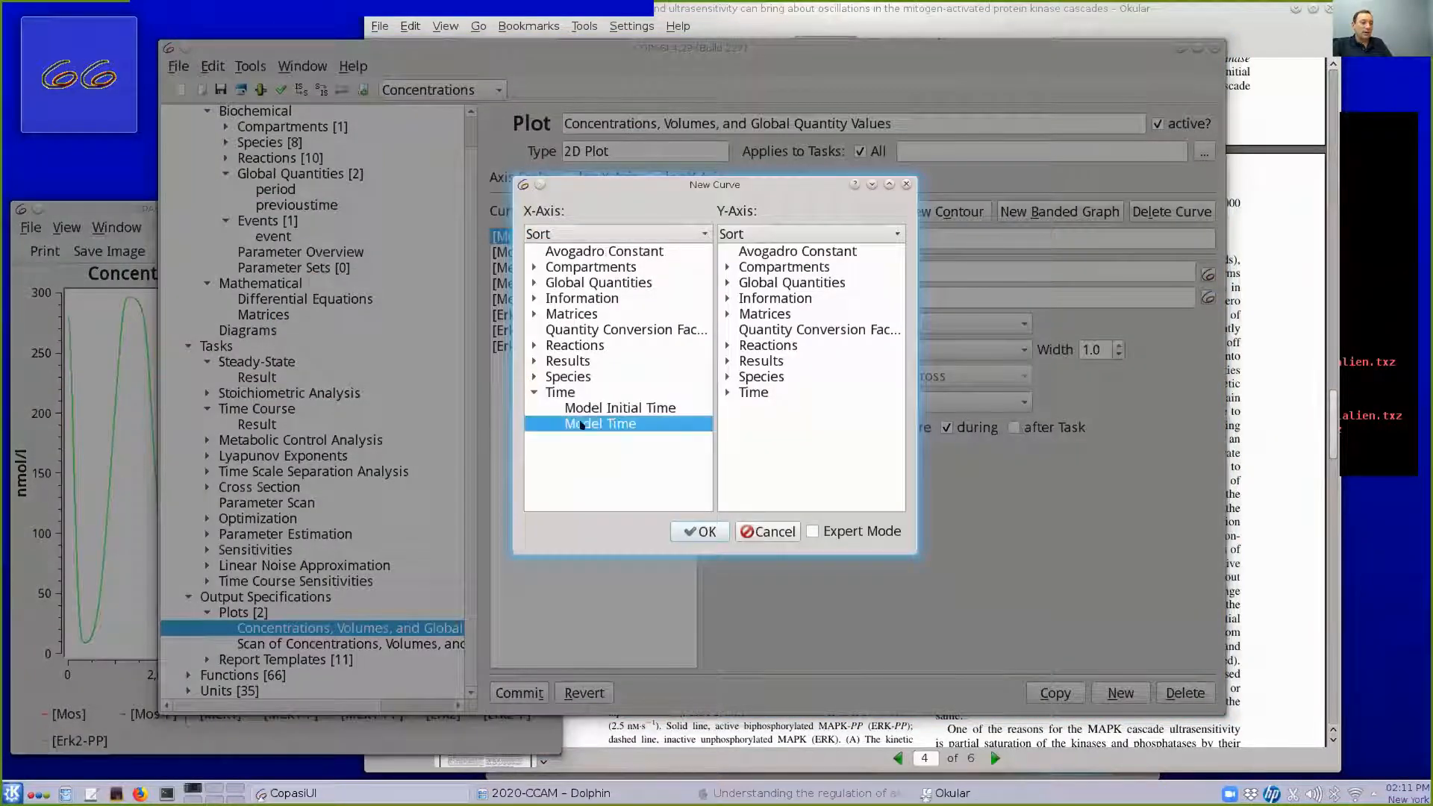
left_click(728, 283)
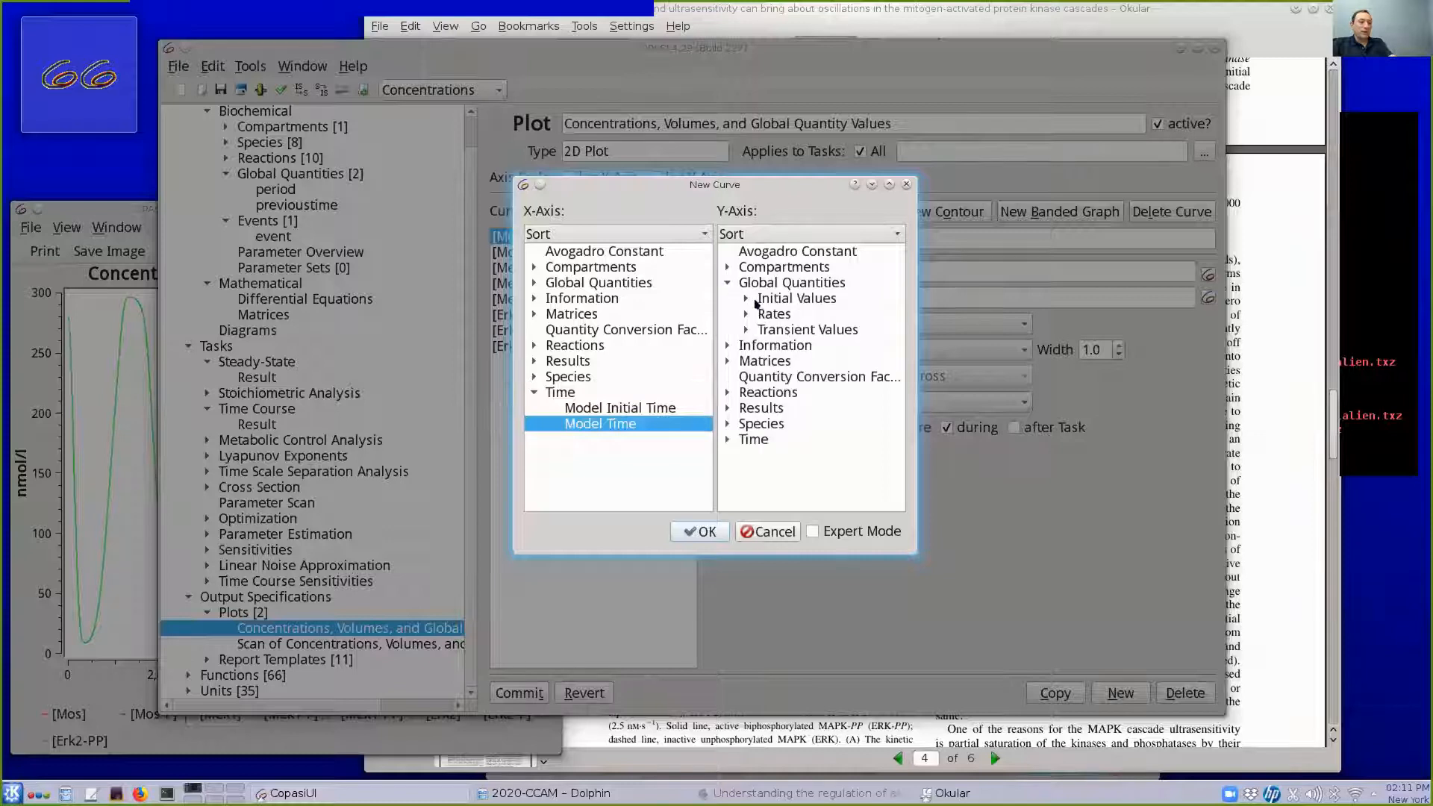
left_click(745, 329)
left_click(759, 329)
left_click(707, 532)
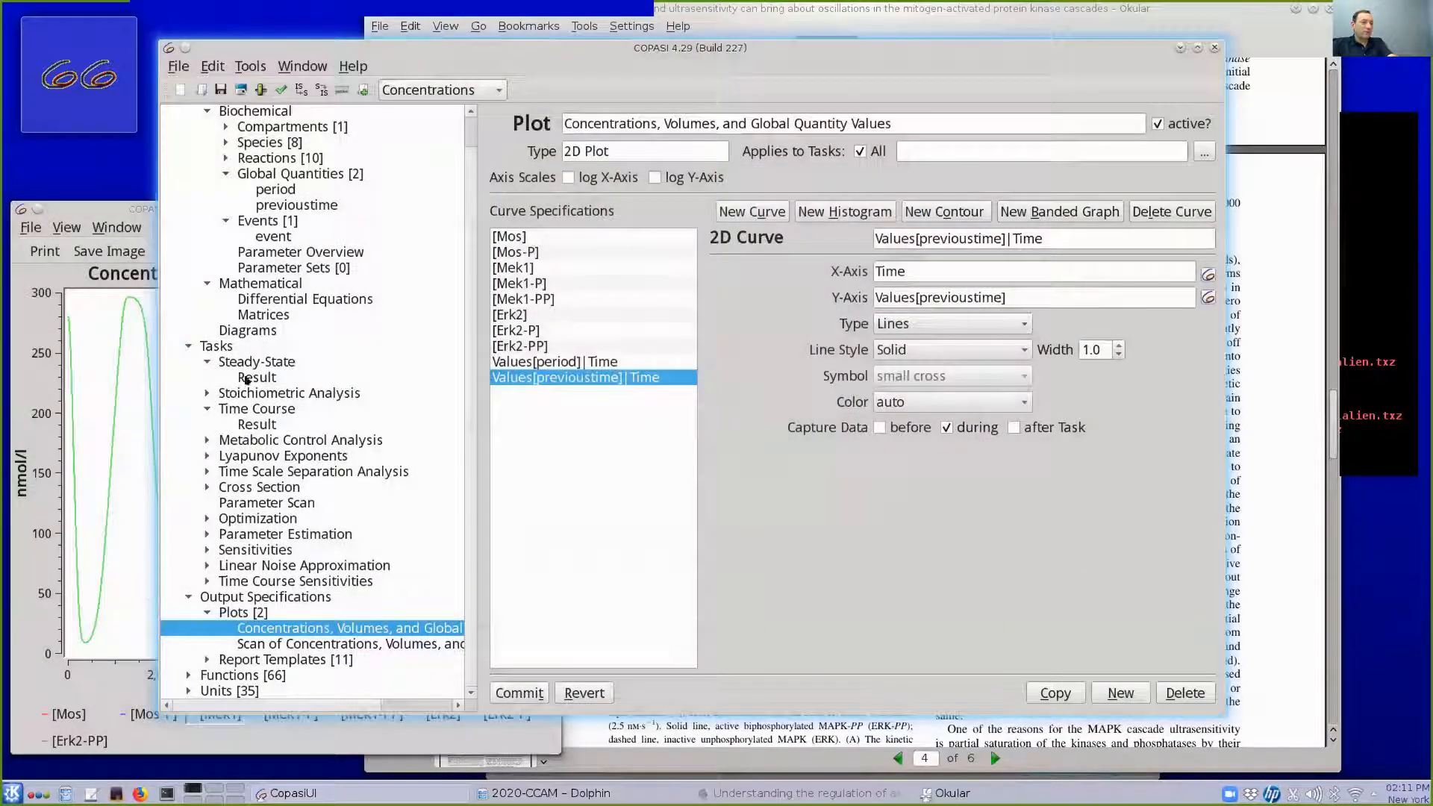
Run the time course, hide [Erk2], view the previoustime curve alone, and leave only the period curve shown in the plot
left_click(257, 408)
left_click(518, 692)
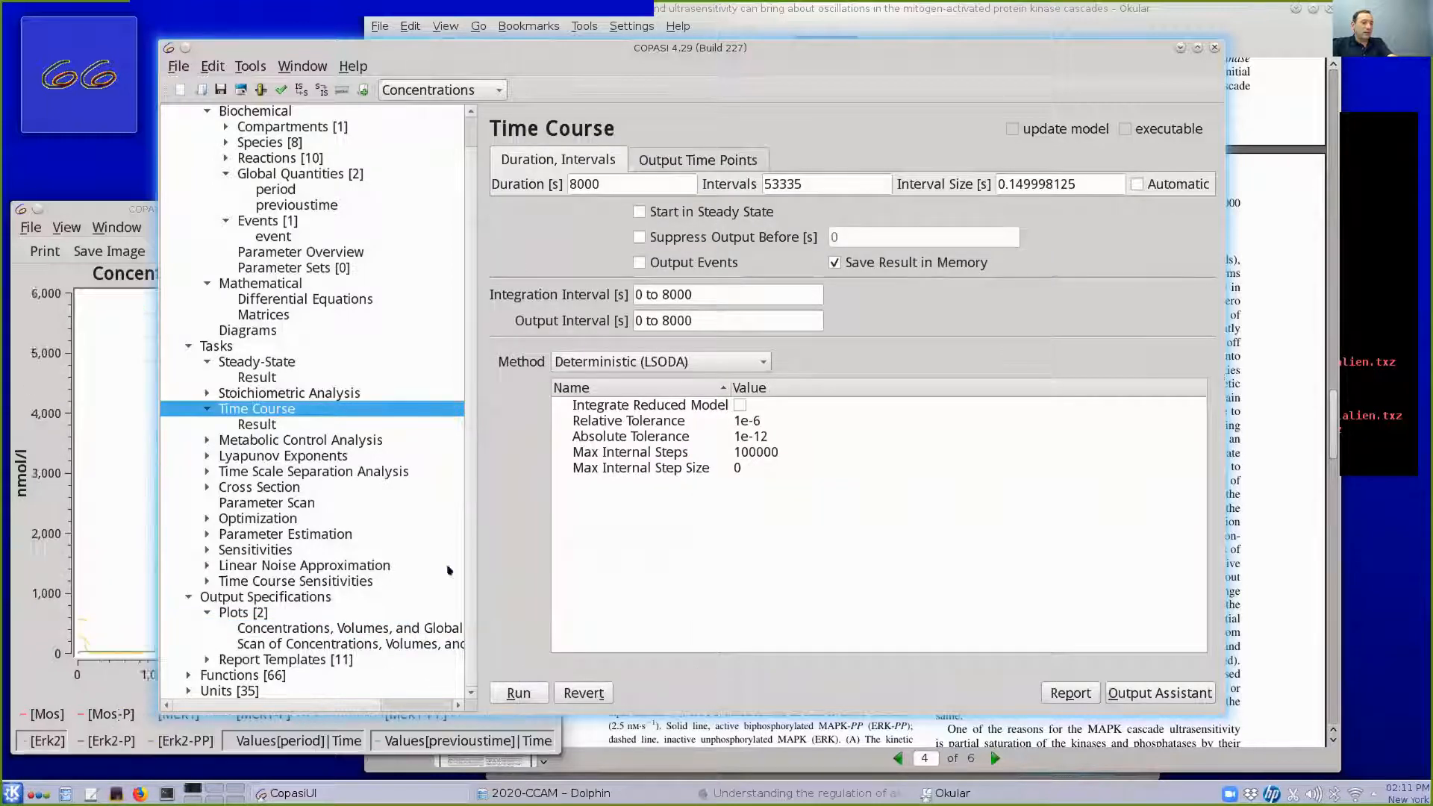
left_click(354, 725)
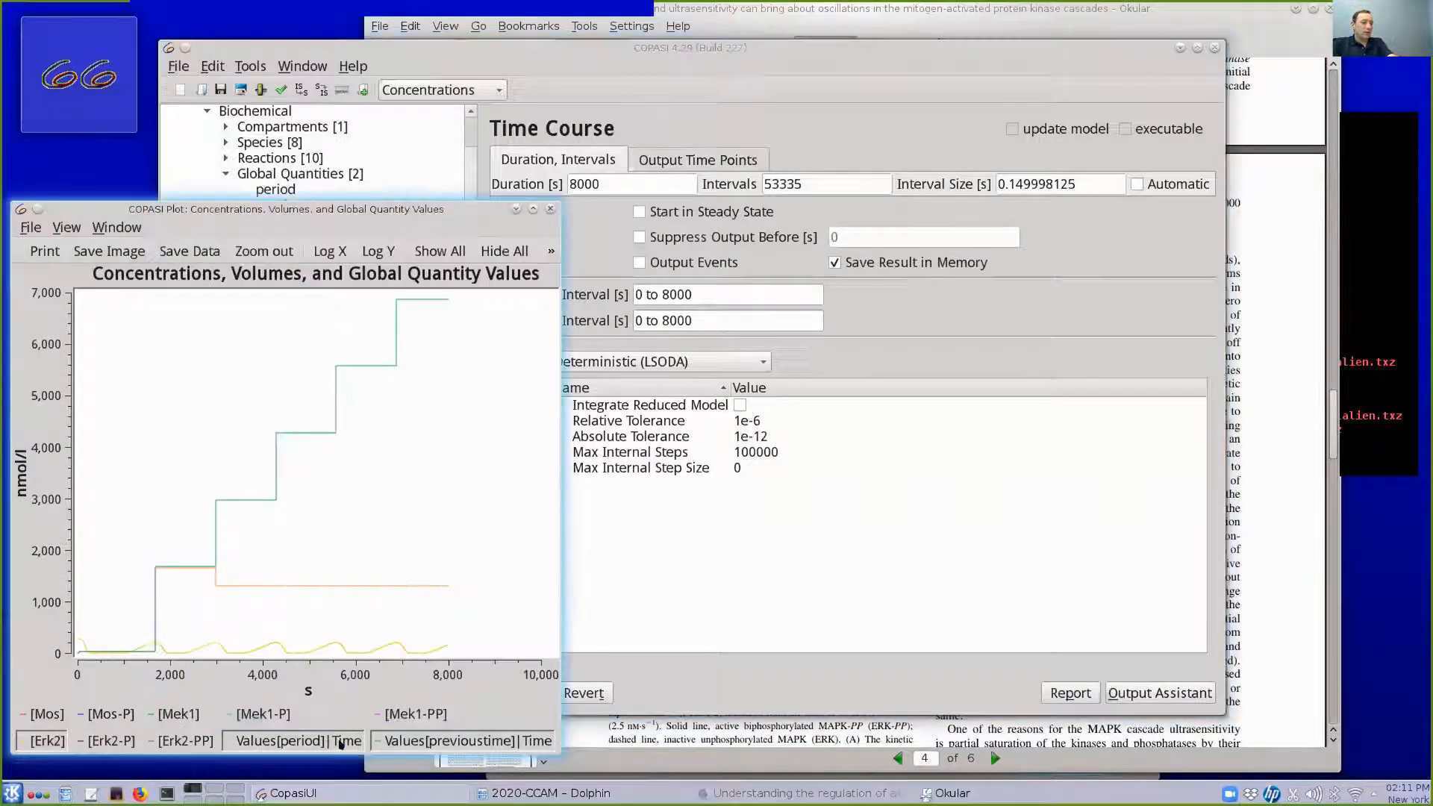
left_click(28, 738)
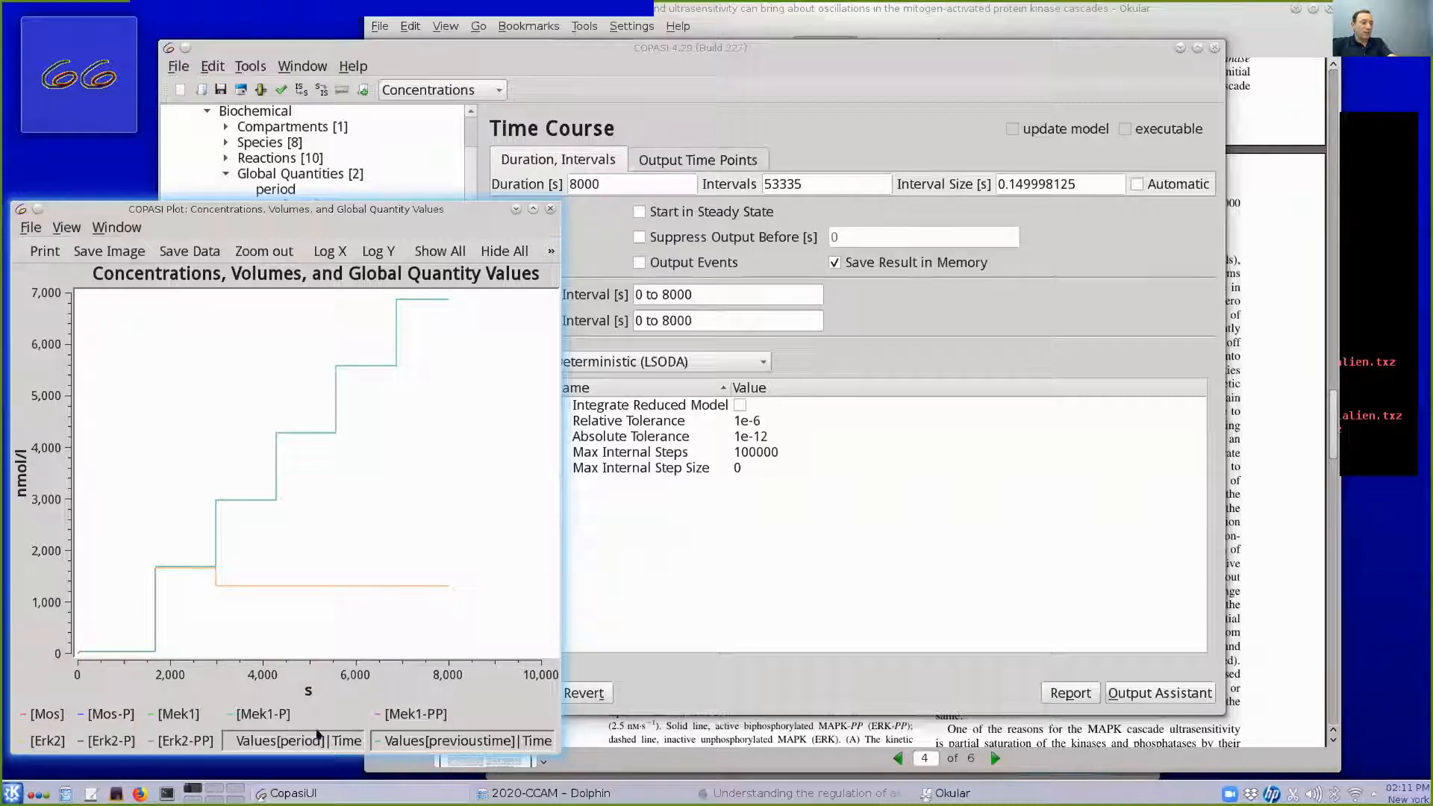
left_click(337, 740)
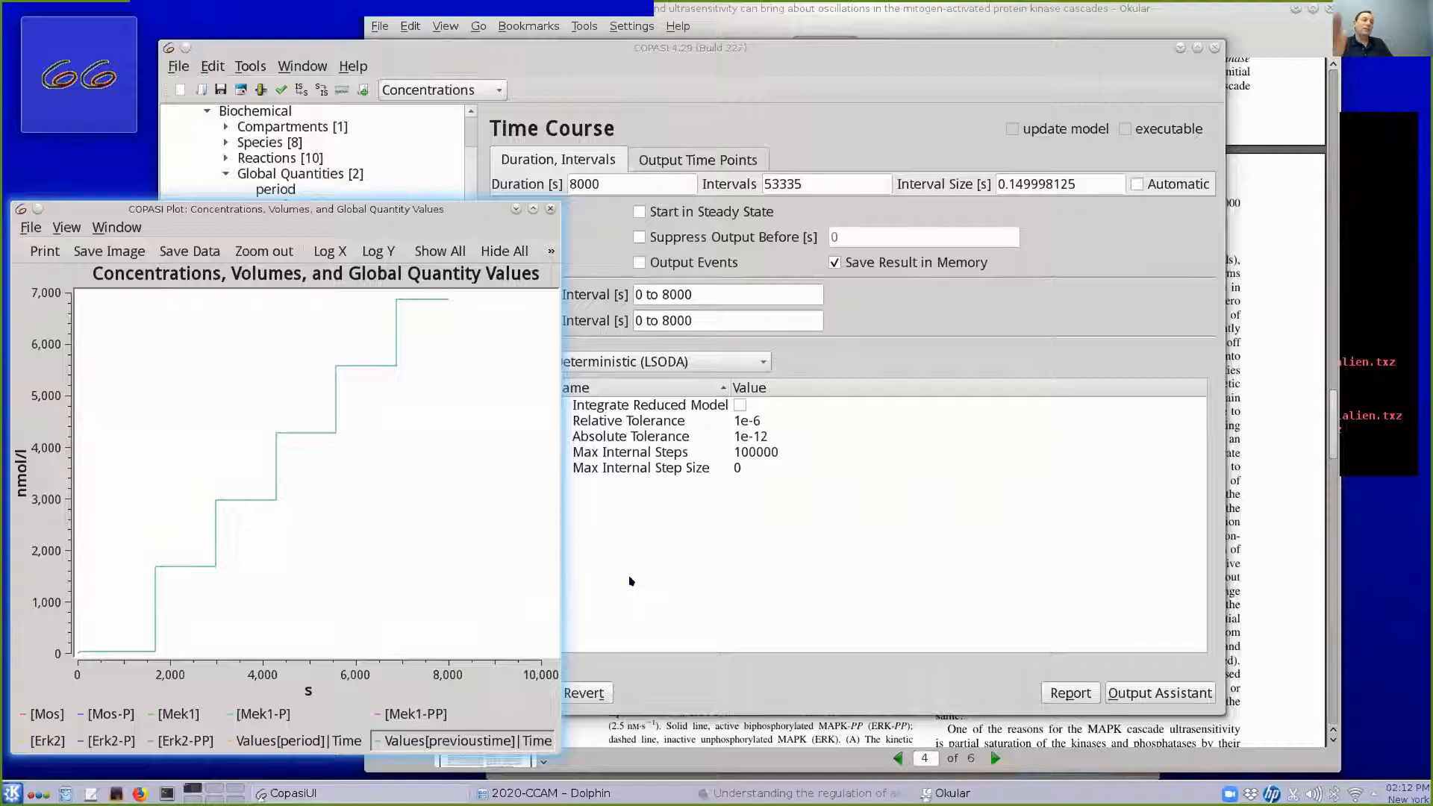
left_click(435, 742)
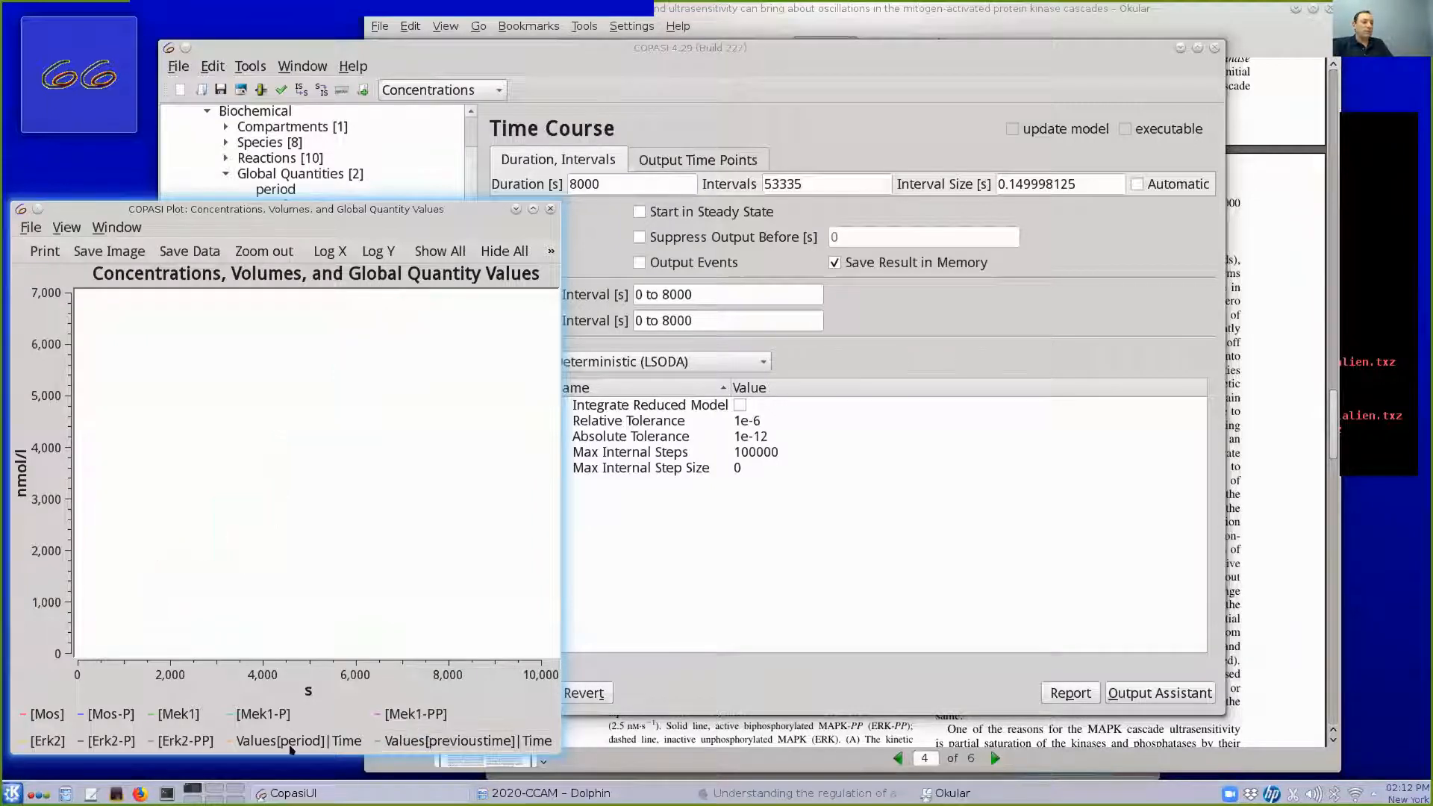
left_click(270, 743)
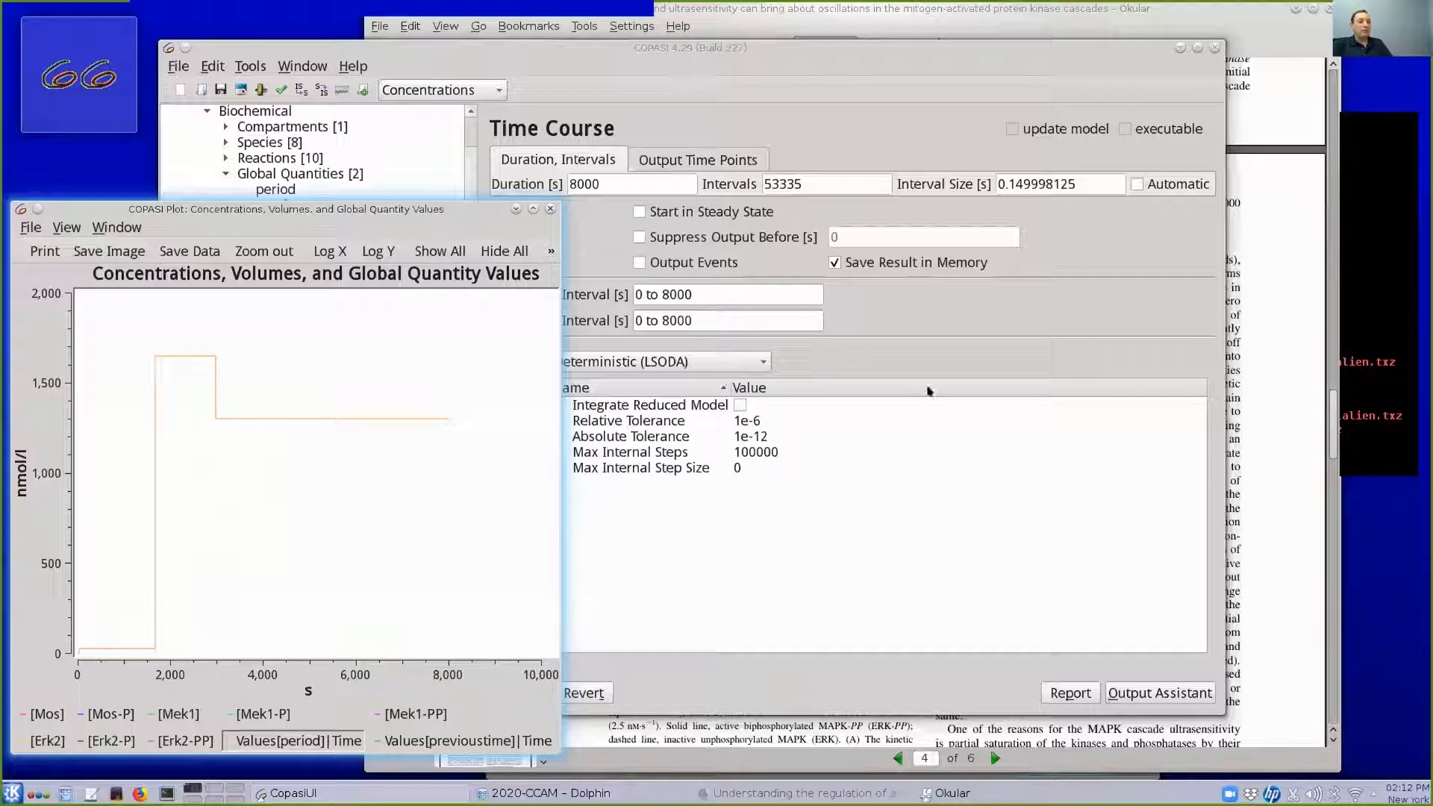
Set the time course duration to 80000 s and run it
left_click(566, 176)
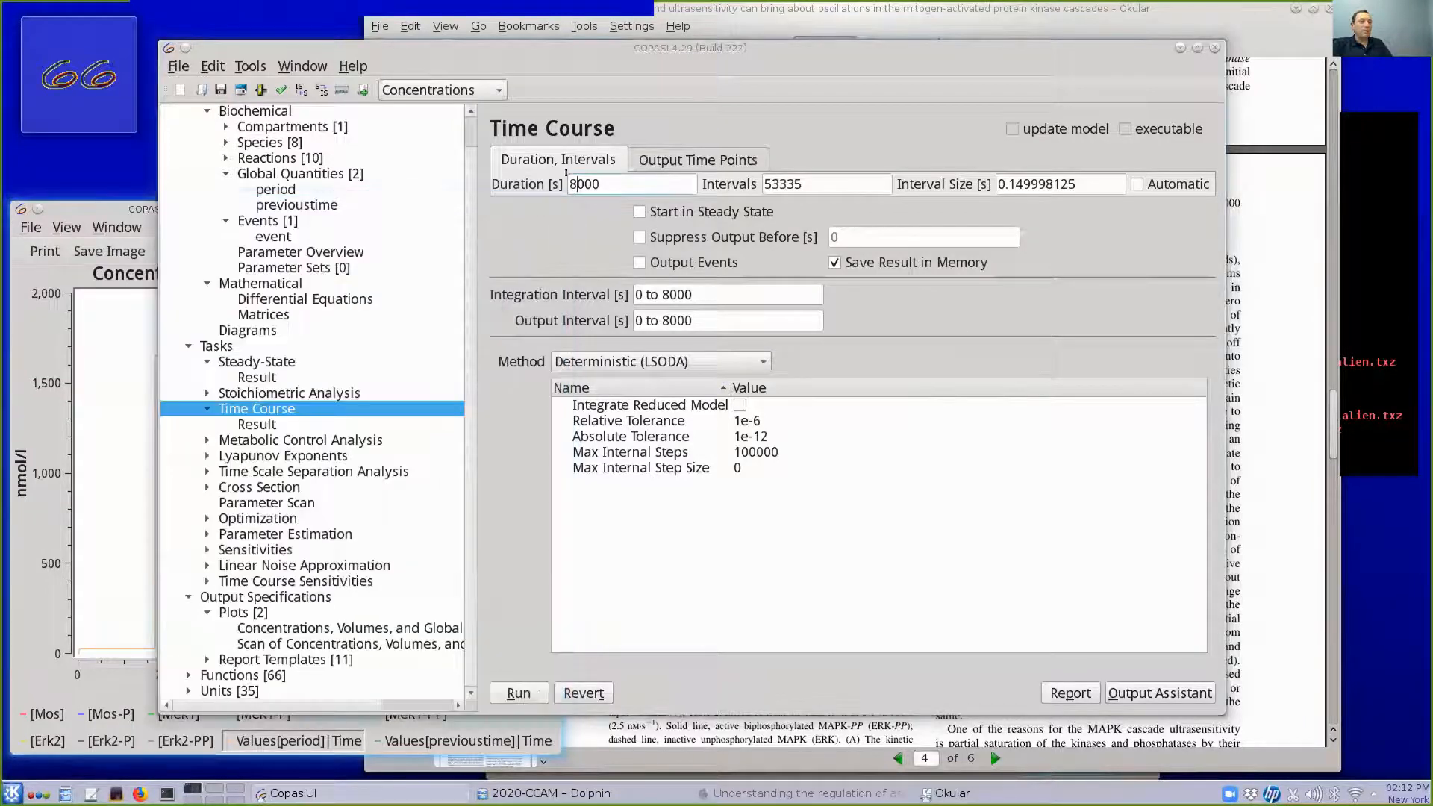
key("Right")
type("0")
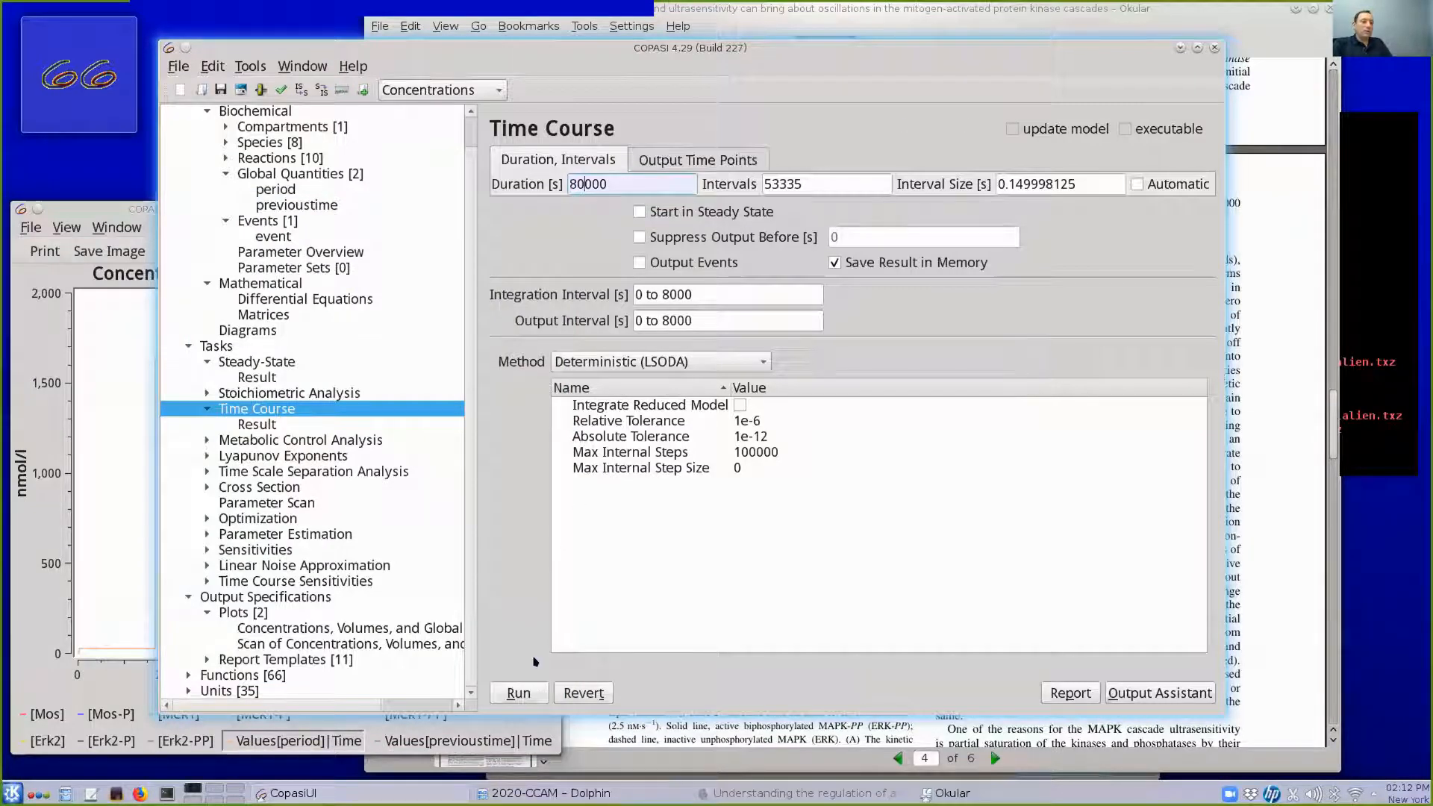
left_click(515, 690)
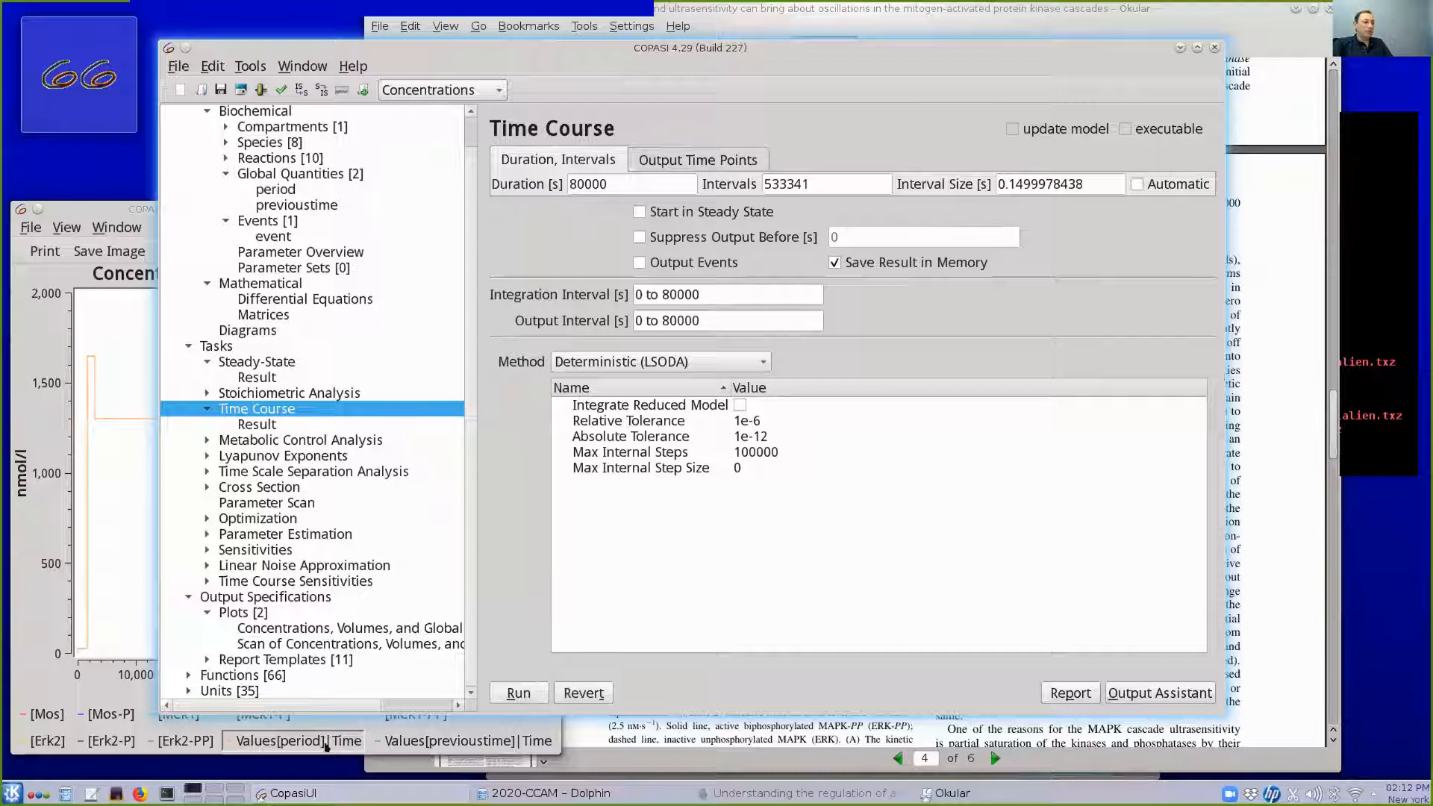
Examine the [Erk2] curve over the extended time course, and return the plot to the period curve alone
left_click(326, 746)
left_click(49, 741)
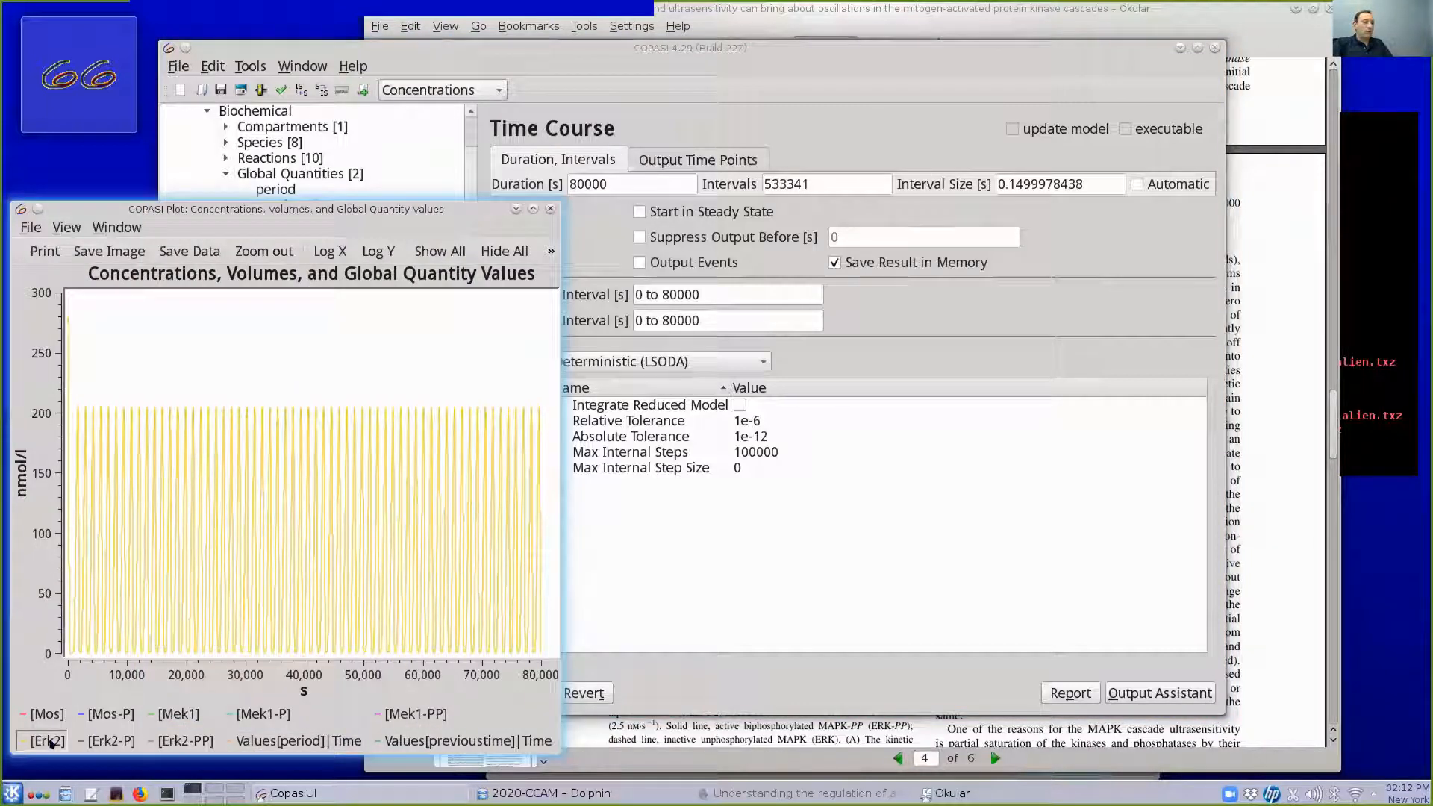
left_click(48, 741)
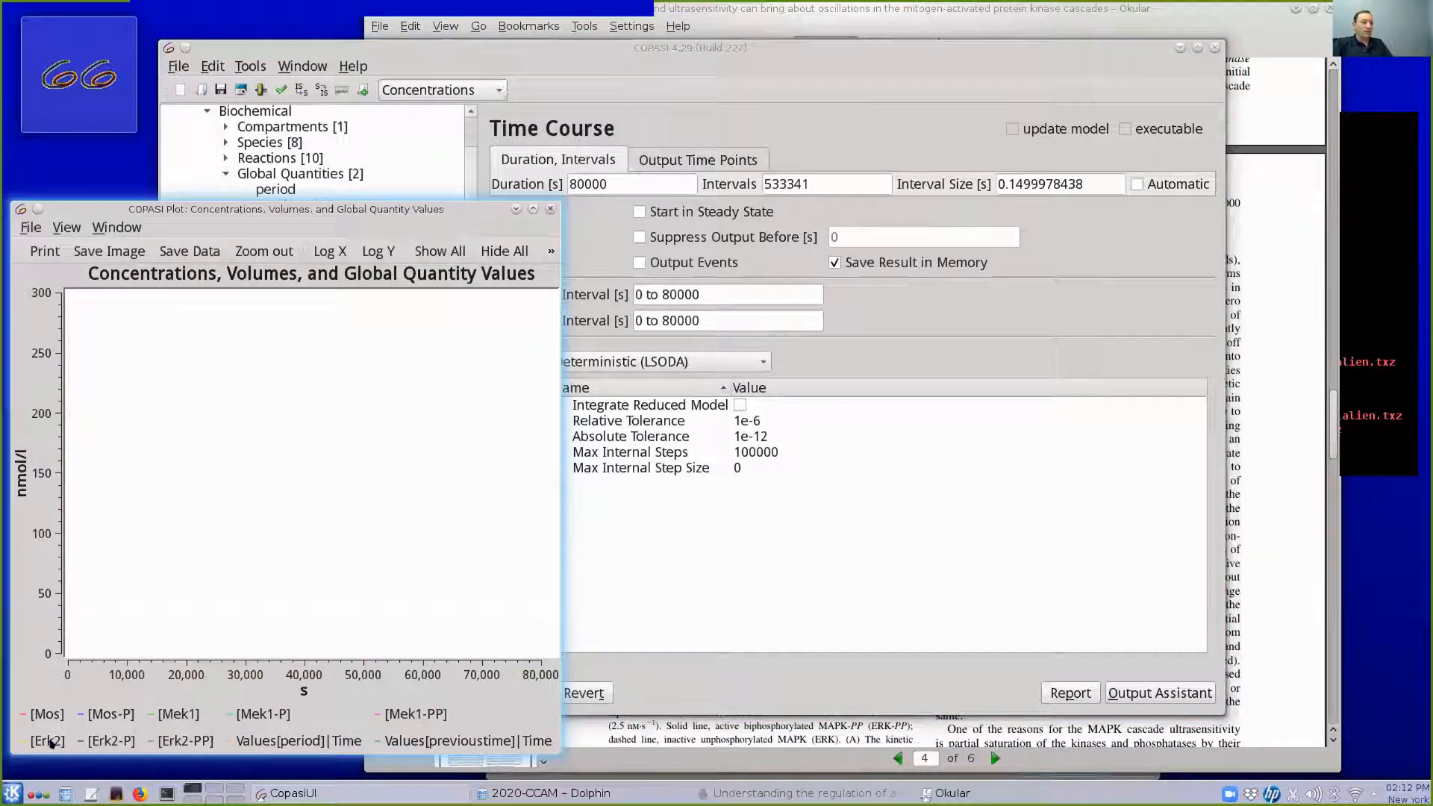
left_click(412, 746)
left_click(412, 746)
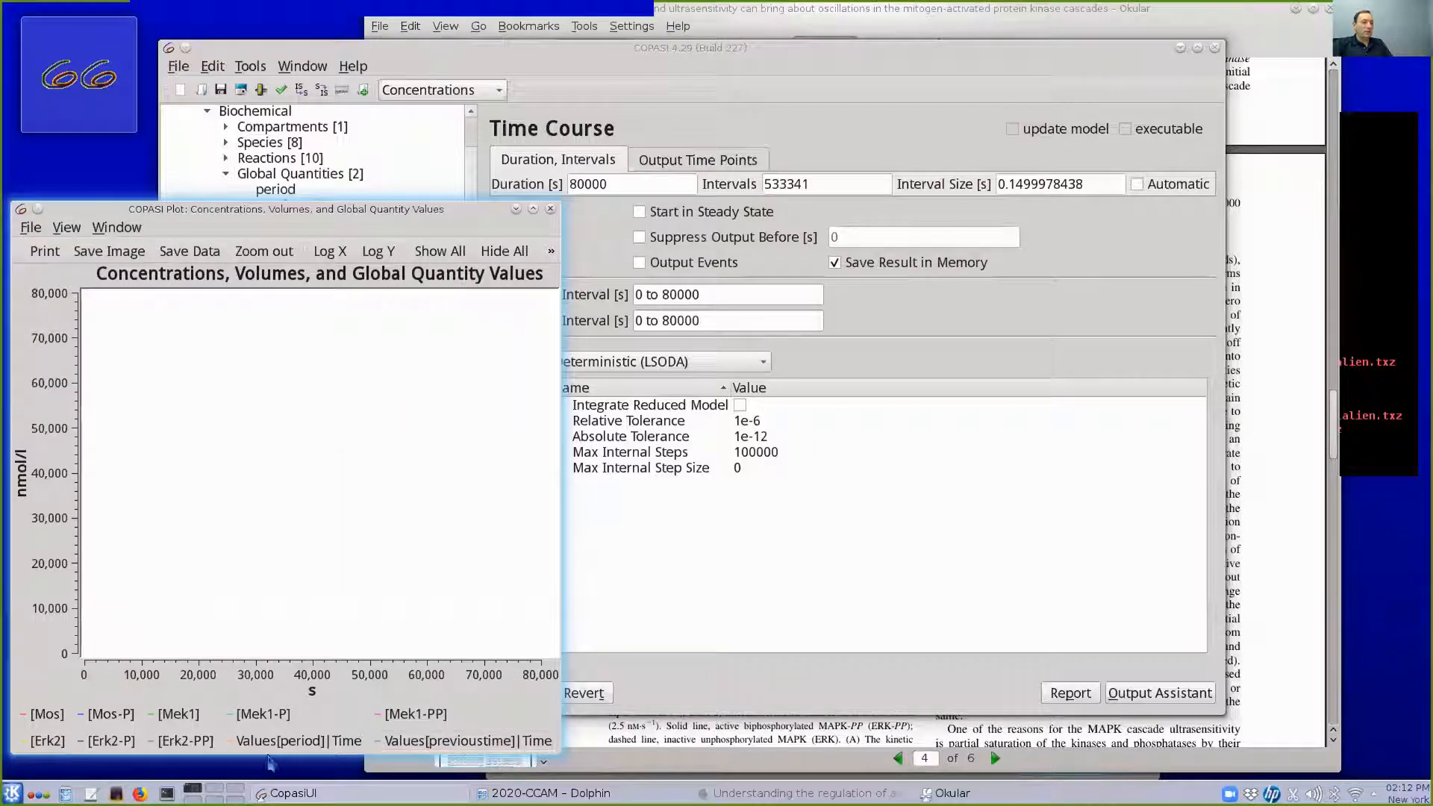
left_click(287, 740)
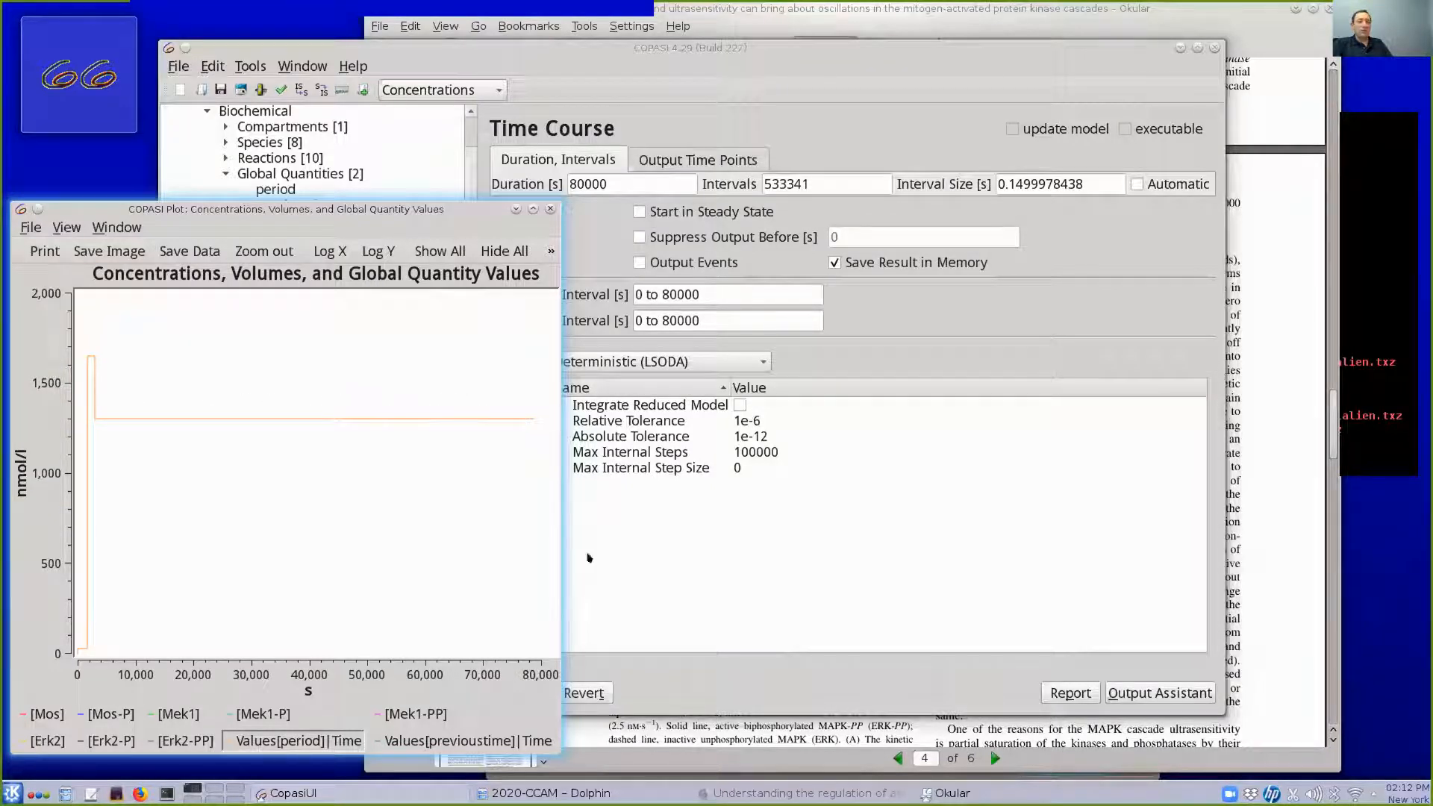
Open the details of the global quantity previoustime
left_click(767, 686)
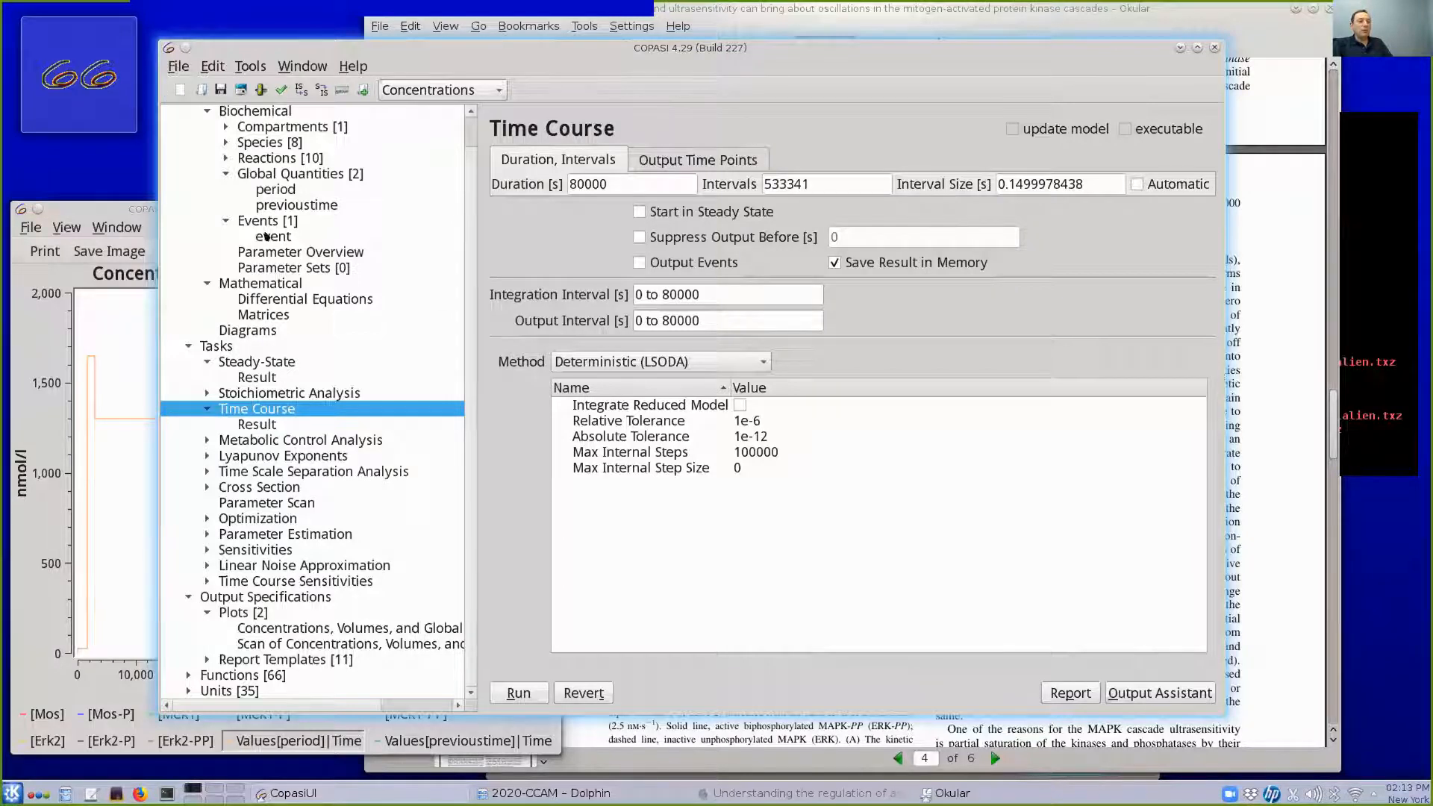
left_click(280, 207)
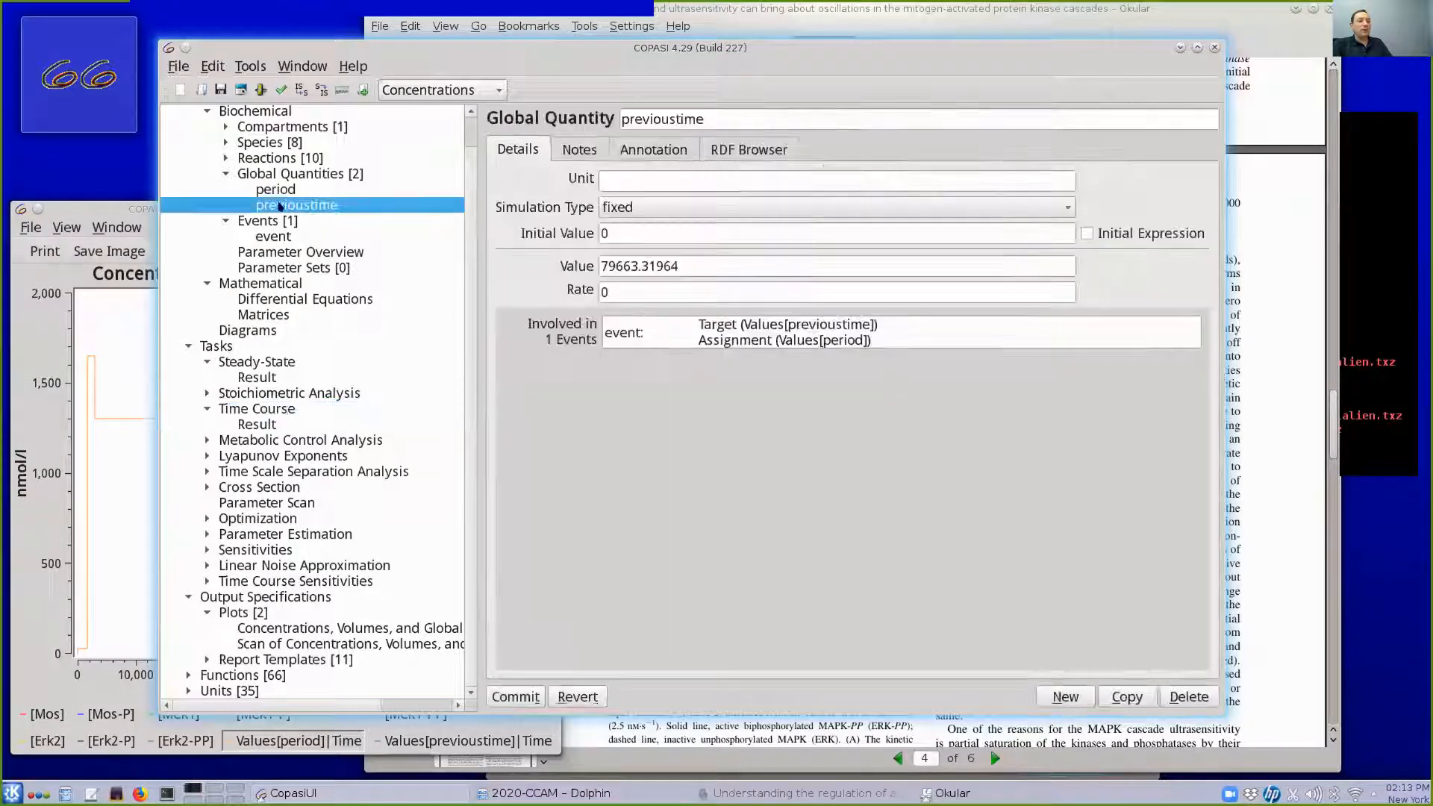